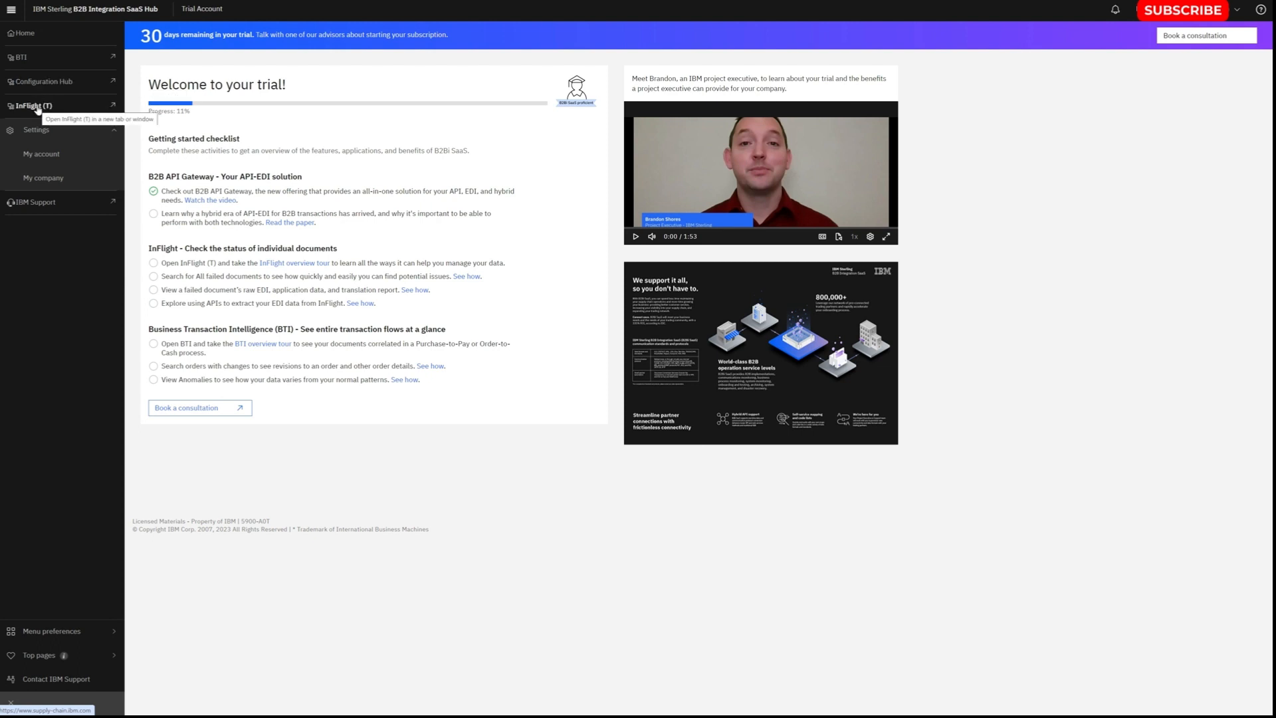
Open Configuration Hub despite the pop-up block and view the most recently modified order map in the mappings list.
{"action": "left_click", "coordinate": [74, 82]}
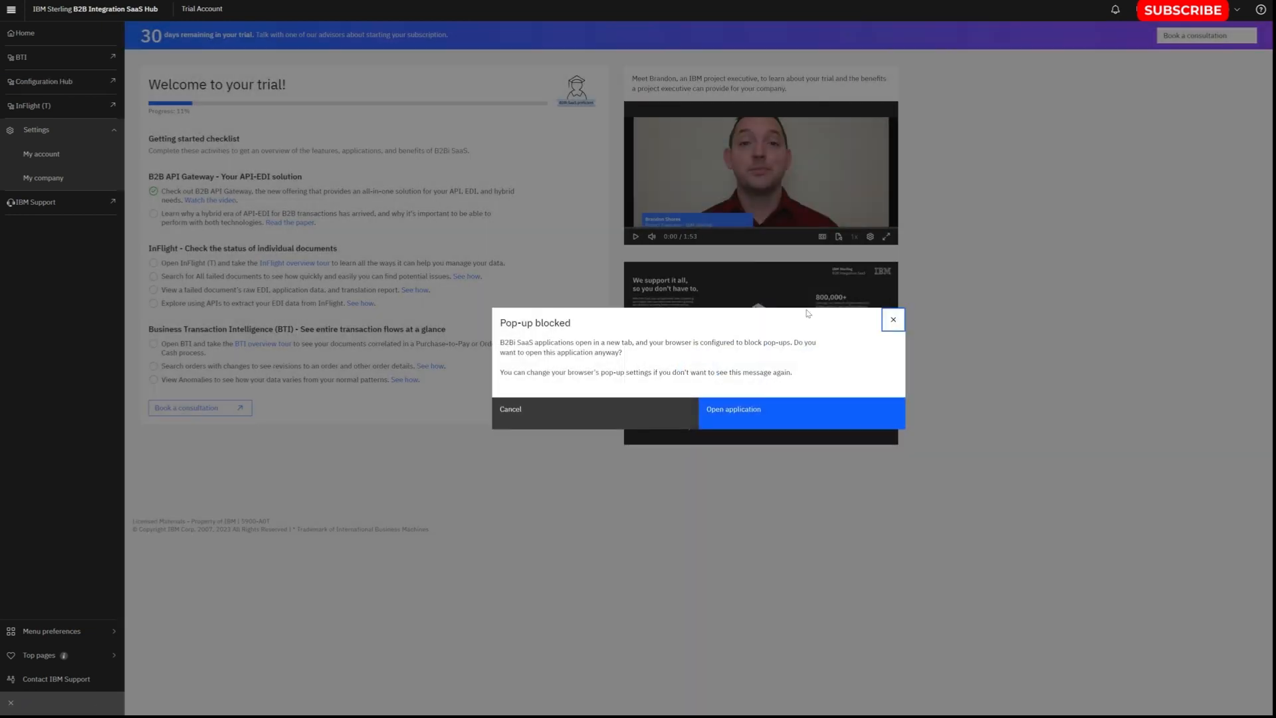
{"action": "left_click", "coordinate": [787, 417]}
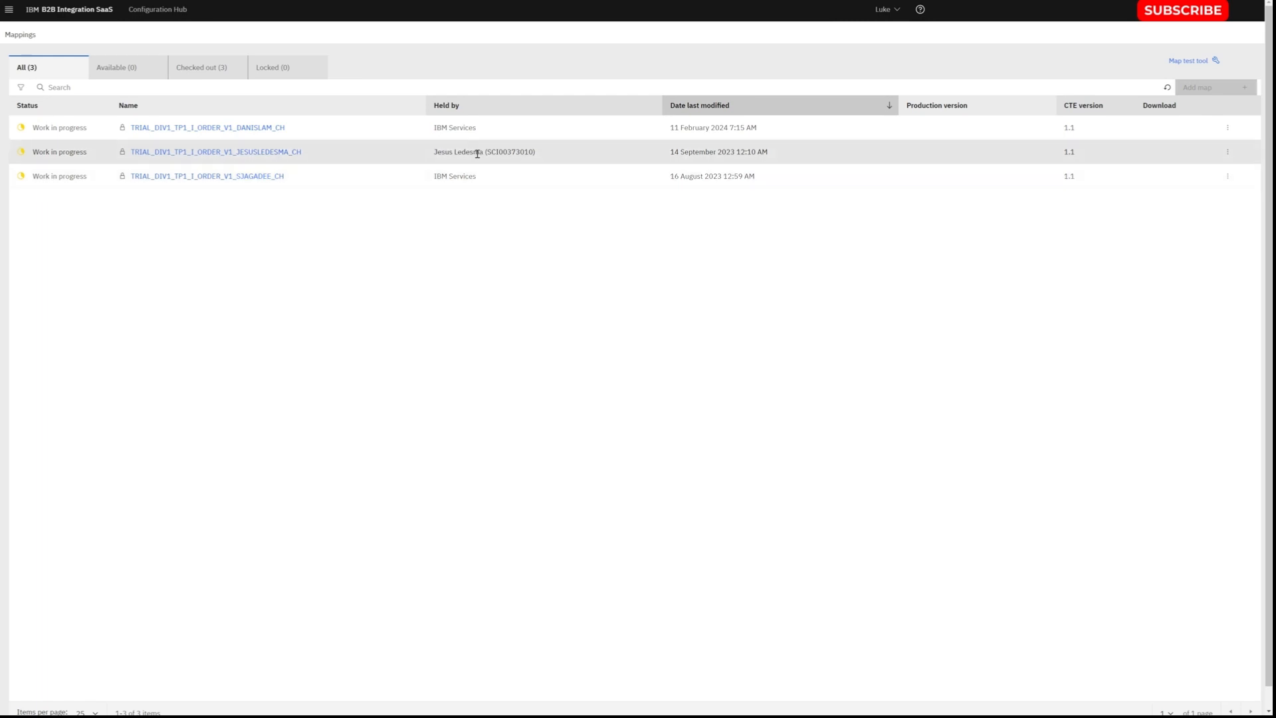
{"action": "left_click", "coordinate": [262, 128]}
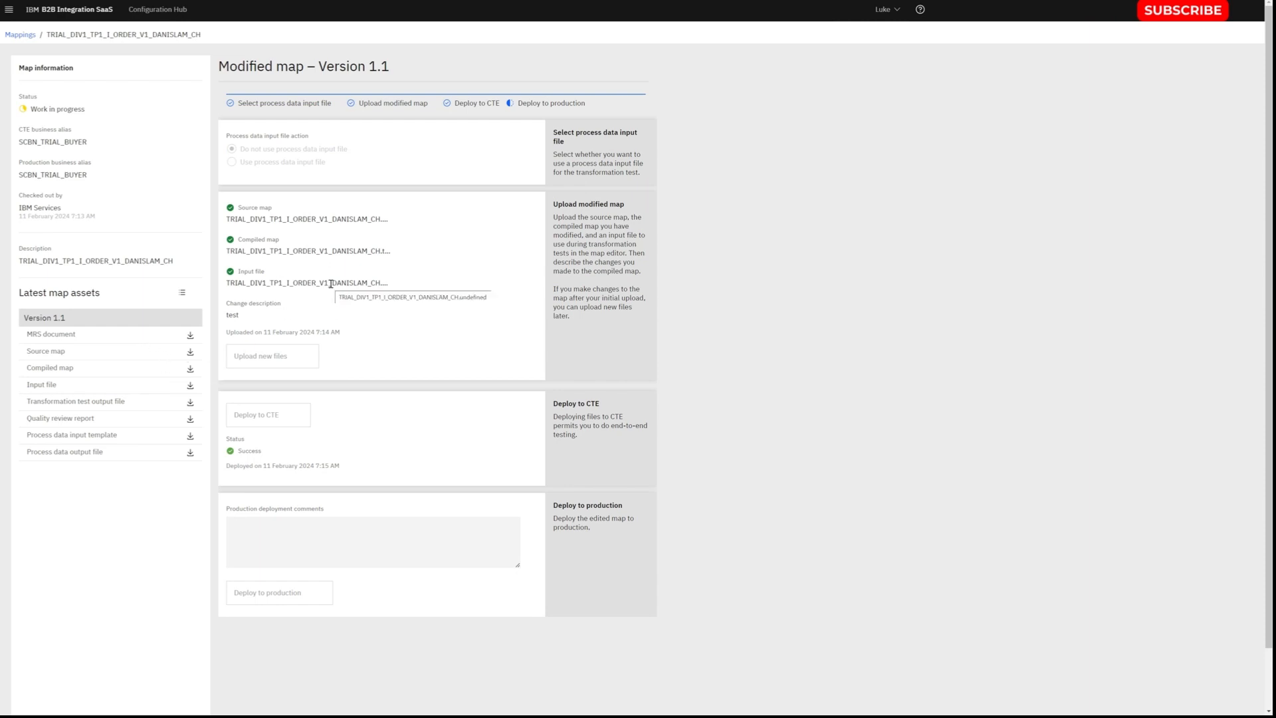
View the map's Production and CTE version history, highlight the version 1.1 CTE deployment date, and close the history.
{"action": "left_click", "coordinate": [182, 293]}
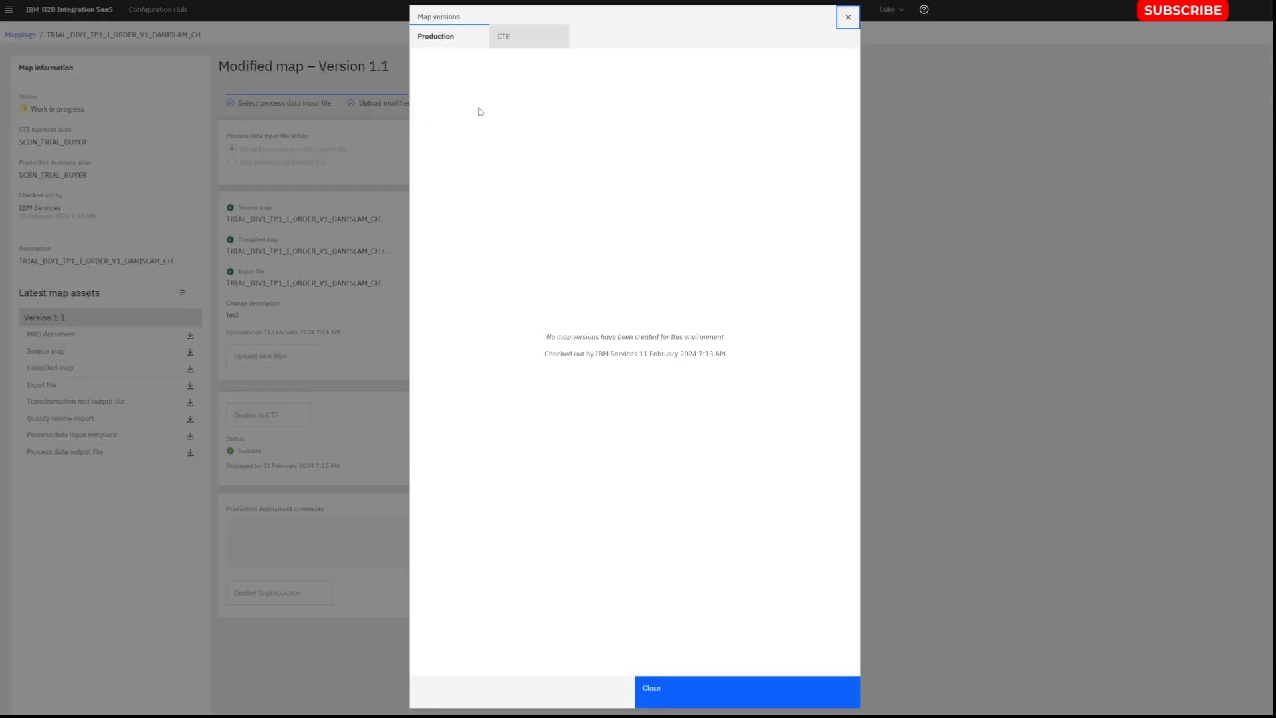
{"action": "left_click", "coordinate": [518, 40]}
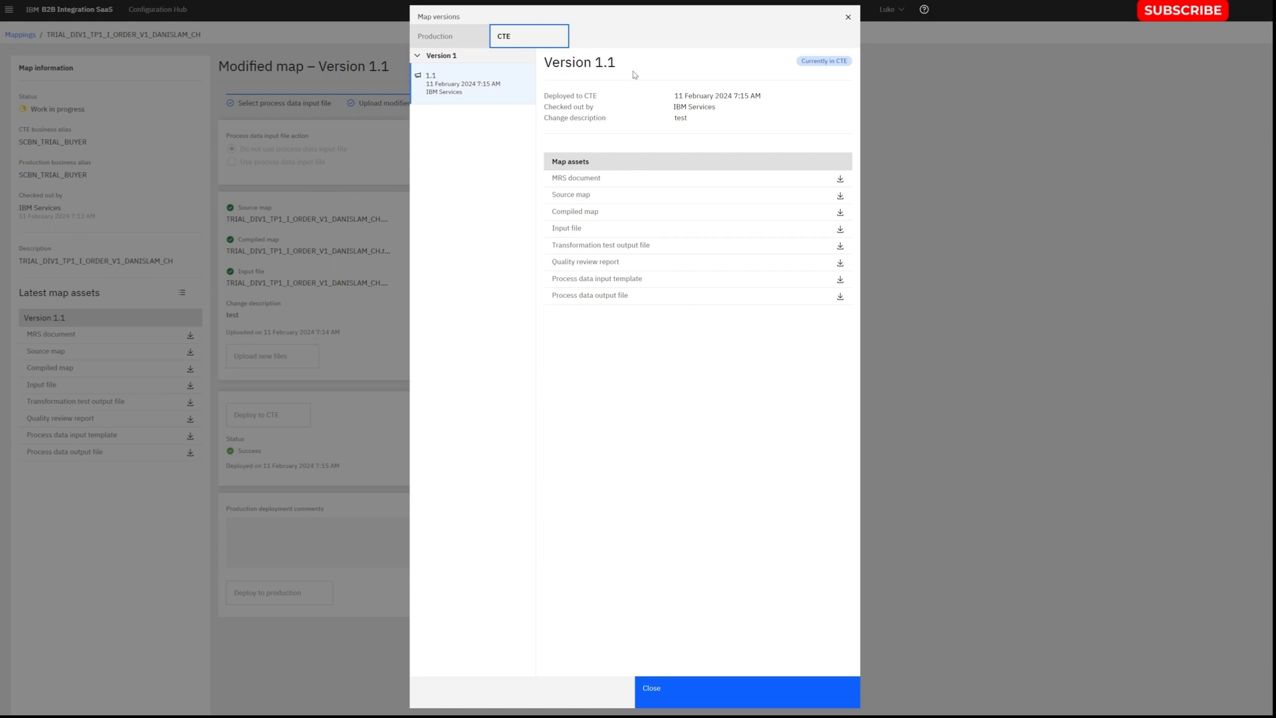
{"action": "left_click_drag", "start_coordinate": [675, 95], "coordinate": [775, 98]}
{"action": "left_click", "coordinate": [775, 98]}
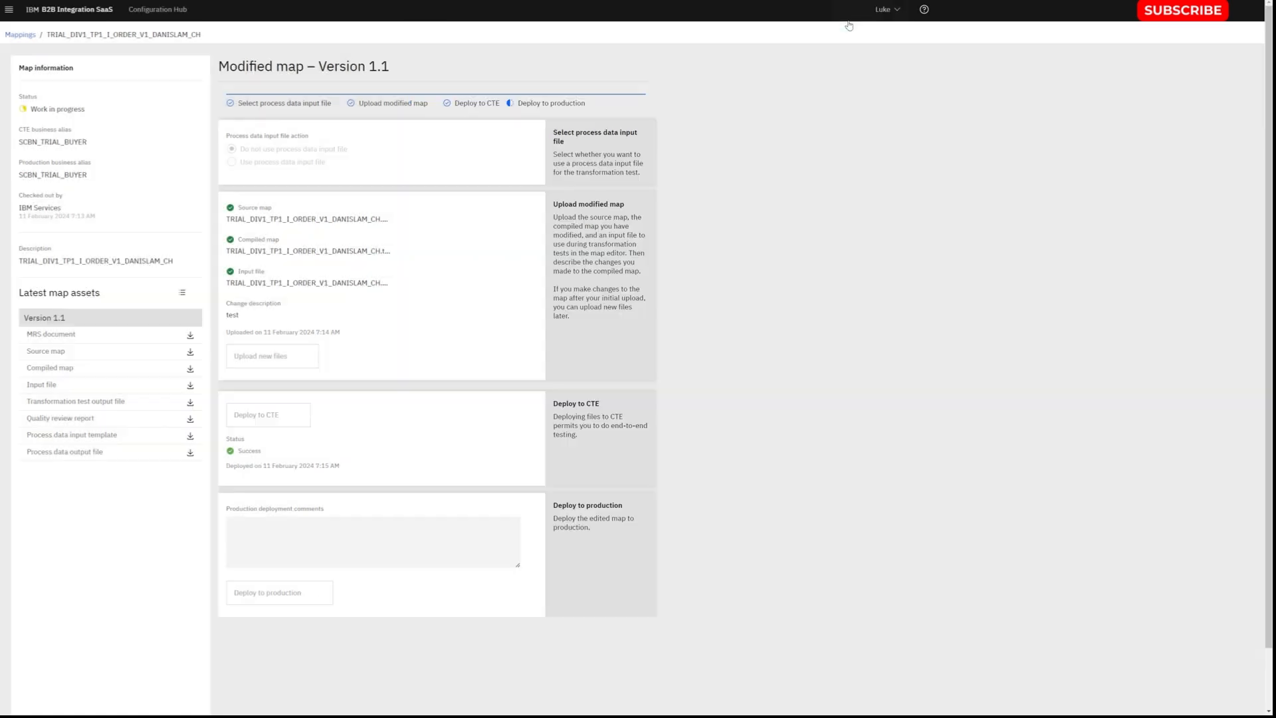
{"action": "left_click", "coordinate": [849, 17]}
Reopen the map versions, compare the CTE and Production environments, and close the version history.
{"action": "left_click", "coordinate": [181, 293]}
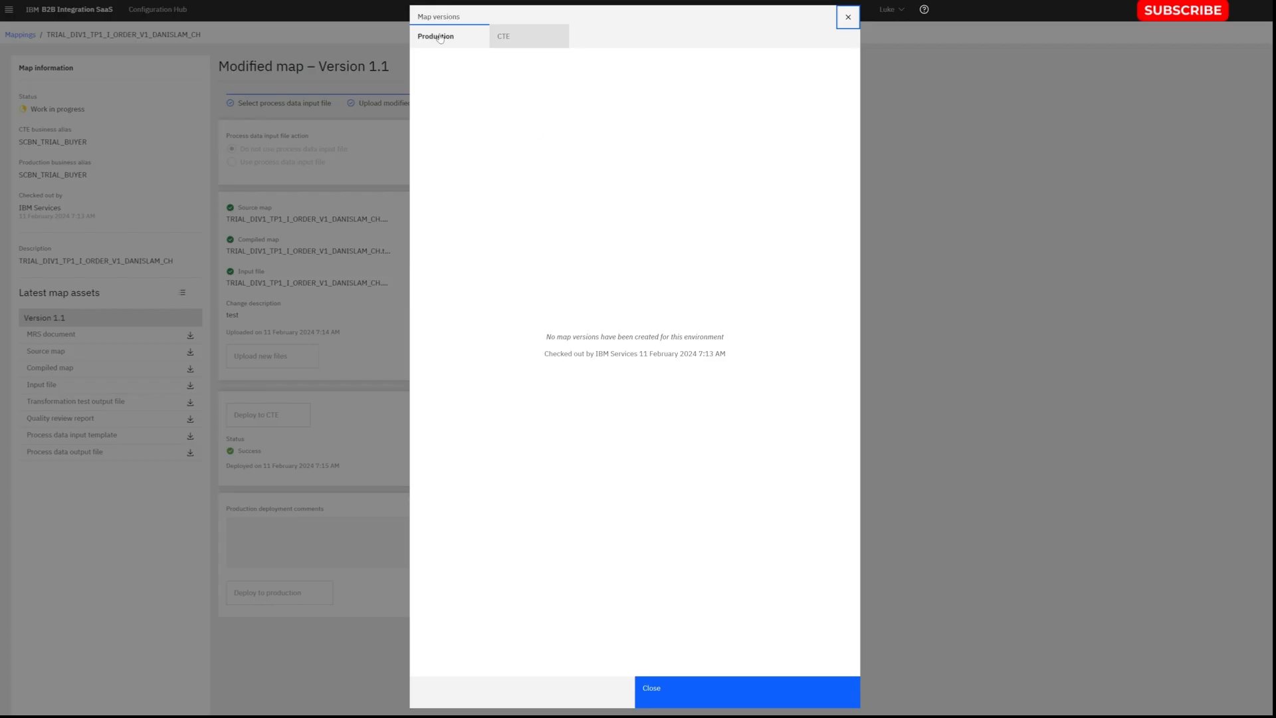
{"action": "left_click", "coordinate": [505, 37]}
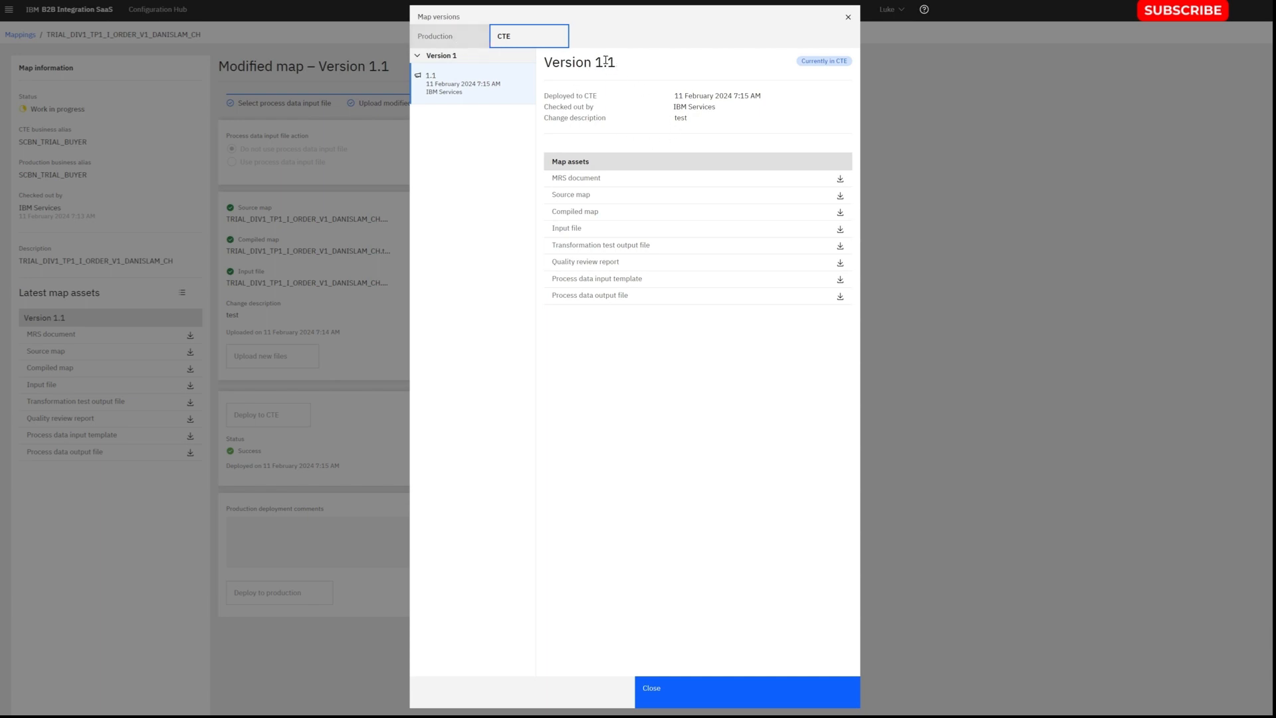
{"action": "left_click", "coordinate": [477, 40]}
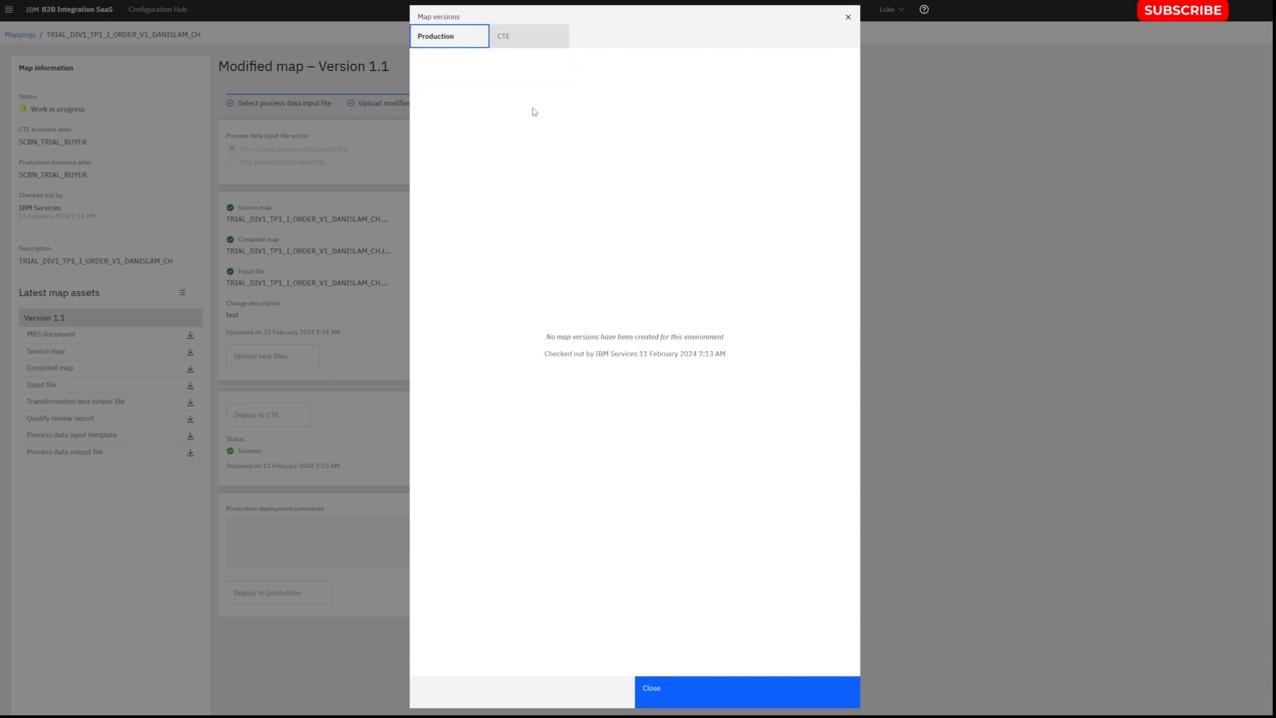
{"action": "left_click", "coordinate": [661, 692]}
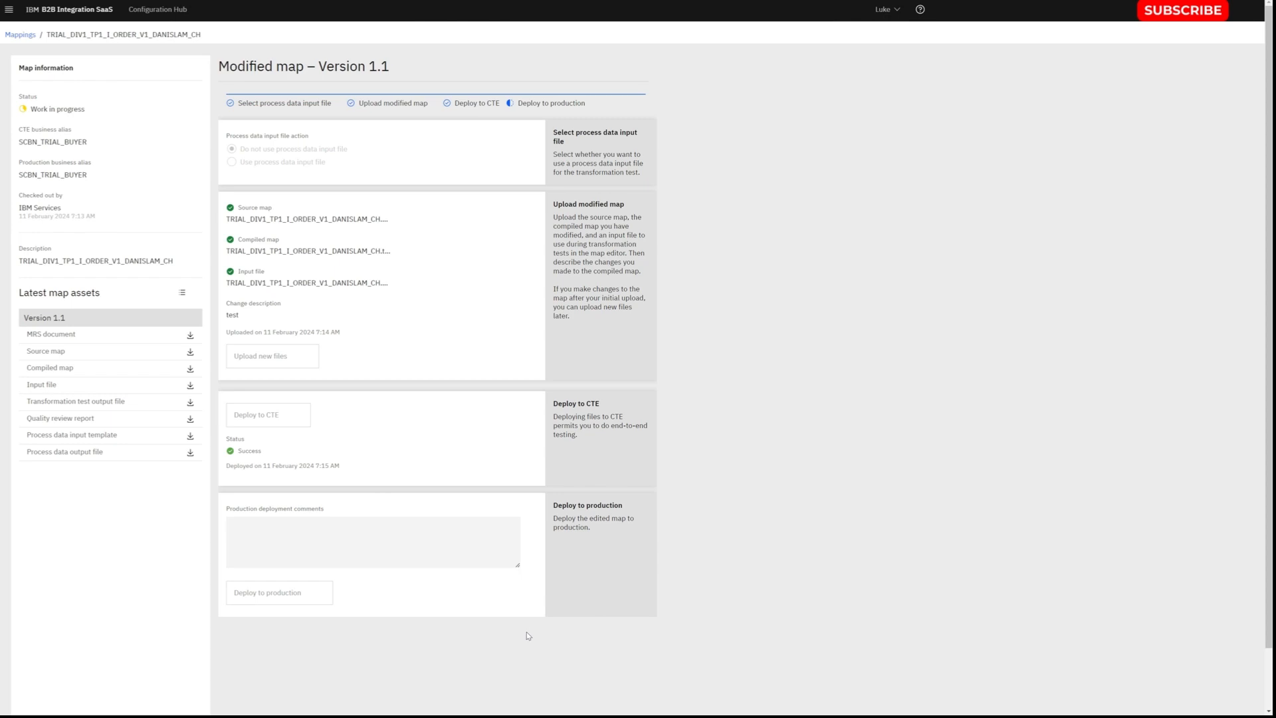
Return to the mappings list, view the Map Test Tool's input and output options, and leave the tool for the mappings list.
{"action": "left_click", "coordinate": [27, 36]}
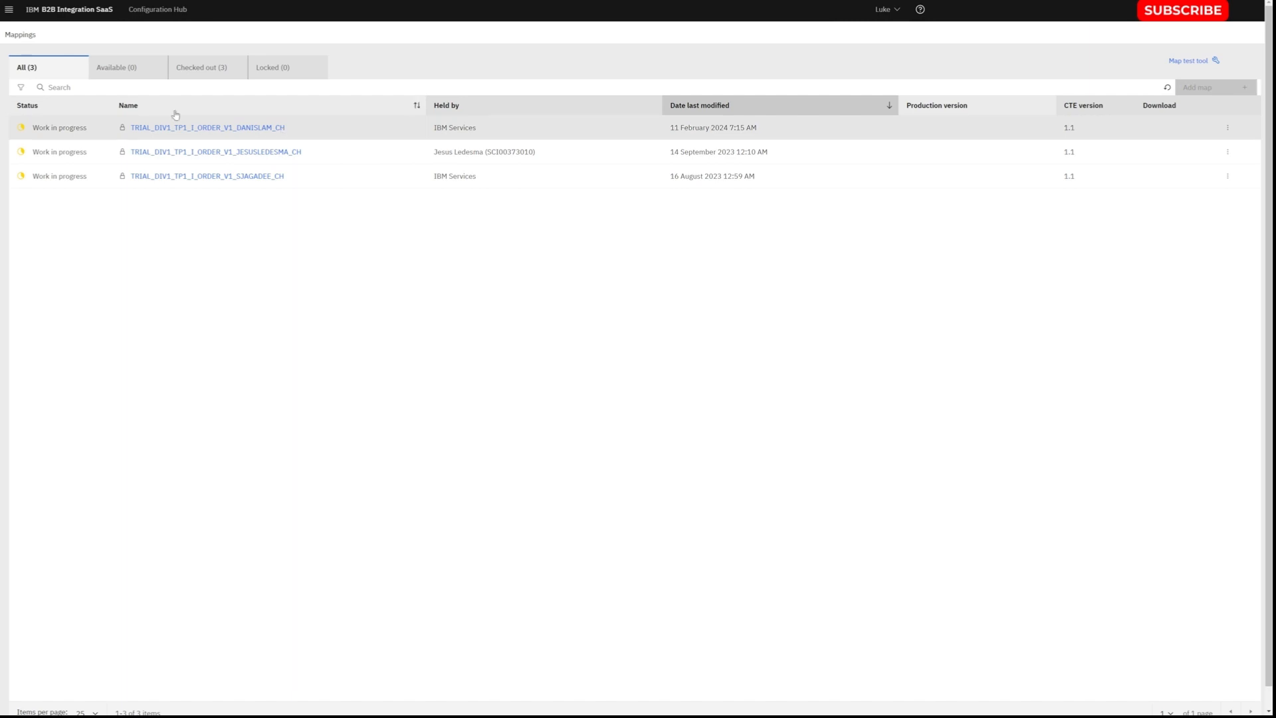
{"action": "left_click", "coordinate": [9, 10]}
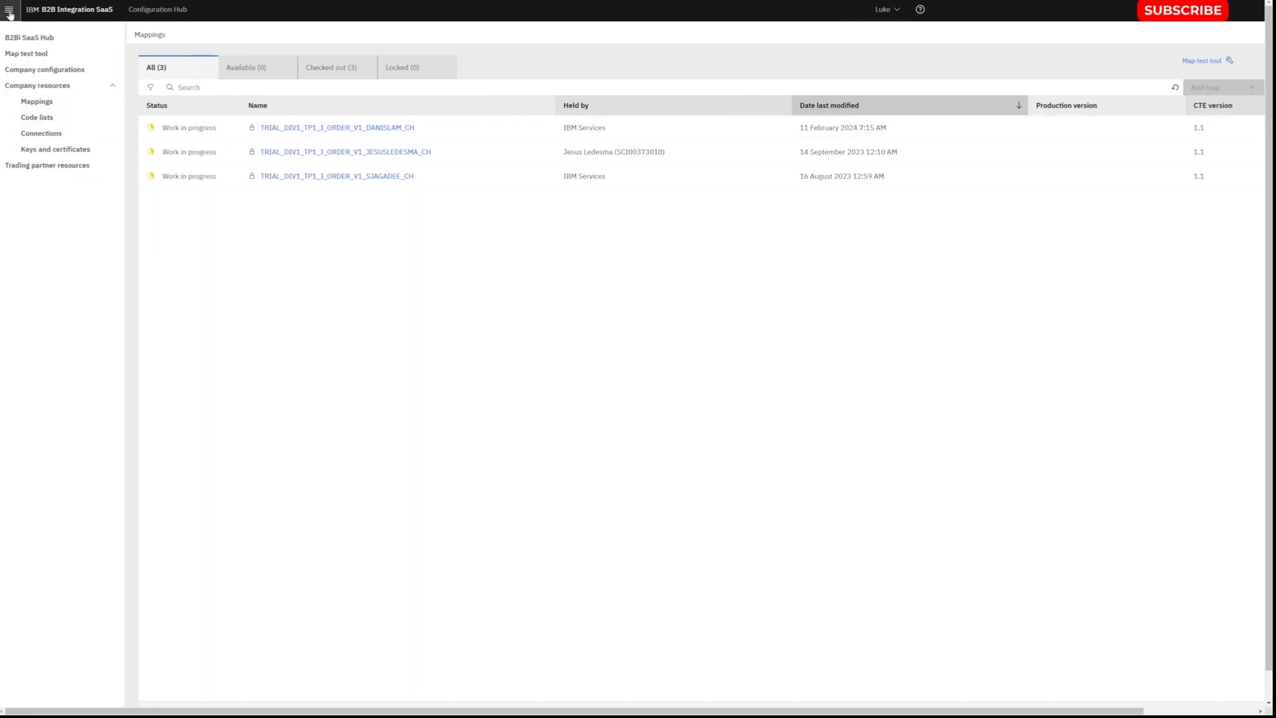
{"action": "left_click", "coordinate": [62, 58]}
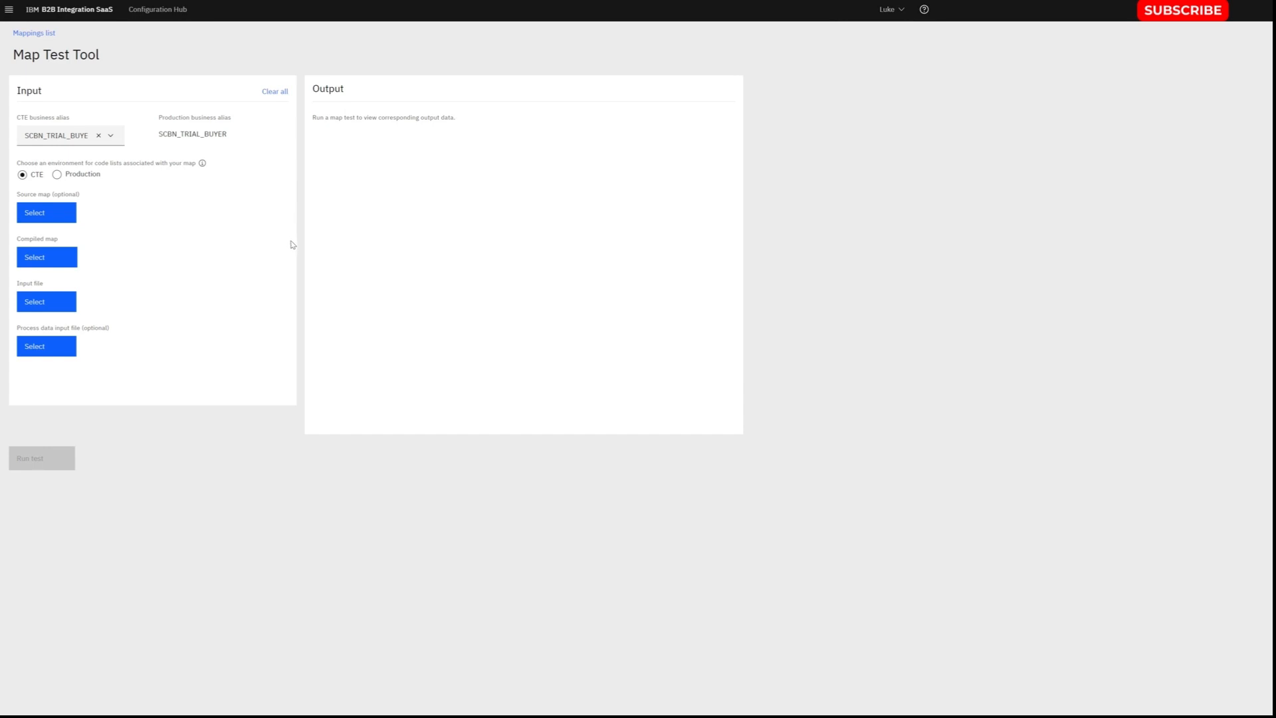
{"action": "left_click", "coordinate": [9, 10]}
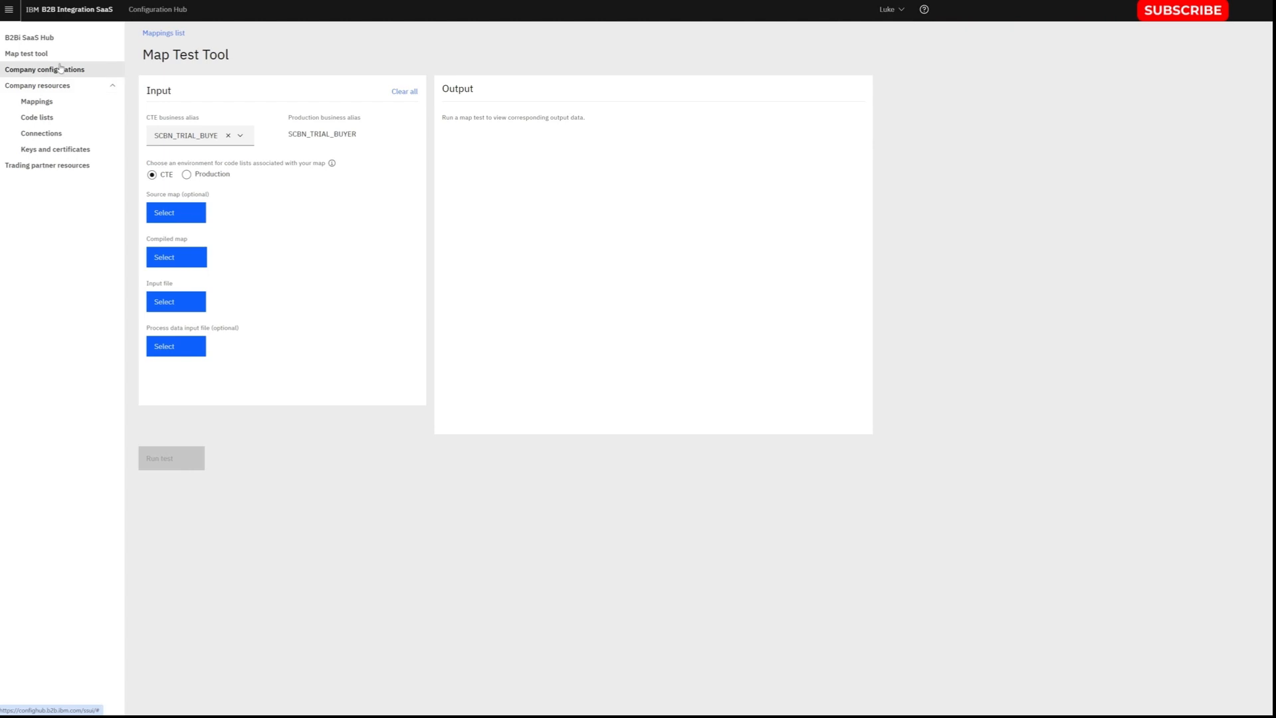
{"action": "left_click", "coordinate": [161, 32]}
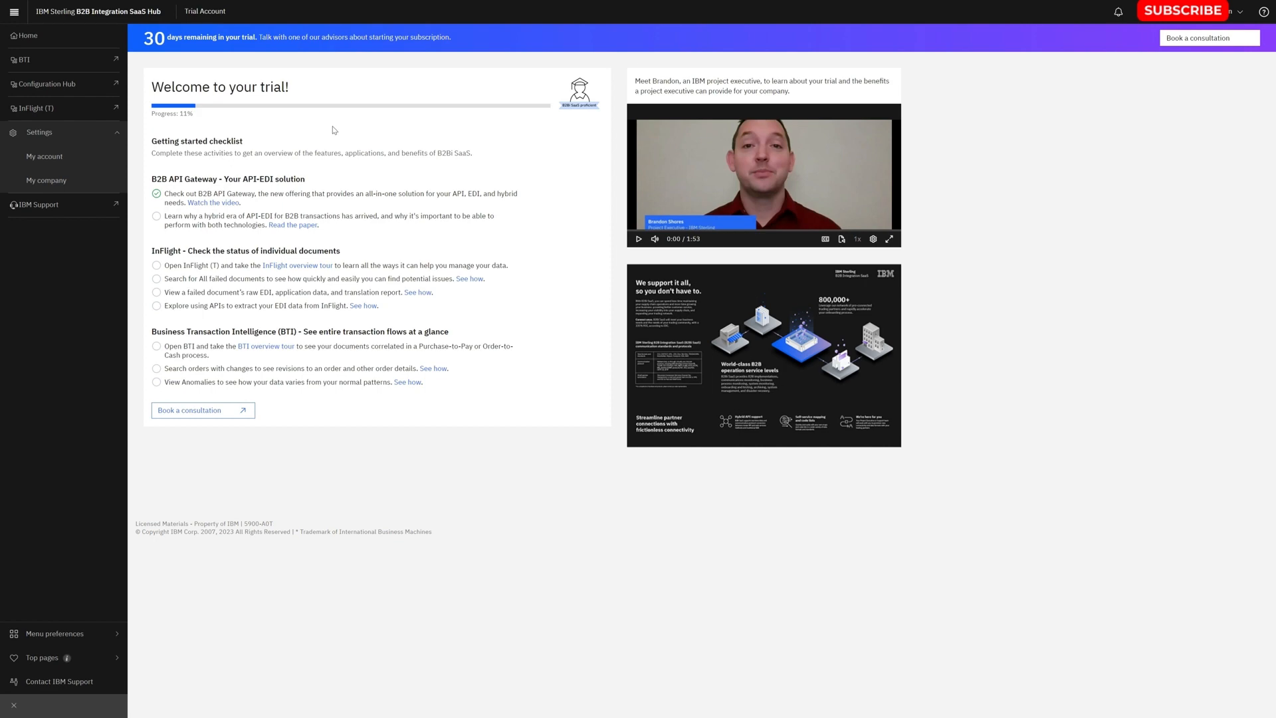
Switch to the InFlight application from the trial hub and run a document search with the default filters.
{"action": "left_click", "coordinate": [56, 110]}
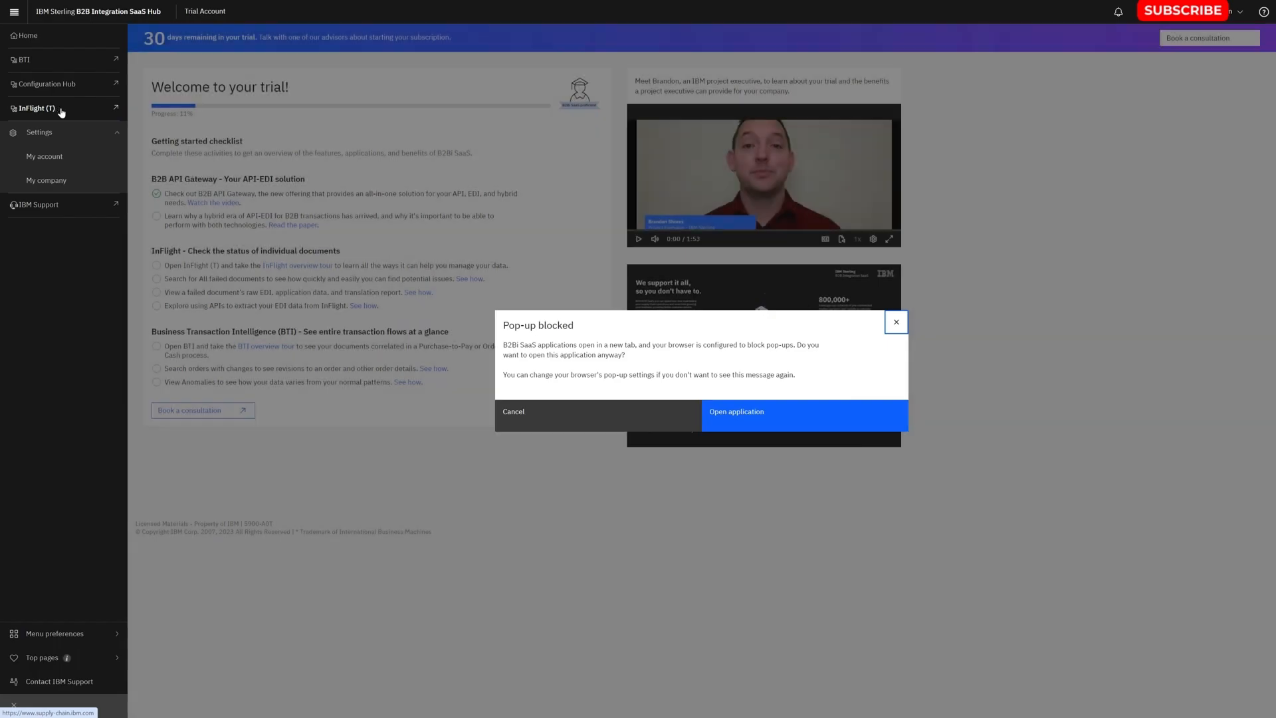
{"action": "left_click", "coordinate": [746, 417]}
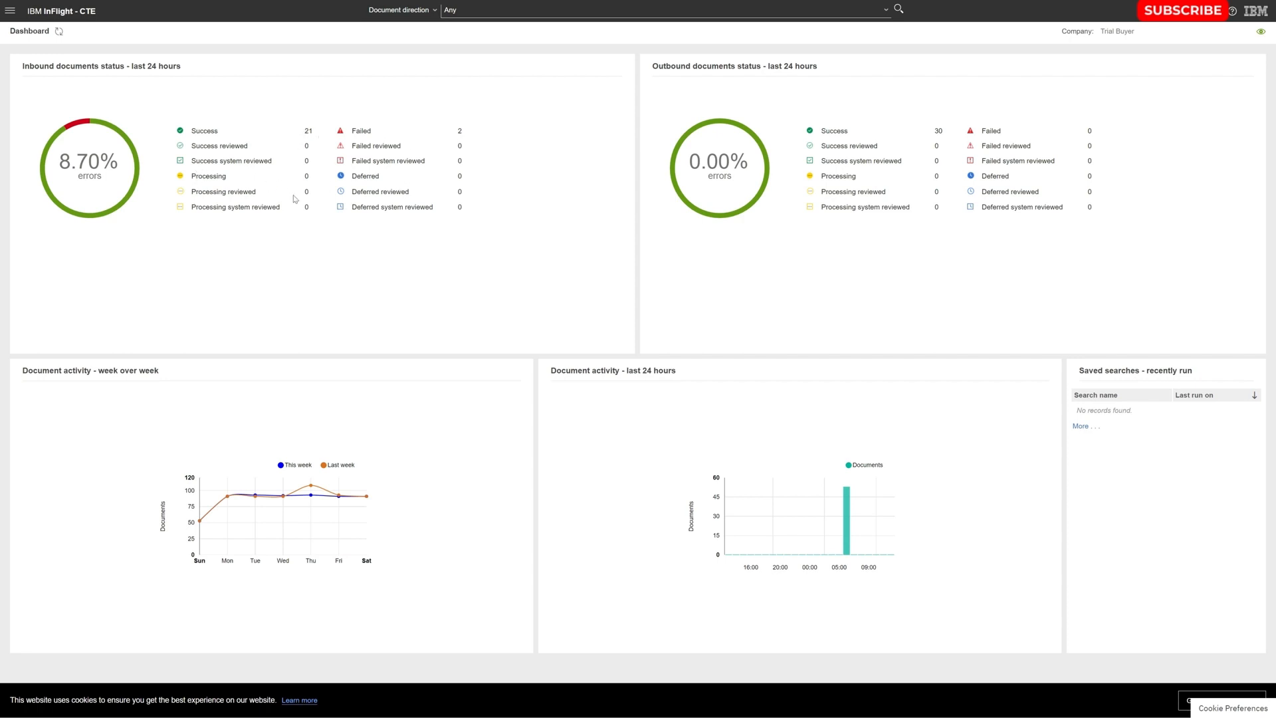
{"action": "left_click", "coordinate": [9, 11]}
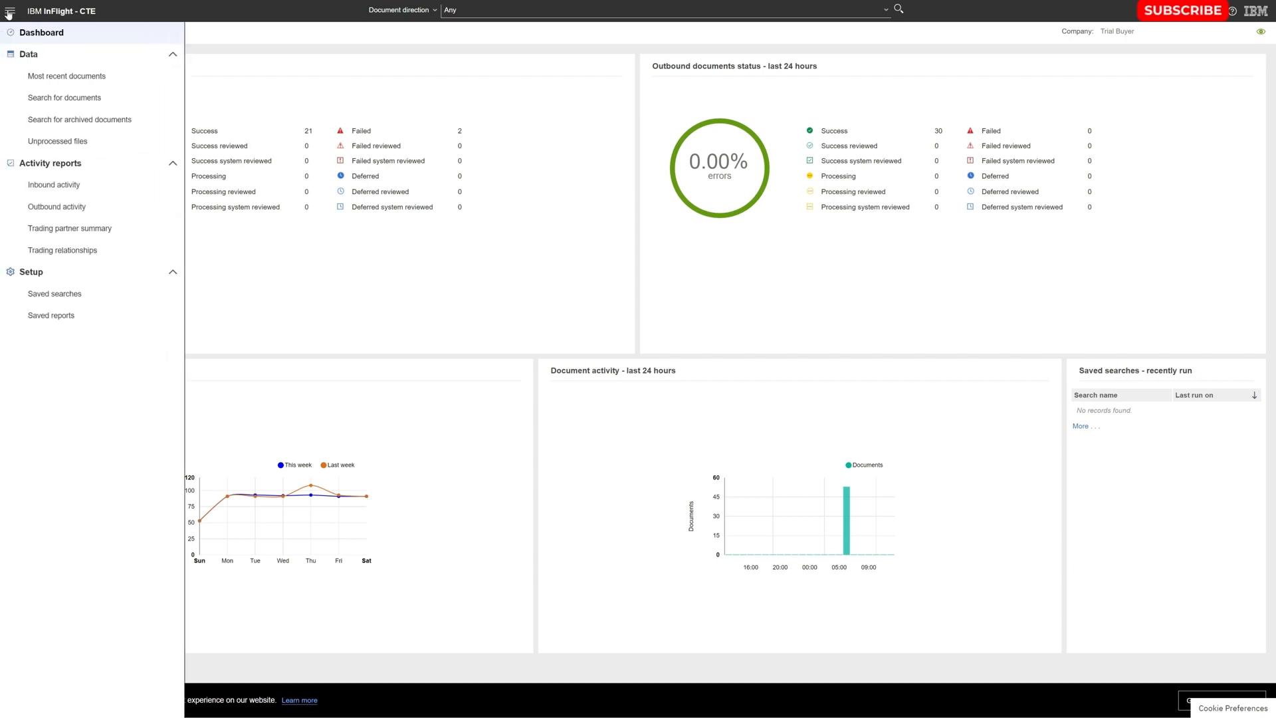
{"action": "left_click", "coordinate": [107, 98]}
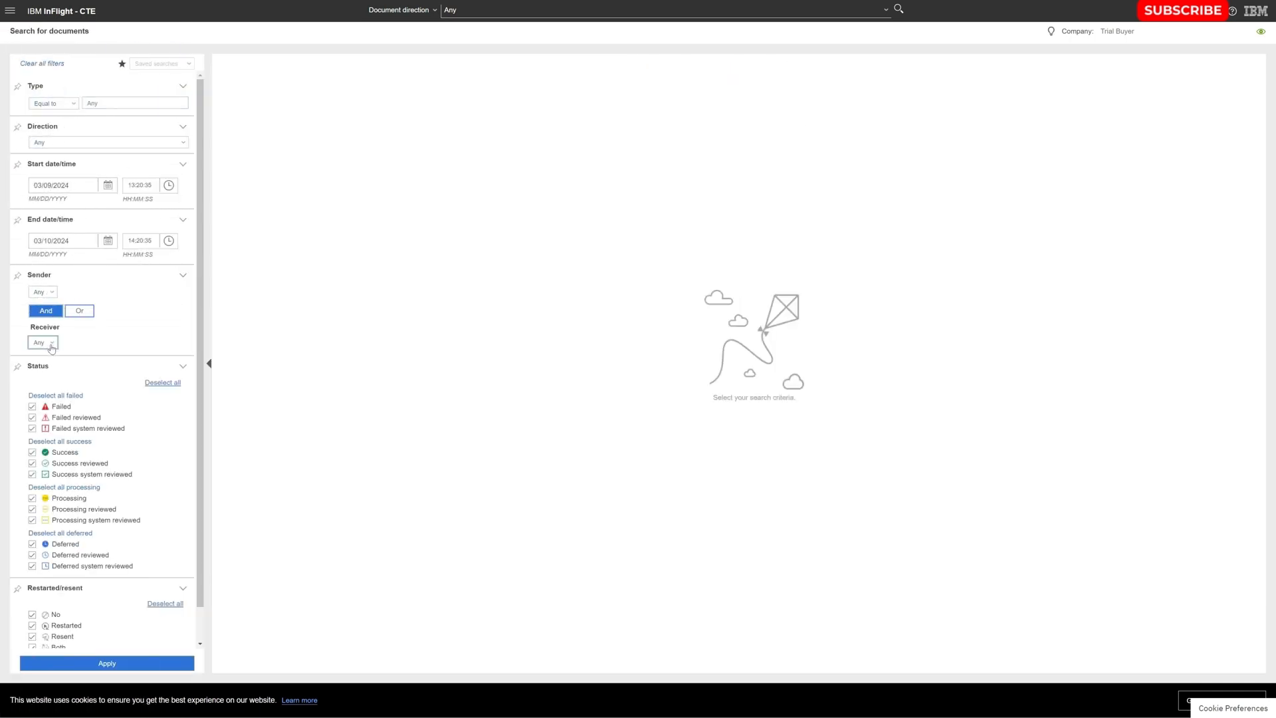
{"action": "left_click", "coordinate": [110, 665]}
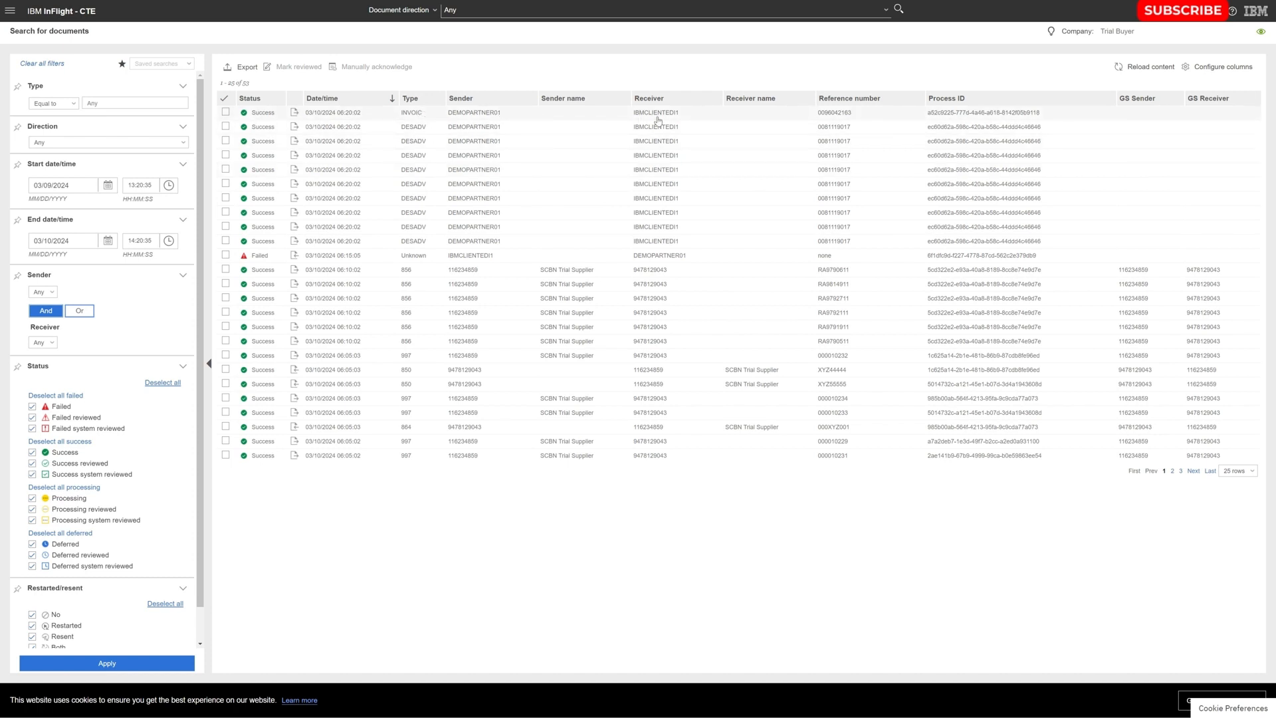
Open the successful INVOIC document sent from DEMOPARTNER01 to IBMCLIENTEDI1 and check its document type.
{"action": "left_click", "coordinate": [493, 117]}
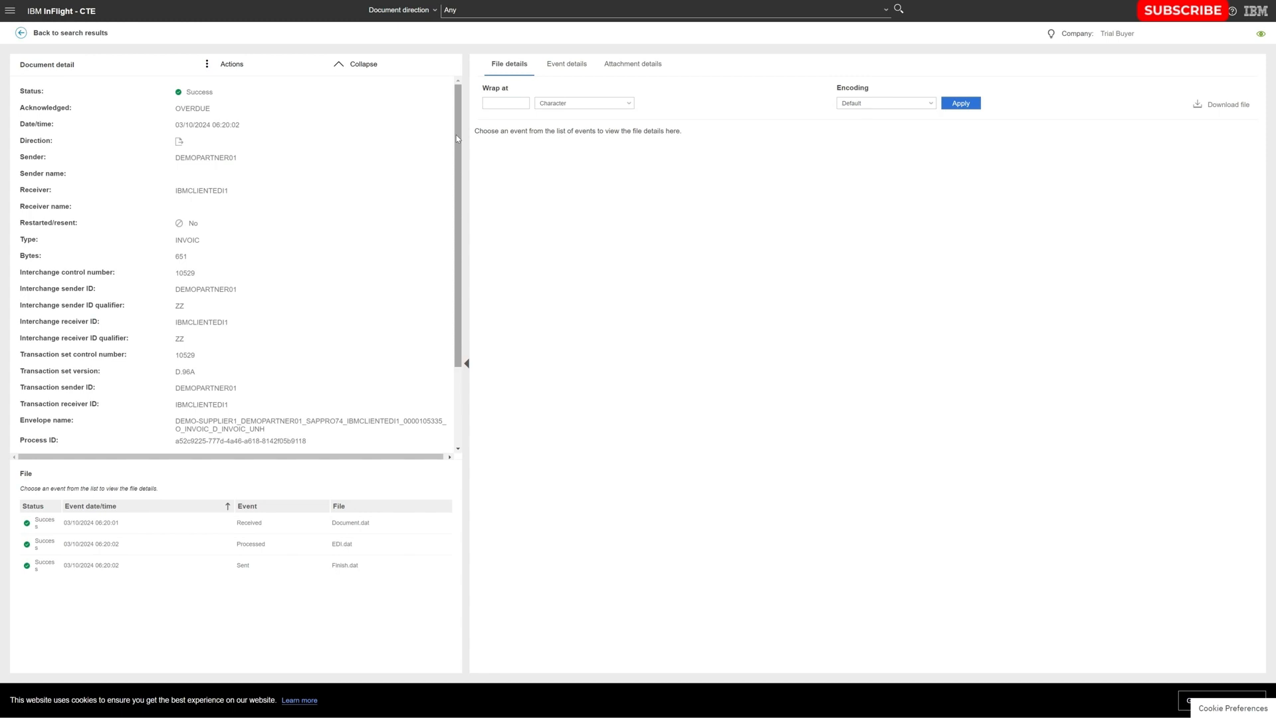
{"action": "double_click", "coordinate": [195, 240]}
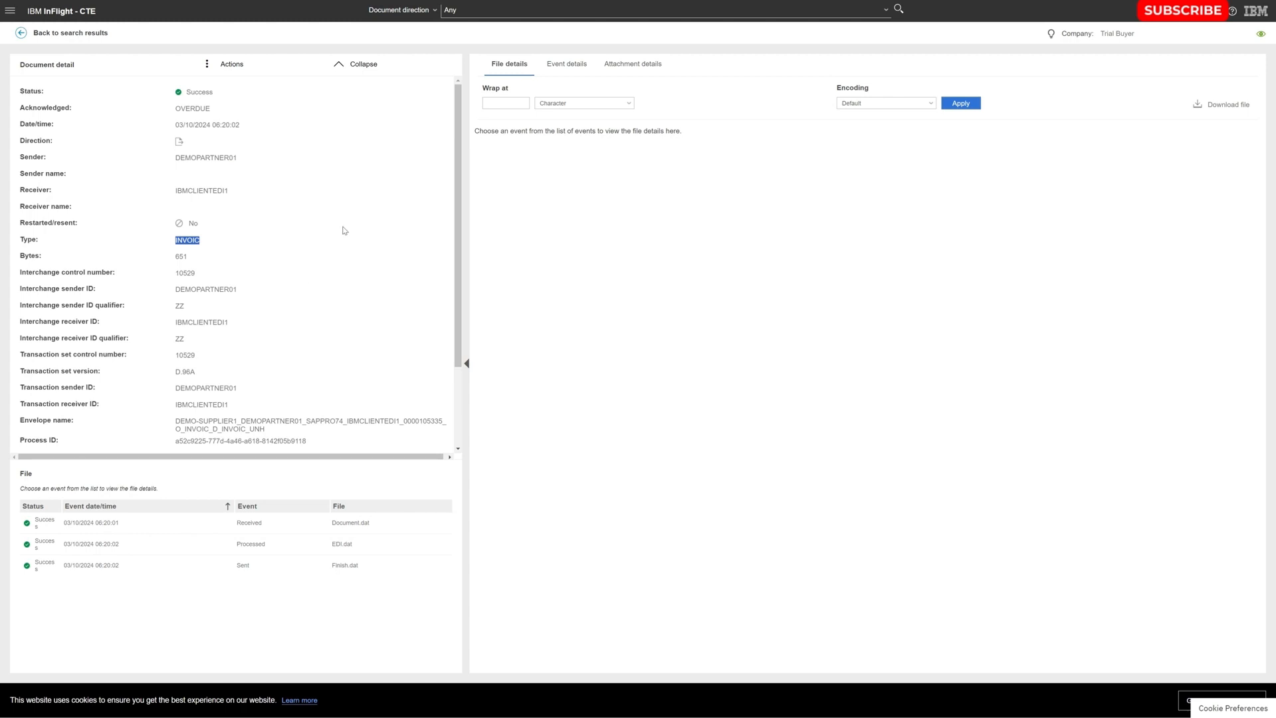
{"action": "scroll", "coordinate": [344, 233], "scroll_direction": "down", "scroll_amount": 1}
{"action": "scroll", "coordinate": [260, 366], "scroll_direction": "down", "scroll_amount": 1}
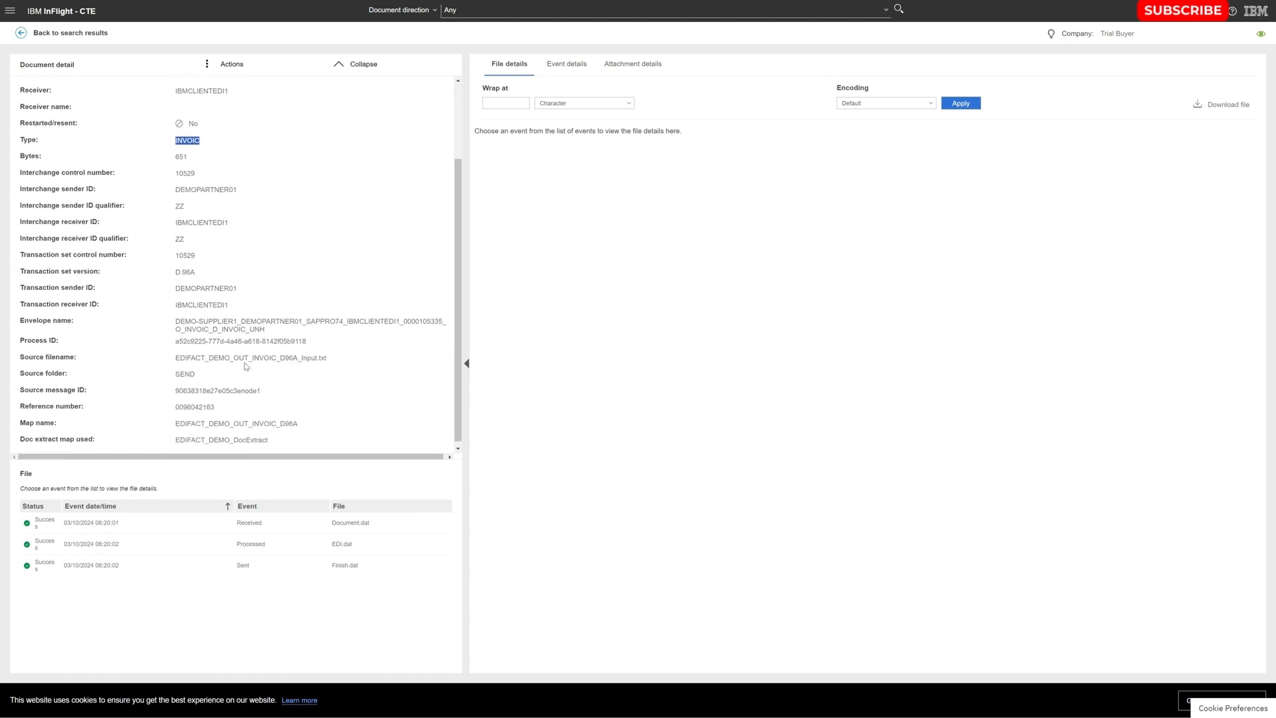
Examine the invoice's source filename and map name in the document details.
{"action": "left_click_drag", "start_coordinate": [176, 359], "coordinate": [322, 359]}
{"action": "scroll", "coordinate": [285, 355], "scroll_direction": "down", "scroll_amount": 1}
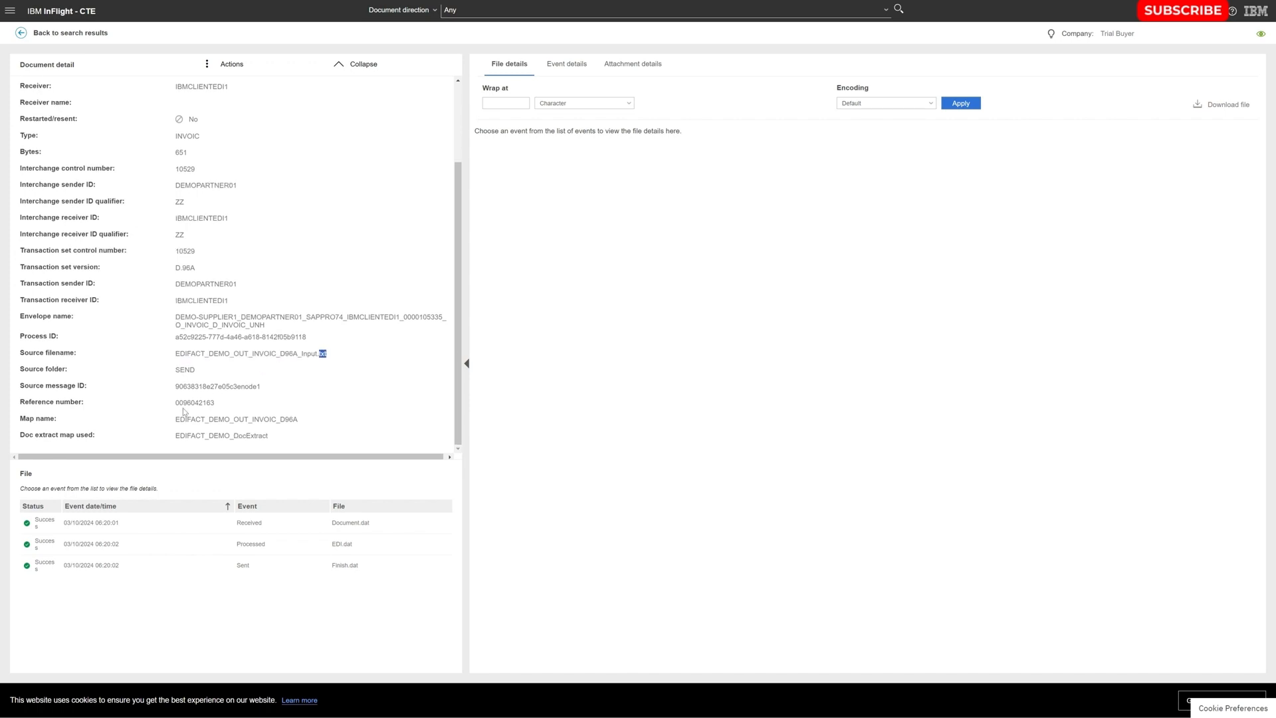
{"action": "left_click_drag", "start_coordinate": [176, 419], "coordinate": [287, 419]}
{"action": "left_click", "coordinate": [301, 421]}
{"action": "scroll", "coordinate": [345, 377], "scroll_direction": "up", "scroll_amount": 3}
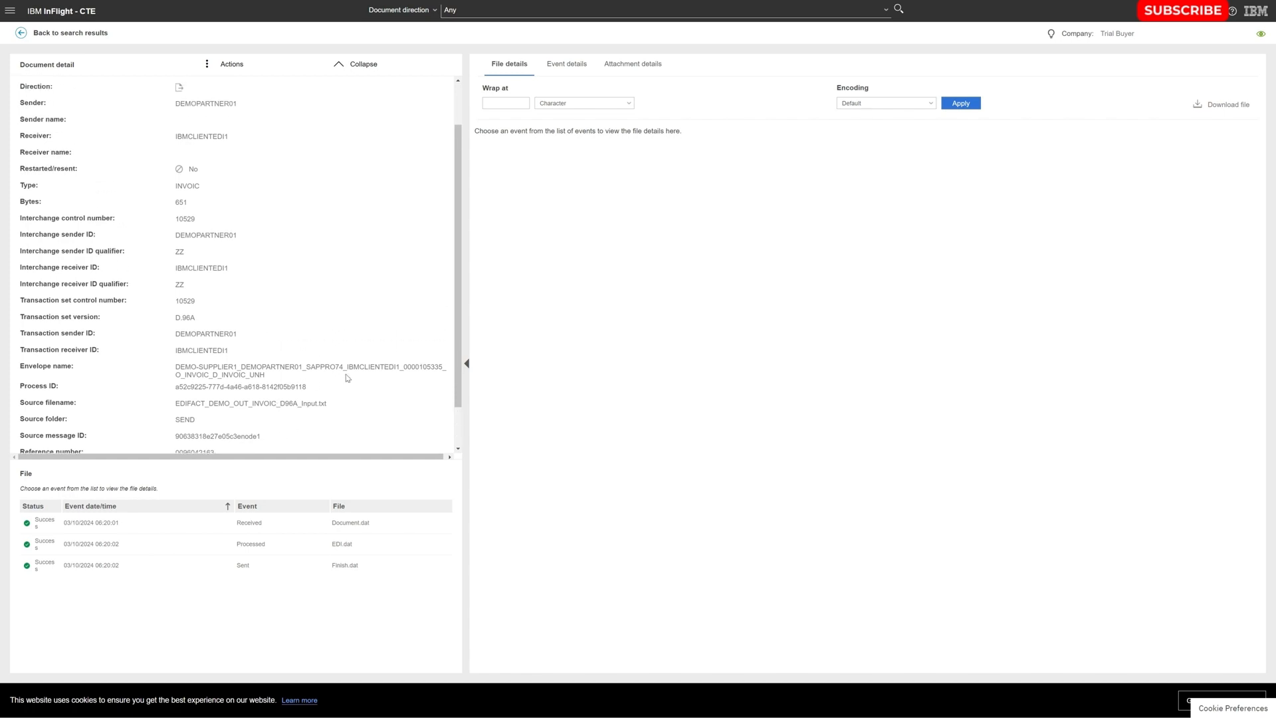
{"action": "scroll", "coordinate": [338, 325], "scroll_direction": "down", "scroll_amount": 3}
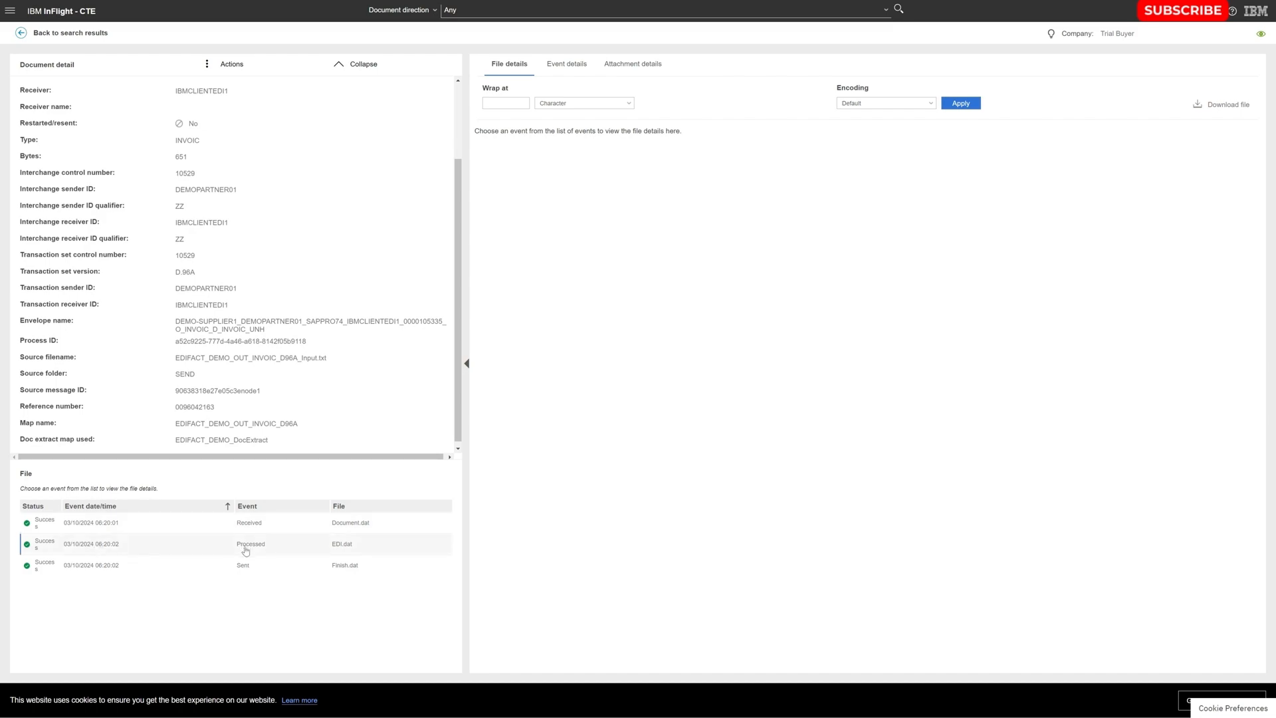
View the invoice's received Document.dat file and highlight its opening lines.
{"action": "left_click", "coordinate": [241, 523]}
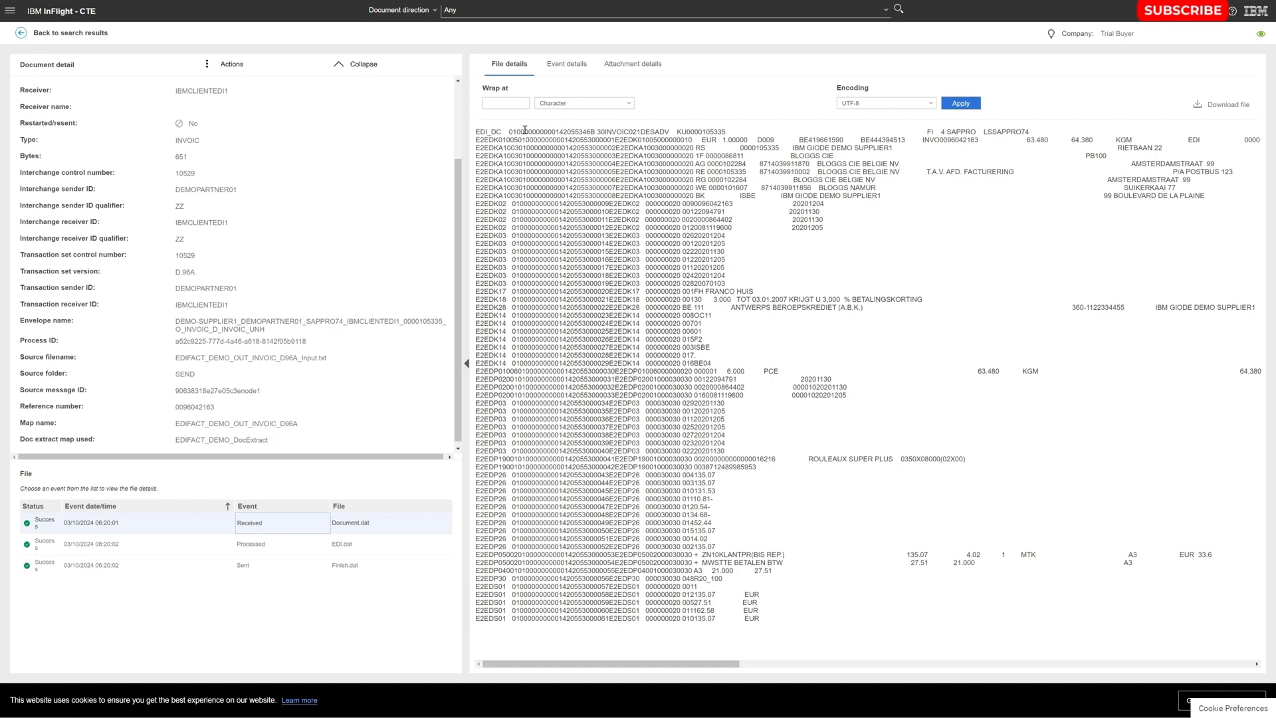
{"action": "left_click_drag", "start_coordinate": [499, 131], "coordinate": [706, 141]}
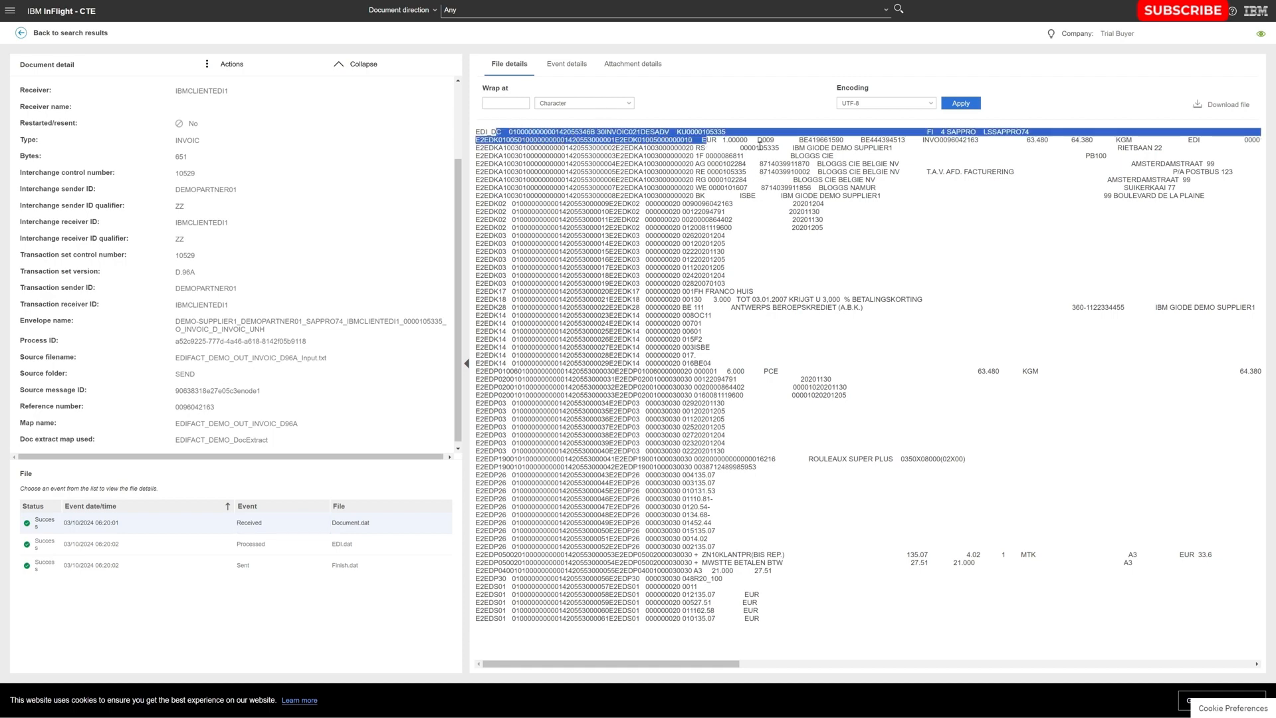
{"action": "left_click", "coordinate": [839, 123]}
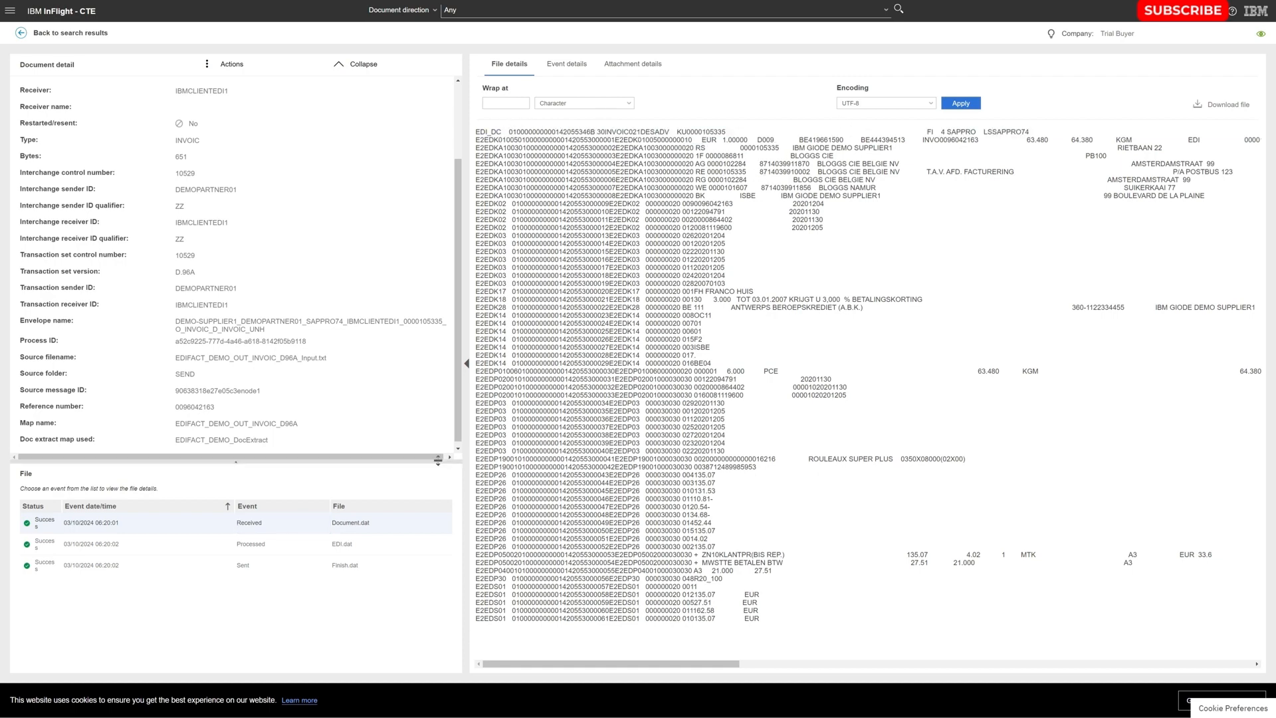
View the invoice's sent Finish.dat file, highlight the start of its EDIFACT data, and review the document details.
{"action": "left_click", "coordinate": [297, 568]}
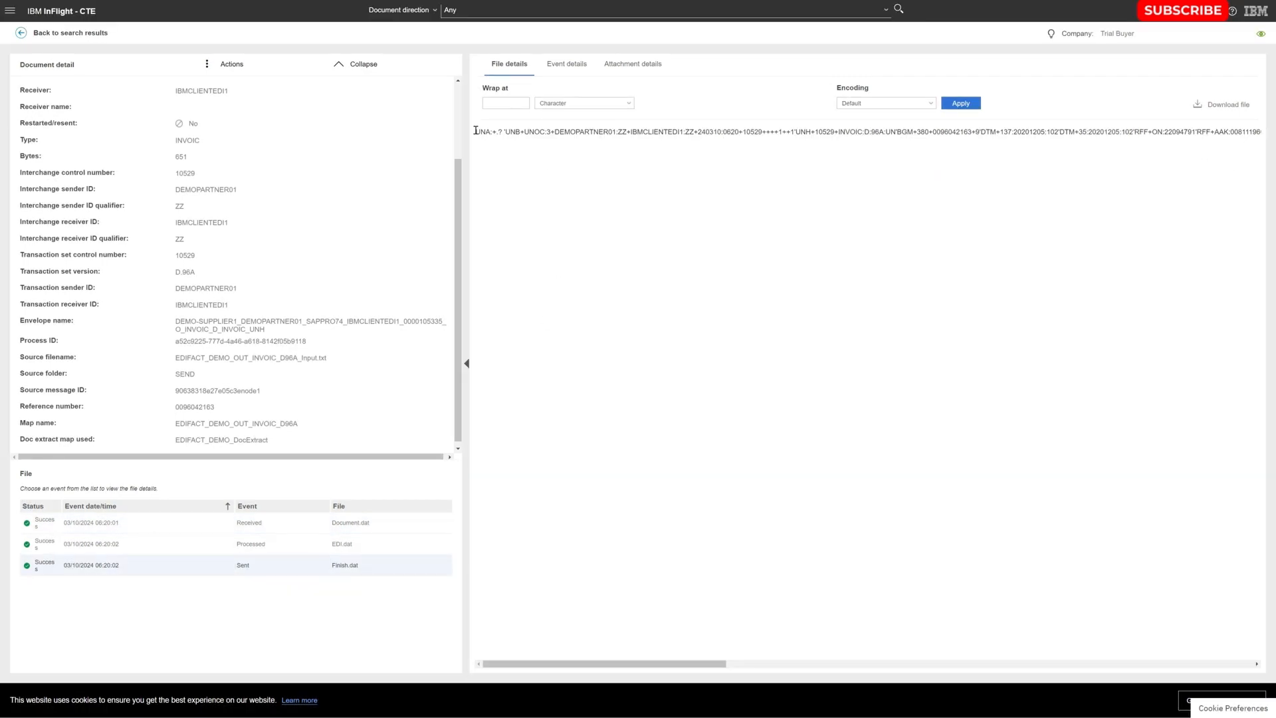
{"action": "left_click_drag", "start_coordinate": [477, 131], "coordinate": [828, 134]}
{"action": "left_click", "coordinate": [829, 132]}
{"action": "left_click", "coordinate": [37, 570]}
{"action": "scroll", "coordinate": [364, 357], "scroll_direction": "up", "scroll_amount": 3}
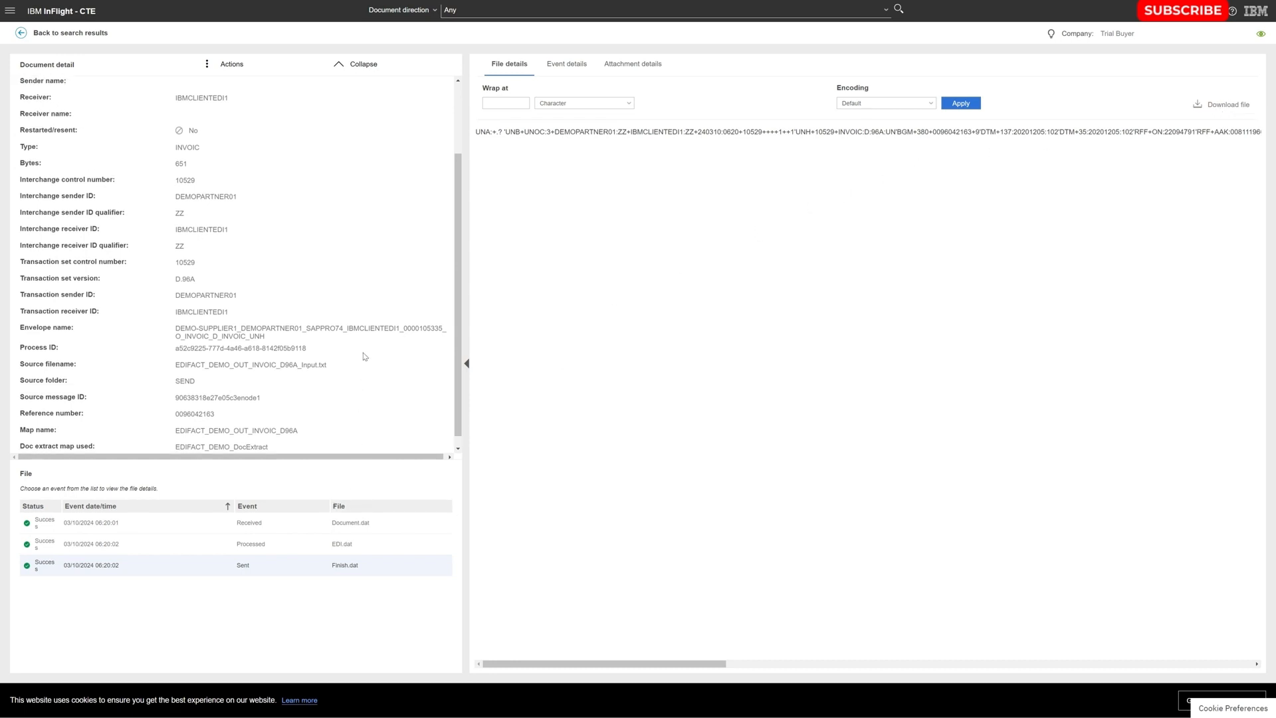
Return to the search results, open the failed document for DEMOPARTNER01, and examine its received Document.dat file and document details.
{"action": "left_click", "coordinate": [66, 33]}
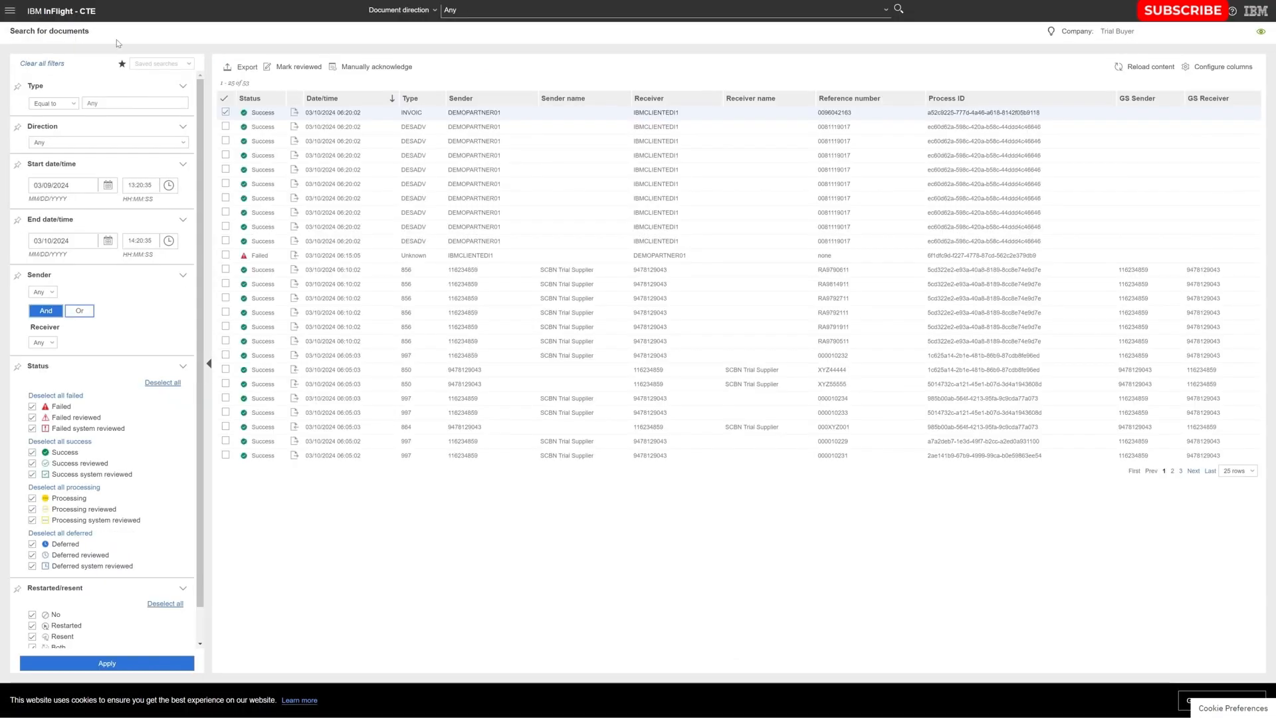
{"action": "left_click", "coordinate": [473, 258]}
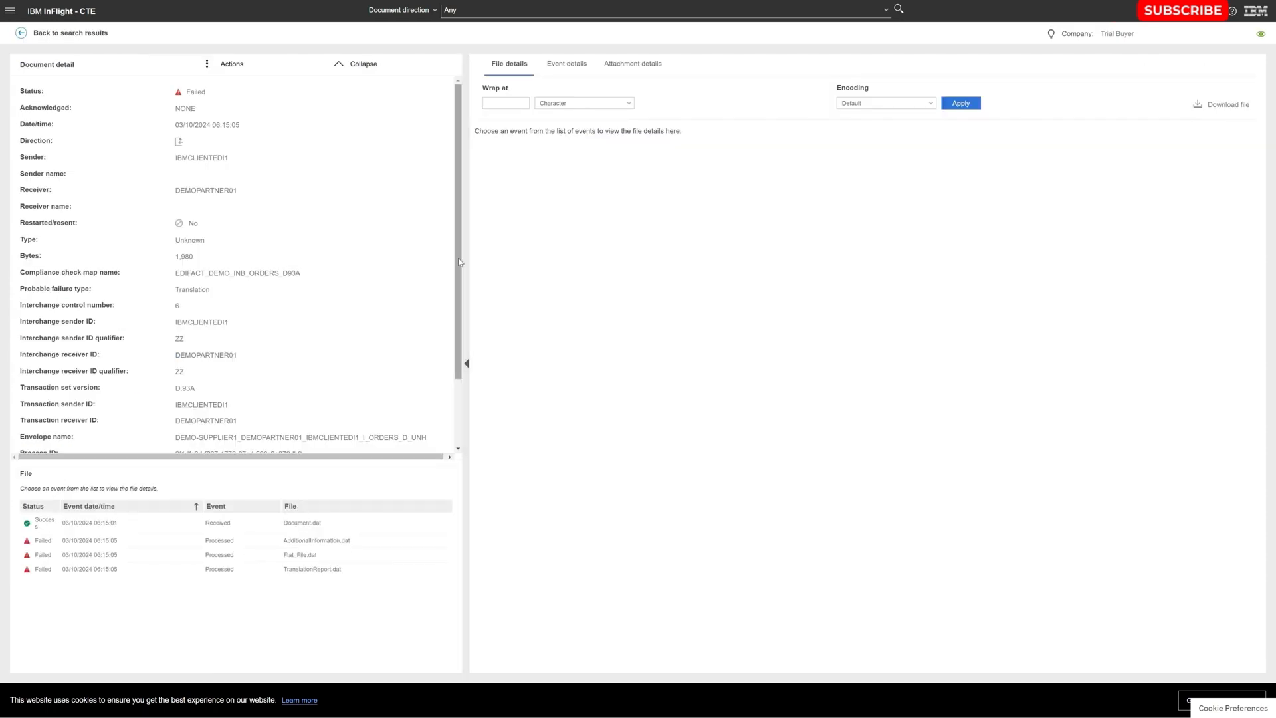
{"action": "left_click", "coordinate": [297, 523]}
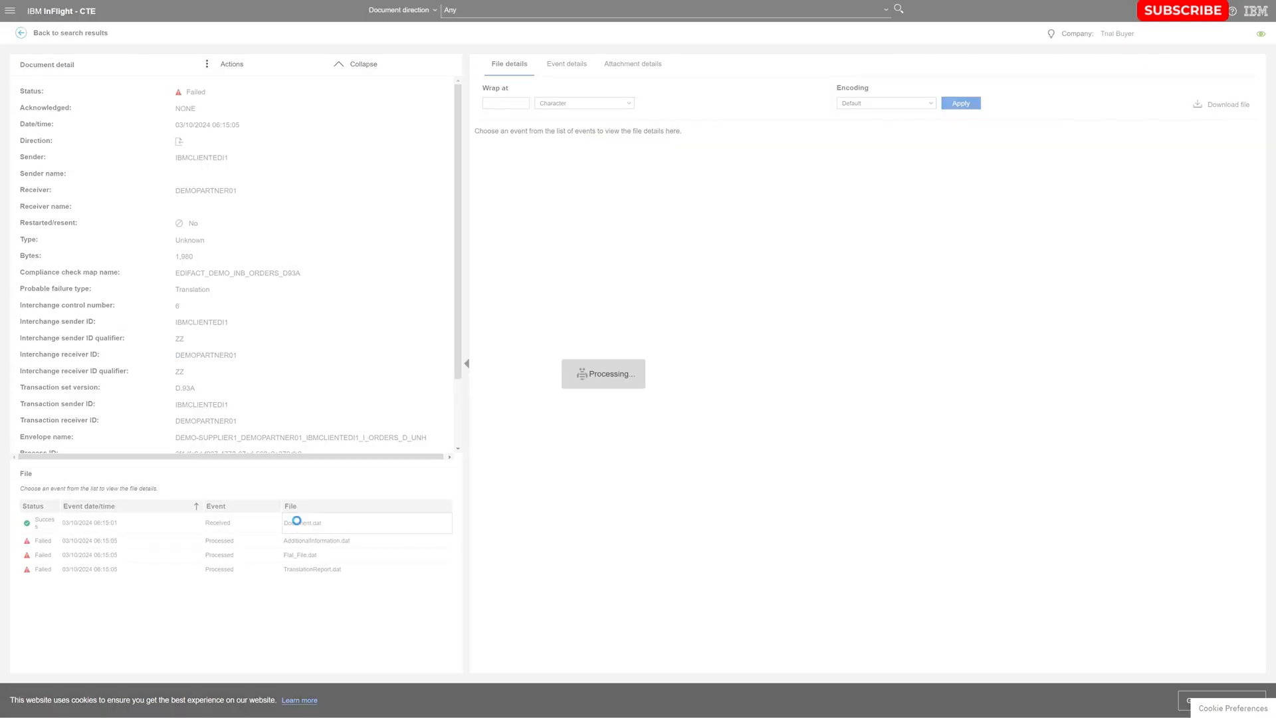
{"action": "left_click_drag", "start_coordinate": [524, 246], "coordinate": [476, 130]}
{"action": "left_click", "coordinate": [520, 157]}
{"action": "scroll", "coordinate": [339, 286], "scroll_direction": "down", "scroll_amount": 3}
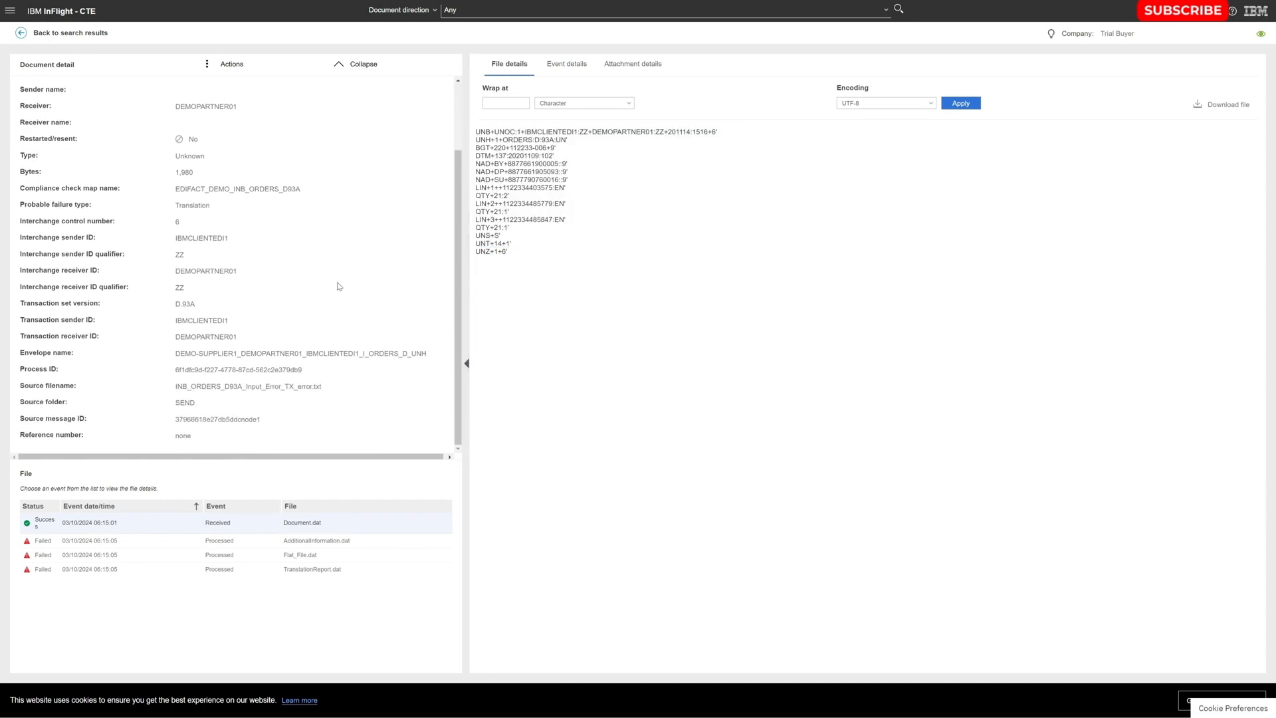
Compare the BGM error in TranslationReport.dat with the highlighted UNH-to-UNT lines of the received Document.dat, and return to the search results.
{"action": "left_click", "coordinate": [337, 571]}
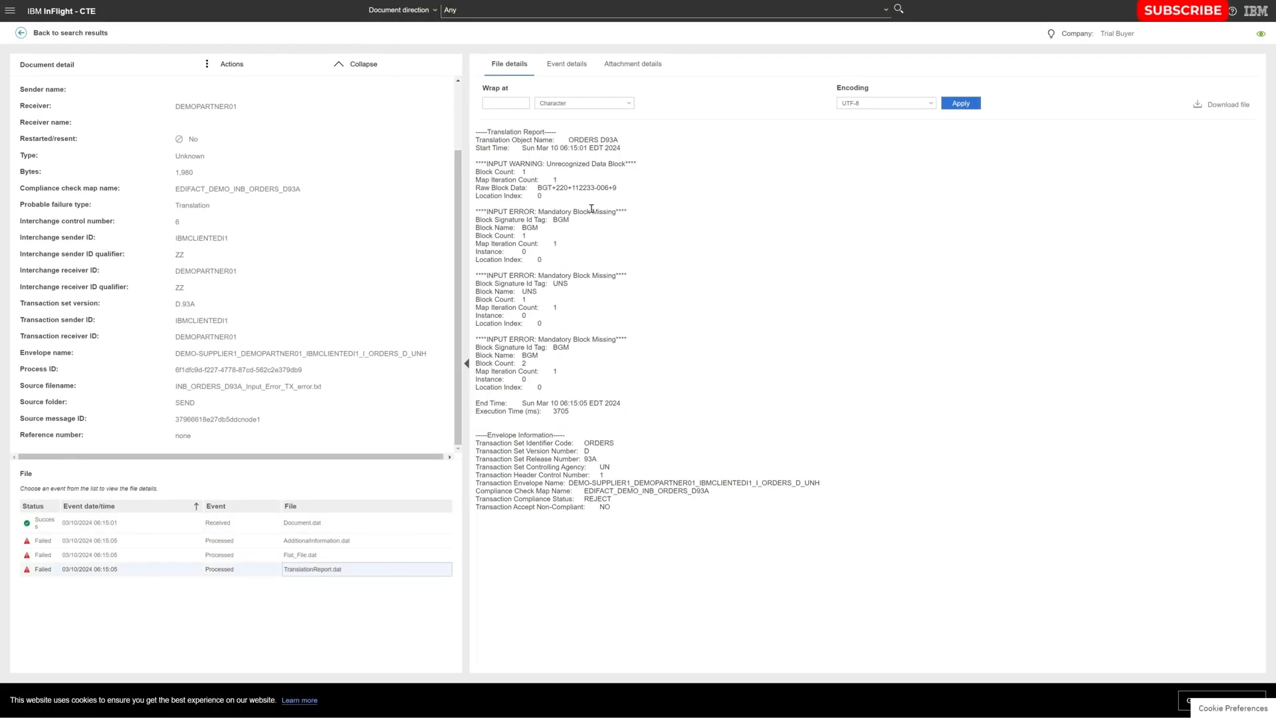
{"action": "left_click_drag", "start_coordinate": [553, 219], "coordinate": [570, 219]}
{"action": "left_click", "coordinate": [246, 525]}
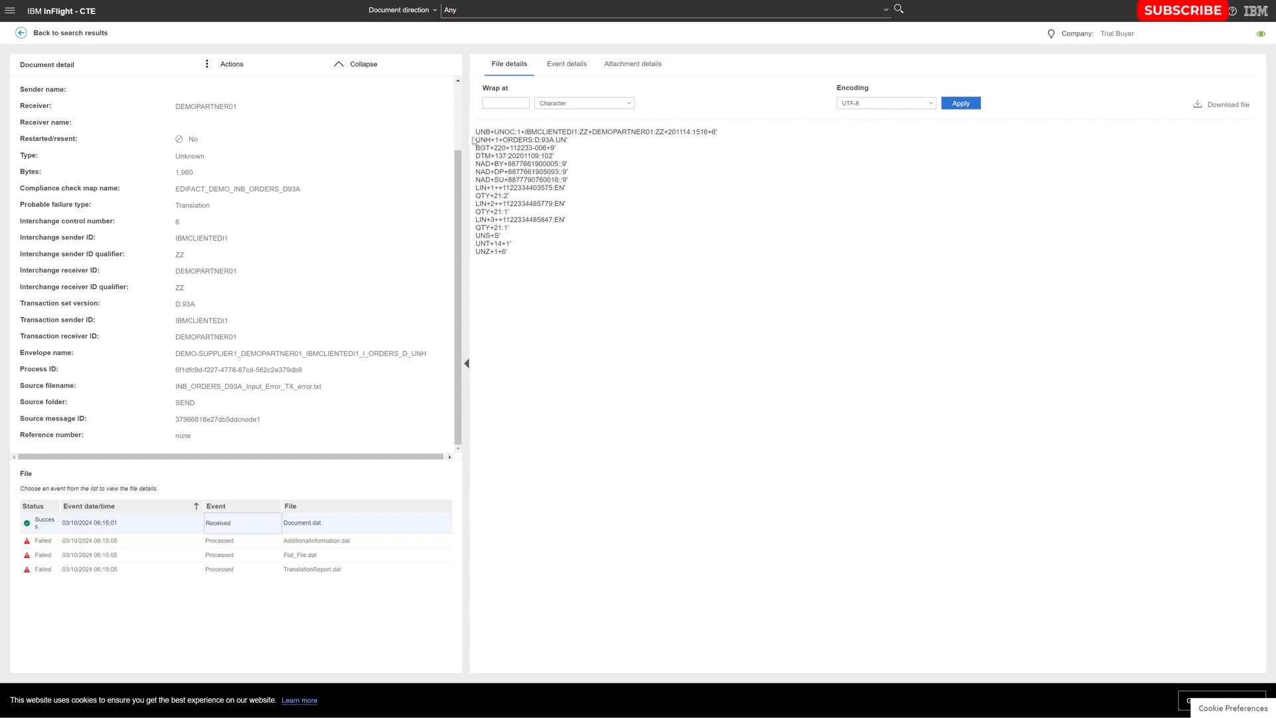
{"action": "left_click_drag", "start_coordinate": [478, 140], "coordinate": [562, 244]}
{"action": "left_click", "coordinate": [545, 247]}
{"action": "left_click", "coordinate": [65, 31]}
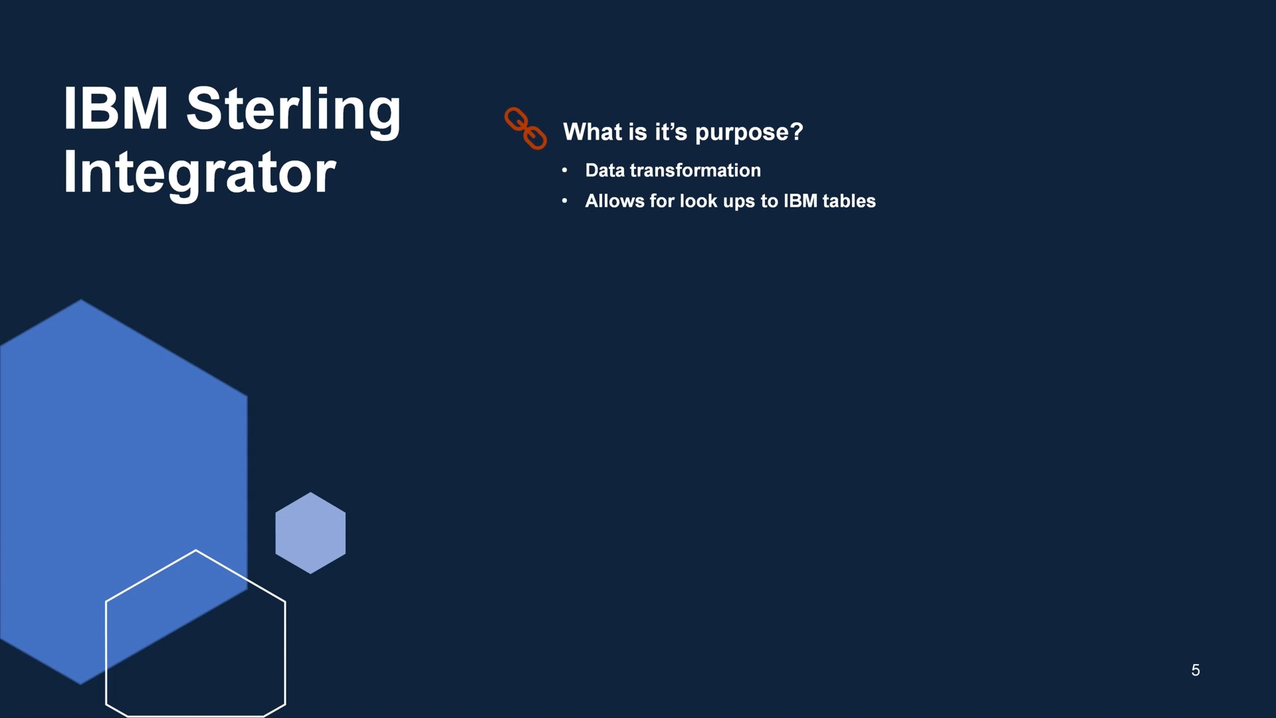
{"action": "key", "text": "Right"}
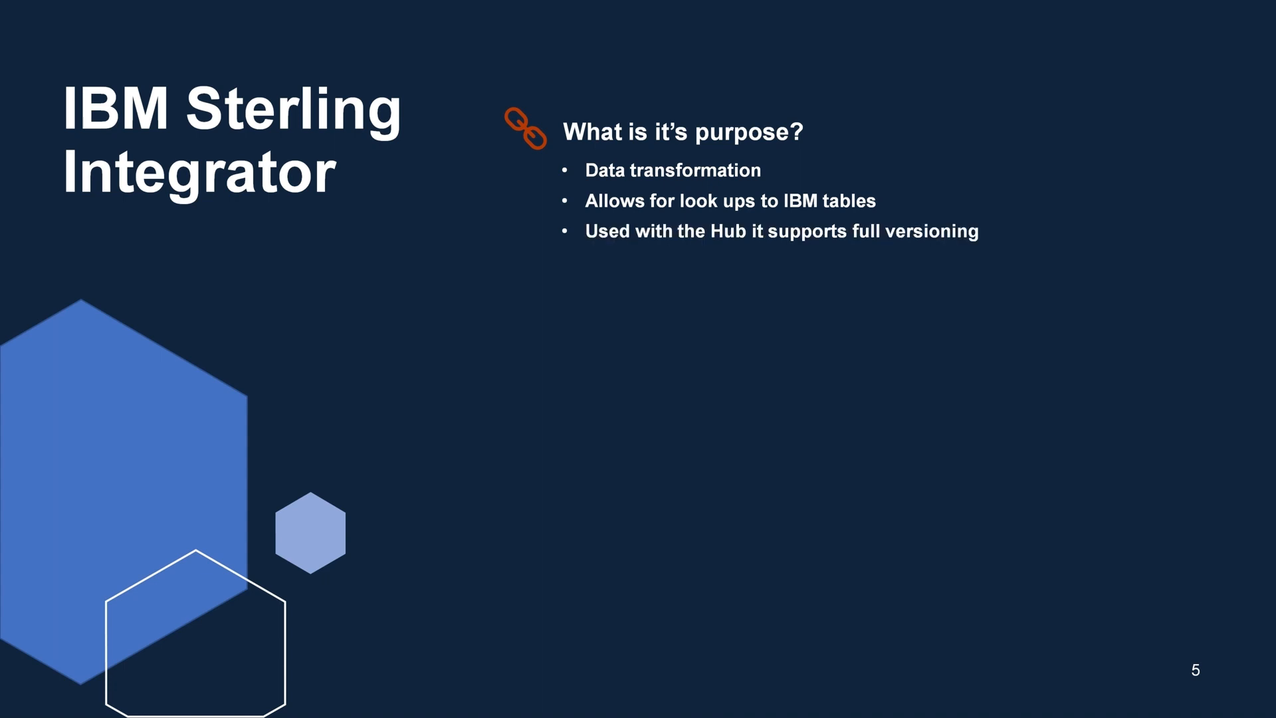
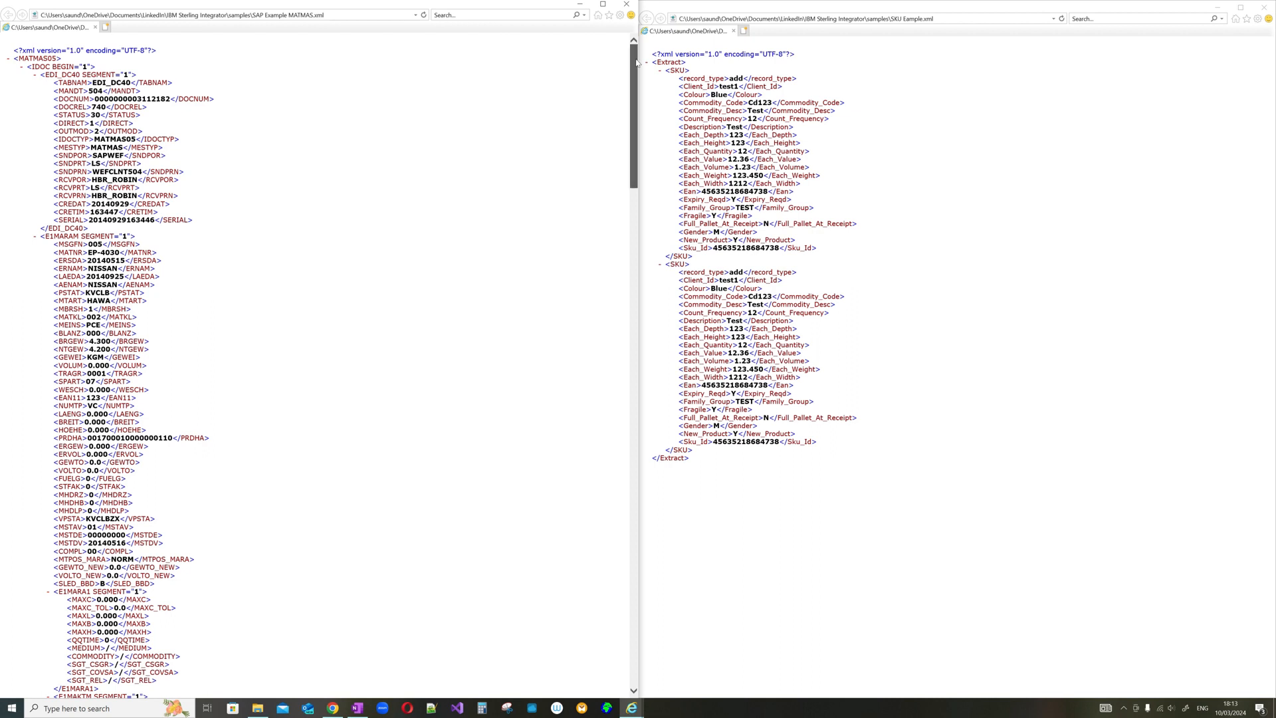
Examine the segments of the SAP Example MATMAS.xml file and highlight the MATNR value in the E1MARAM segment.
{"action": "left_click_drag", "start_coordinate": [636, 62], "coordinate": [639, 66]}
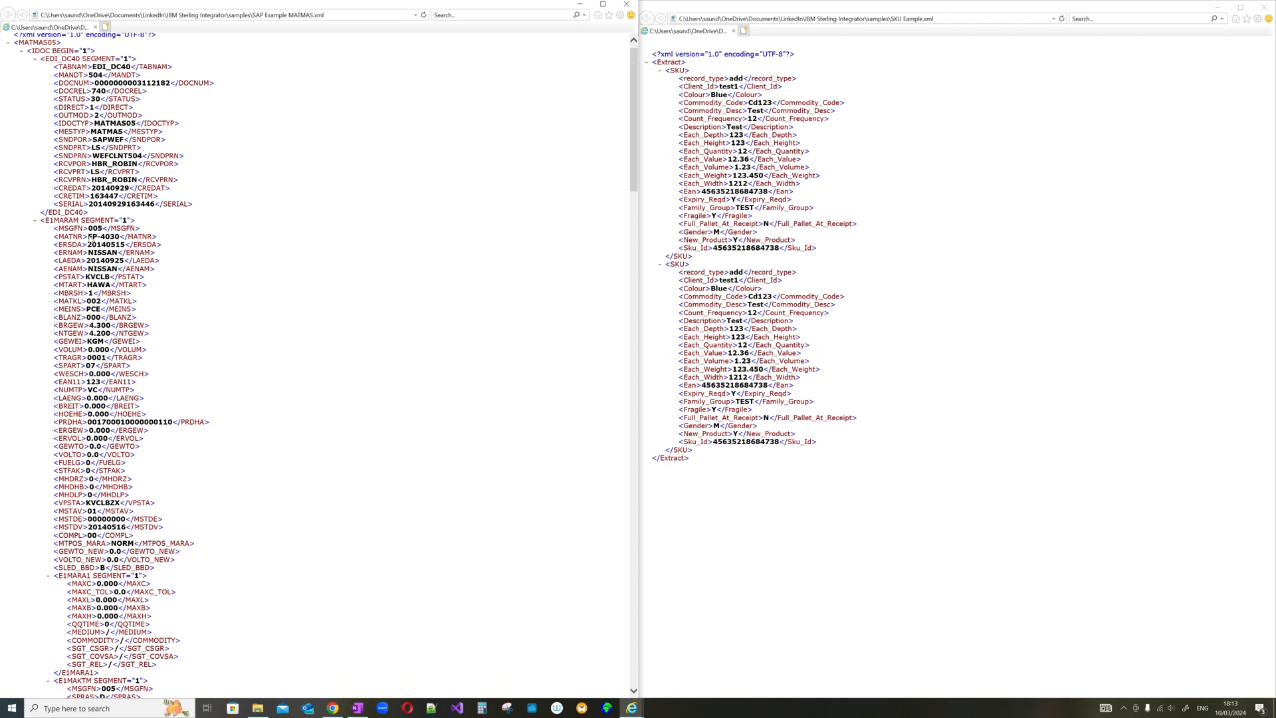
{"action": "left_click_drag", "start_coordinate": [88, 237], "coordinate": [118, 238]}
{"action": "scroll", "coordinate": [123, 241], "scroll_direction": "up", "scroll_amount": 5, "text": "ctrl"}
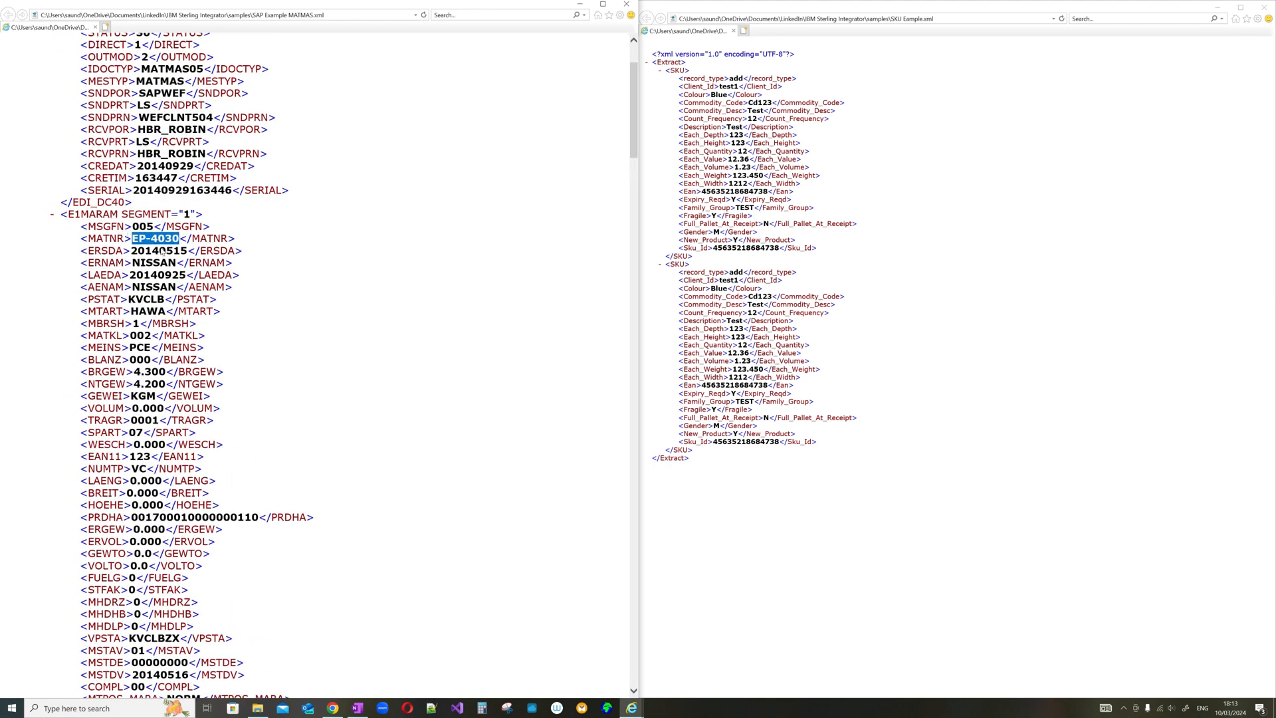
{"action": "scroll", "coordinate": [338, 263], "scroll_direction": "down", "scroll_amount": 3}
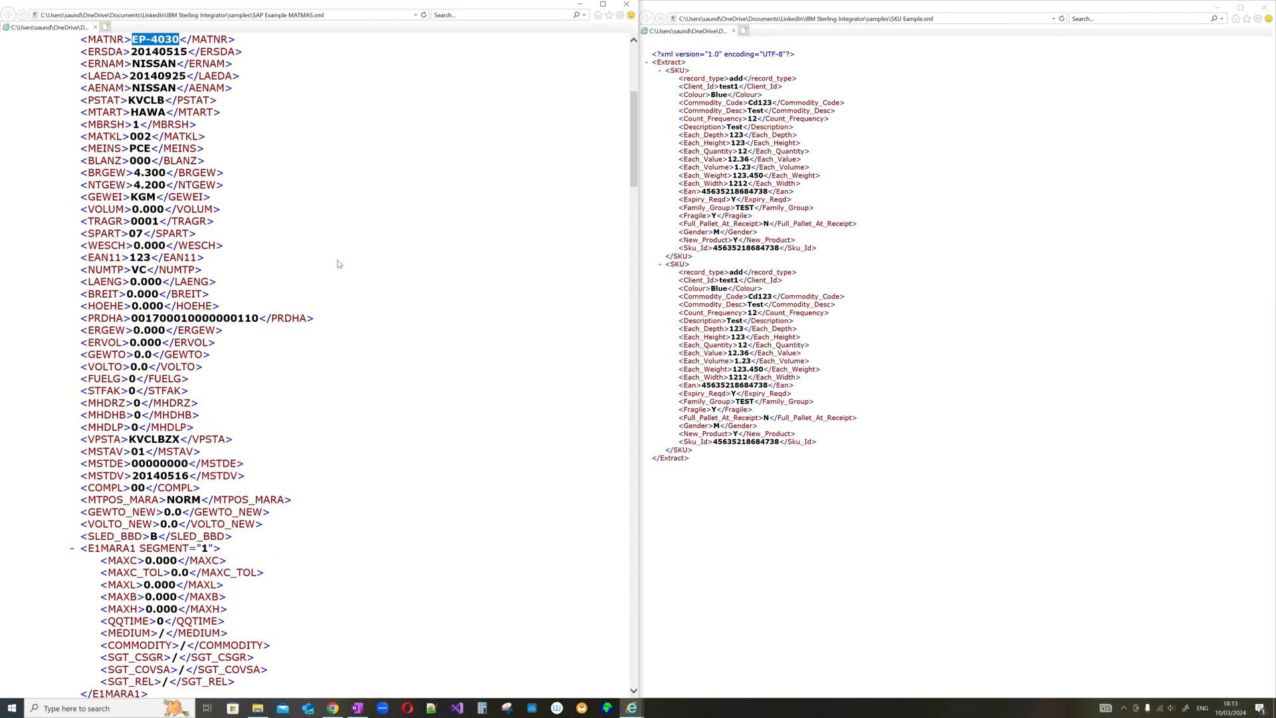
{"action": "scroll", "coordinate": [273, 369], "scroll_direction": "down", "scroll_amount": 4}
{"action": "scroll", "coordinate": [321, 349], "scroll_direction": "up", "scroll_amount": 10}
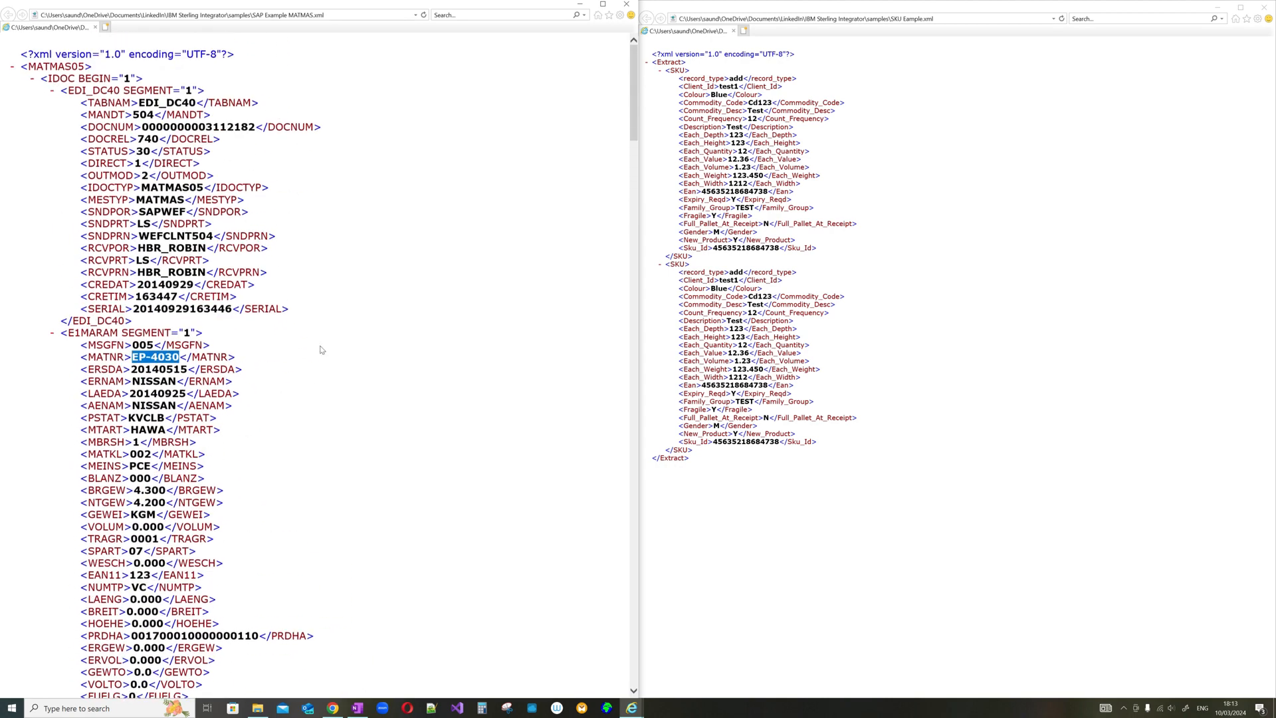
{"action": "scroll", "coordinate": [320, 346], "scroll_direction": "down", "scroll_amount": 5, "text": "ctrl"}
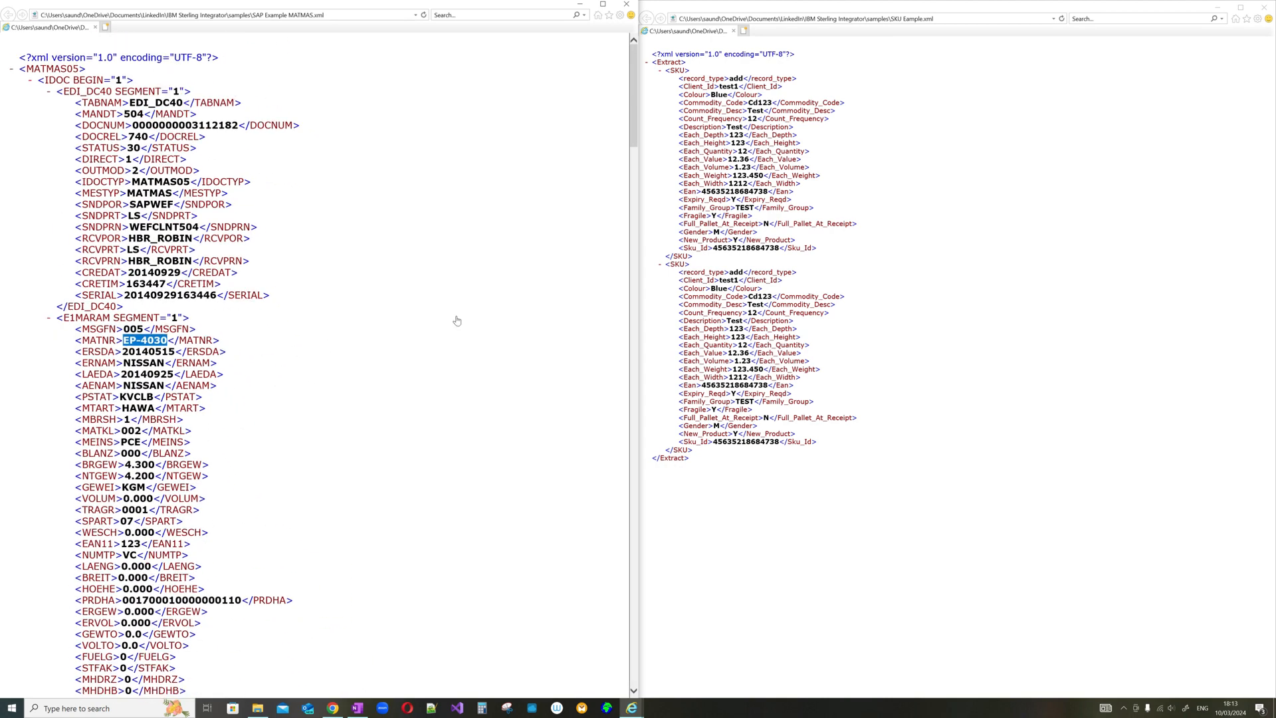
Examine the target SKU XML sample at a larger text size, highlighting the first SKU's record_type and Sku_Id values.
{"action": "left_click", "coordinate": [975, 182]}
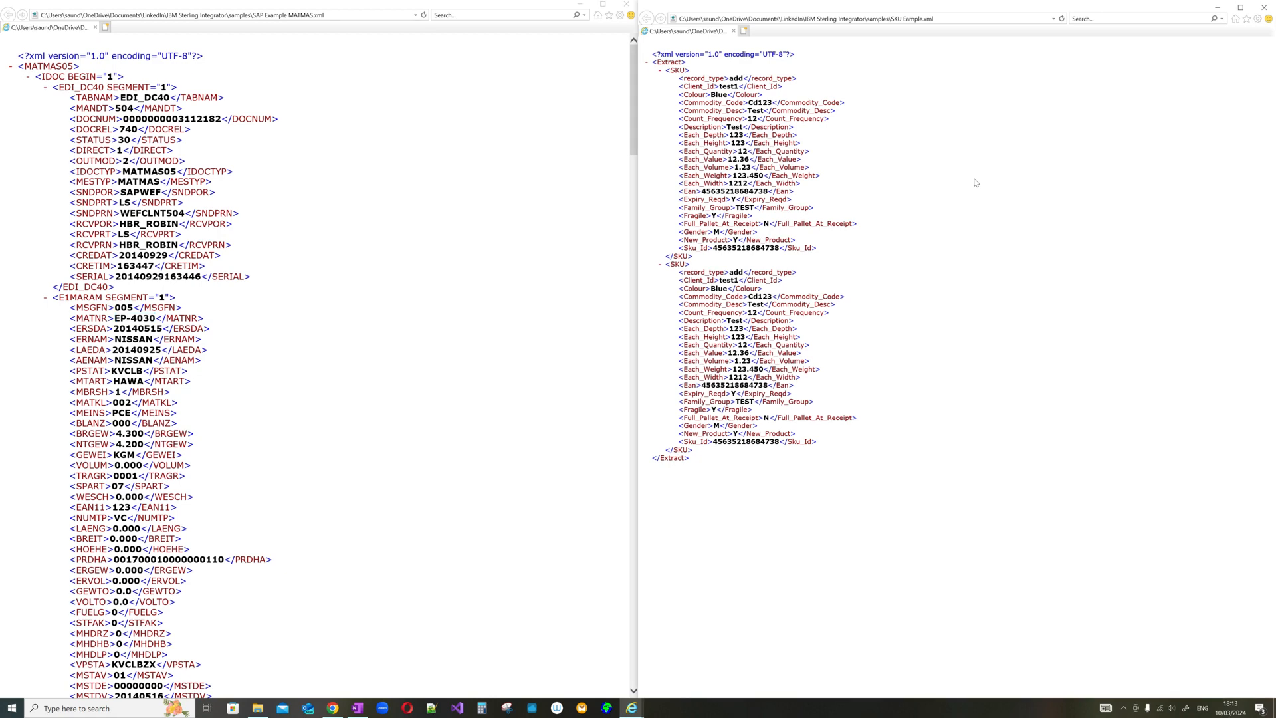
{"action": "scroll", "coordinate": [976, 183], "scroll_direction": "up", "scroll_amount": 5, "text": "ctrl"}
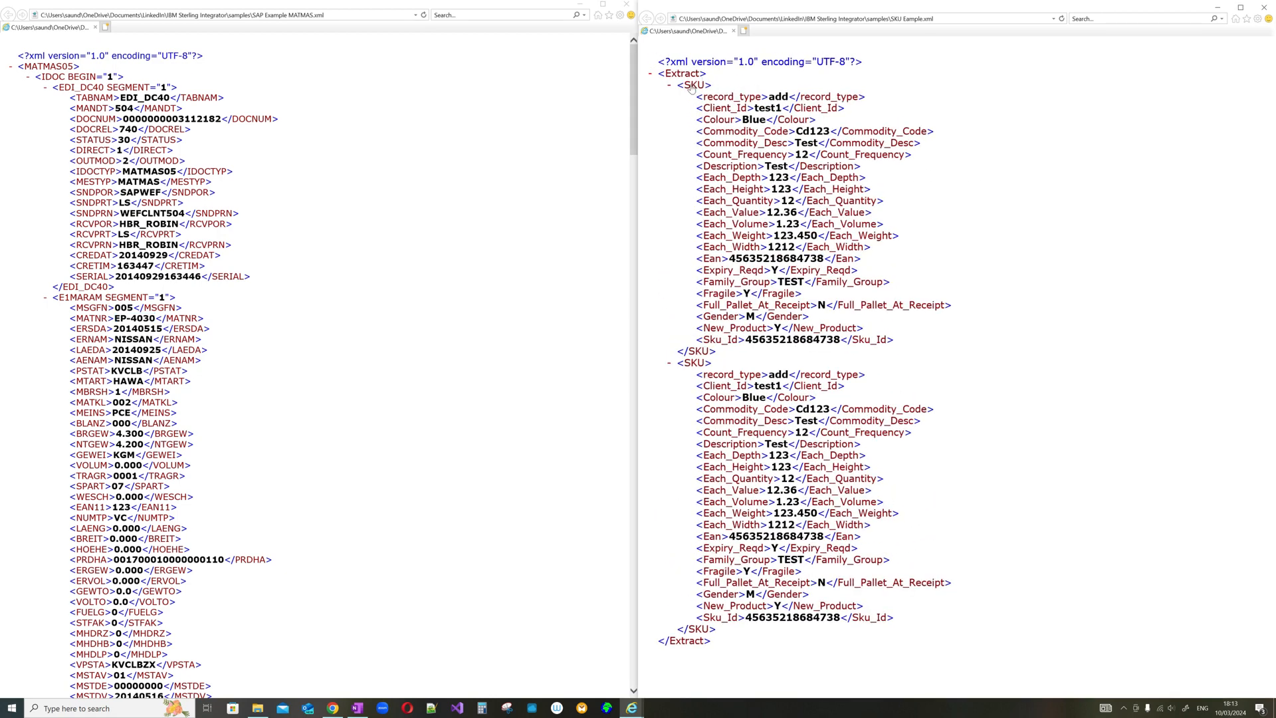
{"action": "double_click", "coordinate": [776, 98]}
{"action": "left_click_drag", "start_coordinate": [746, 339], "coordinate": [840, 339]}
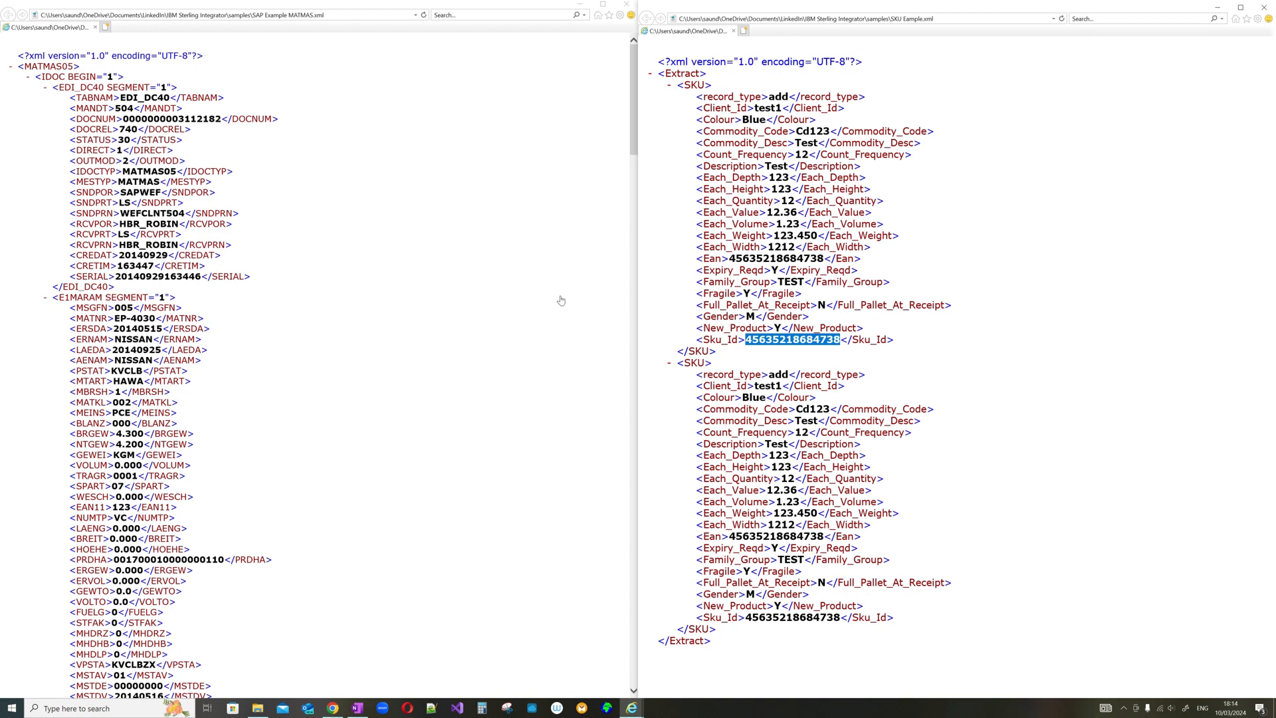
Launch Map Editor, allowing it to make changes to the device, and start a new Sterling B2B Integrator map named clientx_IDOC_SKU.
{"action": "left_click", "coordinate": [609, 709]}
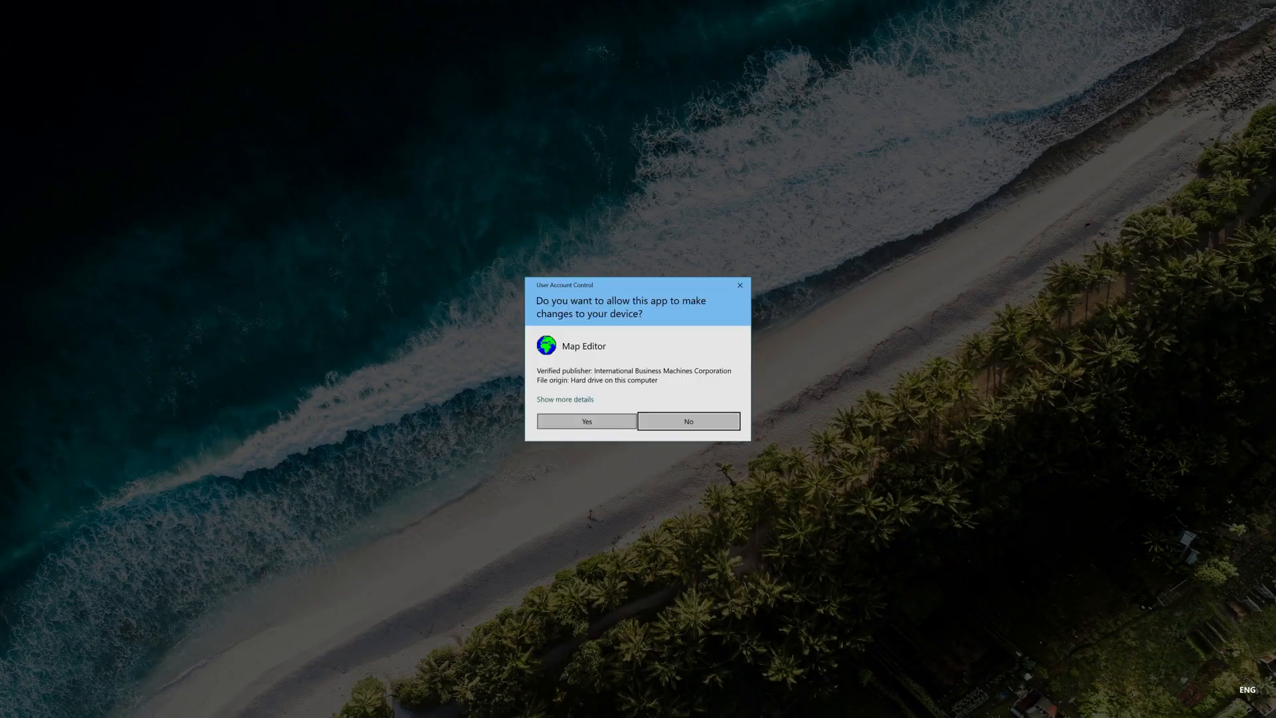
{"action": "left_click", "coordinate": [583, 422]}
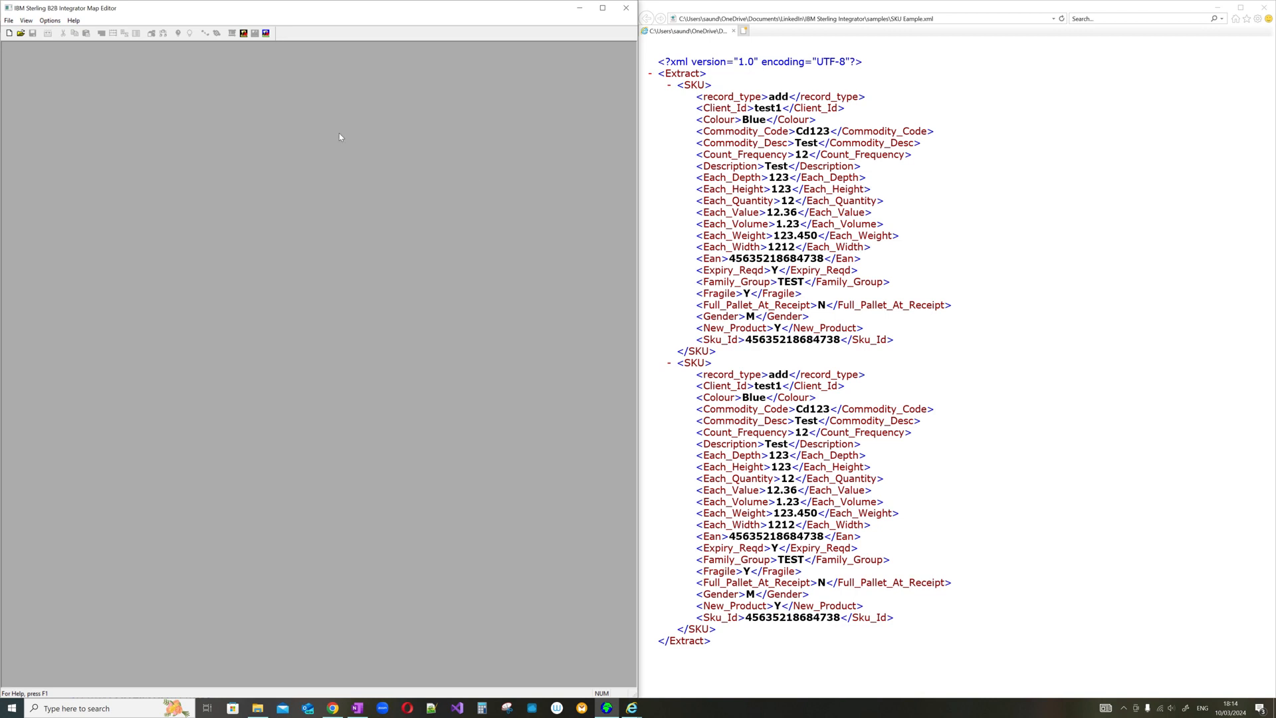
{"action": "left_click", "coordinate": [10, 20]}
{"action": "left_click", "coordinate": [16, 32]}
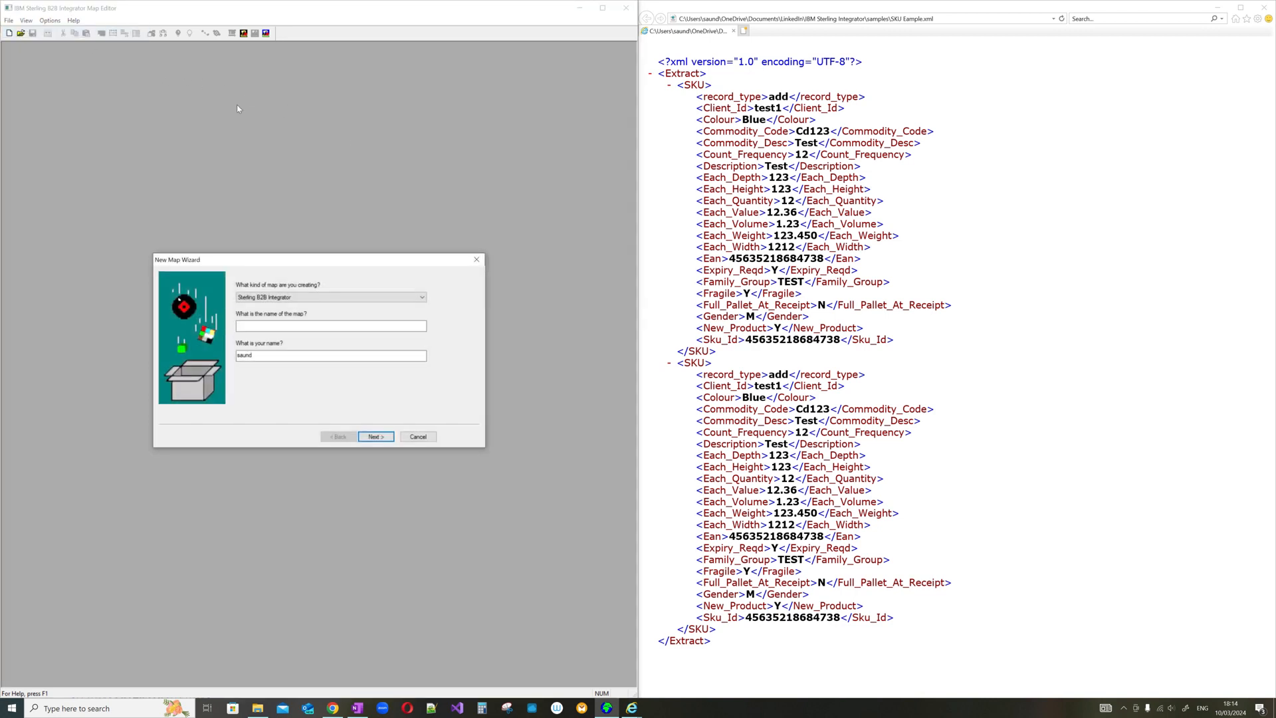
{"action": "left_click_drag", "start_coordinate": [333, 261], "coordinate": [375, 250]}
{"action": "left_click", "coordinate": [346, 315]}
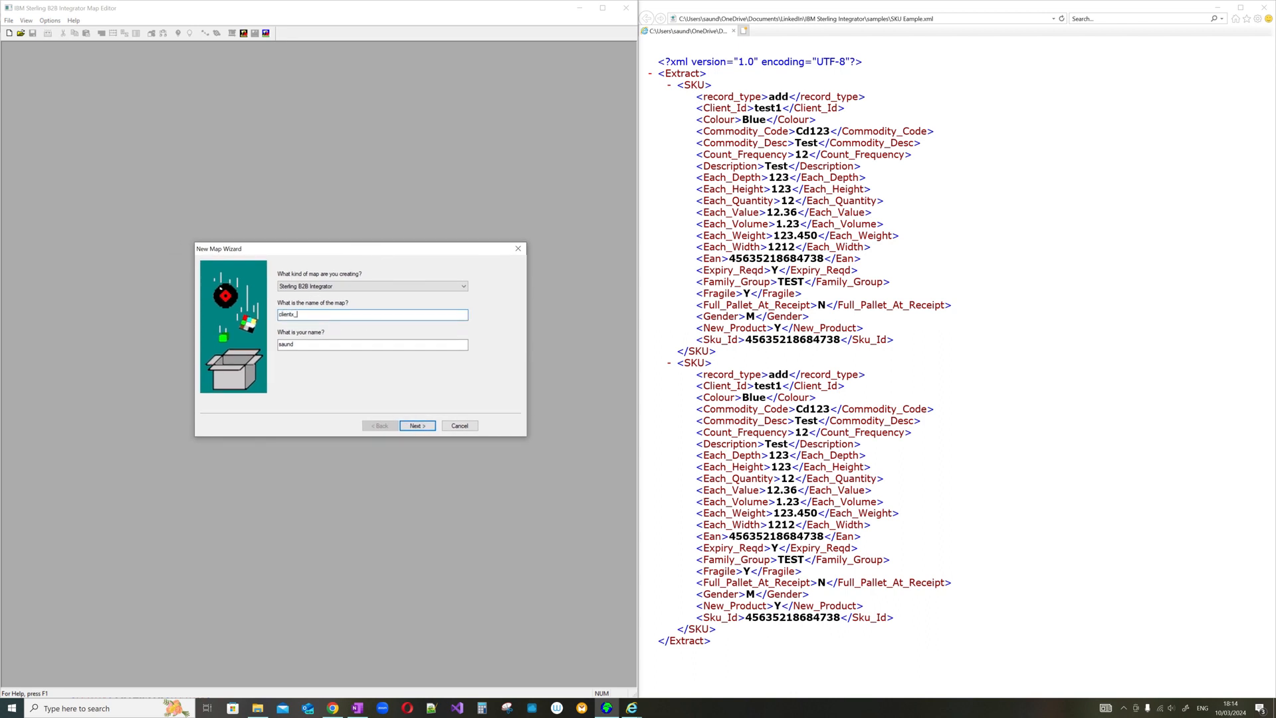
{"action": "type", "text": "clientx_IDOC_SKU"}
{"action": "left_click", "coordinate": [429, 429]}
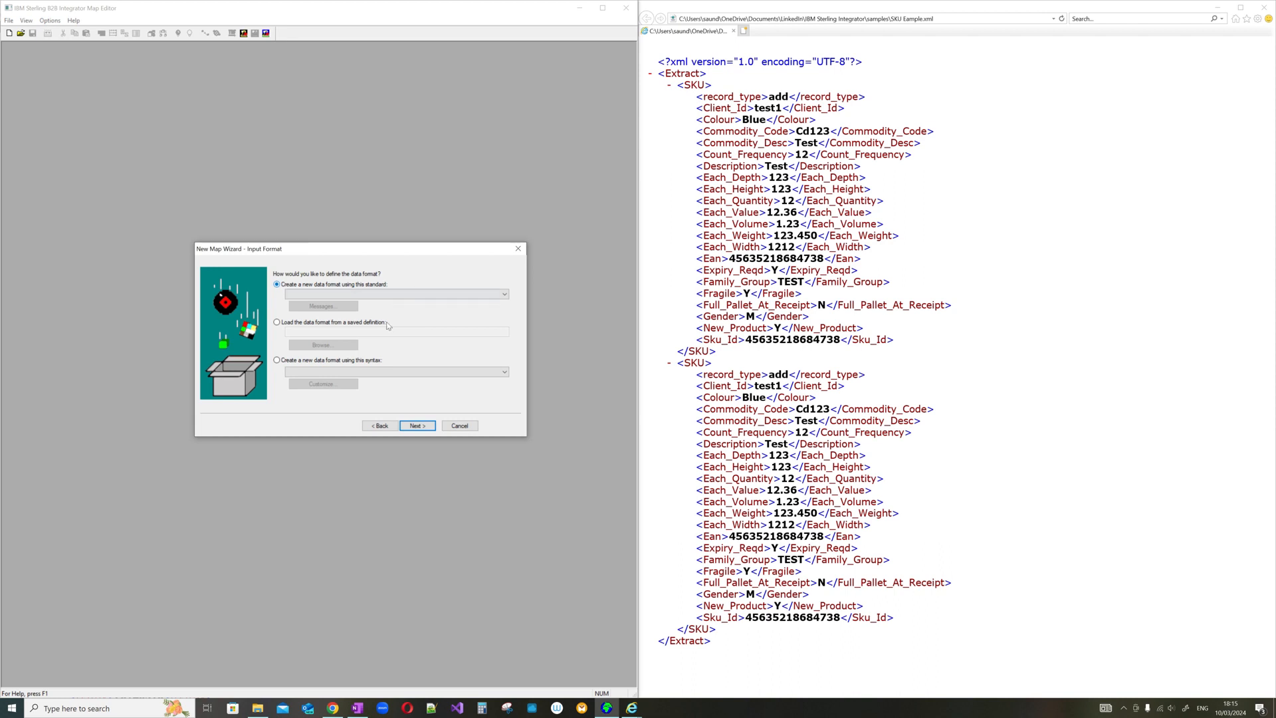
Define the map's input format with the XML (Extensible Markup Language) syntax and open its customization.
{"action": "left_click", "coordinate": [377, 359]}
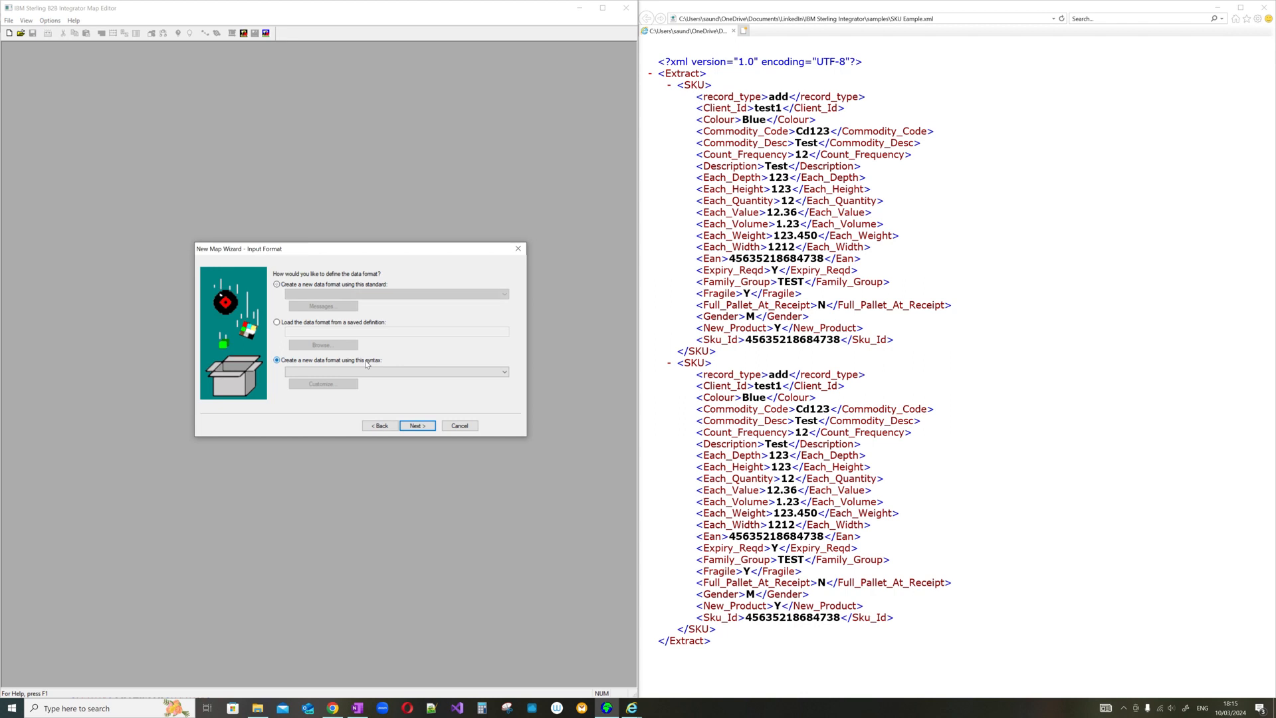
{"action": "left_click", "coordinate": [475, 373]}
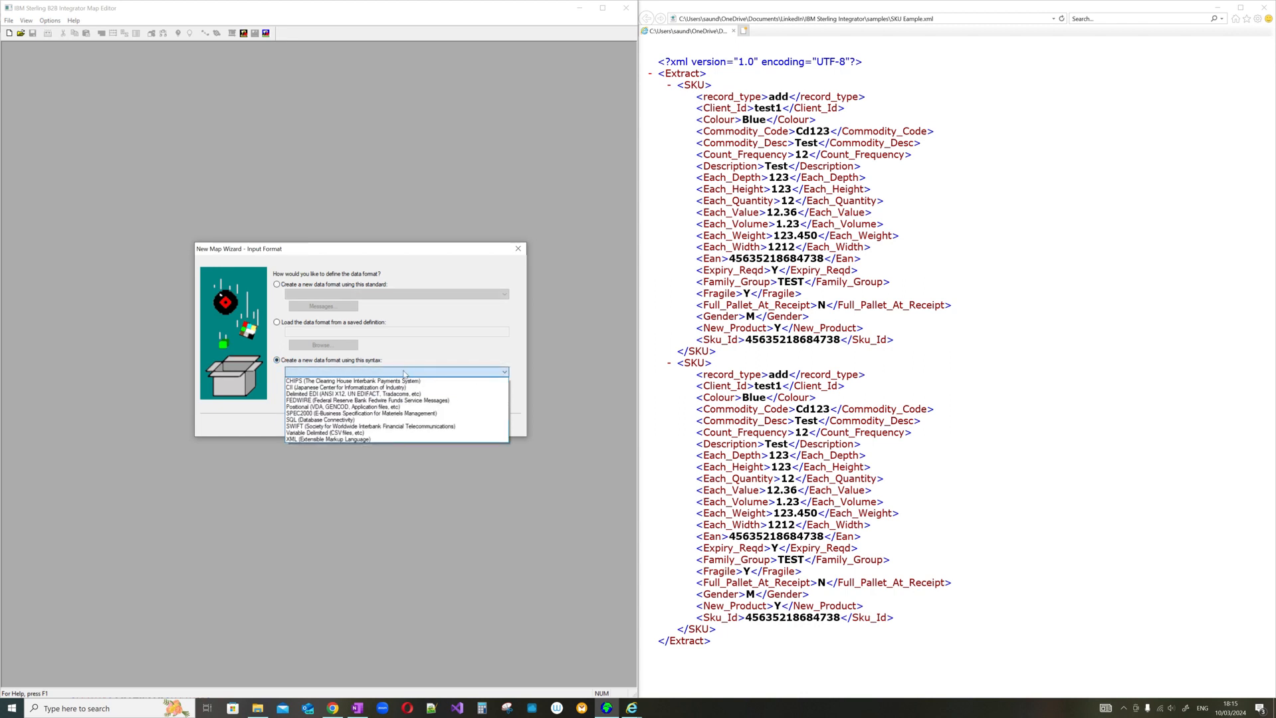
{"action": "left_click", "coordinate": [373, 439]}
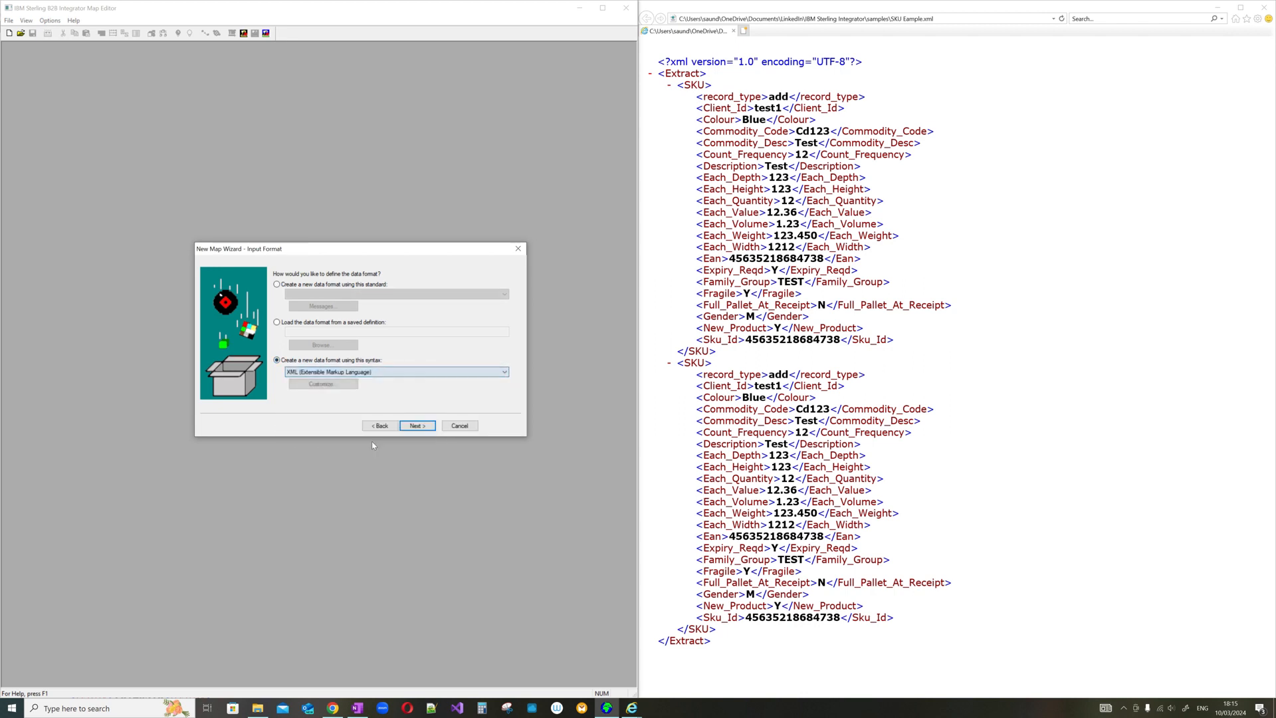
{"action": "left_click", "coordinate": [338, 387]}
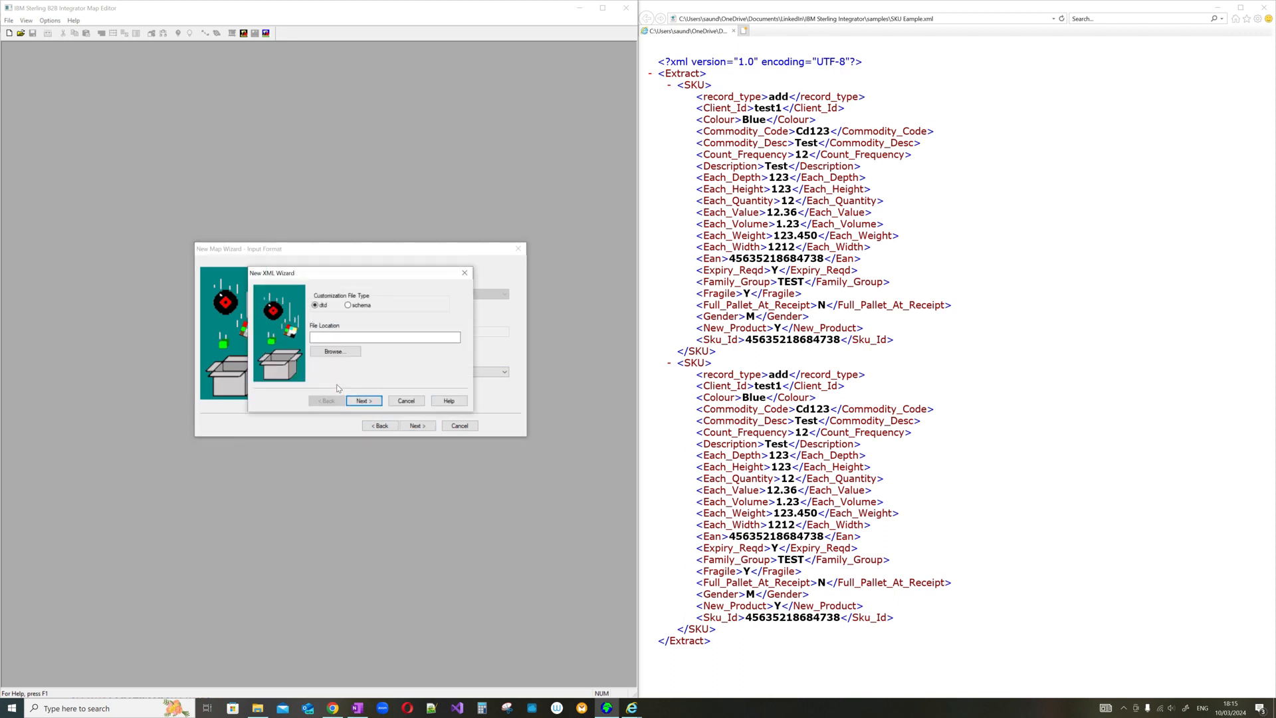
Set the customization file type to schema and load SAP Example MATMAS.xsd from the schemas folder as the input definition.
{"action": "left_click", "coordinate": [348, 305]}
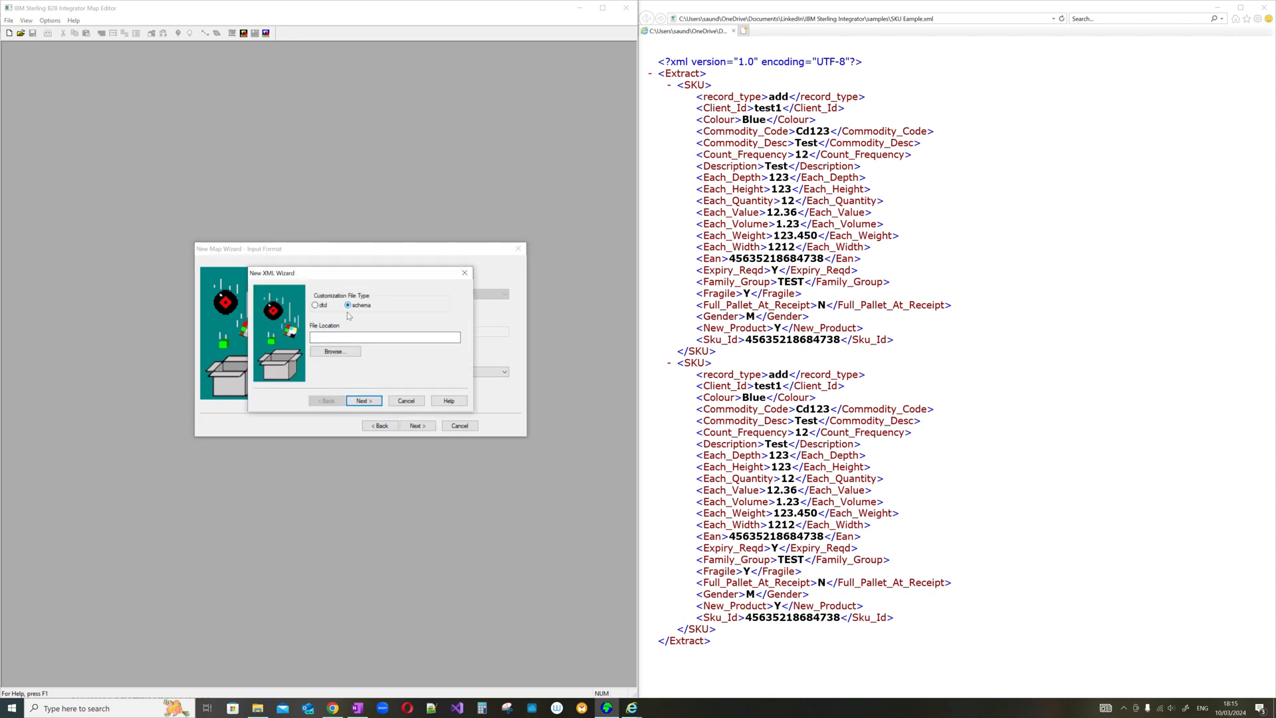
{"action": "left_click", "coordinate": [349, 353]}
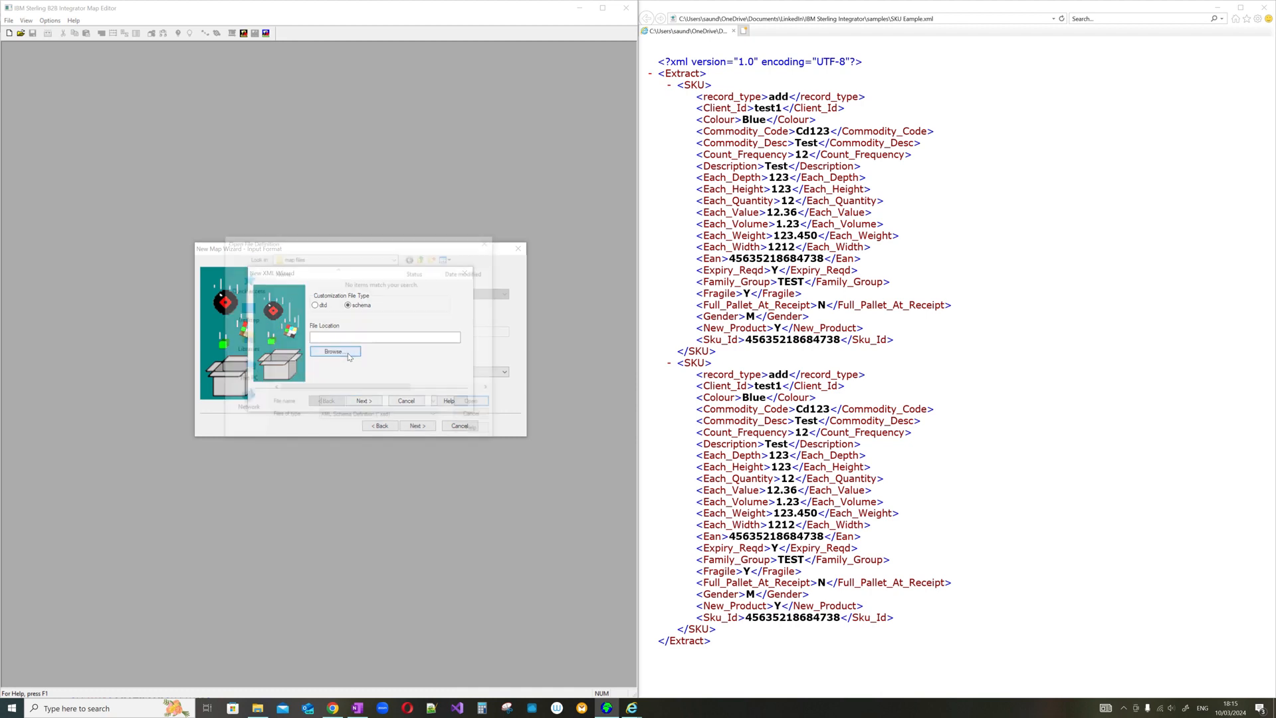
{"action": "left_click", "coordinate": [425, 259]}
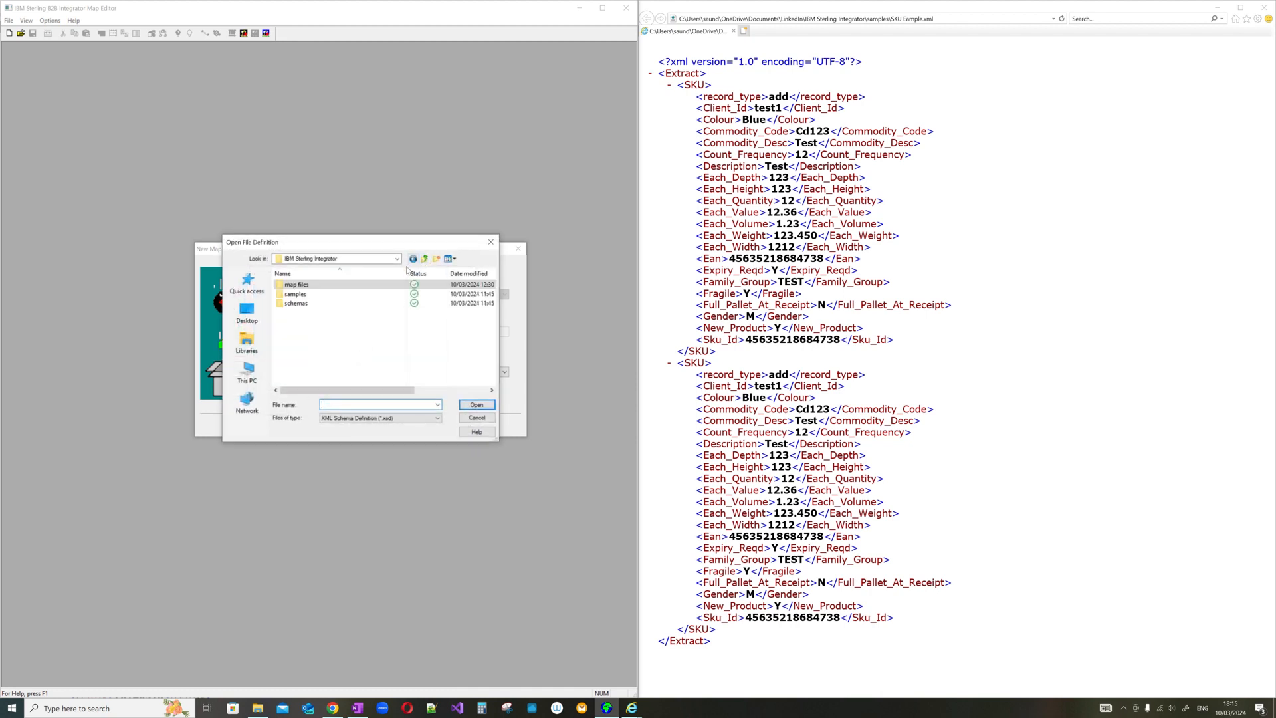
{"action": "double_click", "coordinate": [296, 304]}
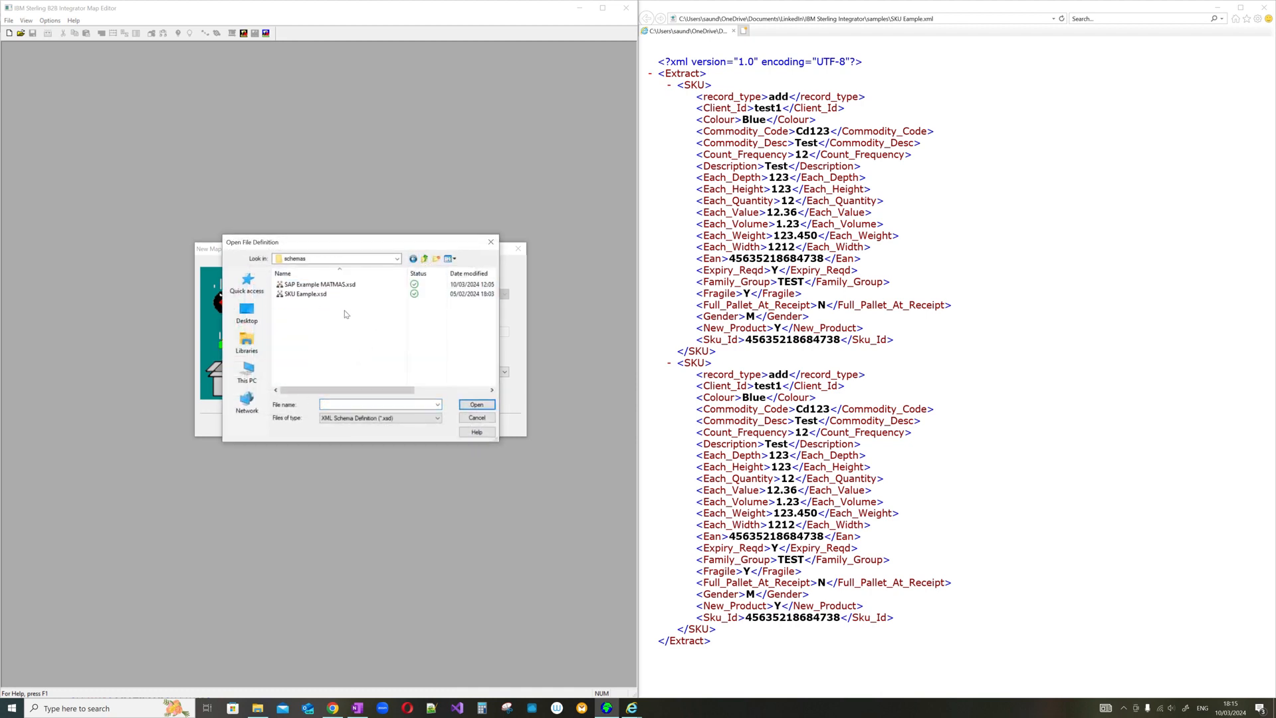
{"action": "left_click", "coordinate": [321, 285]}
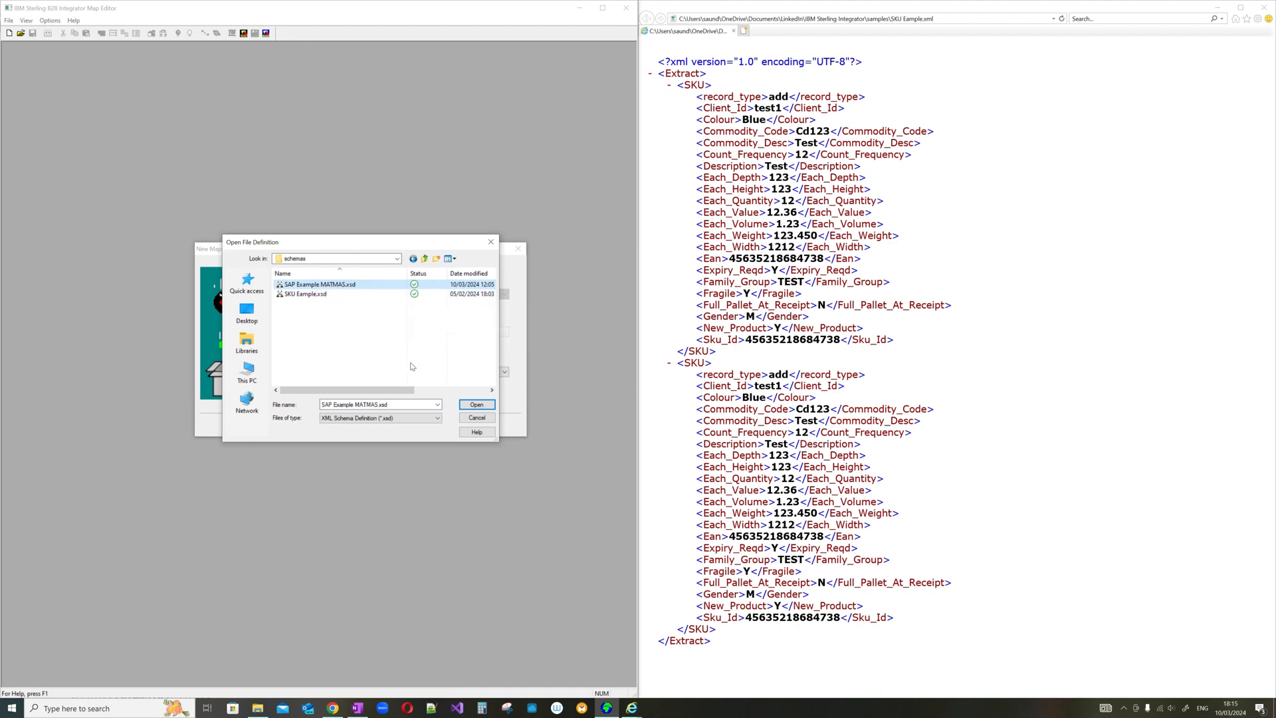
{"action": "left_click", "coordinate": [475, 406]}
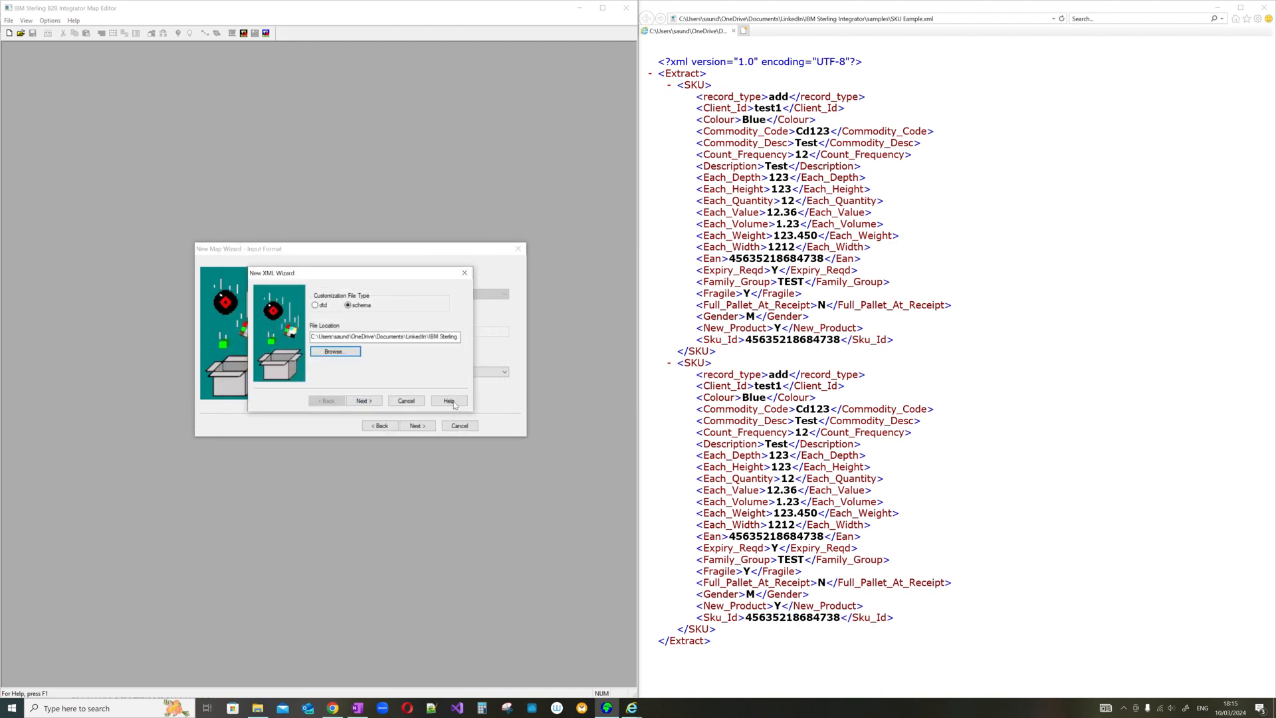
{"action": "left_click", "coordinate": [361, 401]}
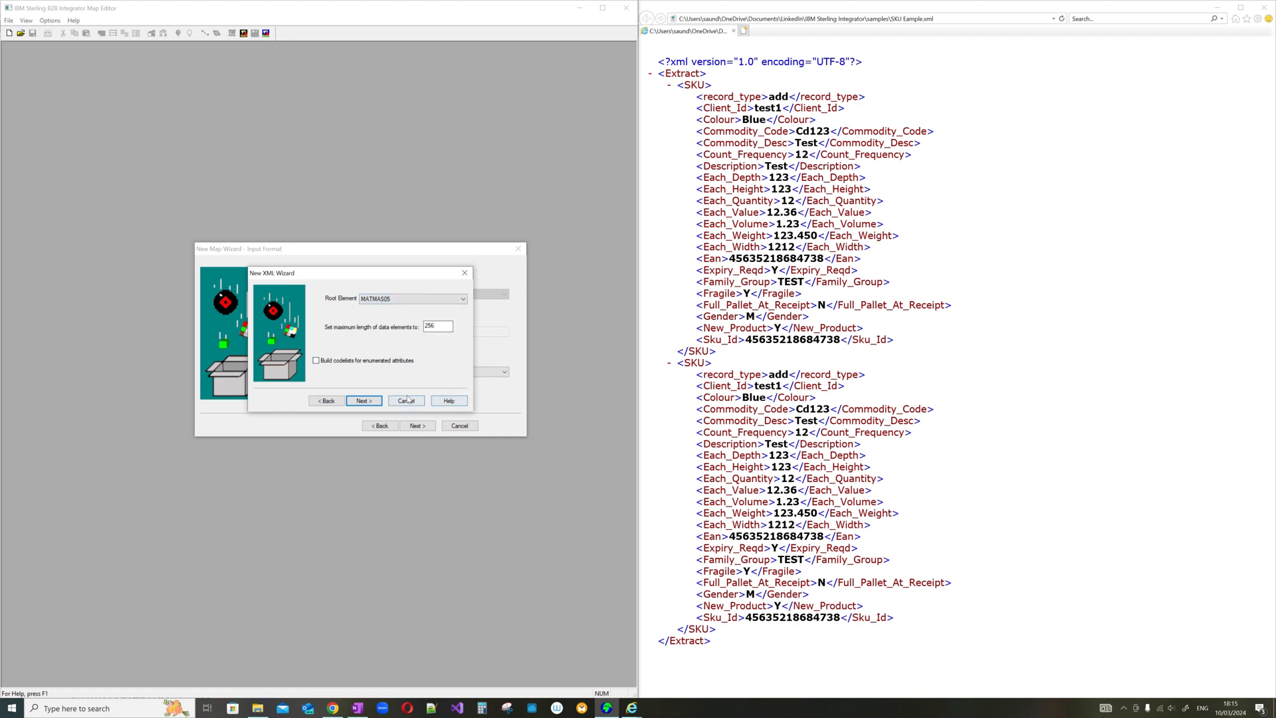
Accept root element MATMAS05 with maximum length 256 and all sub-elements, finish the XML wizard, and proceed to the output format.
{"action": "left_click", "coordinate": [363, 402]}
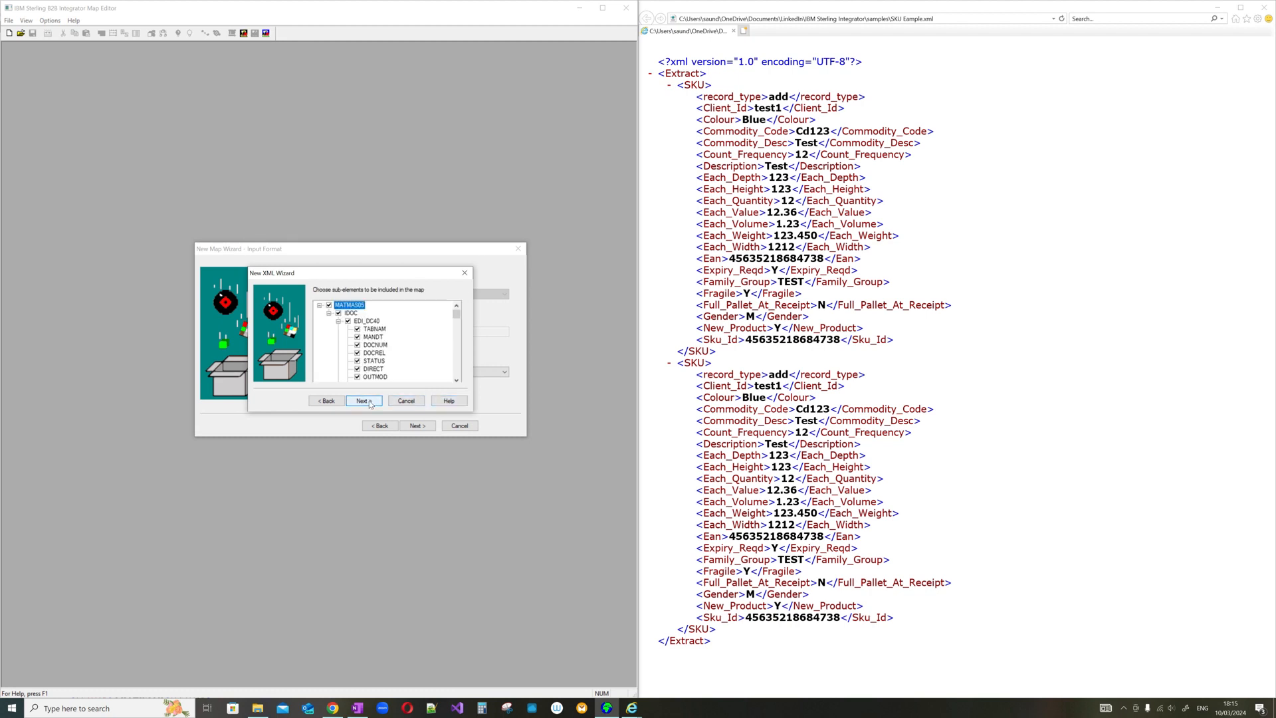
{"action": "left_click", "coordinate": [457, 322]}
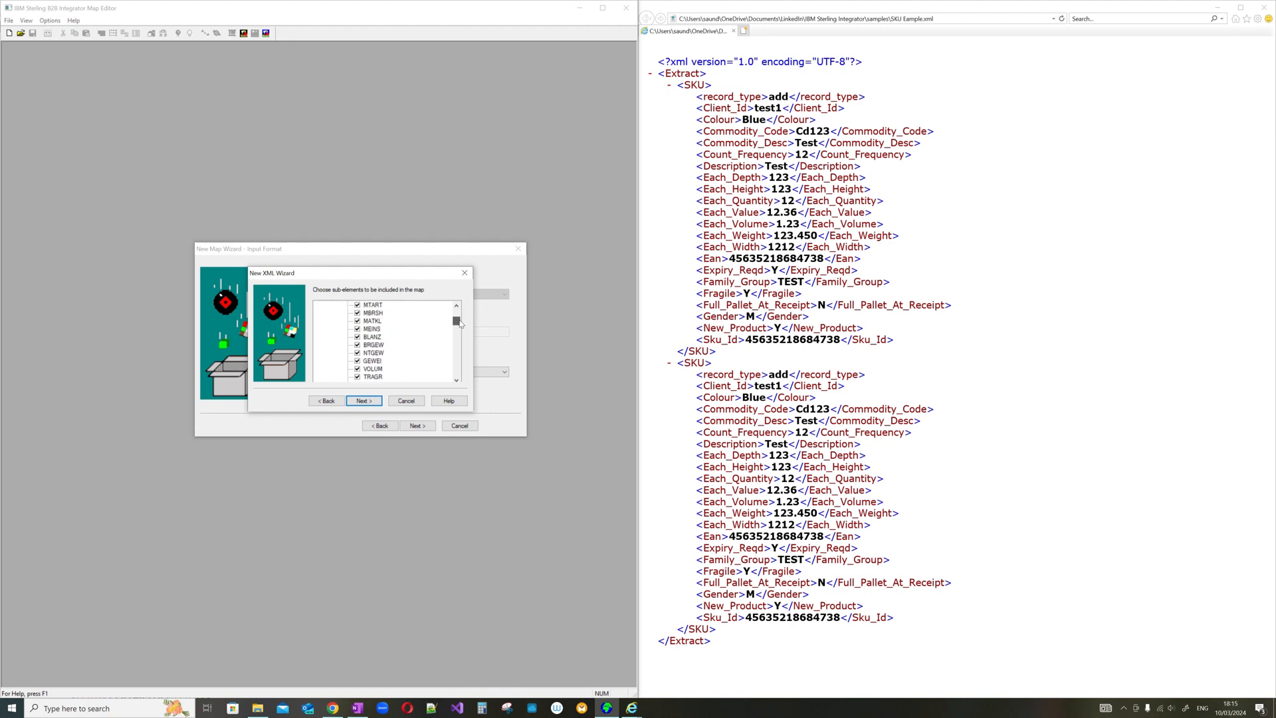
{"action": "left_click_drag", "start_coordinate": [460, 323], "coordinate": [458, 309]}
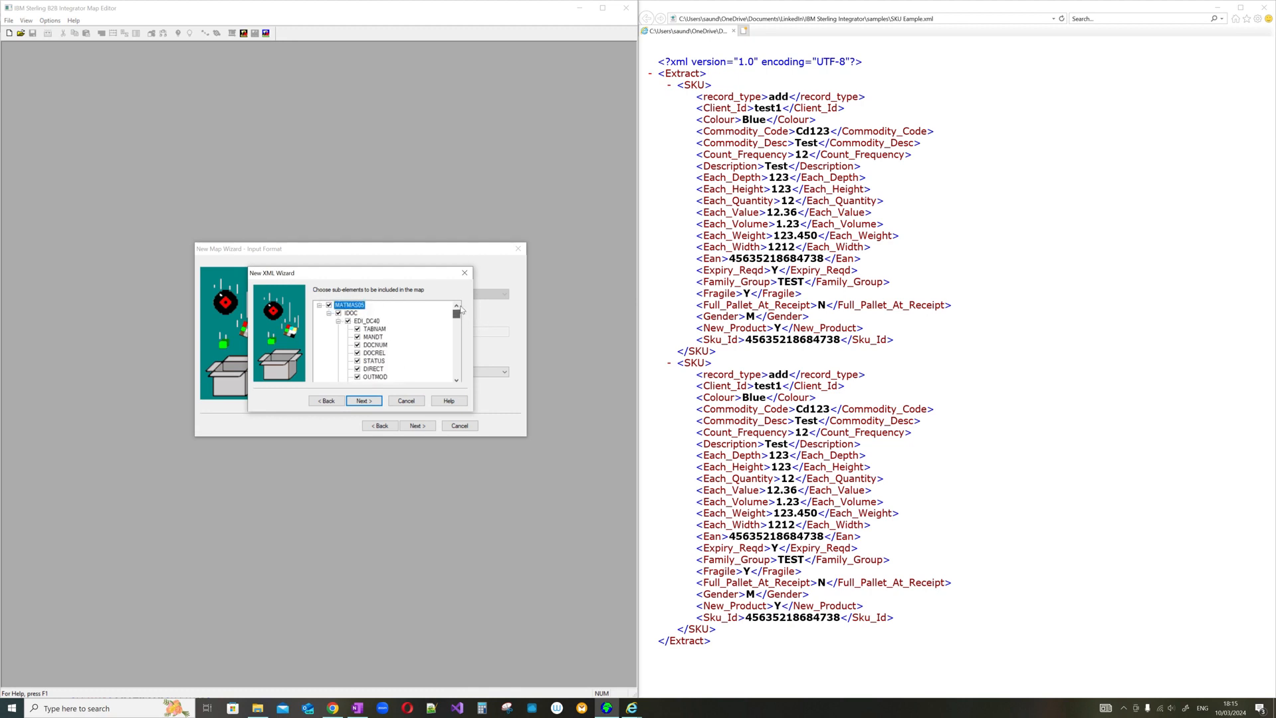
{"action": "left_click", "coordinate": [370, 402]}
{"action": "left_click", "coordinate": [370, 402]}
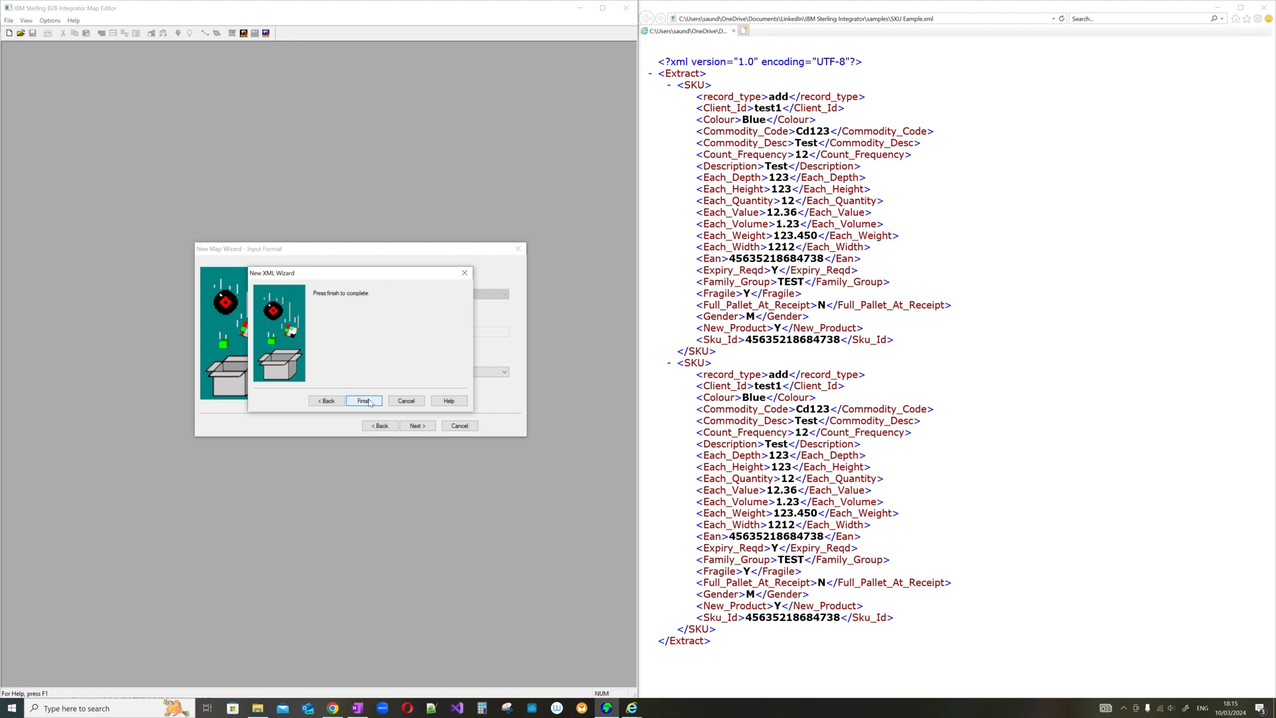
{"action": "left_click", "coordinate": [364, 401]}
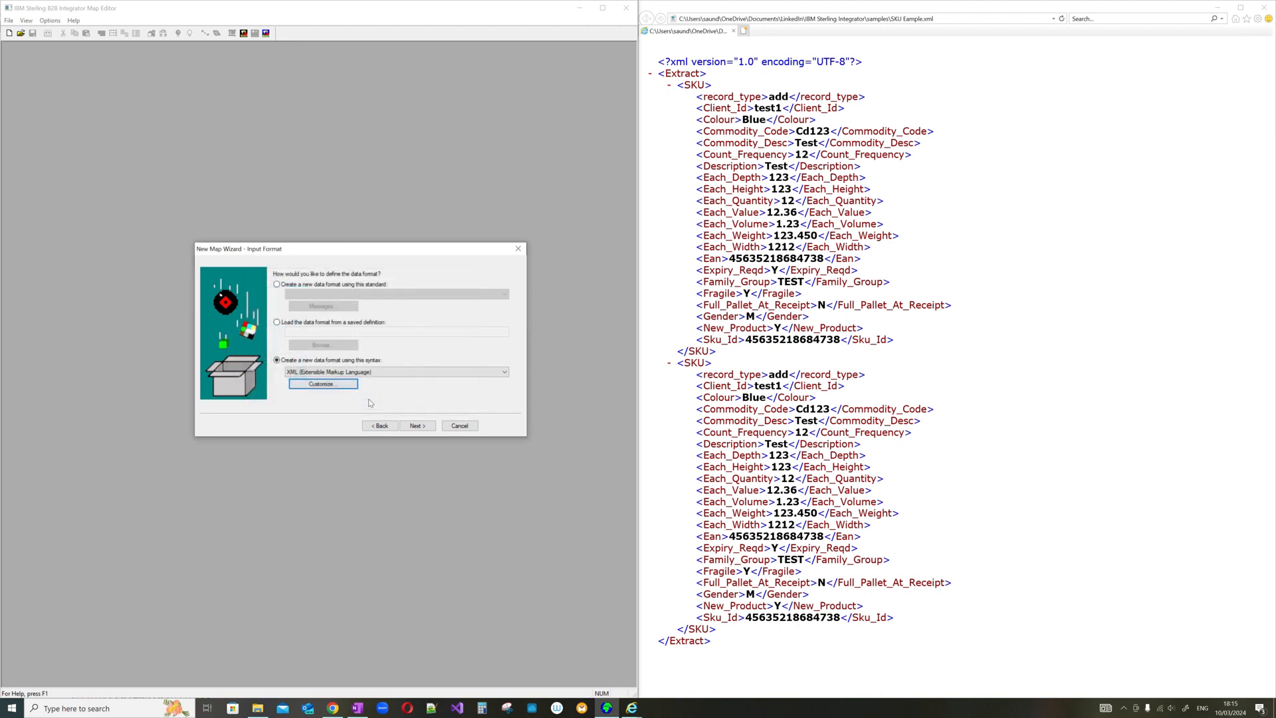
{"action": "left_click", "coordinate": [417, 426]}
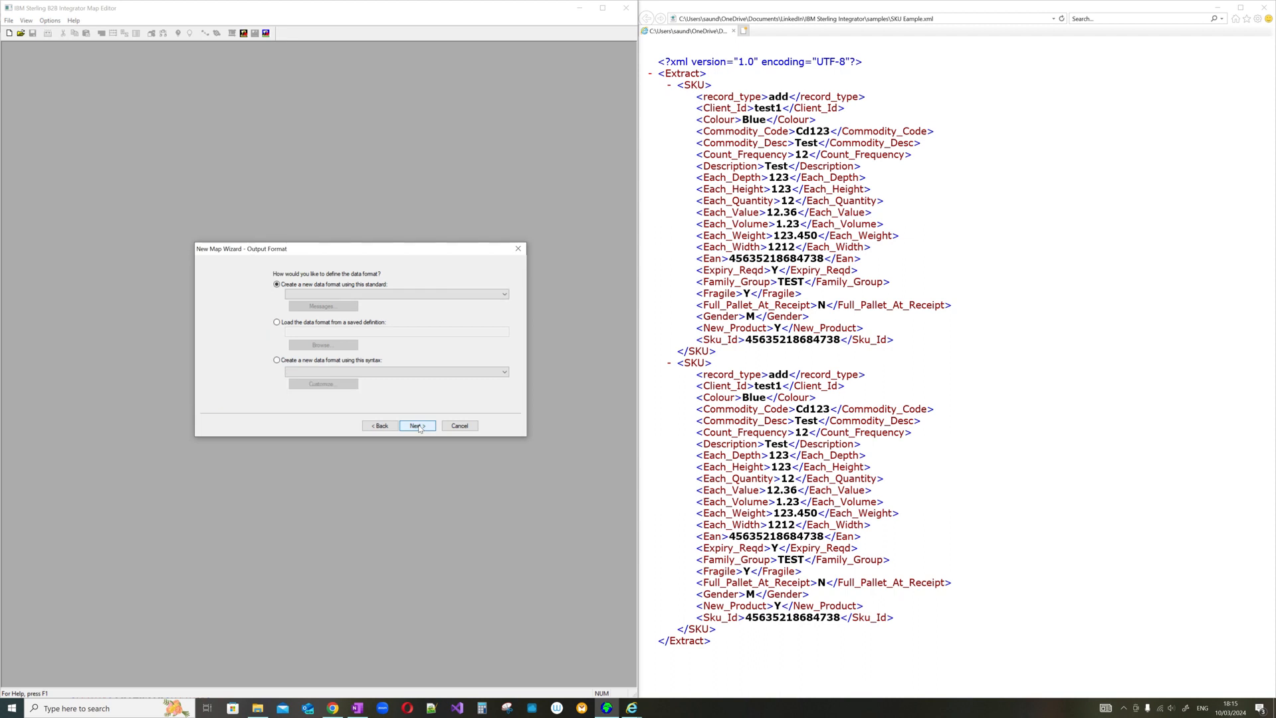
Define the output format with the XML (Extensible Markup Language) syntax, using the schema file SKU Eample.xsd as its customization file.
{"action": "left_click", "coordinate": [361, 362]}
{"action": "left_click", "coordinate": [495, 376]}
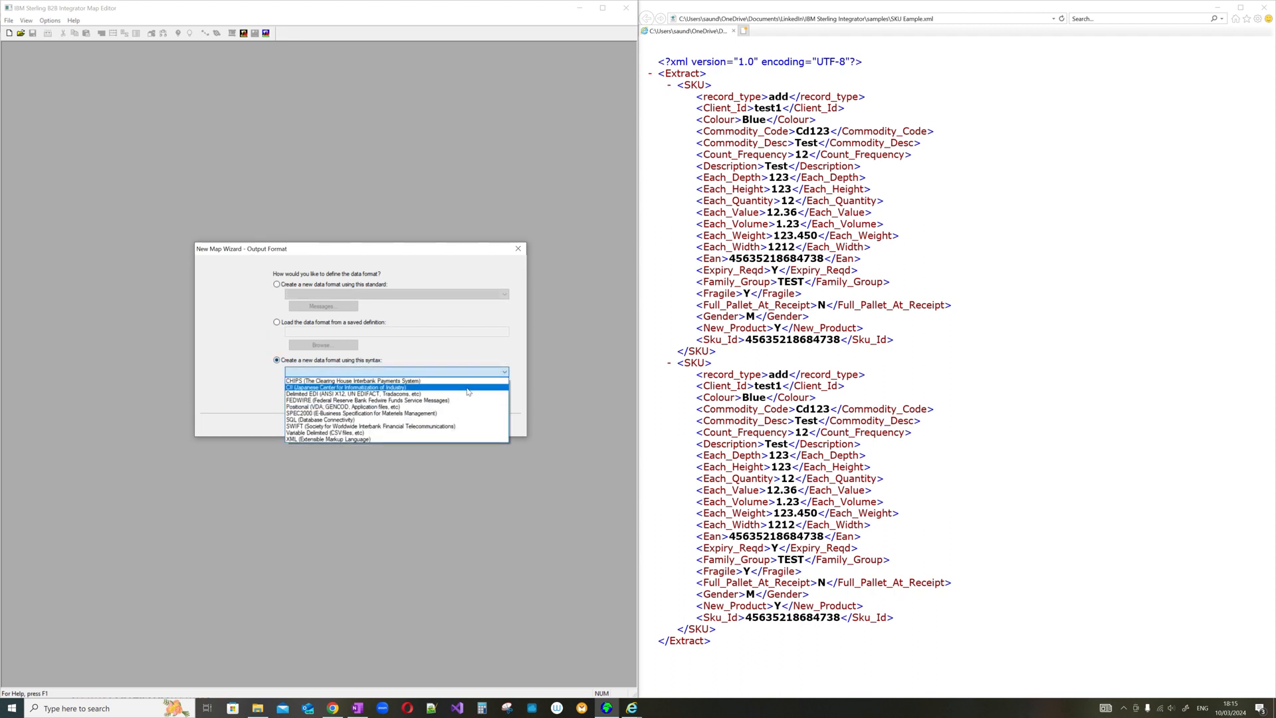
{"action": "left_click", "coordinate": [367, 439]}
{"action": "left_click", "coordinate": [343, 385]}
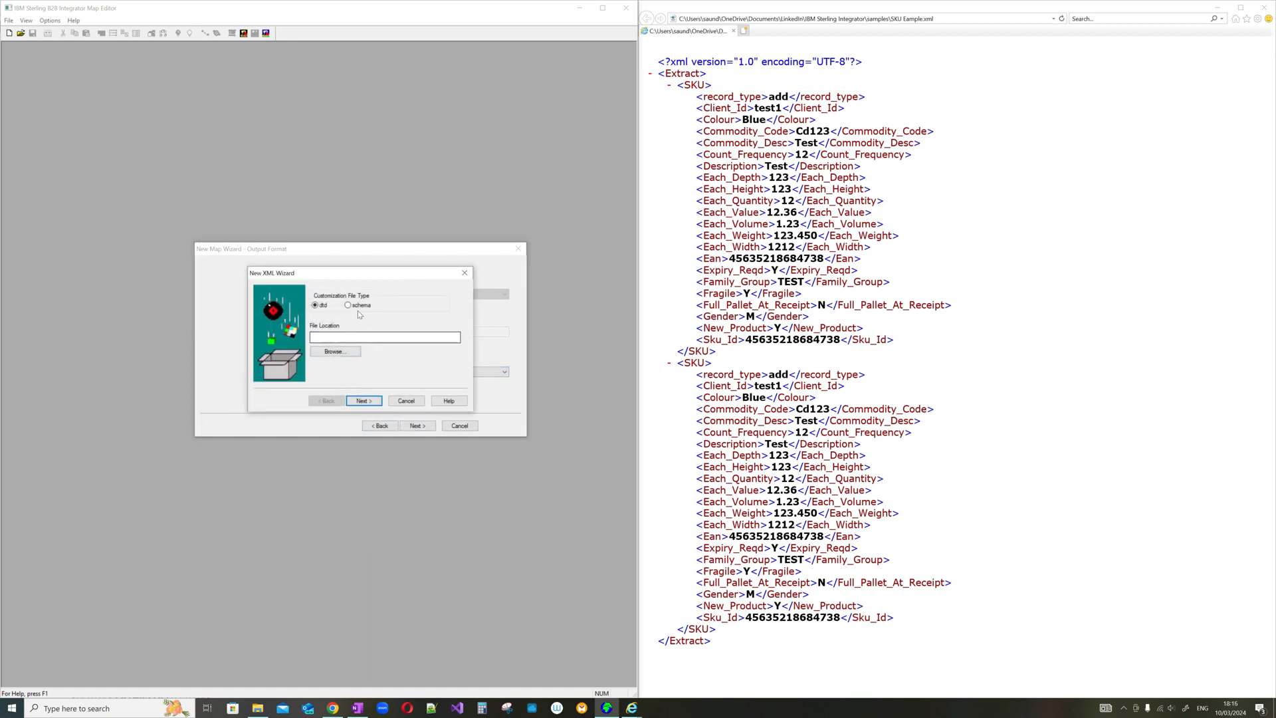
{"action": "left_click", "coordinate": [347, 352]}
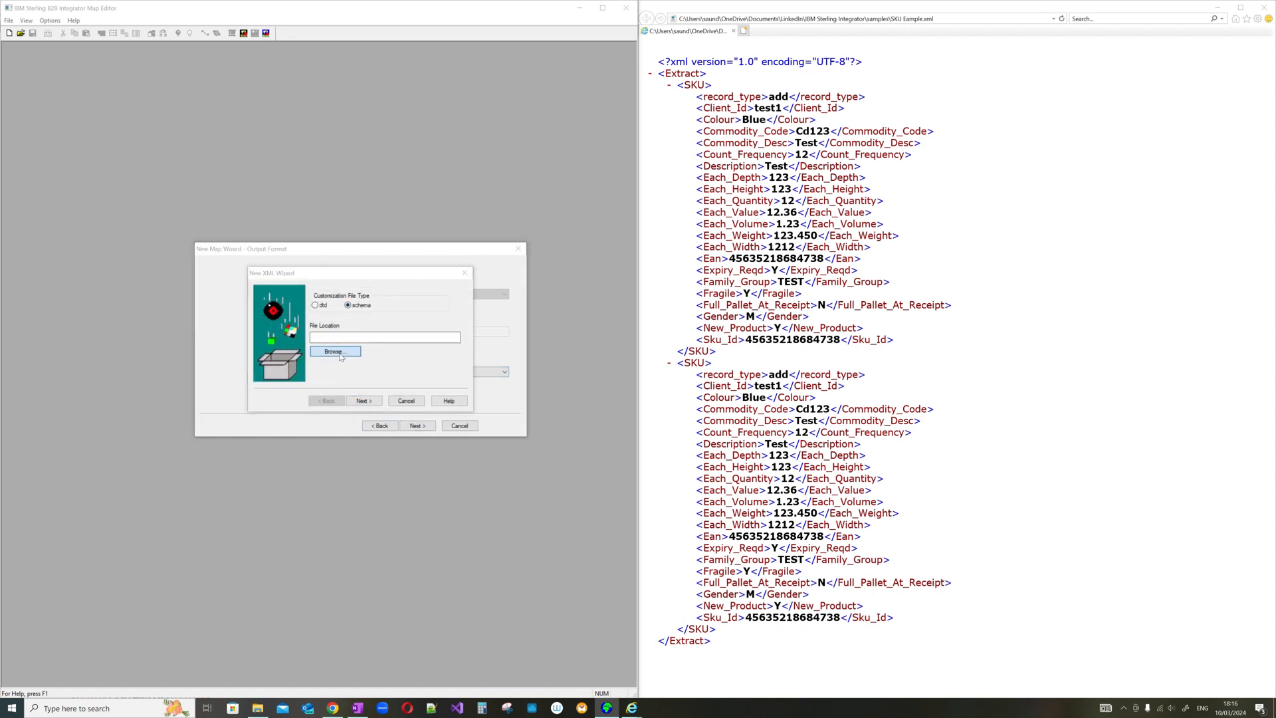
{"action": "left_click", "coordinate": [384, 298]}
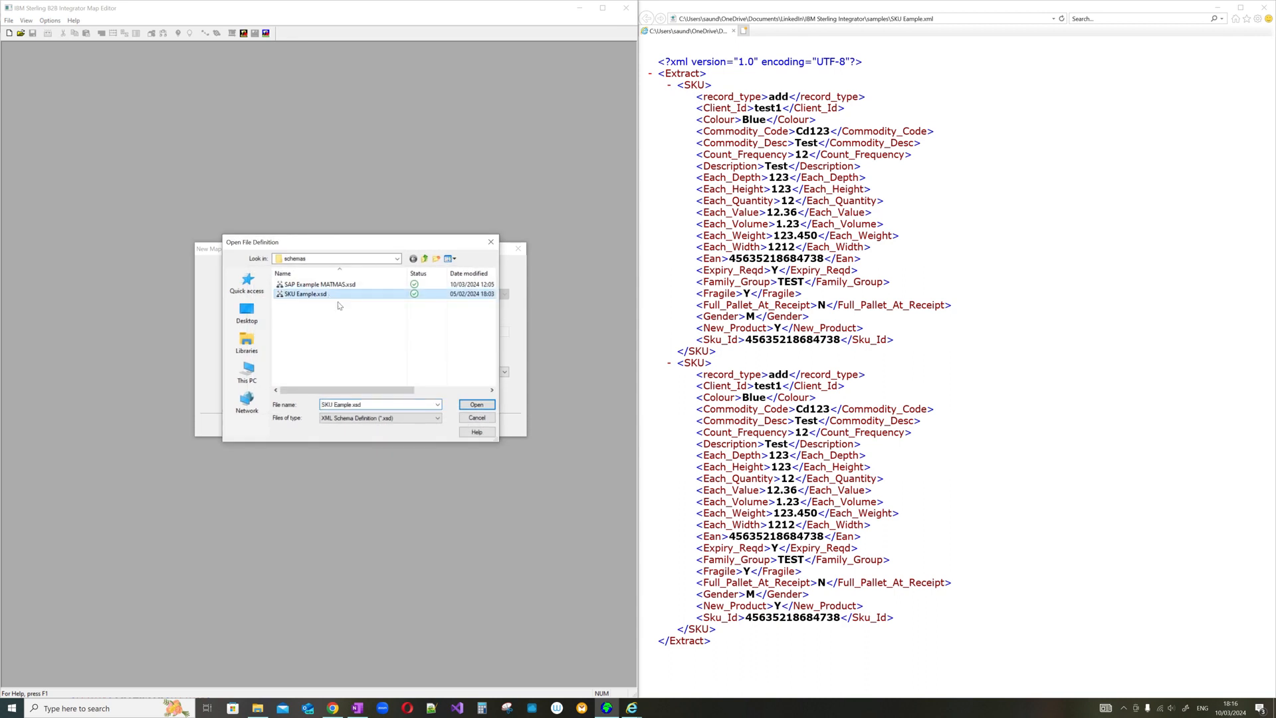
{"action": "left_click", "coordinate": [474, 406]}
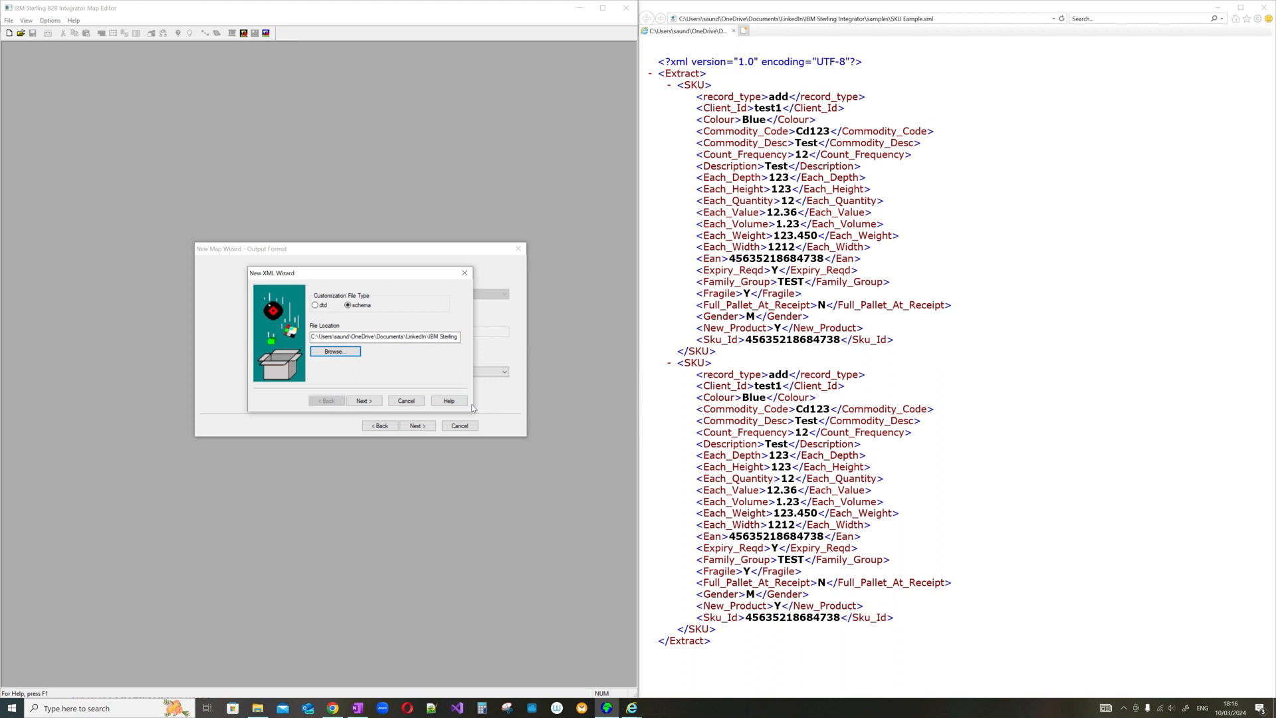
Accept root element Extract with maximum length 256 and all sub-elements, finish the XML wizard, and complete the new map.
{"action": "left_click", "coordinate": [363, 401]}
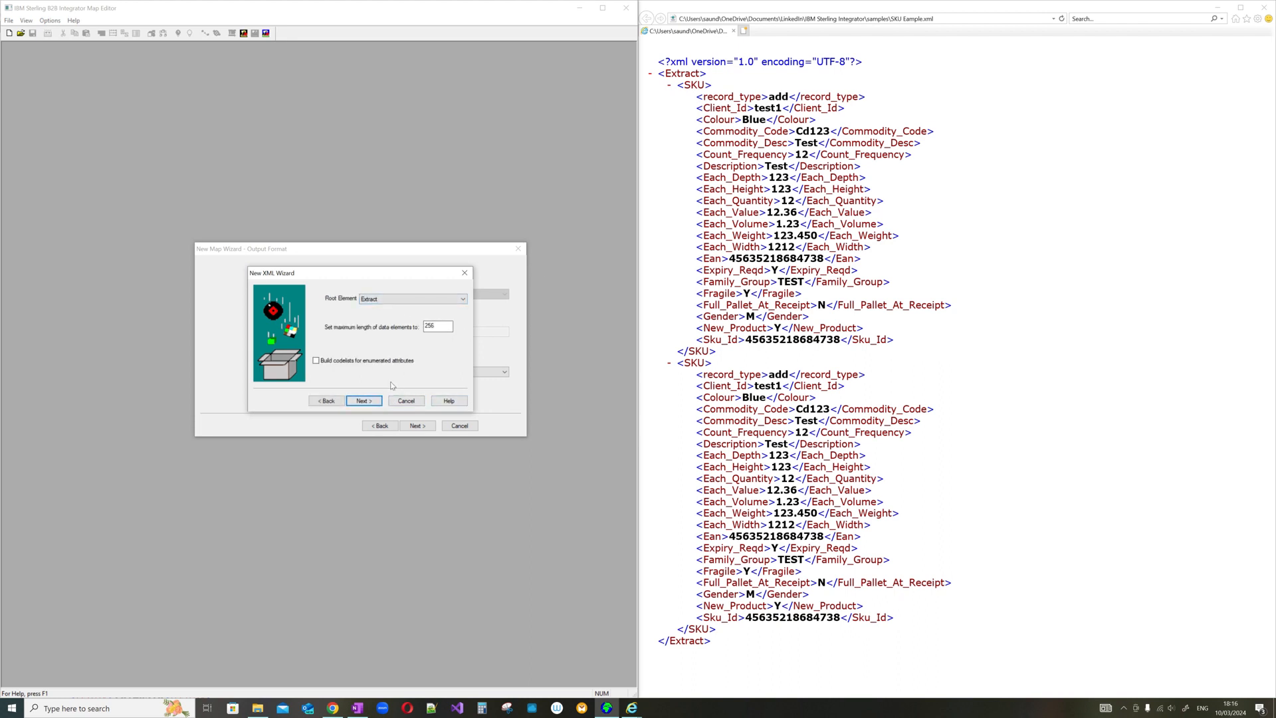
{"action": "left_click", "coordinate": [376, 400]}
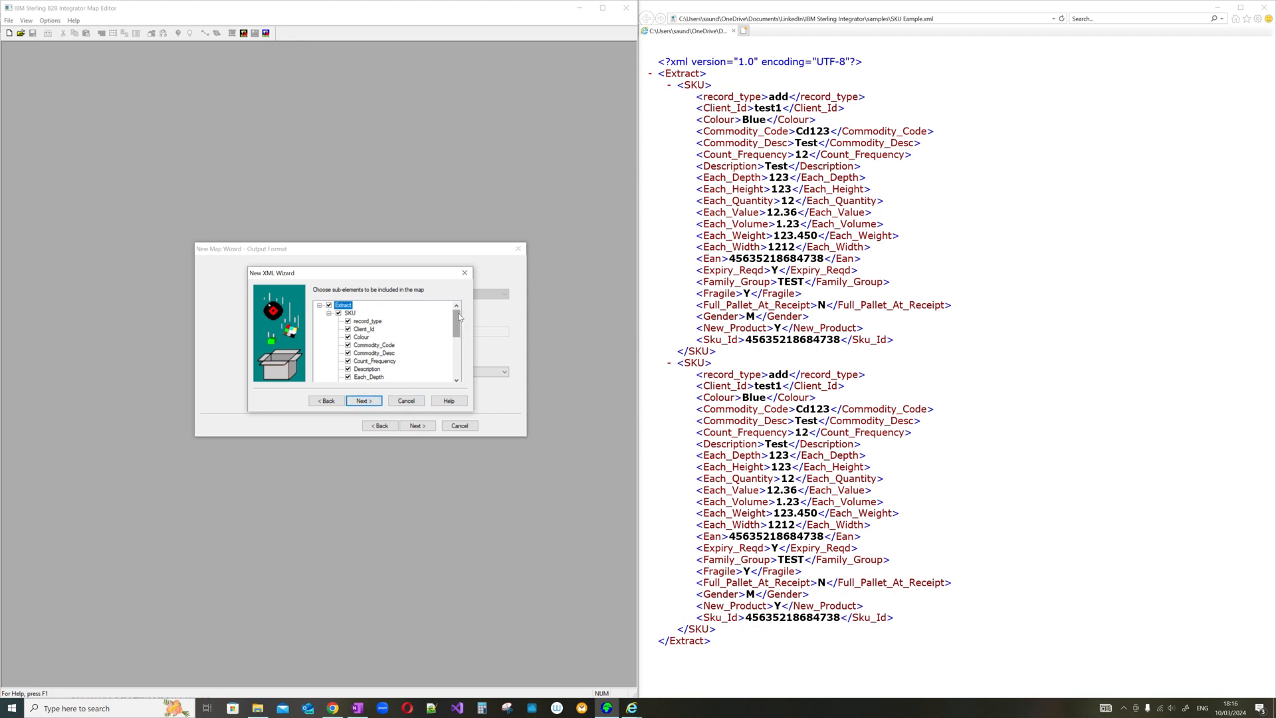
{"action": "mouse_move", "coordinate": [458, 314]}
{"action": "left_mouse_down"}
{"action": "mouse_move", "coordinate": [459, 365]}
{"action": "mouse_move", "coordinate": [459, 311]}
{"action": "left_mouse_up"}
{"action": "left_click", "coordinate": [369, 402]}
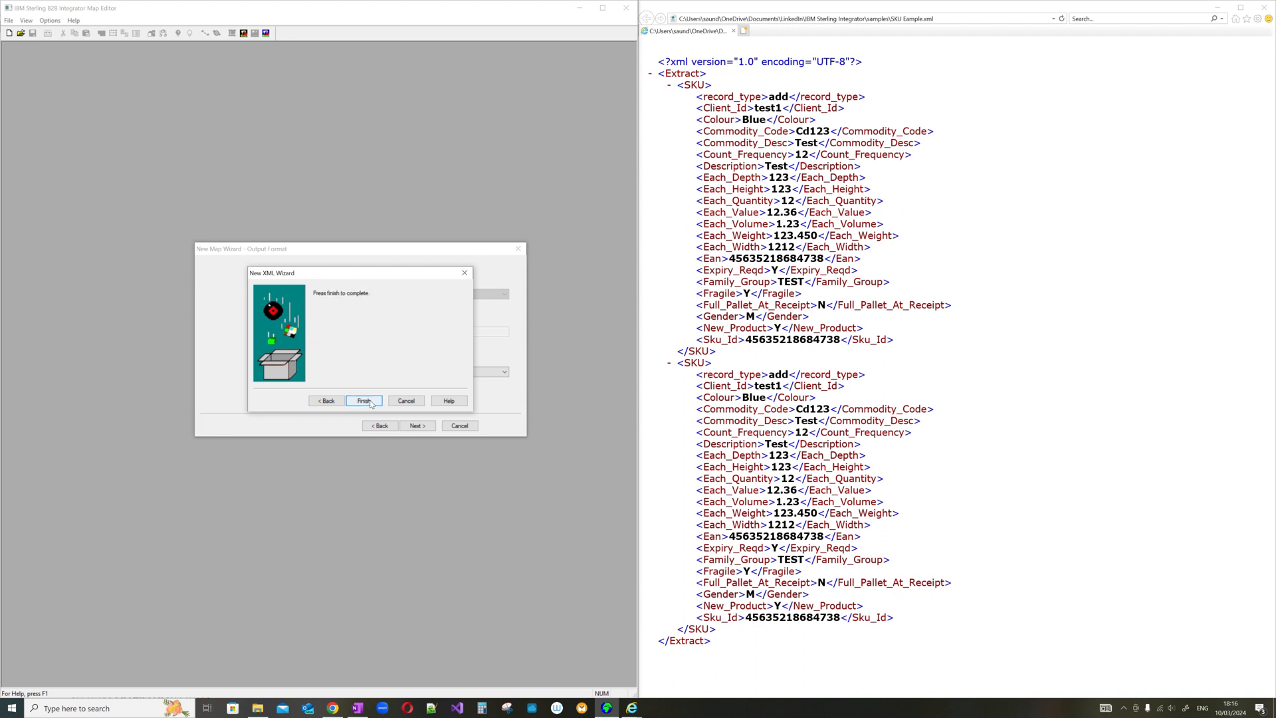
{"action": "left_click", "coordinate": [370, 402]}
{"action": "left_click", "coordinate": [406, 427]}
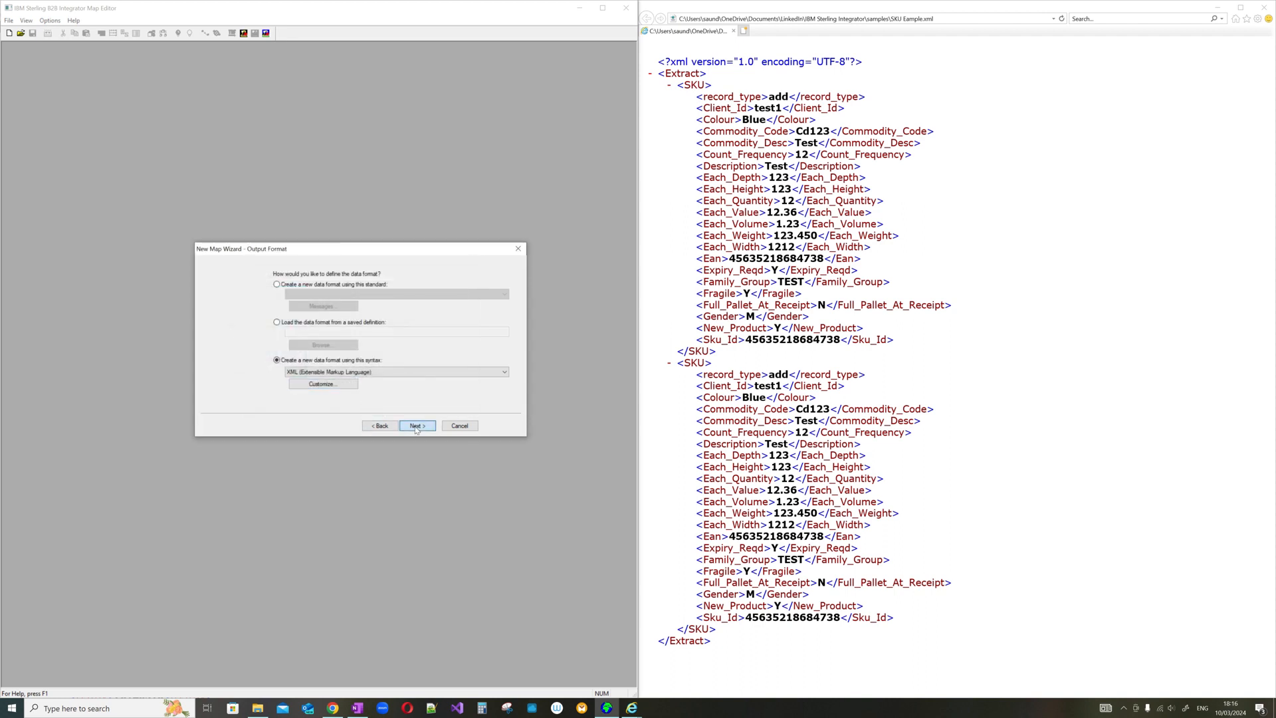
{"action": "left_click", "coordinate": [417, 426]}
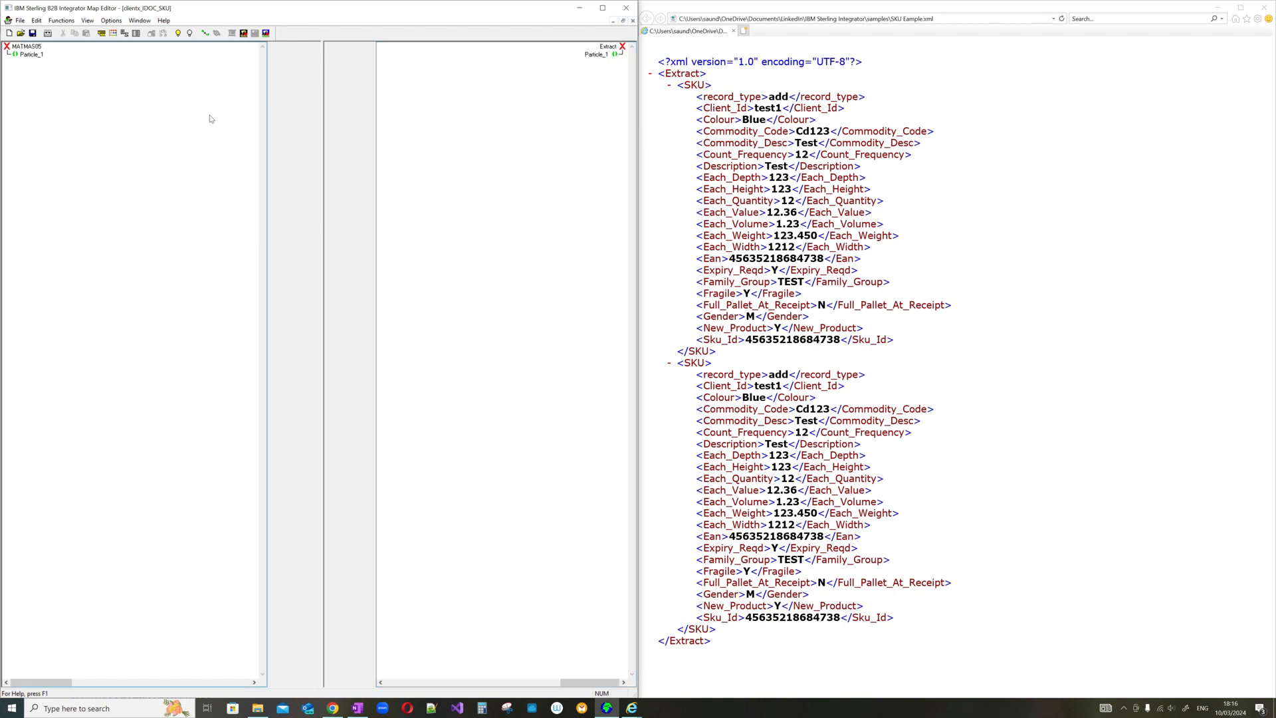
Expand the input tree through IDOC and E1MARAM down to the fields under Particle_4.
{"action": "left_click", "coordinate": [33, 49]}
{"action": "double_click", "coordinate": [32, 54]}
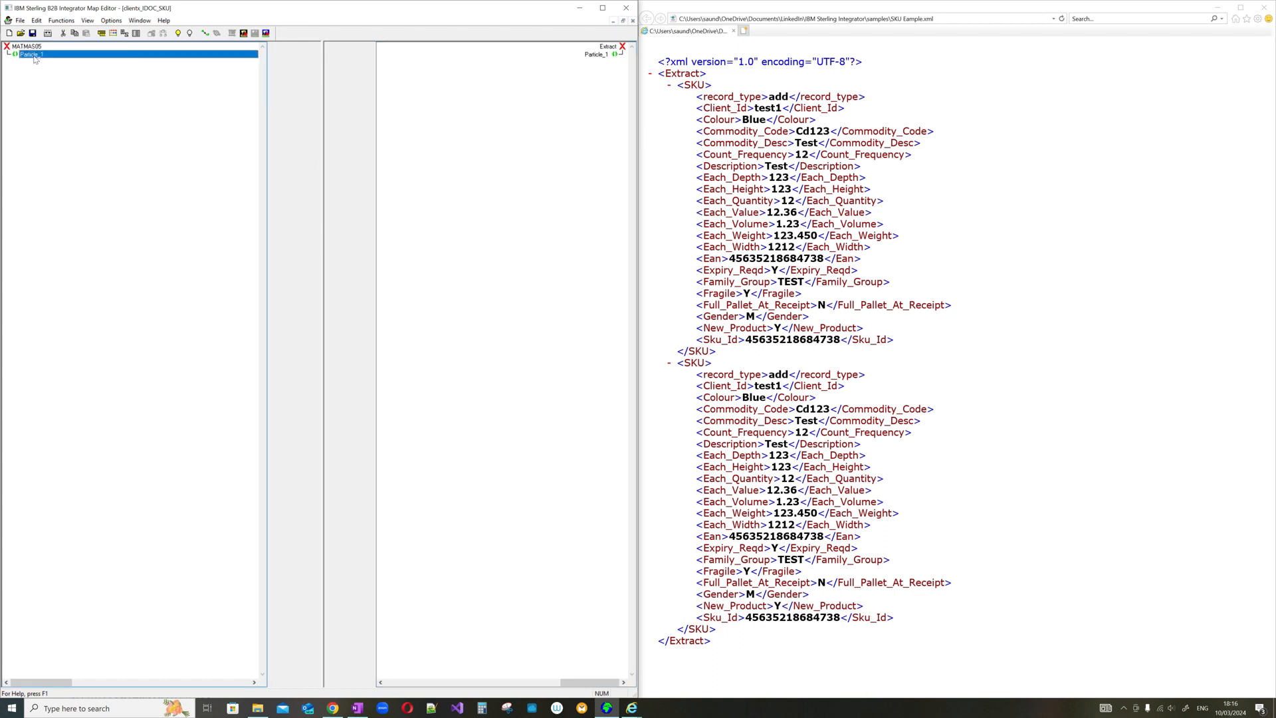
{"action": "double_click", "coordinate": [37, 62]}
{"action": "double_click", "coordinate": [48, 78]}
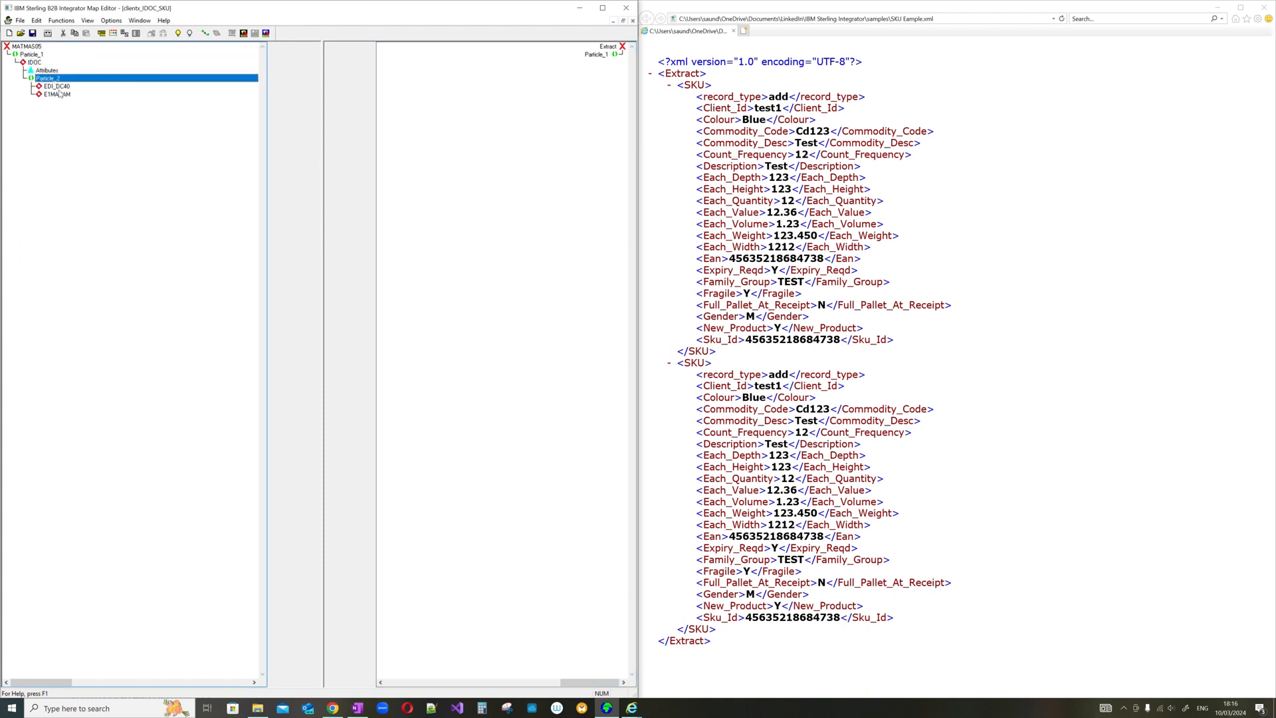
{"action": "double_click", "coordinate": [63, 94]}
{"action": "double_click", "coordinate": [63, 111]}
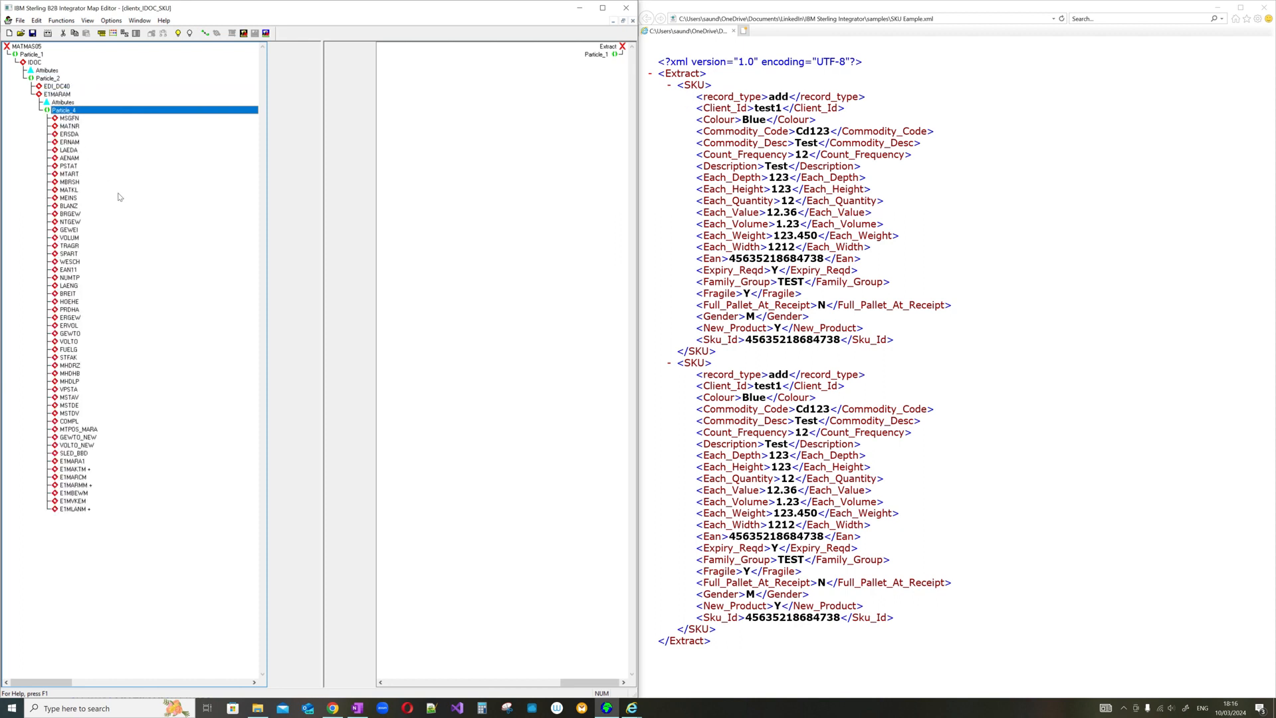
Expand the output tree's Extract branch through SKU to show the fields under Particle_2.
{"action": "double_click", "coordinate": [605, 56]}
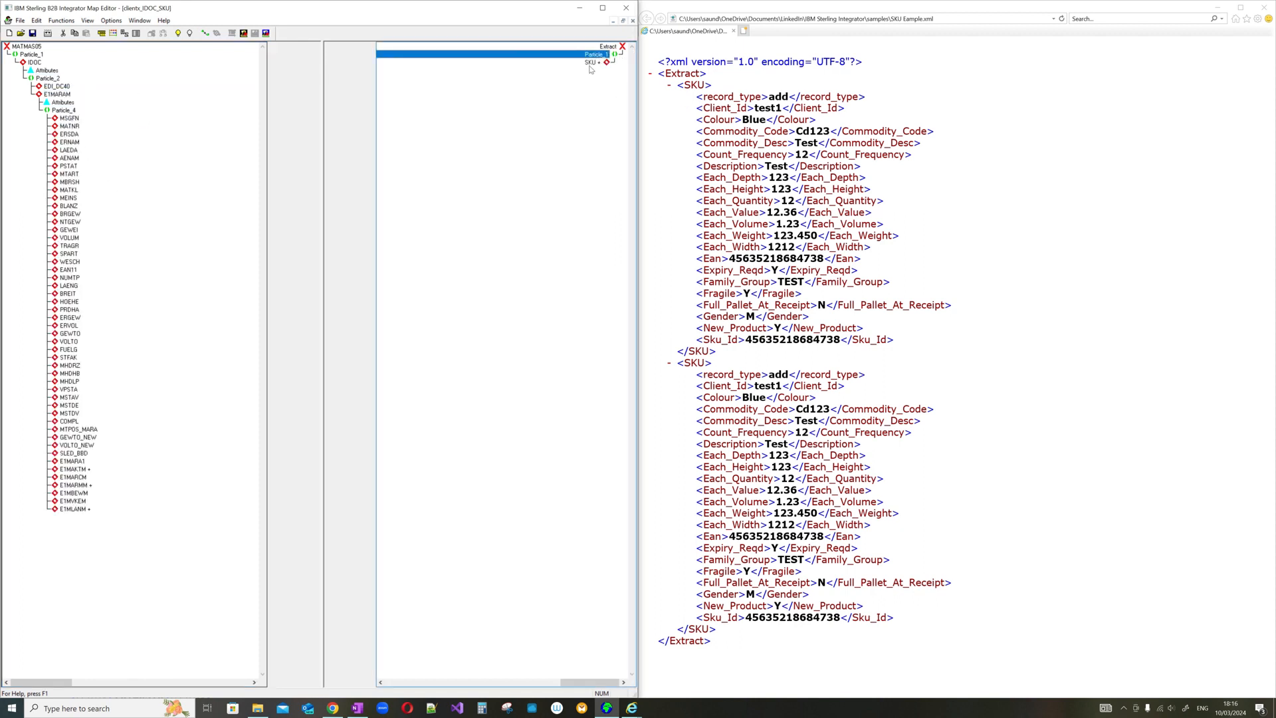
{"action": "double_click", "coordinate": [591, 63]}
{"action": "double_click", "coordinate": [590, 71]}
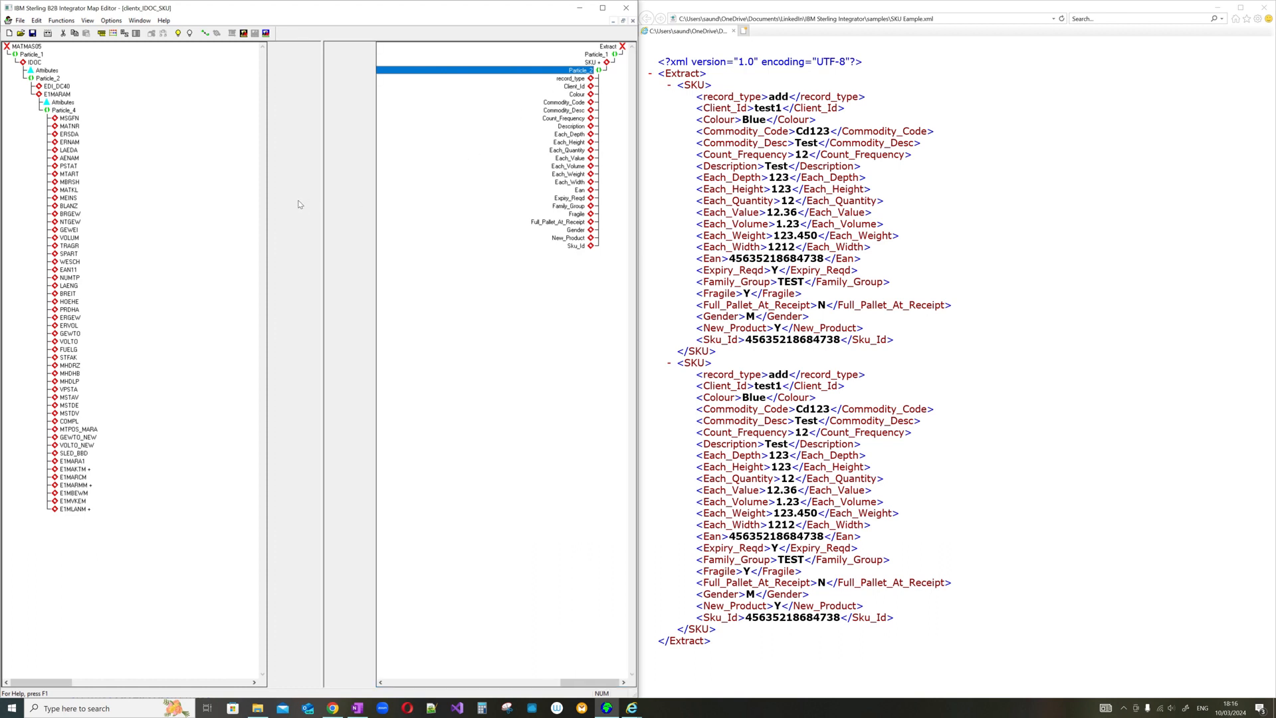
{"action": "left_click", "coordinate": [194, 131]}
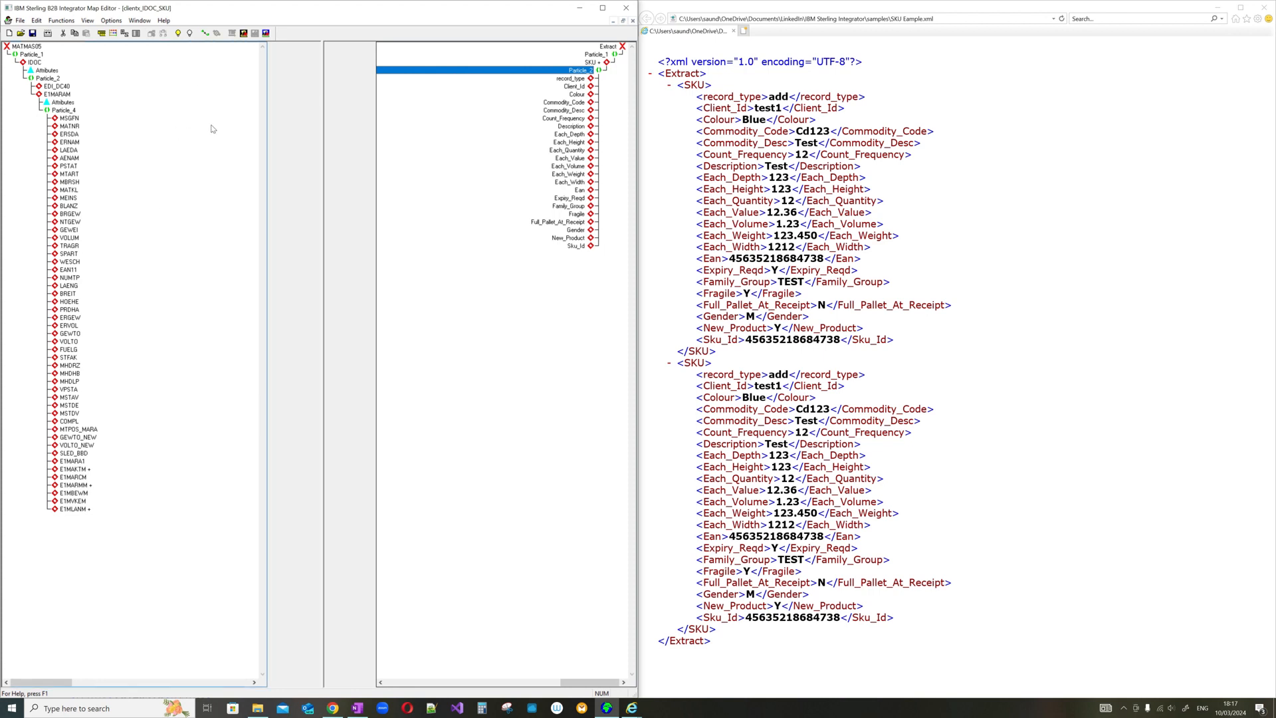
Review the report section options for printing the map to a file and close them without printing.
{"action": "left_click", "coordinate": [21, 21]}
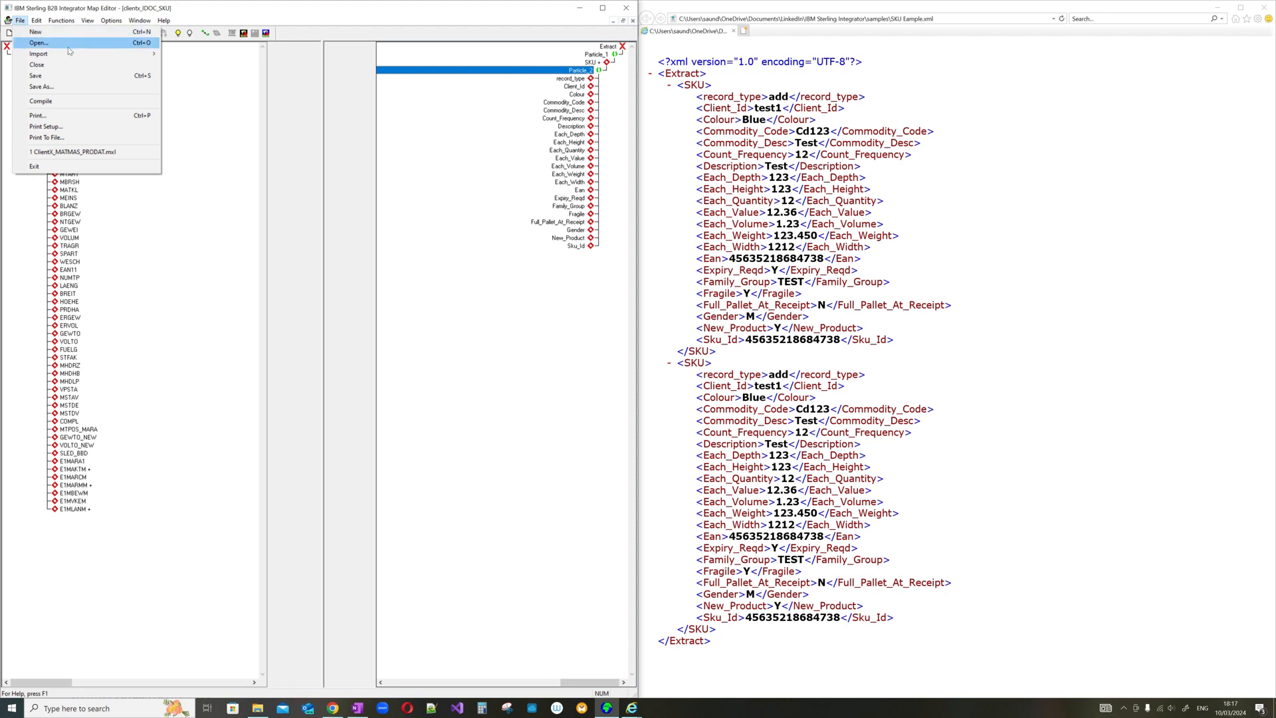
{"action": "left_click", "coordinate": [78, 138]}
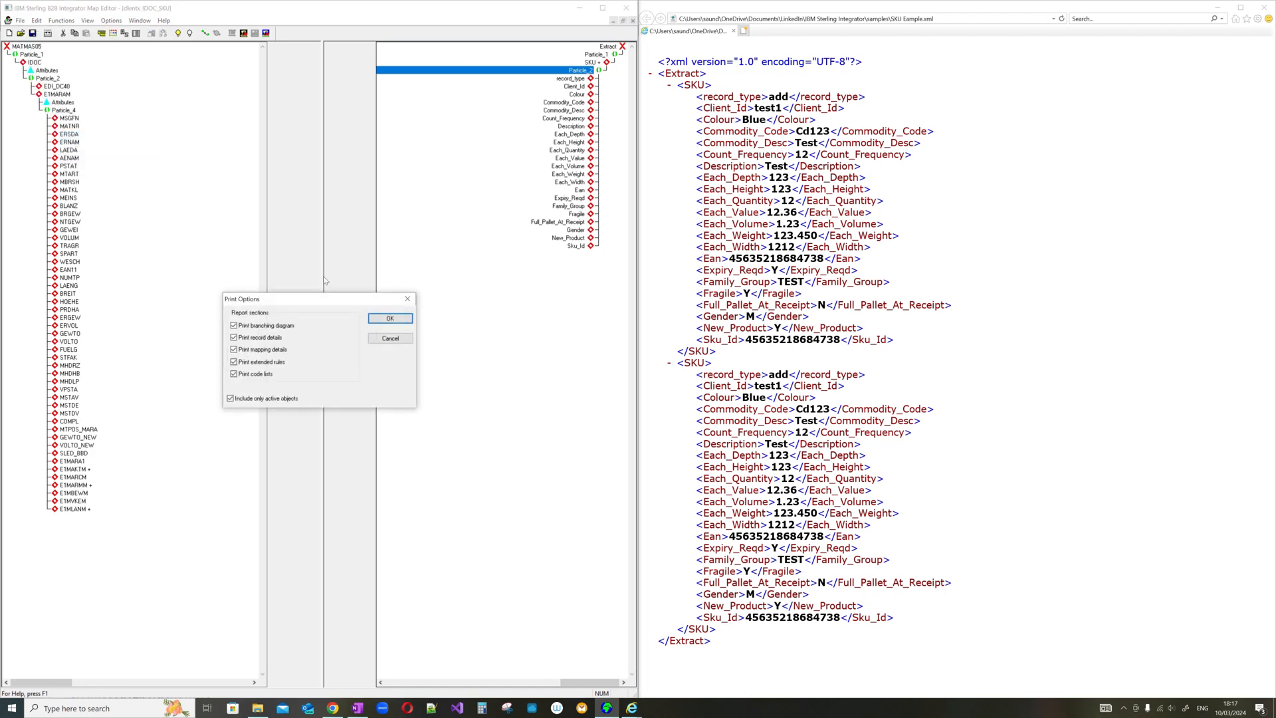
{"action": "left_click", "coordinate": [290, 326]}
{"action": "left_click", "coordinate": [274, 338]}
{"action": "left_click", "coordinate": [276, 350]}
{"action": "left_click", "coordinate": [268, 374]}
{"action": "left_click", "coordinate": [263, 401]}
{"action": "left_click", "coordinate": [409, 303]}
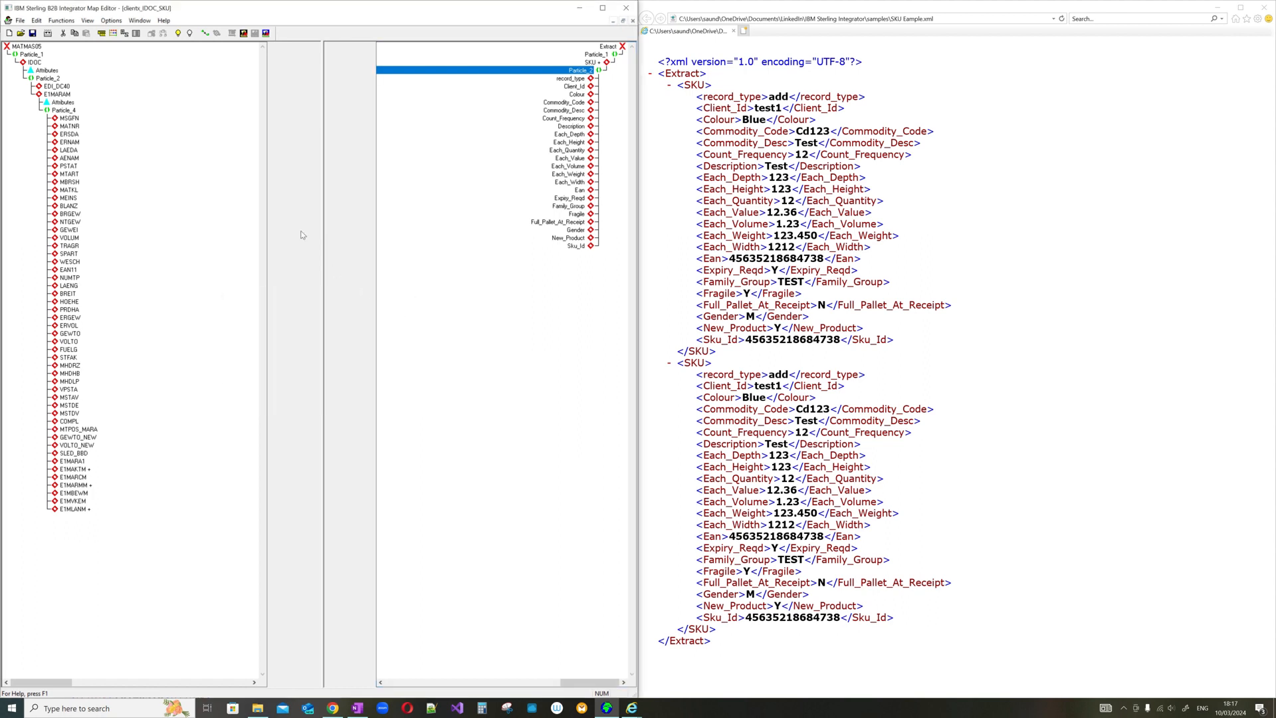
Expand MSGFN in the input tree, view the extended rule editor of its data element, and cancel it.
{"action": "double_click", "coordinate": [67, 120]}
{"action": "right_click", "coordinate": [66, 126]}
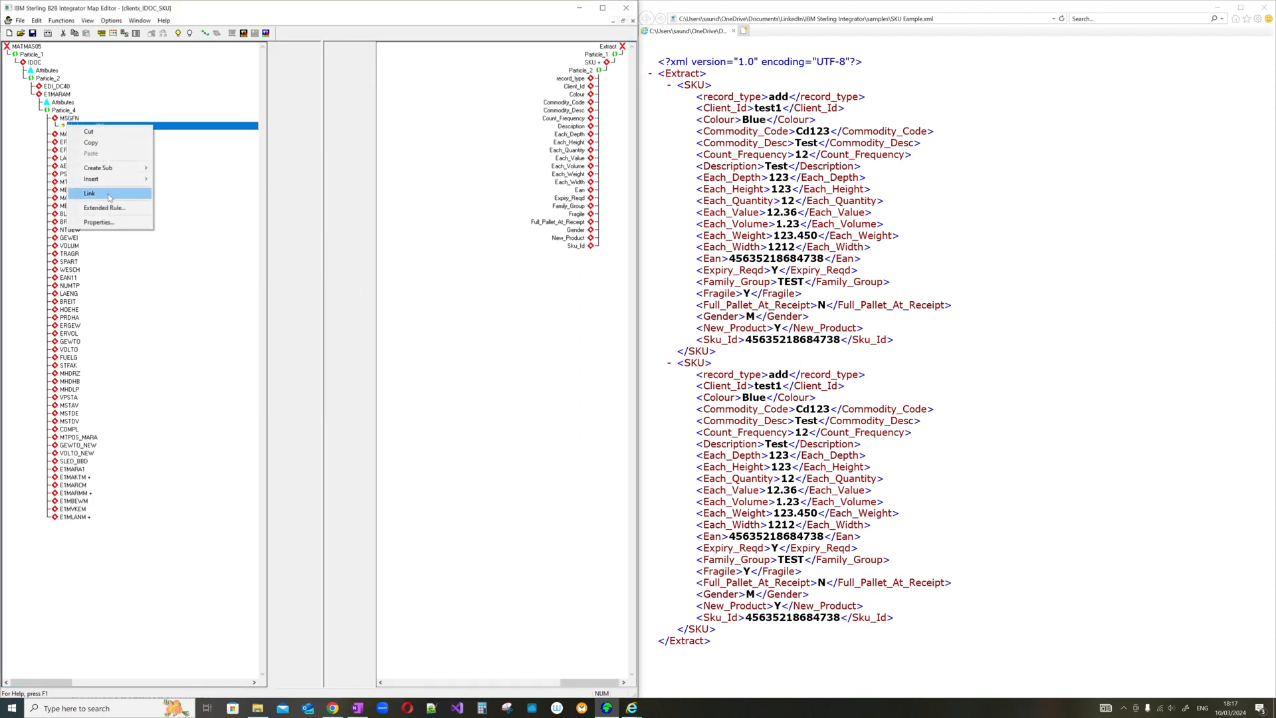
{"action": "left_click", "coordinate": [101, 207]}
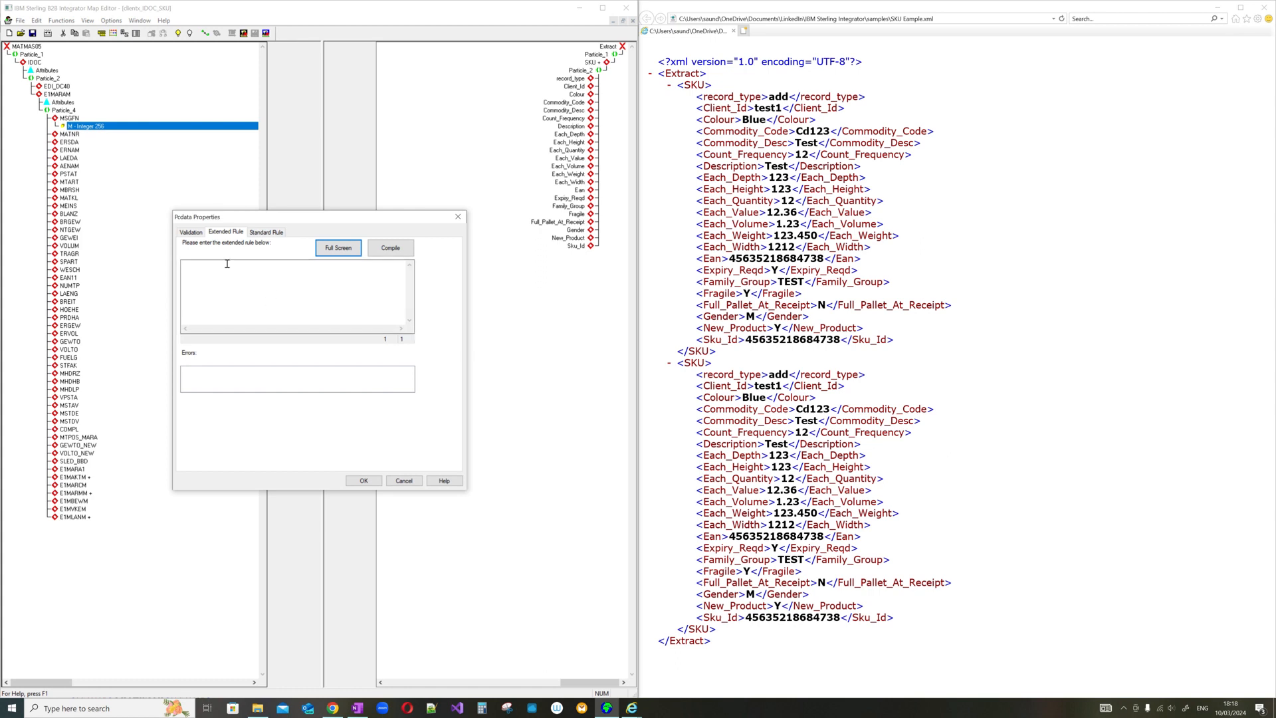
{"action": "left_click", "coordinate": [415, 482]}
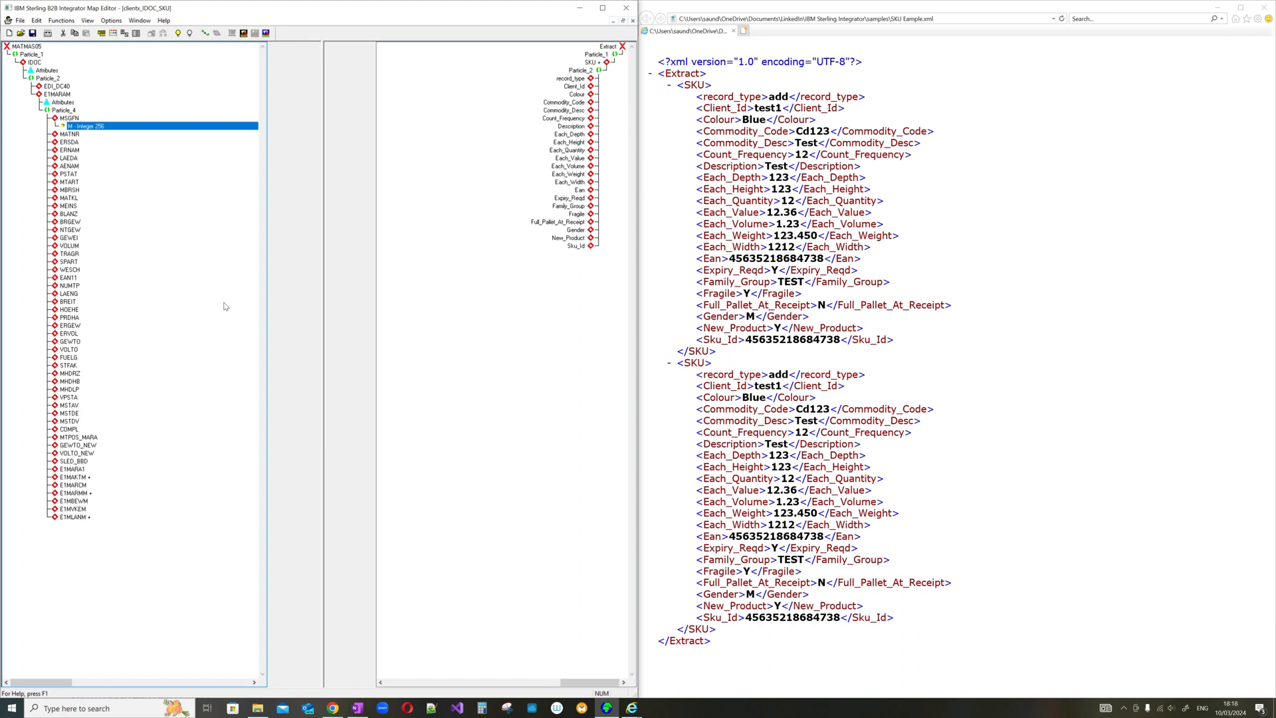
View the map's session-level extended rules for pre-session and post-session, and close them without adding a rule.
{"action": "left_click", "coordinate": [36, 22]}
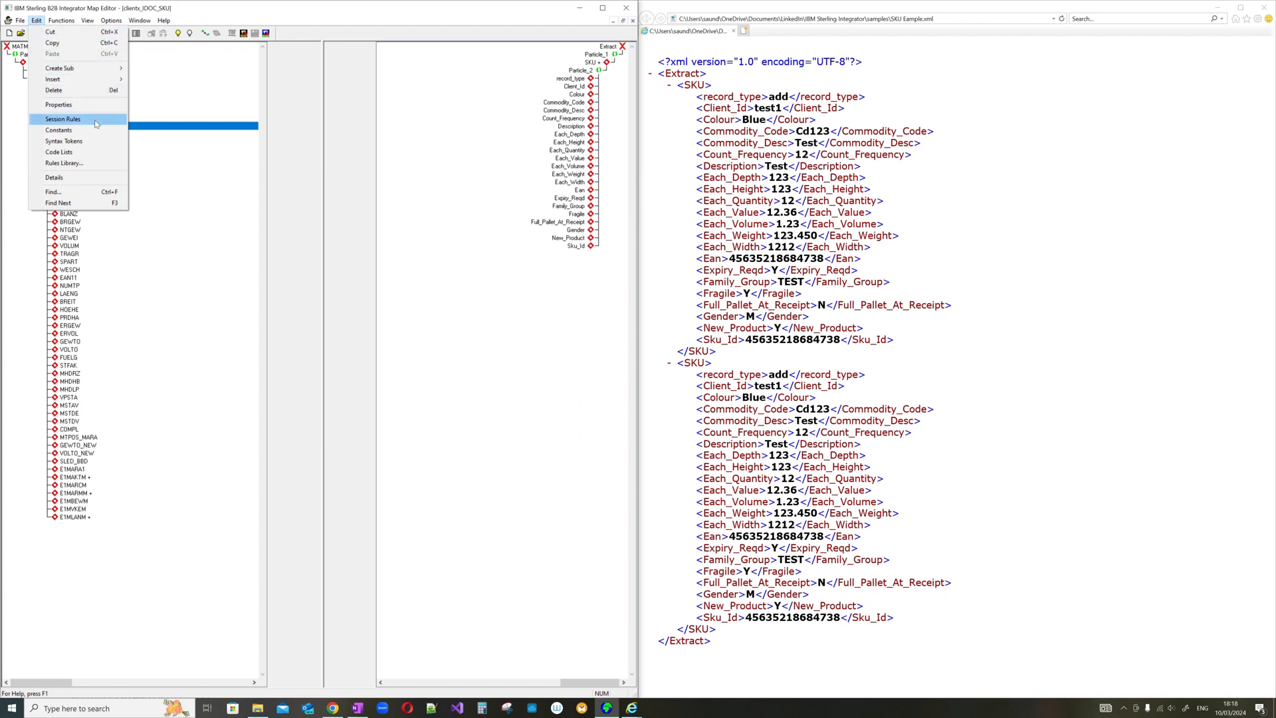
{"action": "left_click", "coordinate": [97, 124]}
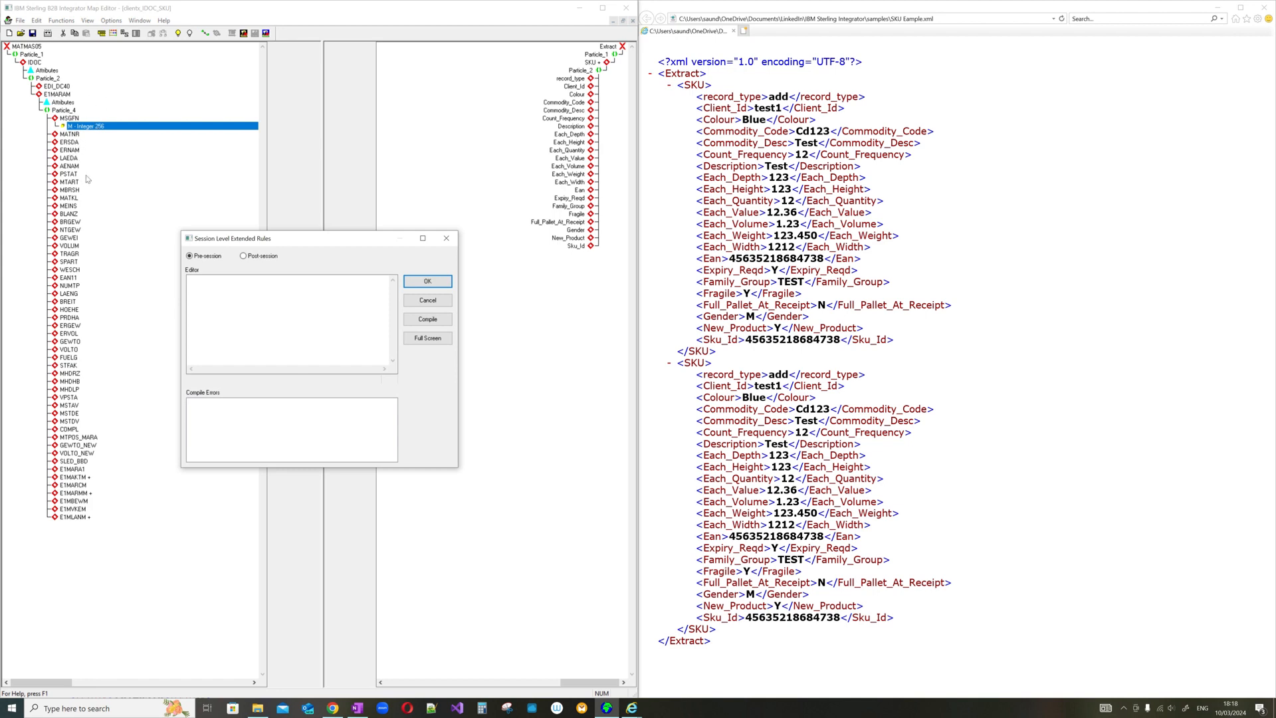
{"action": "left_click", "coordinate": [212, 318]}
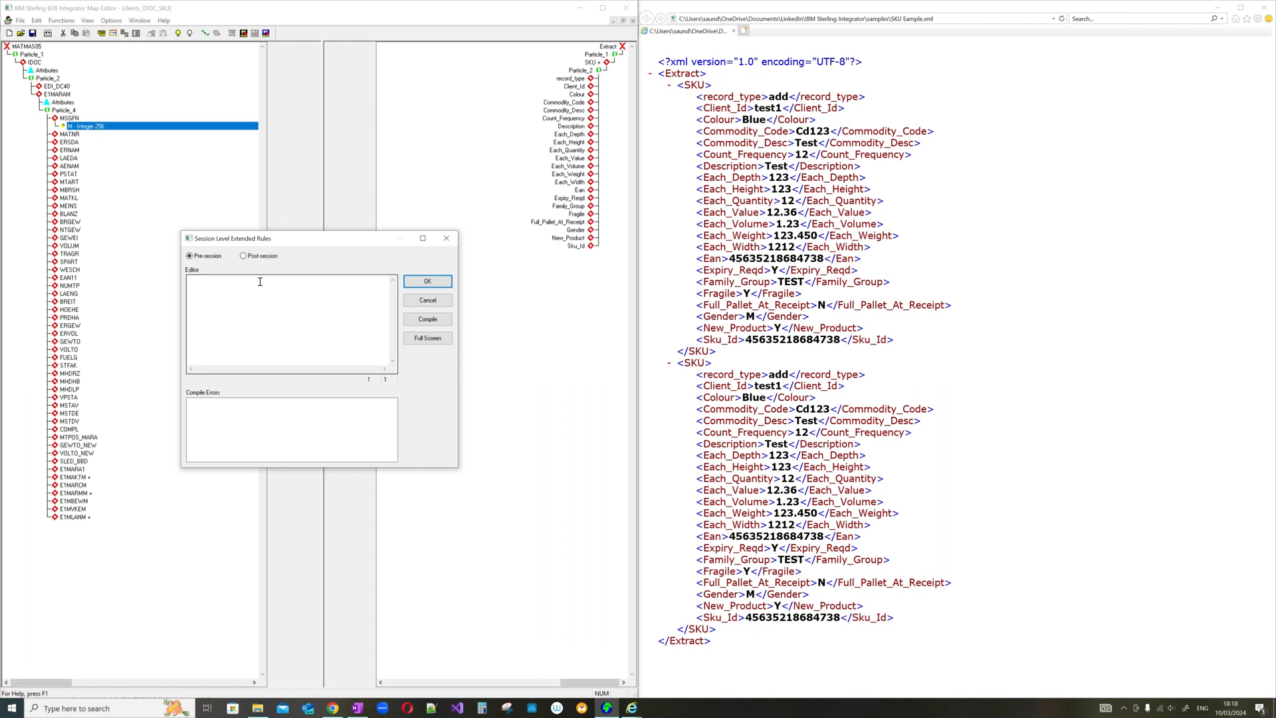
{"action": "left_click", "coordinate": [260, 257]}
{"action": "left_click", "coordinate": [210, 258]}
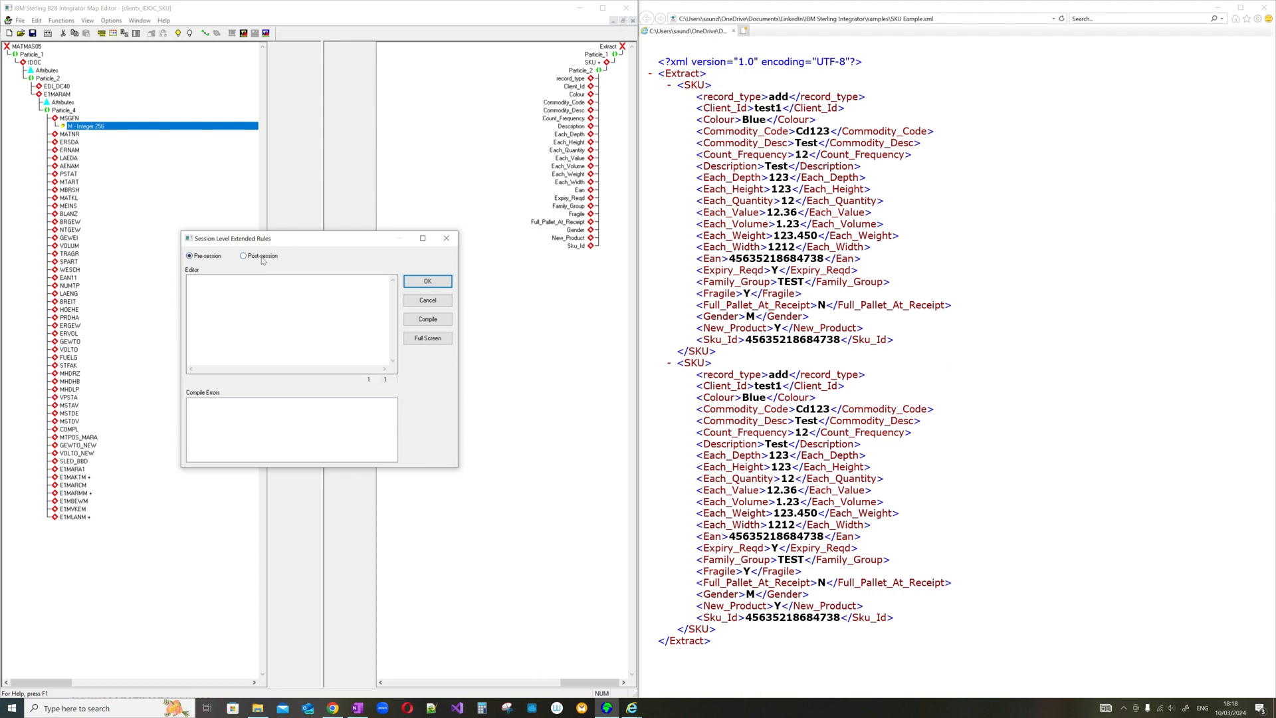
{"action": "left_click", "coordinate": [446, 238]}
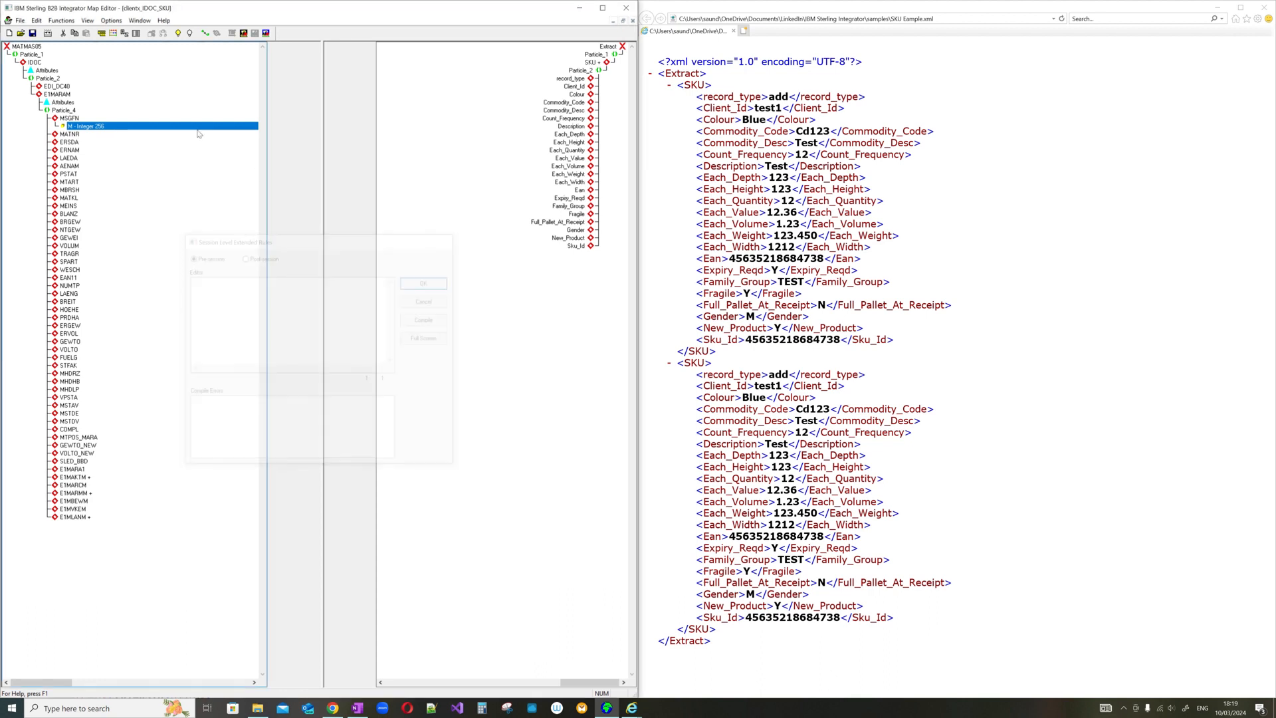
View the map constants and the ID, type and value fields of a new constant, closing both without adding one.
{"action": "left_click", "coordinate": [36, 20]}
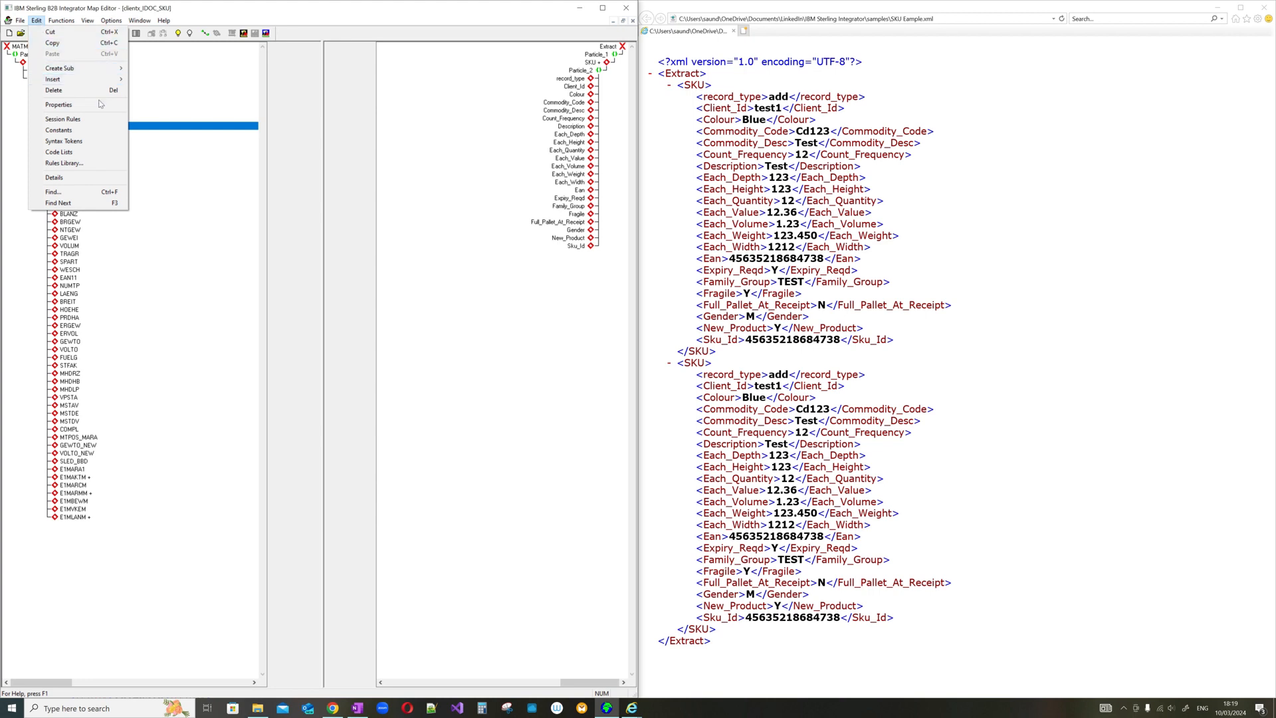
{"action": "left_click", "coordinate": [103, 131]}
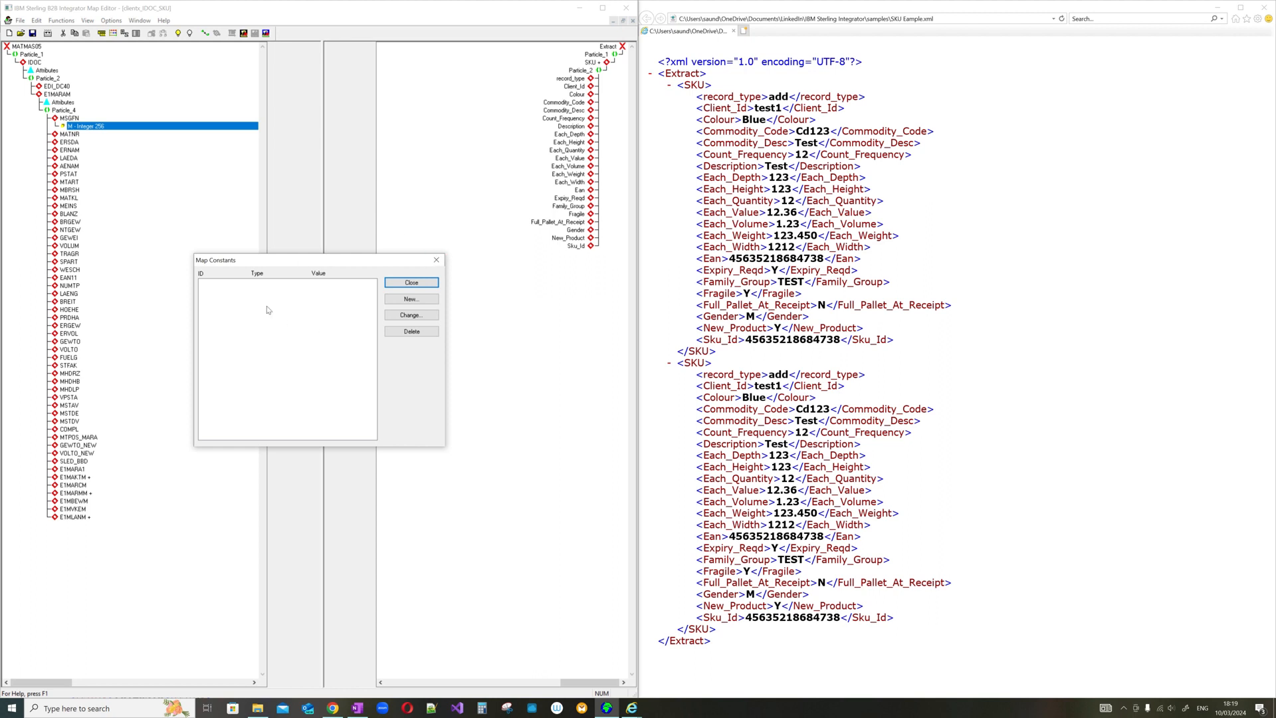
{"action": "left_click", "coordinate": [412, 299]}
{"action": "left_click", "coordinate": [311, 346]}
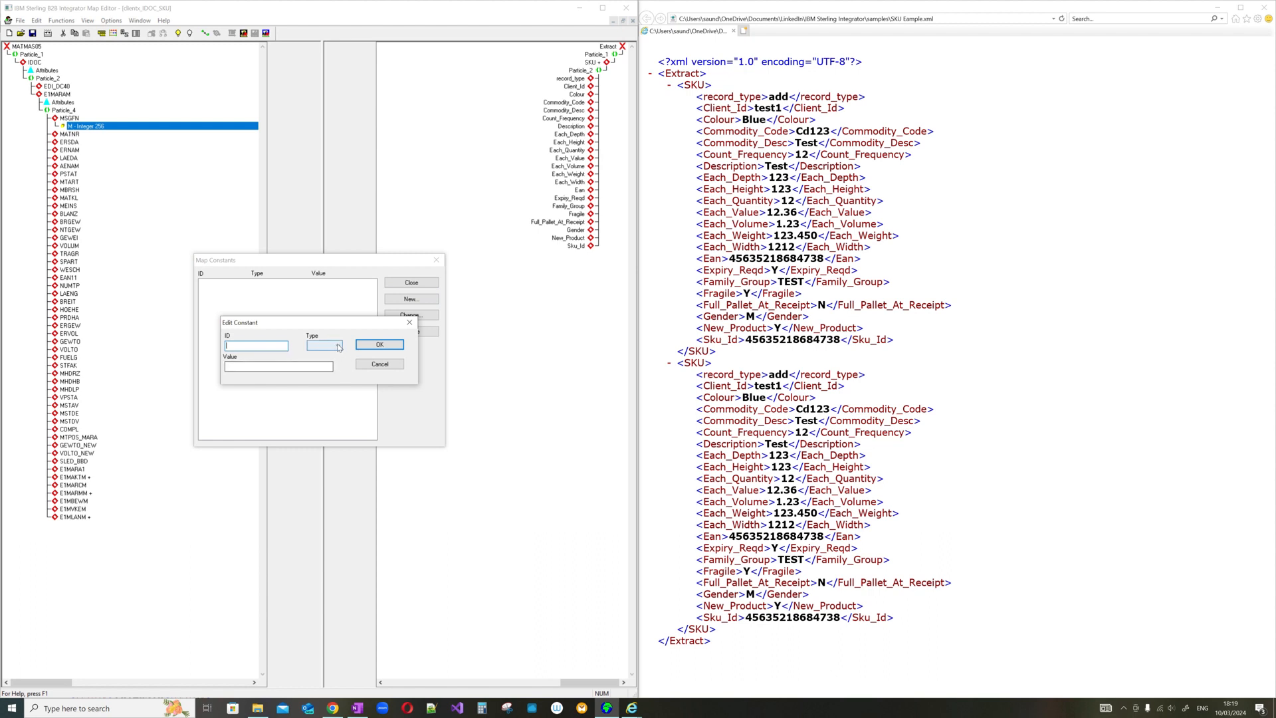
{"action": "left_click", "coordinate": [321, 367]}
{"action": "left_click", "coordinate": [409, 322]}
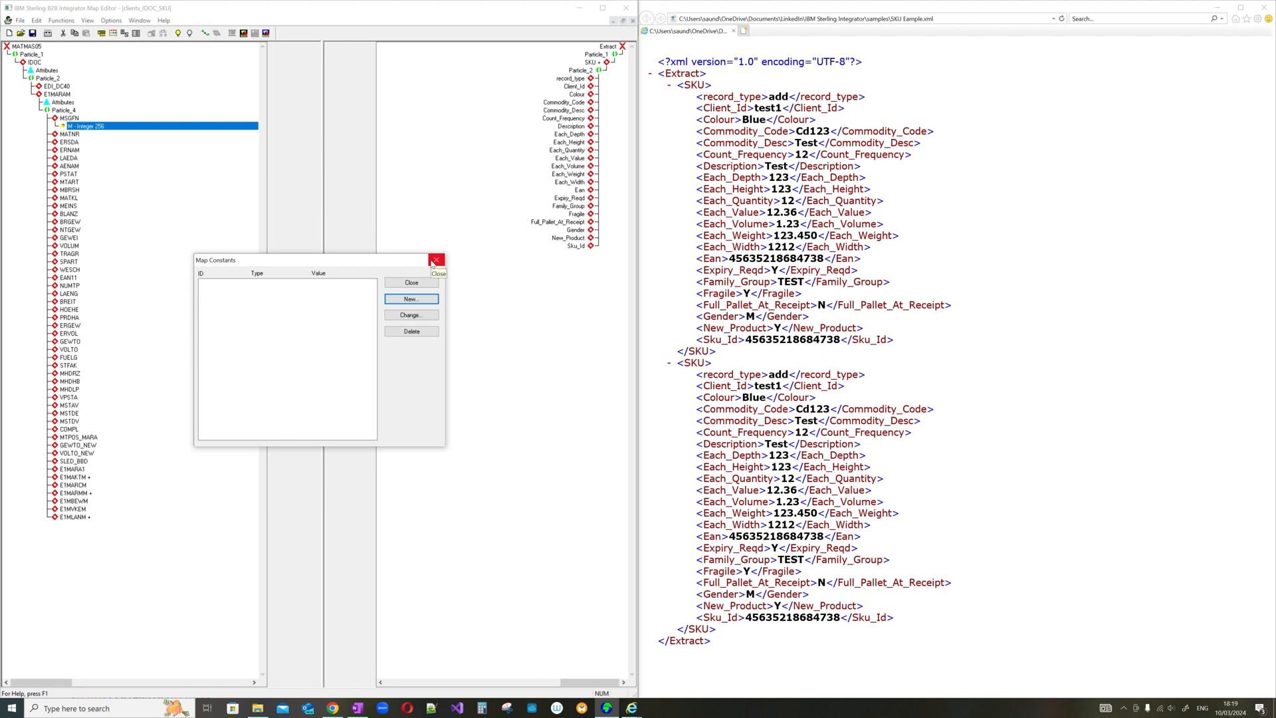
{"action": "left_click", "coordinate": [436, 260]}
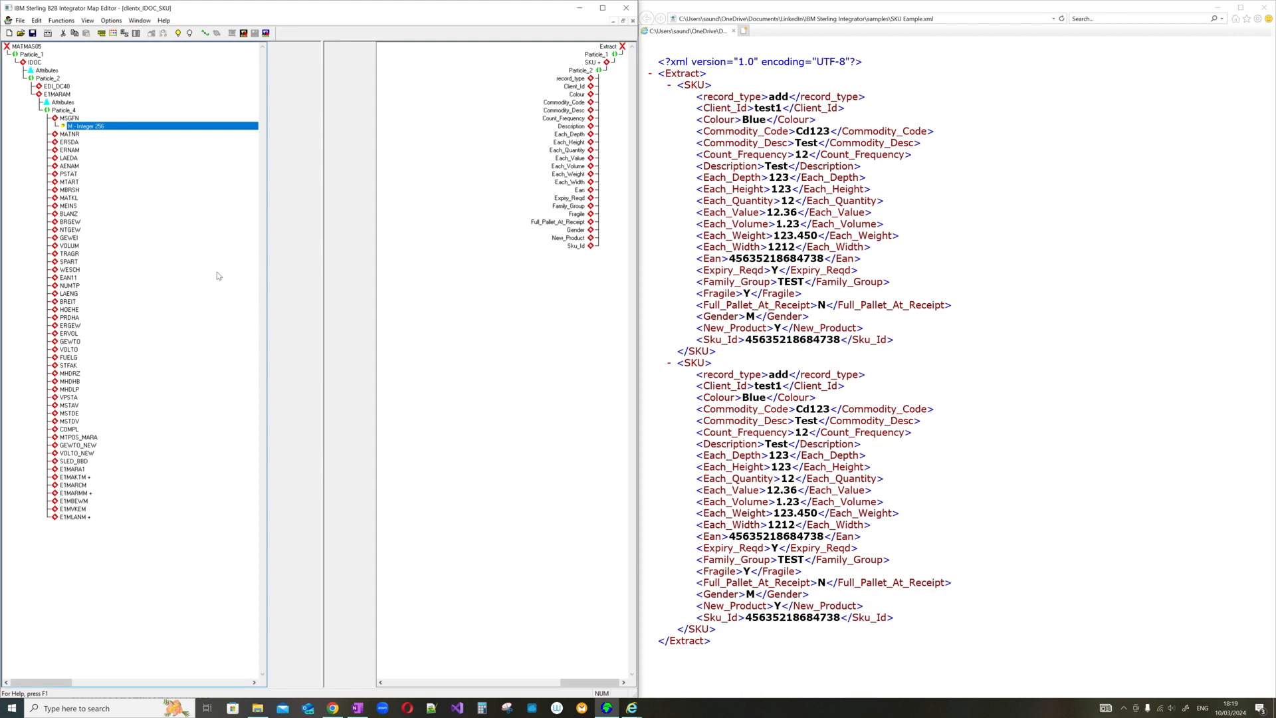
View the map's code lists and close them without creating or importing one.
{"action": "left_click", "coordinate": [37, 19]}
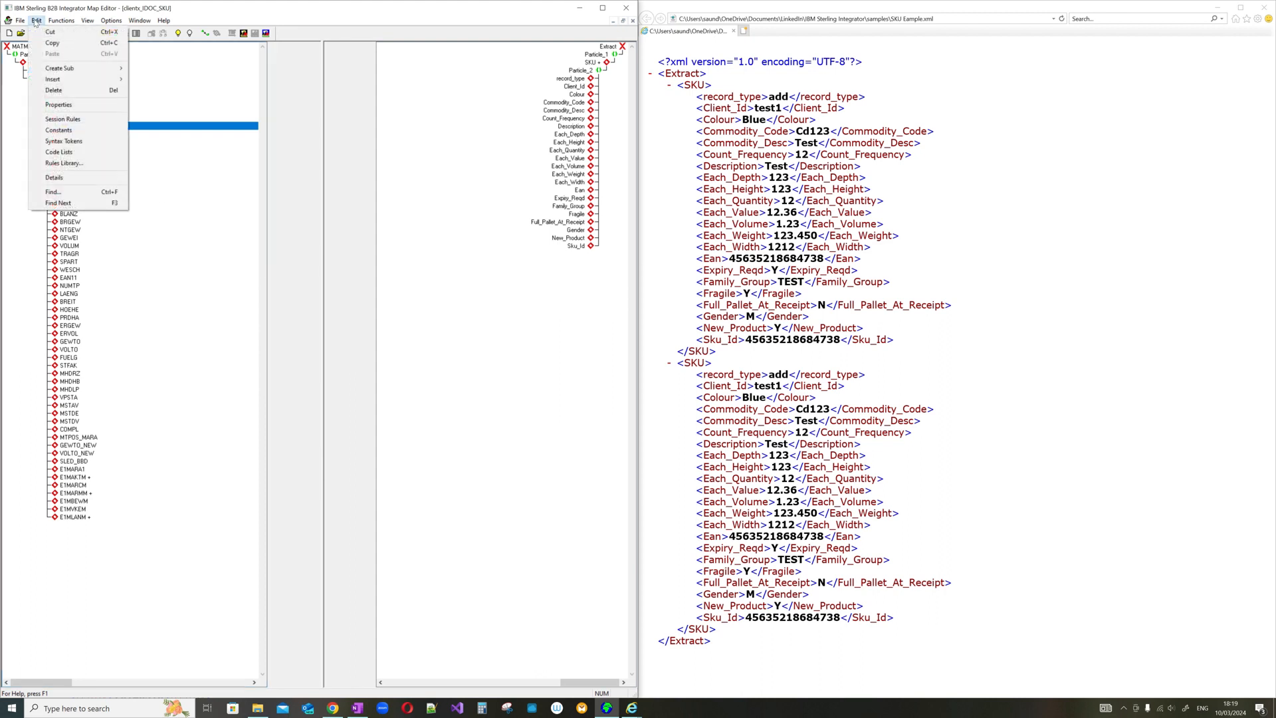
{"action": "left_click", "coordinate": [105, 152]}
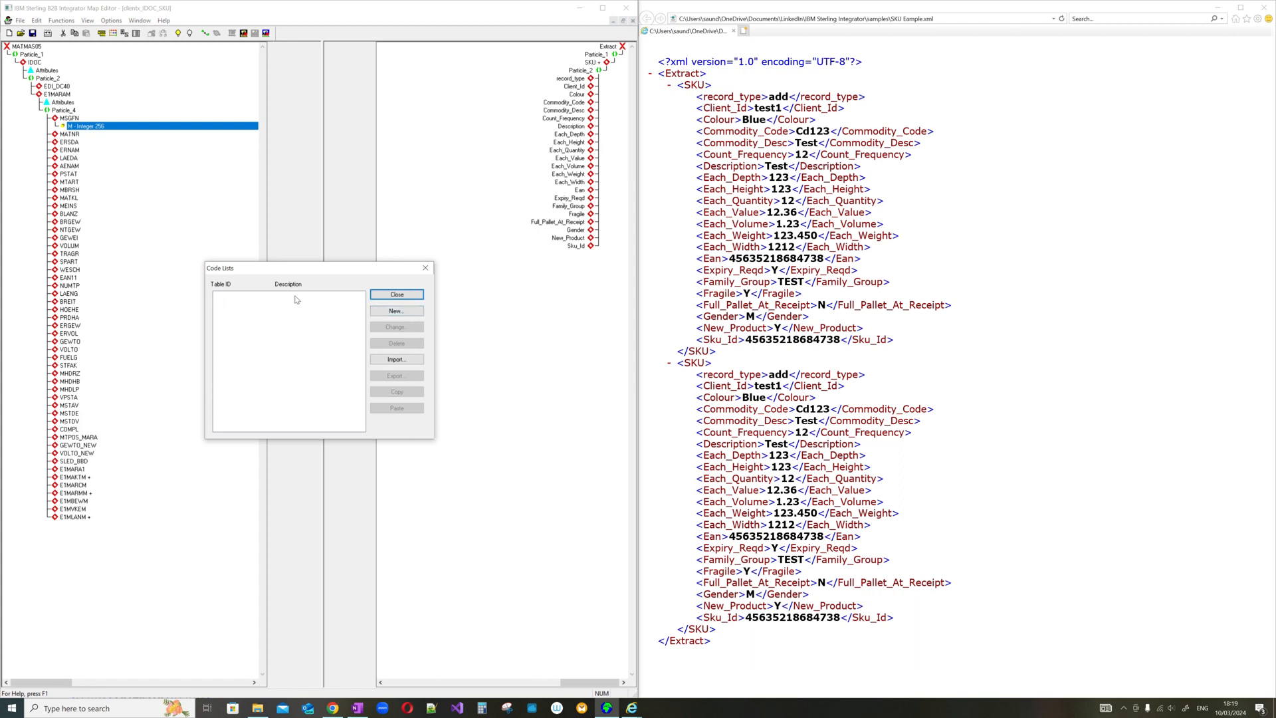
{"action": "left_click", "coordinate": [426, 267]}
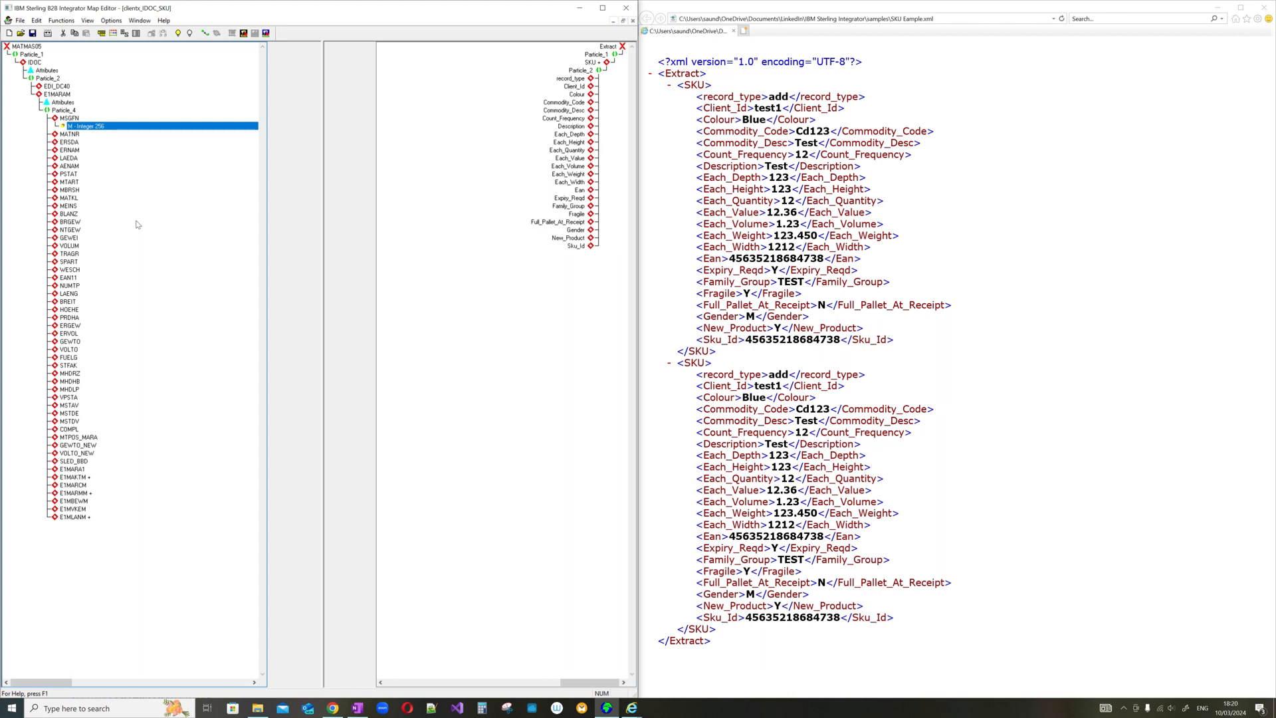
{"action": "left_click", "coordinate": [38, 21]}
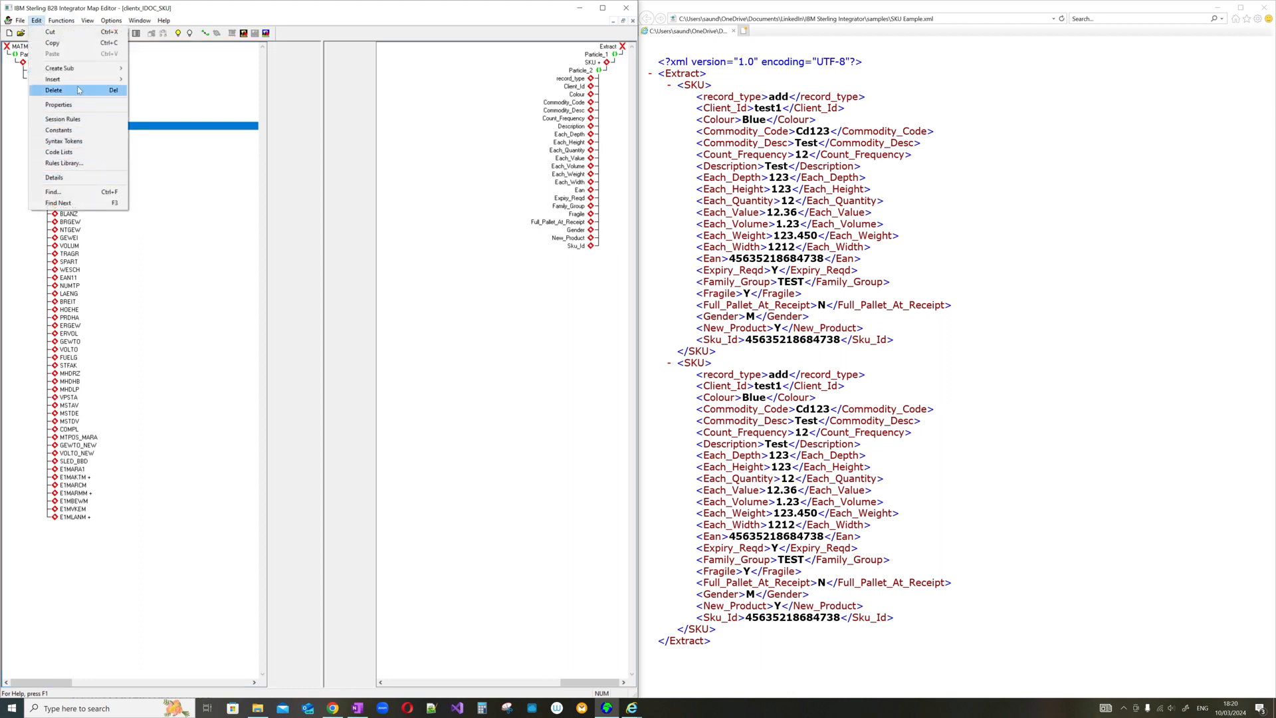
{"action": "mouse_move", "coordinate": [69, 74]}
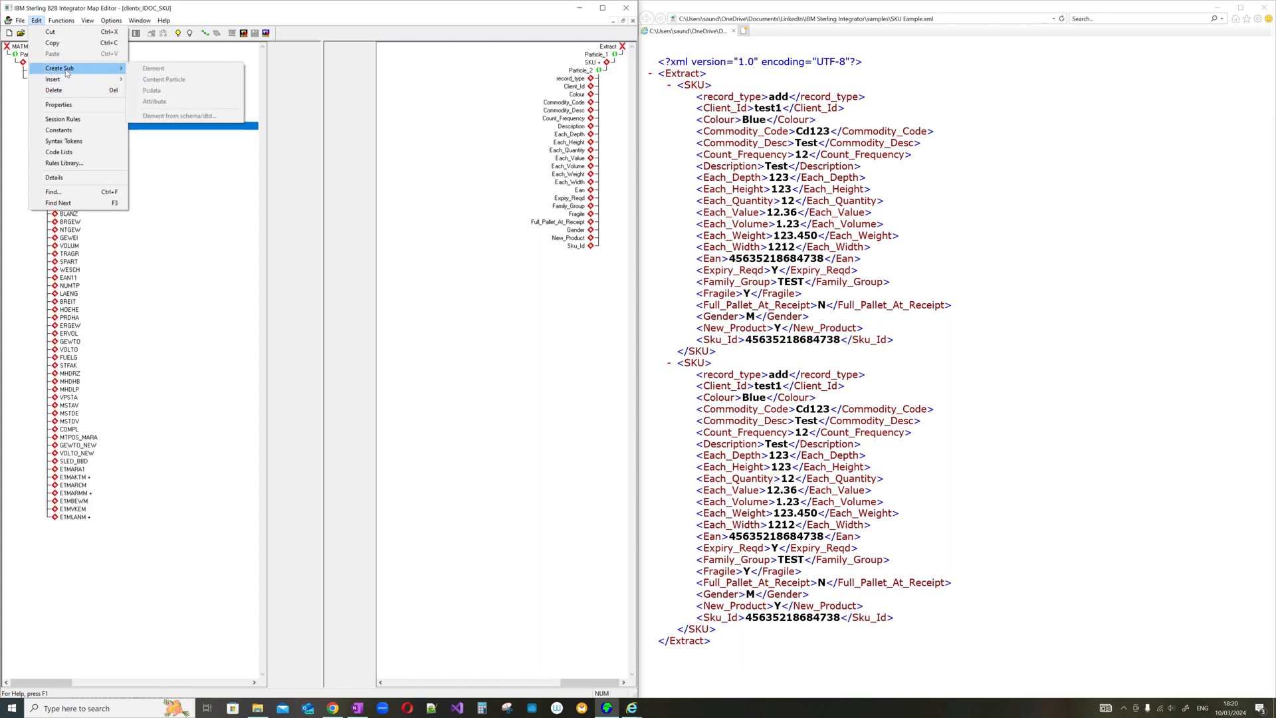
{"action": "mouse_move", "coordinate": [59, 22]}
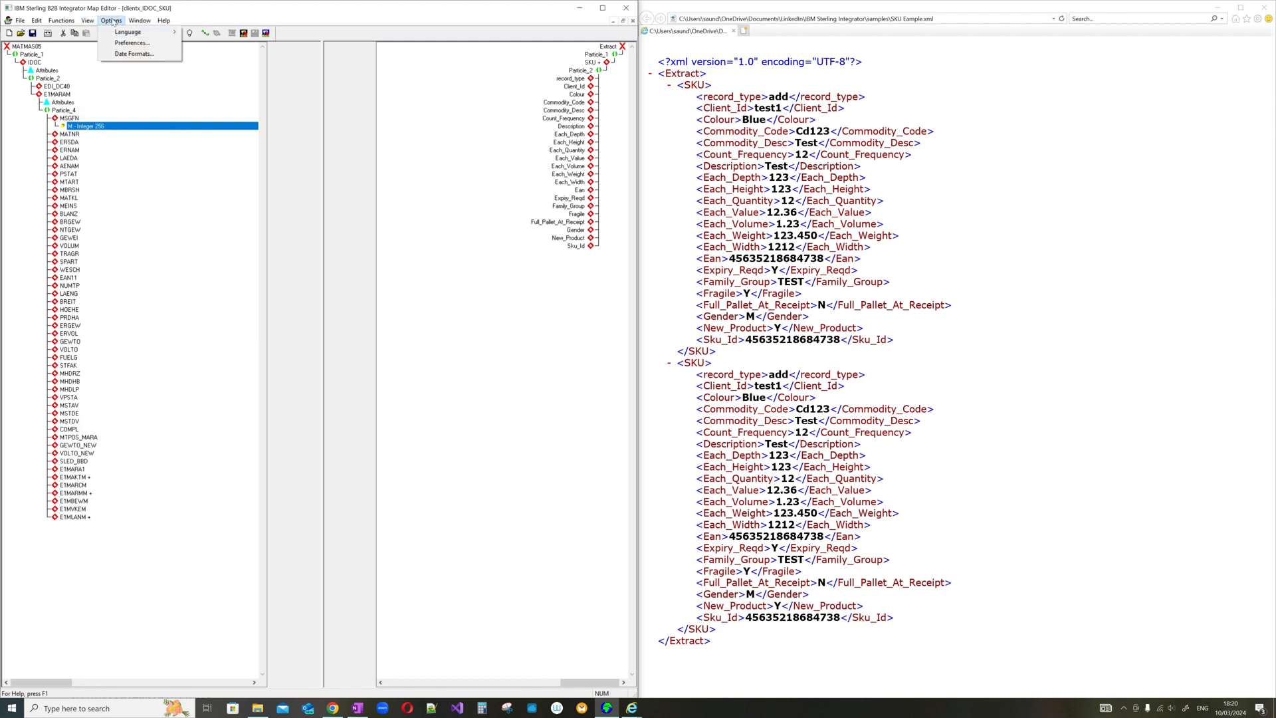
{"action": "left_click", "coordinate": [173, 237]}
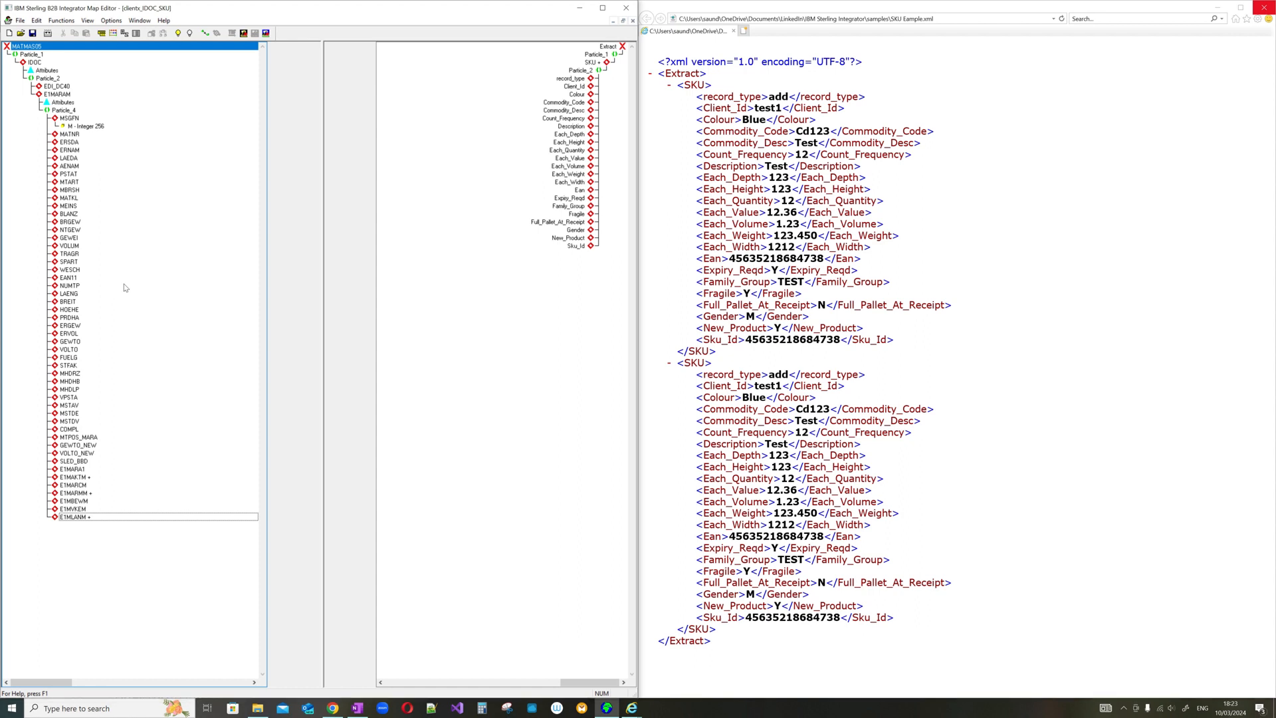
Collapse the MATMAS05 input tree, re-expand it level by level through IDOC and E1MARAM to Particle_4, and expand E1MLANM.
{"action": "double_click", "coordinate": [40, 56]}
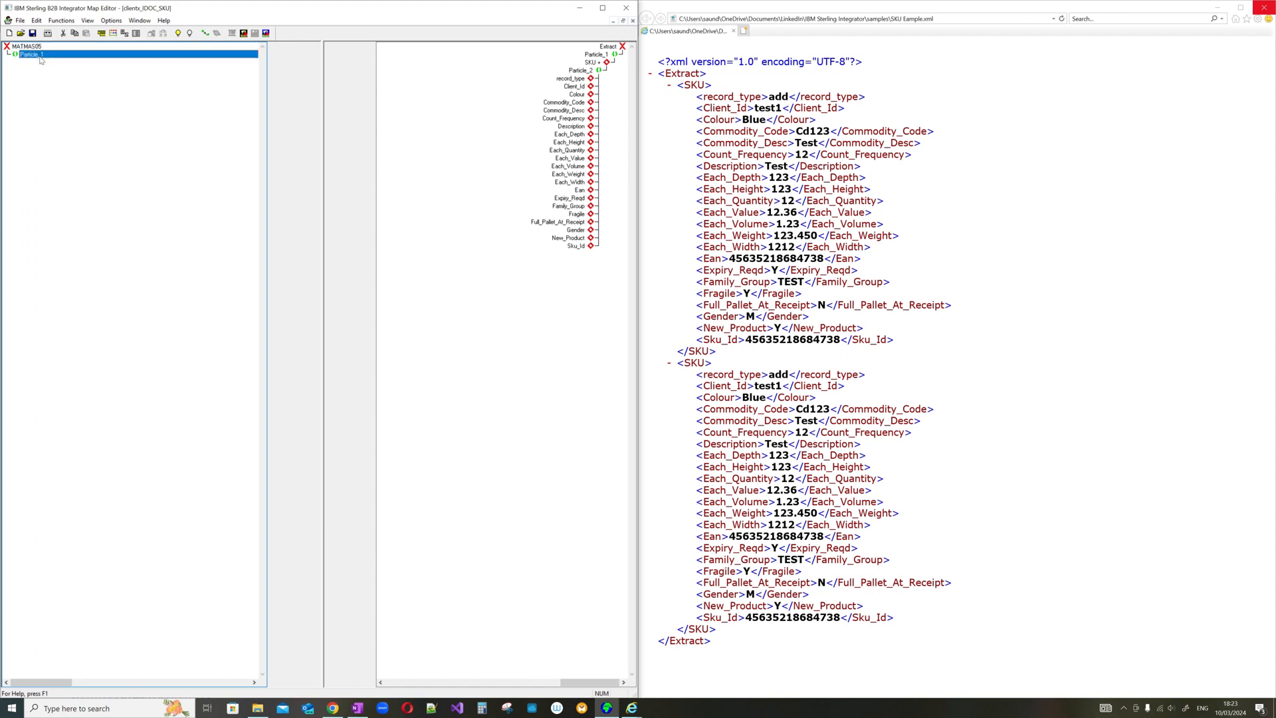
{"action": "double_click", "coordinate": [40, 57]}
{"action": "double_click", "coordinate": [39, 63]}
{"action": "double_click", "coordinate": [54, 80]}
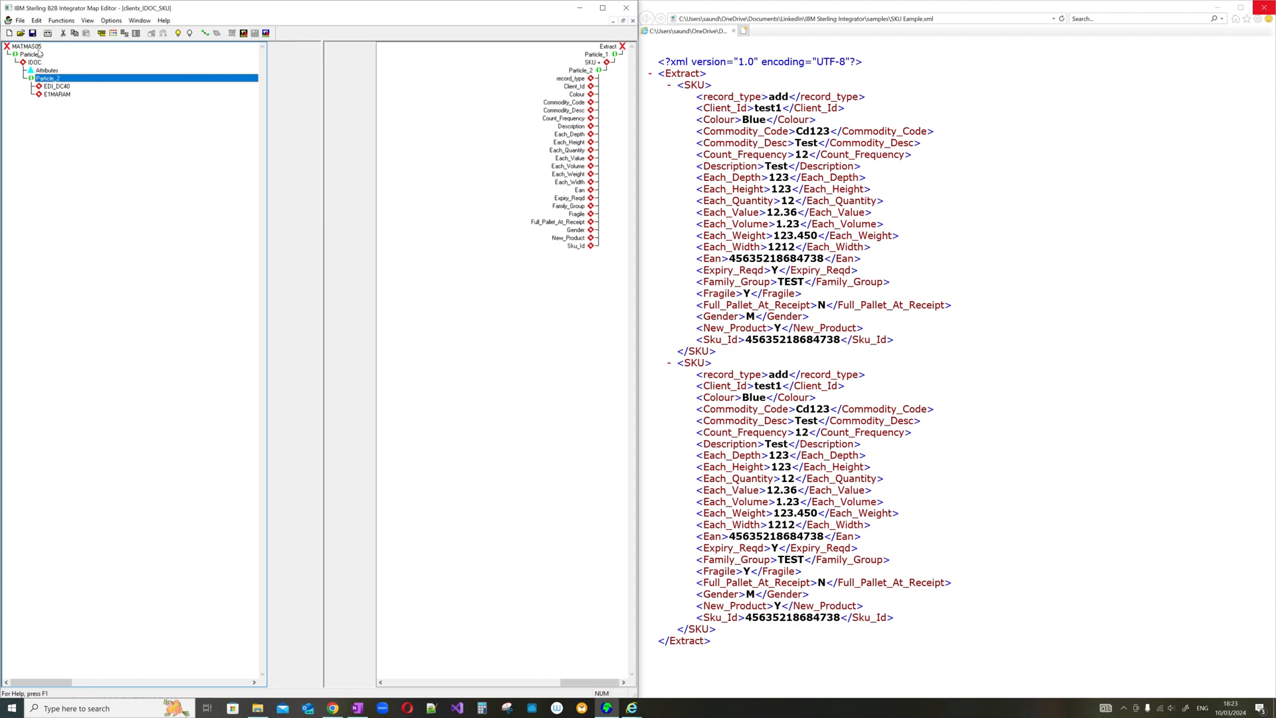
{"action": "double_click", "coordinate": [58, 96]}
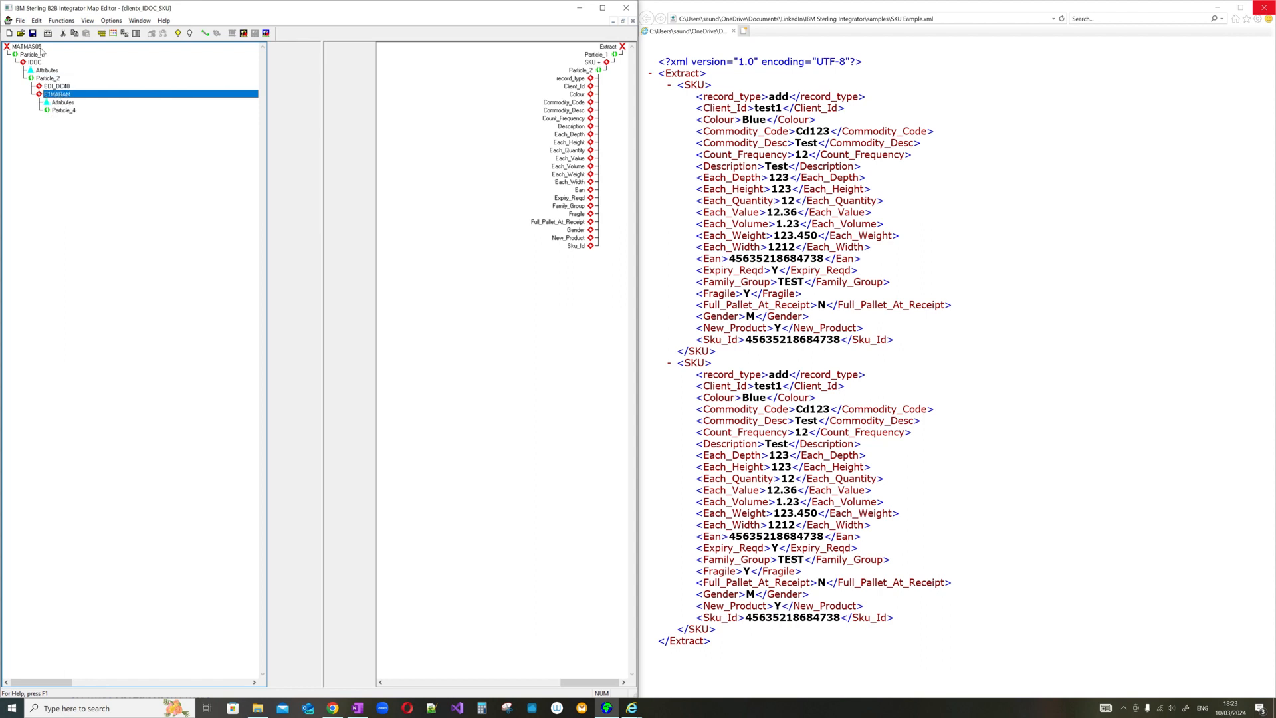
{"action": "double_click", "coordinate": [65, 110]}
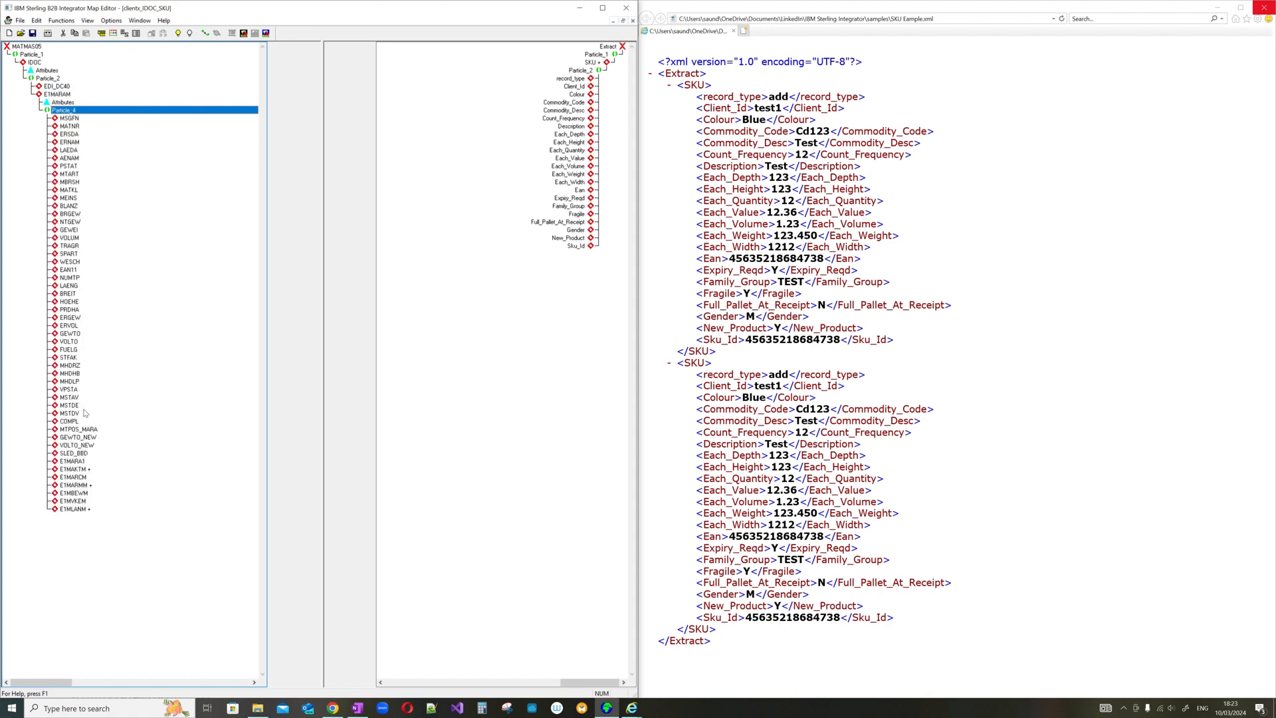
{"action": "double_click", "coordinate": [74, 510]}
{"action": "left_click", "coordinate": [92, 527]}
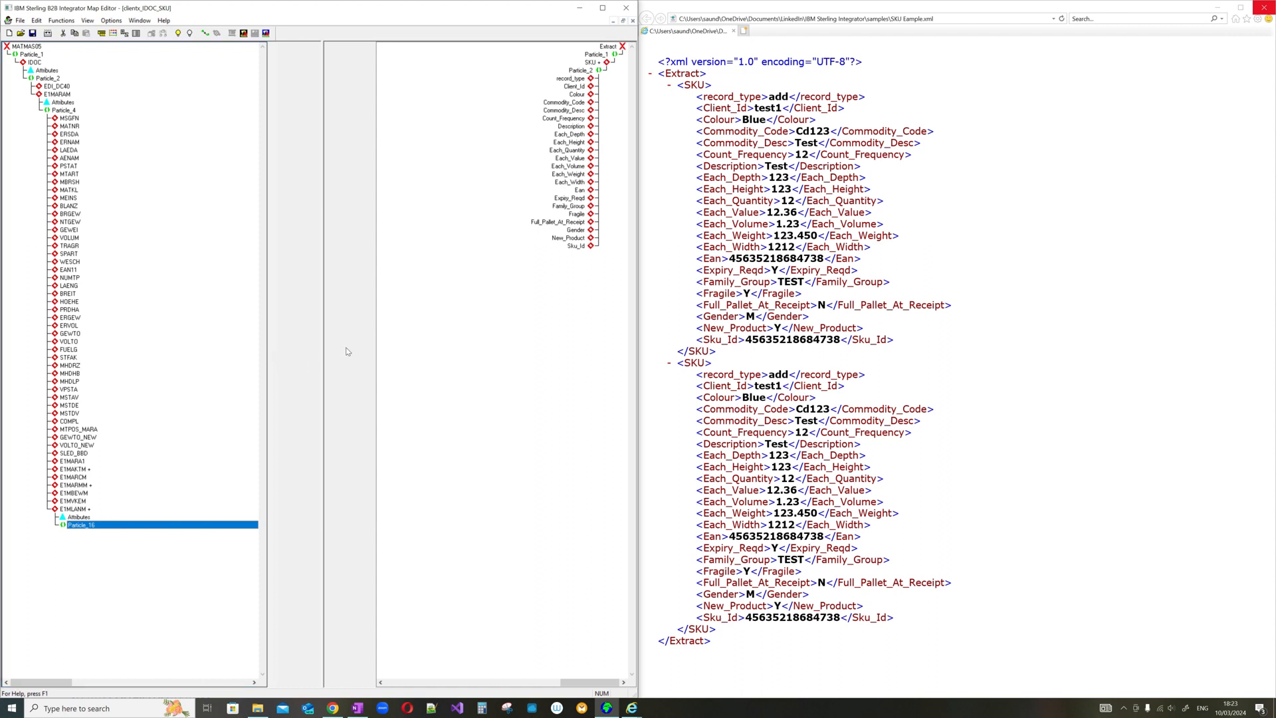
Expand Sku_Id in the output tree, and E1MBEWM with its Particle_14, MSTDE and MATNR in the input tree.
{"action": "left_click", "coordinate": [576, 247]}
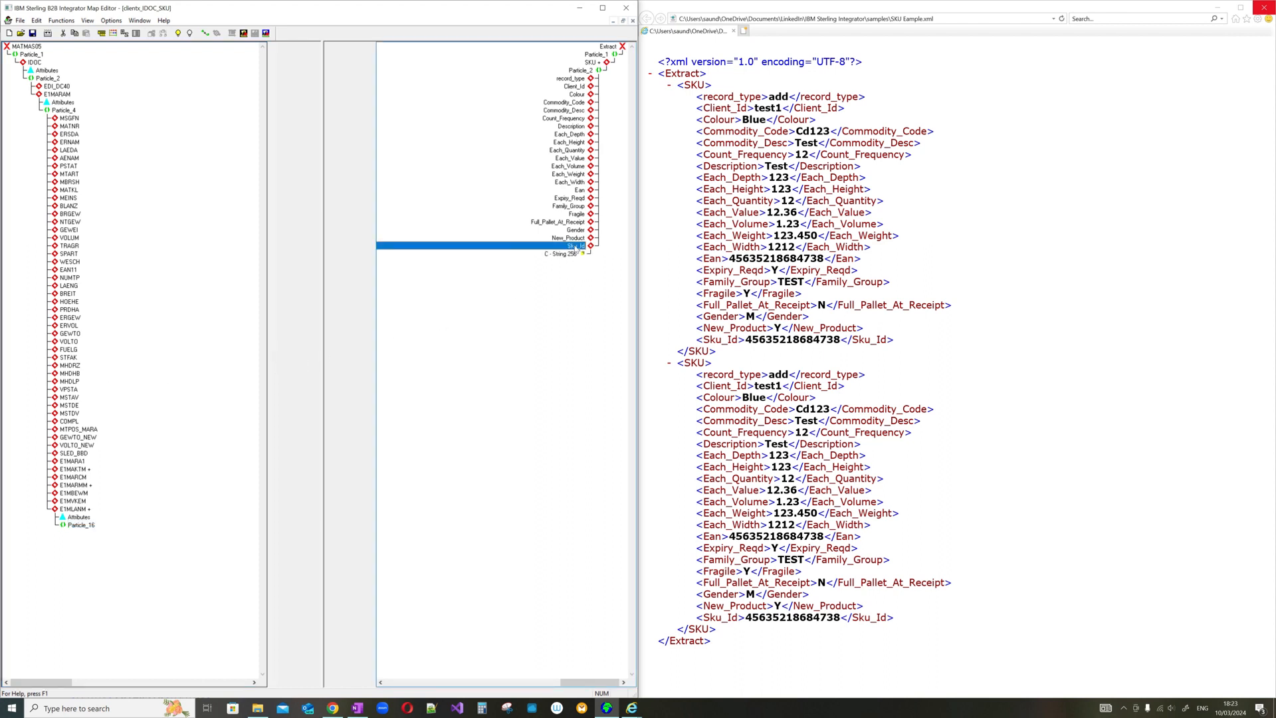
{"action": "left_click", "coordinate": [82, 494]}
{"action": "double_click", "coordinate": [81, 509]}
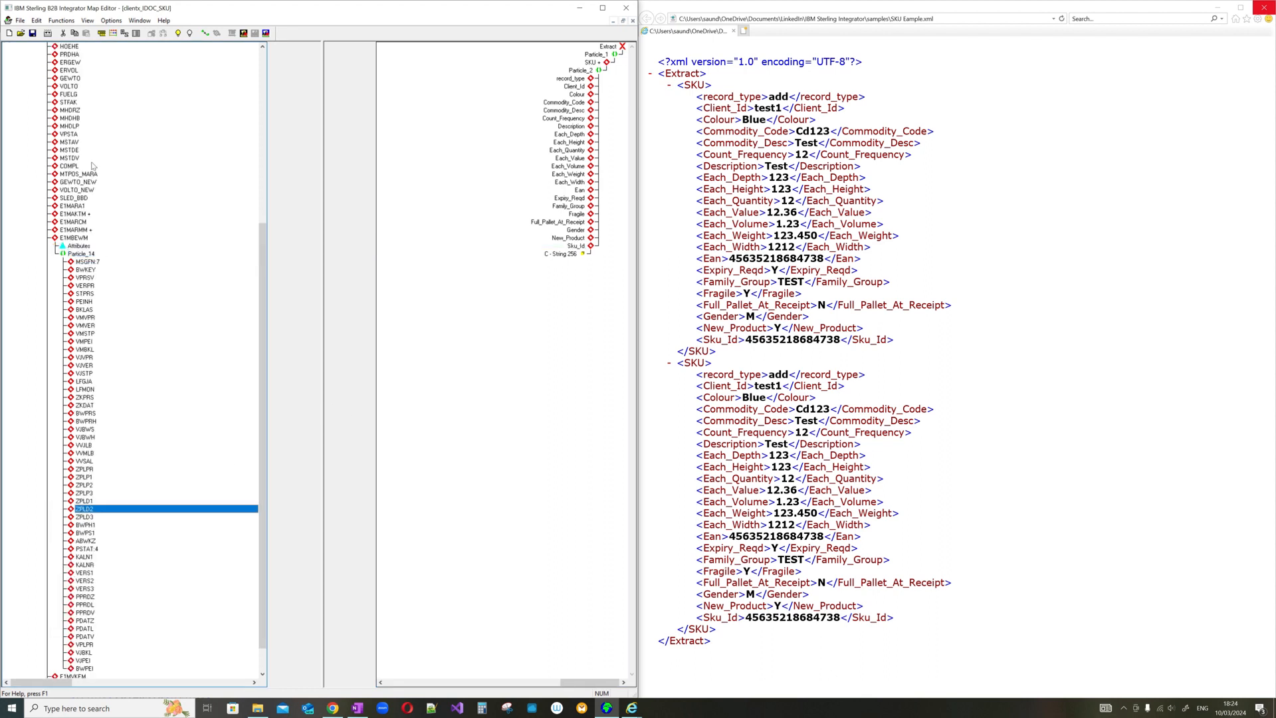
{"action": "double_click", "coordinate": [70, 149]}
{"action": "scroll", "coordinate": [185, 246], "scroll_direction": "up", "scroll_amount": 10}
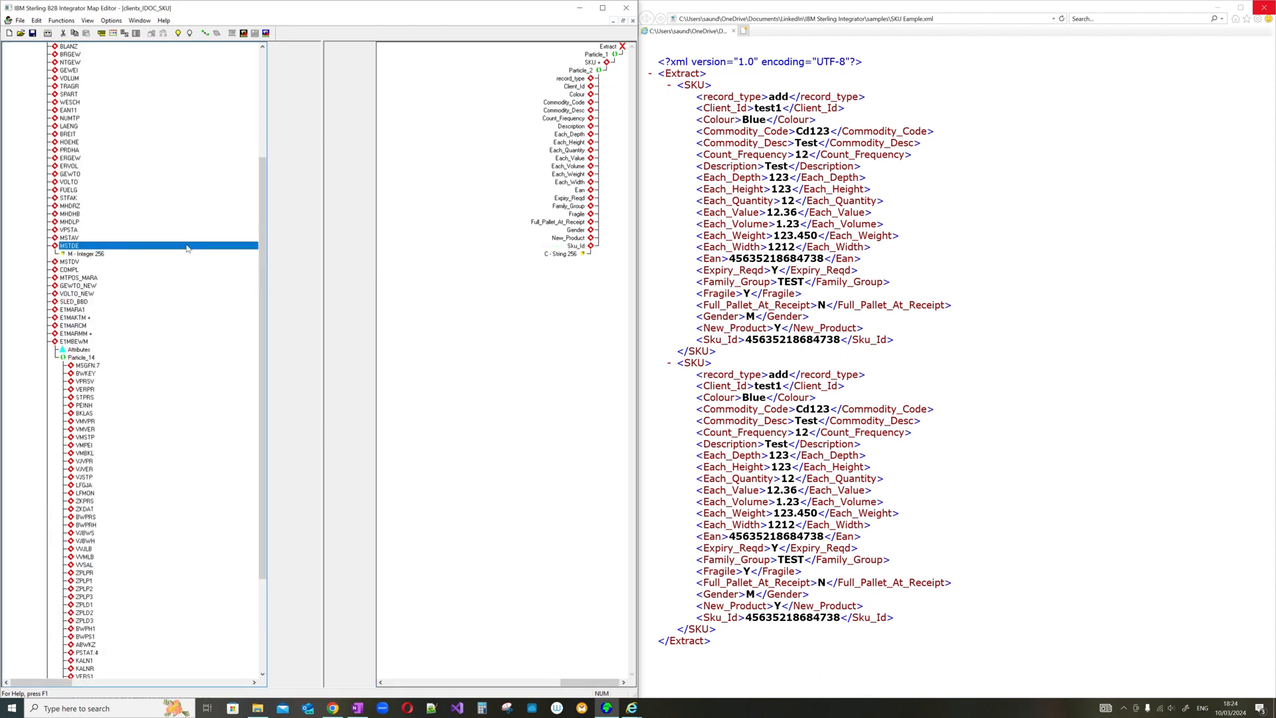
{"action": "scroll", "coordinate": [185, 245], "scroll_direction": "up", "scroll_amount": 1}
{"action": "double_click", "coordinate": [83, 128]}
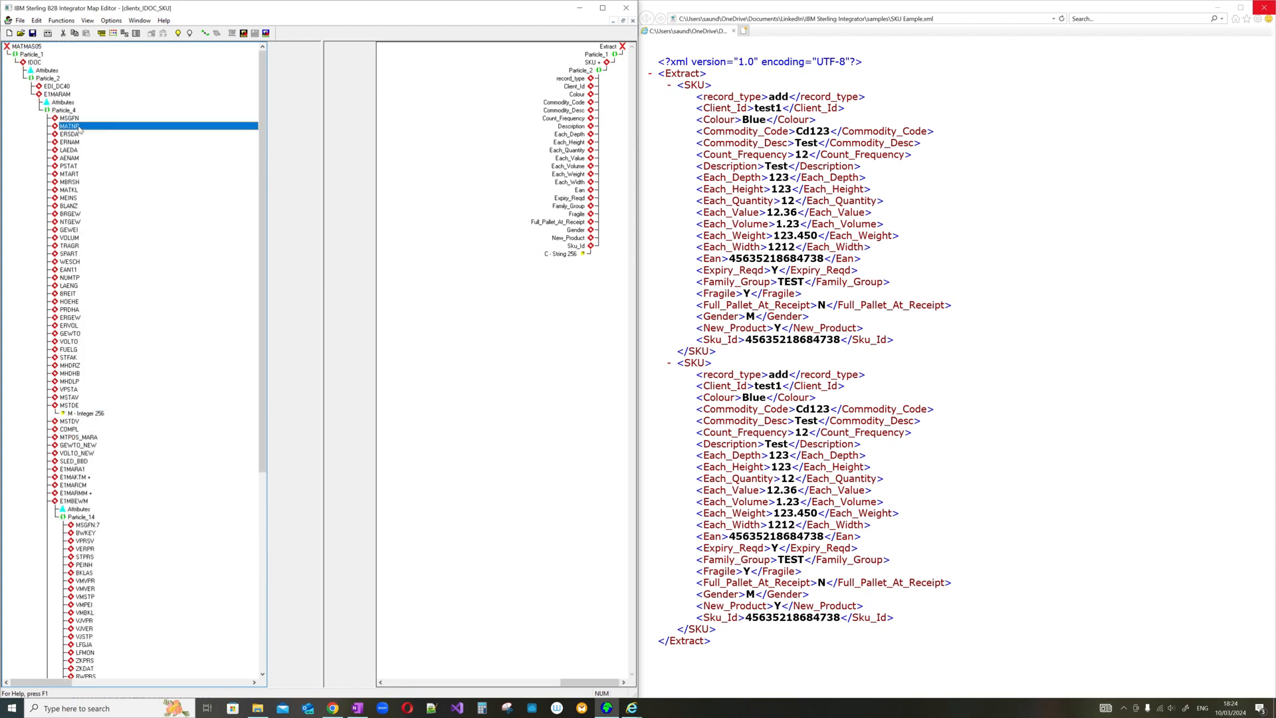
Try to link the data element of MATNR in the input to the data element of Sku_Id in the output, declining the link.
{"action": "left_click", "coordinate": [206, 32]}
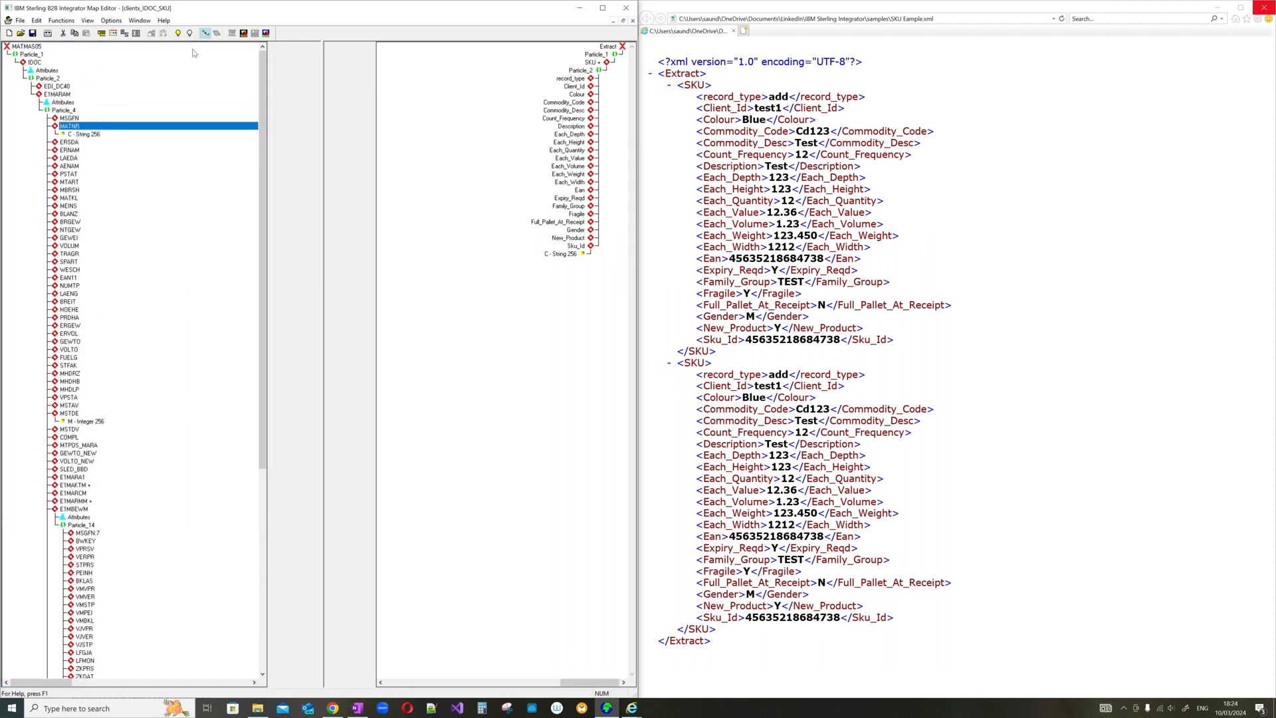
{"action": "left_click", "coordinate": [75, 134]}
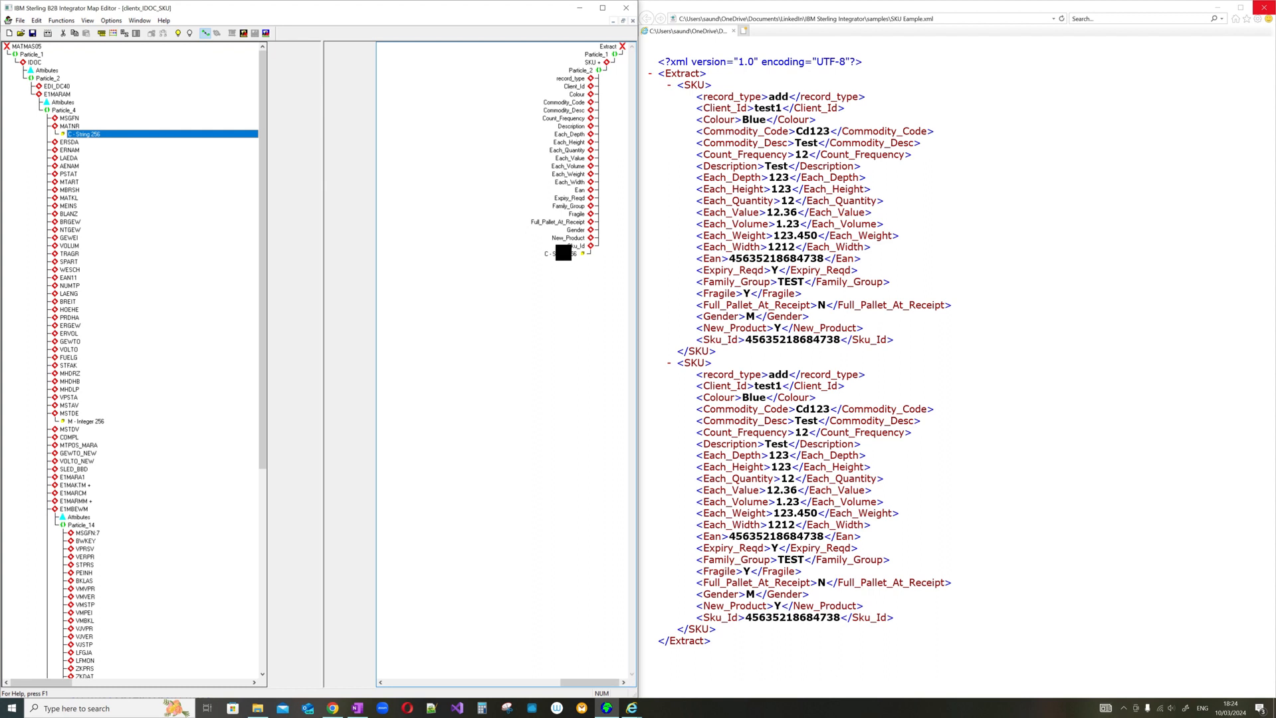
{"action": "left_click", "coordinate": [563, 253]}
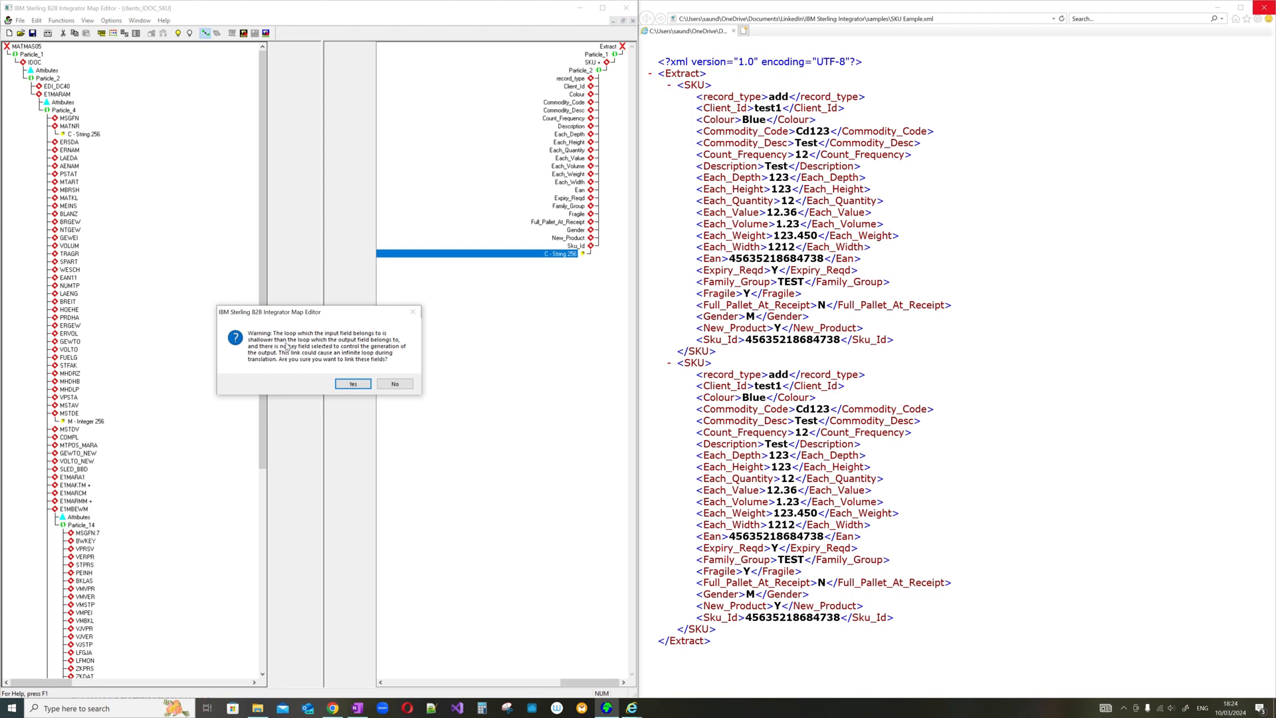
{"action": "left_click", "coordinate": [403, 384]}
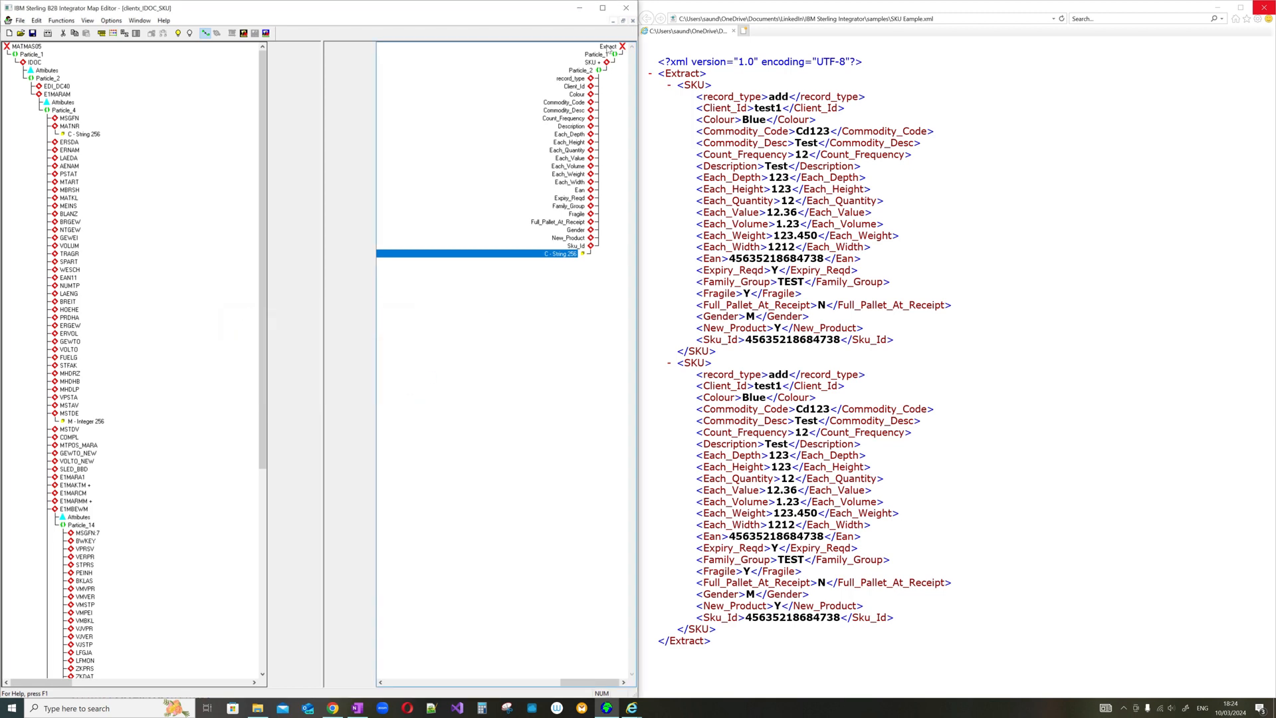
{"action": "left_click", "coordinate": [600, 61]}
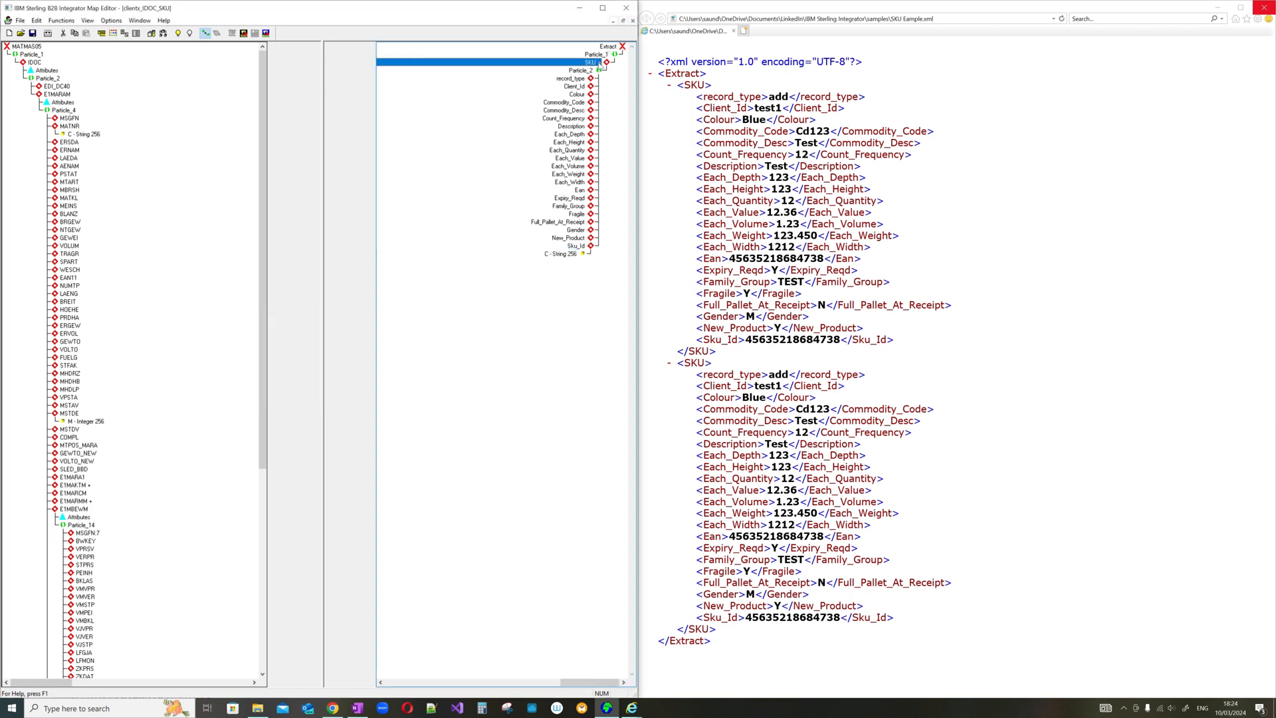
{"action": "left_click", "coordinate": [595, 71]}
{"action": "left_click", "coordinate": [581, 254]}
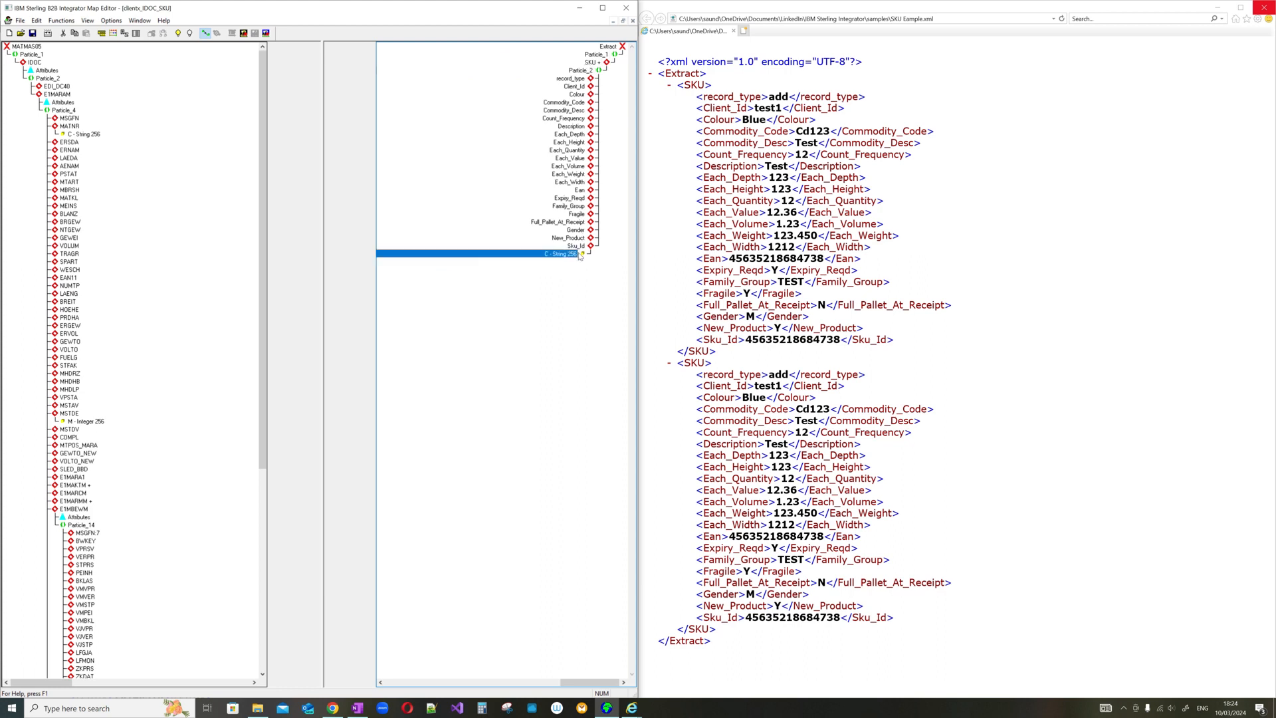
{"action": "left_click", "coordinate": [408, 385]}
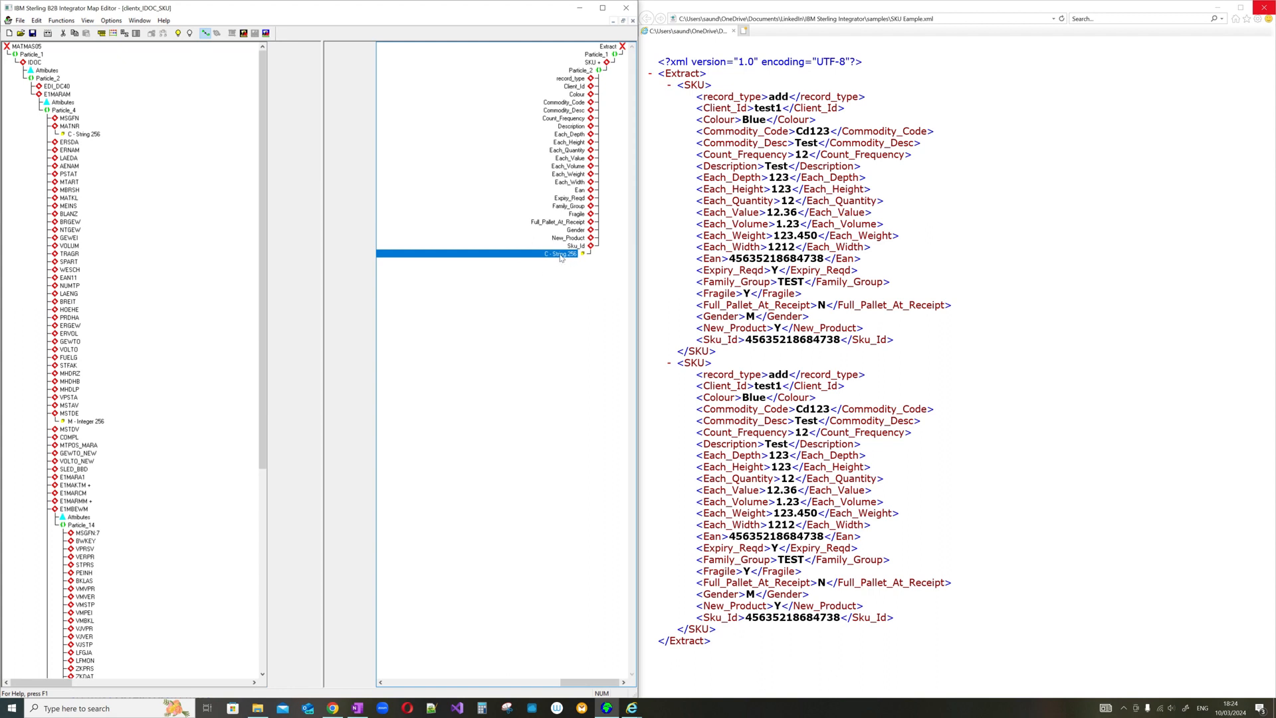
{"action": "left_click", "coordinate": [205, 33]}
Collapse MATNR, MSTDE, E1MBEWM and E1MLANM in the input tree.
{"action": "double_click", "coordinate": [75, 127]}
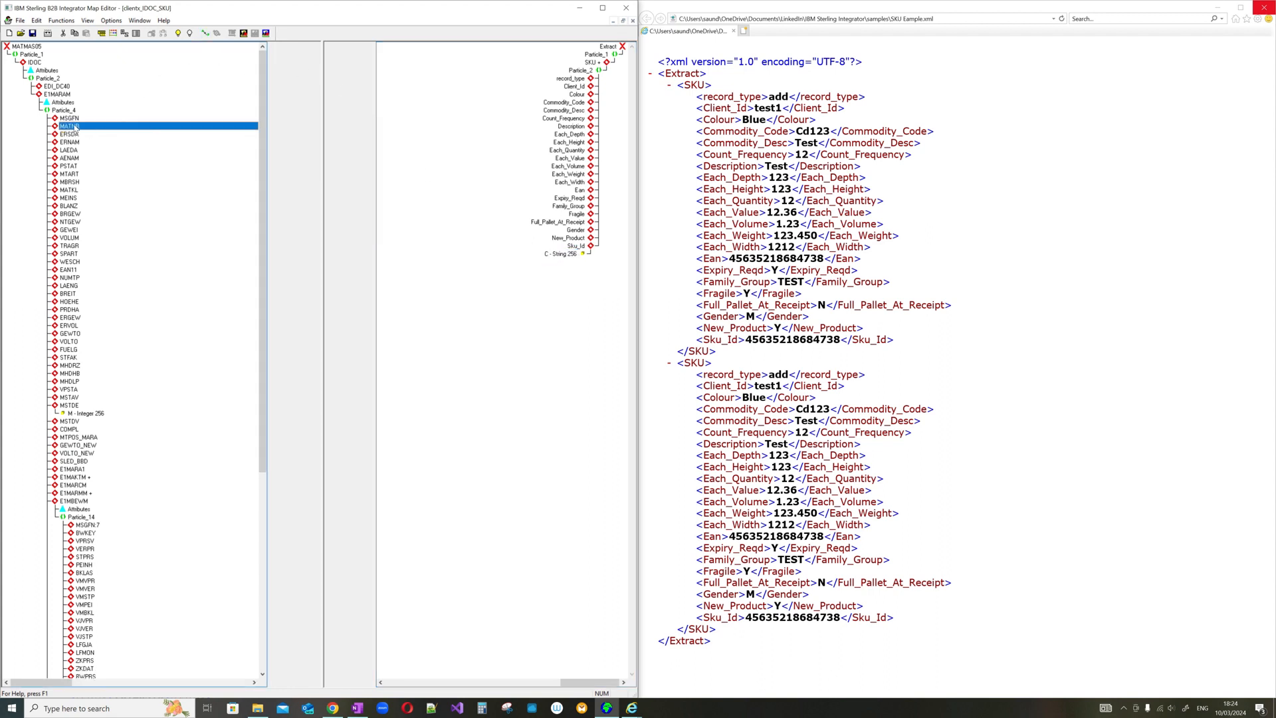
{"action": "double_click", "coordinate": [75, 405]}
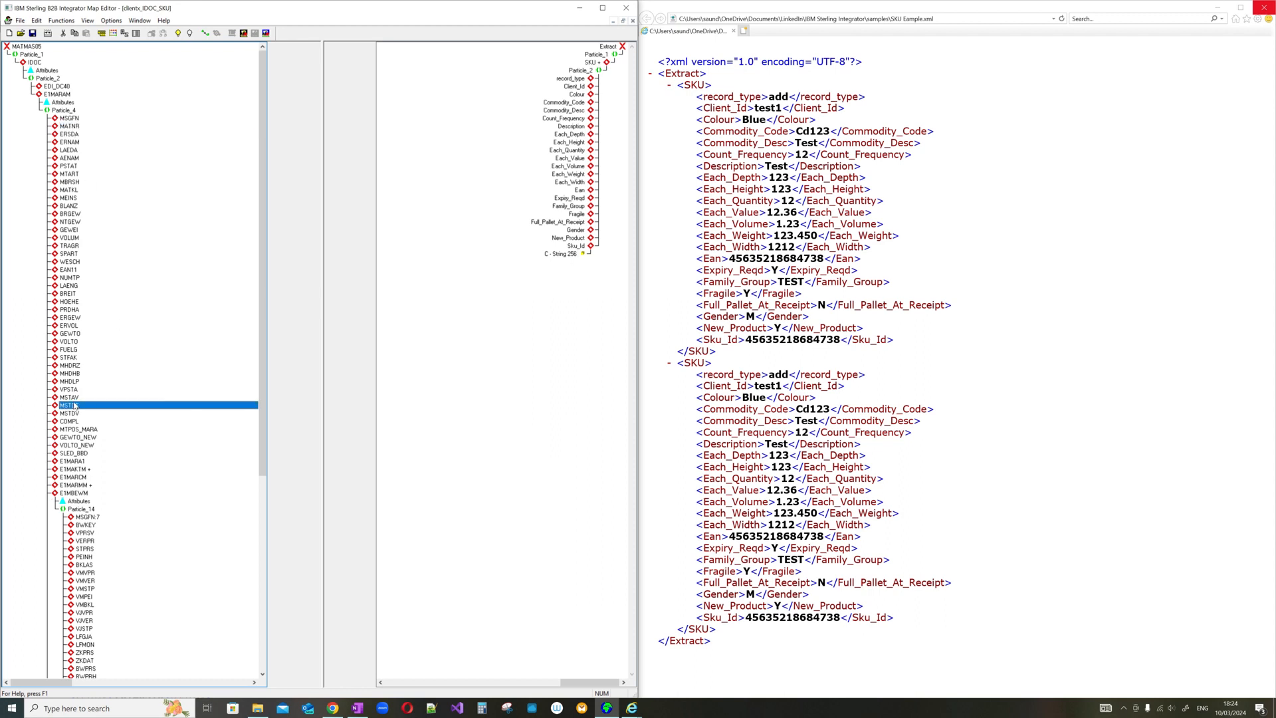
{"action": "double_click", "coordinate": [73, 494]}
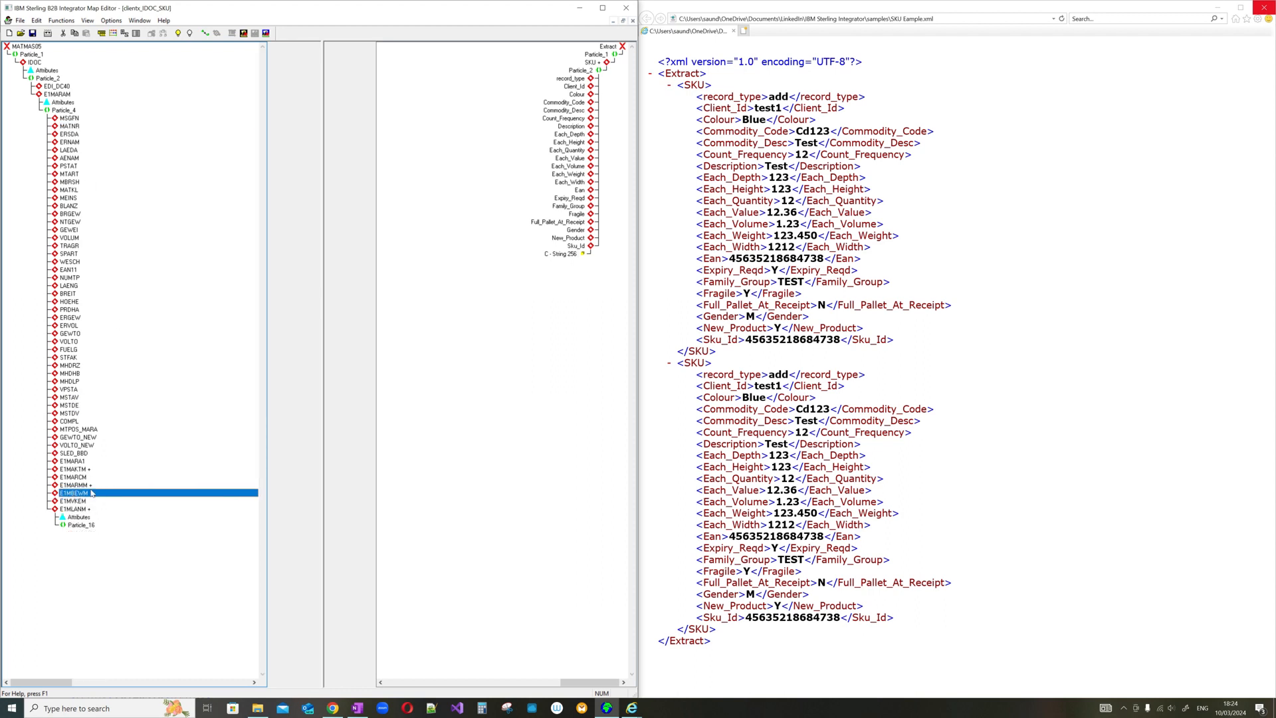
{"action": "double_click", "coordinate": [79, 510]}
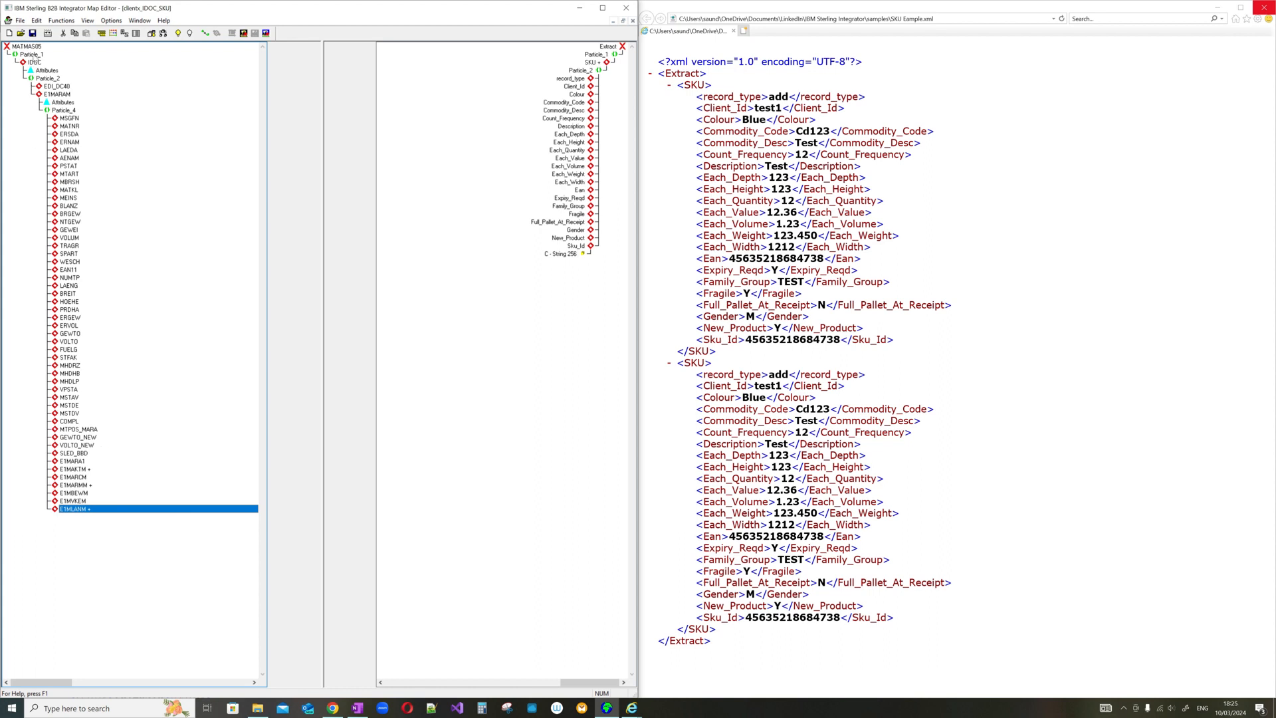
Collapse Particle_1 in the input tree, re-expand it down to E1MARAM to review the levels, and collapse IDOC.
{"action": "double_click", "coordinate": [33, 55]}
{"action": "double_click", "coordinate": [39, 56]}
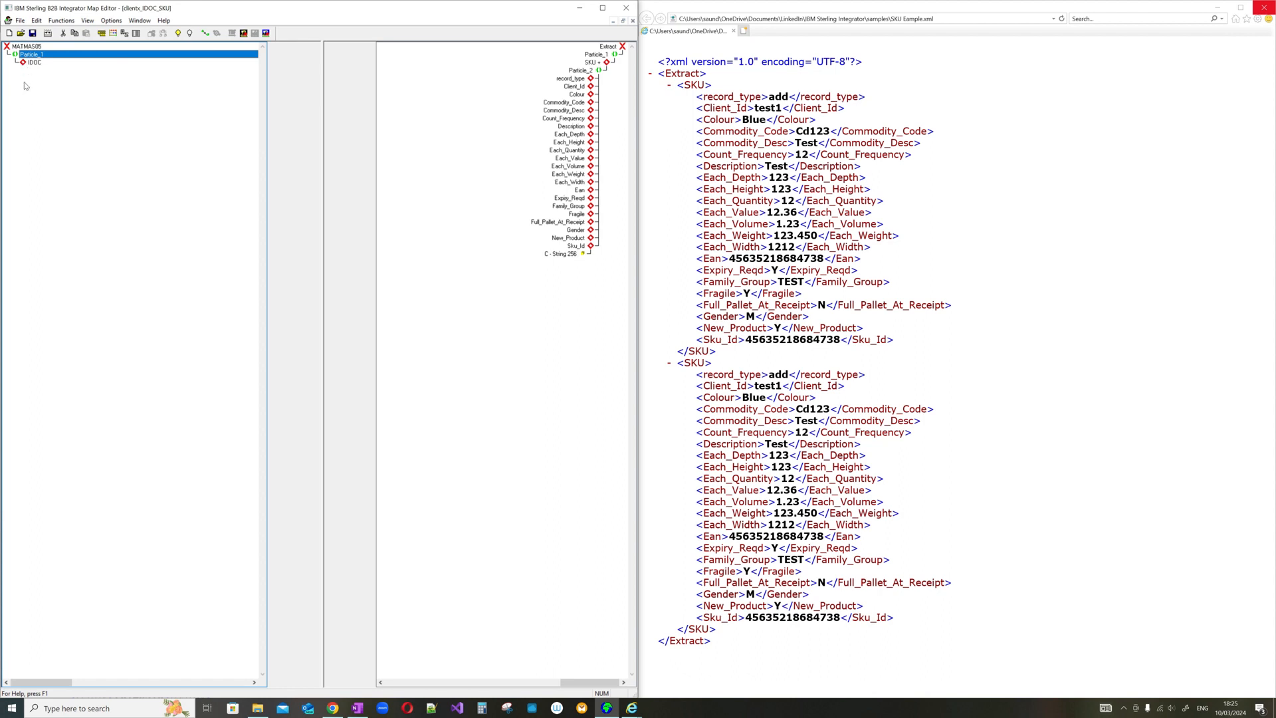
{"action": "double_click", "coordinate": [32, 63]}
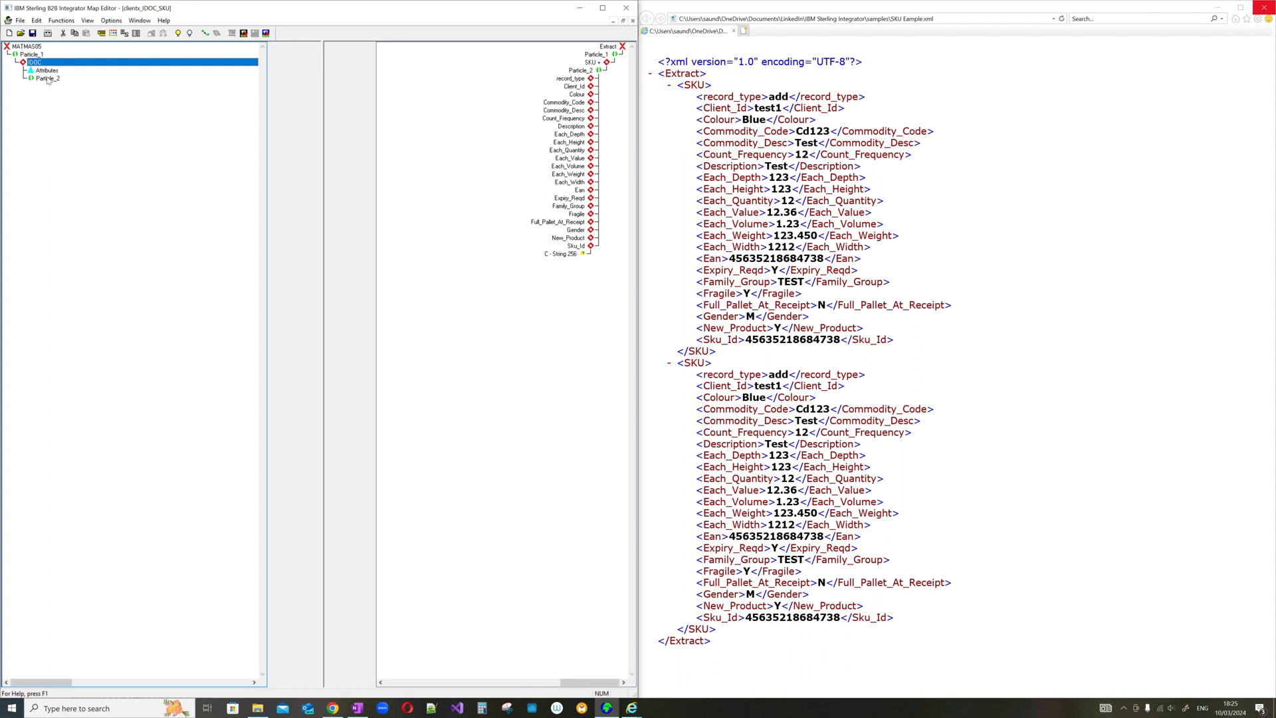
{"action": "double_click", "coordinate": [47, 78]}
{"action": "double_click", "coordinate": [57, 94]}
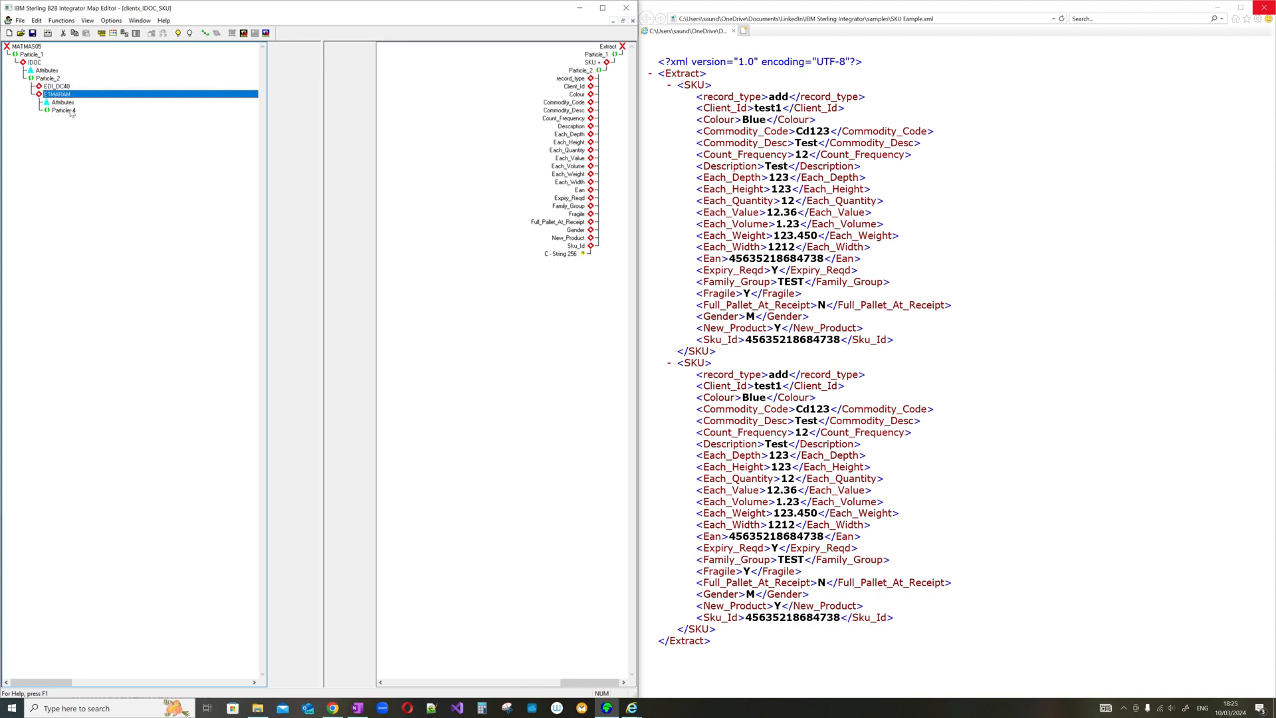
{"action": "double_click", "coordinate": [38, 62]}
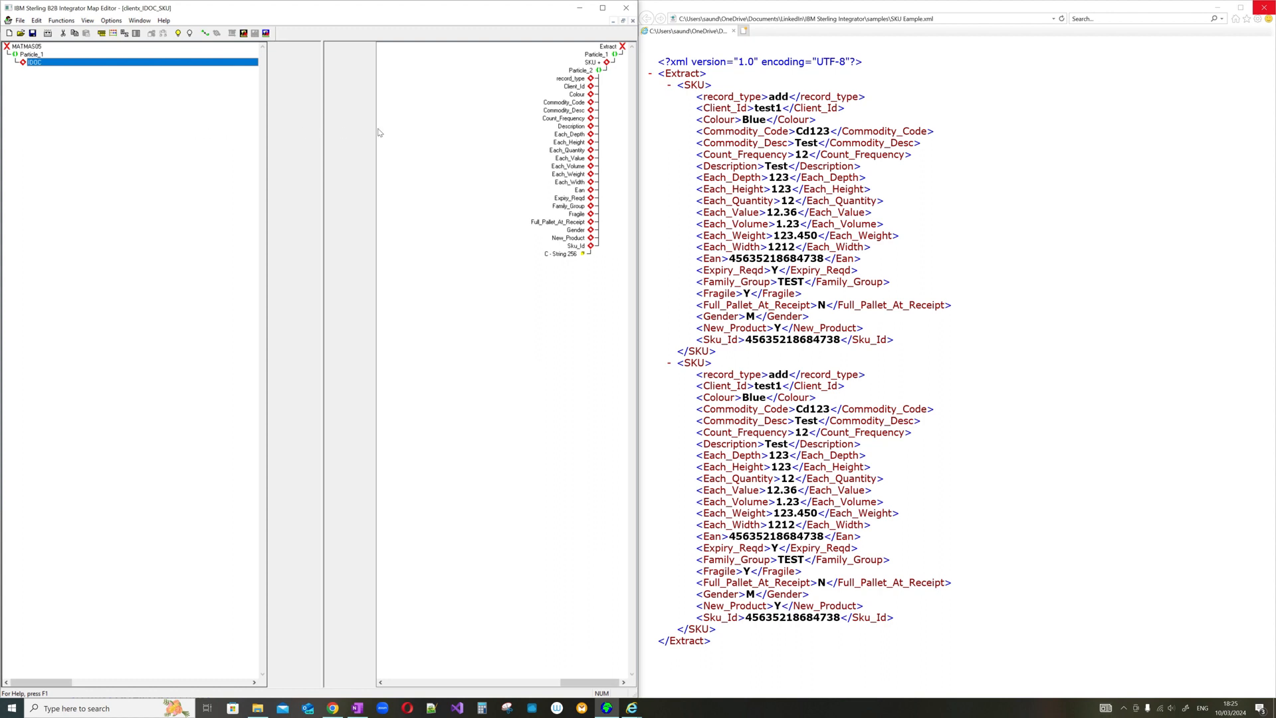
Copy Particle_1, the parent of SKU, from the output tree.
{"action": "left_click", "coordinate": [602, 55]}
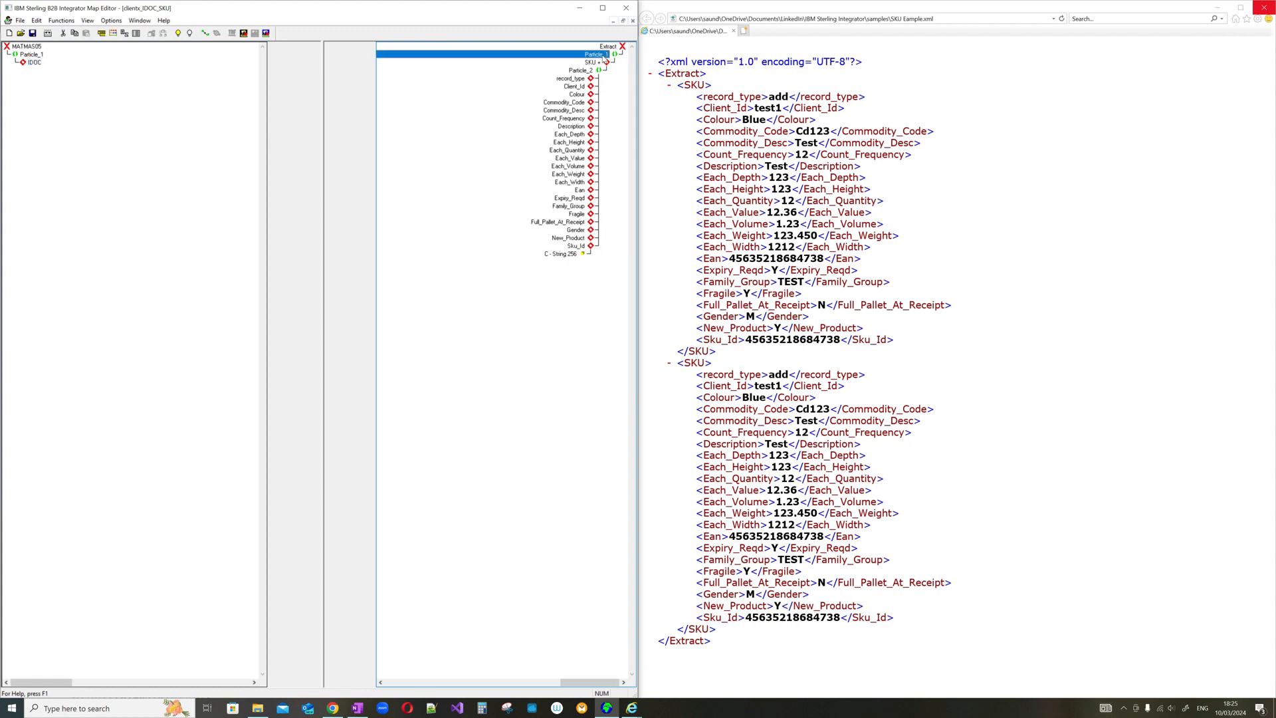
{"action": "right_click", "coordinate": [603, 56]}
{"action": "left_click", "coordinate": [615, 73]}
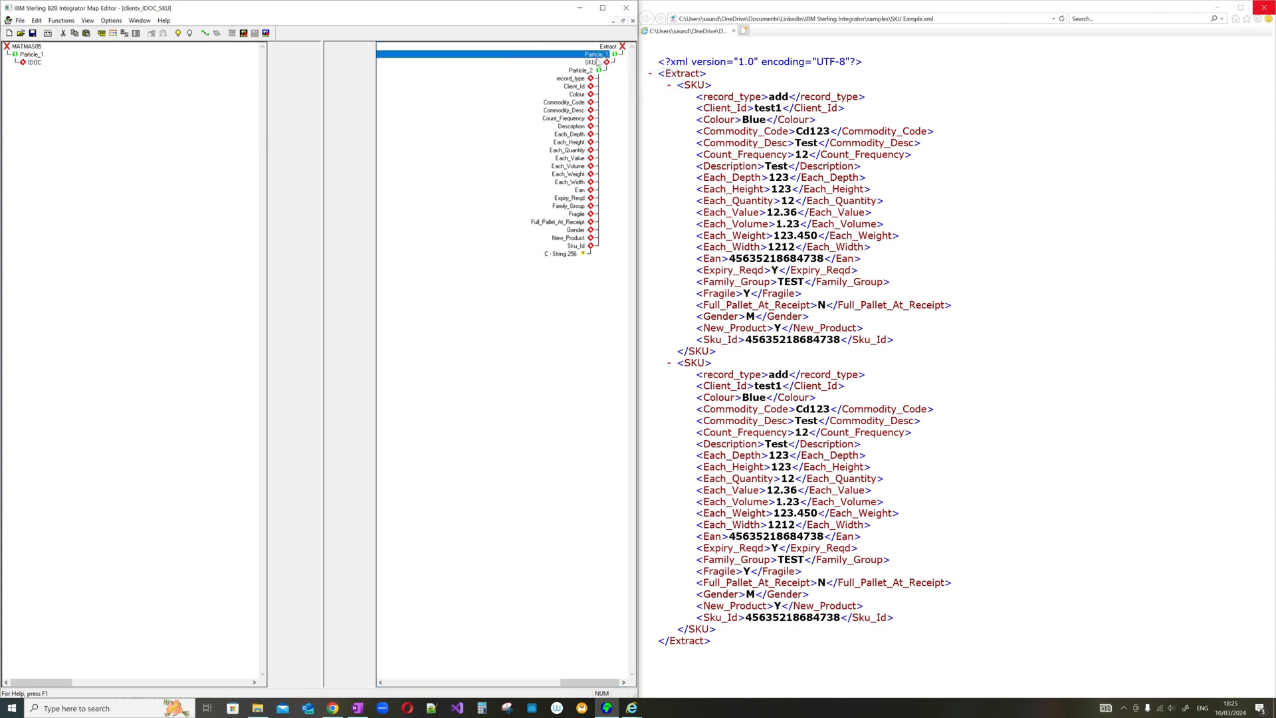
{"action": "left_click", "coordinate": [60, 68]}
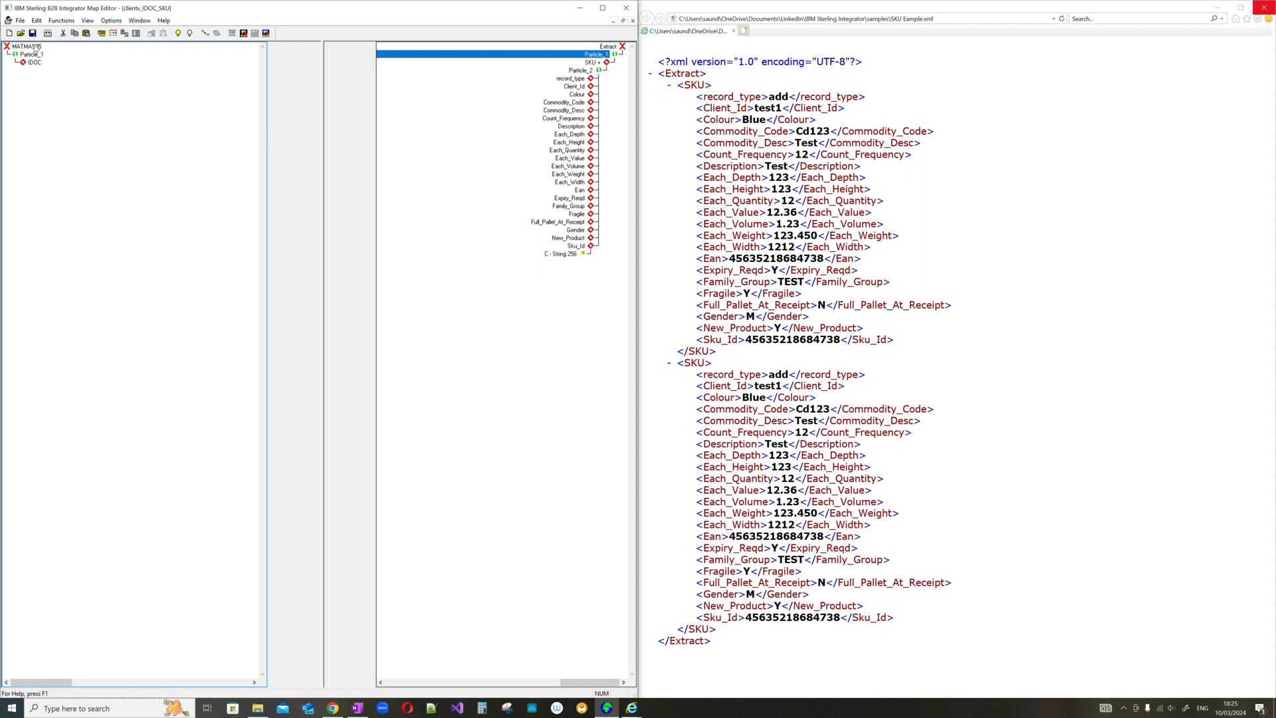
Paste the copied particle under the MATMAS05 root of the input tree, and delete that pasted copy.
{"action": "right_click", "coordinate": [34, 45]}
{"action": "left_click", "coordinate": [58, 72]}
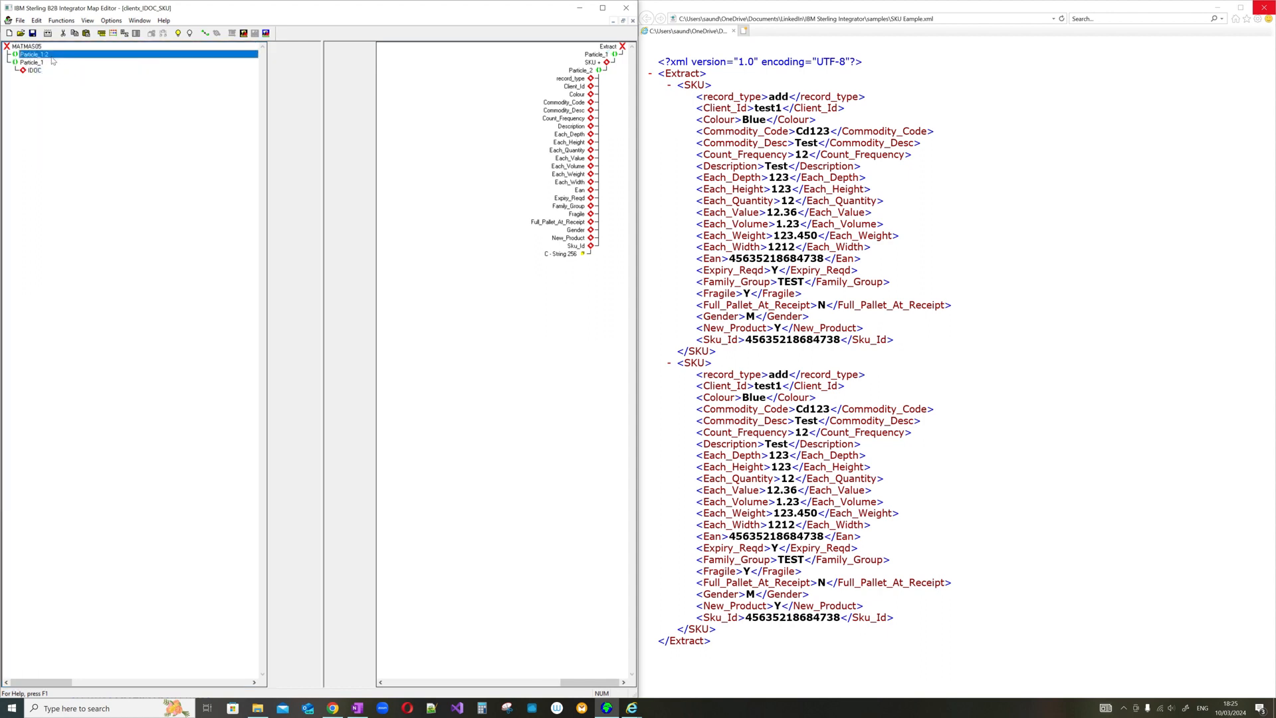
{"action": "key", "text": "Delete"}
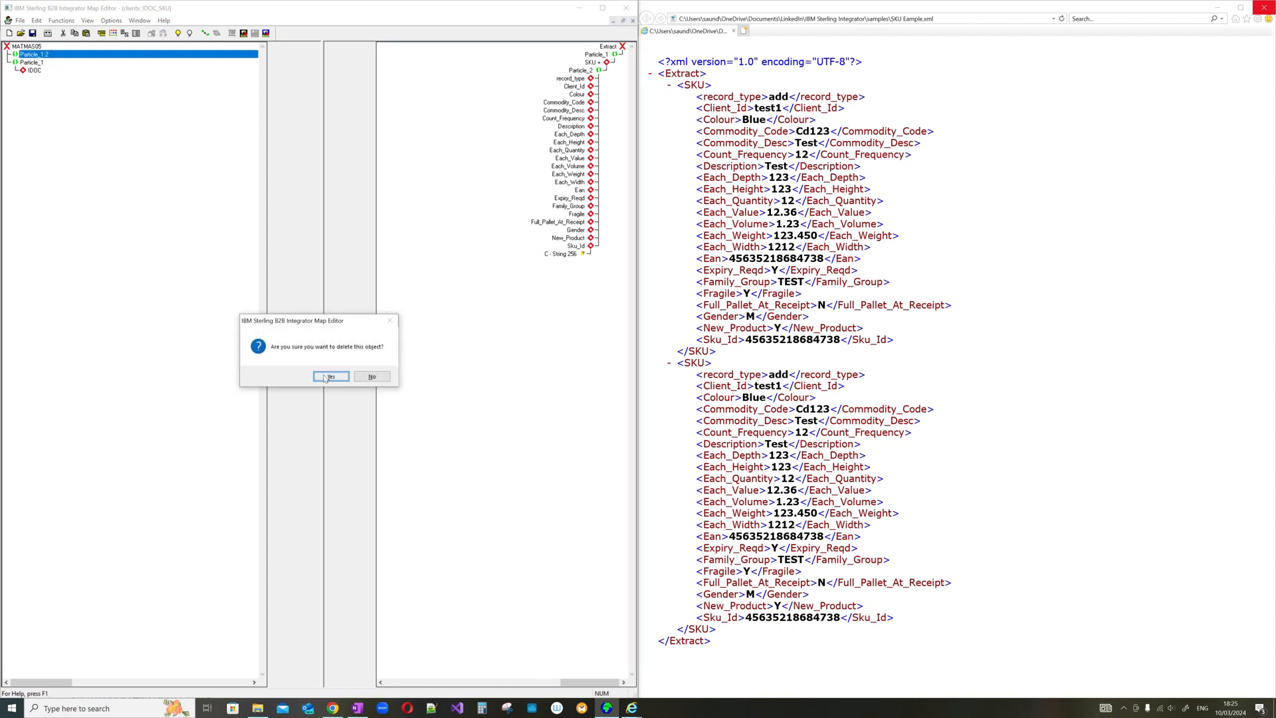
{"action": "left_click", "coordinate": [323, 375]}
Paste the copied particle into the input tree after Particle_1, at the same level.
{"action": "right_click", "coordinate": [33, 62]}
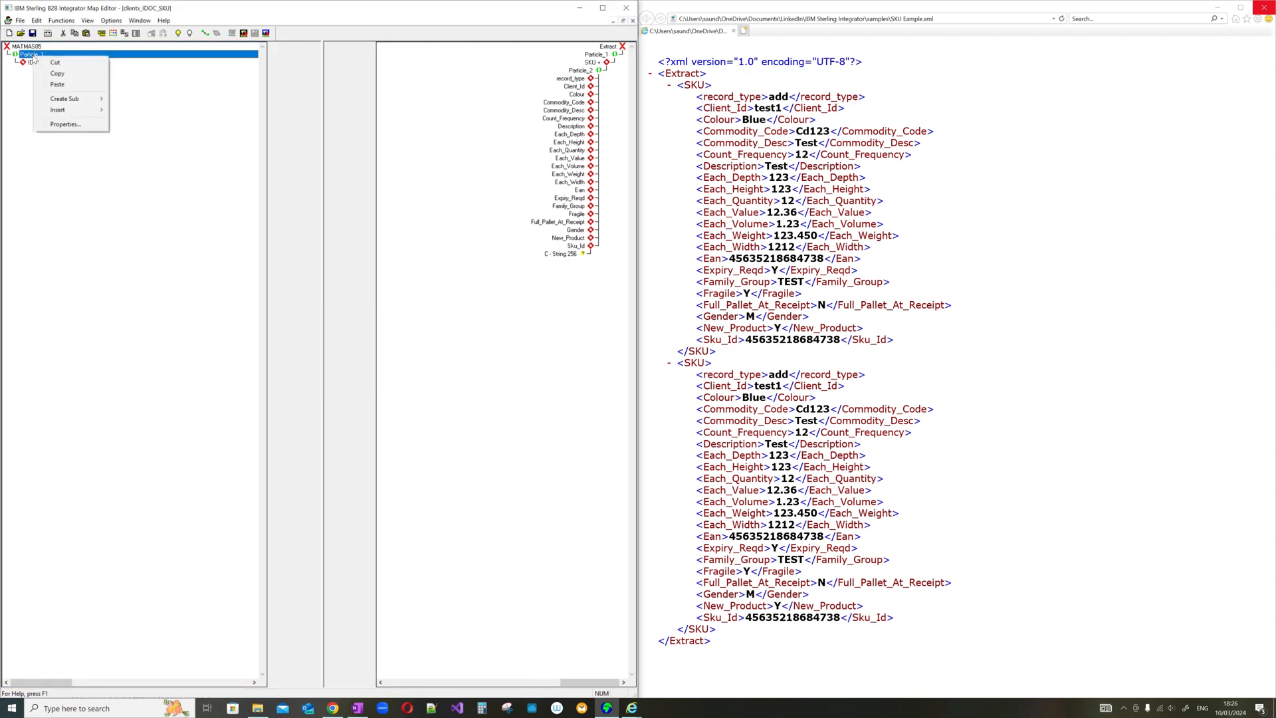
{"action": "left_click", "coordinate": [57, 84]}
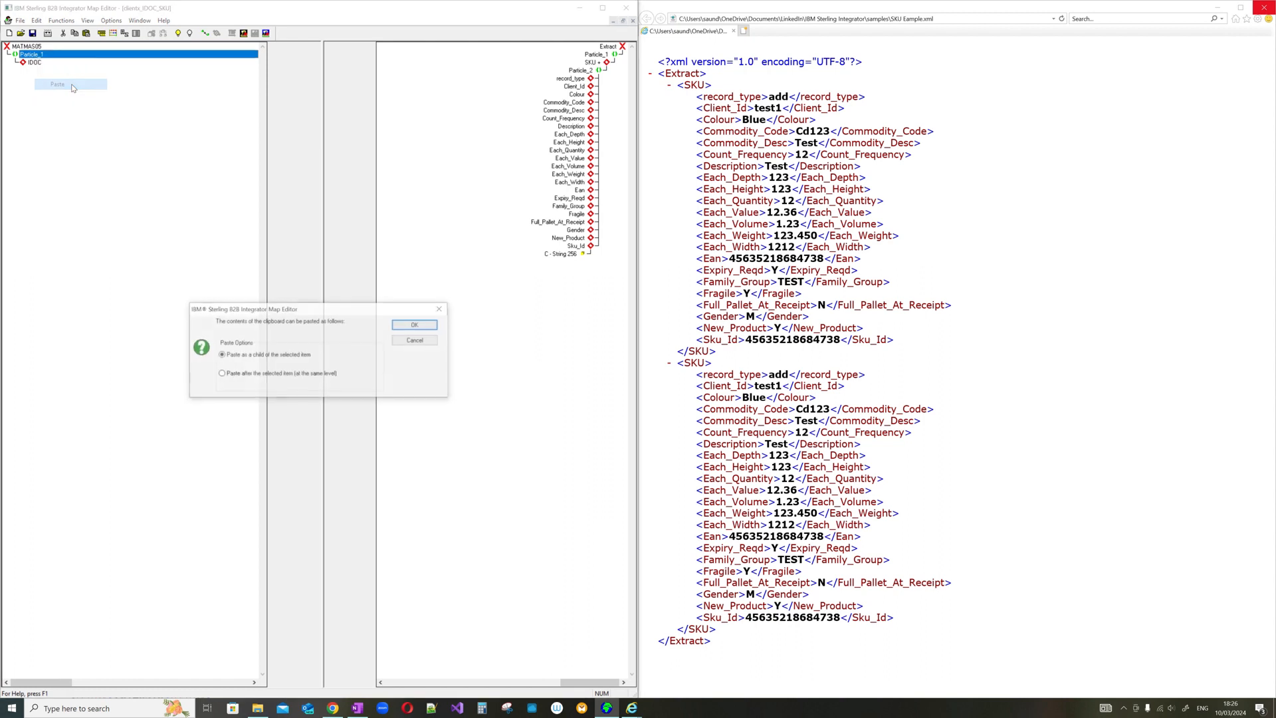
{"action": "left_click", "coordinate": [290, 374]}
{"action": "left_click", "coordinate": [416, 325]}
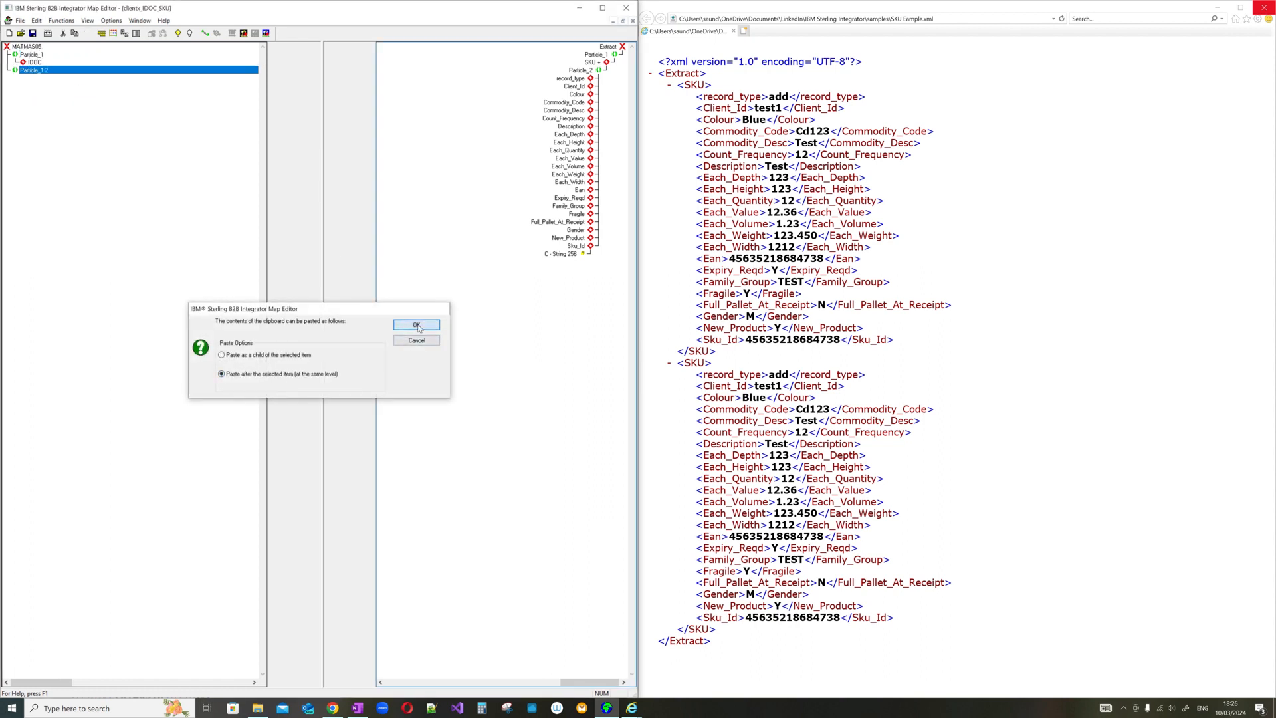
Expand the pasted particle down to the Description field to review its contents, and collapse its SKU element.
{"action": "double_click", "coordinate": [46, 71]}
{"action": "double_click", "coordinate": [52, 86]}
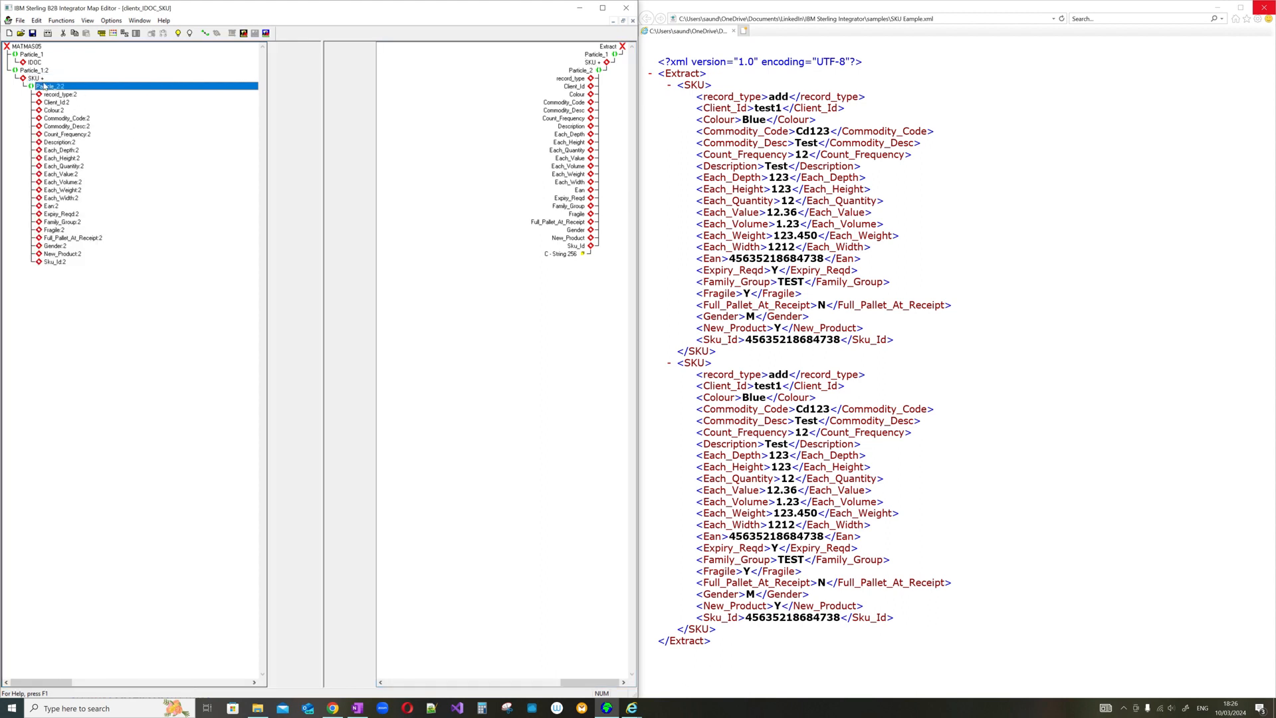
{"action": "double_click", "coordinate": [56, 142]}
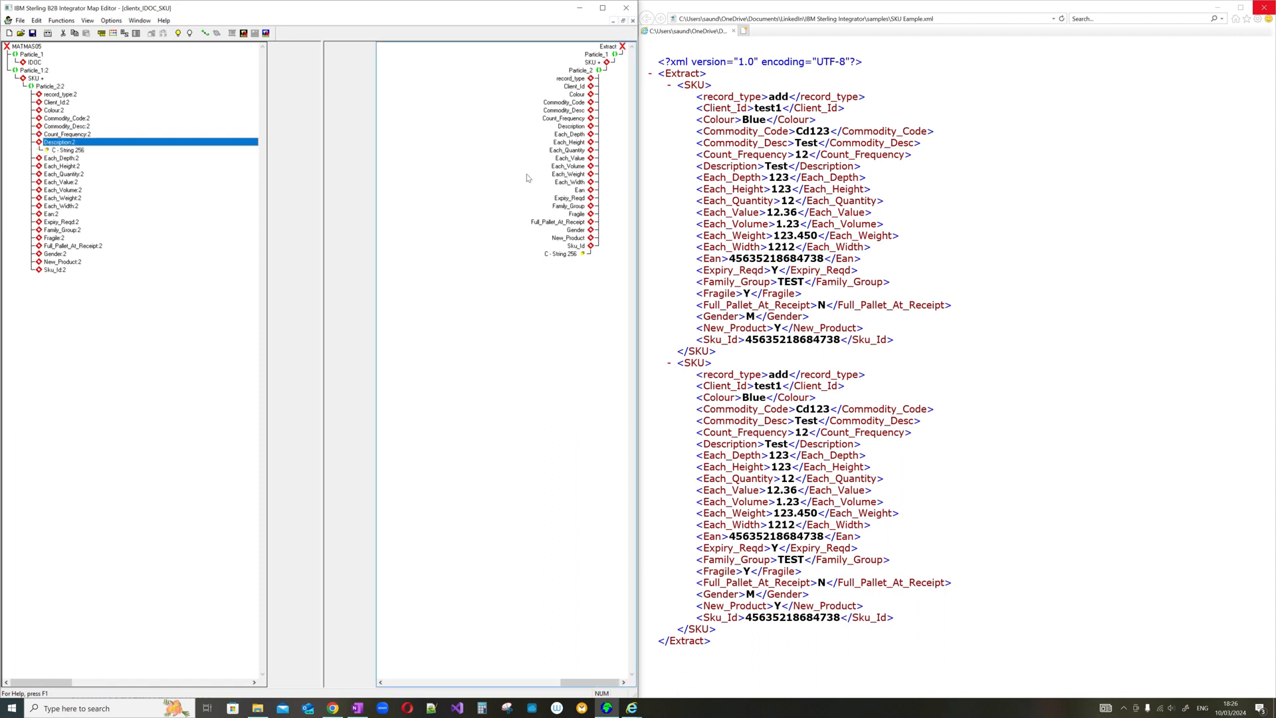
{"action": "double_click", "coordinate": [51, 80]}
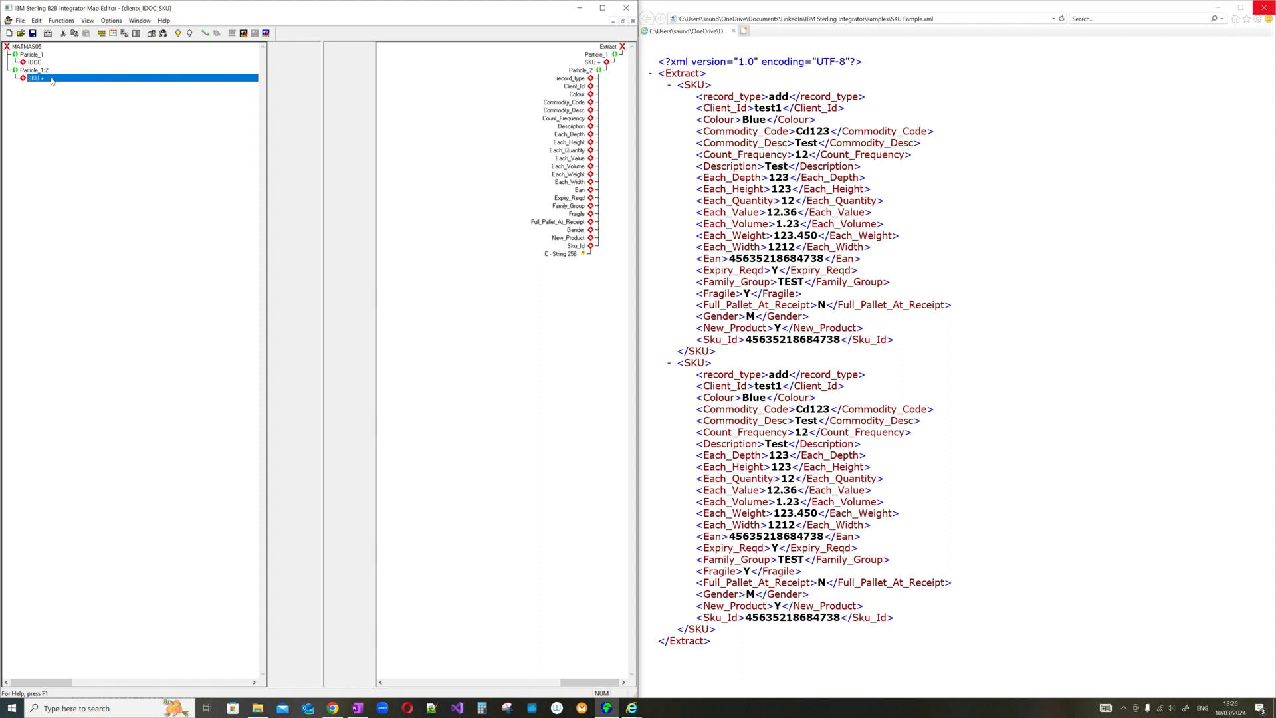
Review the repeating settings of the pasted particle Particle_1:2 and close its properties.
{"action": "right_click", "coordinate": [49, 73]}
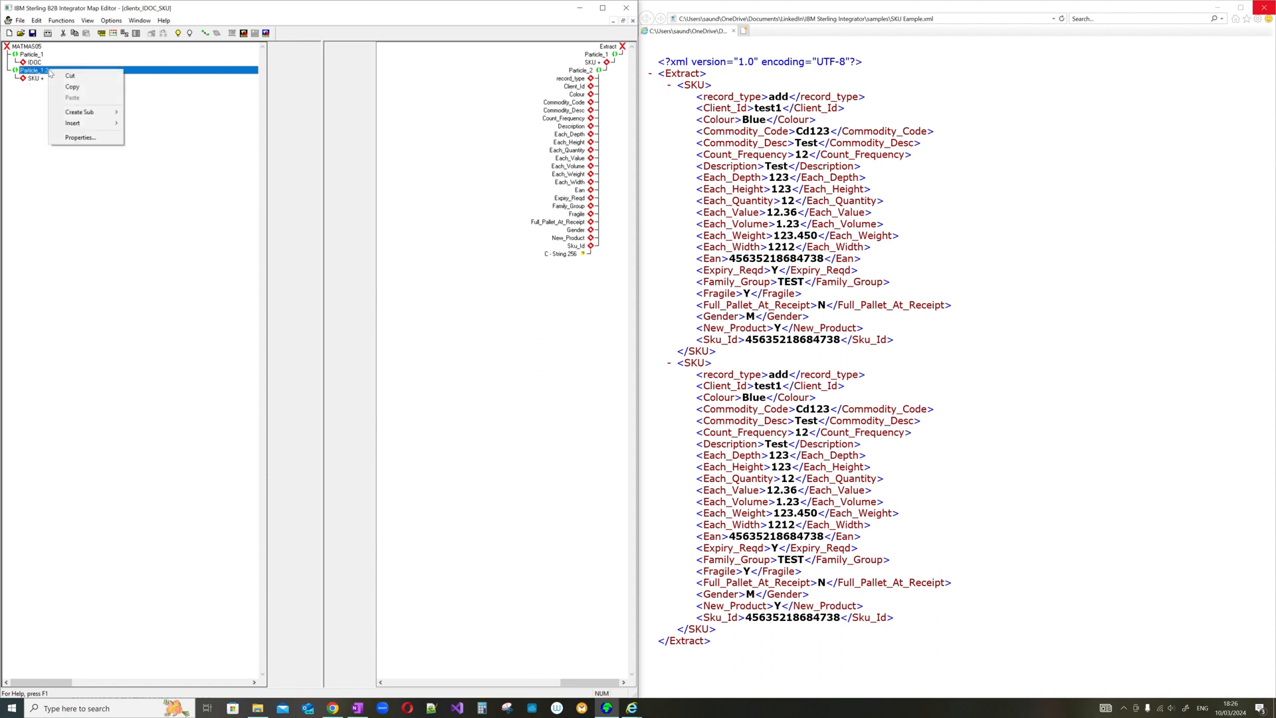
{"action": "left_click", "coordinate": [89, 140]}
{"action": "left_click", "coordinate": [264, 255]}
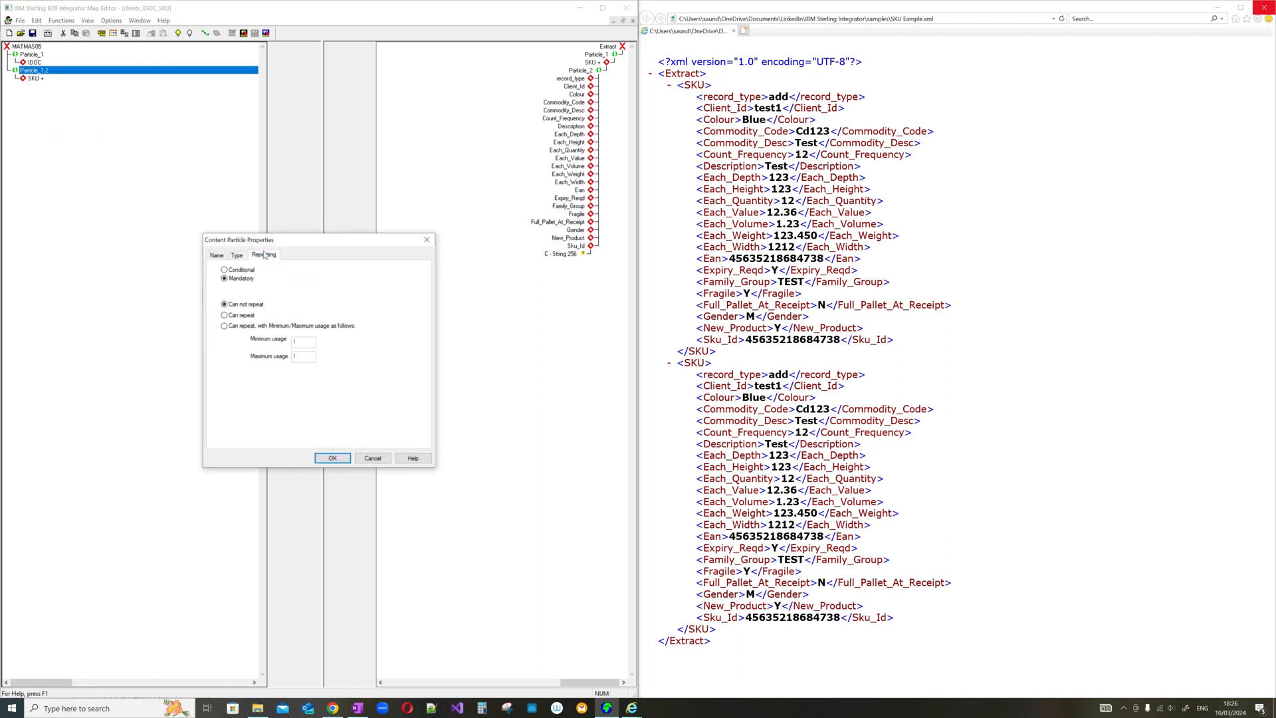
{"action": "left_click_drag", "start_coordinate": [277, 245], "coordinate": [137, 109]}
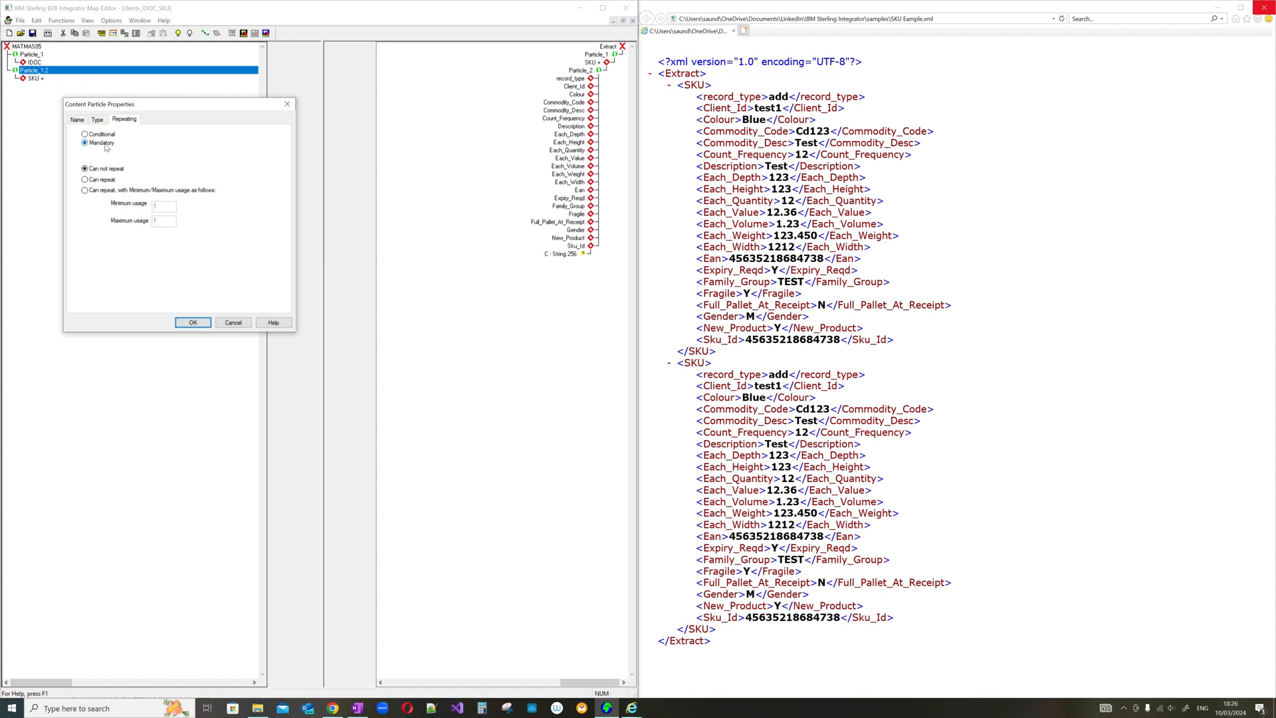
{"action": "left_click", "coordinate": [287, 104]}
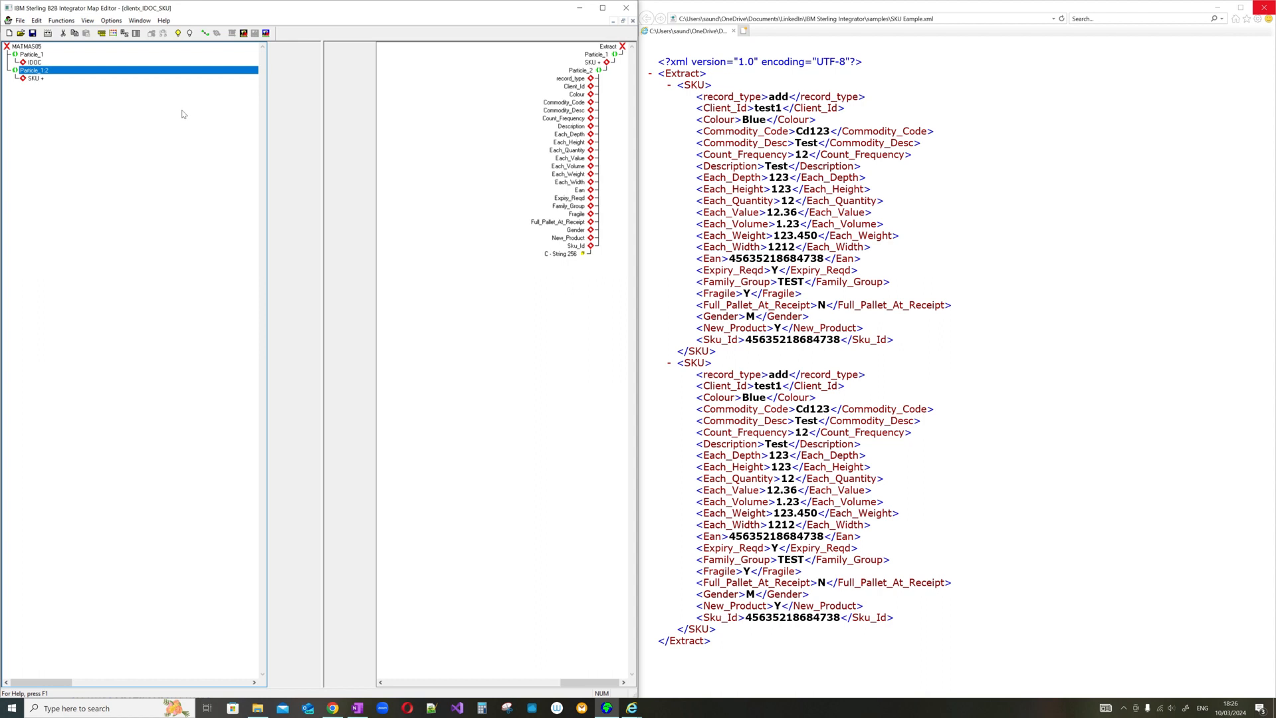
Rename the pasted particle to tmp_Particle_1:2 and make it Conditional.
{"action": "right_click", "coordinate": [41, 71]}
{"action": "left_click", "coordinate": [79, 142]}
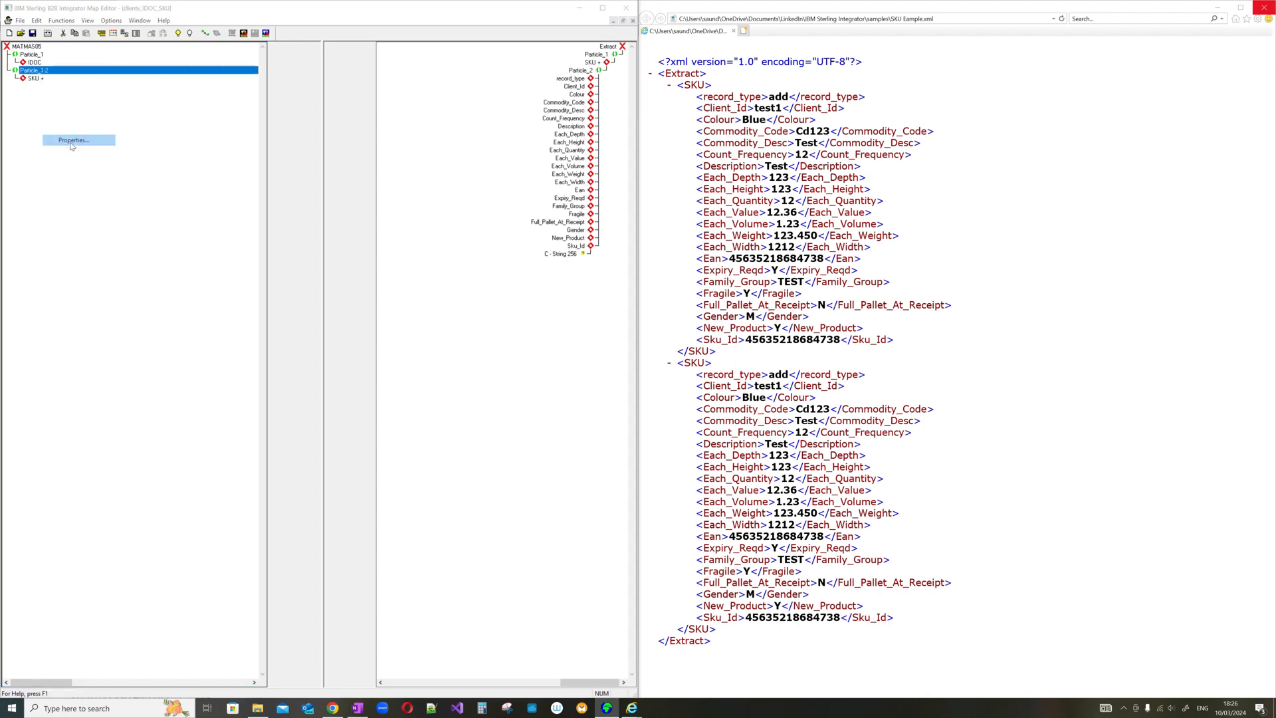
{"action": "left_click", "coordinate": [215, 286]}
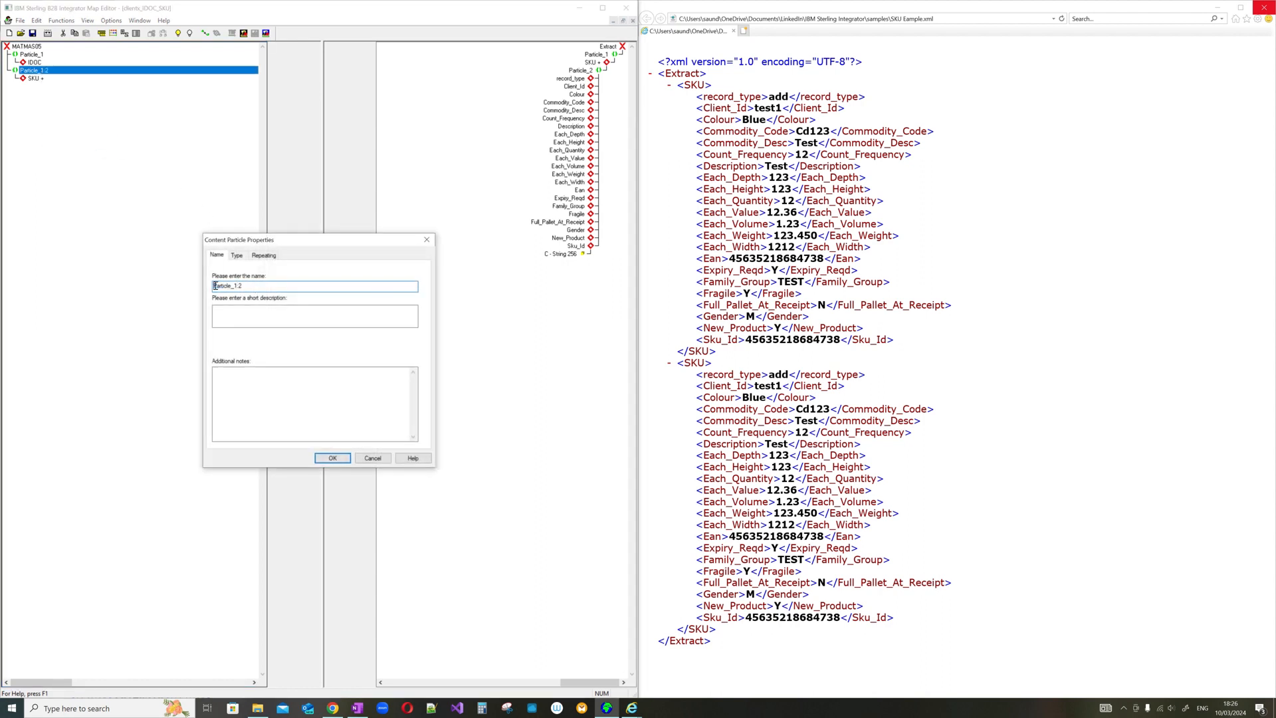
{"action": "type", "text": "tmp_"}
{"action": "left_click_drag", "start_coordinate": [223, 287], "coordinate": [207, 285]}
{"action": "left_click", "coordinate": [263, 256]}
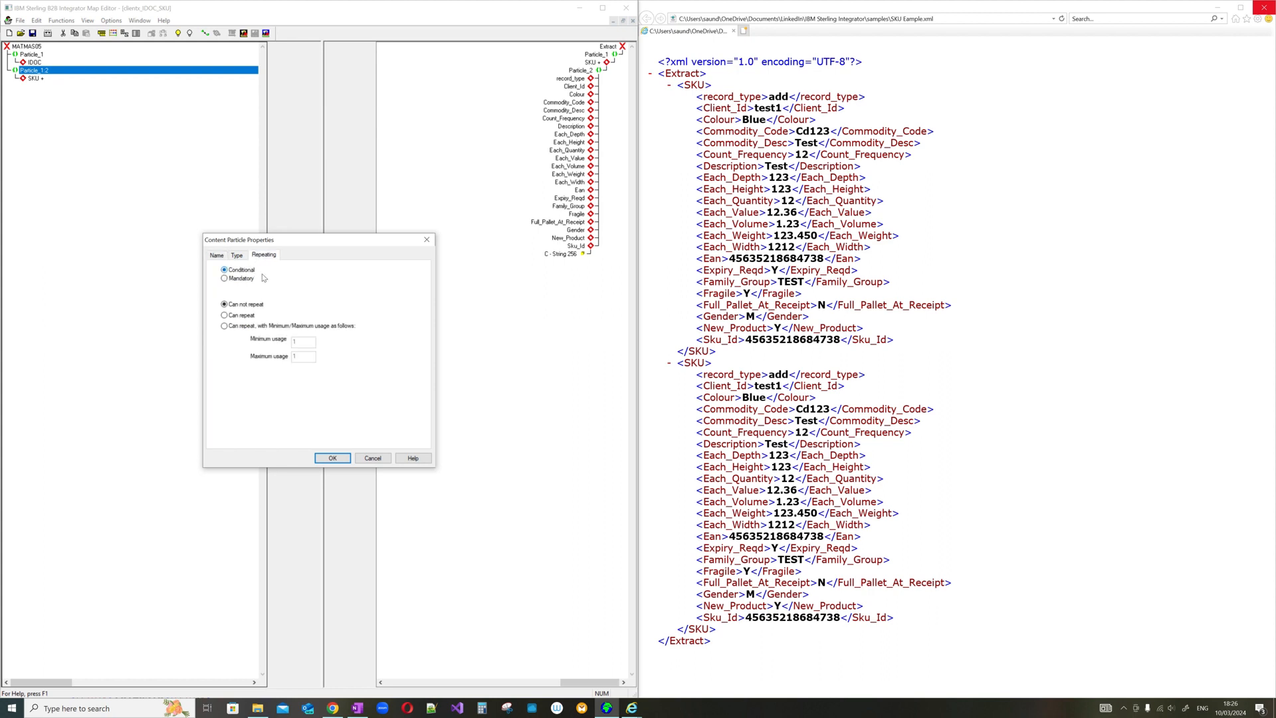
{"action": "left_click", "coordinate": [330, 458]}
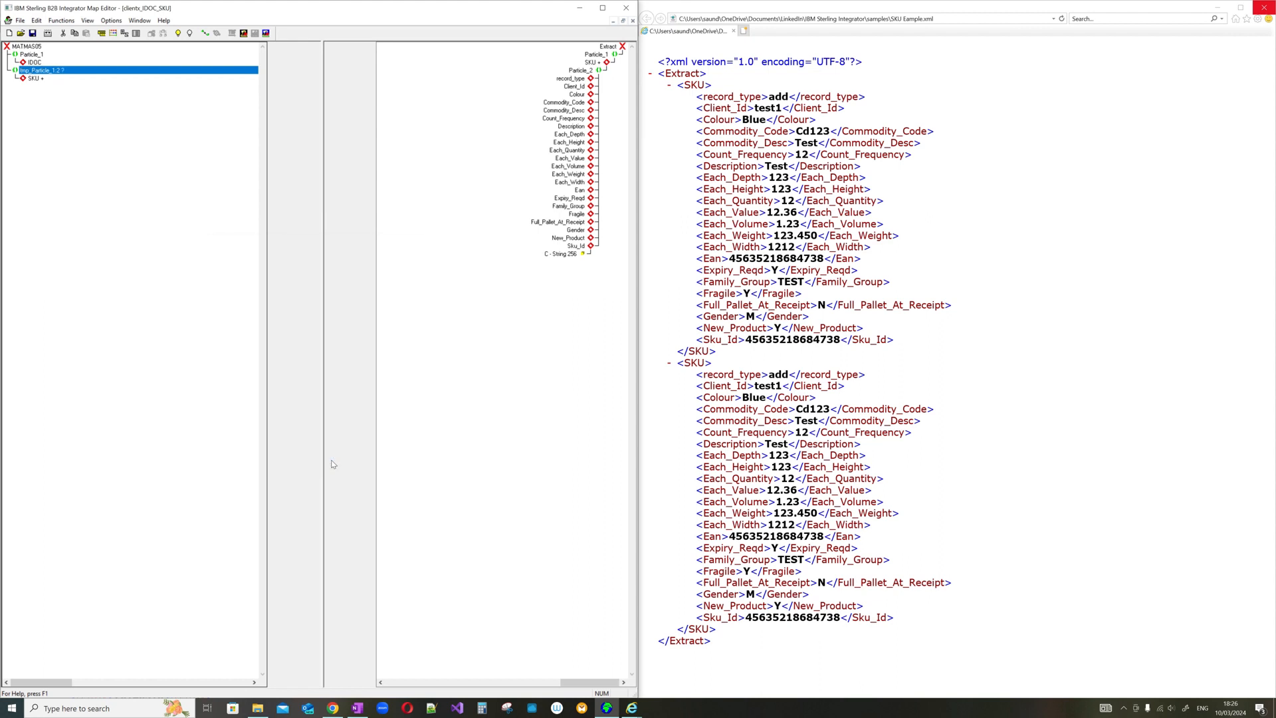
Expand the SKU element under tmp_Particle_1:2 and review its repeating settings.
{"action": "left_click", "coordinate": [37, 63]}
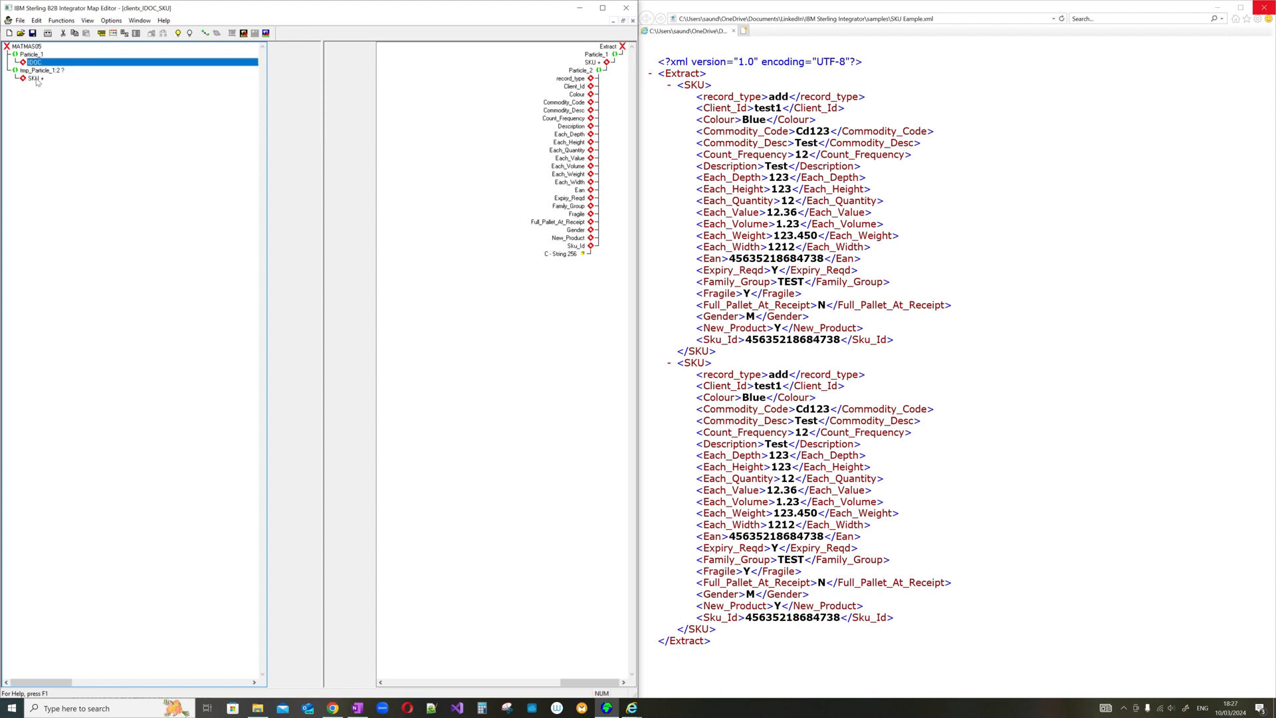
{"action": "double_click", "coordinate": [36, 79]}
{"action": "right_click", "coordinate": [37, 79]}
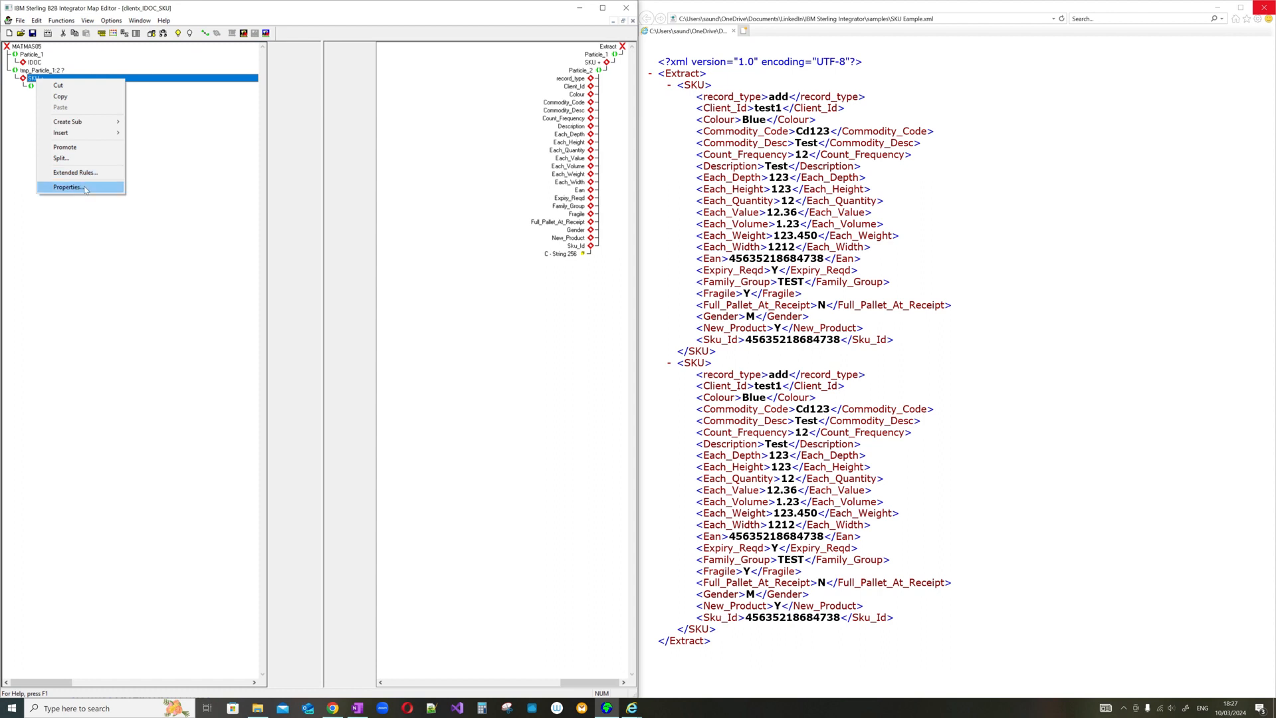
{"action": "left_click", "coordinate": [87, 188]}
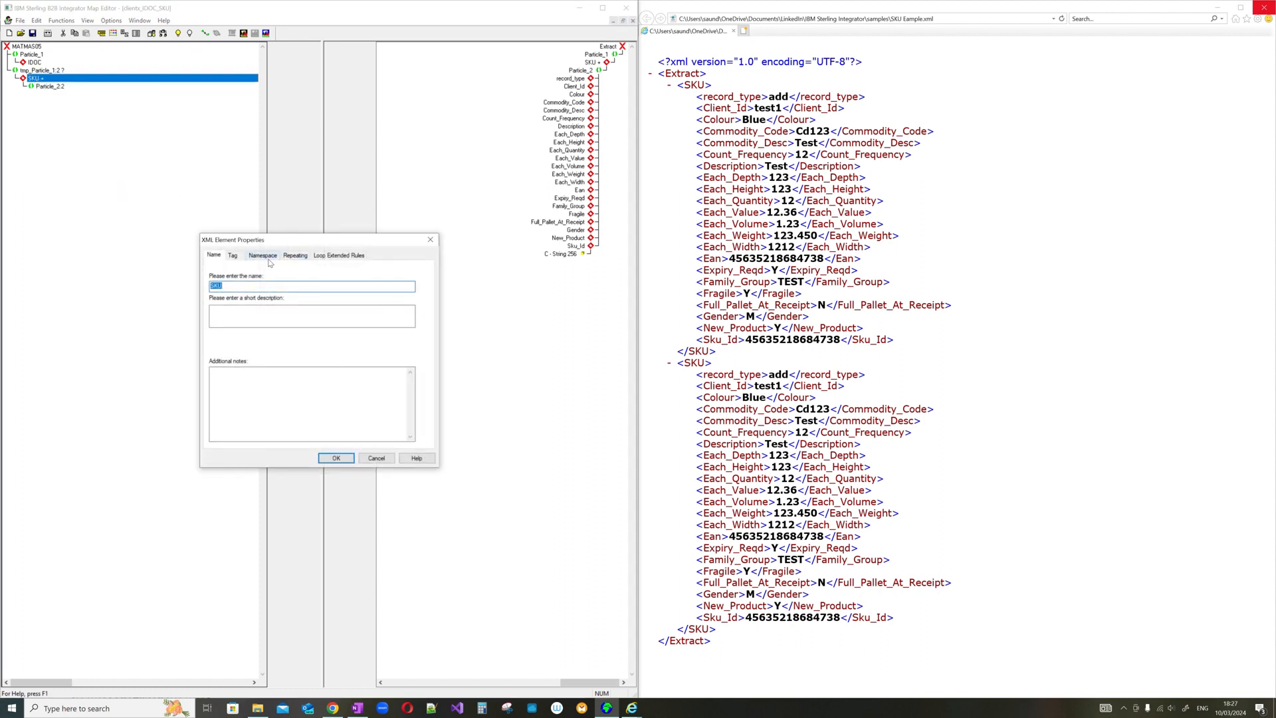
{"action": "left_click", "coordinate": [295, 258]}
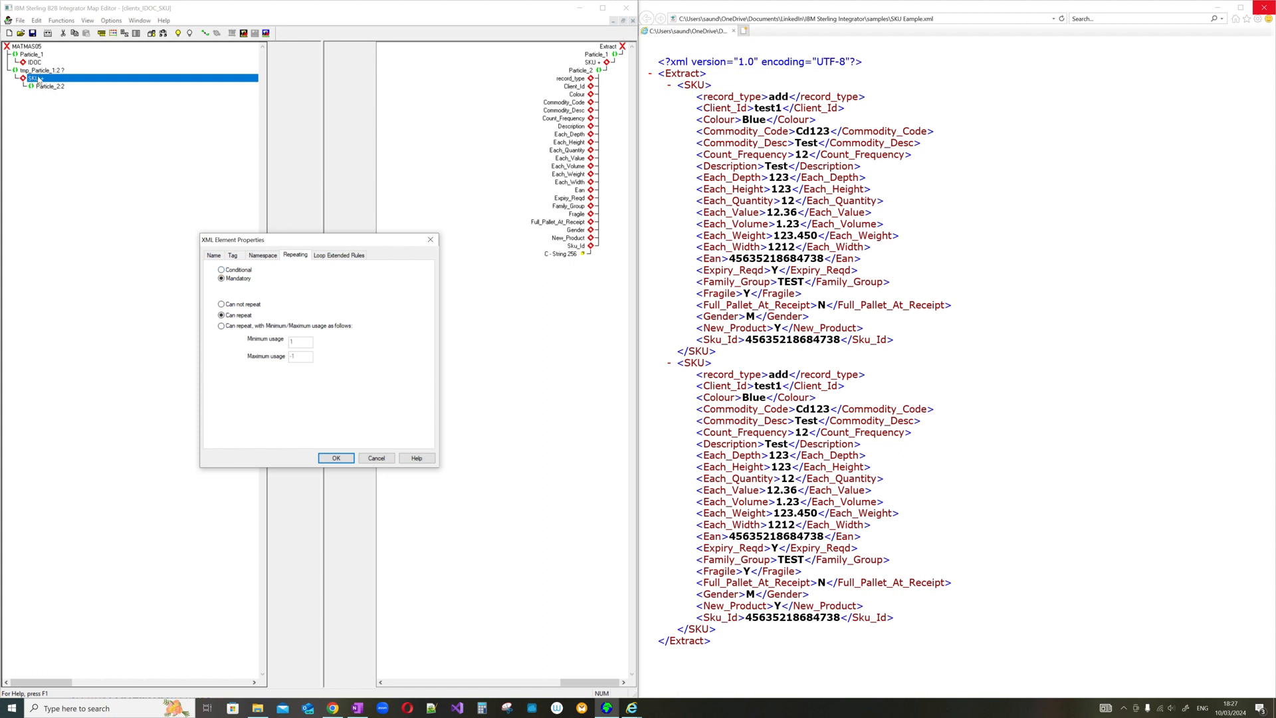
{"action": "left_click", "coordinate": [430, 239]}
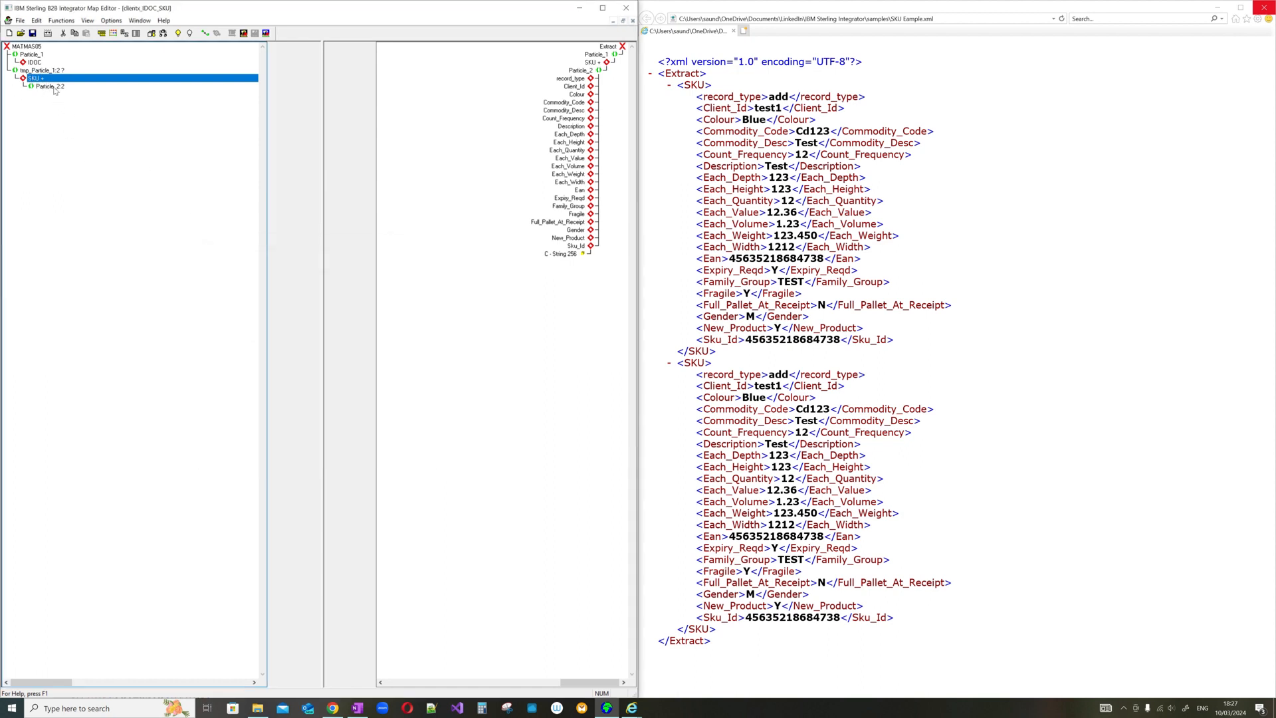
Check the conditional and repeating settings of tmp_Particle_1:2, and close its properties.
{"action": "right_click", "coordinate": [53, 70]}
{"action": "left_click", "coordinate": [86, 154]}
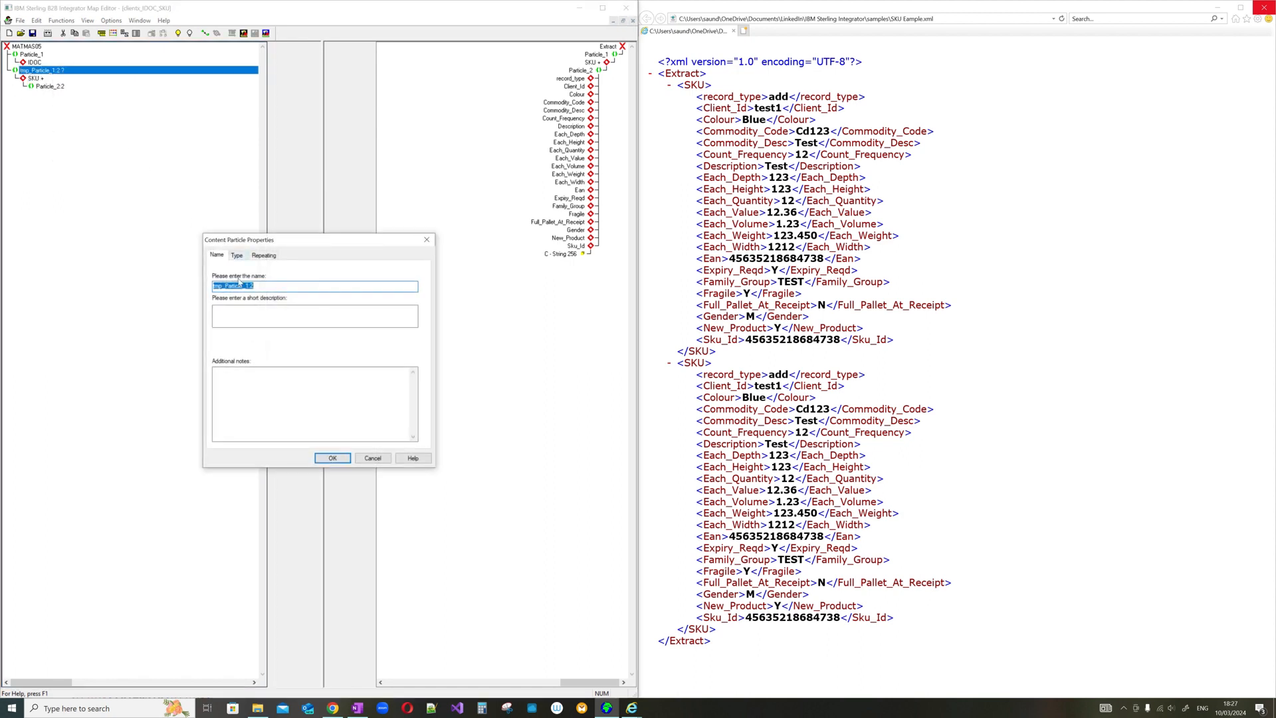
{"action": "left_click", "coordinate": [265, 257]}
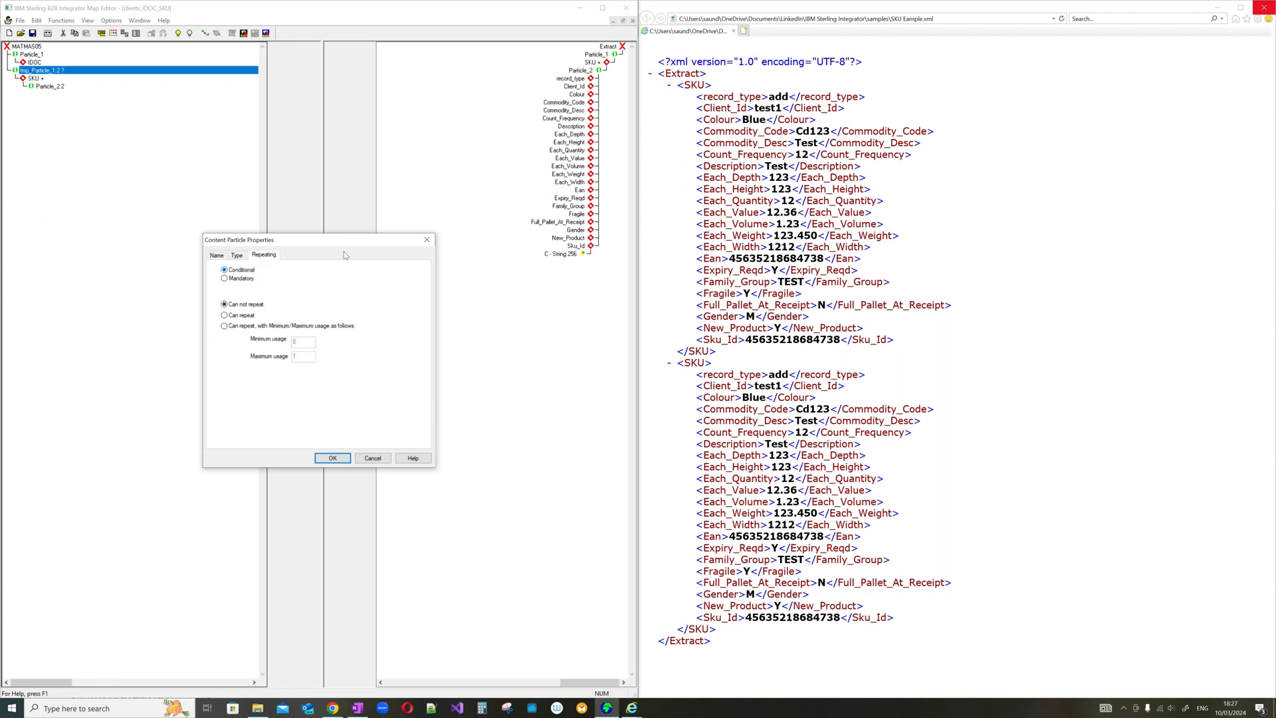
{"action": "left_click", "coordinate": [426, 240]}
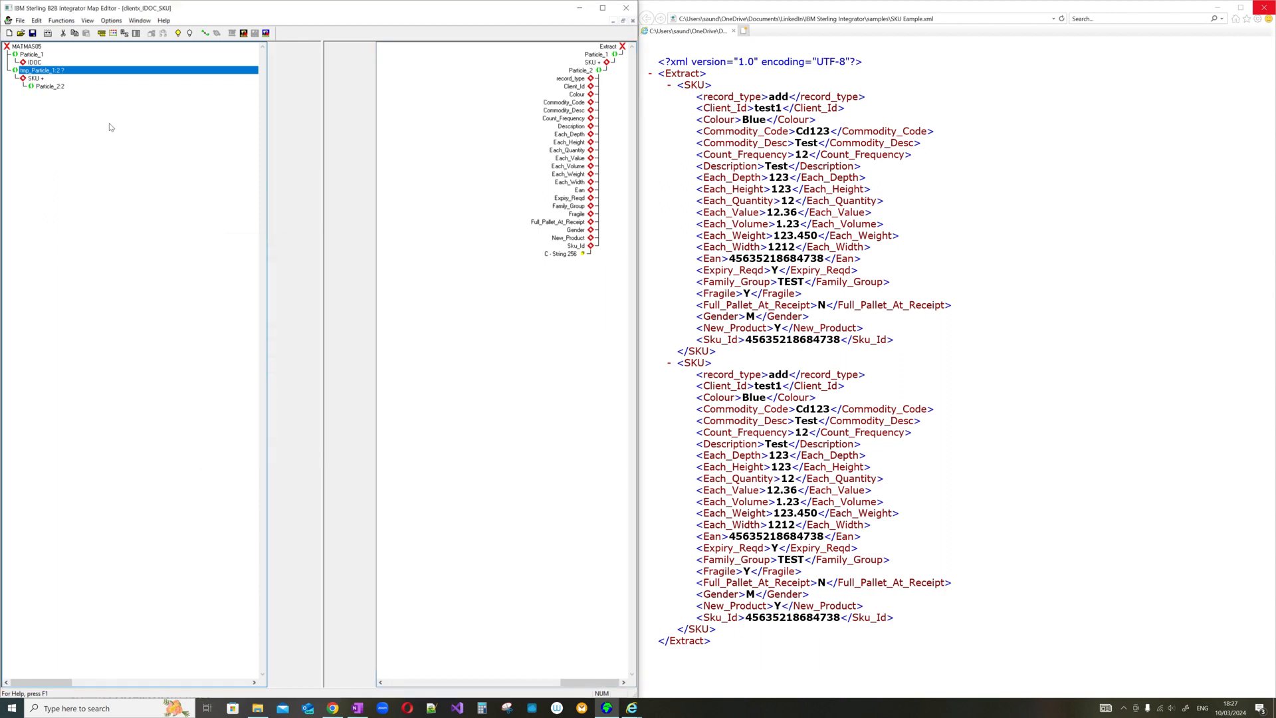
Expand Particle_2:2 in the input tree, and expand the record_type and Client_Id elements in both trees.
{"action": "left_click", "coordinate": [37, 78]}
{"action": "left_click", "coordinate": [50, 87]}
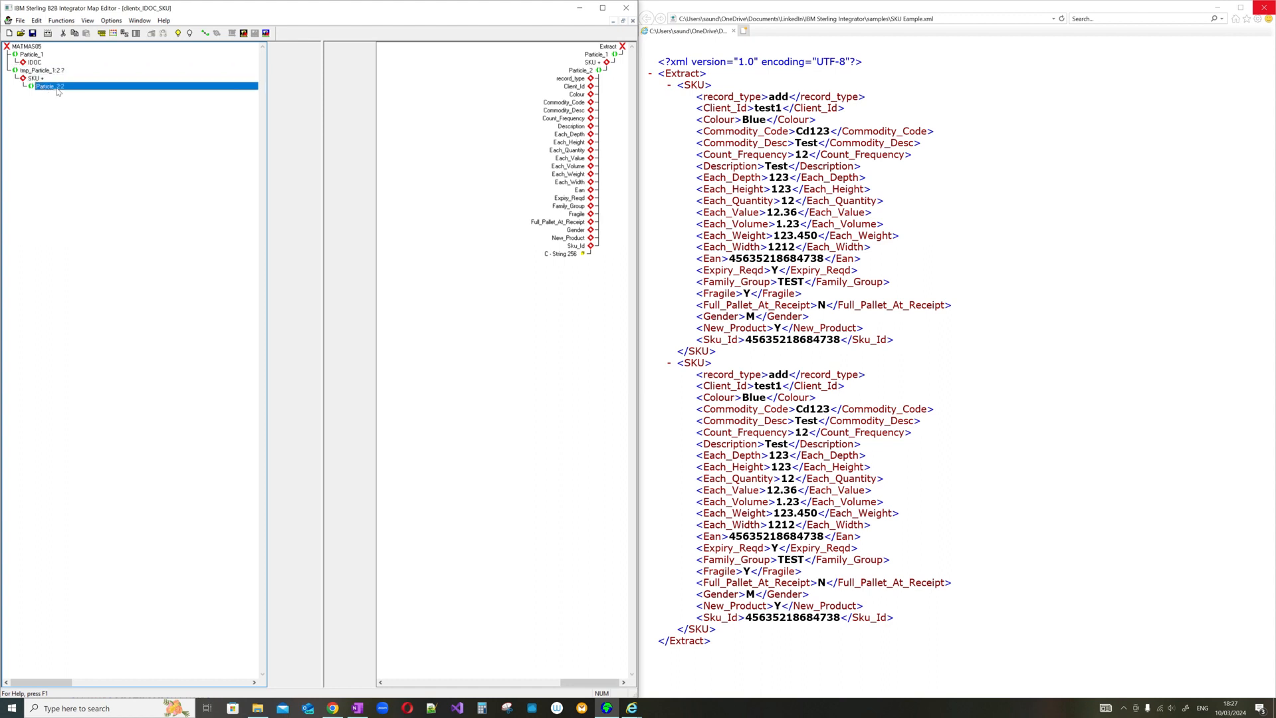
{"action": "double_click", "coordinate": [58, 89]}
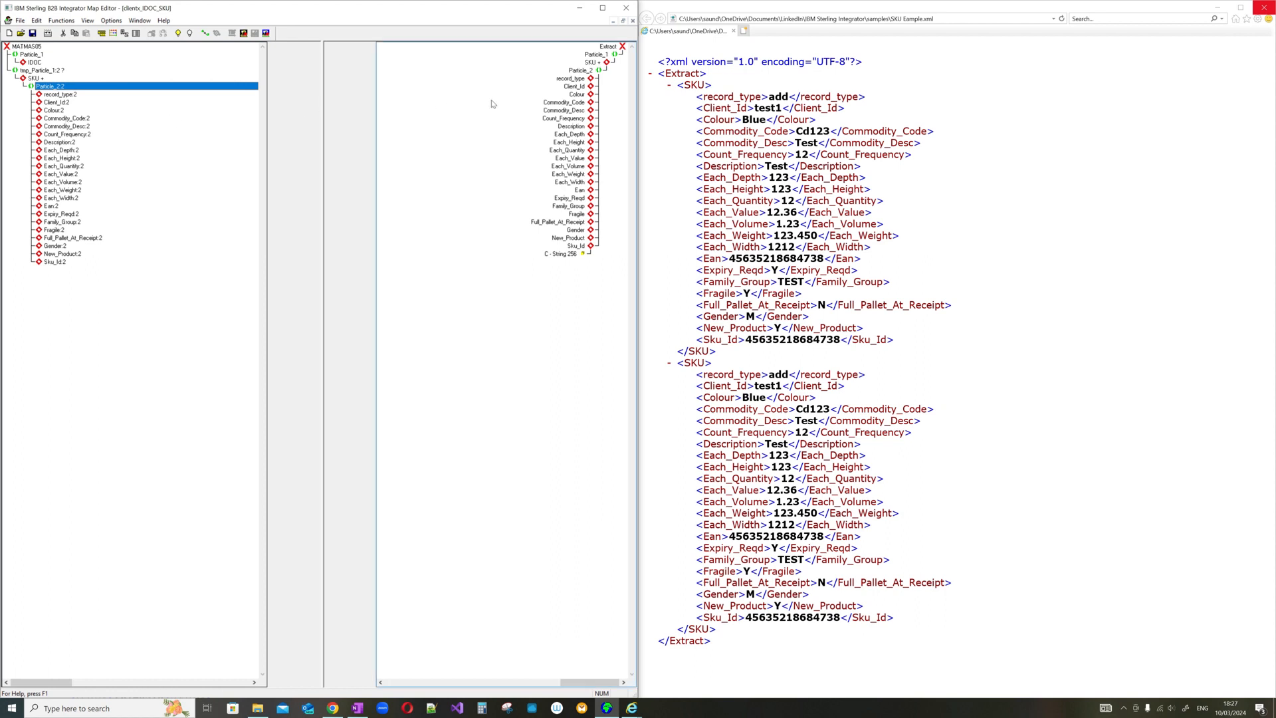
{"action": "left_click", "coordinate": [576, 79]}
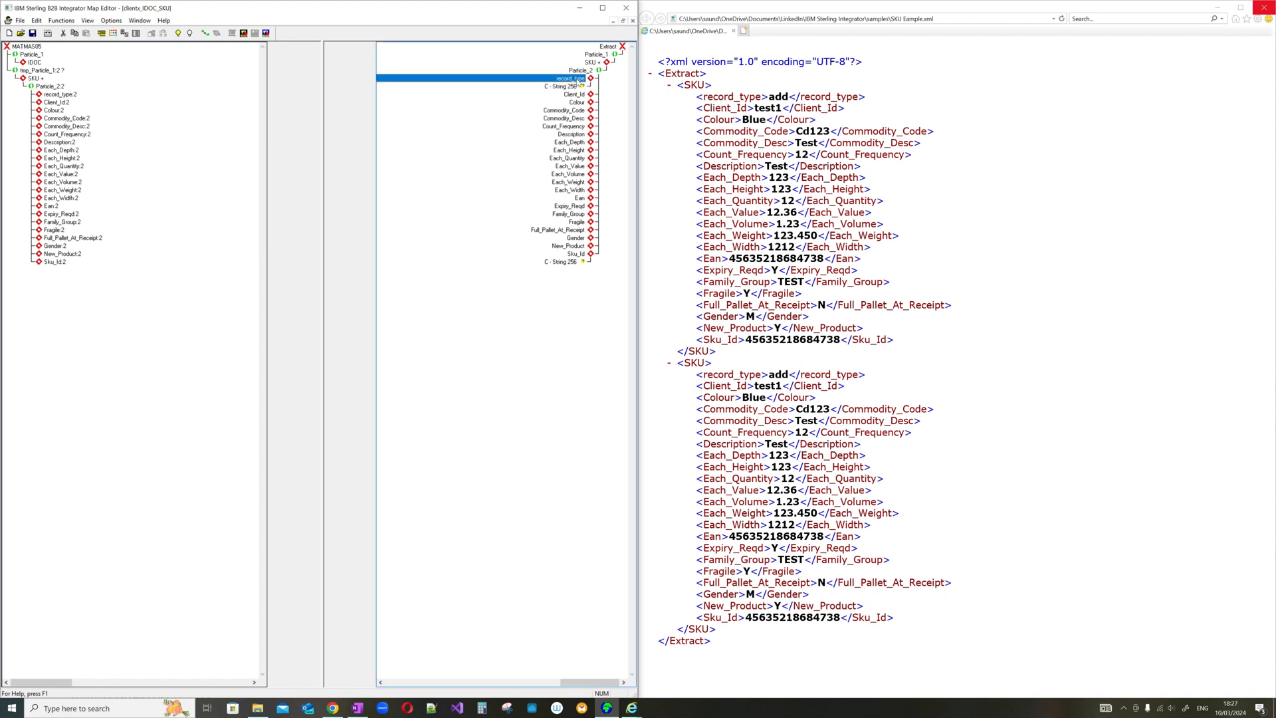
{"action": "left_click", "coordinate": [59, 96]}
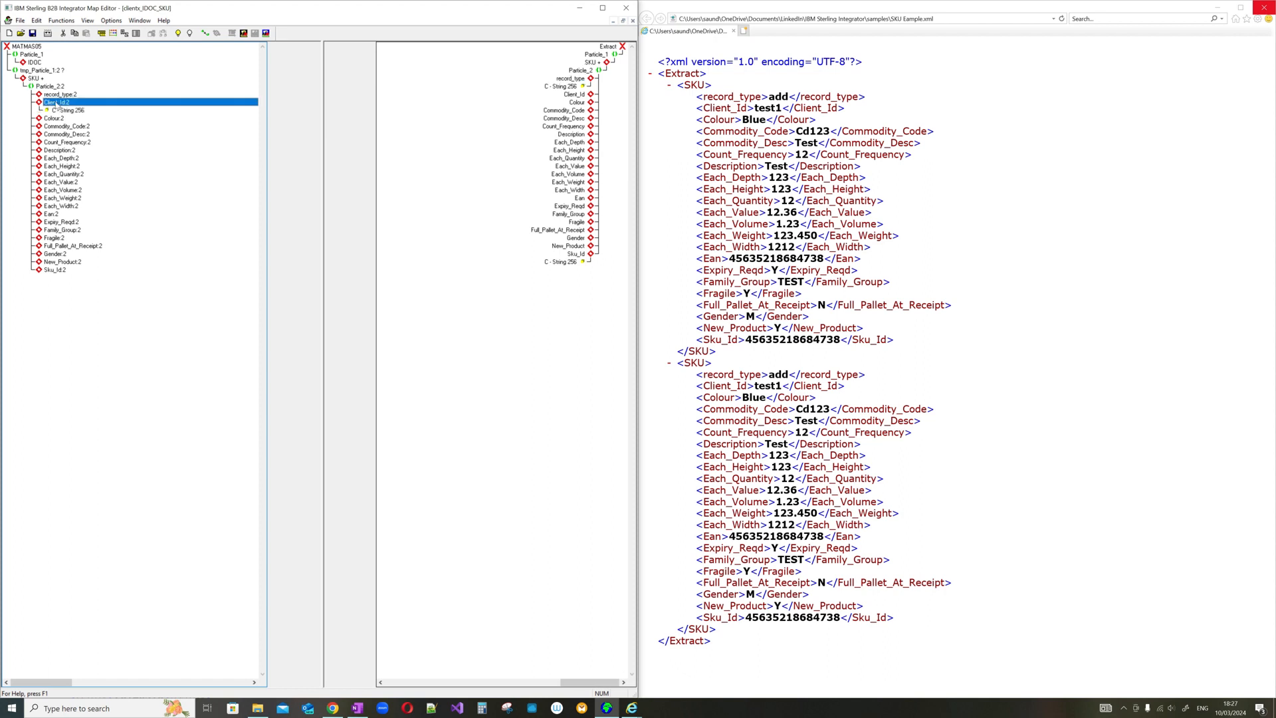
{"action": "left_click", "coordinate": [577, 96]}
Expand the input tree's temporary SKU elements from Colour:2 through Each_Height:2.
{"action": "left_click", "coordinate": [55, 128]}
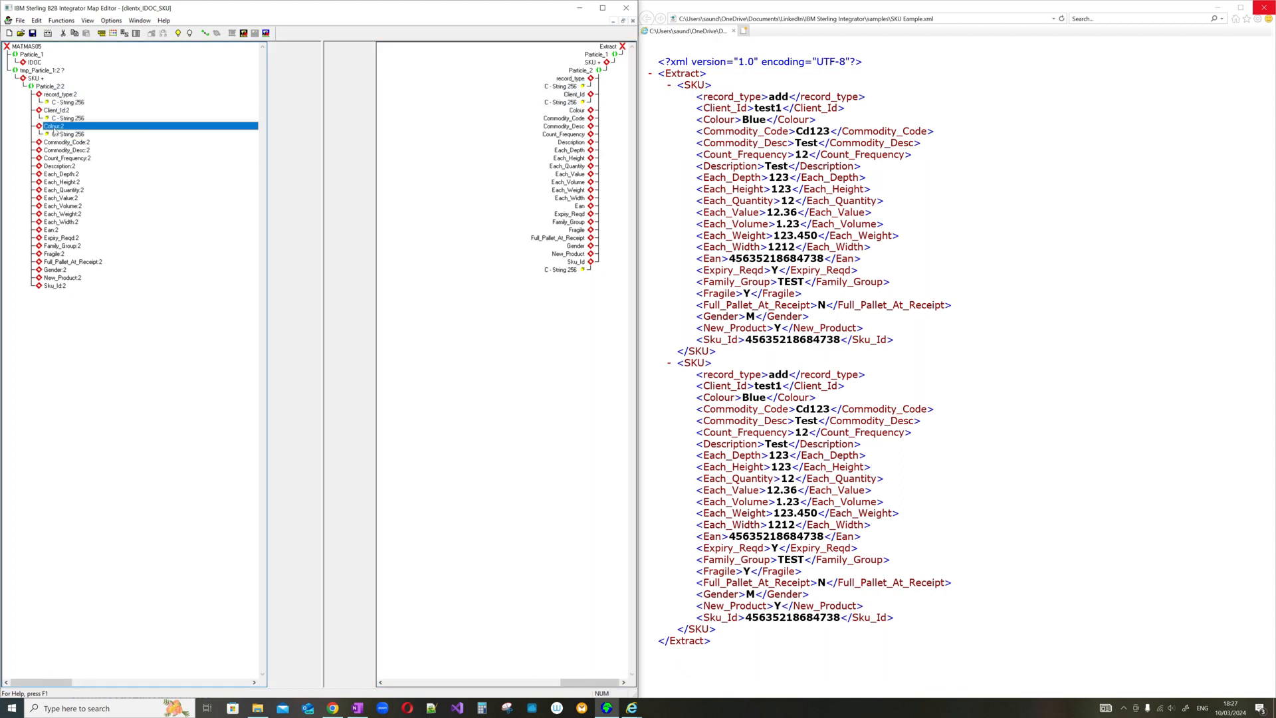
{"action": "left_click", "coordinate": [64, 142]}
{"action": "left_click", "coordinate": [67, 159]}
{"action": "left_click", "coordinate": [69, 175]}
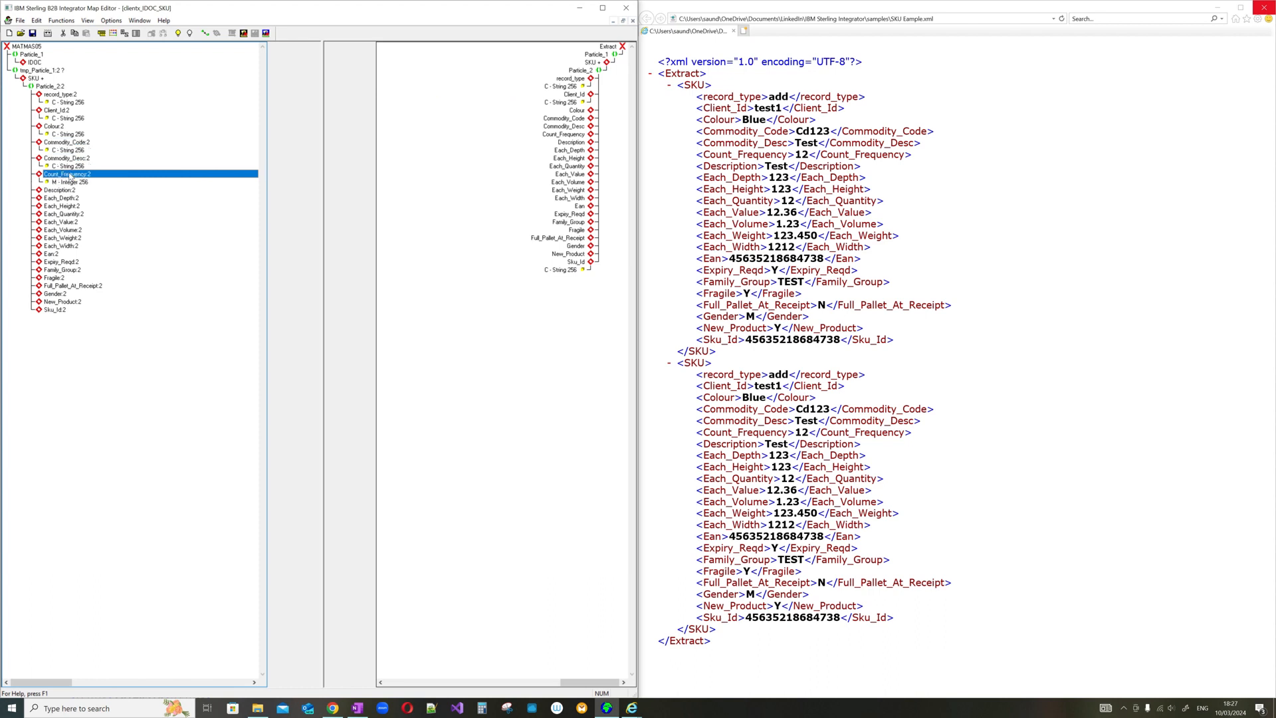
{"action": "left_click", "coordinate": [61, 190]}
{"action": "left_click", "coordinate": [63, 206]}
{"action": "left_click", "coordinate": [81, 223]}
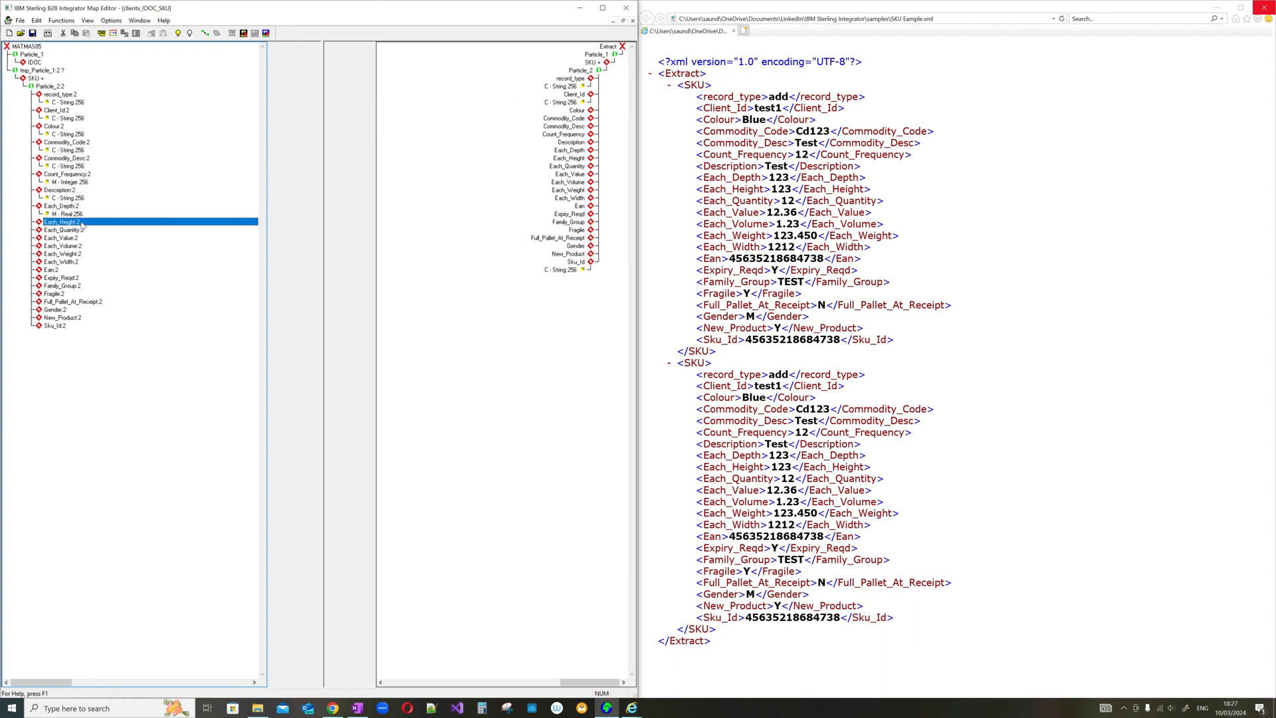
Expand the temporary SKU elements from Each_Quantity:2 through Family_Group:2 in the input tree.
{"action": "left_click", "coordinate": [82, 238]}
{"action": "left_click", "coordinate": [80, 256]}
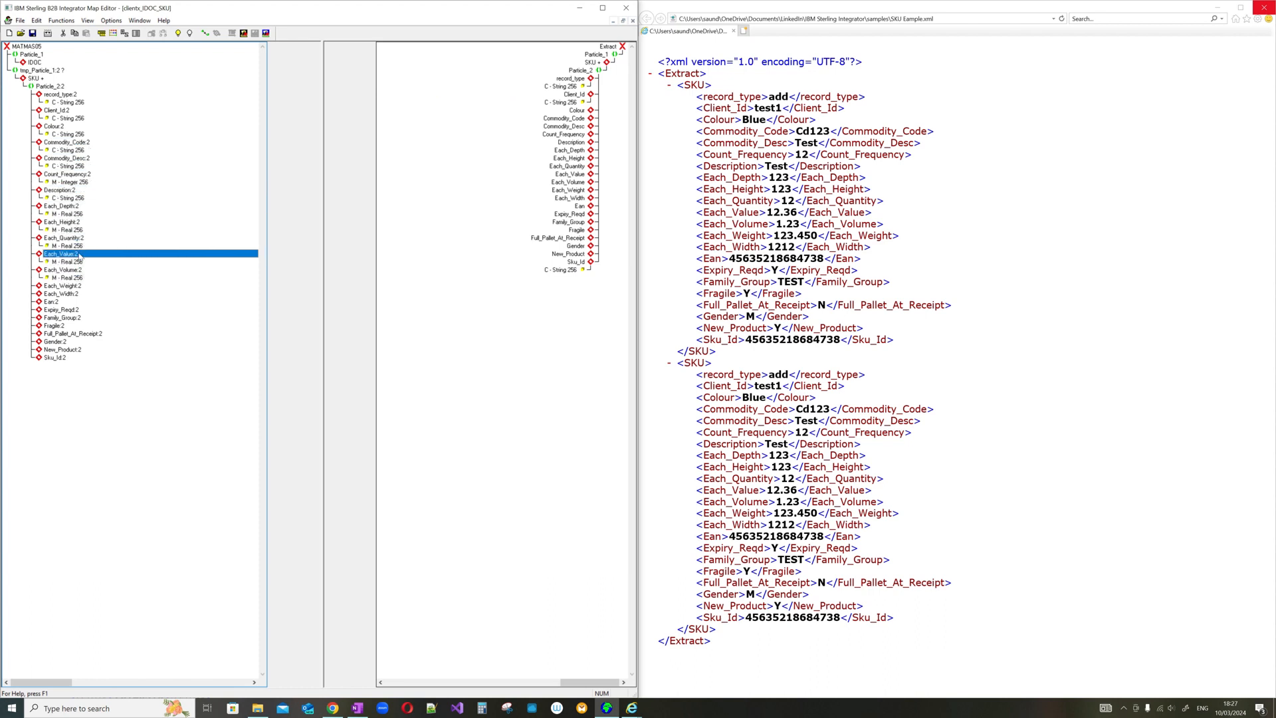
{"action": "left_click", "coordinate": [83, 286]}
{"action": "left_click", "coordinate": [85, 302]}
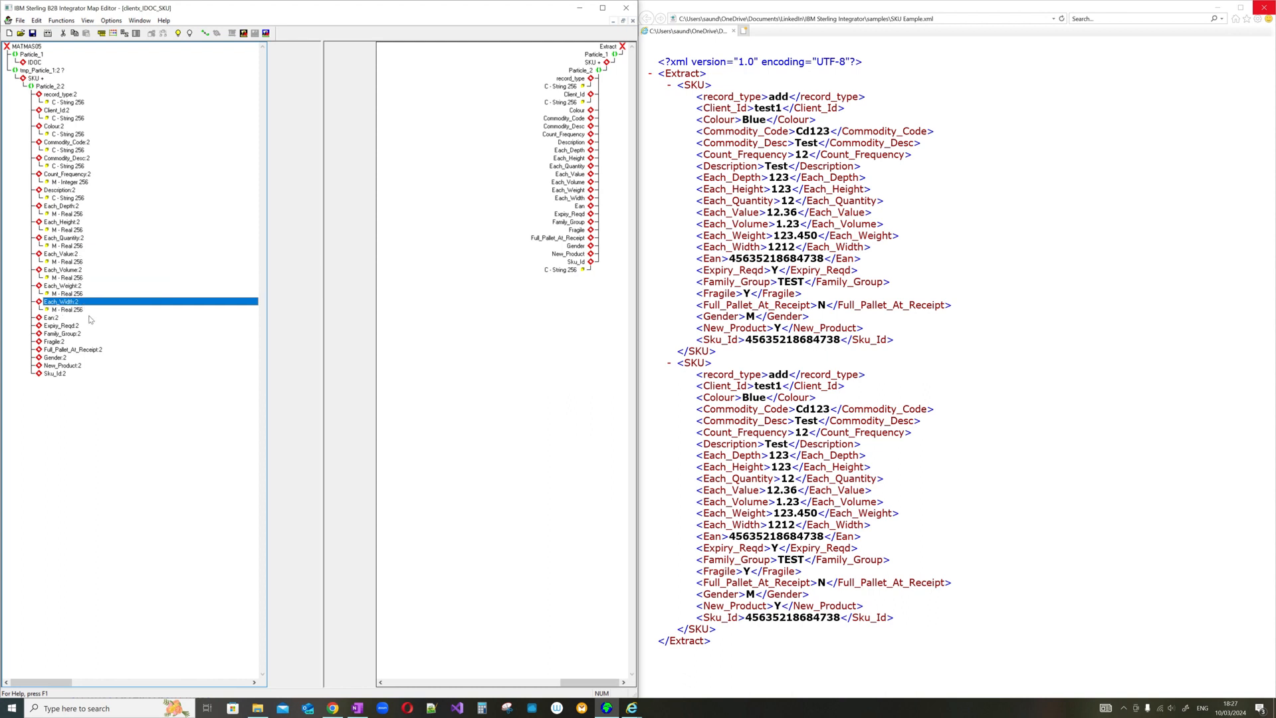
{"action": "left_click", "coordinate": [90, 319]}
{"action": "left_click", "coordinate": [90, 335]}
{"action": "left_click", "coordinate": [89, 350]}
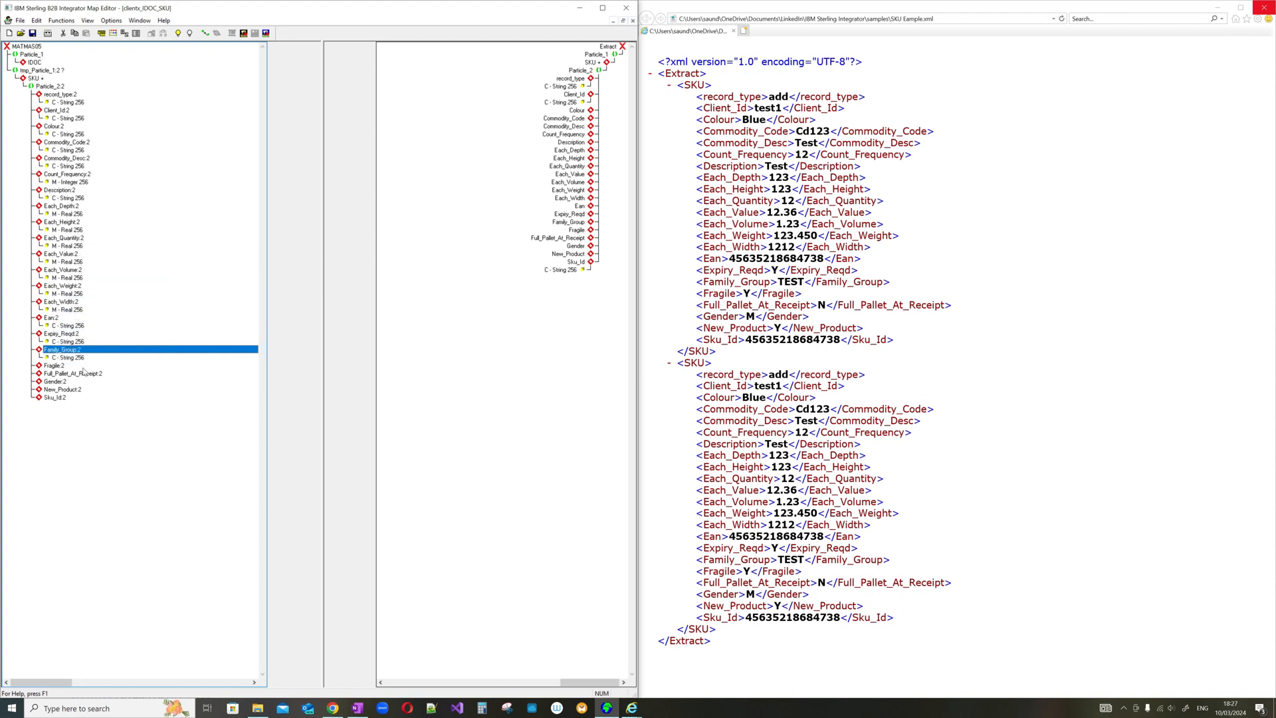
Expand the remaining temporary input elements from Fragile:2 through Sku_Id:2.
{"action": "left_click", "coordinate": [83, 367]}
{"action": "left_click", "coordinate": [84, 382]}
{"action": "left_click", "coordinate": [73, 398]}
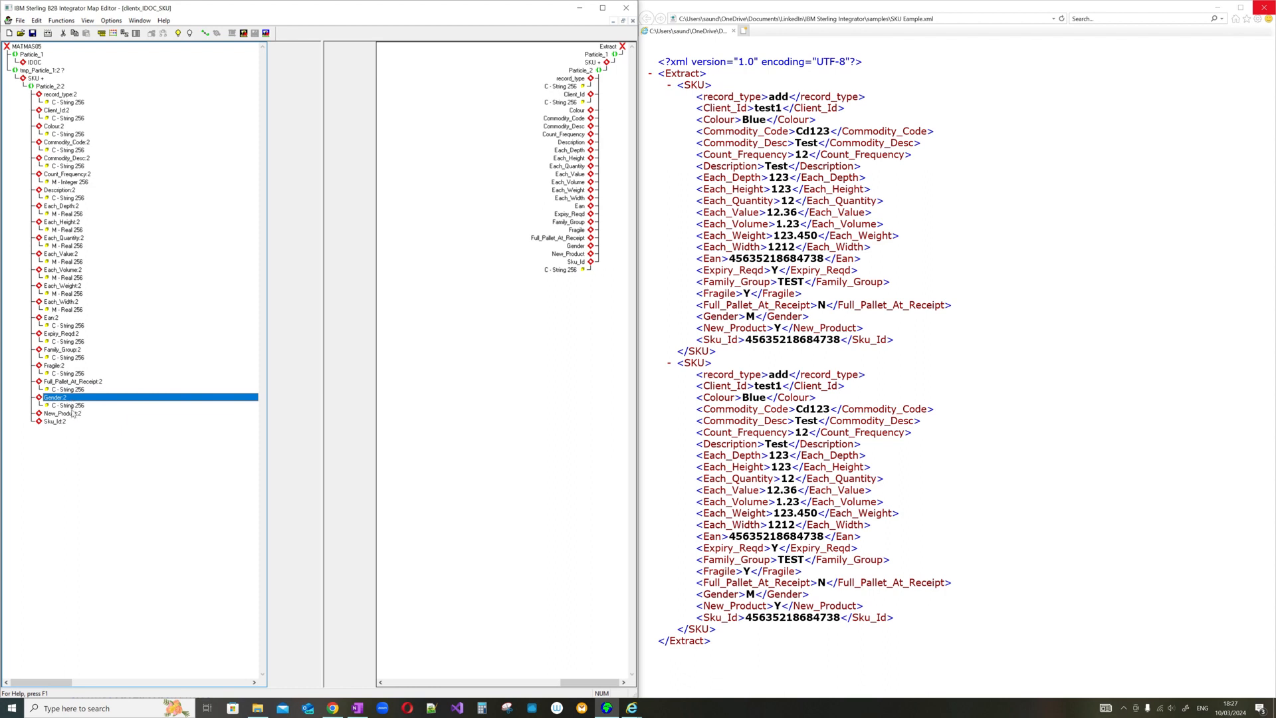
{"action": "left_click", "coordinate": [73, 414]}
{"action": "left_click", "coordinate": [64, 430]}
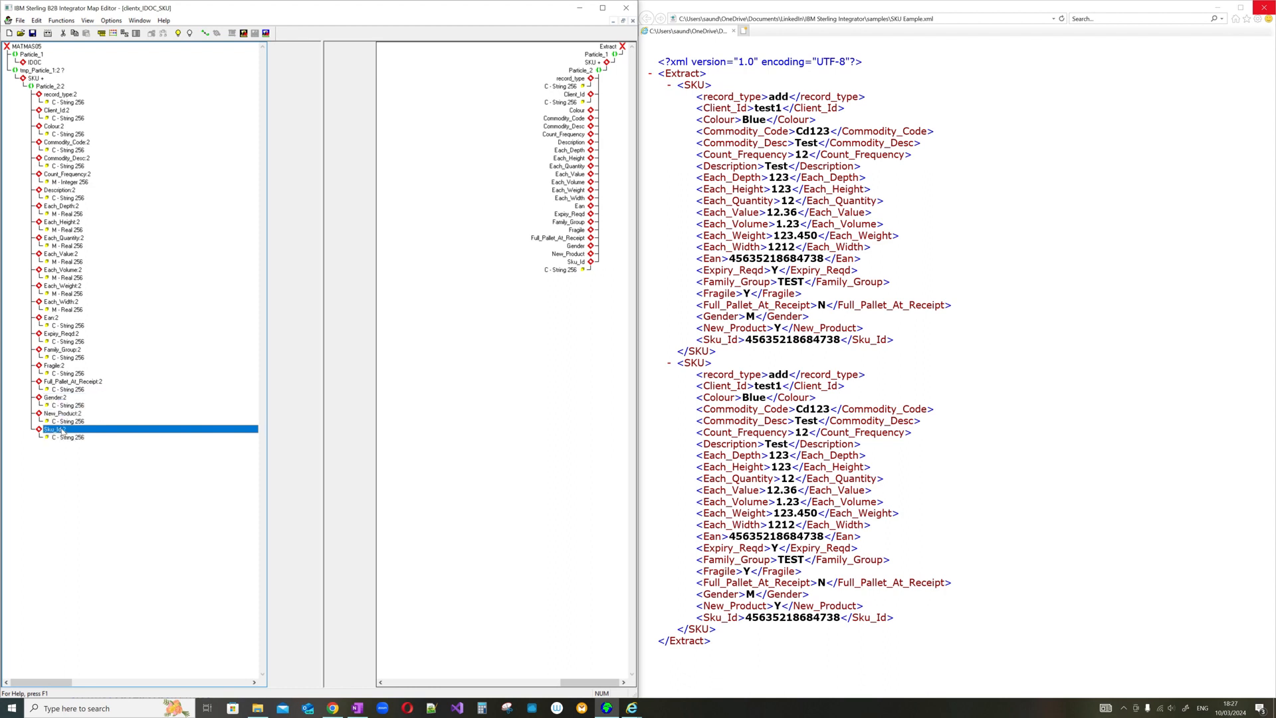
Expand the output tree's SKU elements from Colour through Each_Height.
{"action": "left_click", "coordinate": [573, 110]}
{"action": "left_click", "coordinate": [573, 127]}
{"action": "left_click", "coordinate": [573, 142]}
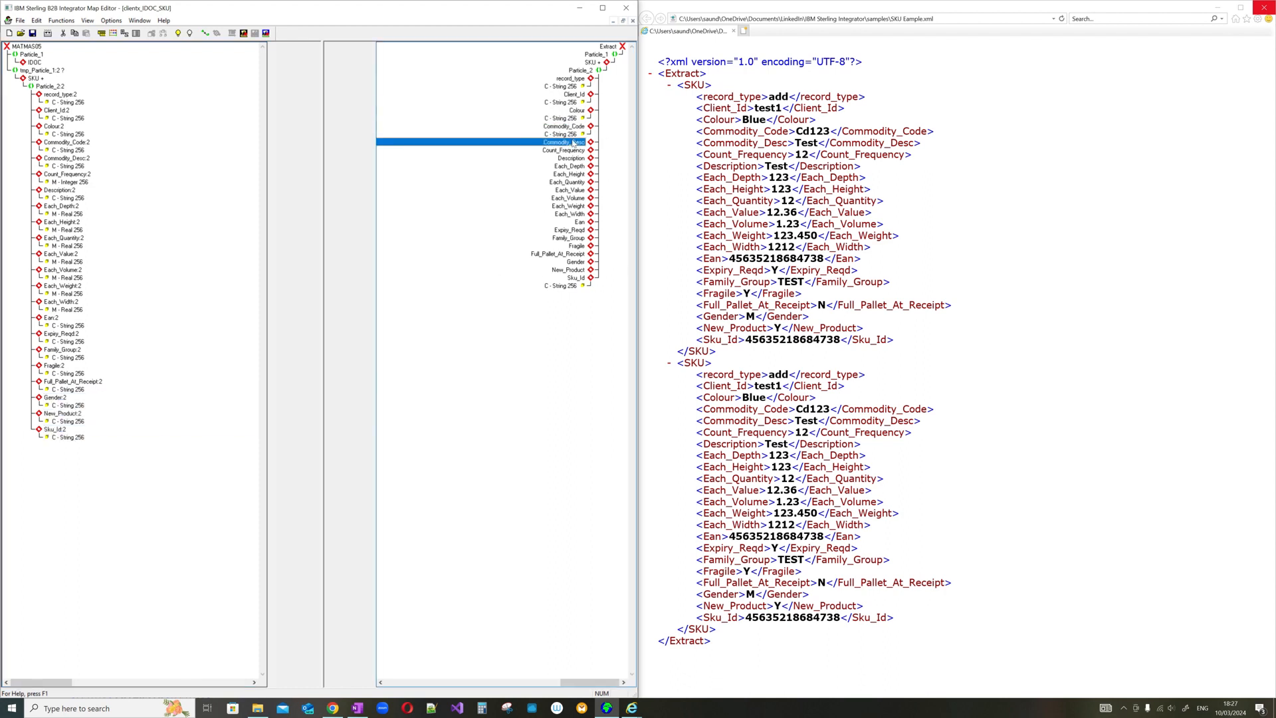
{"action": "left_click", "coordinate": [573, 160]}
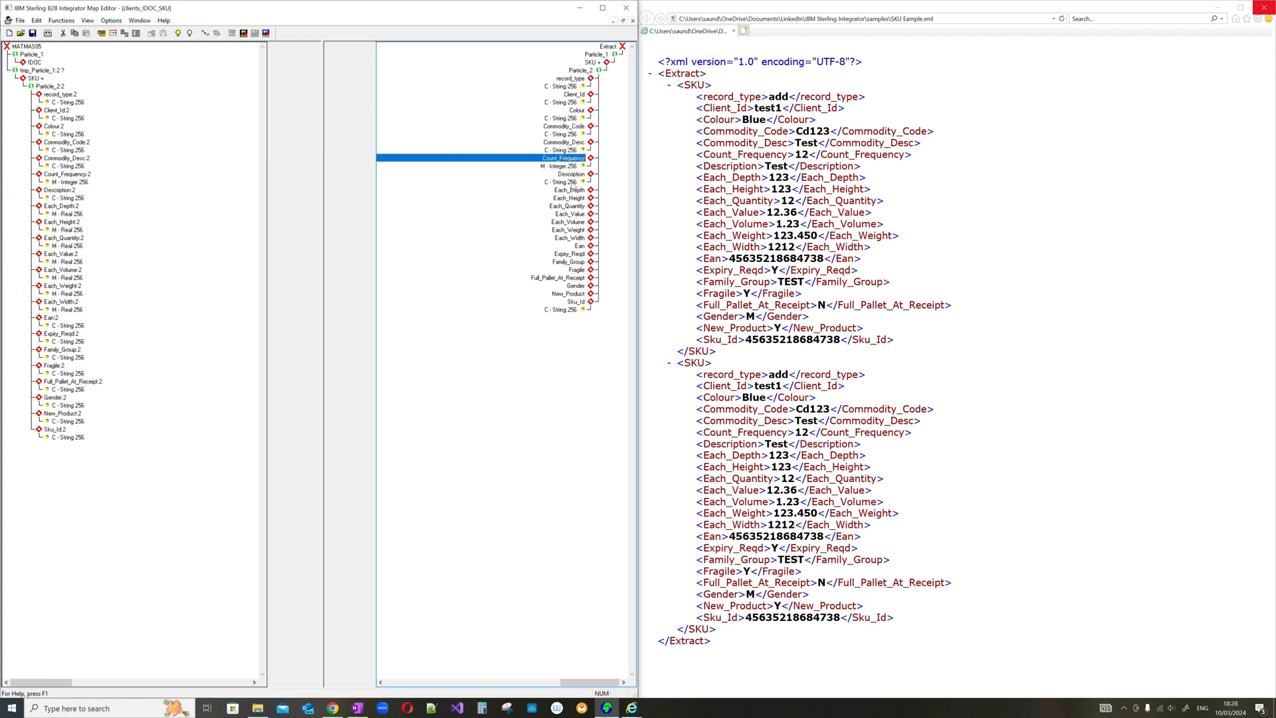
{"action": "left_click", "coordinate": [573, 190]}
{"action": "left_click", "coordinate": [573, 206]}
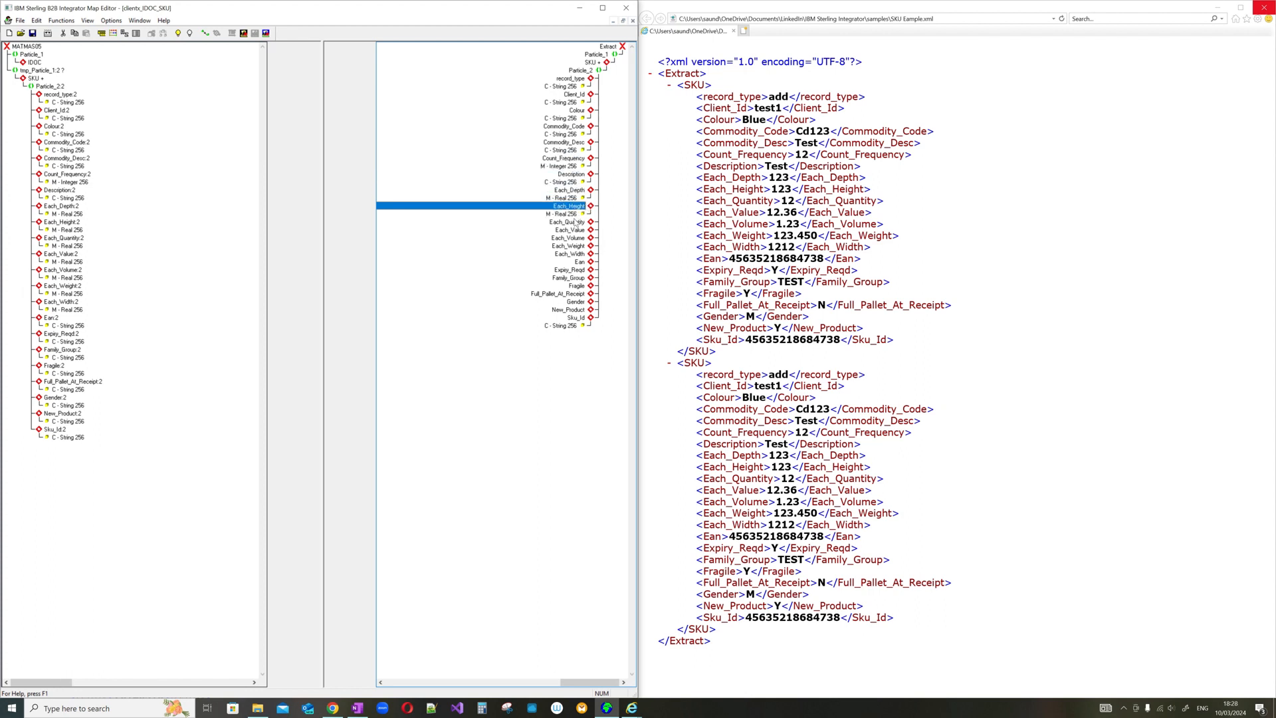
Expand the output SKU elements from Each_Quantity through Ean.
{"action": "left_click", "coordinate": [573, 222]}
{"action": "left_click", "coordinate": [571, 239]}
{"action": "left_click", "coordinate": [571, 254]}
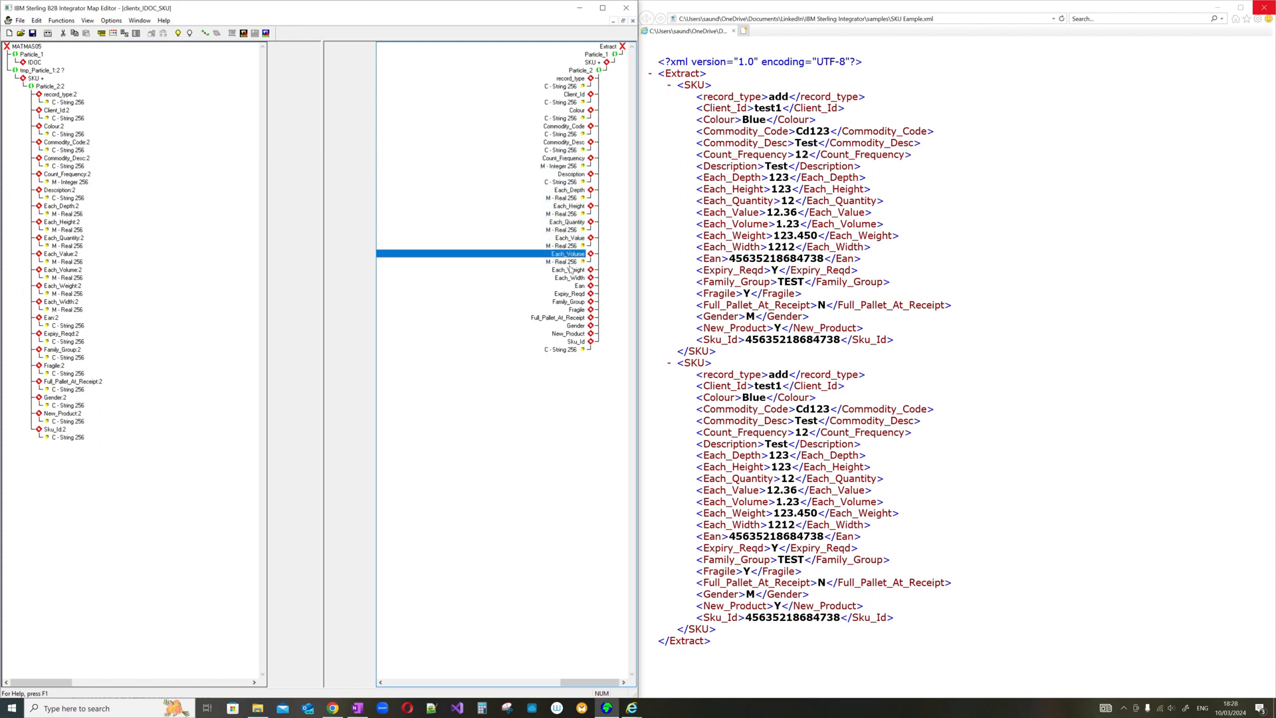
{"action": "left_click", "coordinate": [571, 270]}
{"action": "left_click", "coordinate": [570, 286]}
{"action": "left_click", "coordinate": [578, 302]}
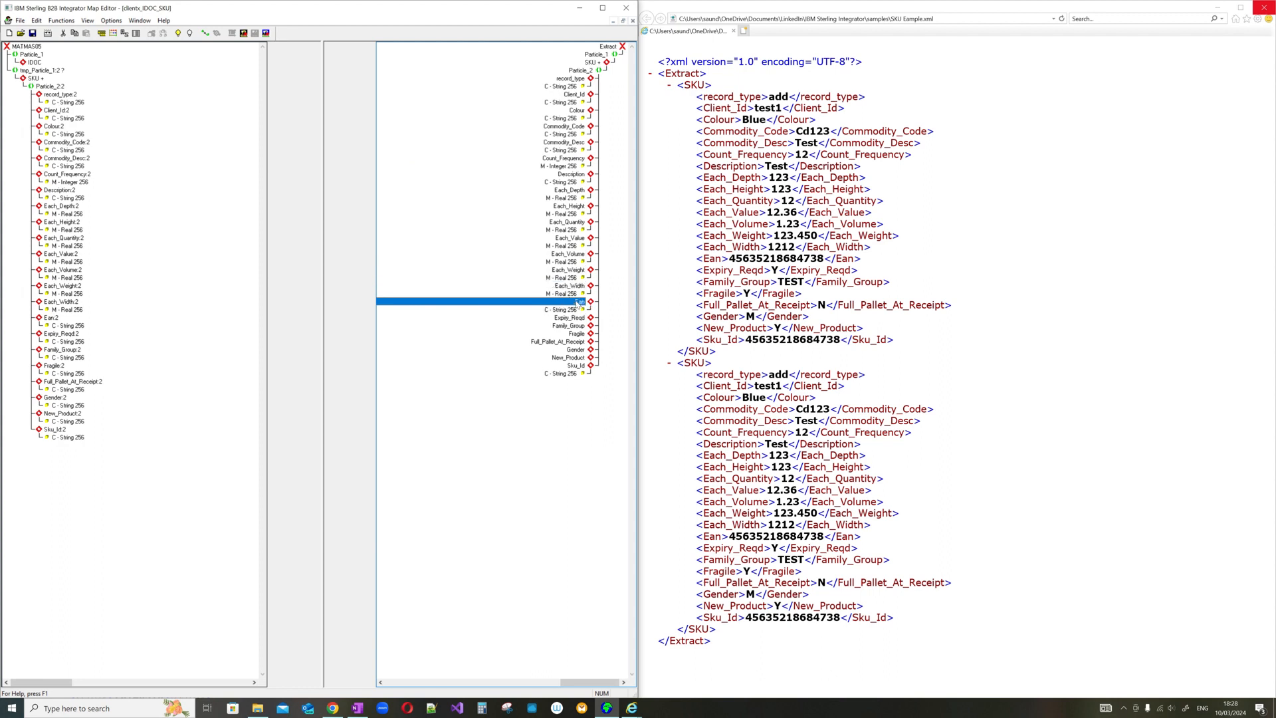
Expand the remaining output SKU elements from Expiry_Reqd through Sku_Id.
{"action": "left_click", "coordinate": [573, 318]}
{"action": "left_click", "coordinate": [570, 334]}
{"action": "left_click", "coordinate": [572, 350]}
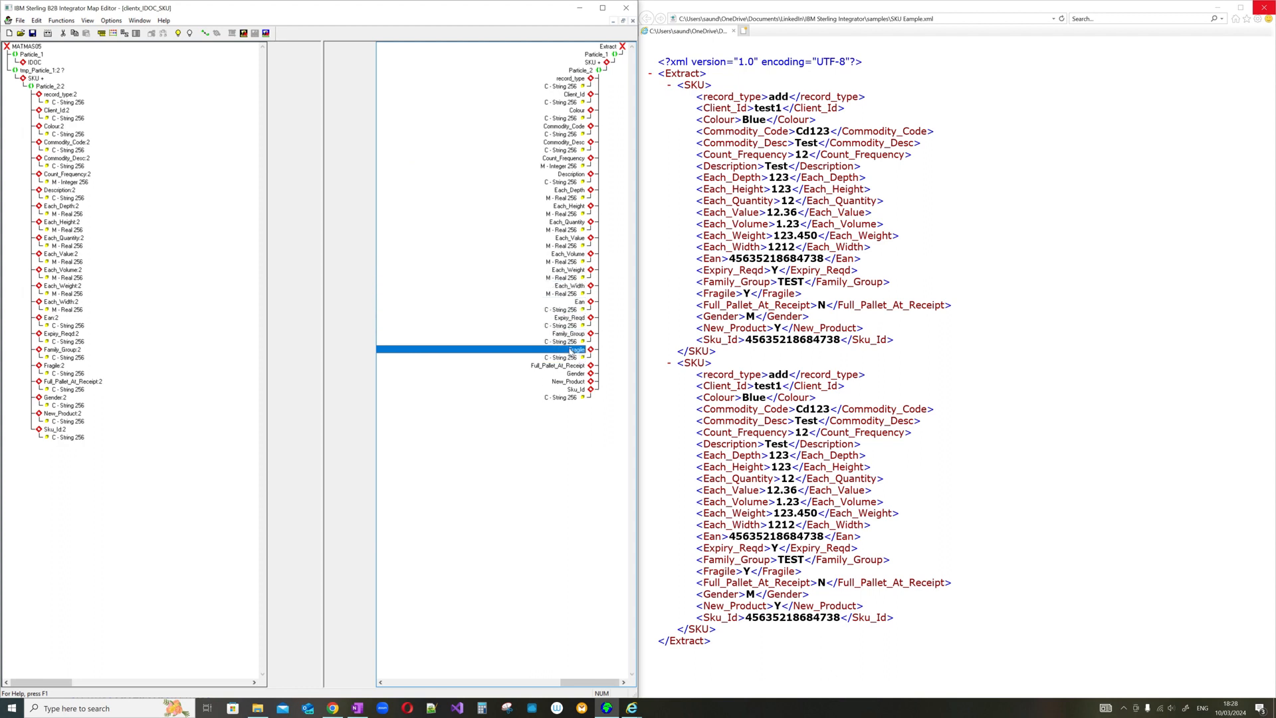
{"action": "left_click", "coordinate": [570, 366]}
{"action": "left_click", "coordinate": [570, 381]}
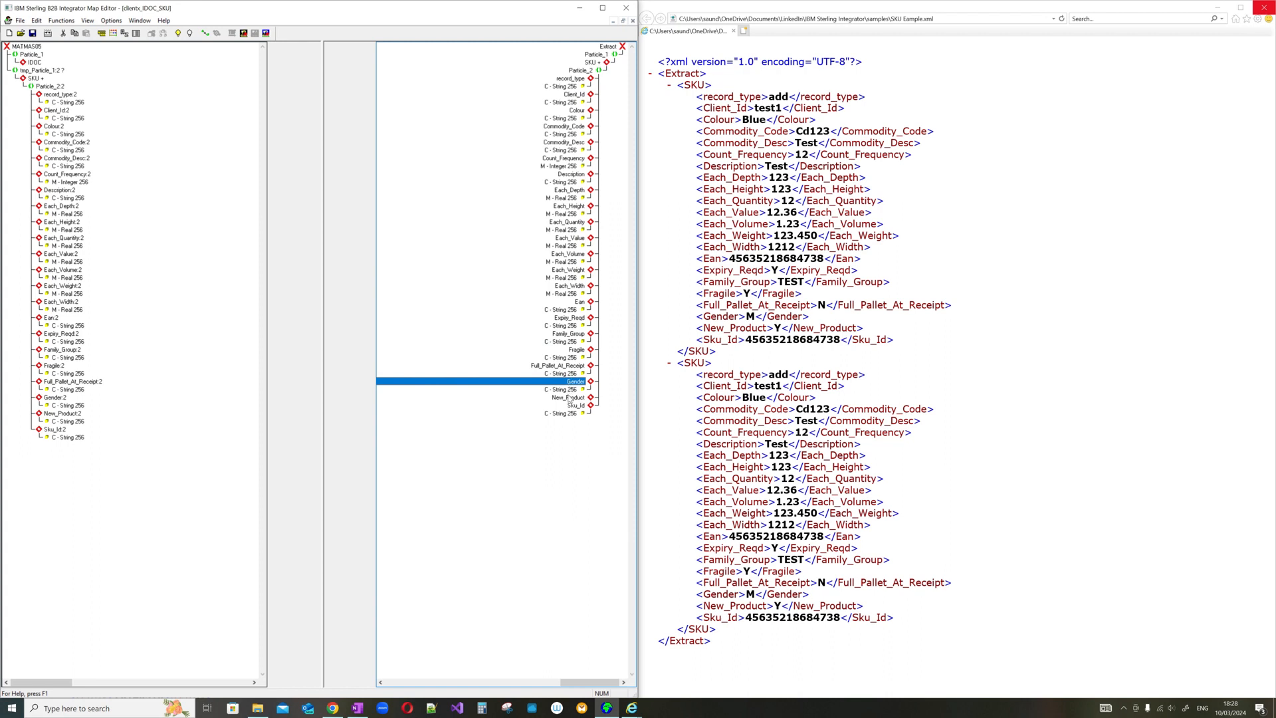
{"action": "left_click", "coordinate": [571, 397]}
{"action": "left_click", "coordinate": [572, 414]}
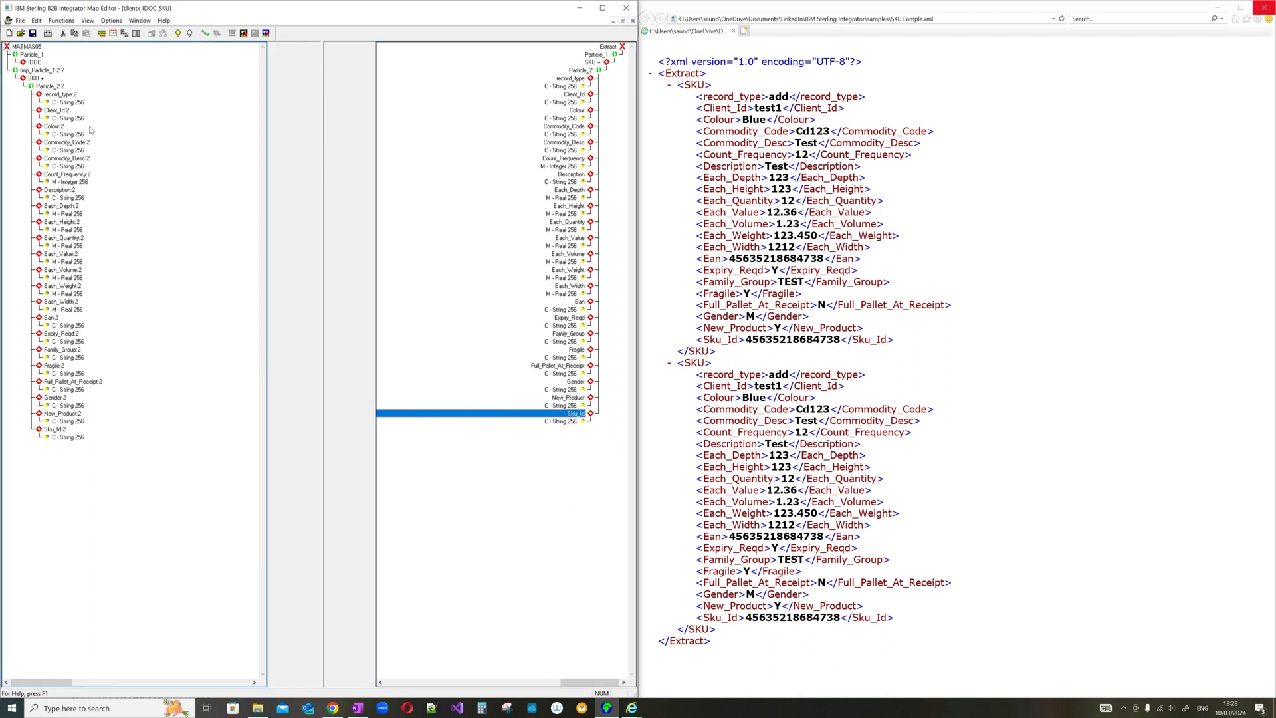
Link the temporary record_type:2, Client_Id:2 and Description:2 strings to their matching output fields.
{"action": "left_click", "coordinate": [205, 35]}
{"action": "left_click_drag", "start_coordinate": [70, 101], "coordinate": [564, 82]}
{"action": "left_click_drag", "start_coordinate": [783, 96], "coordinate": [571, 85]}
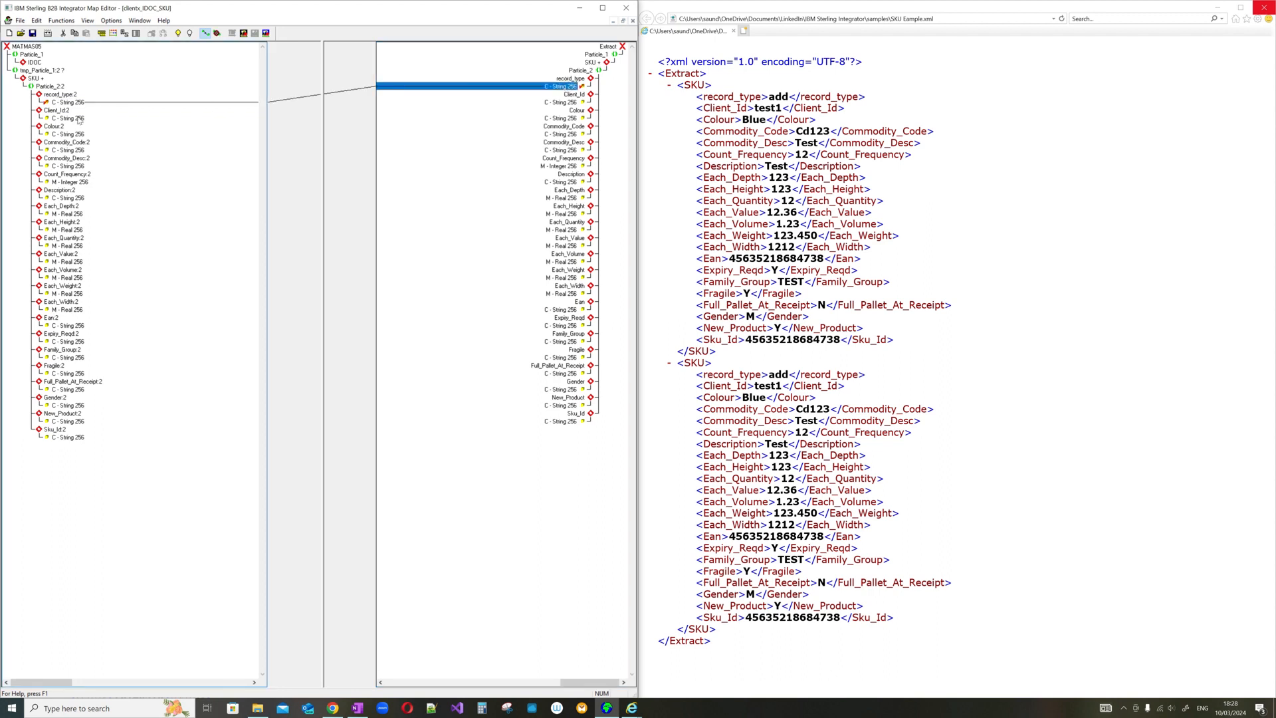
{"action": "left_click_drag", "start_coordinate": [70, 118], "coordinate": [557, 101]}
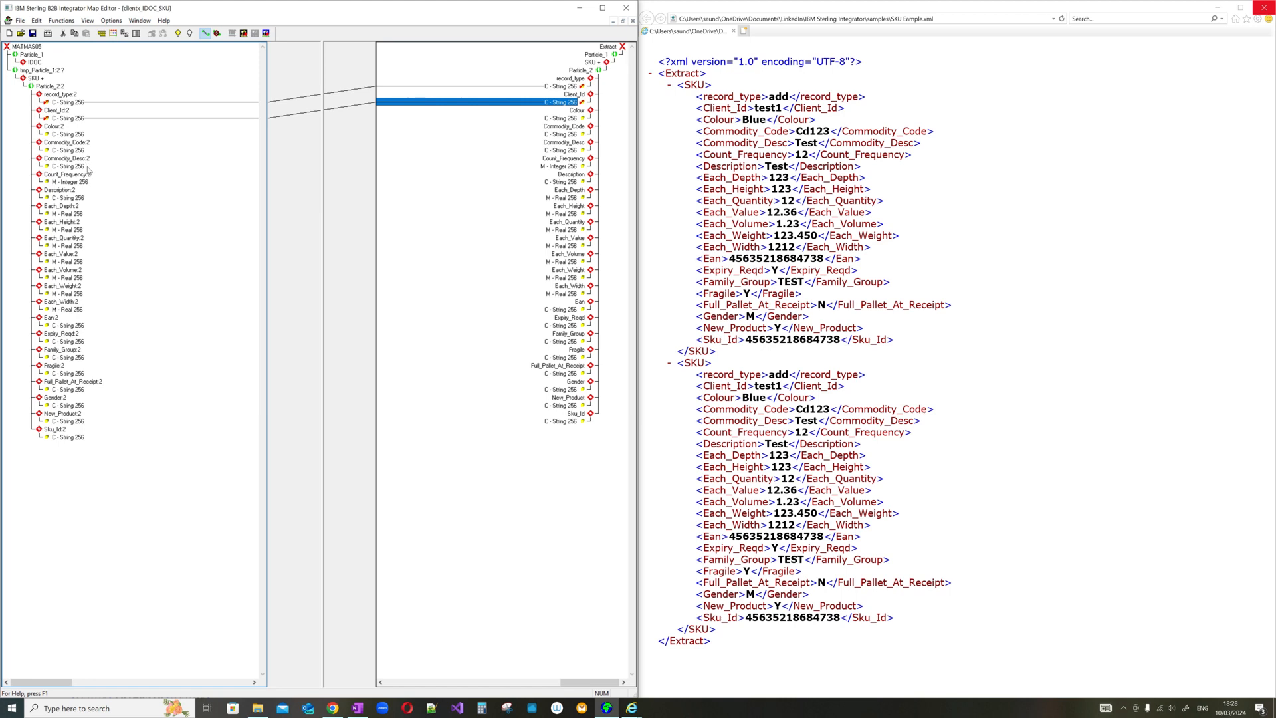
{"action": "mouse_move", "coordinate": [81, 198]}
{"action": "left_mouse_down"}
{"action": "mouse_move", "coordinate": [398, 222]}
{"action": "mouse_move", "coordinate": [550, 195]}
{"action": "mouse_move", "coordinate": [562, 182]}
{"action": "left_mouse_up"}
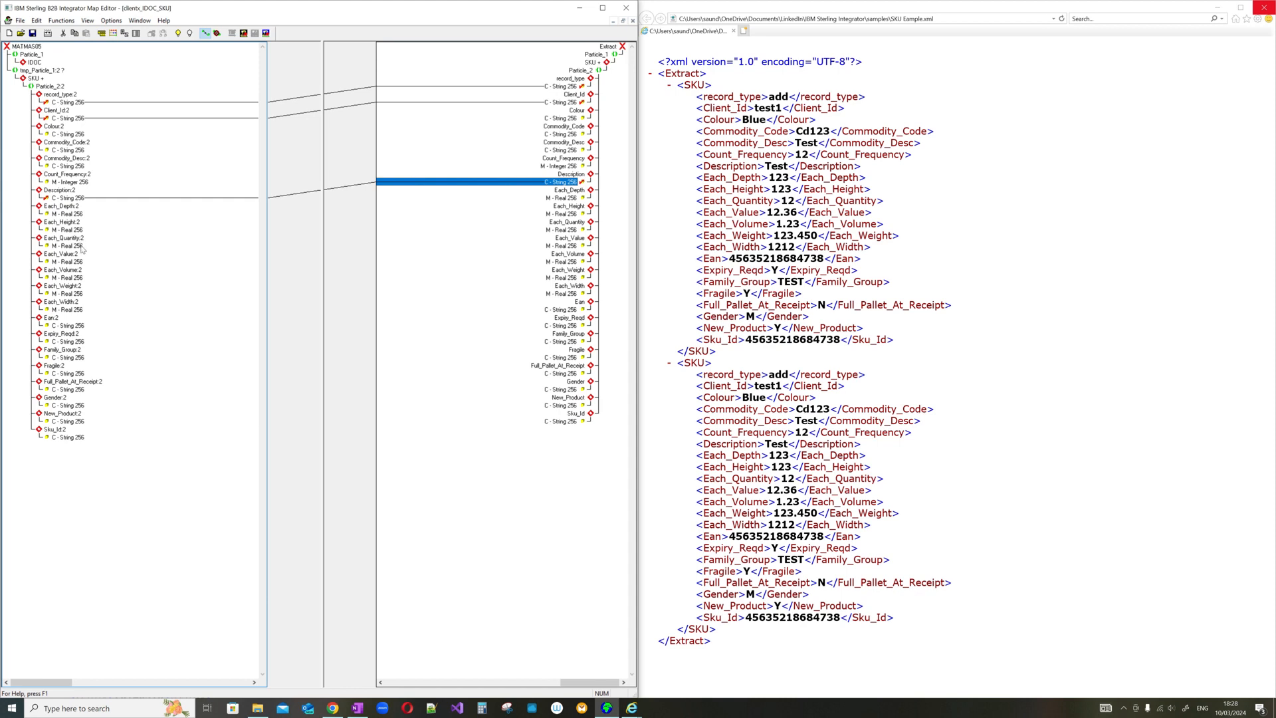
Link the temporary Each_Quantity:2, Ean:2, New_Product:2 and Sku_Id:2 values to their matching output fields.
{"action": "left_click", "coordinate": [77, 246]}
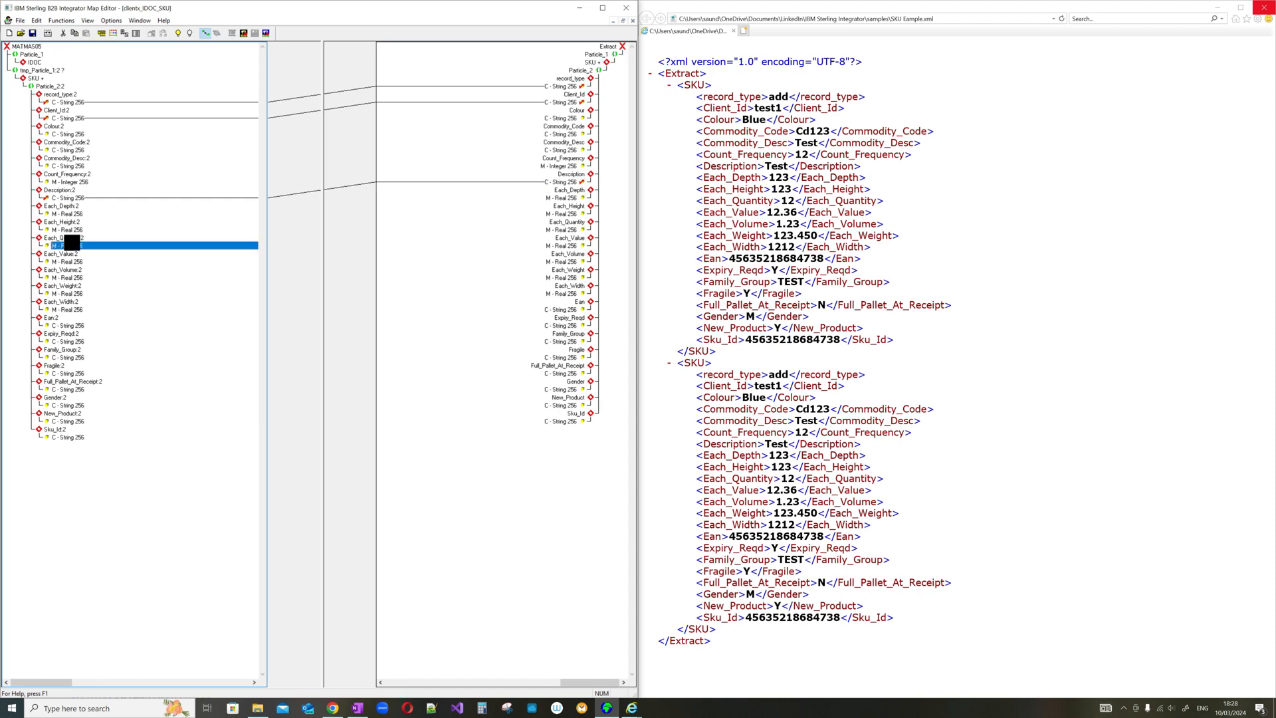
{"action": "left_click", "coordinate": [559, 229]}
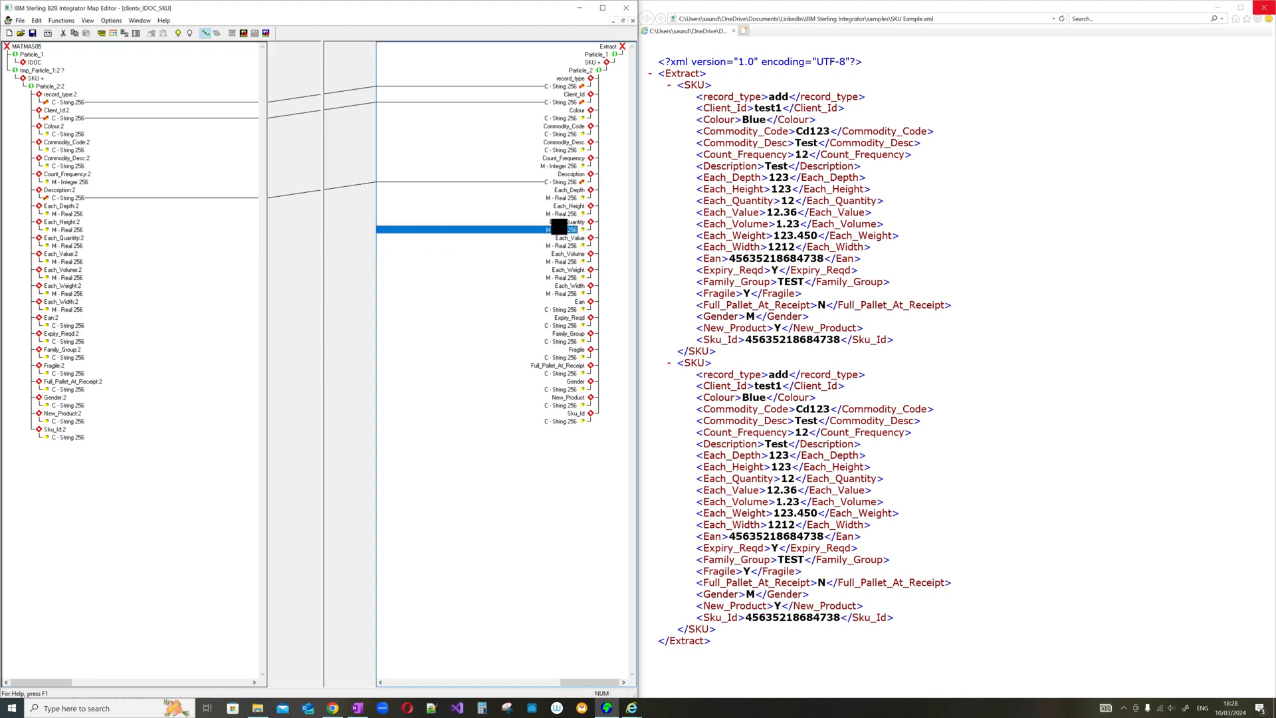
{"action": "left_click_drag", "start_coordinate": [559, 230], "coordinate": [122, 245]}
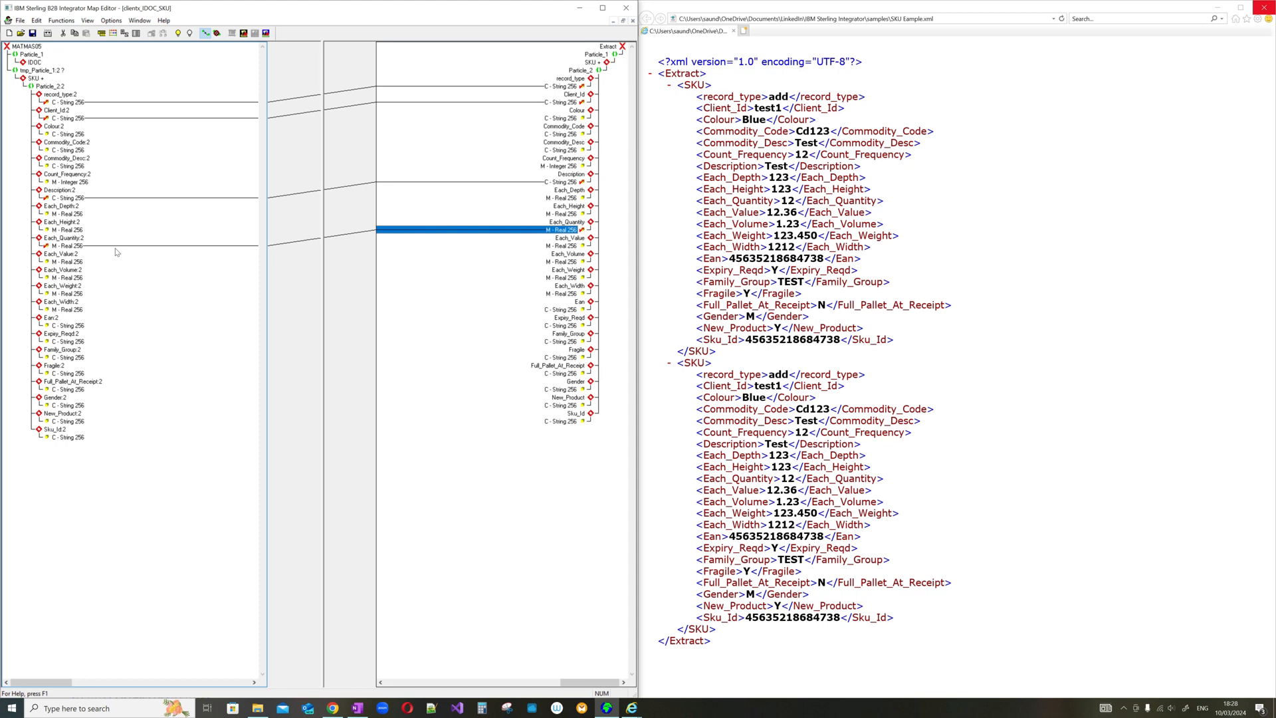
{"action": "left_click_drag", "start_coordinate": [74, 325], "coordinate": [562, 310]}
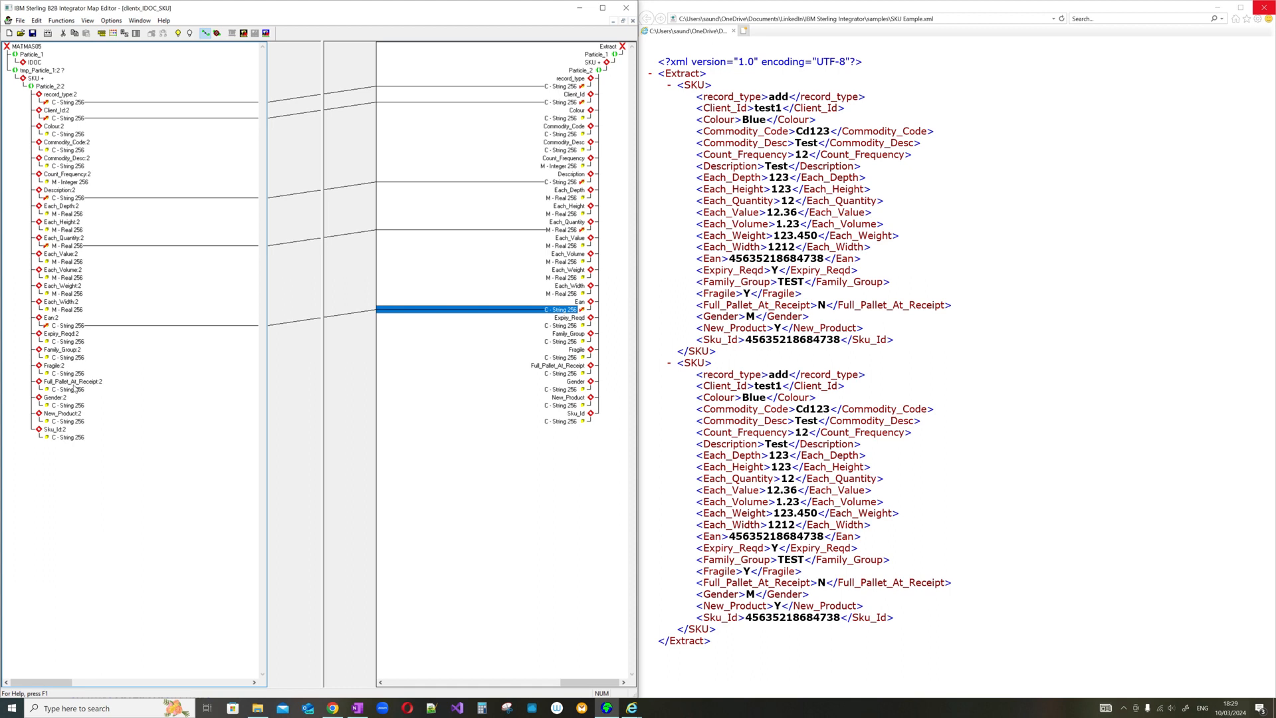
{"action": "left_click_drag", "start_coordinate": [75, 420], "coordinate": [565, 404]}
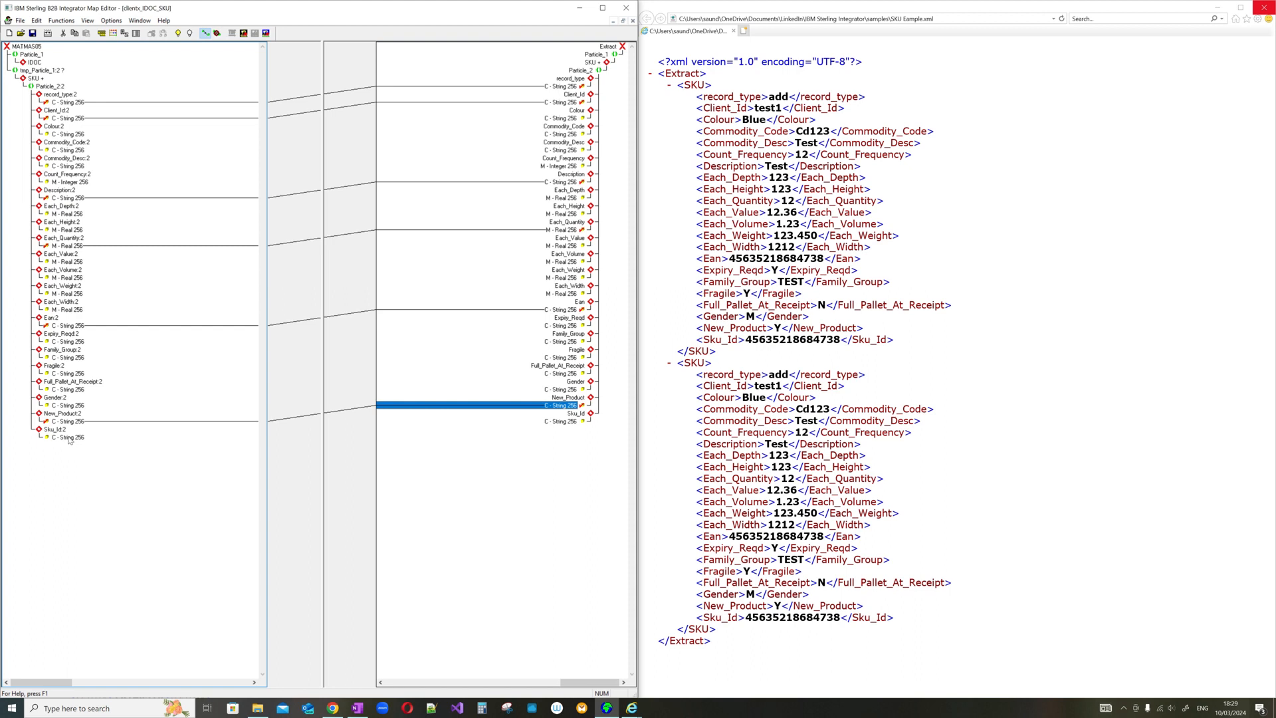
{"action": "left_click_drag", "start_coordinate": [68, 439], "coordinate": [563, 420]}
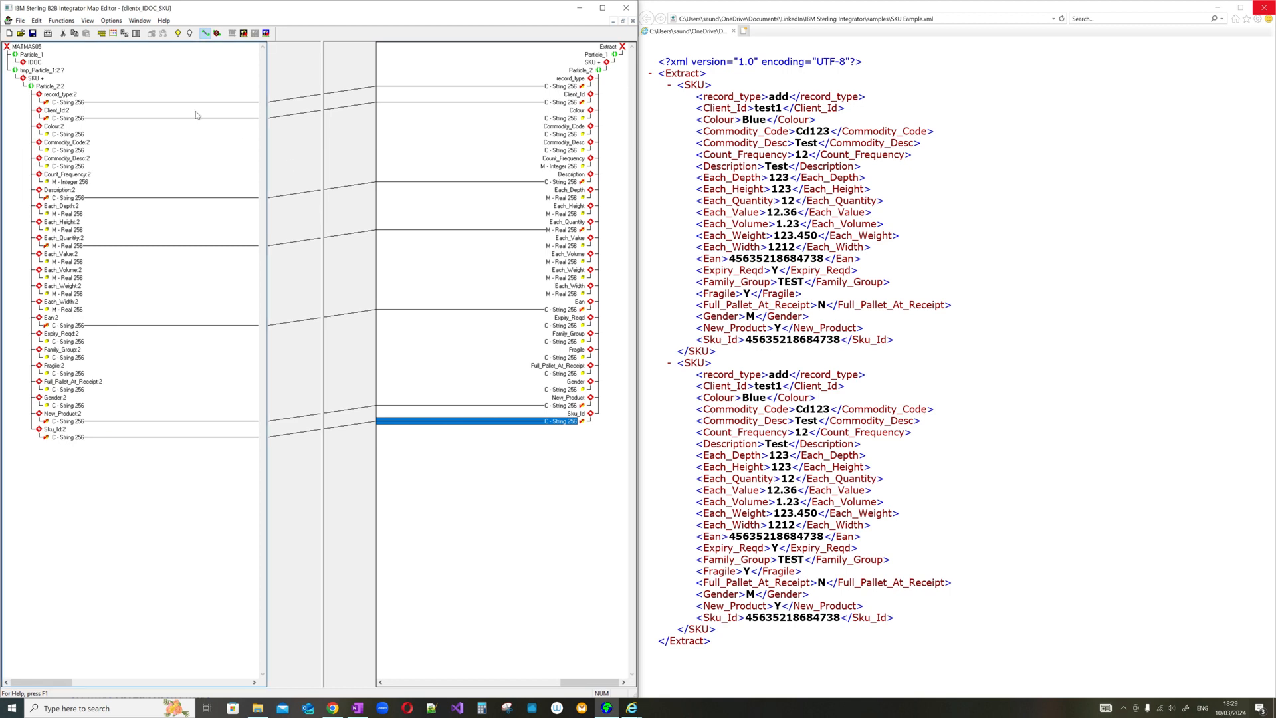
Delete the Sku_Id link and recreate it from Sku_Id:2 to the output Sku_Id string.
{"action": "left_click", "coordinate": [218, 35]}
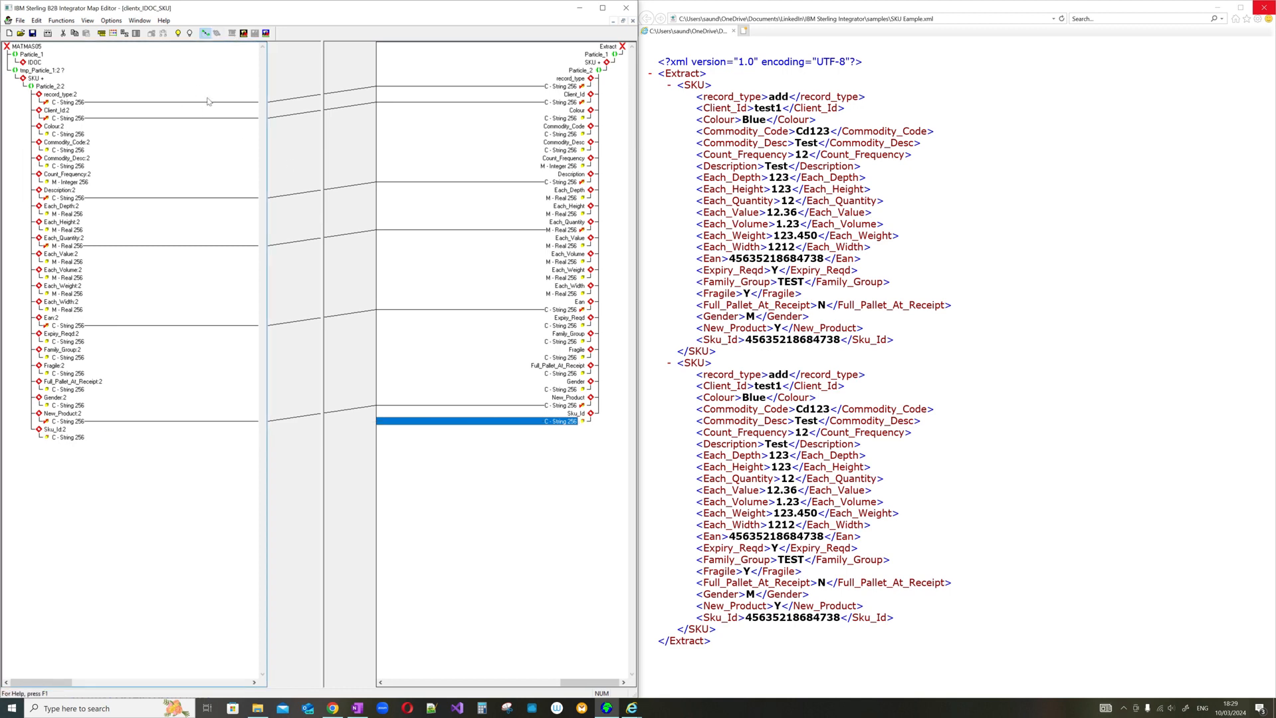
{"action": "left_click", "coordinate": [207, 33]}
{"action": "left_click", "coordinate": [207, 33]}
{"action": "mouse_move", "coordinate": [66, 438]}
{"action": "left_mouse_down"}
{"action": "mouse_move", "coordinate": [570, 432]}
{"action": "mouse_move", "coordinate": [567, 420]}
{"action": "left_mouse_up"}
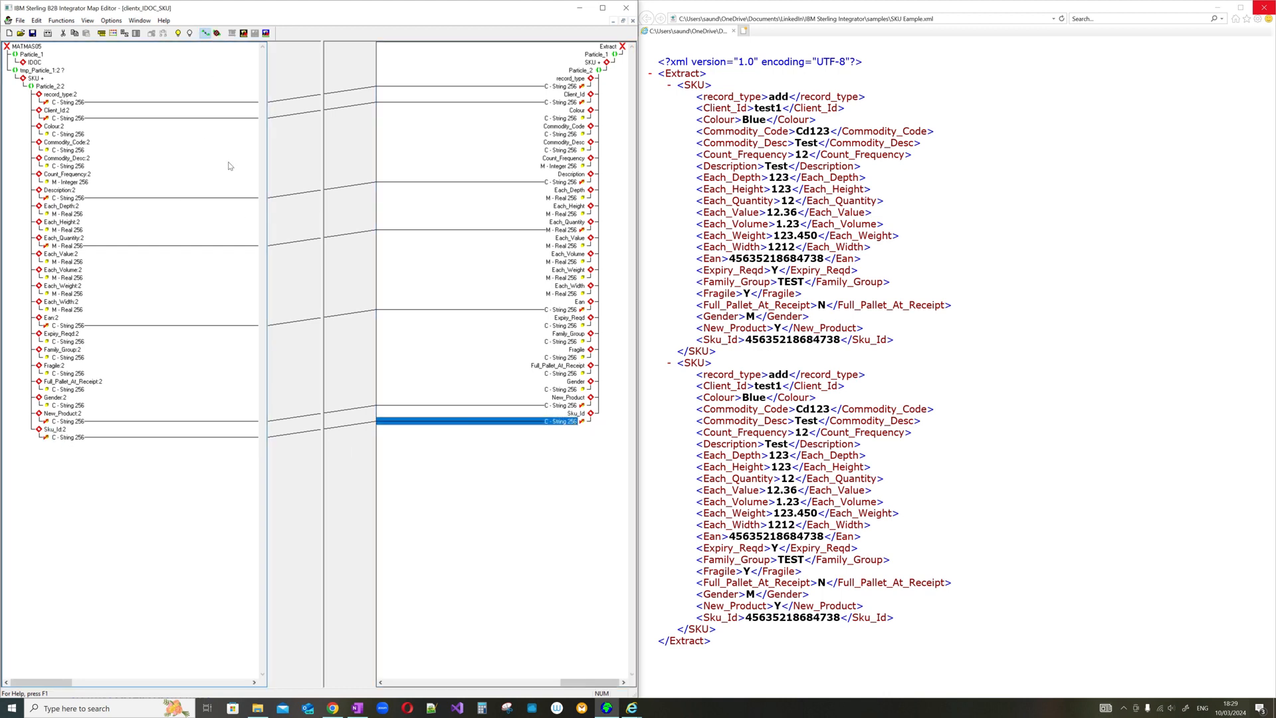
{"action": "left_click", "coordinate": [205, 33]}
Save the map as clientx_IDOC_SKU in the map files folder of IBM Sterling Integrator.
{"action": "left_click", "coordinate": [33, 34]}
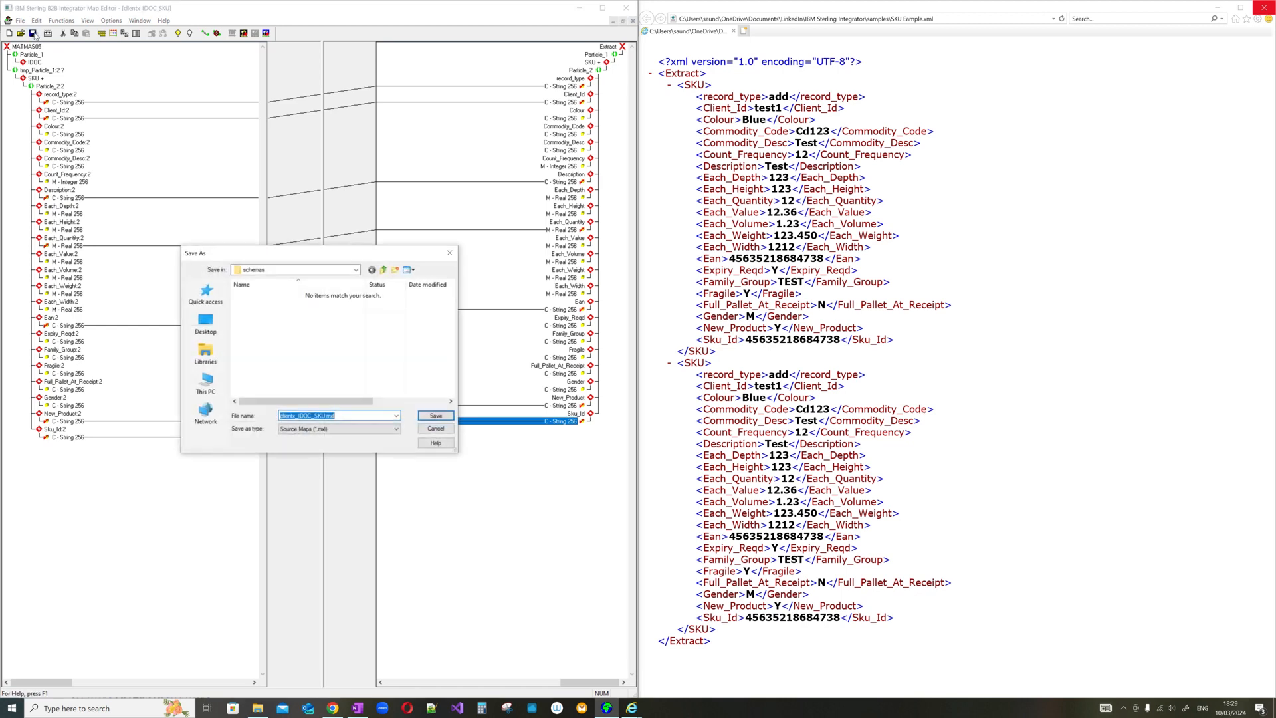
{"action": "left_click", "coordinate": [357, 270]}
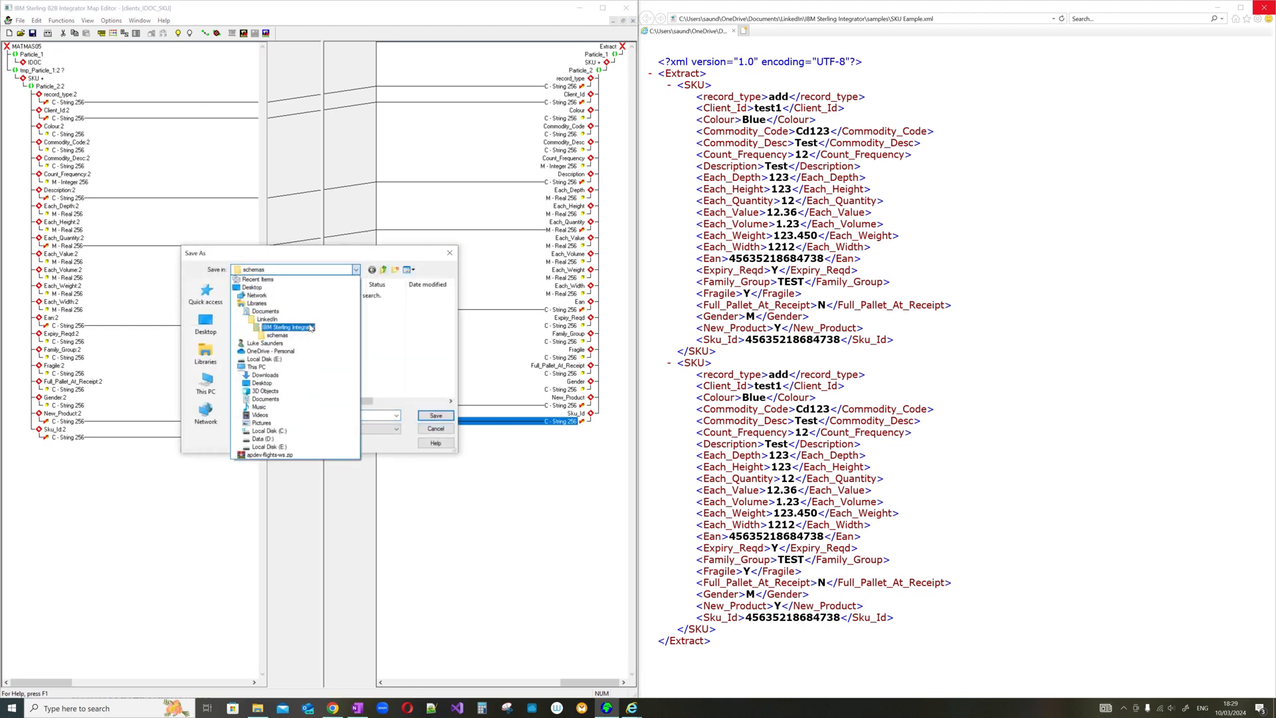
{"action": "left_click", "coordinate": [310, 330]}
{"action": "double_click", "coordinate": [256, 296]}
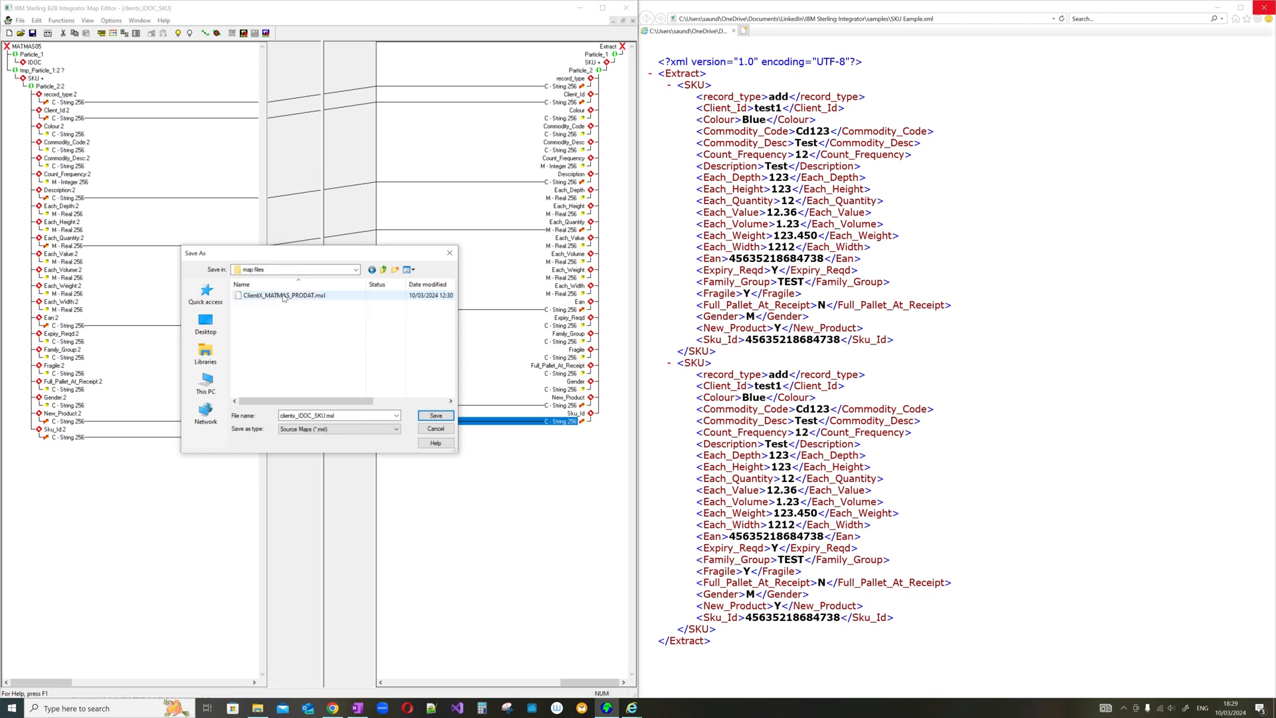
{"action": "left_click", "coordinate": [340, 415]}
{"action": "left_click", "coordinate": [340, 416]}
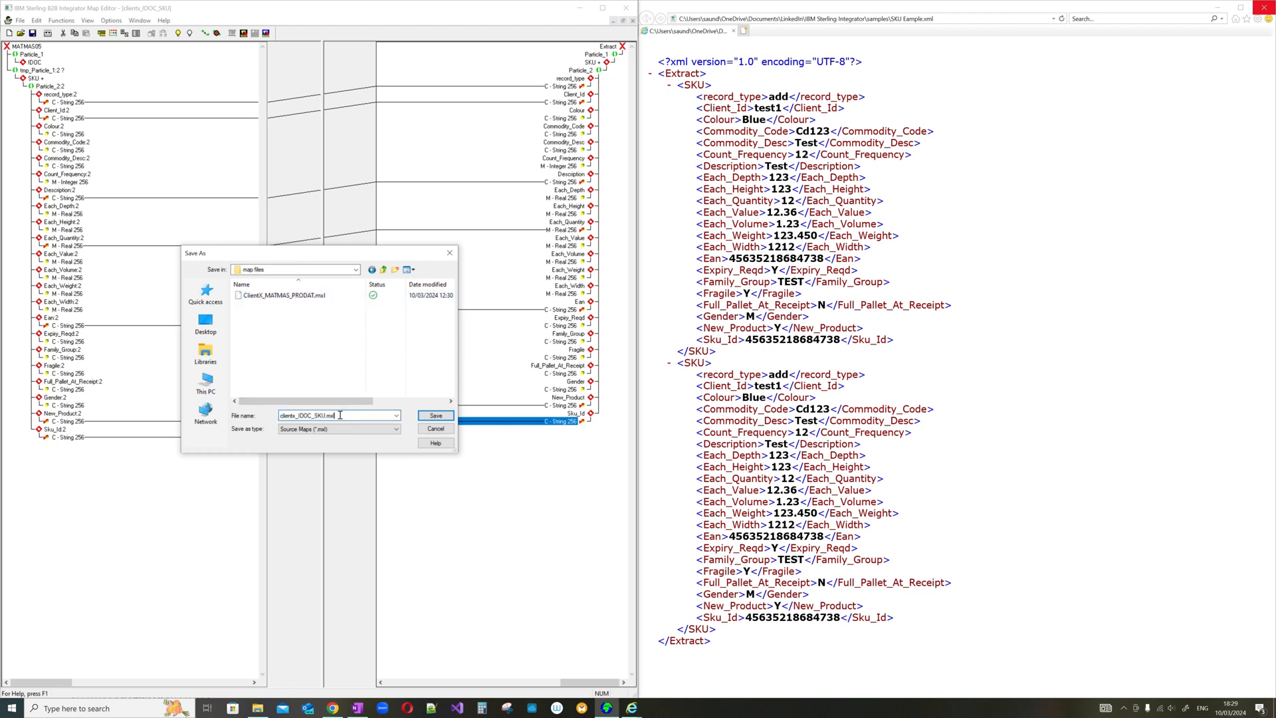
{"action": "left_click", "coordinate": [435, 416]}
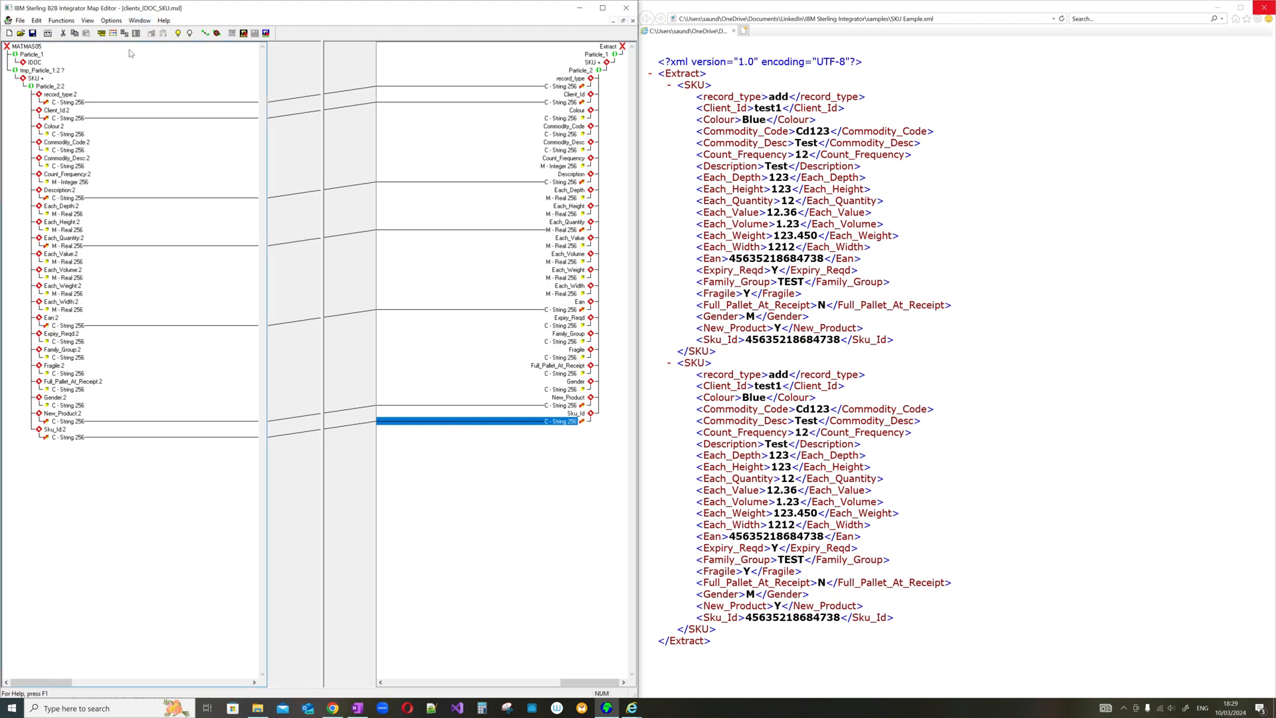
Expand IDOC and its Particle_2 group in the MATMAS05 input tree.
{"action": "double_click", "coordinate": [40, 62]}
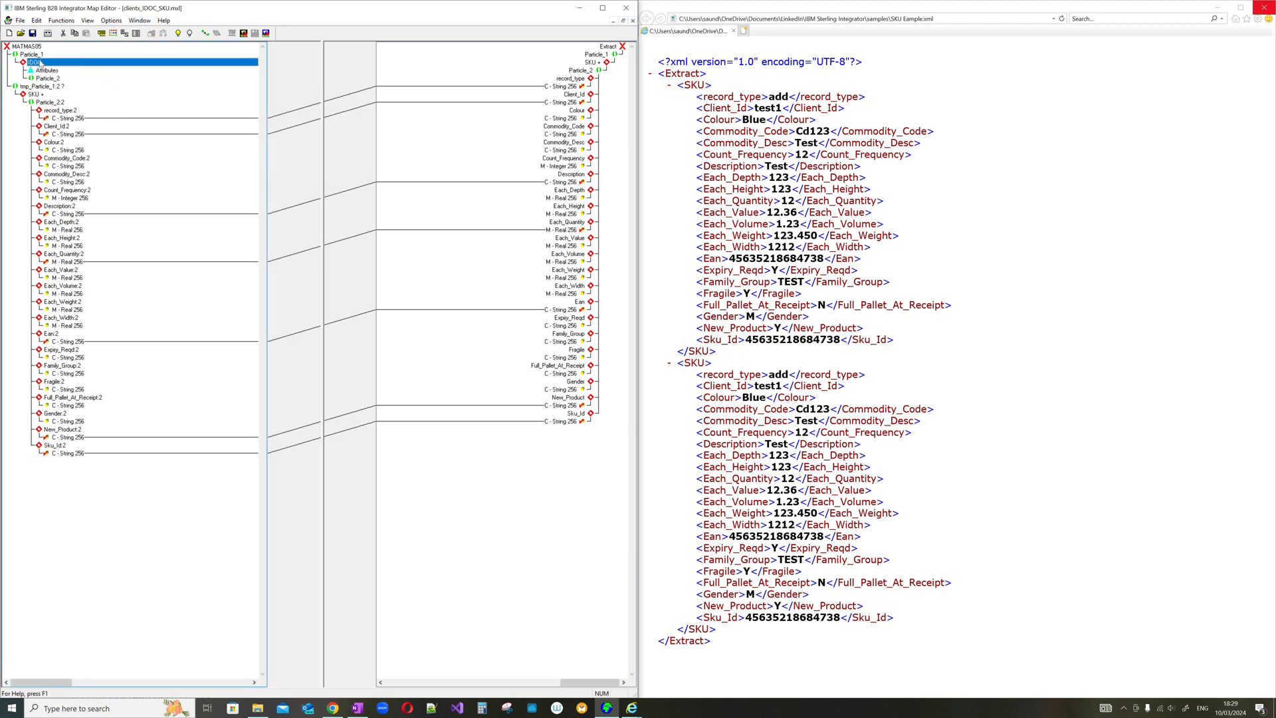
{"action": "double_click", "coordinate": [55, 78]}
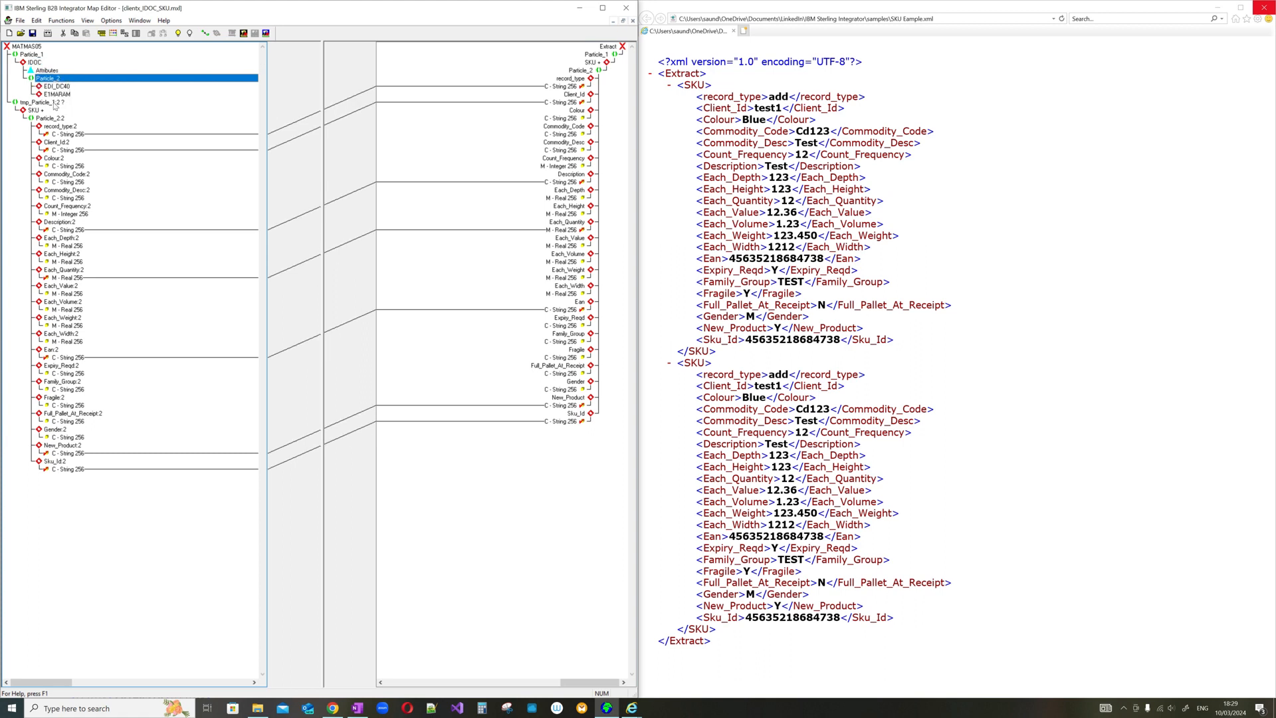
{"action": "left_click", "coordinate": [54, 103]}
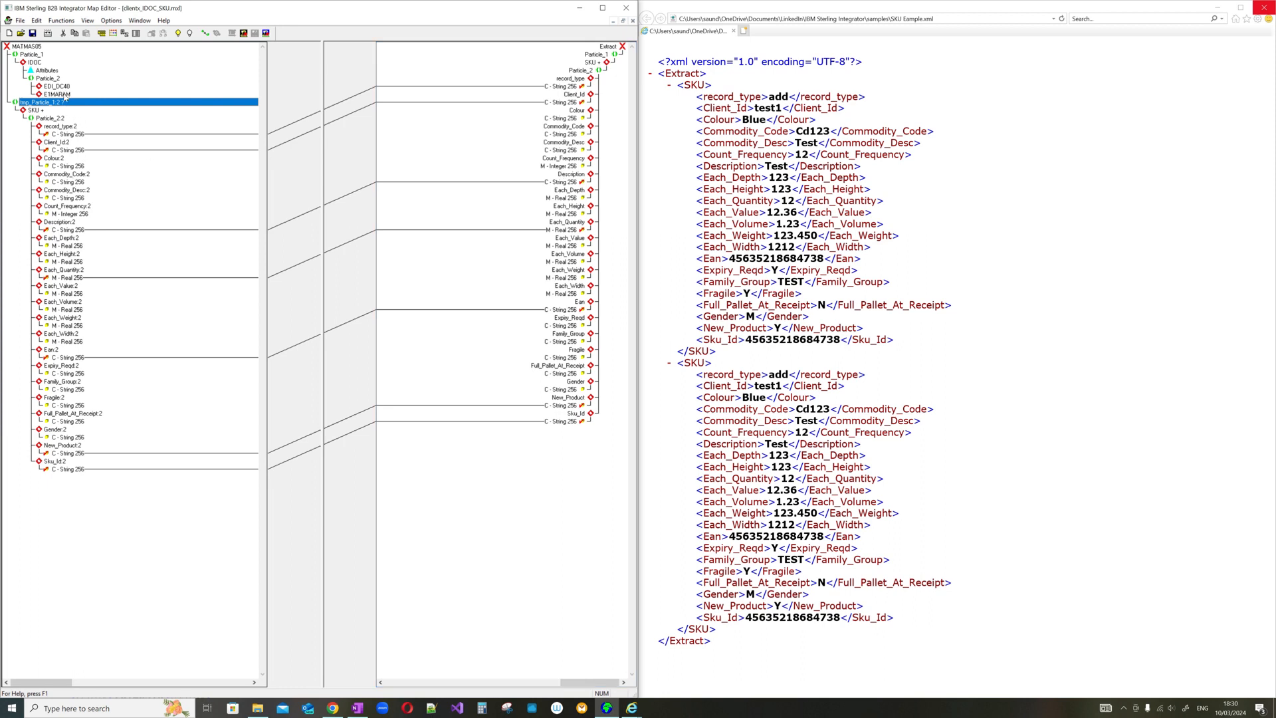
Place the Map Editor beside the SAP Example MATMAS.xml file and highlight the MATNR tag in the E1MARAM segment.
{"action": "left_click_drag", "start_coordinate": [240, 9], "coordinate": [653, 46]}
{"action": "left_click_drag", "start_coordinate": [653, 46], "coordinate": [877, 11]}
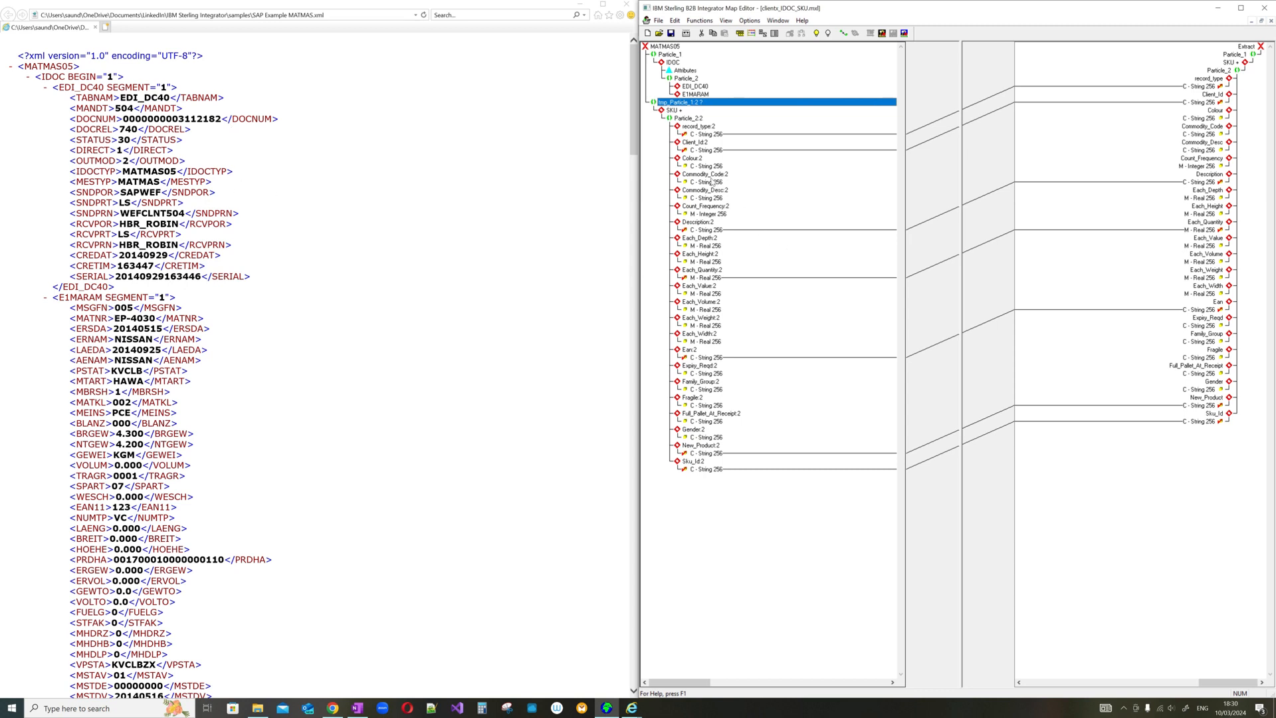
{"action": "left_click_drag", "start_coordinate": [74, 318], "coordinate": [109, 319]}
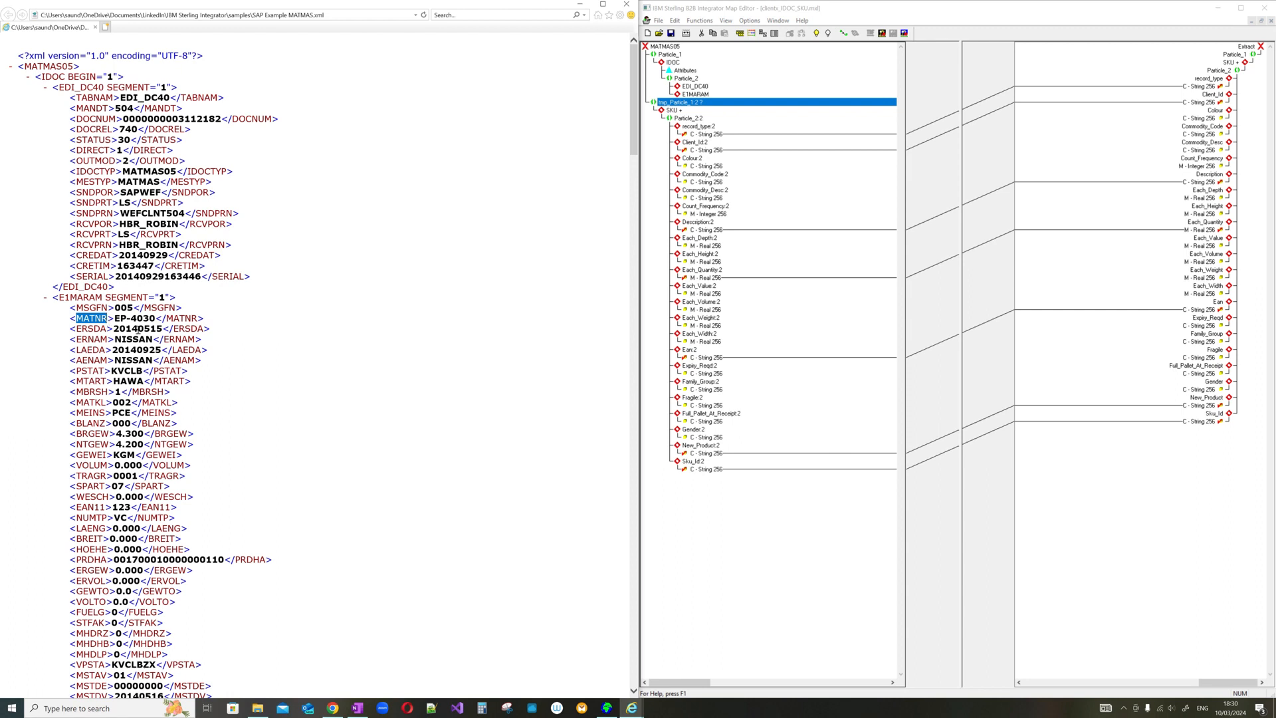
Expand E1MARAM, Particle_4 and MATNR in the input tree and select MATNR's string field.
{"action": "left_click", "coordinate": [718, 105]}
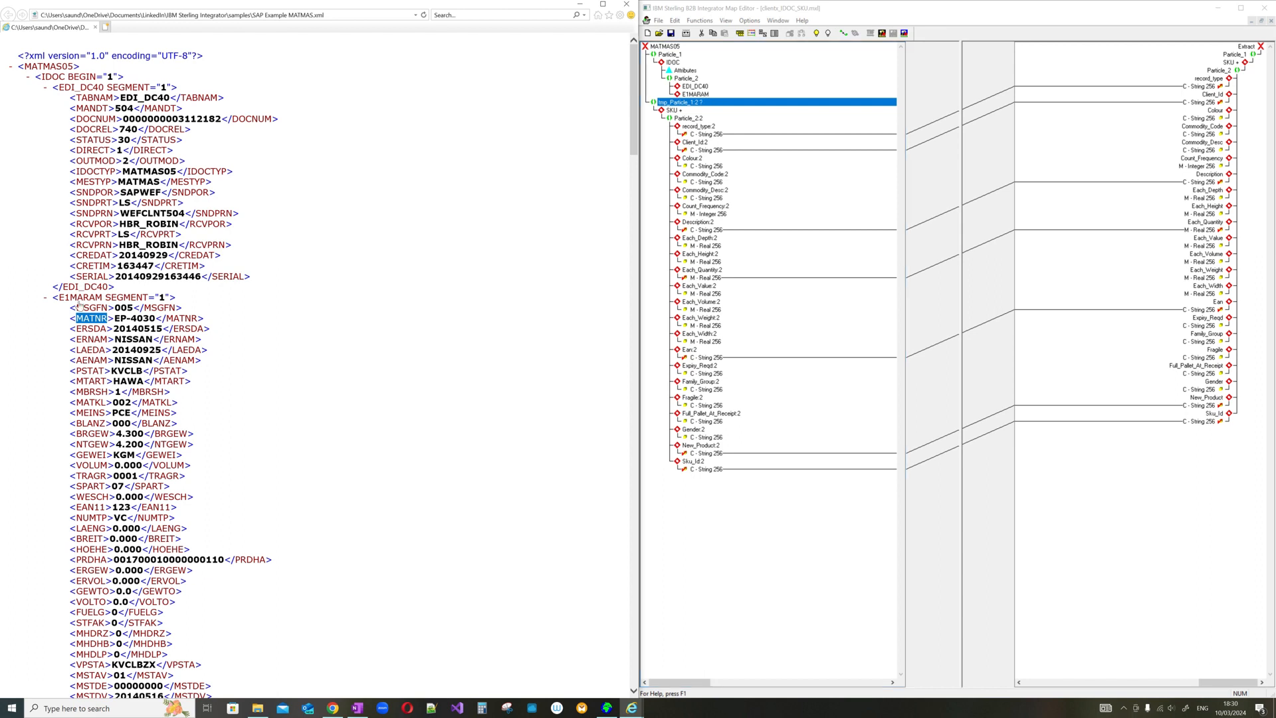
{"action": "double_click", "coordinate": [695, 94]}
{"action": "left_click", "coordinate": [703, 111]}
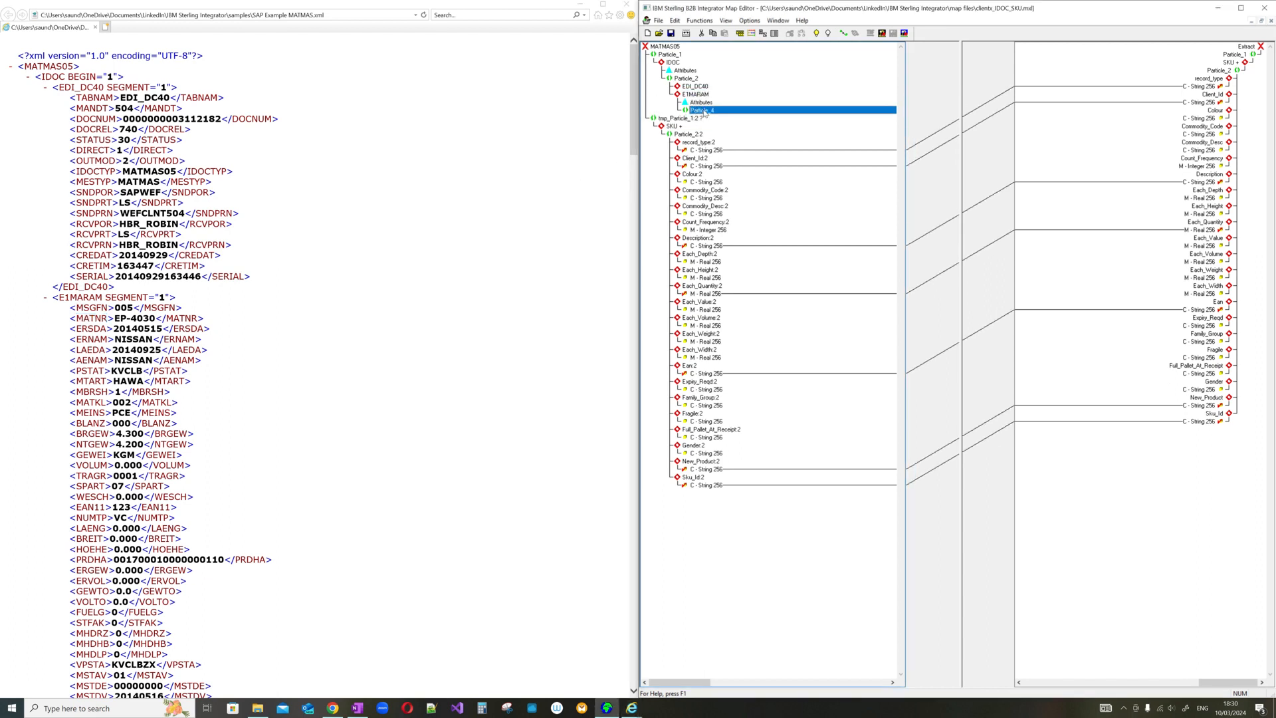
{"action": "double_click", "coordinate": [723, 127]}
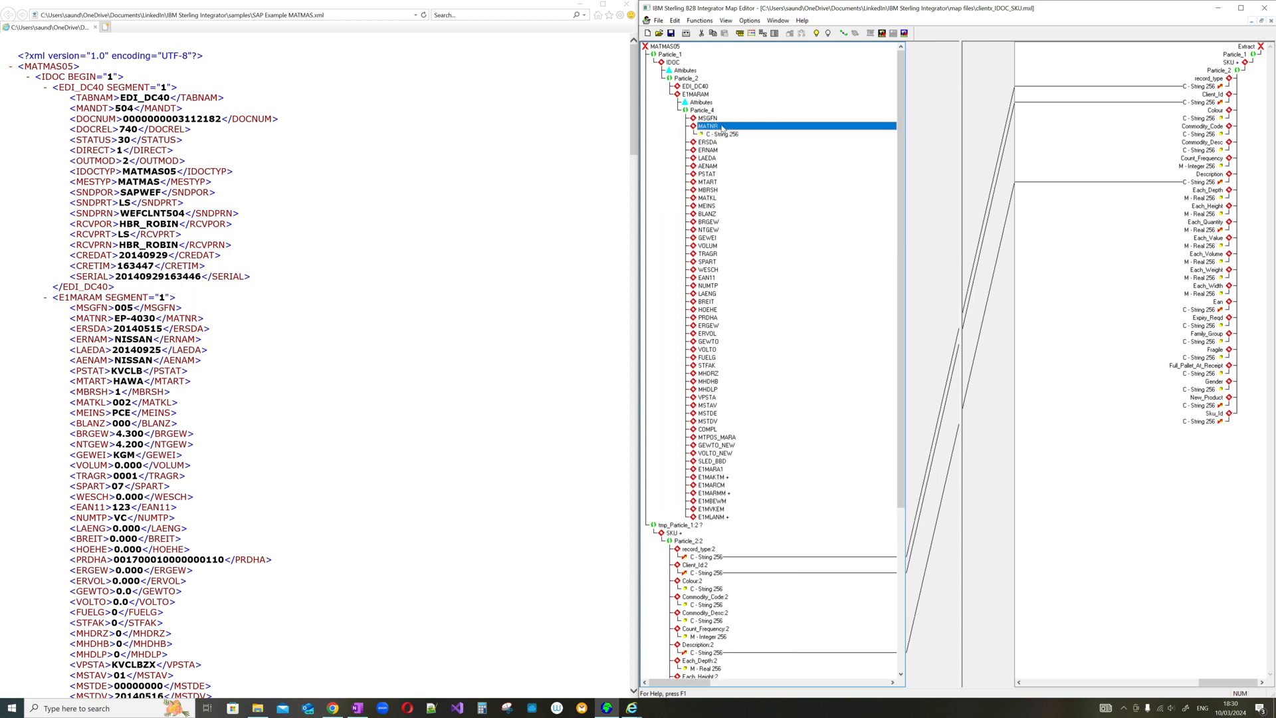
{"action": "left_click", "coordinate": [731, 135]}
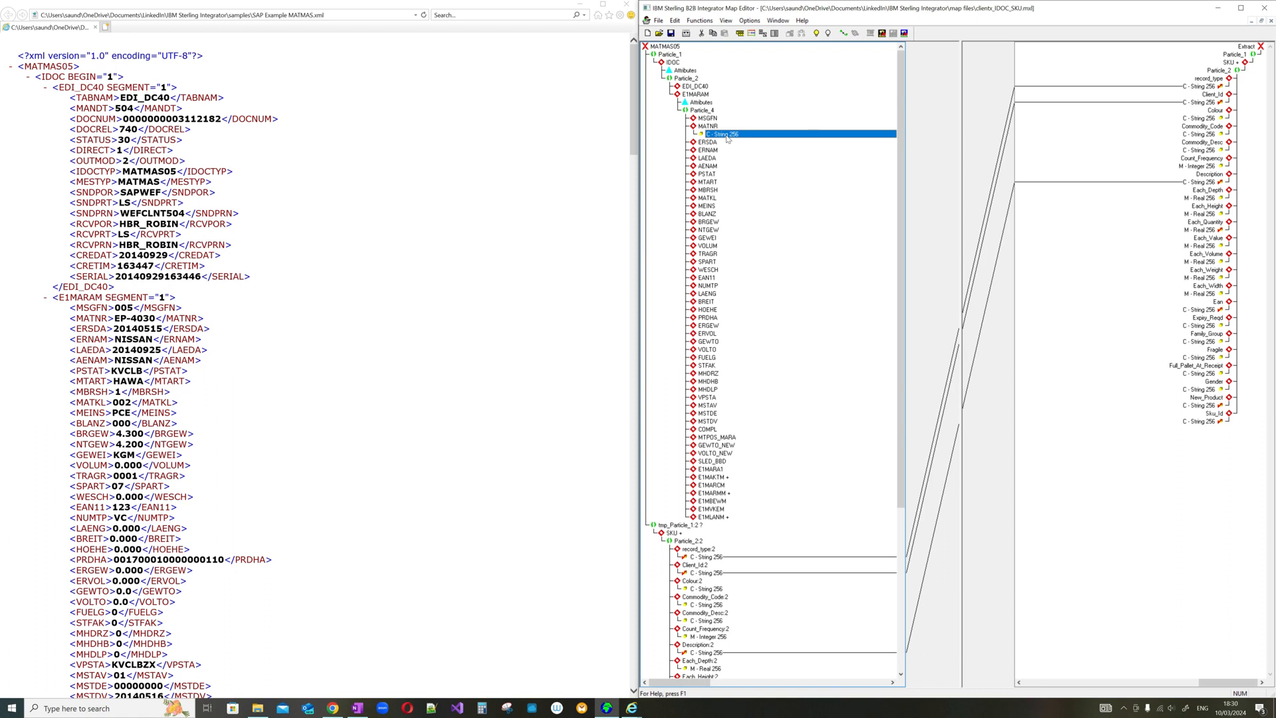
Check the mandatory and repeat settings of the E1MARAM element in the input tree, leaving its properties unchanged.
{"action": "left_click", "coordinate": [706, 95]}
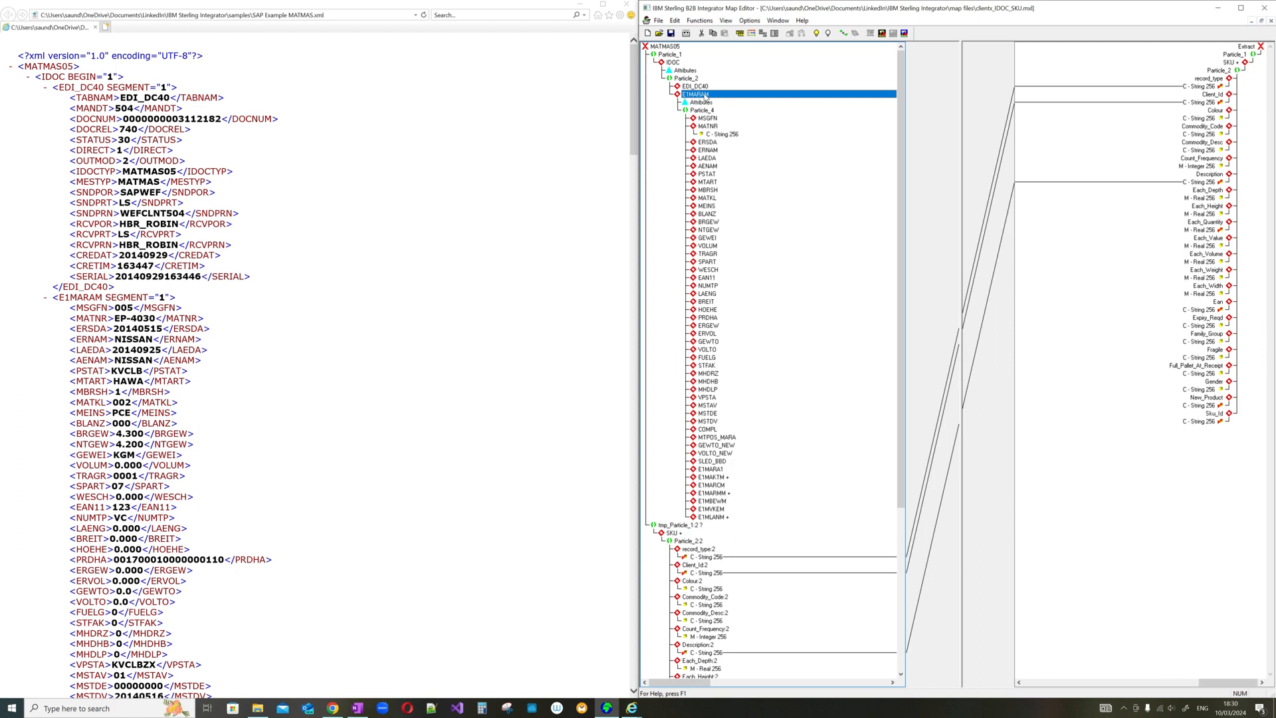
{"action": "right_click", "coordinate": [706, 98]}
{"action": "left_click", "coordinate": [734, 166]}
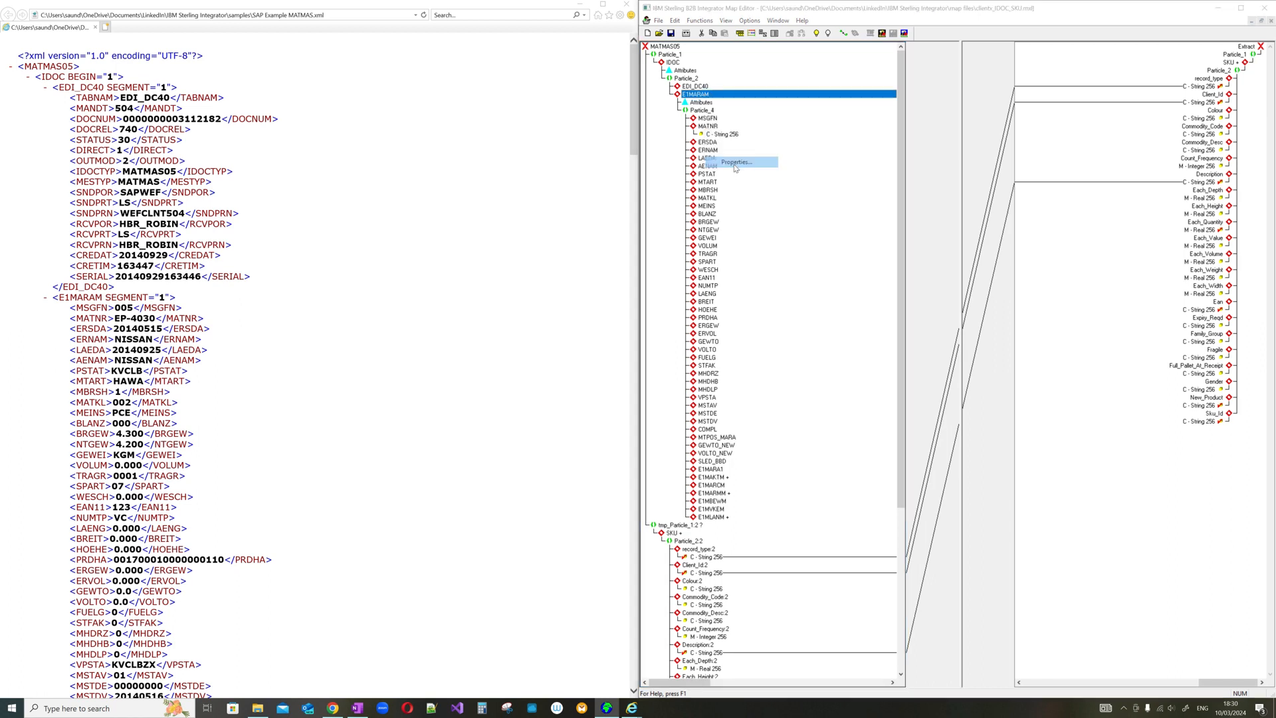
{"action": "left_click", "coordinate": [949, 259]}
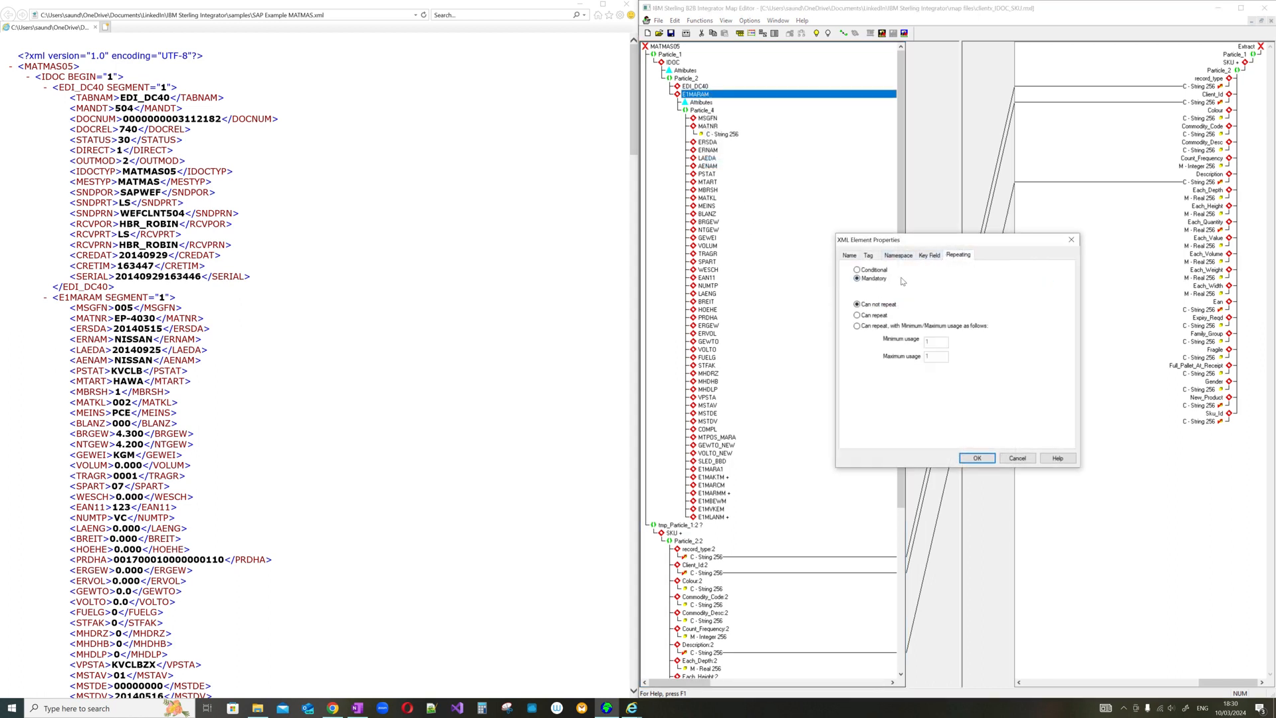
{"action": "left_click", "coordinate": [1071, 240]}
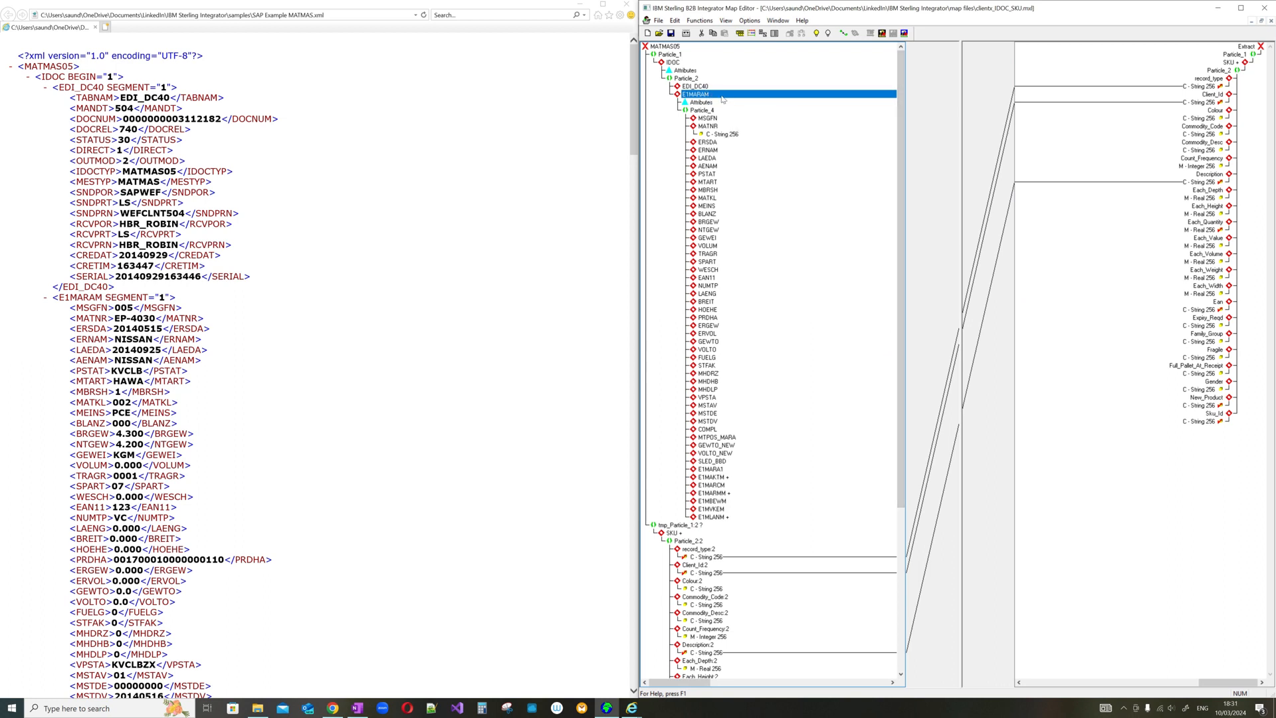
{"action": "left_click", "coordinate": [724, 135]}
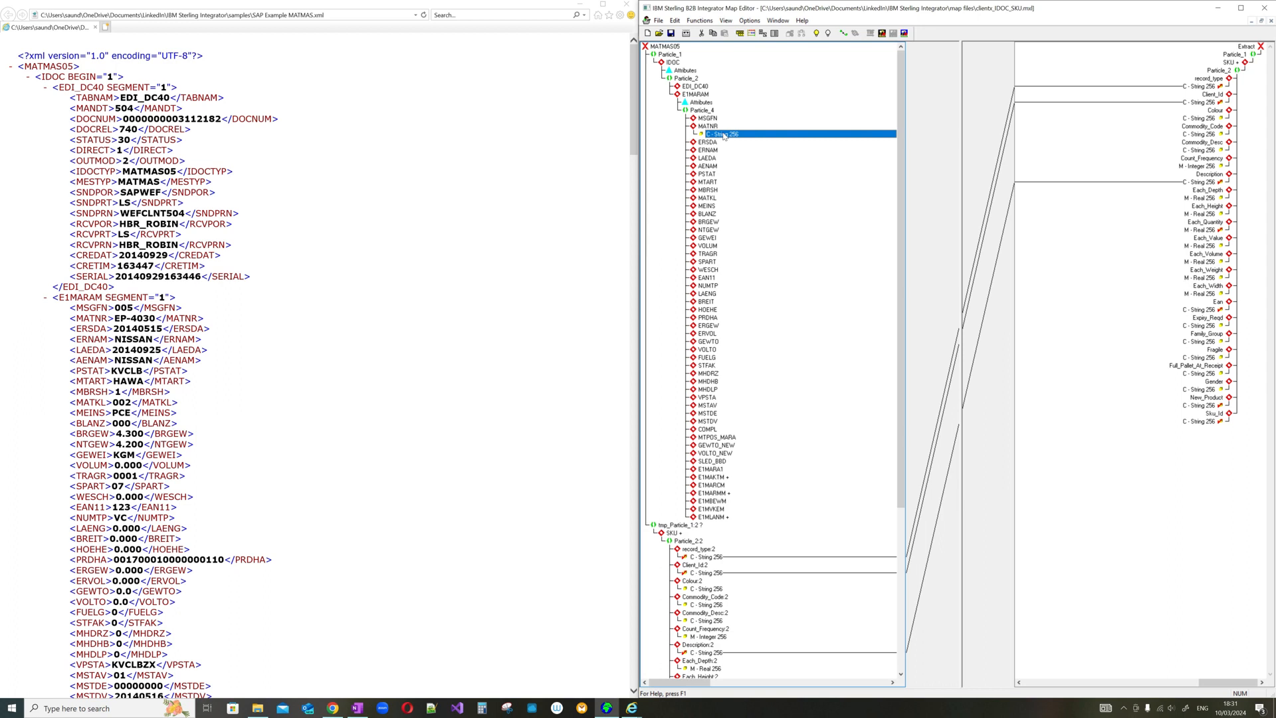
{"action": "right_click", "coordinate": [725, 136]}
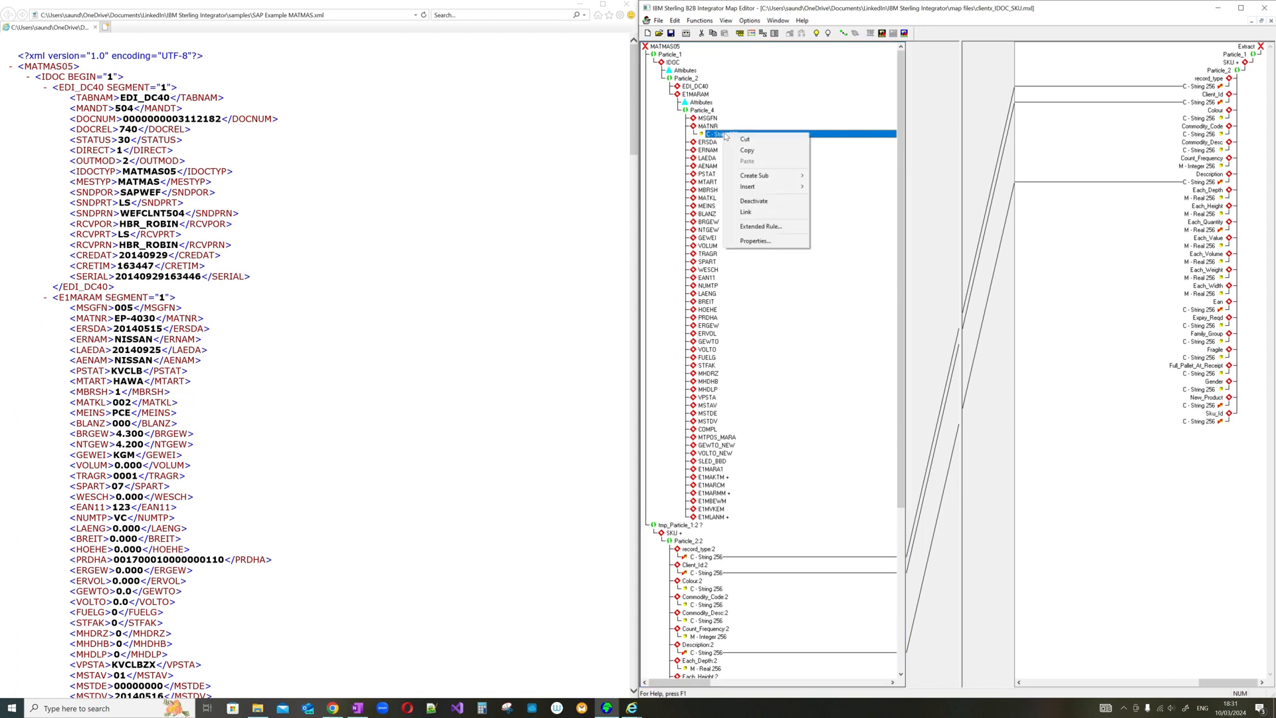
{"action": "left_click", "coordinate": [777, 227]}
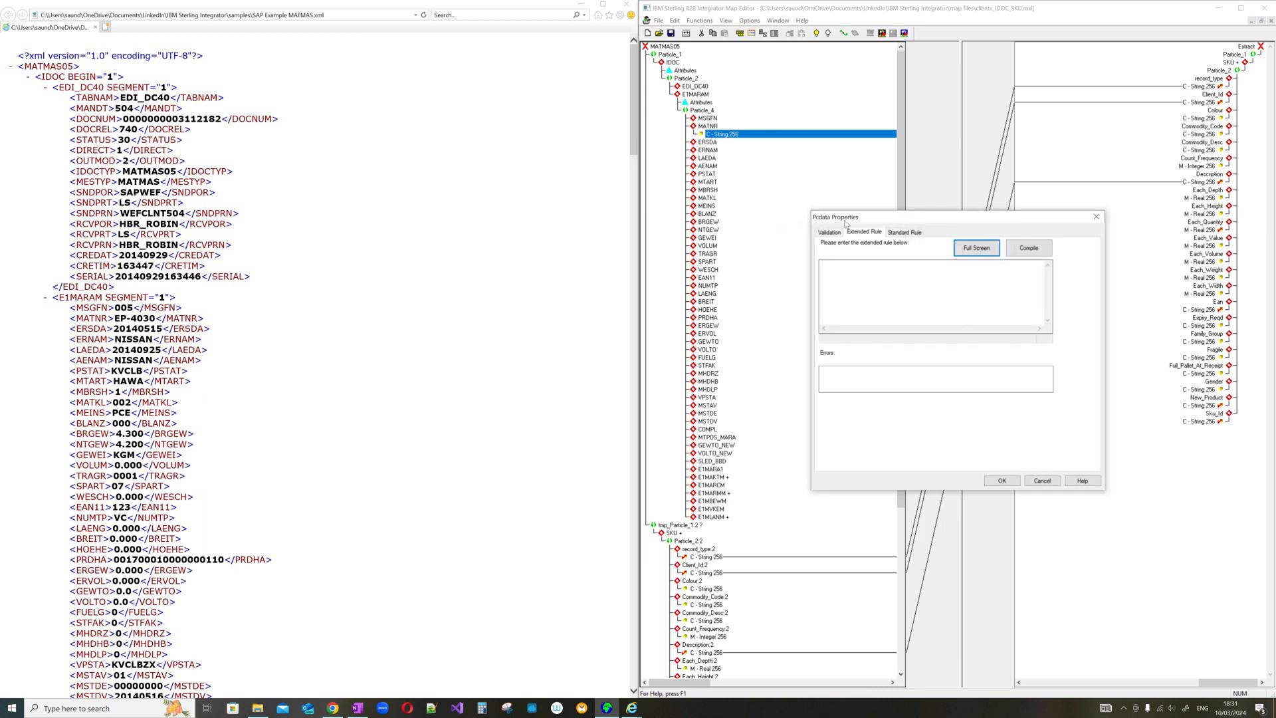
{"action": "left_click_drag", "start_coordinate": [845, 223], "coordinate": [645, 204]}
{"action": "left_click", "coordinate": [727, 258]}
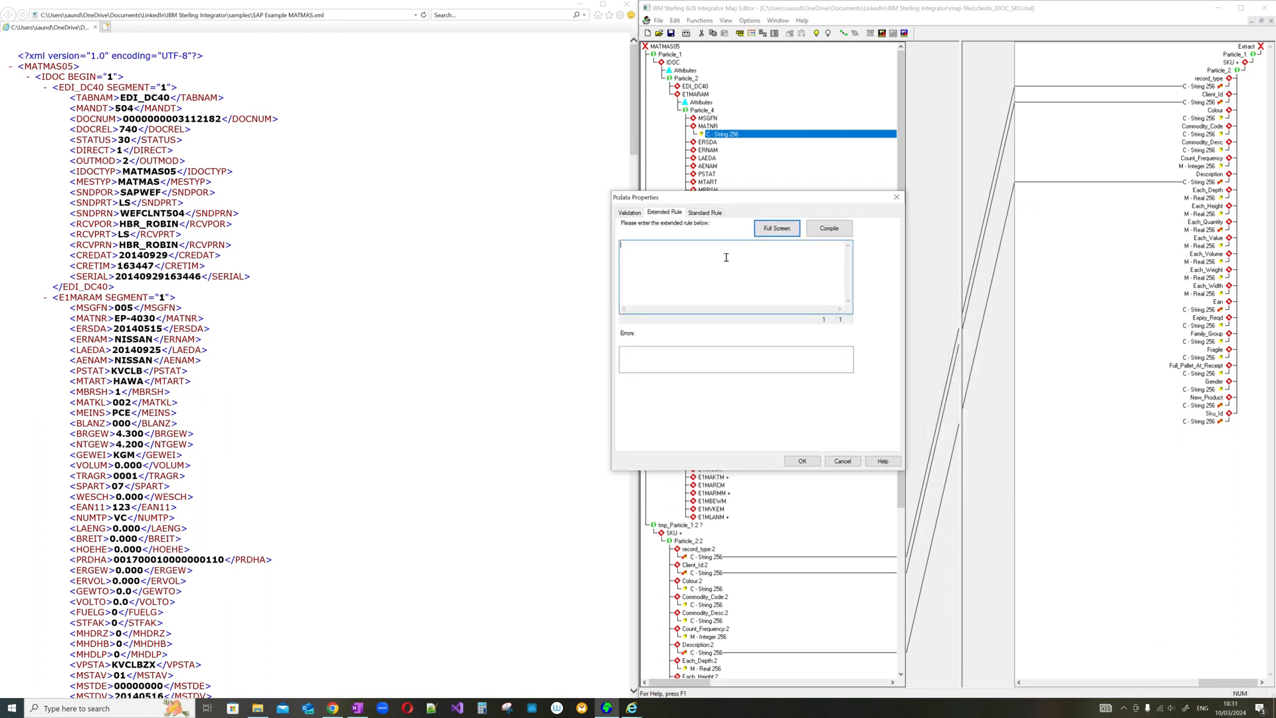
{"action": "left_click_drag", "start_coordinate": [725, 204], "coordinate": [863, 144]}
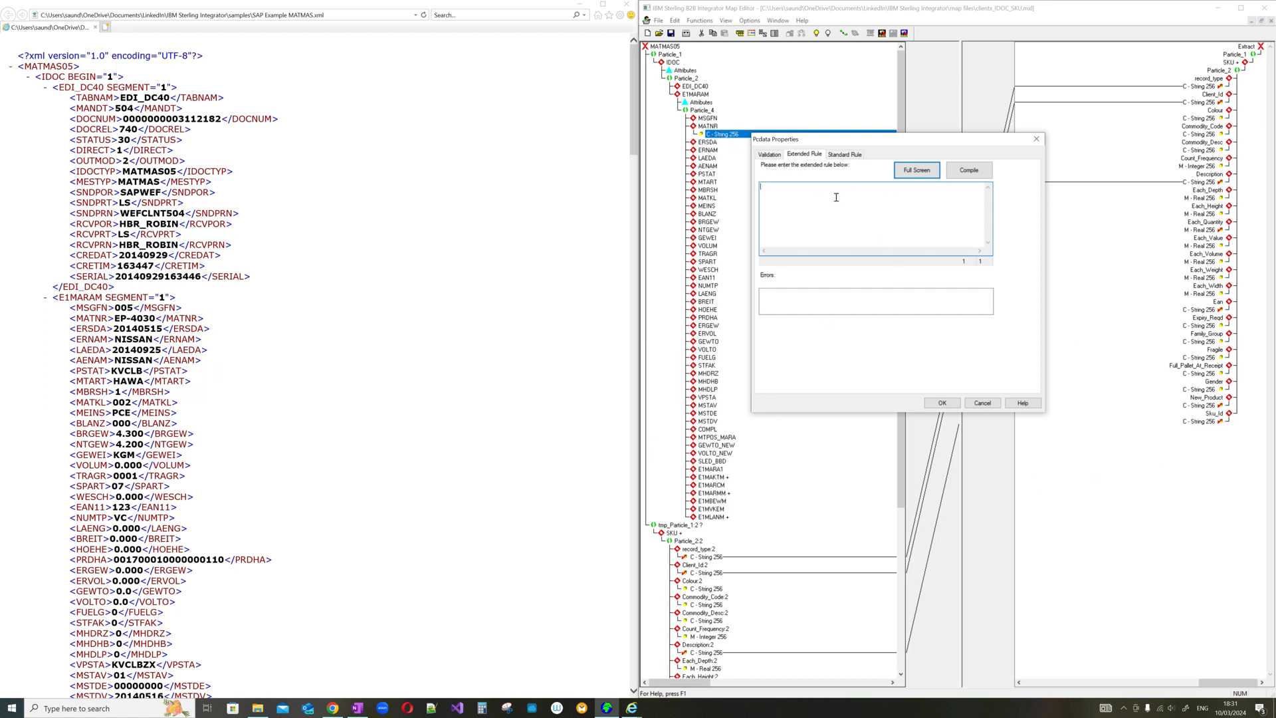
{"action": "left_click_drag", "start_coordinate": [795, 139], "coordinate": [753, 184]}
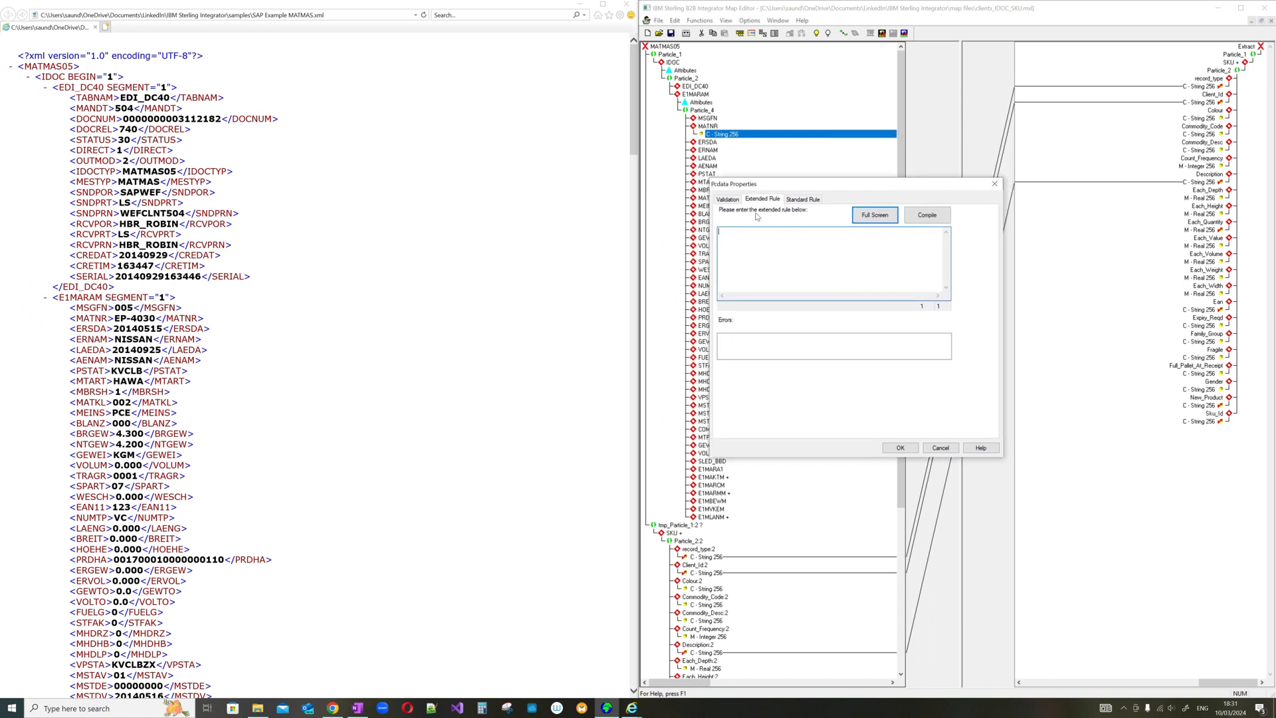
{"action": "left_click", "coordinate": [941, 448]}
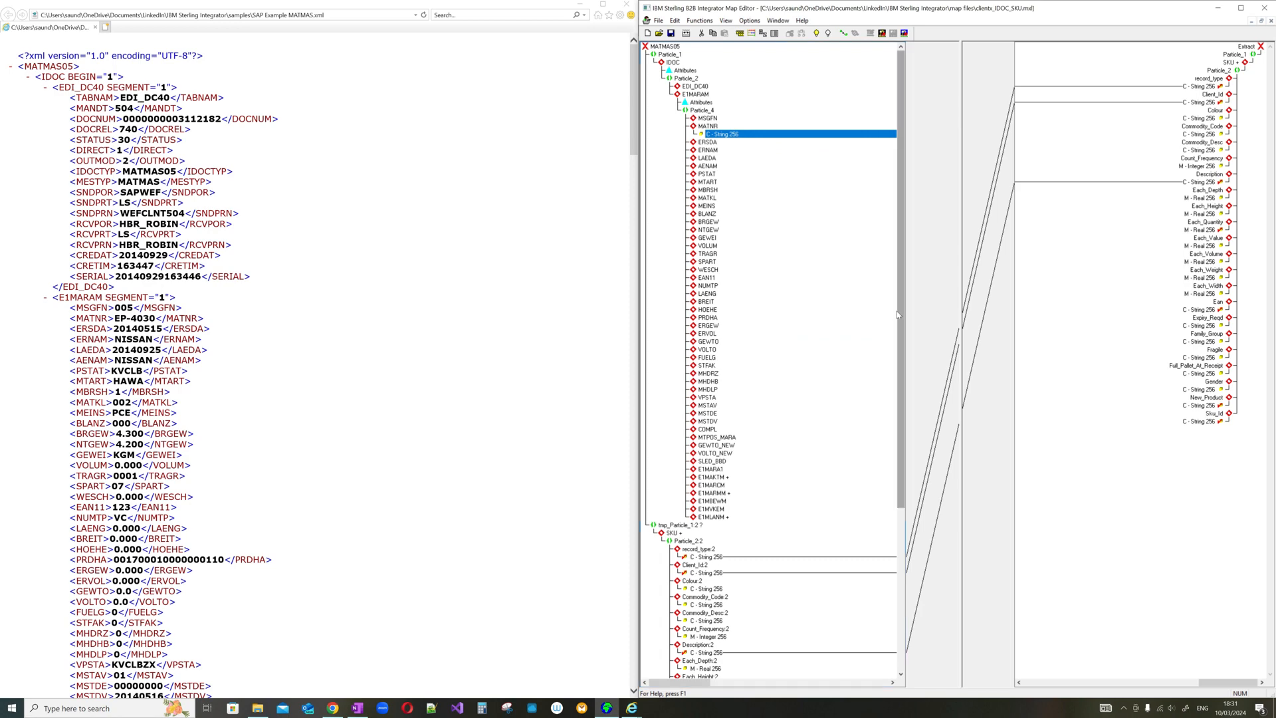
Collapse the field details of the temporary SKU structure and expand only the Sku_Id:2 element under Particle_2:2.
{"action": "scroll", "coordinate": [858, 373], "scroll_direction": "down", "scroll_amount": 4}
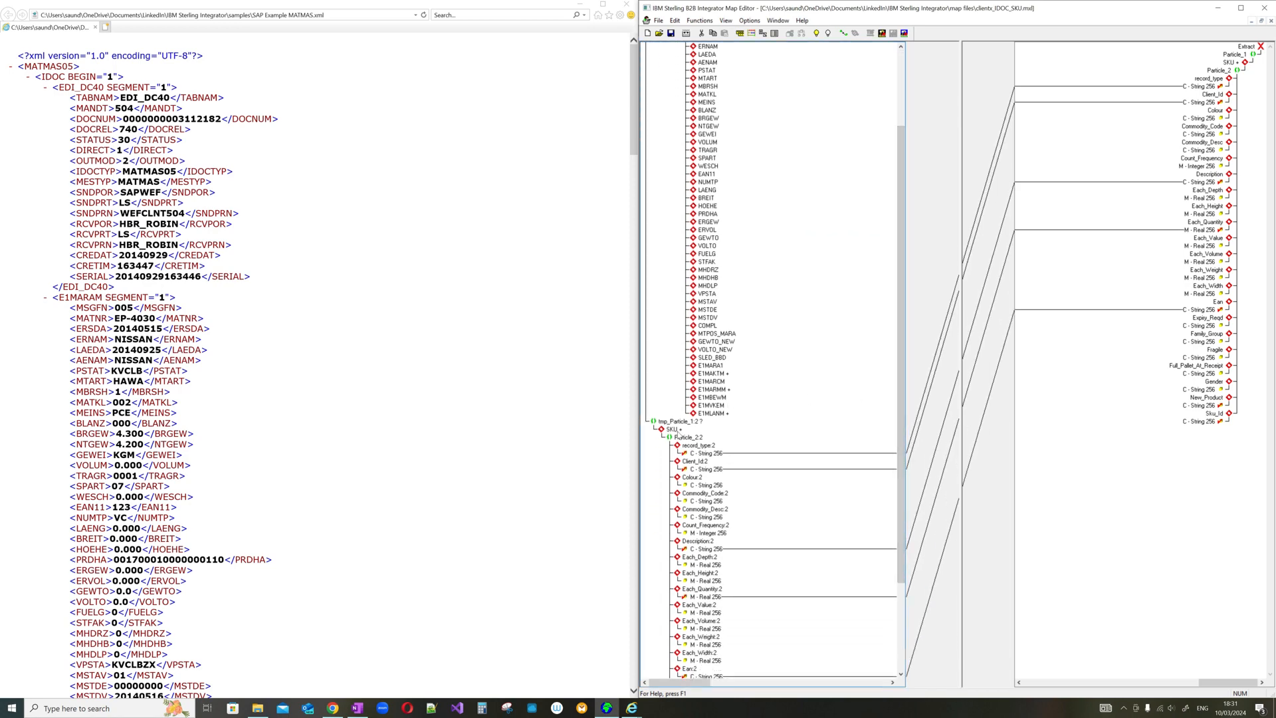
{"action": "double_click", "coordinate": [700, 431]}
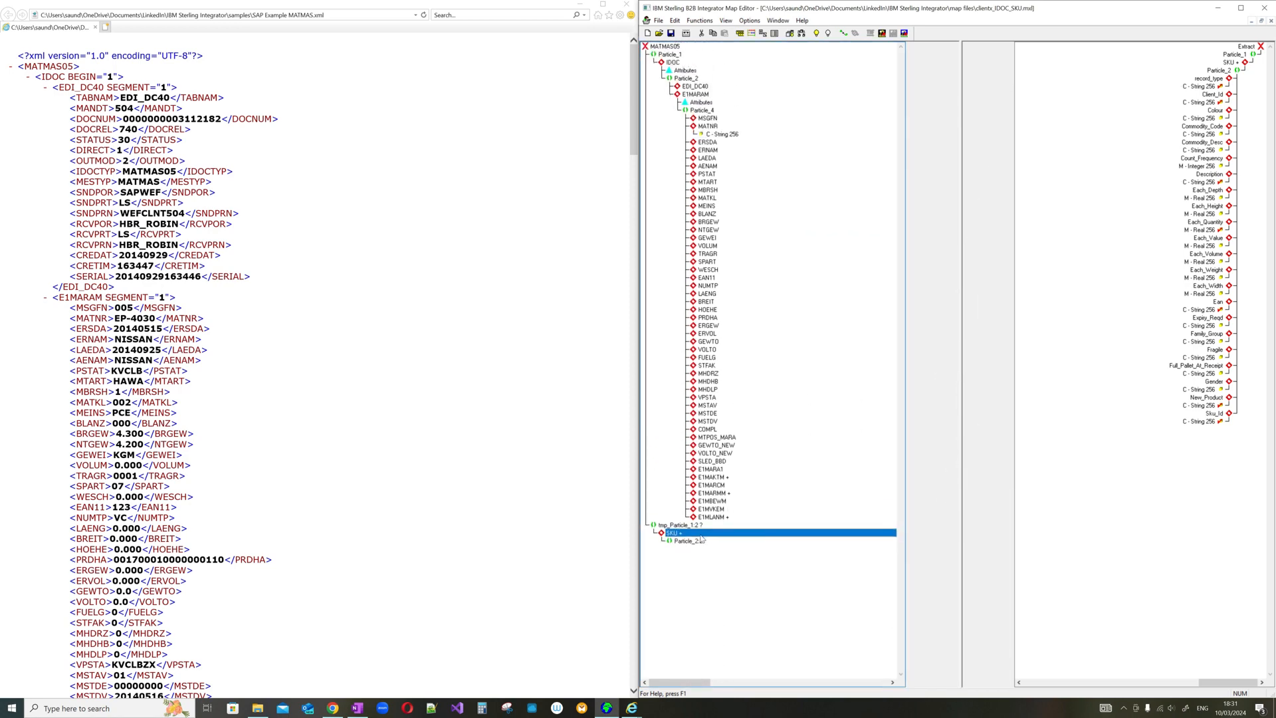
{"action": "double_click", "coordinate": [702, 536]}
{"action": "double_click", "coordinate": [694, 668]}
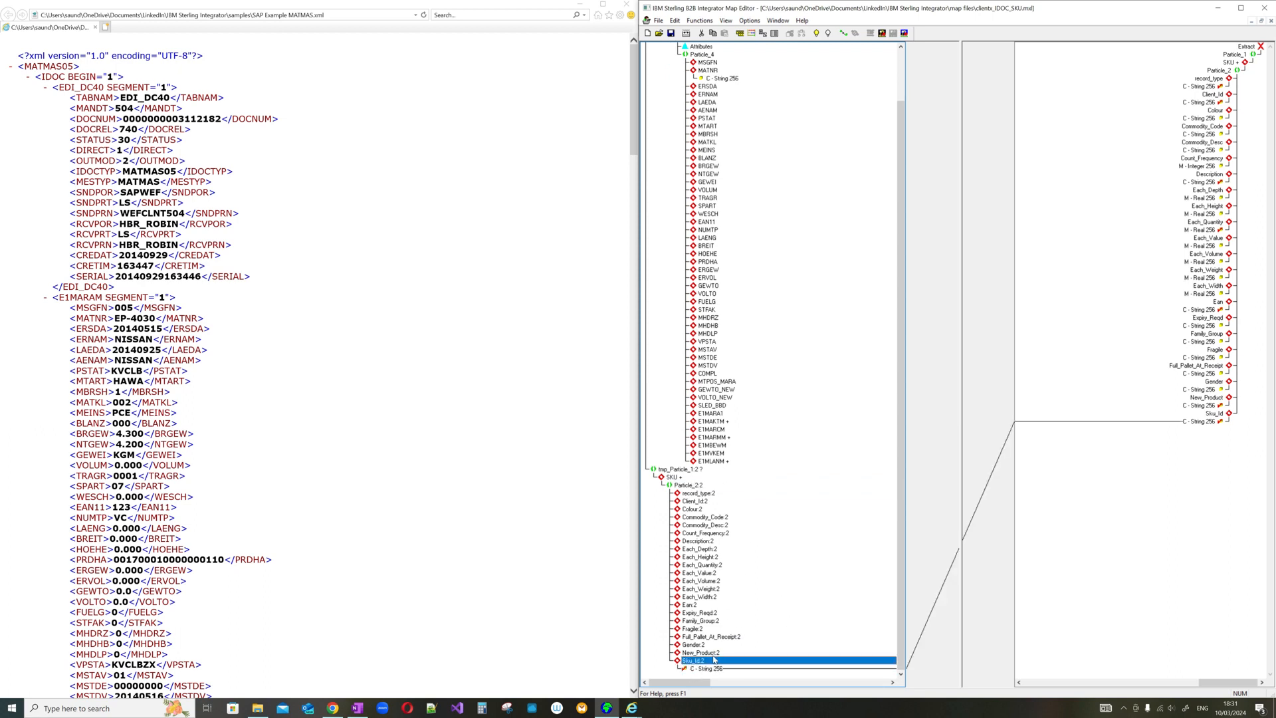
Inspect the element name and XML tag in the properties of Sku_Id:2 in the temporary SKU structure.
{"action": "right_click", "coordinate": [710, 662]}
{"action": "left_click", "coordinate": [729, 661]}
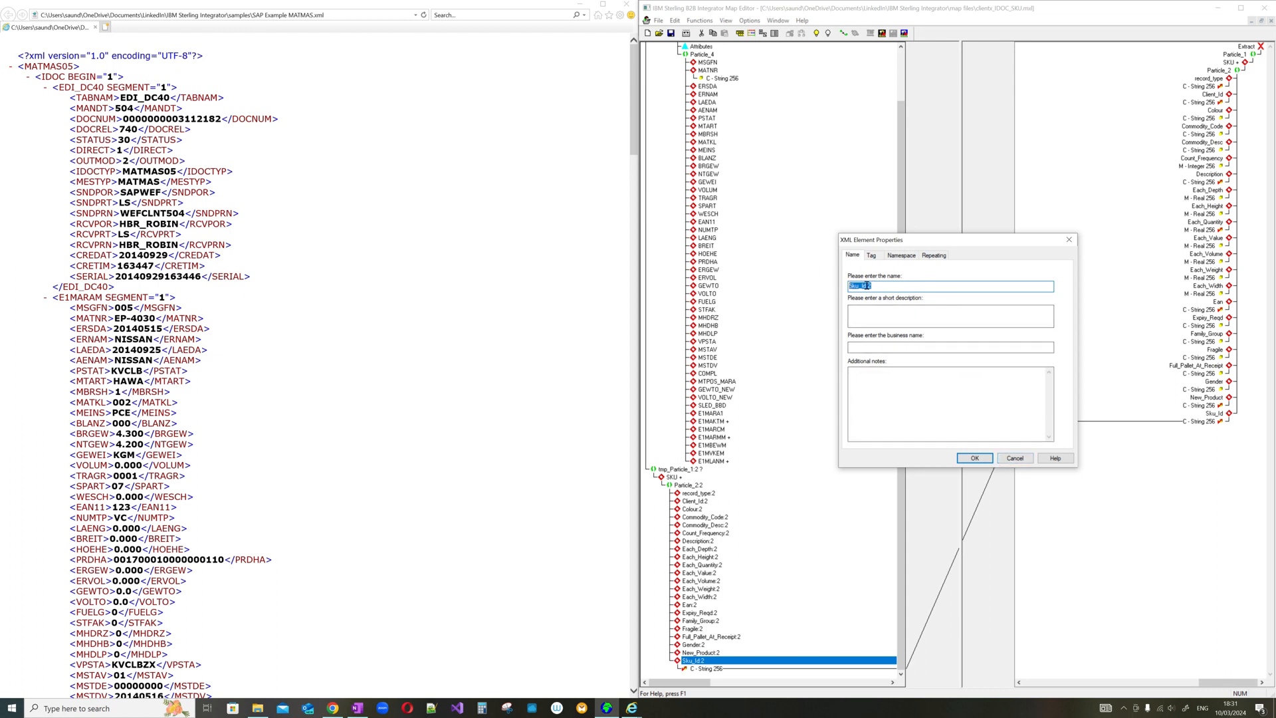
{"action": "left_click", "coordinate": [868, 285]}
{"action": "left_click_drag", "start_coordinate": [868, 286], "coordinate": [847, 286]}
{"action": "left_click", "coordinate": [1011, 458]}
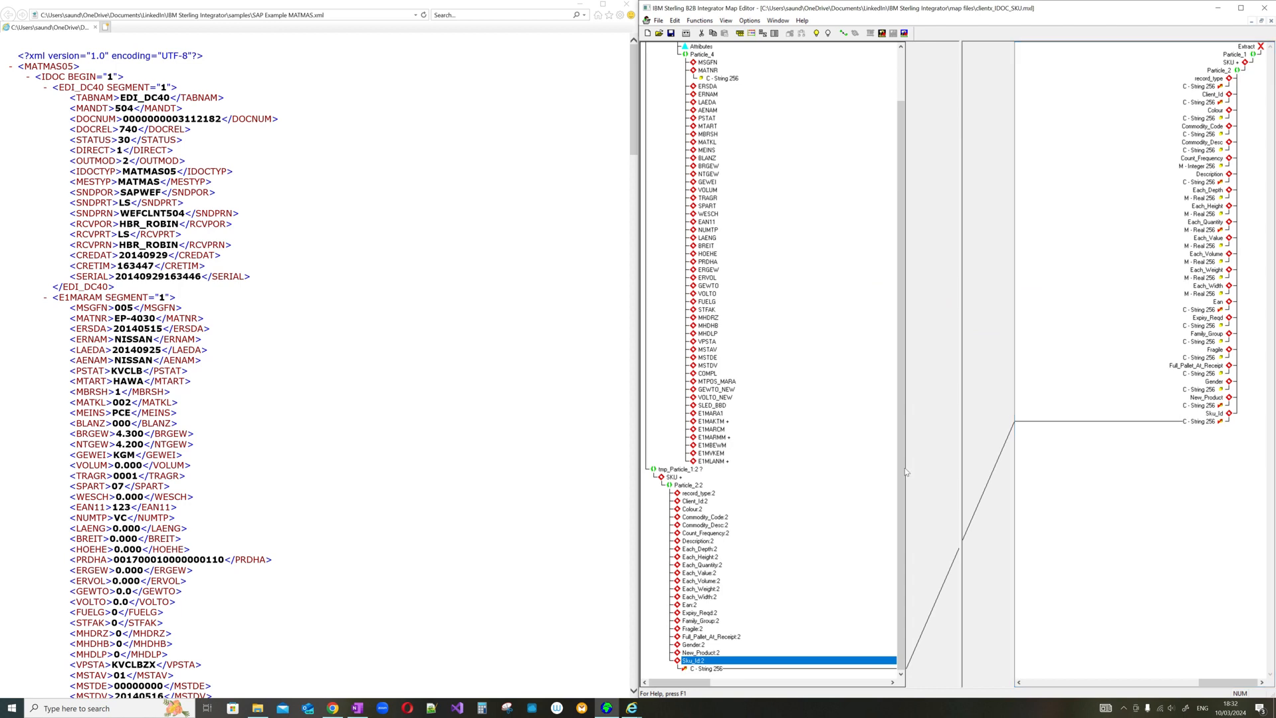
{"action": "right_click", "coordinate": [707, 662]}
{"action": "left_click", "coordinate": [718, 655]}
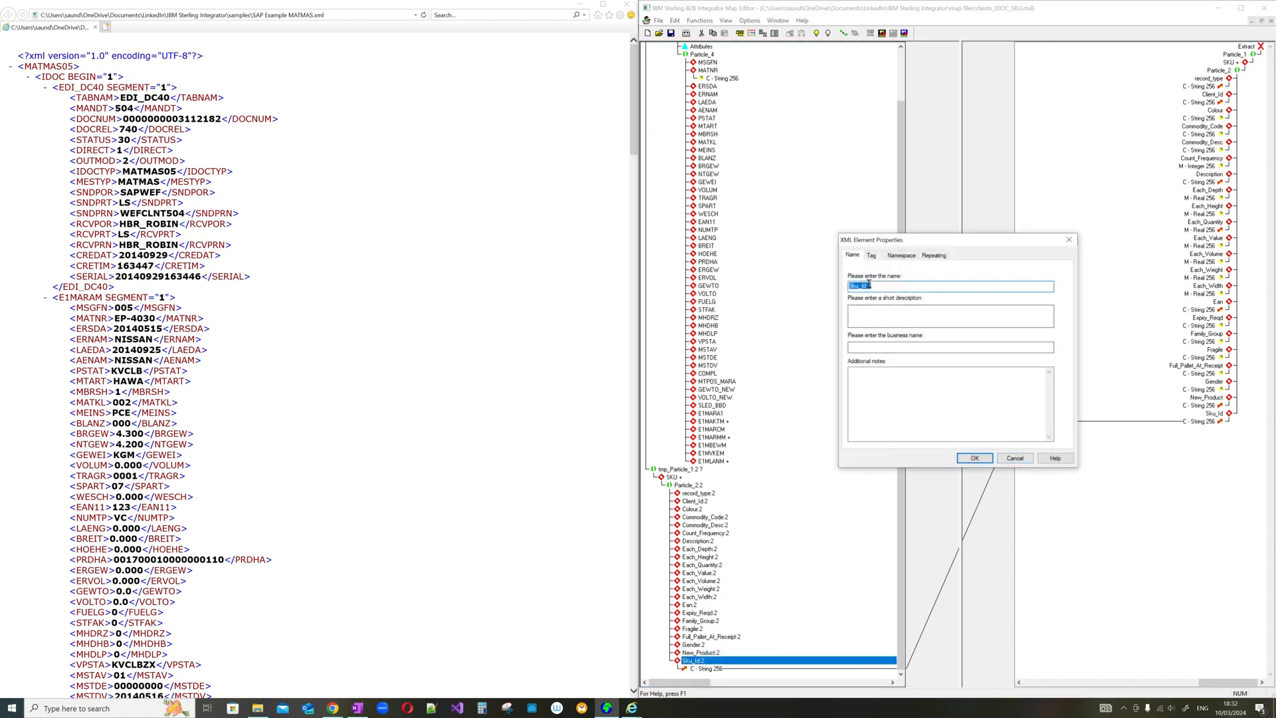
{"action": "left_click", "coordinate": [871, 257]}
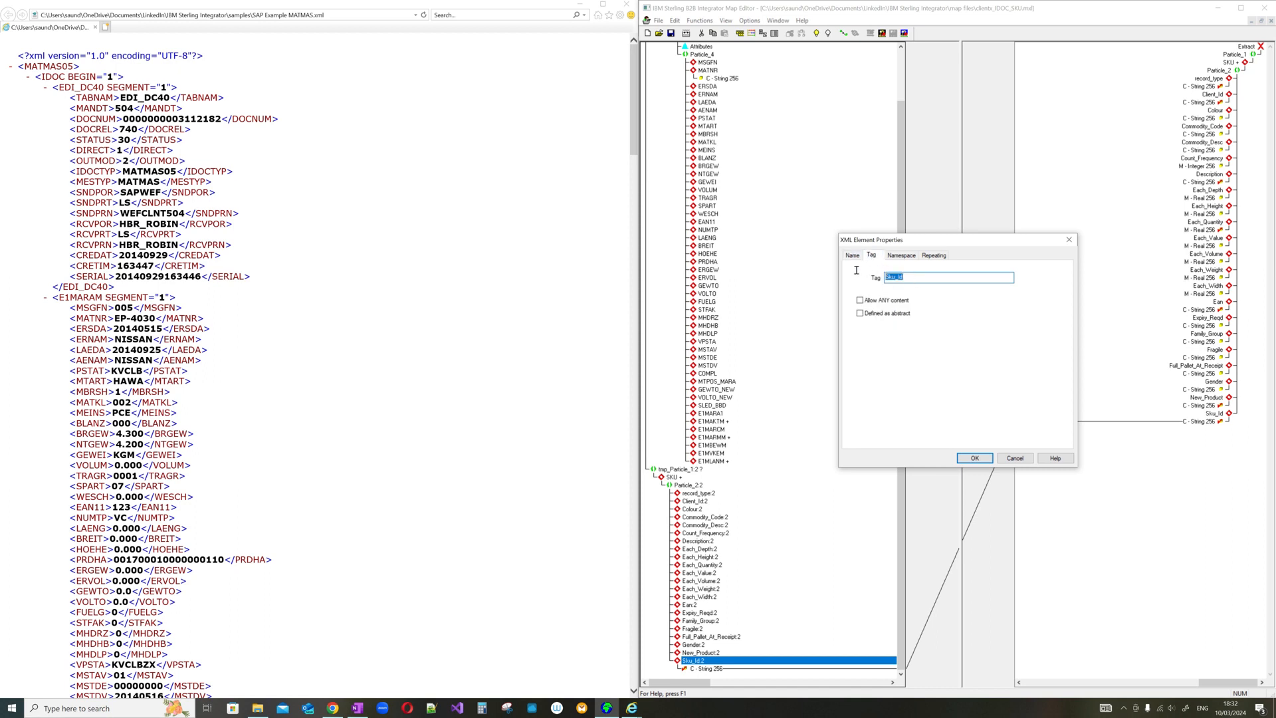
Copy the Sku_Id:2 element's name and paste it into the extended rule of the string under MATNR.
{"action": "left_click", "coordinate": [853, 256]}
{"action": "key", "text": "ctrl+c"}
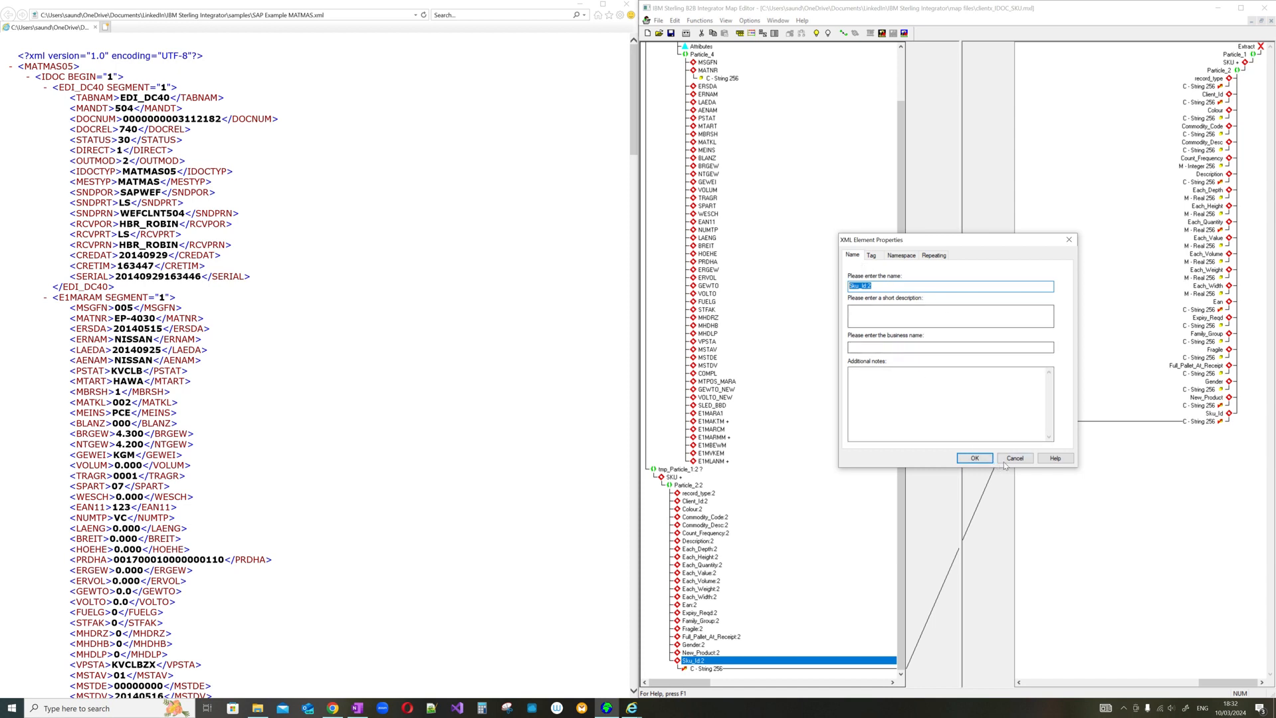
{"action": "left_click", "coordinate": [975, 458]}
{"action": "right_click", "coordinate": [727, 79]}
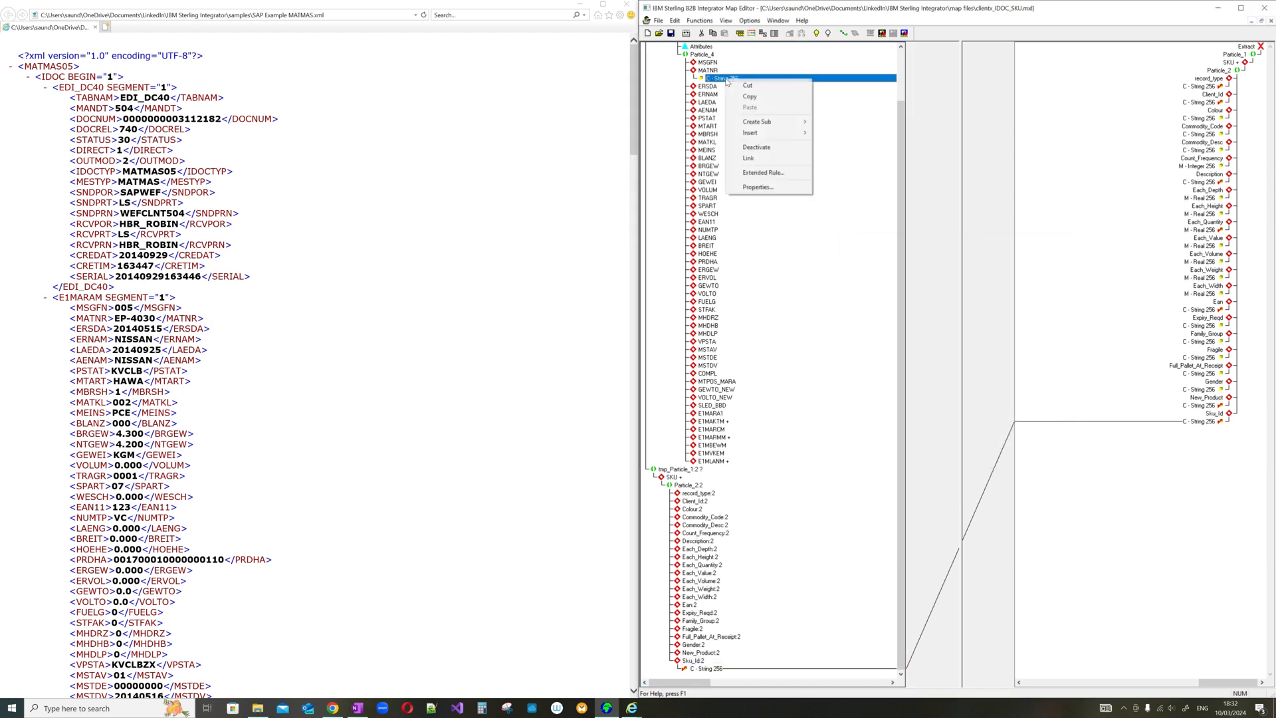
{"action": "left_click", "coordinate": [767, 173]}
{"action": "left_click", "coordinate": [853, 272]}
{"action": "key", "text": "ctrl+v"}
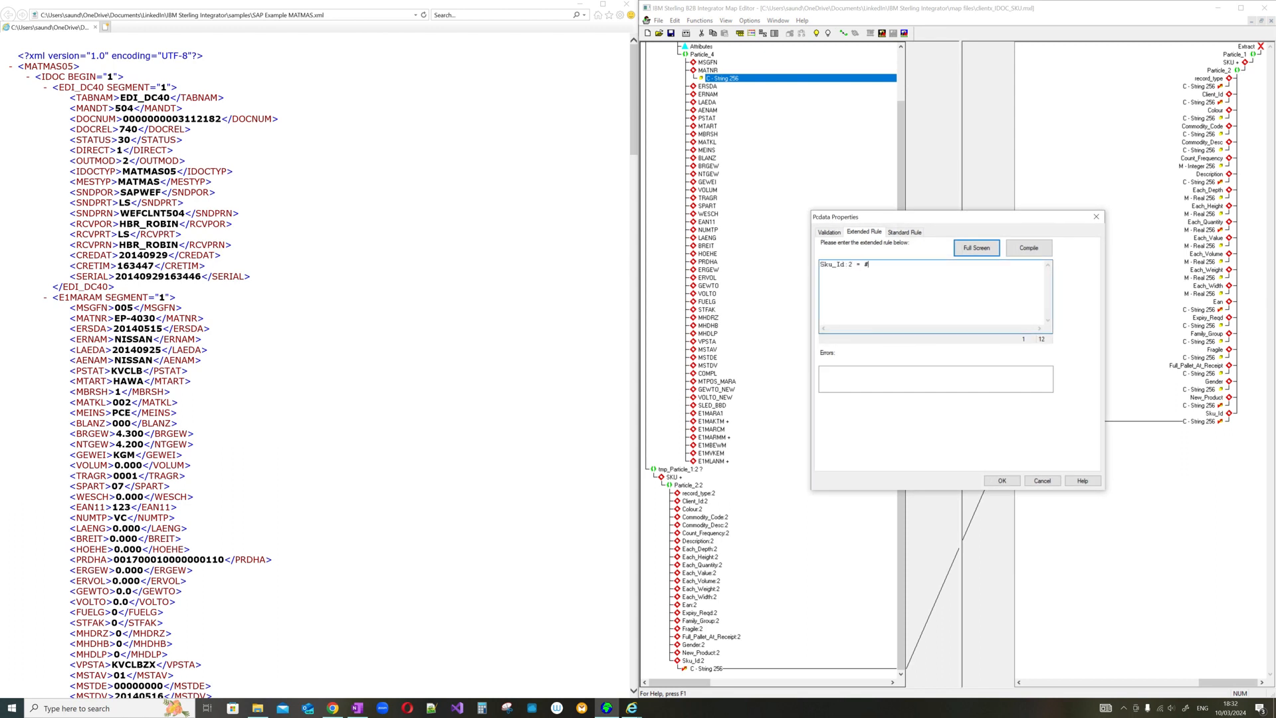
Complete the rule as Sku_Id:2 = left(#MATNR,50); and compile it.
{"action": "type", "text": "= #MA"}
{"action": "type", "text": "TNRE"}
{"action": "type", "text": "left("}
{"action": "key", "text": "Right"}
{"action": "key", "text": "Right"}
{"action": "key", "text": "Right"}
{"action": "key", "text": "Right"}
{"action": "key", "text": "Right"}
{"action": "left_click", "coordinate": [1029, 249]}
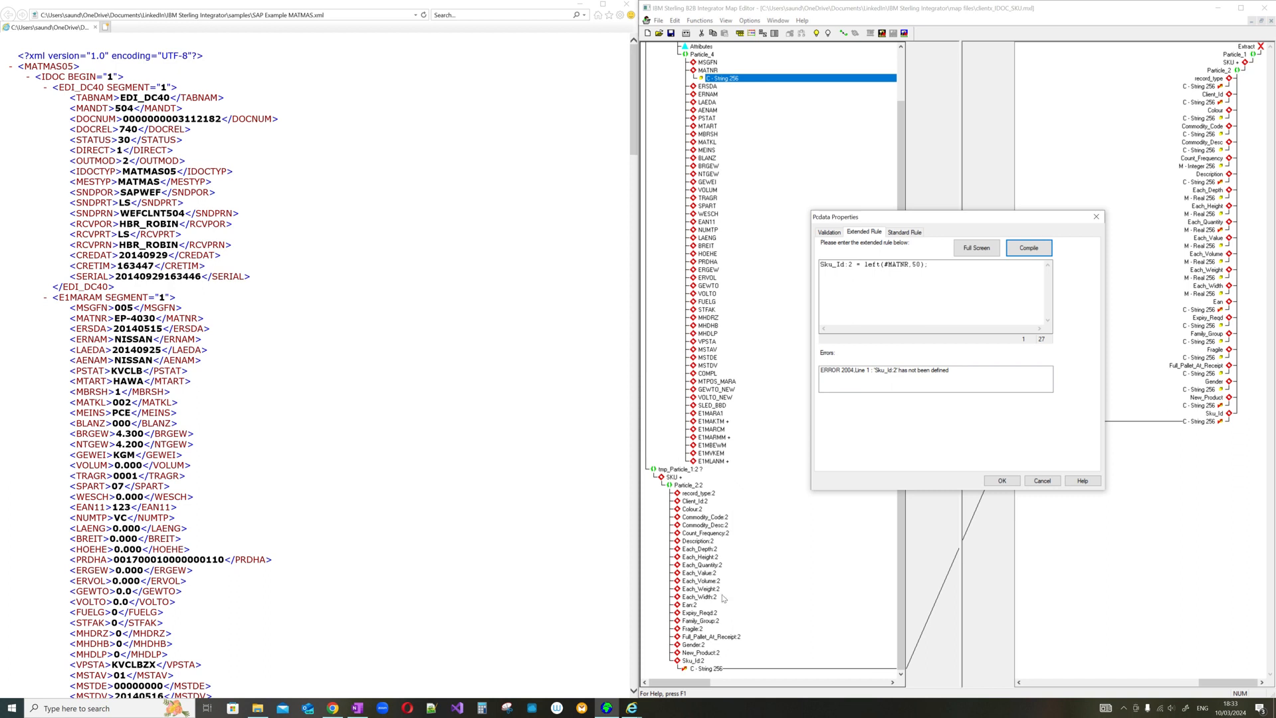
Prefix the assignment target with $SKU.# so it reads $SKU.#Sku_Id:2, and recompile the rule.
{"action": "left_click", "coordinate": [822, 265]}
{"action": "type", "text": "$"}
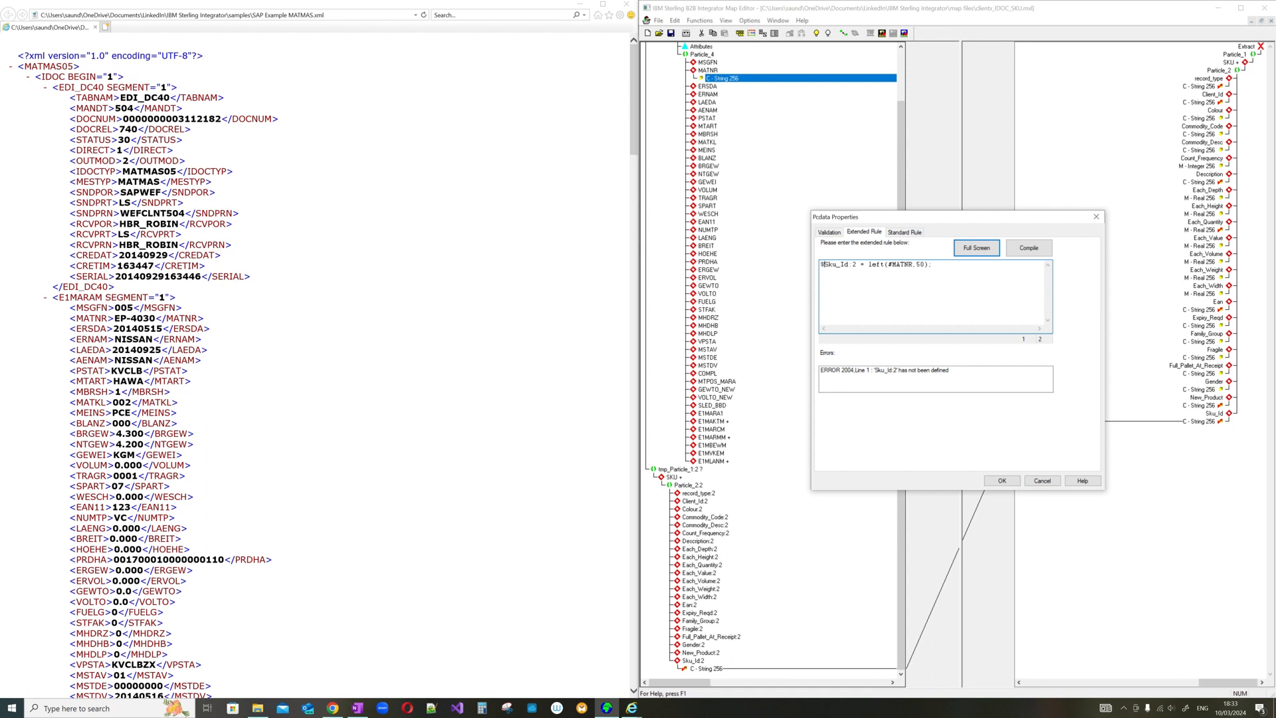
{"action": "type", "text": "SKU:"}
{"action": "key", "text": "BackSpace"}
{"action": "type", "text": ".#"}
{"action": "left_click", "coordinate": [875, 264]}
{"action": "left_click_drag", "start_coordinate": [820, 265], "coordinate": [874, 269]}
{"action": "left_click", "coordinate": [1029, 249]}
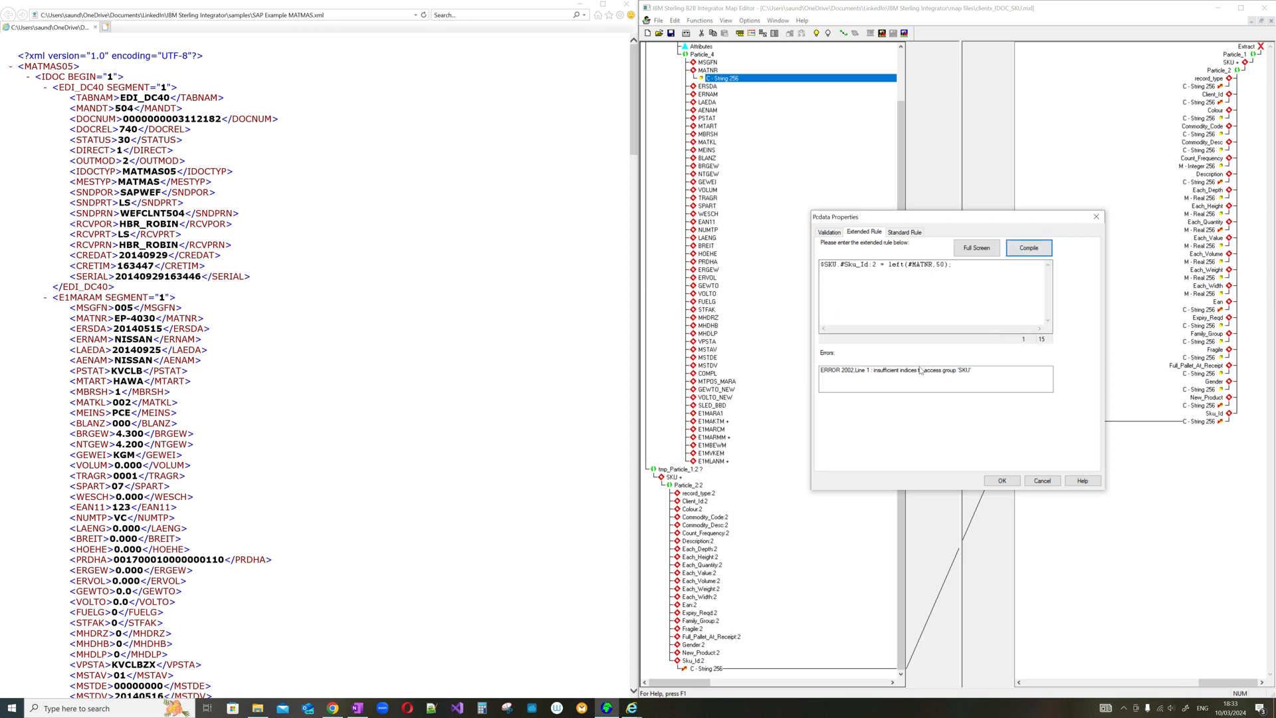
Add the indices [1][1] after $SKU in the Sku_Id:2 assignment and compile the rule.
{"action": "left_click", "coordinate": [837, 264]}
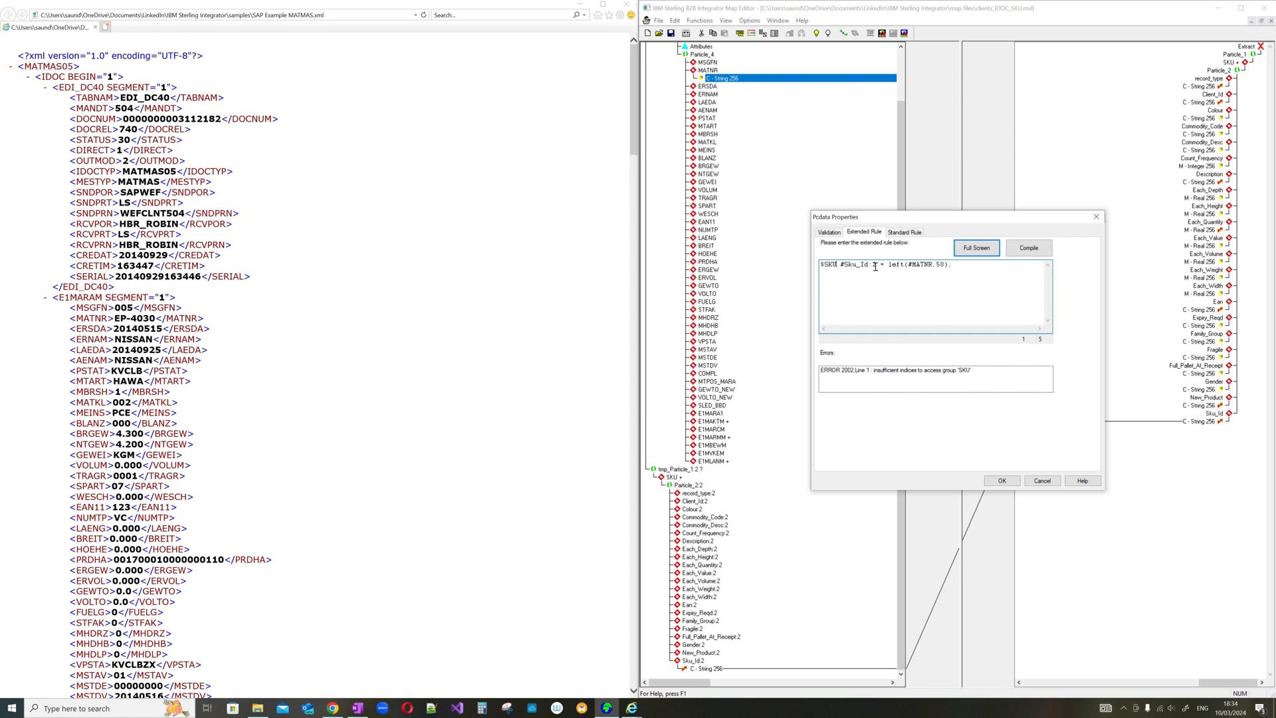
{"action": "type", "text": "[1][1]"}
{"action": "left_click", "coordinate": [844, 265]}
{"action": "left_click_drag", "start_coordinate": [857, 264], "coordinate": [903, 264]}
{"action": "left_click", "coordinate": [1035, 252]}
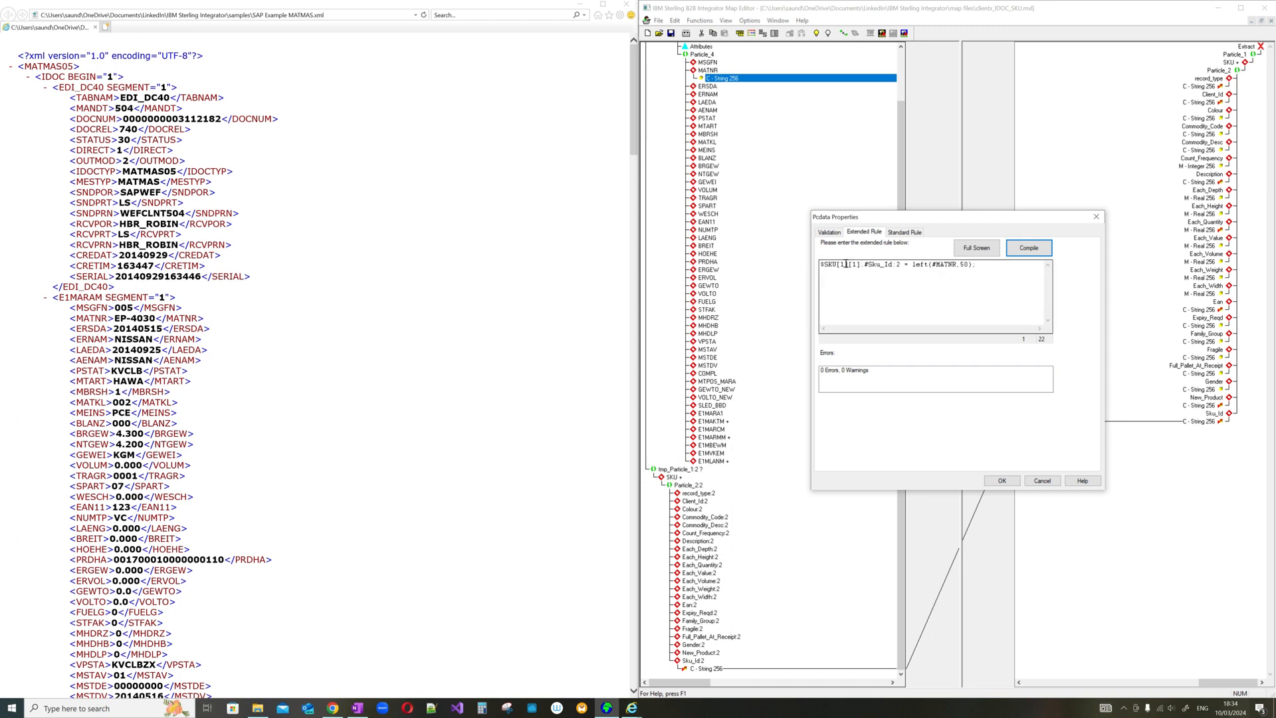
{"action": "double_click", "coordinate": [841, 264]}
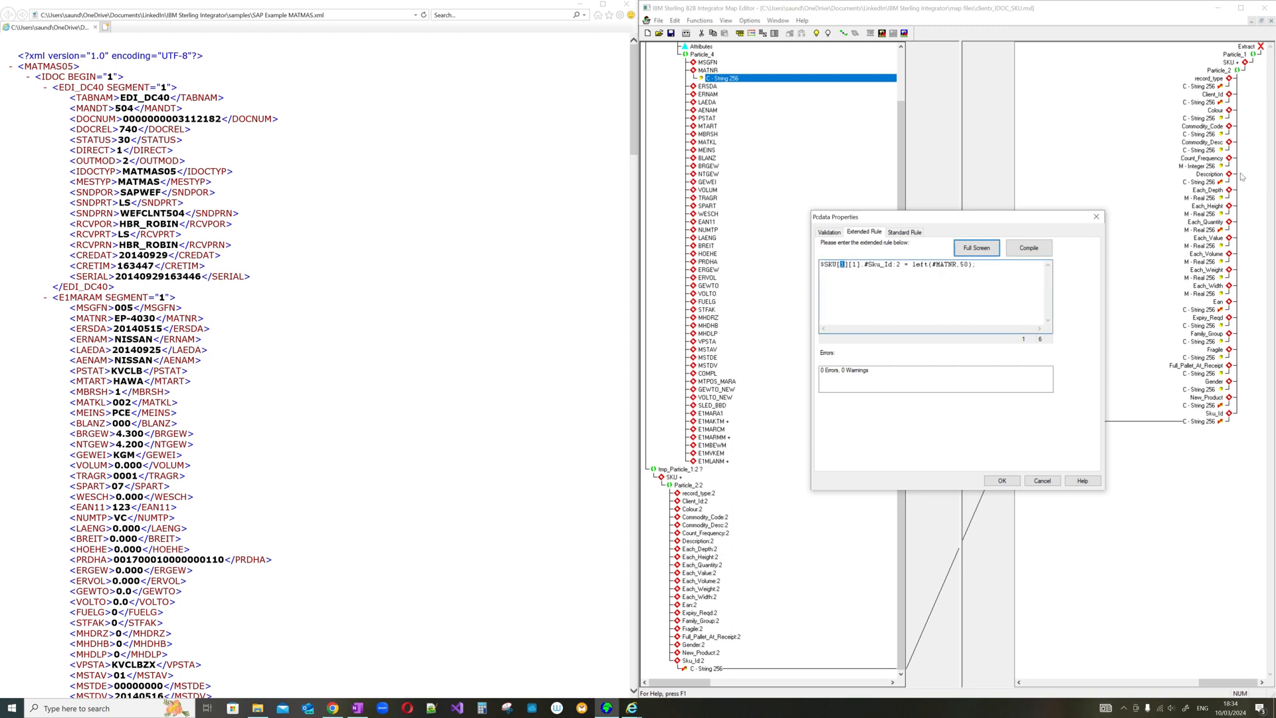
{"action": "double_click", "coordinate": [855, 264]}
{"action": "type", "text": "CNT"}
{"action": "key", "text": "BackSpace"}
{"action": "key", "text": "BackSpace"}
{"action": "key", "text": "BackSpace"}
{"action": "type", "text": "1"}
Recompile the Sku_Id:2 assignment with both $SKU indices at 1 and accept the extended rule.
{"action": "left_click", "coordinate": [1032, 251]}
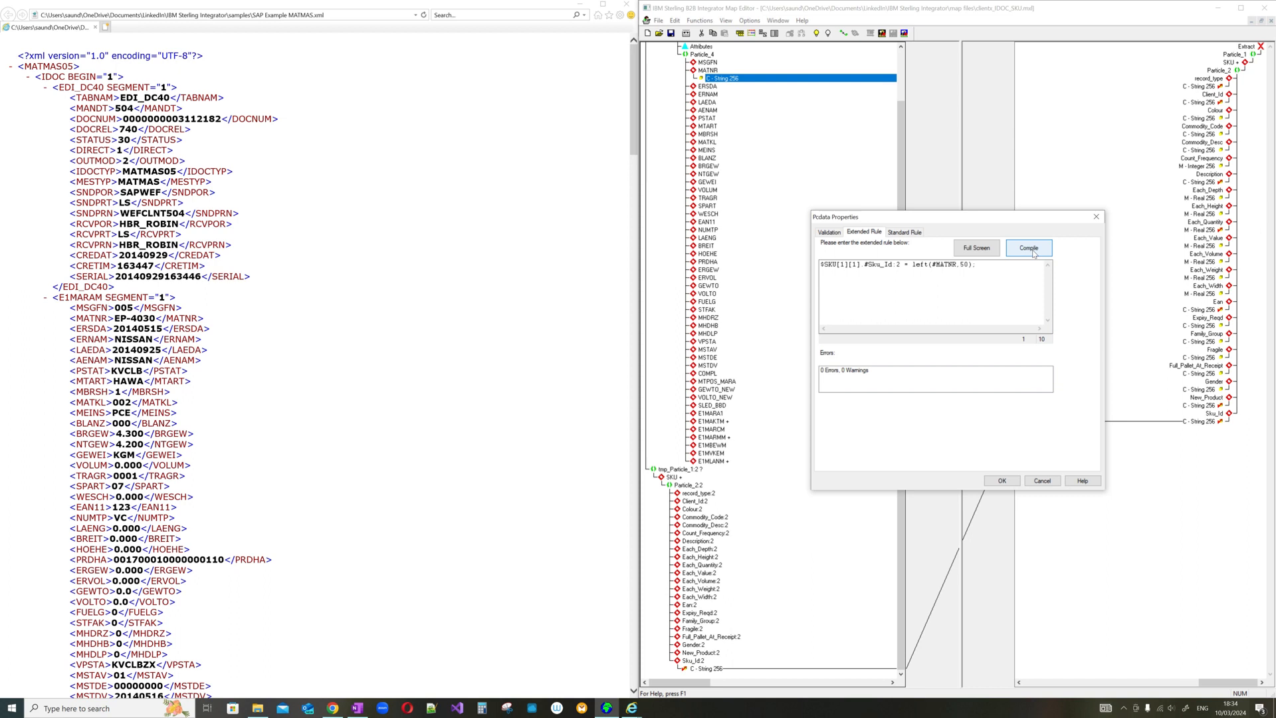
{"action": "left_click", "coordinate": [1002, 481]}
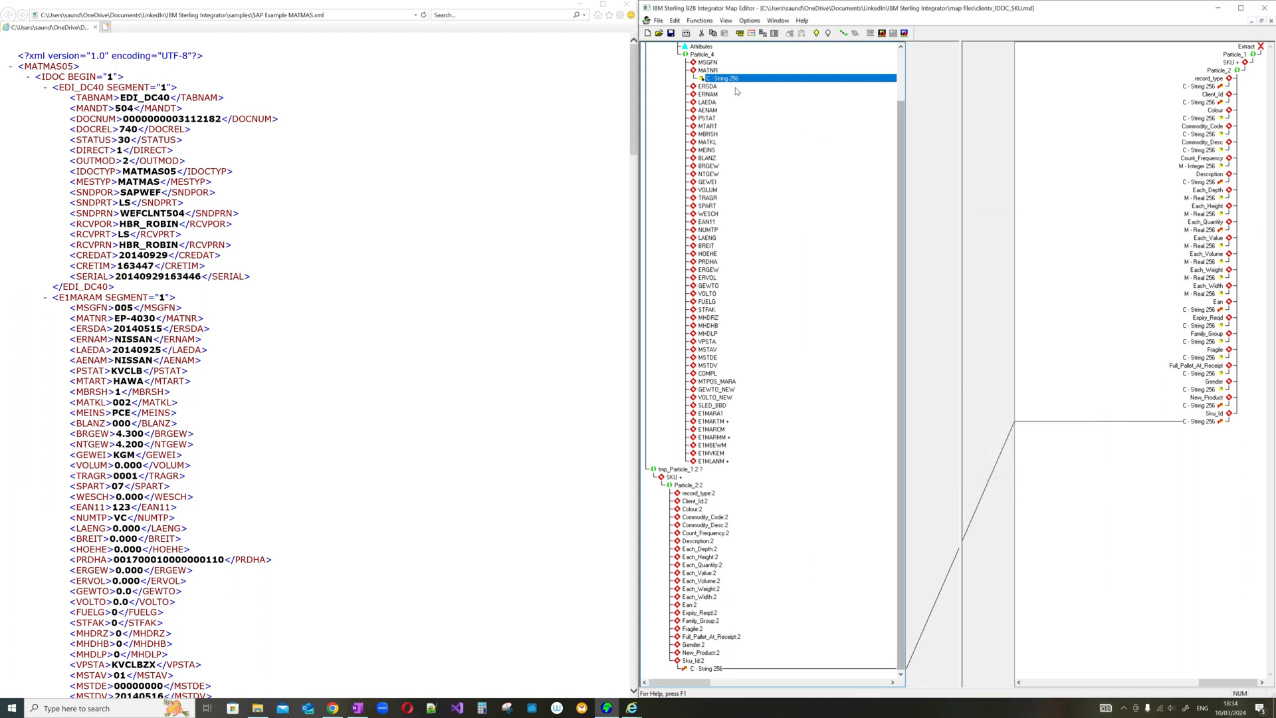
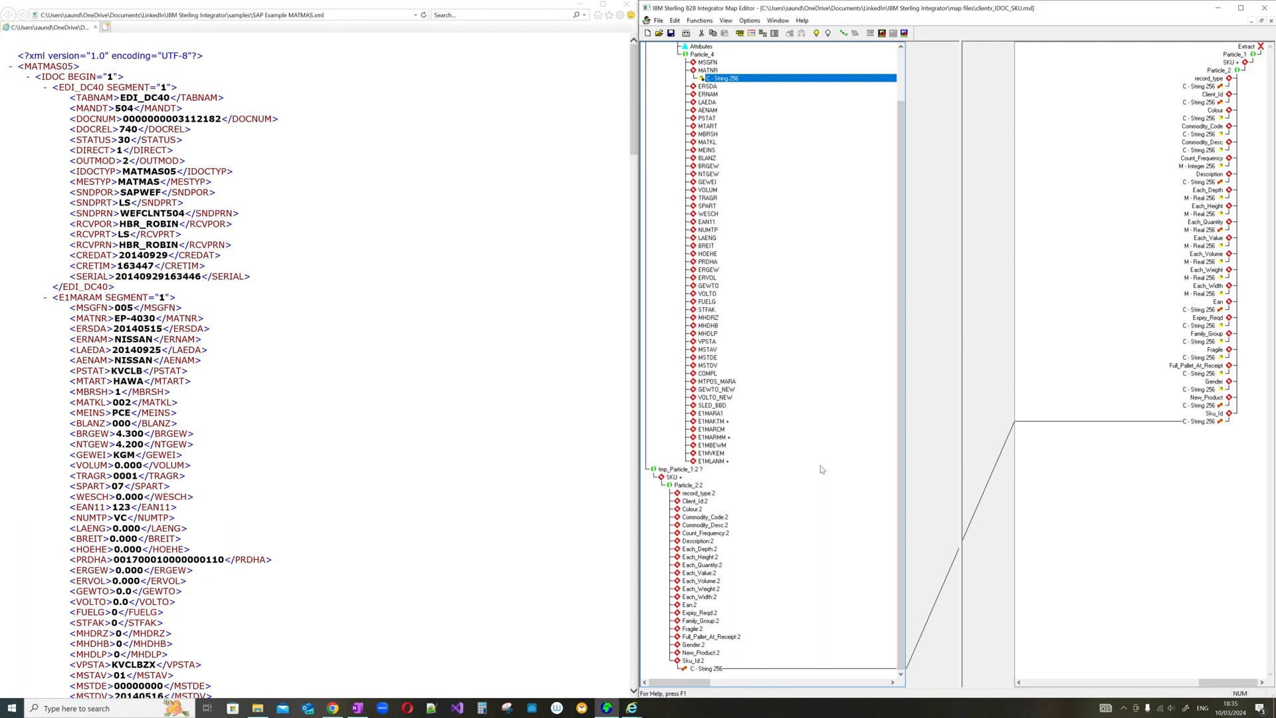
Expand Client_Id:2 and record_type:2, and check the record_type value in the SKU example XML behind the map editor.
{"action": "left_click", "coordinate": [704, 504]}
{"action": "left_click", "coordinate": [715, 494]}
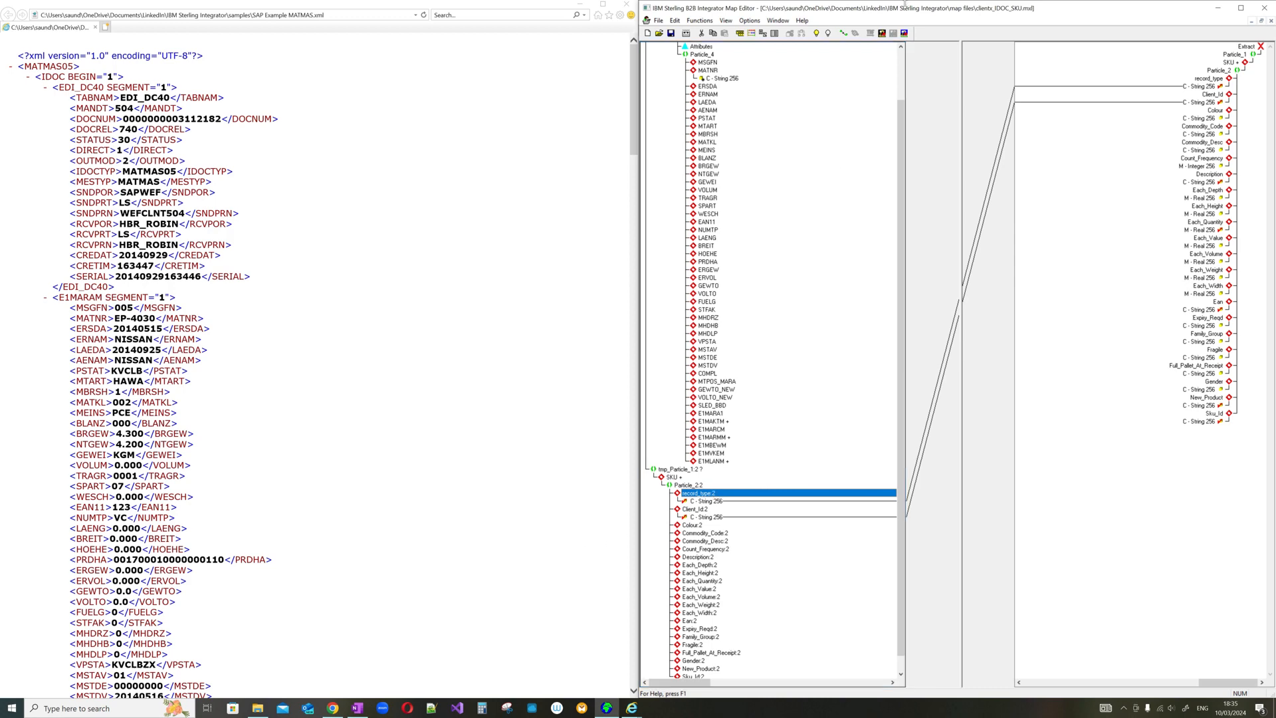
{"action": "left_click_drag", "start_coordinate": [905, 7], "coordinate": [525, 196]}
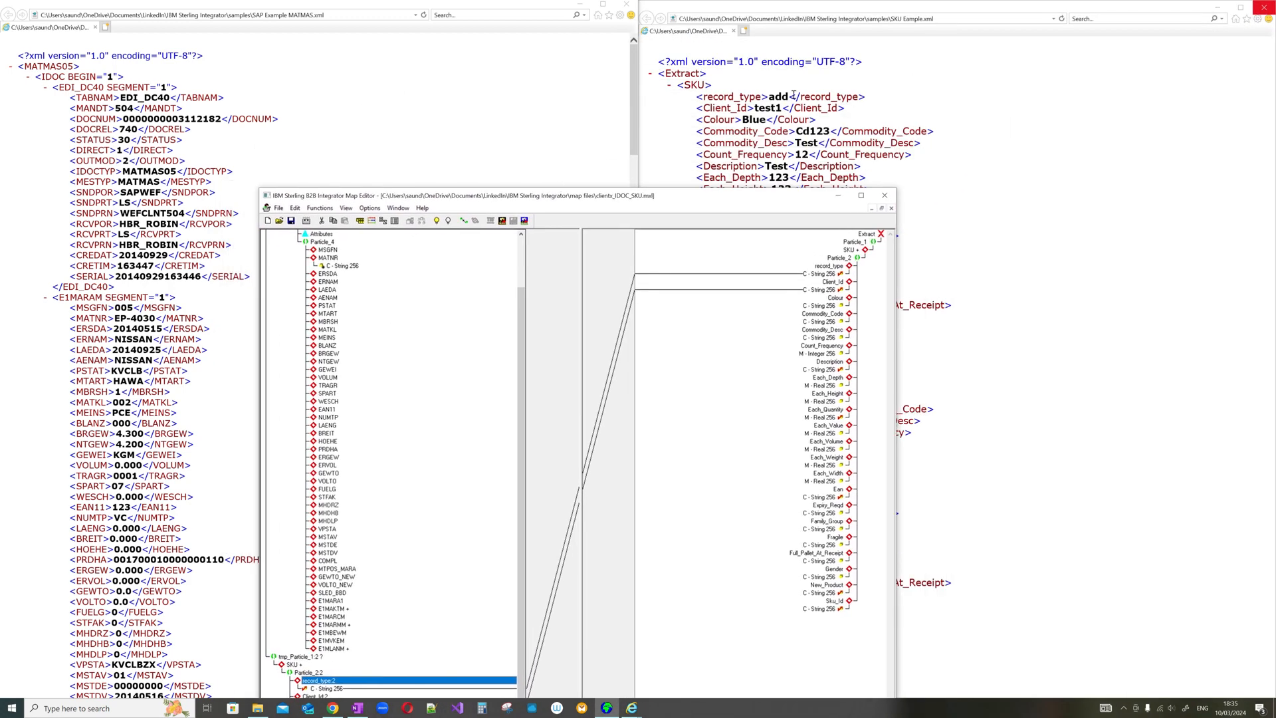
{"action": "left_click_drag", "start_coordinate": [680, 196], "coordinate": [1053, 18]}
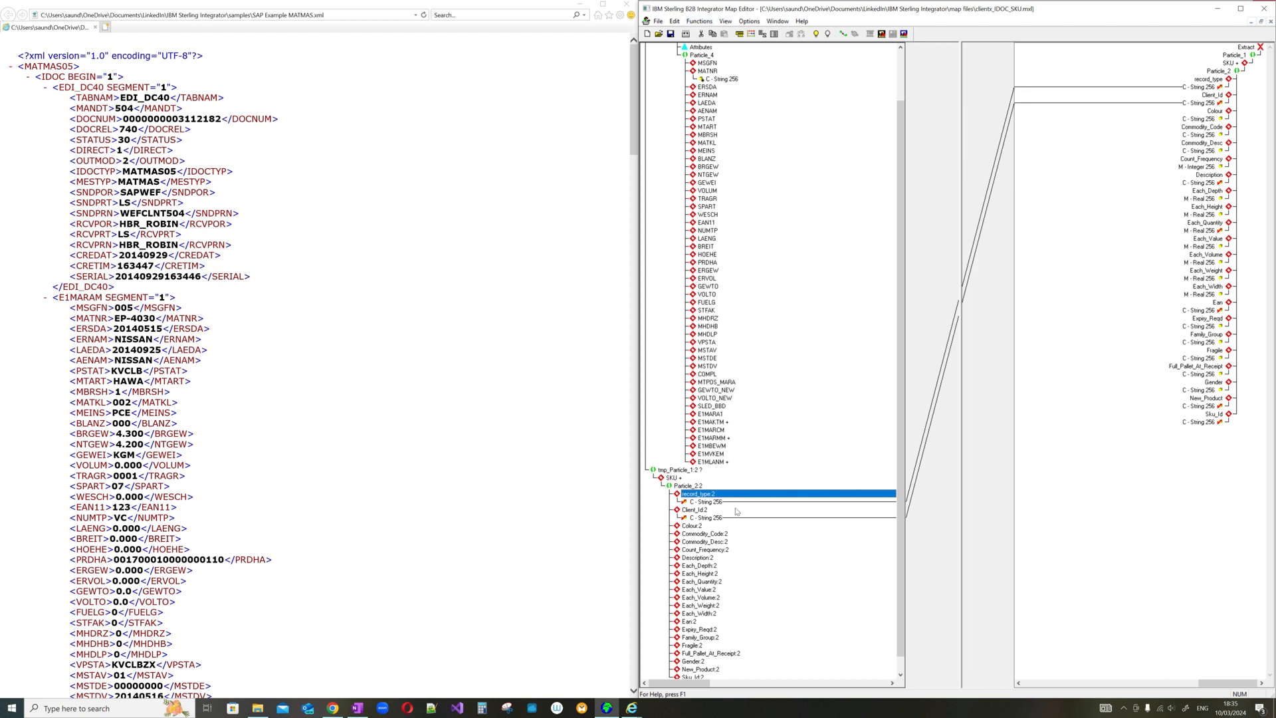
Add the line $SKU[1][1].#record_type:2 = "add"; to the extended rule of MATNR's string and compile it.
{"action": "right_click", "coordinate": [729, 79]}
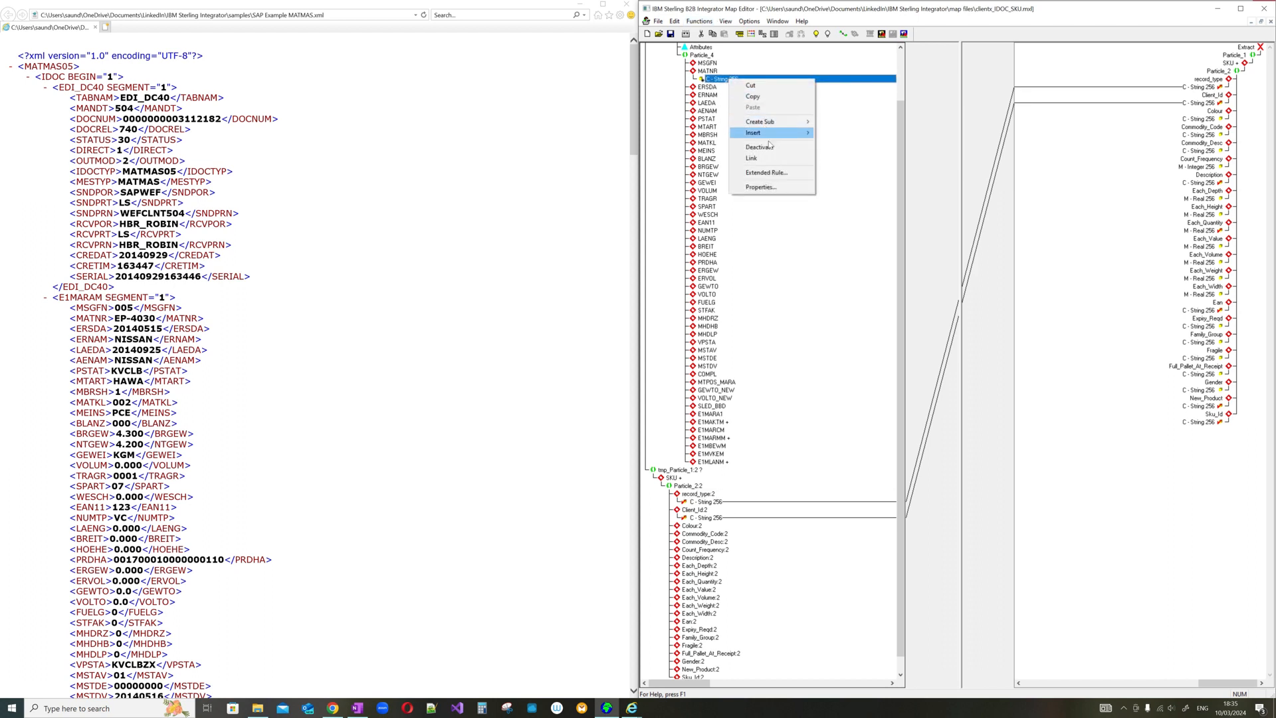
{"action": "left_click", "coordinate": [765, 172]}
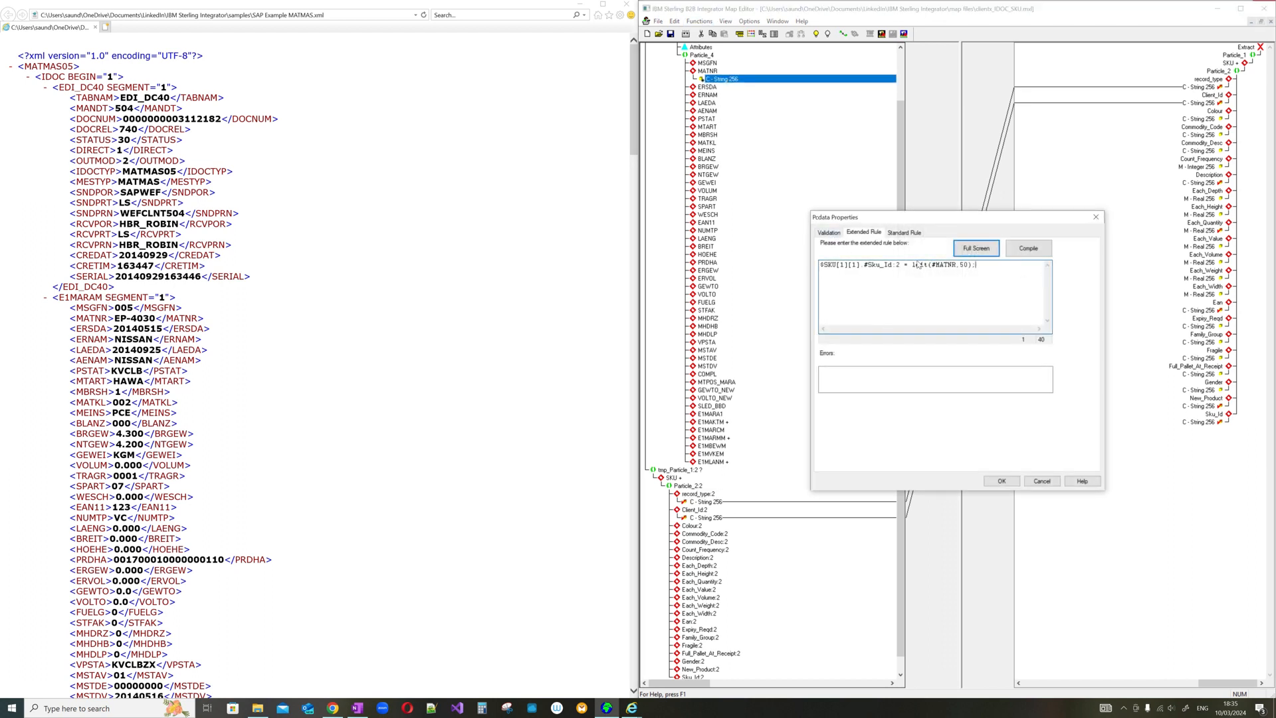
{"action": "left_click_drag", "start_coordinate": [904, 265], "coordinate": [799, 277]}
{"action": "key", "text": "ctrl+c"}
{"action": "left_click", "coordinate": [1001, 264]}
{"action": "key", "text": "ctrl+v"}
{"action": "key", "text": "BackSpace"}
{"action": "key", "text": "BackSpace"}
{"action": "key", "text": "BackSpace"}
{"action": "key", "text": "BackSpace"}
{"action": "key", "text": "BackSpace"}
{"action": "key", "text": "BackSpace"}
{"action": "type", "text": "record"}
{"action": "left_click", "coordinate": [1029, 248]}
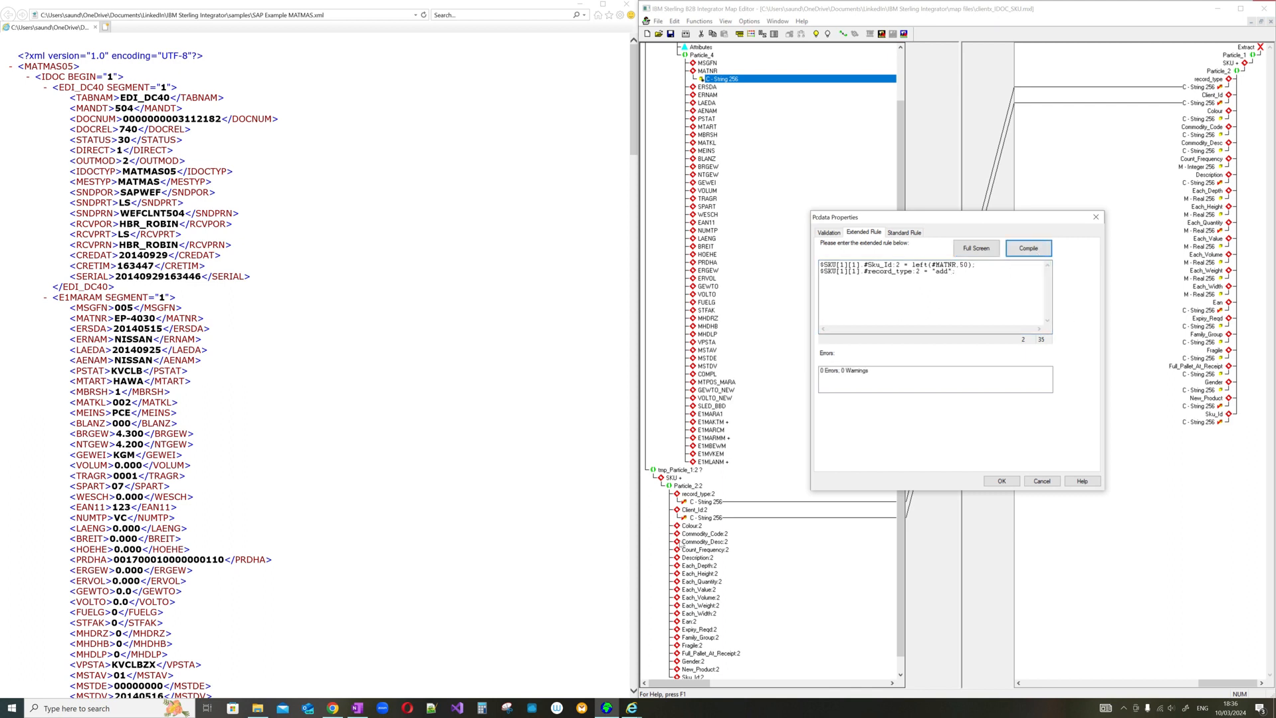
Empty the quoted text in the record_type:2 assignment and accept the rule.
{"action": "left_click_drag", "start_coordinate": [950, 273], "coordinate": [937, 273]}
{"action": "left_click", "coordinate": [938, 272]}
{"action": "key", "text": "Delete"}
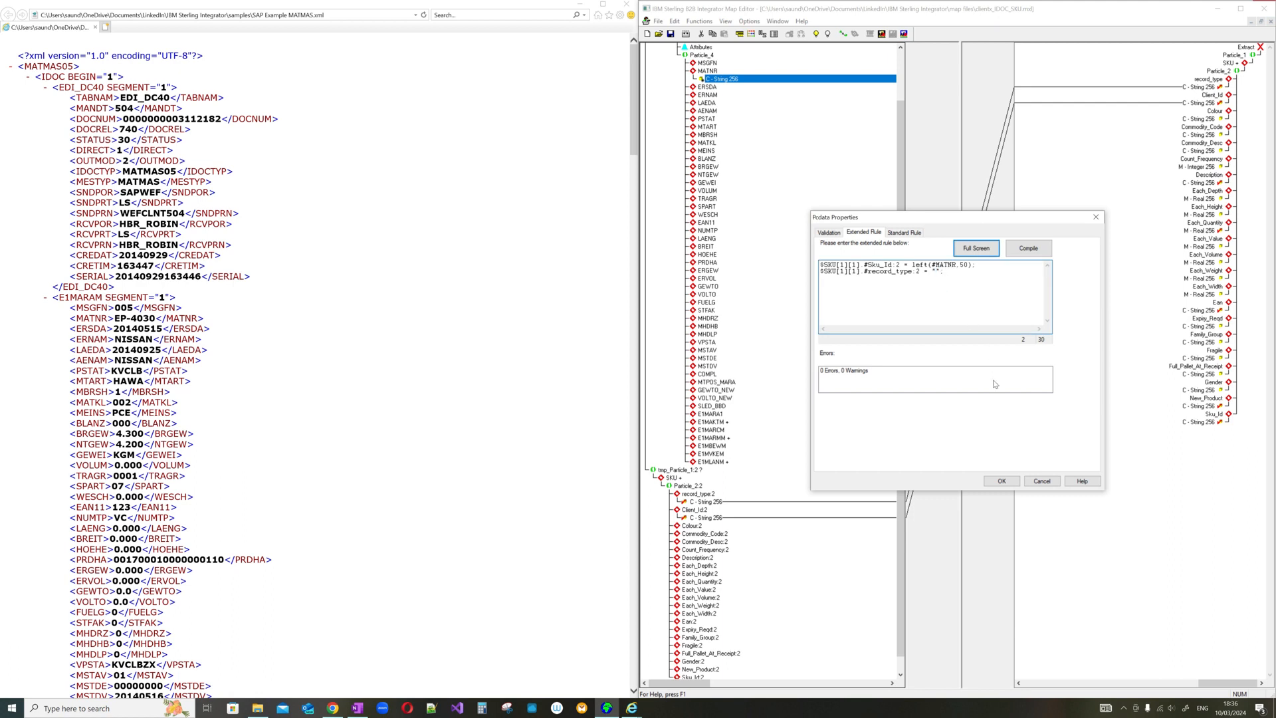
{"action": "left_click", "coordinate": [1007, 483]}
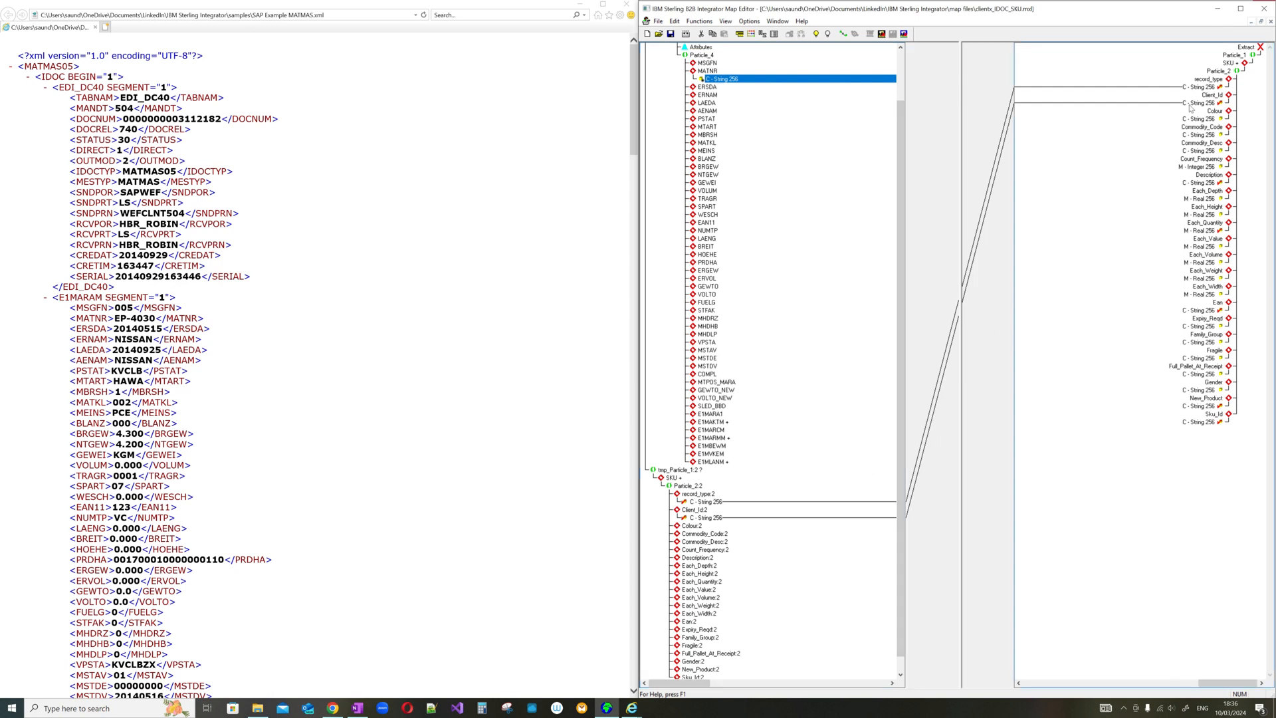
Set the standard rule of the output record_type string to Use Constant and confirm the rule change.
{"action": "right_click", "coordinate": [1205, 87]}
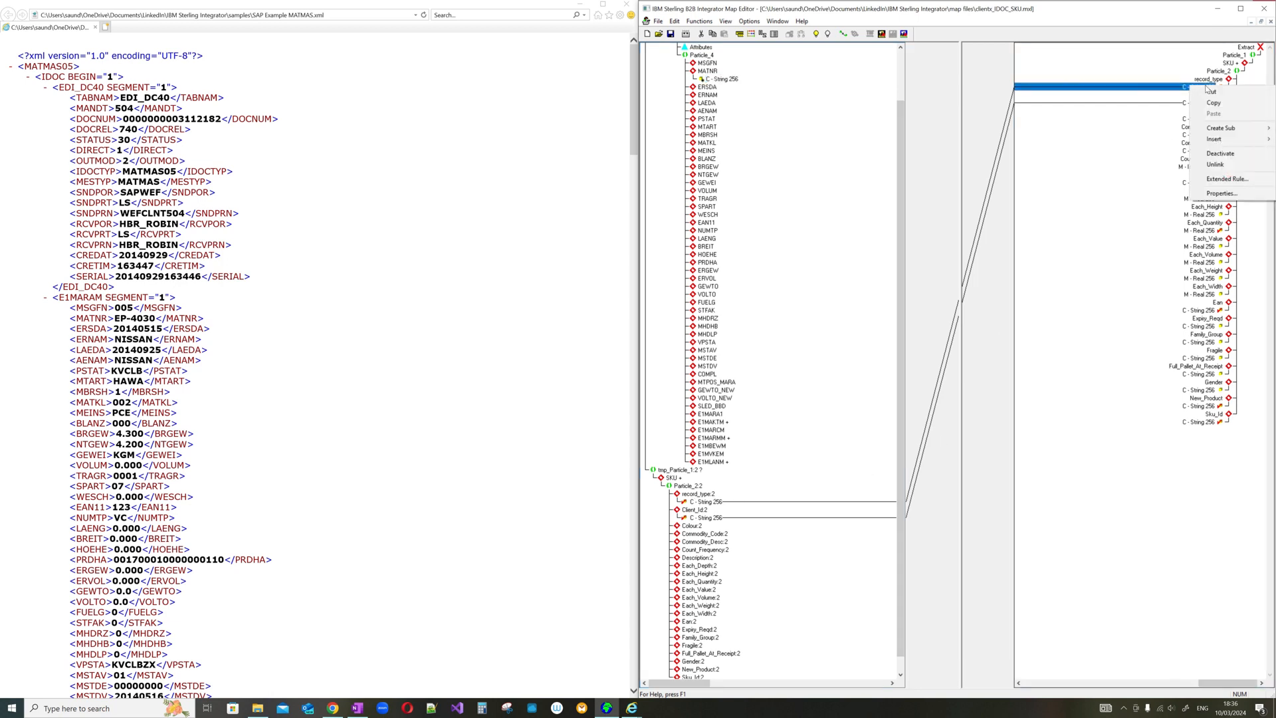
{"action": "left_click", "coordinate": [1222, 194]}
{"action": "left_click", "coordinate": [918, 234]}
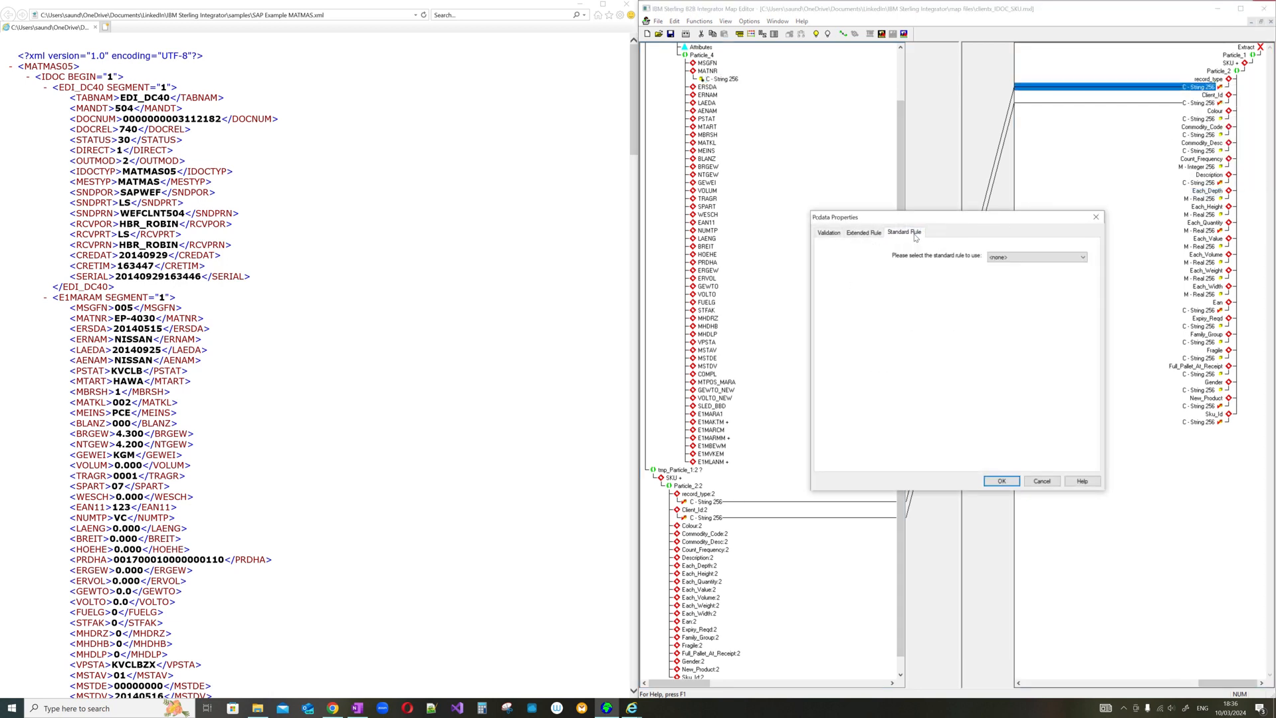
{"action": "left_click", "coordinate": [1035, 258]}
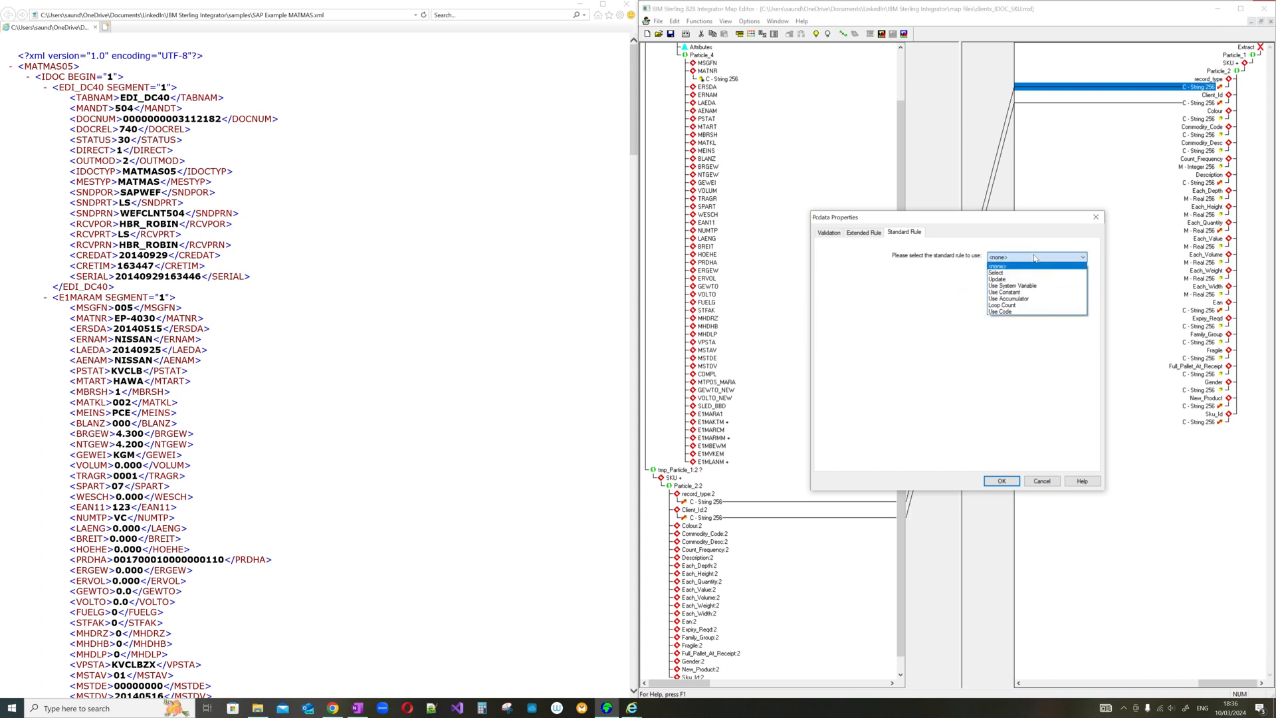
{"action": "left_click", "coordinate": [1039, 292]}
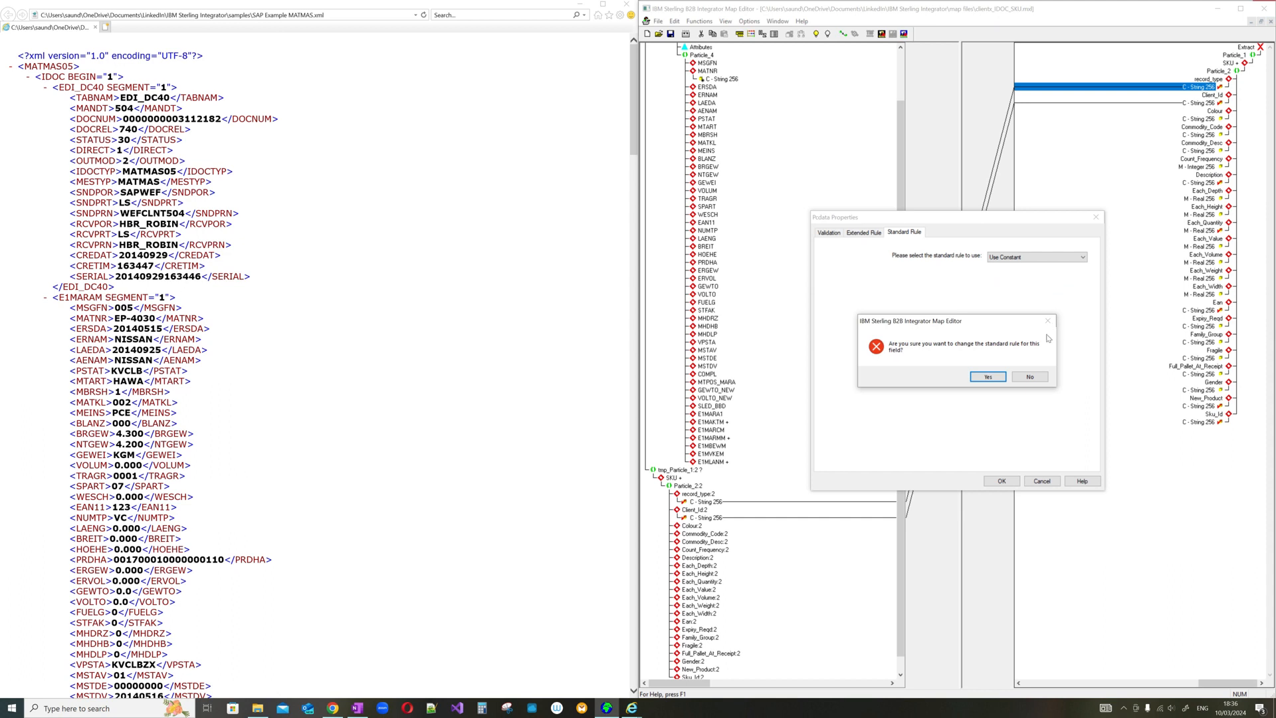
{"action": "left_click", "coordinate": [992, 377]}
{"action": "left_click", "coordinate": [1015, 280]}
{"action": "left_click", "coordinate": [1015, 280]}
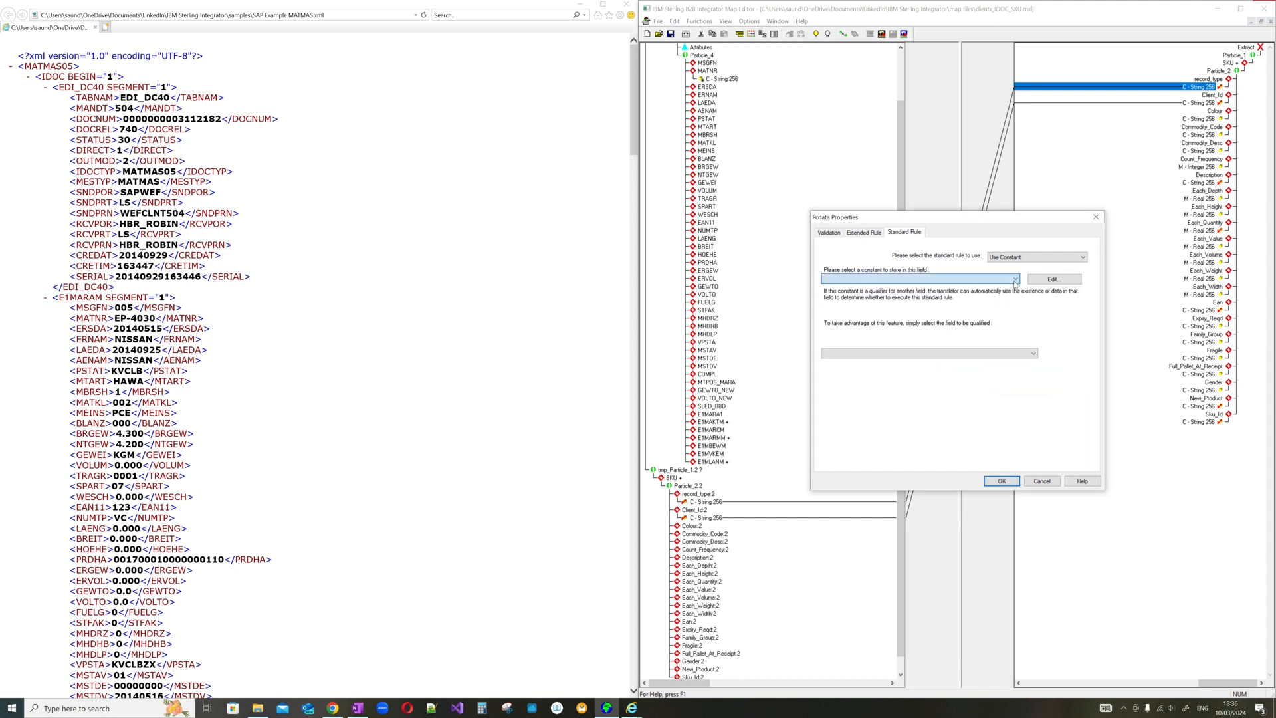
Create a map constant with the ID record_type, type String and value add.
{"action": "left_click", "coordinate": [1043, 280]}
{"action": "left_click", "coordinate": [1049, 299]}
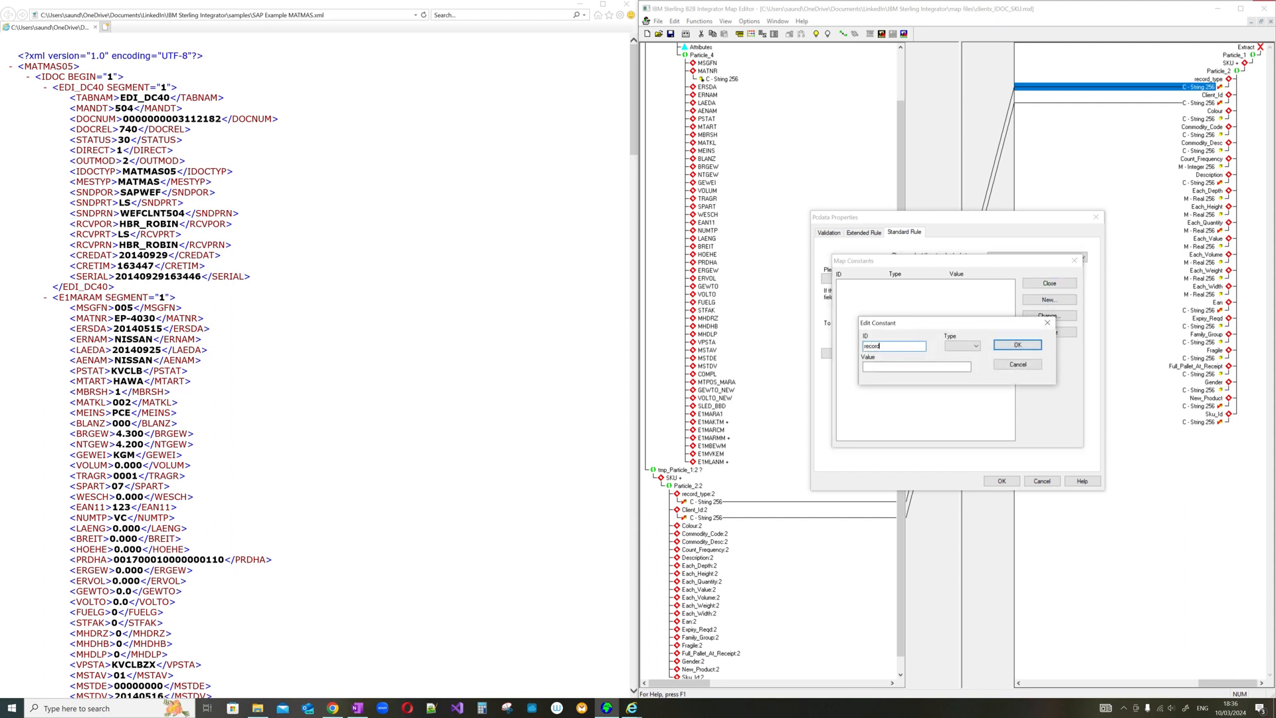
{"action": "left_click", "coordinate": [970, 346]}
{"action": "left_click", "coordinate": [961, 370]}
{"action": "left_click", "coordinate": [920, 368]}
{"action": "key", "text": "BackSpace"}
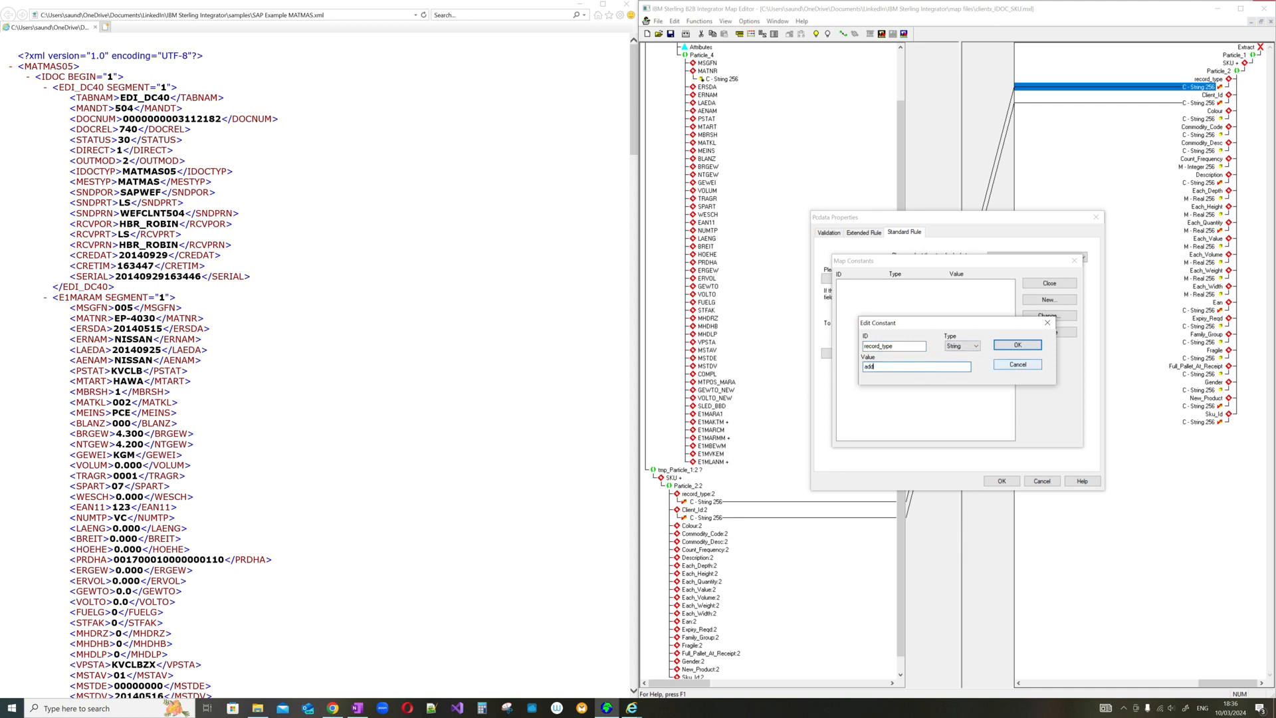
{"action": "left_click", "coordinate": [1024, 345]}
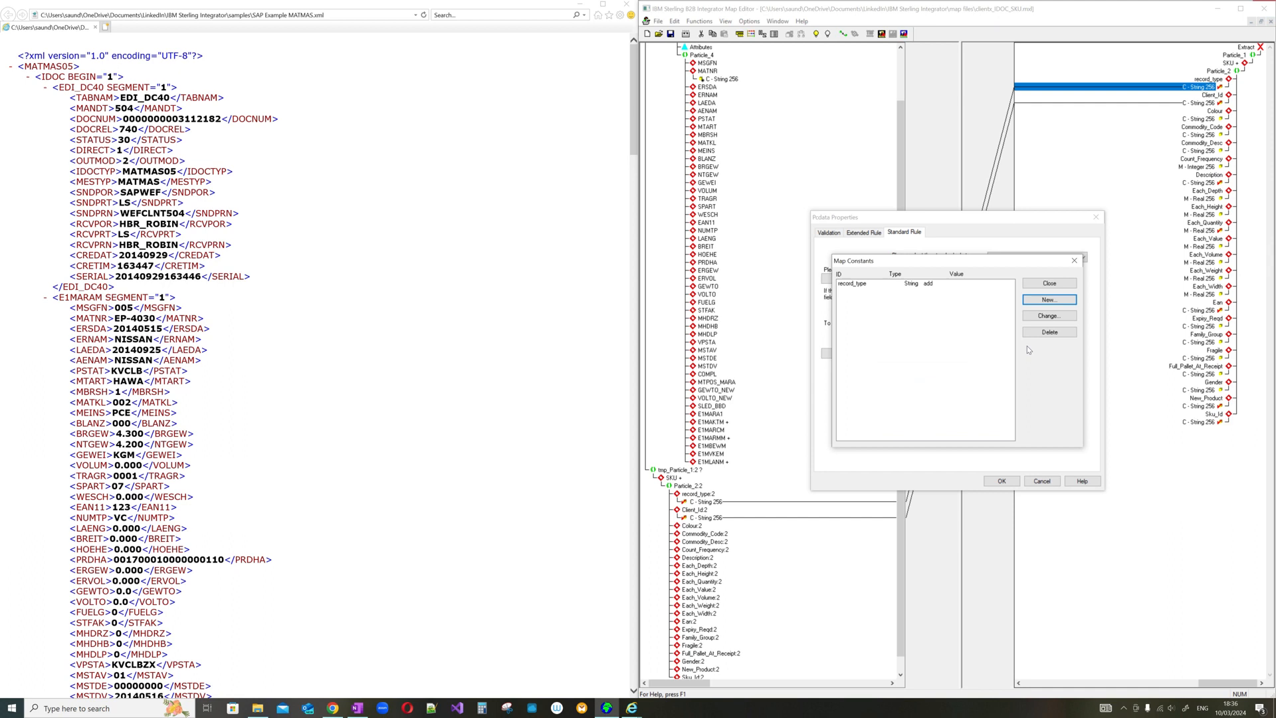
Assign the record_type constant to the output record_type string and accept its properties.
{"action": "left_click", "coordinate": [1051, 285]}
{"action": "left_click", "coordinate": [1015, 279]}
{"action": "left_click", "coordinate": [967, 288]}
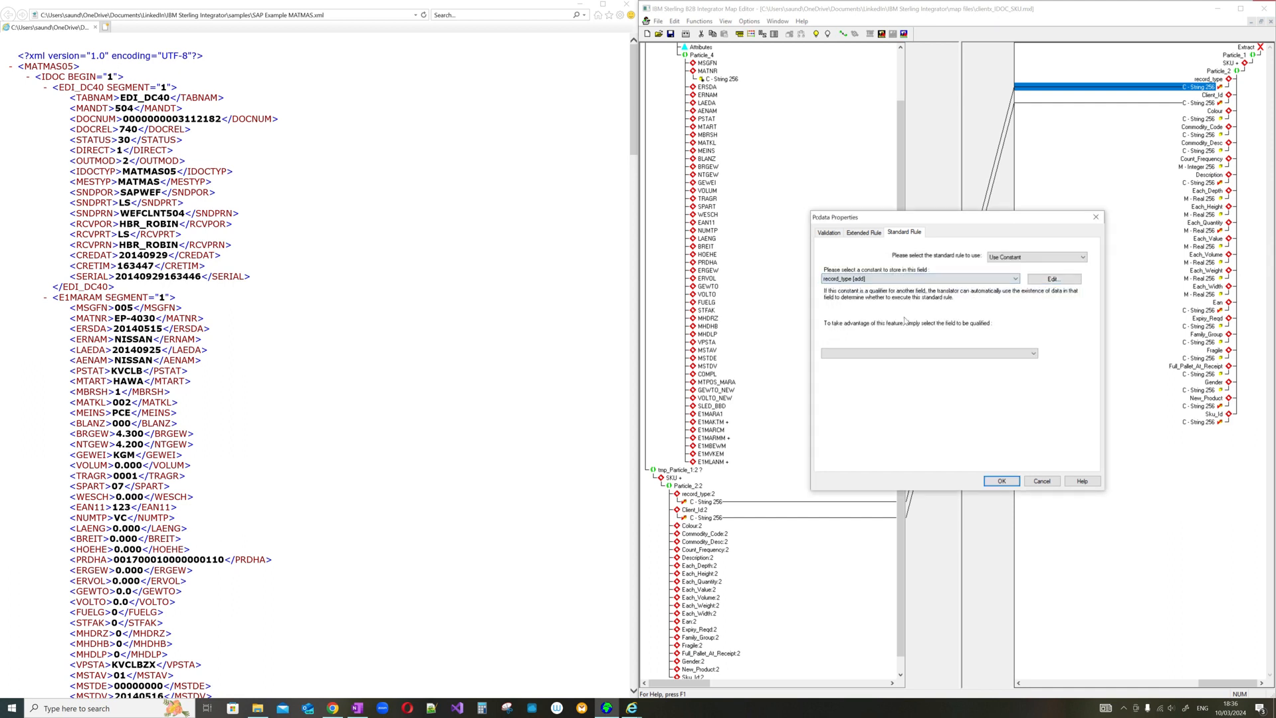
{"action": "left_click", "coordinate": [1002, 481]}
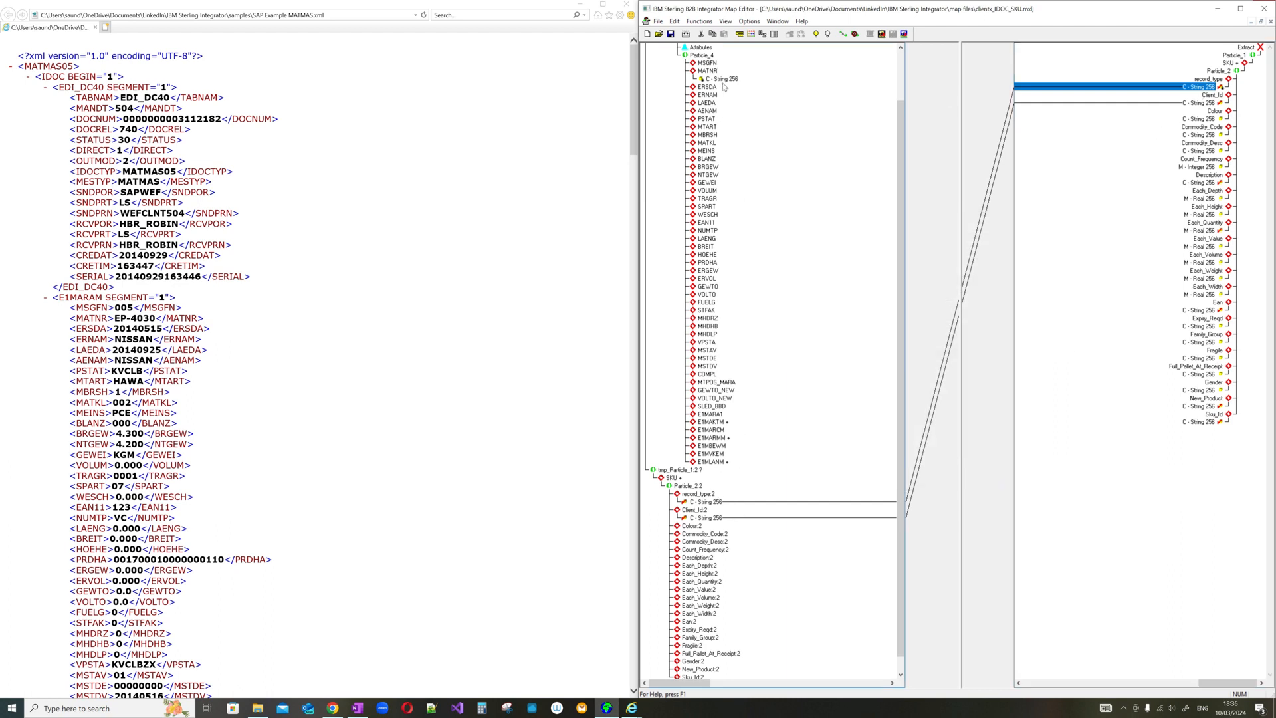
Review the extended rule of the string under MATNR, accept it, and save the map.
{"action": "right_click", "coordinate": [723, 80]}
{"action": "left_click", "coordinate": [764, 175]}
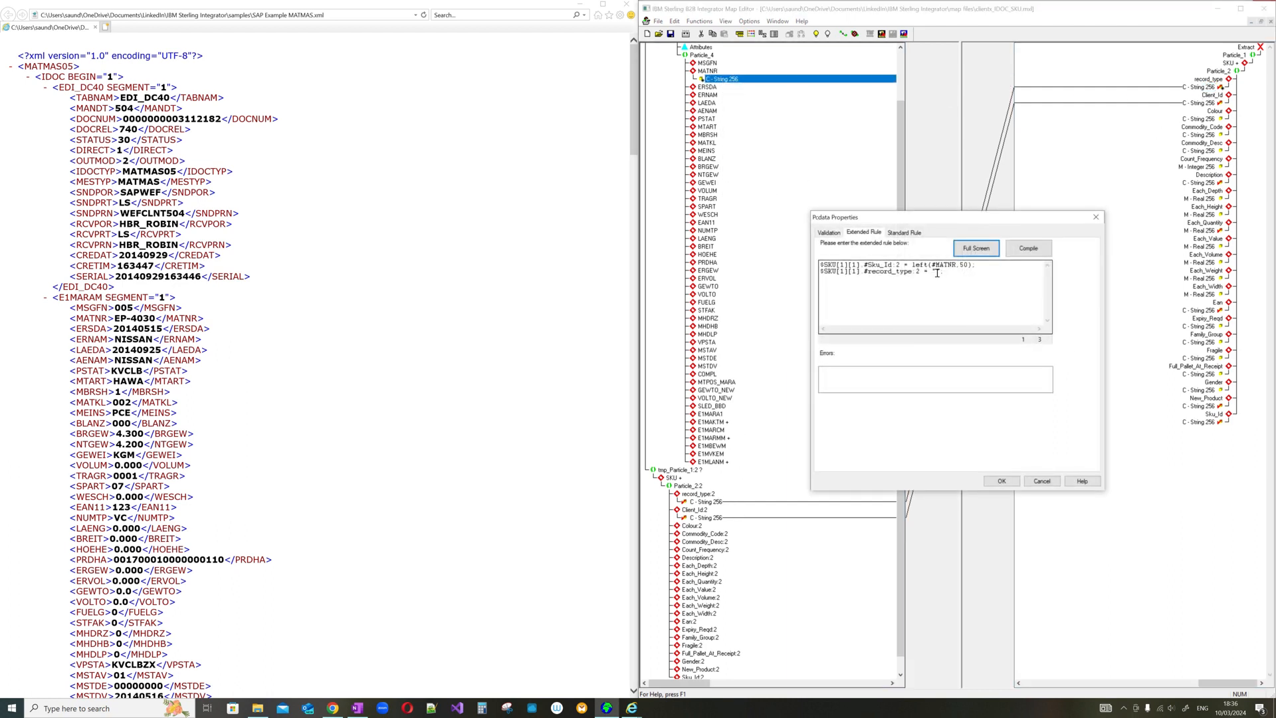
{"action": "left_click", "coordinate": [997, 481]}
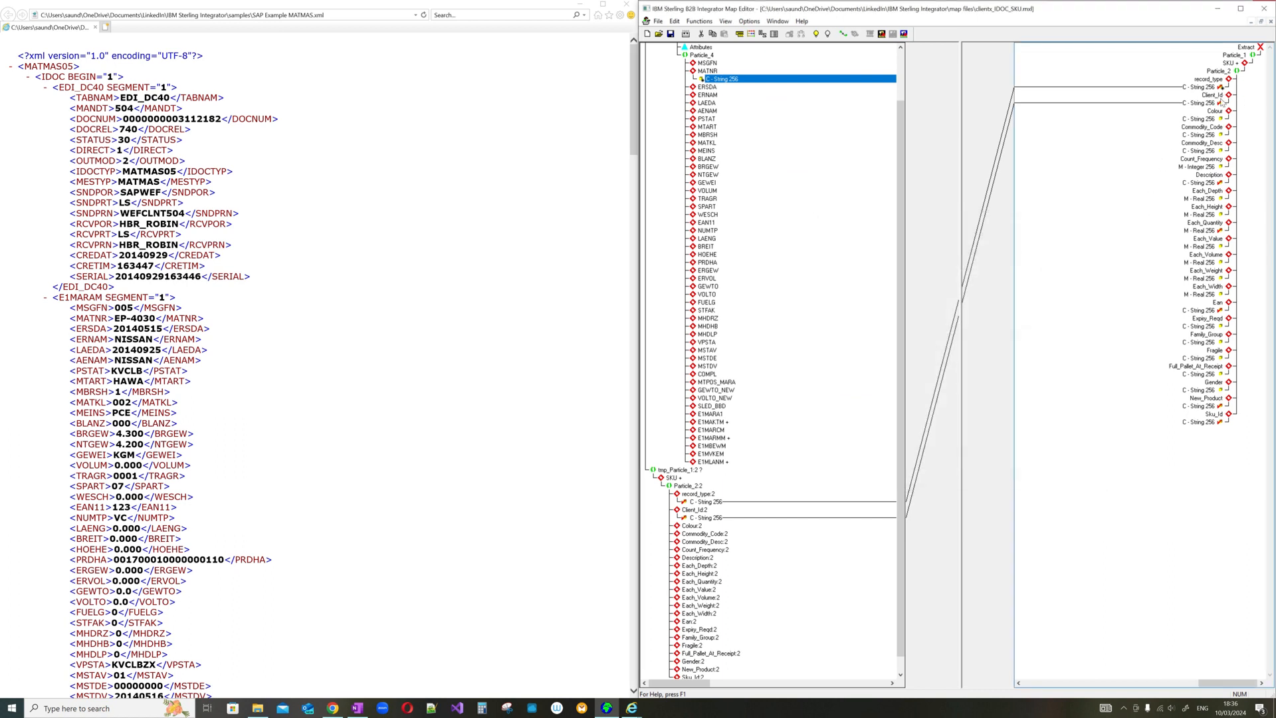
{"action": "left_click", "coordinate": [671, 34]}
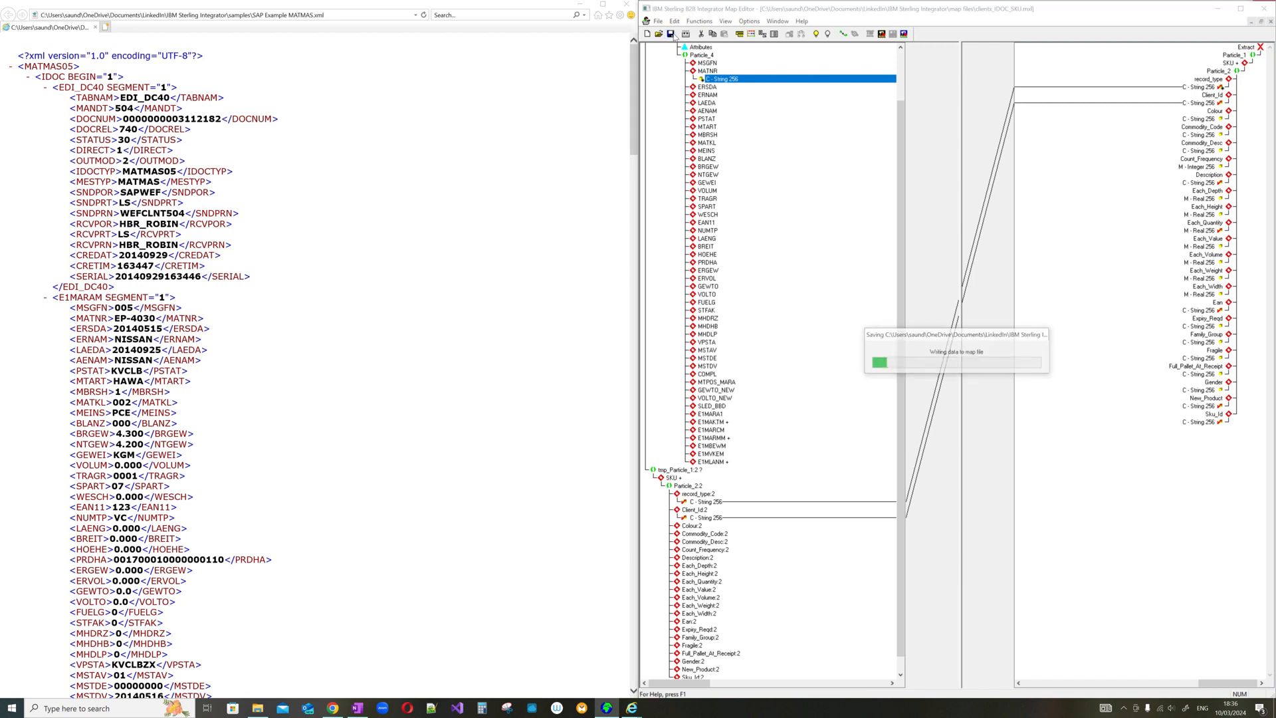
Duplicate the record_type:2 assignment line on a new line in the extended rule of the string under MATNR.
{"action": "left_click", "coordinate": [728, 504]}
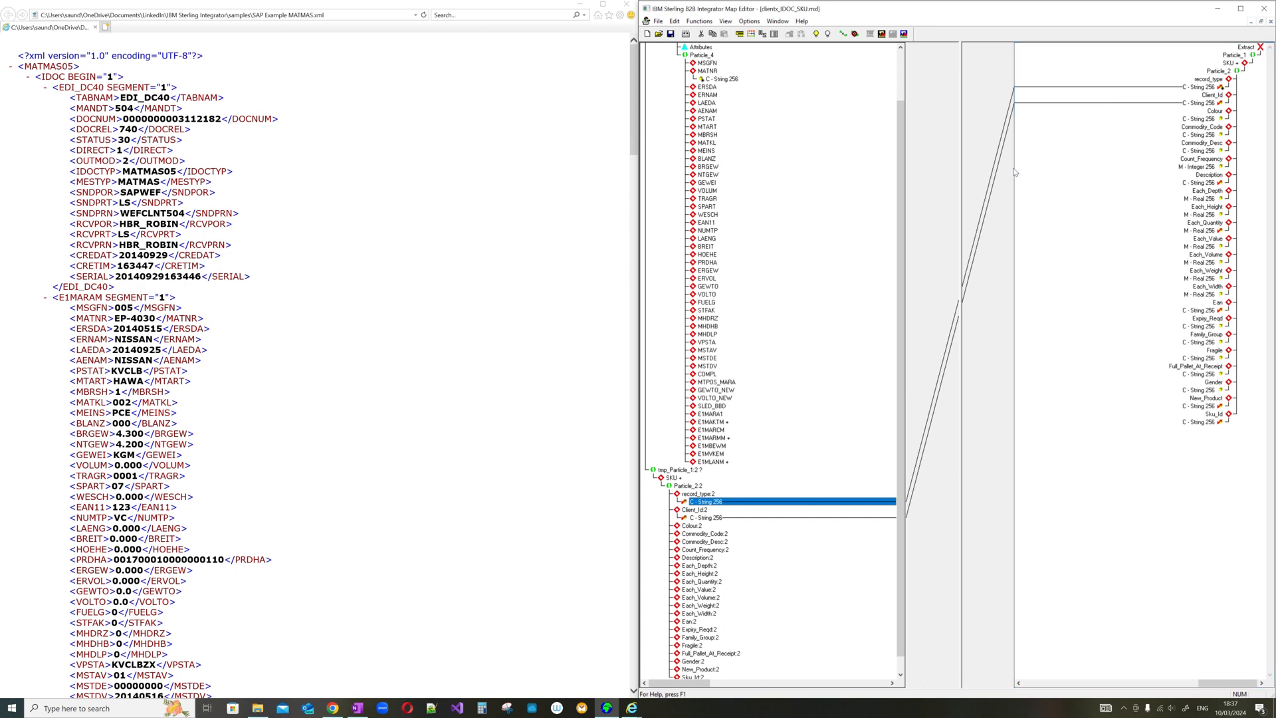
{"action": "right_click", "coordinate": [731, 79]}
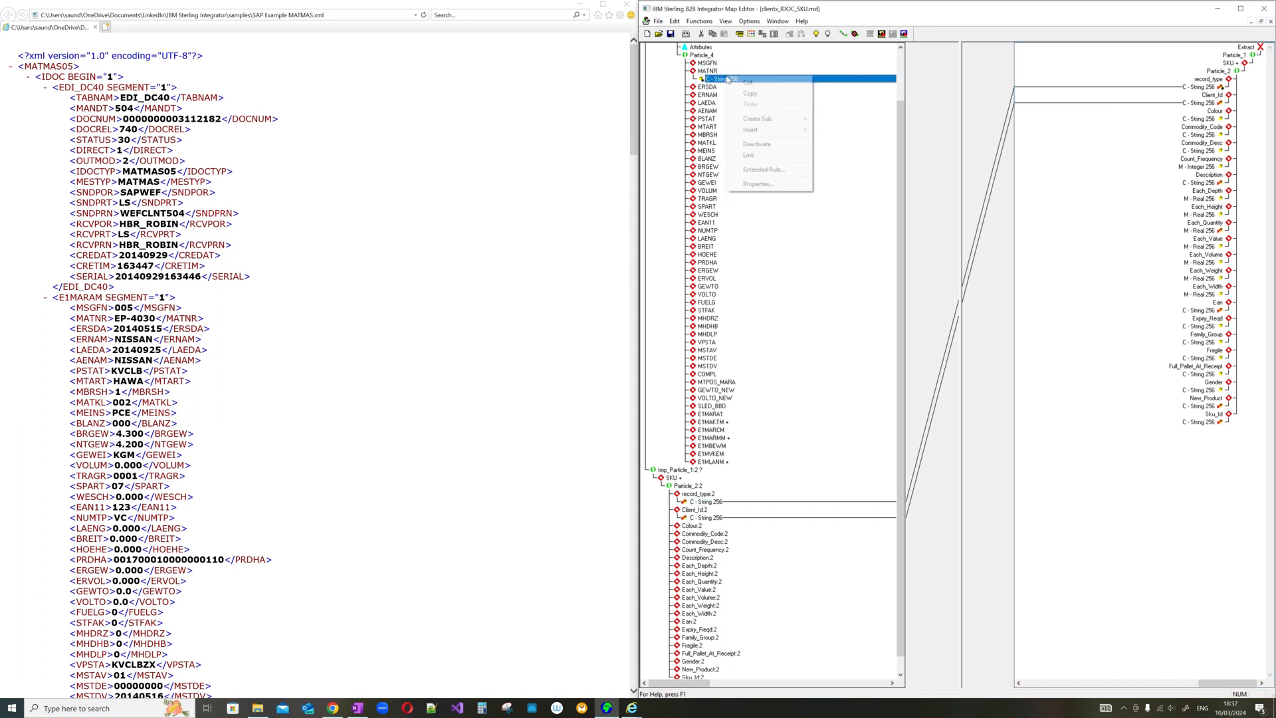
{"action": "left_click", "coordinate": [765, 169]}
{"action": "left_click_drag", "start_coordinate": [956, 272], "coordinate": [812, 271]}
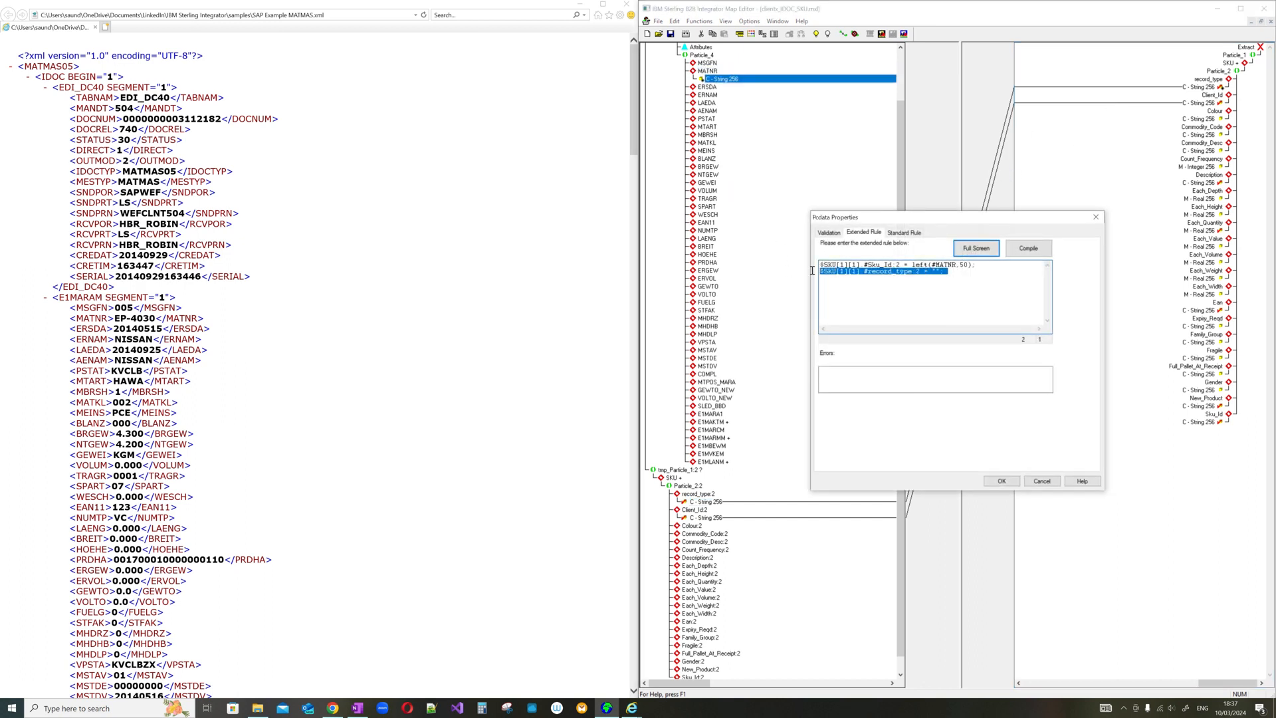
{"action": "key", "text": "ctrl+c"}
{"action": "key", "text": "End"}
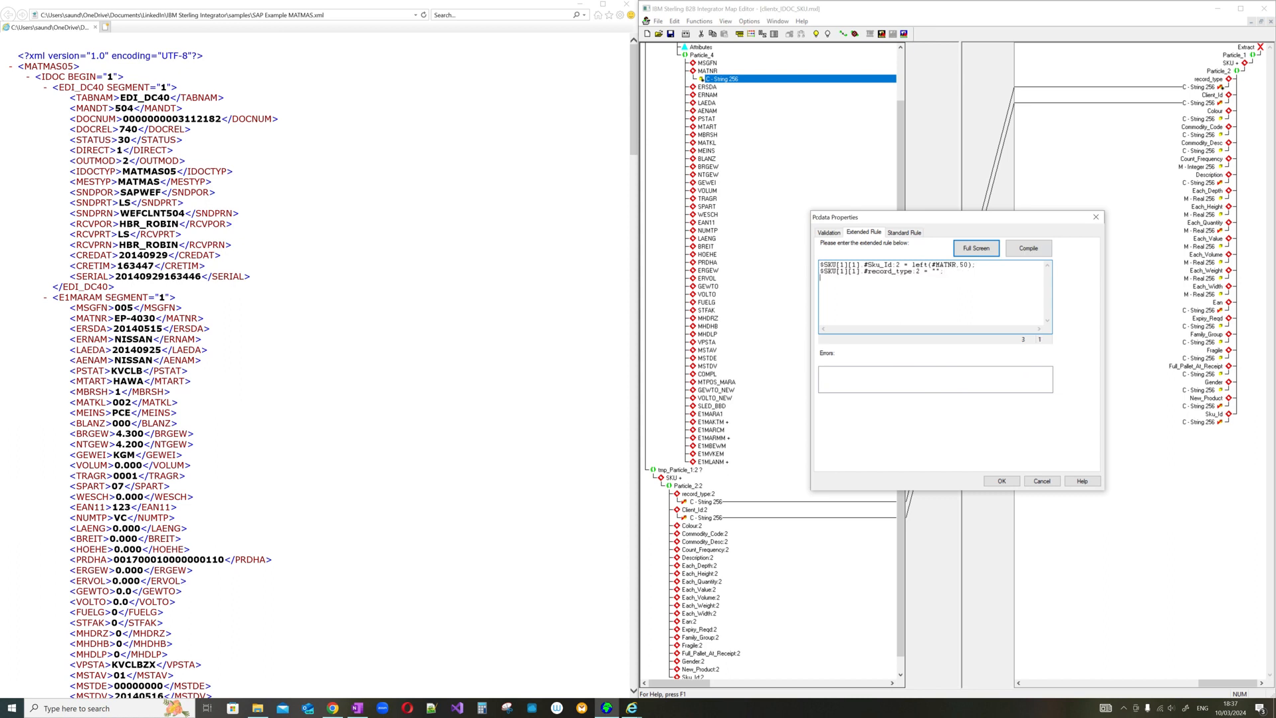
{"action": "key", "text": "Return"}
{"action": "key", "text": "ctrl+v"}
Rewrite the duplicated line so it assigns an empty string to the temporary Client_Id:2 field, and accept the extended rule.
{"action": "key", "text": "BackSpace"}
{"action": "key", "text": "BackSpace"}
{"action": "key", "text": "BackSpace"}
{"action": "key", "text": "BackSpace"}
{"action": "key", "text": "BackSpace"}
{"action": "key", "text": "BackSpace"}
{"action": "key", "text": "BackSpace"}
{"action": "key", "text": "BackSpace"}
{"action": "key", "text": "BackSpace"}
{"action": "type", "text": "client_"}
{"action": "type", "text": "olient"}
{"action": "left_click", "coordinate": [1002, 480]}
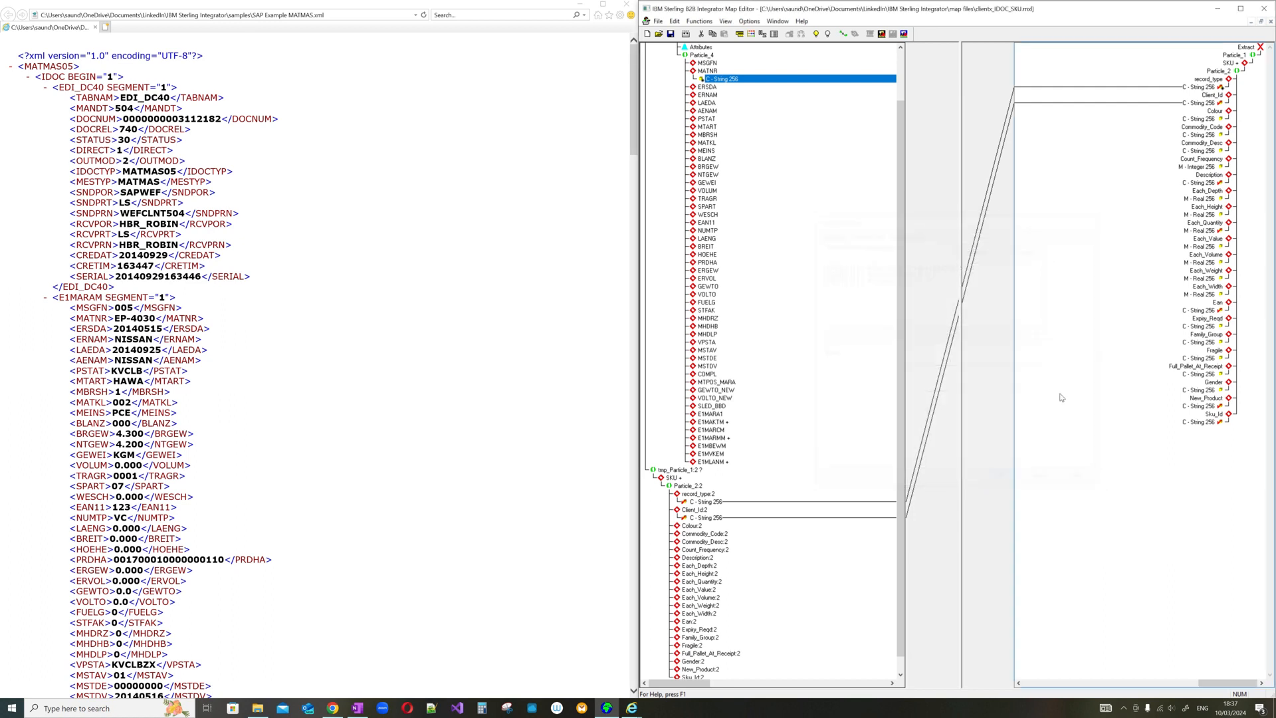
Set the standard rule of the output Client_Id string to Use Constant and confirm the rule change.
{"action": "left_click", "coordinate": [1213, 101]}
{"action": "right_click", "coordinate": [1212, 103]}
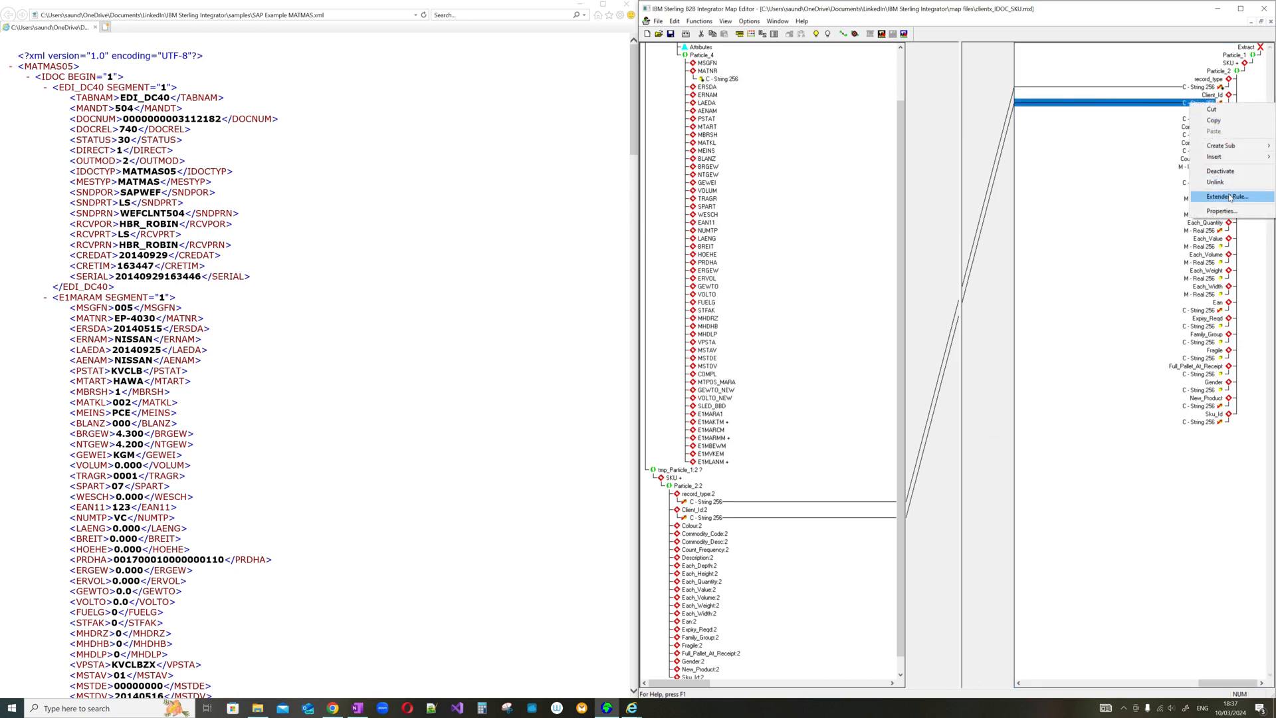
{"action": "left_click", "coordinate": [1223, 211]}
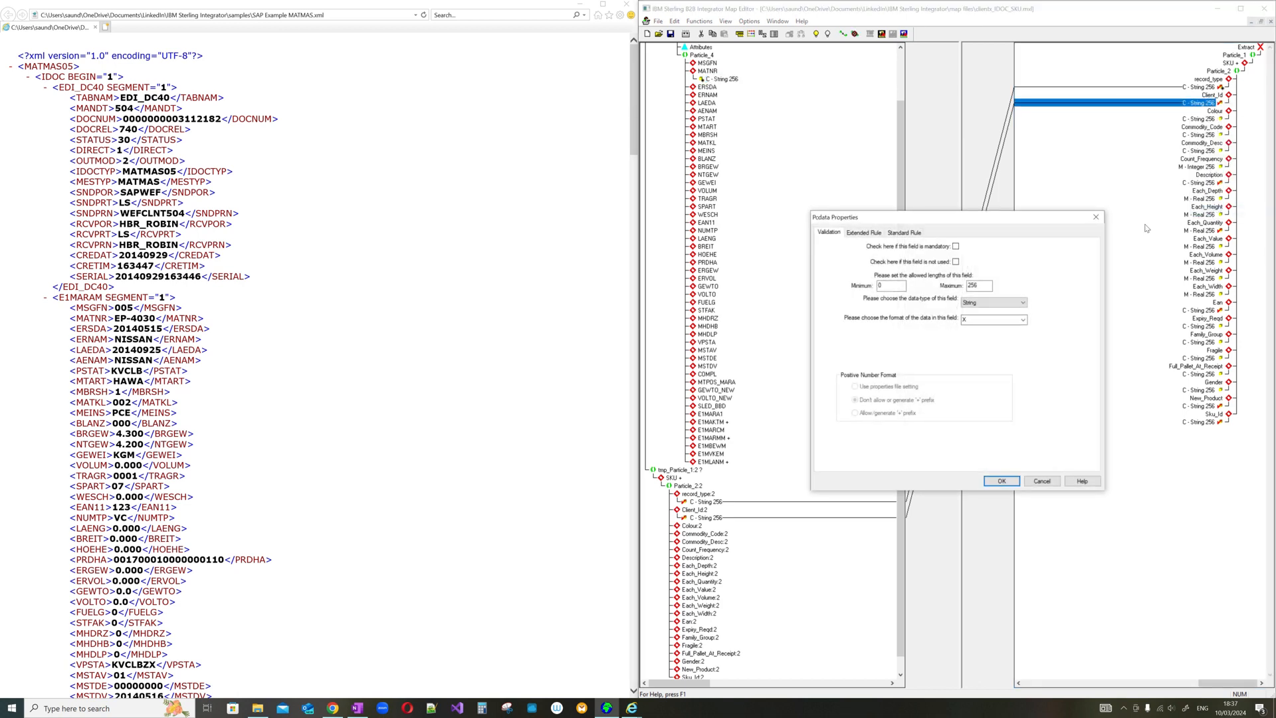
{"action": "left_click", "coordinate": [906, 233]}
{"action": "left_click", "coordinate": [1029, 257]}
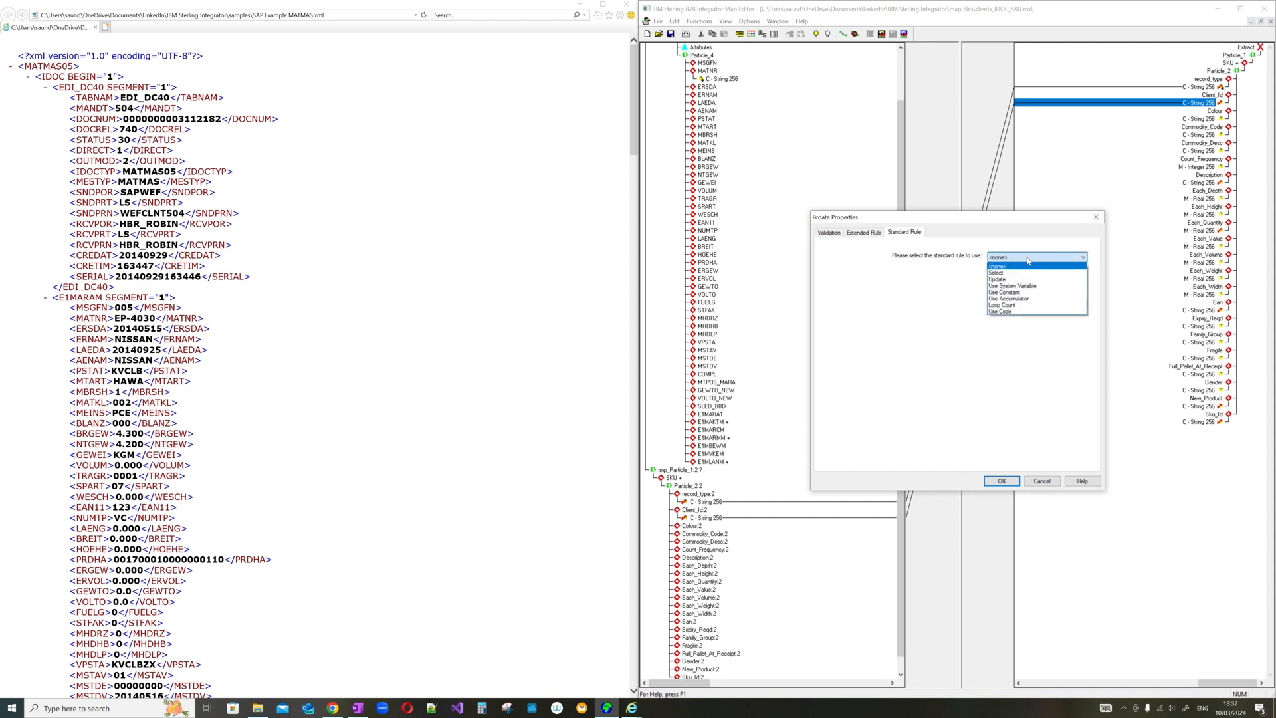
{"action": "left_click", "coordinate": [1029, 292]}
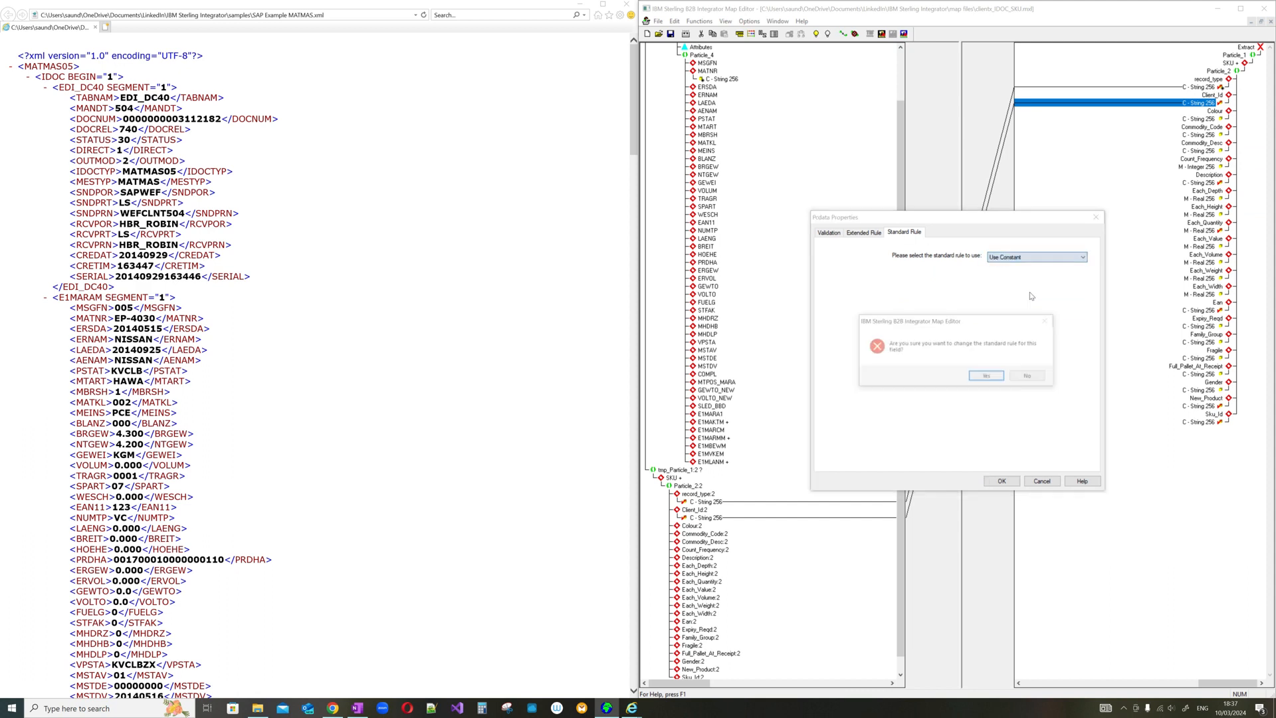
{"action": "left_click", "coordinate": [988, 377]}
Create a map constant with the ID clientid, type String and value clients.
{"action": "left_click", "coordinate": [1015, 279]}
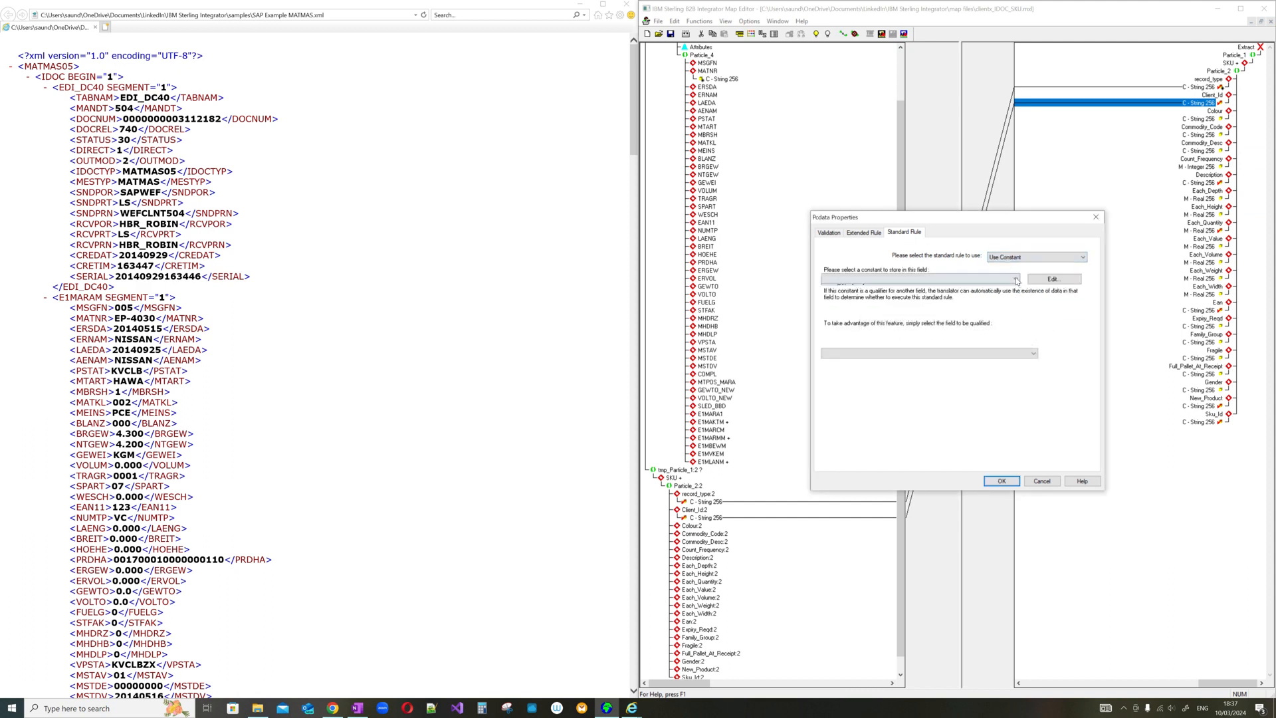
{"action": "left_click", "coordinate": [1054, 279]}
{"action": "left_click", "coordinate": [1055, 279]}
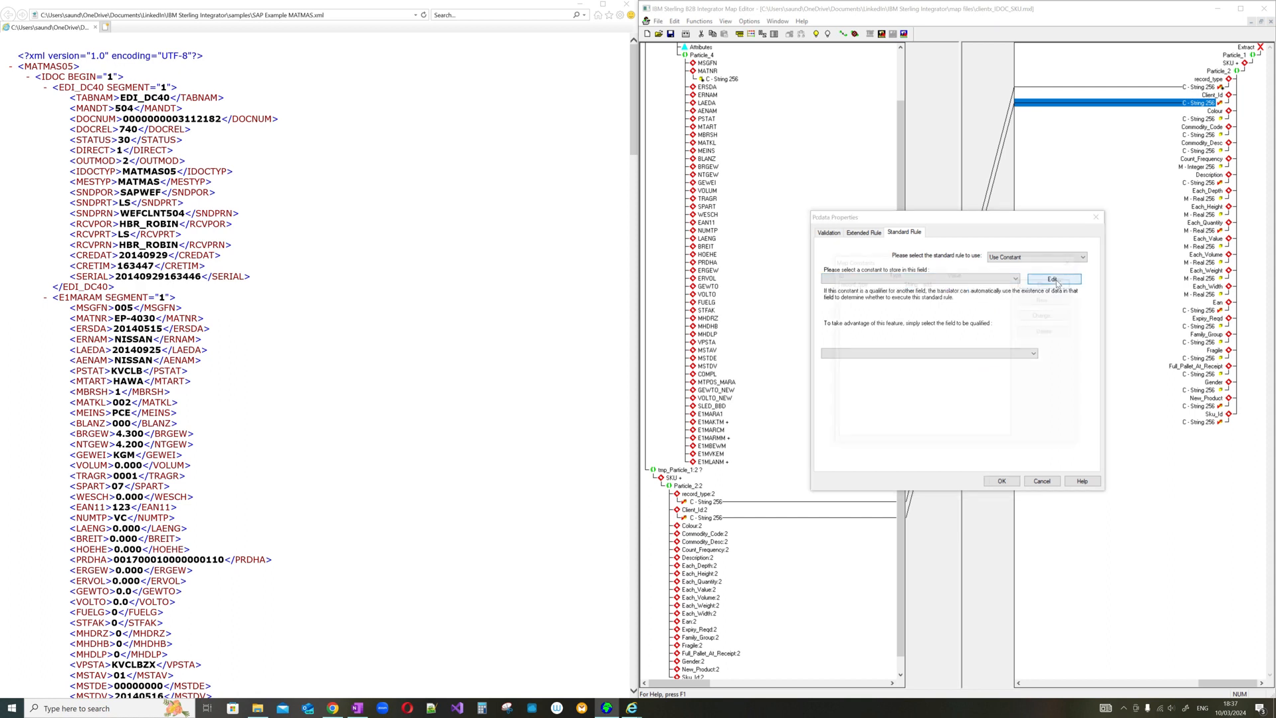
{"action": "left_click", "coordinate": [1053, 305]}
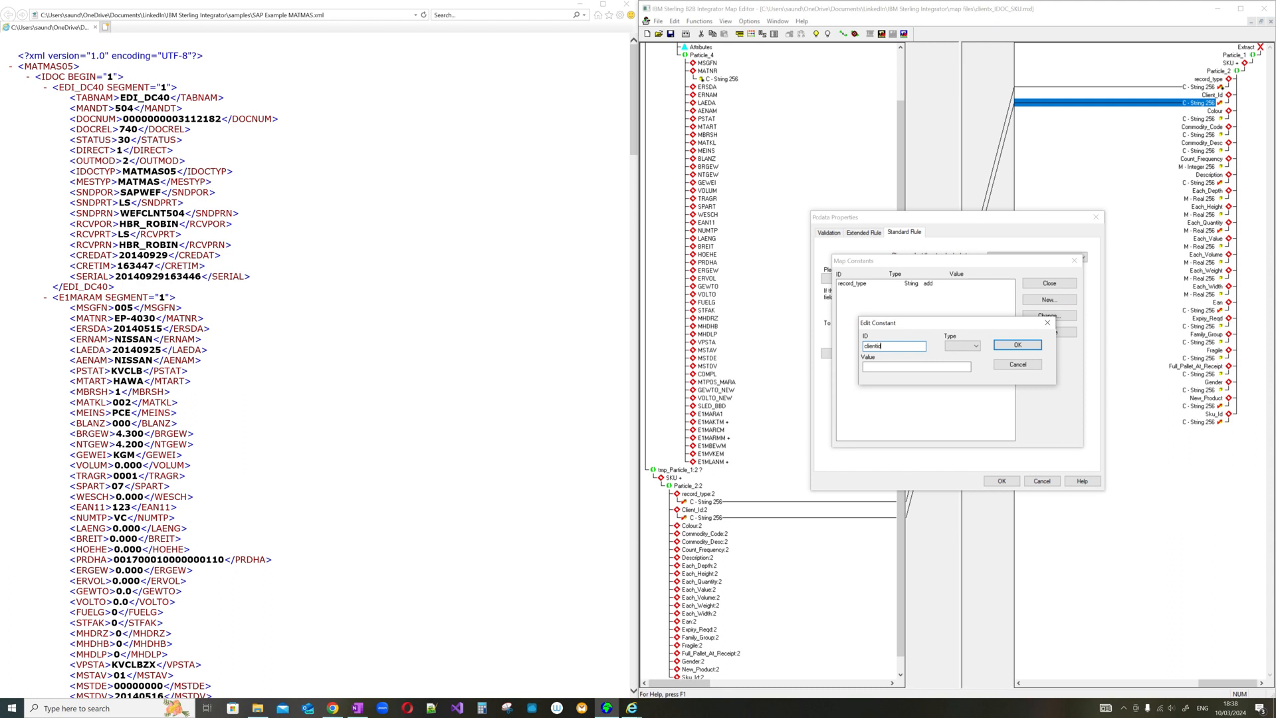
{"action": "key", "text": "Tab"}
{"action": "key", "text": "Tab"}
{"action": "type", "text": "clientx"}
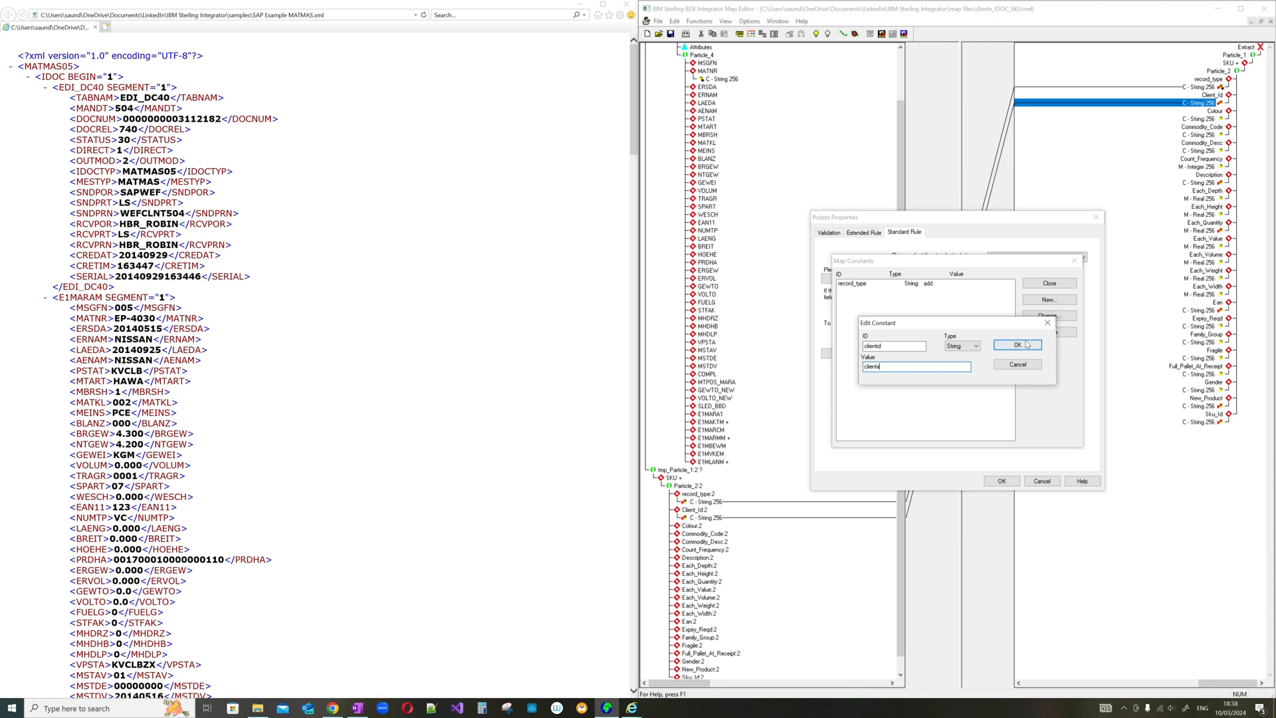
{"action": "left_click", "coordinate": [1018, 344]}
{"action": "left_click", "coordinate": [1051, 285]}
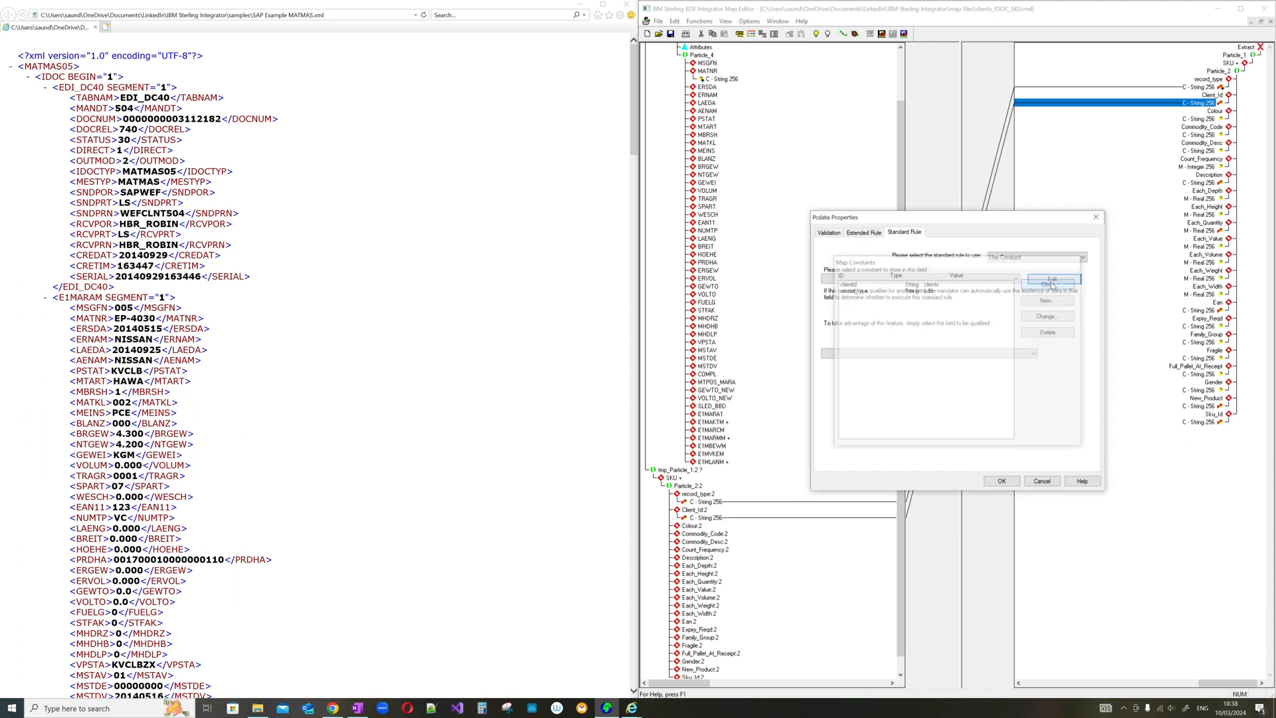
Accept the properties of the output Client_Id string and save the map.
{"action": "left_click", "coordinate": [1002, 480]}
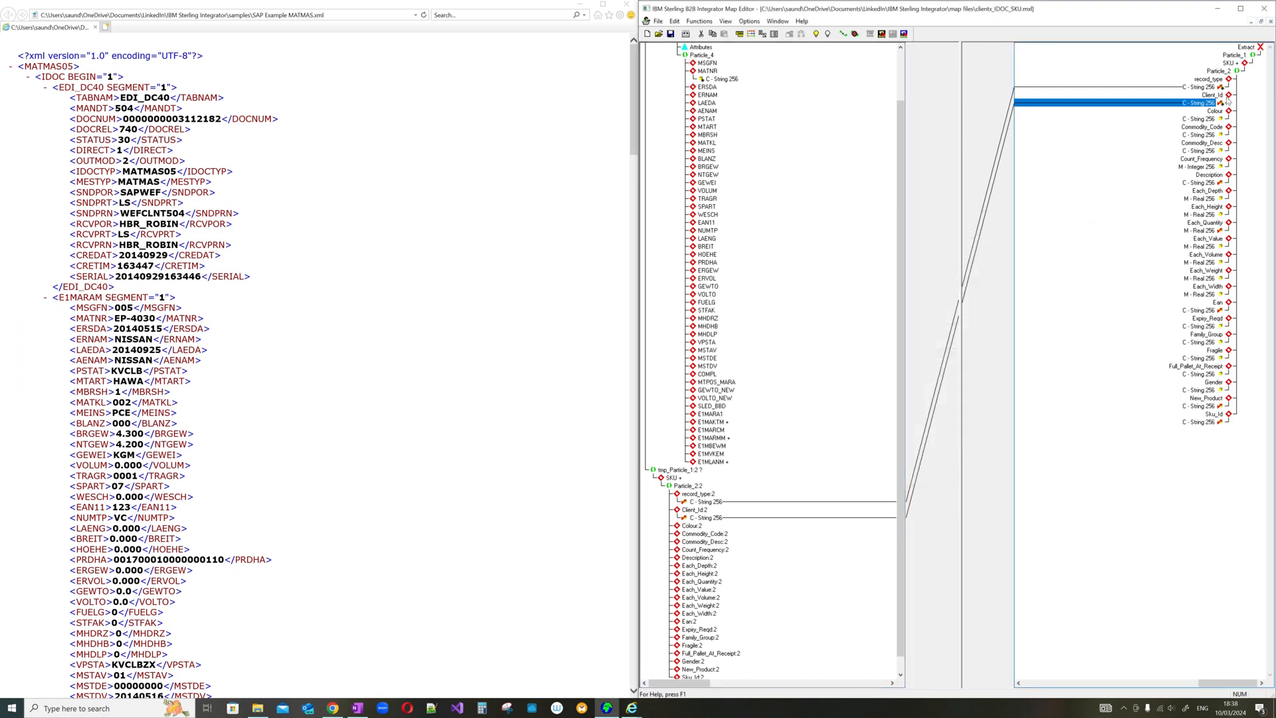
{"action": "left_click", "coordinate": [683, 34]}
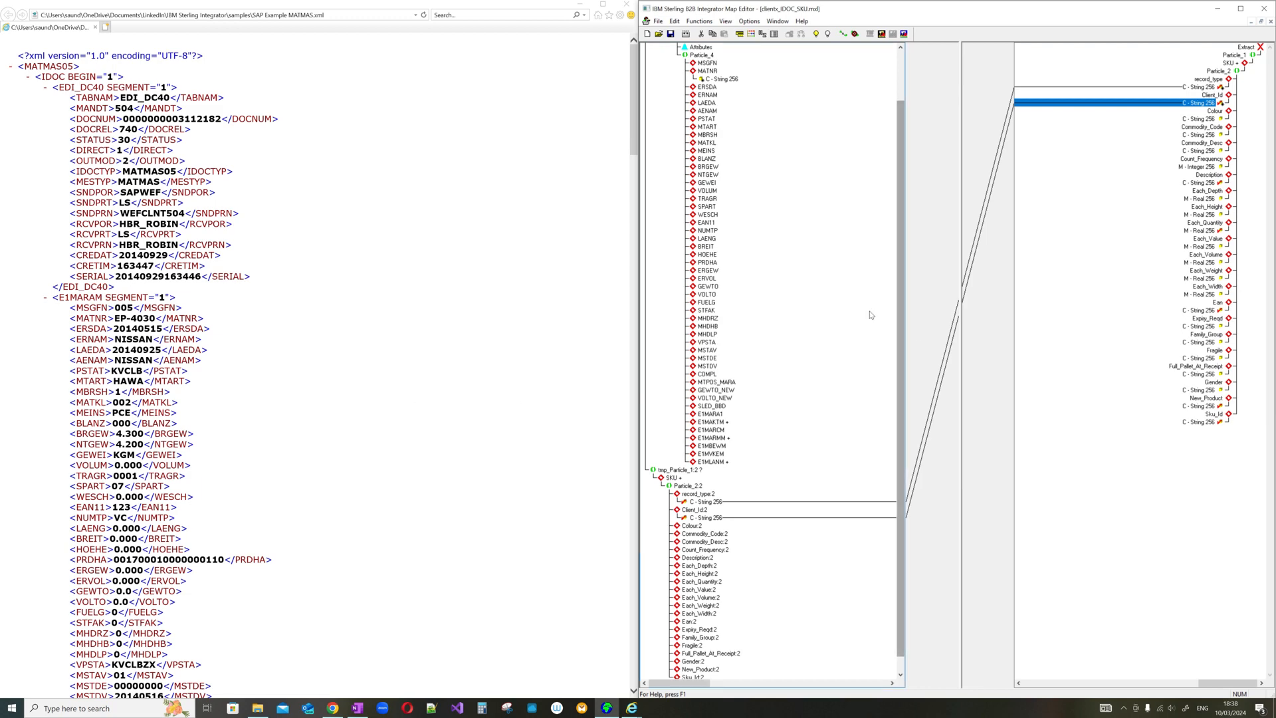
Examine the E1MARAM fields in the sample MATMAS XML alongside the map's input fields and temporary SKU elements.
{"action": "scroll", "coordinate": [764, 362], "scroll_direction": "down", "scroll_amount": 2}
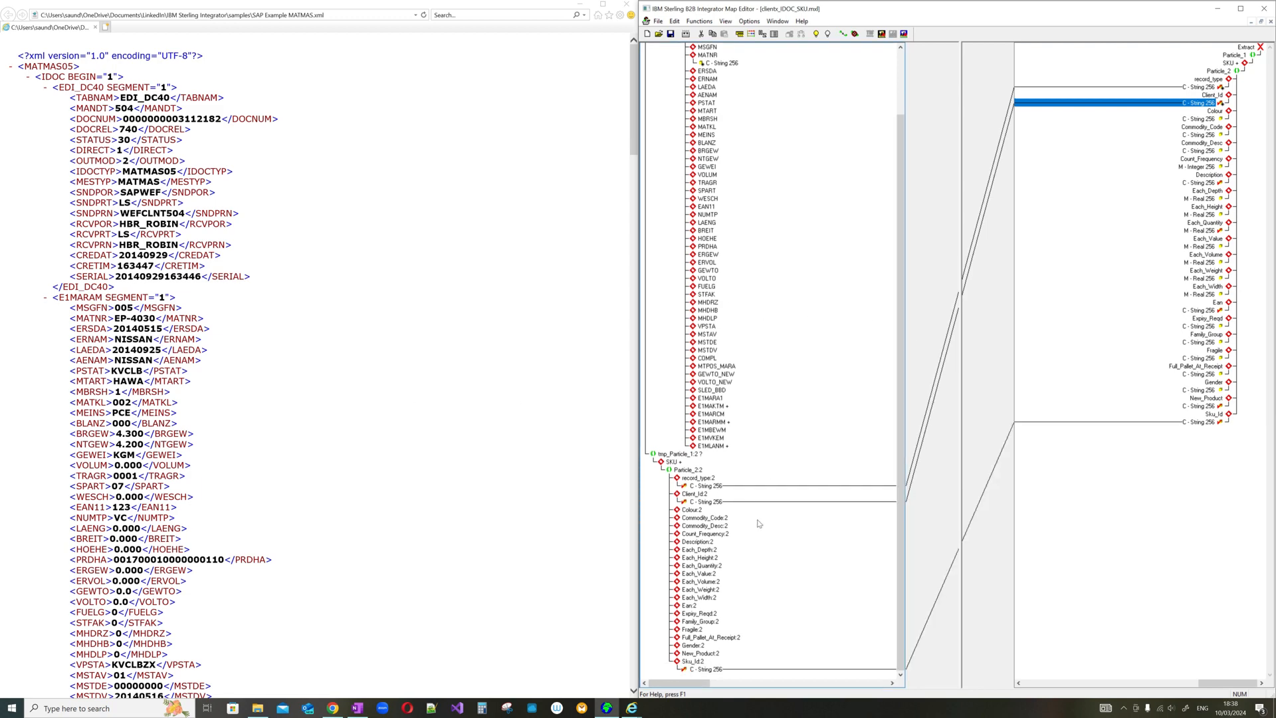
{"action": "scroll", "coordinate": [349, 444], "scroll_direction": "down", "scroll_amount": 6}
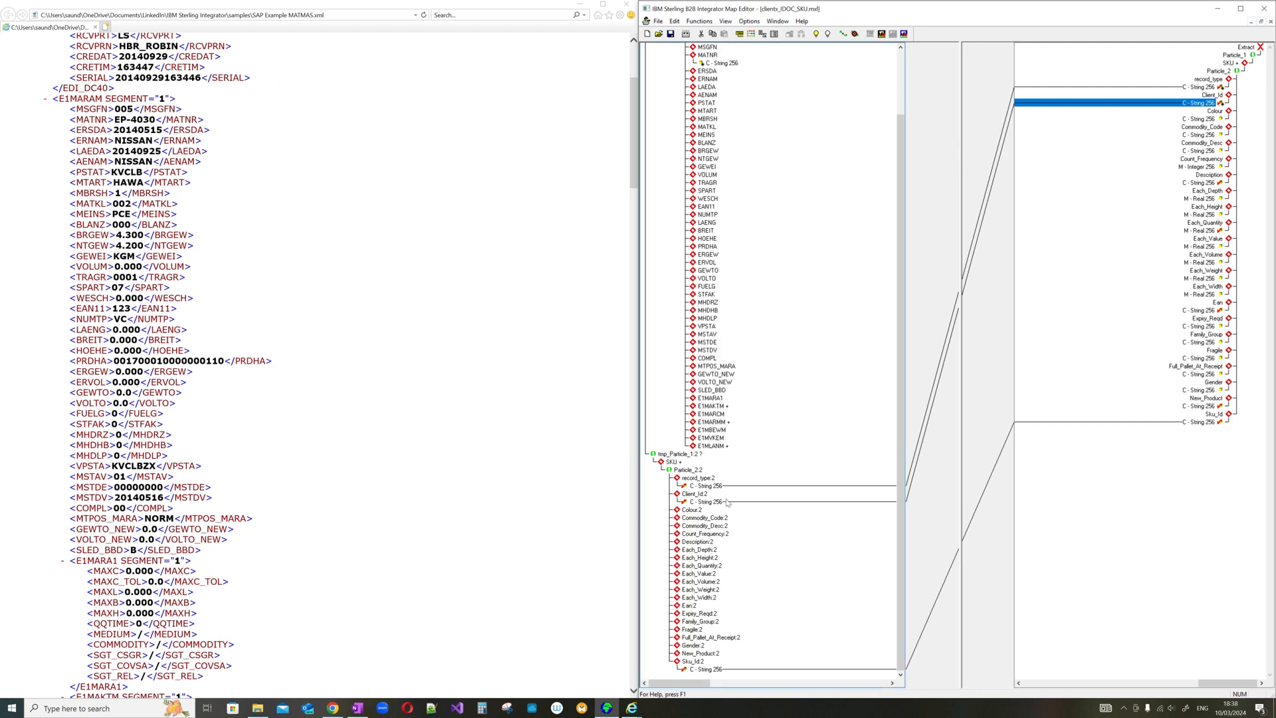
{"action": "scroll", "coordinate": [506, 460], "scroll_direction": "down", "scroll_amount": 6}
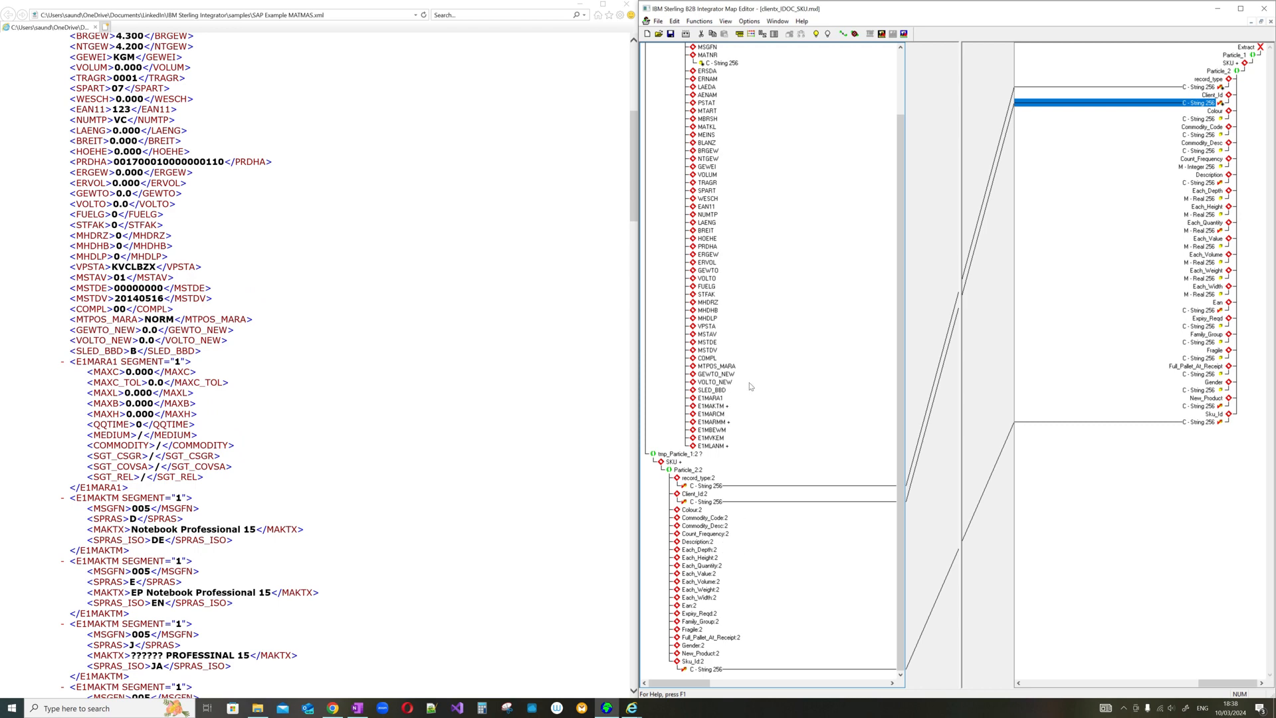
{"action": "scroll", "coordinate": [764, 243], "scroll_direction": "up", "scroll_amount": 3}
{"action": "right_click", "coordinate": [727, 135]}
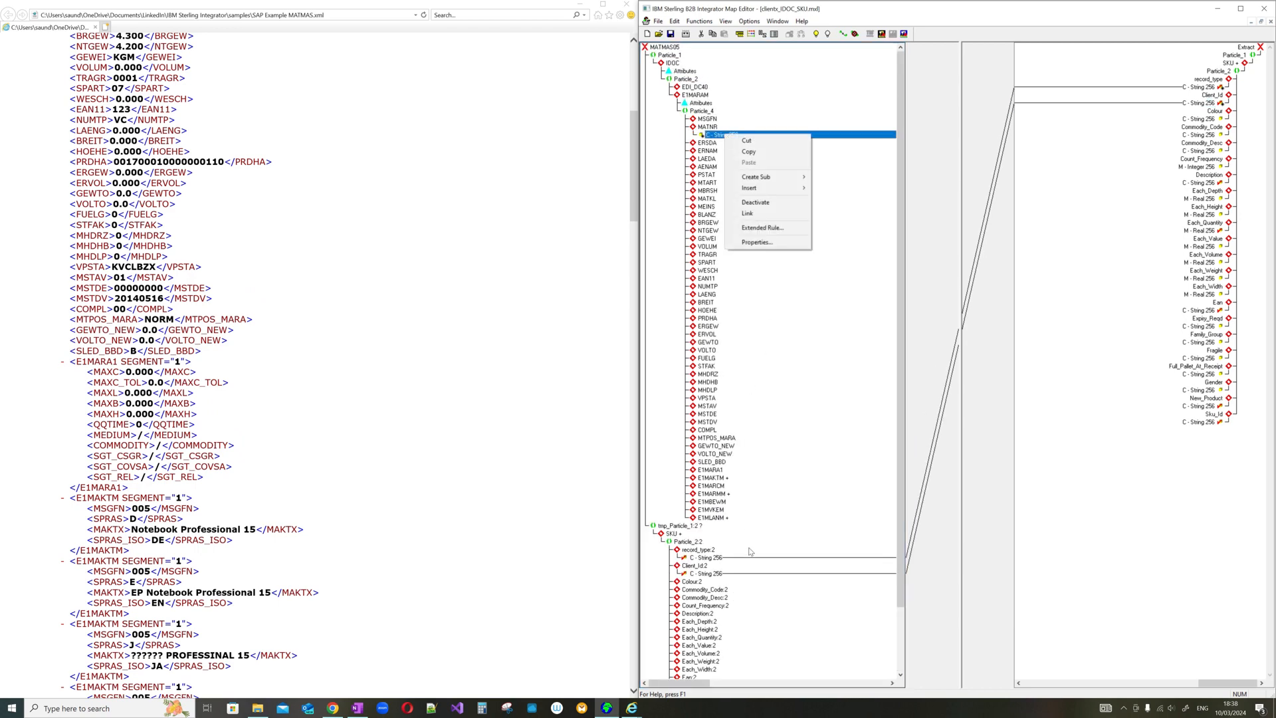
{"action": "left_click", "coordinate": [808, 527]}
{"action": "scroll", "coordinate": [809, 524], "scroll_direction": "down", "scroll_amount": 3}
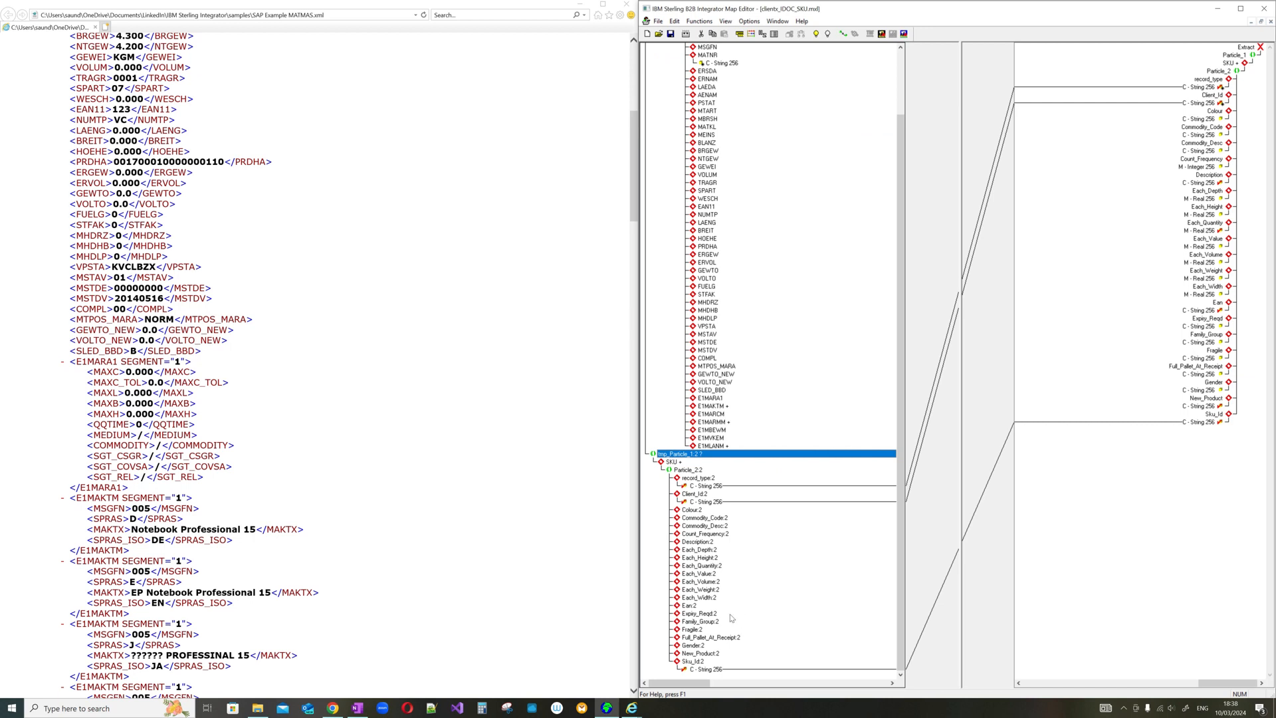
Expand the temporary Each_Quantity:2 and Each_Height:2 elements and review the properties of the Each_Height:2 value.
{"action": "left_click", "coordinate": [712, 567]}
{"action": "double_click", "coordinate": [713, 568]}
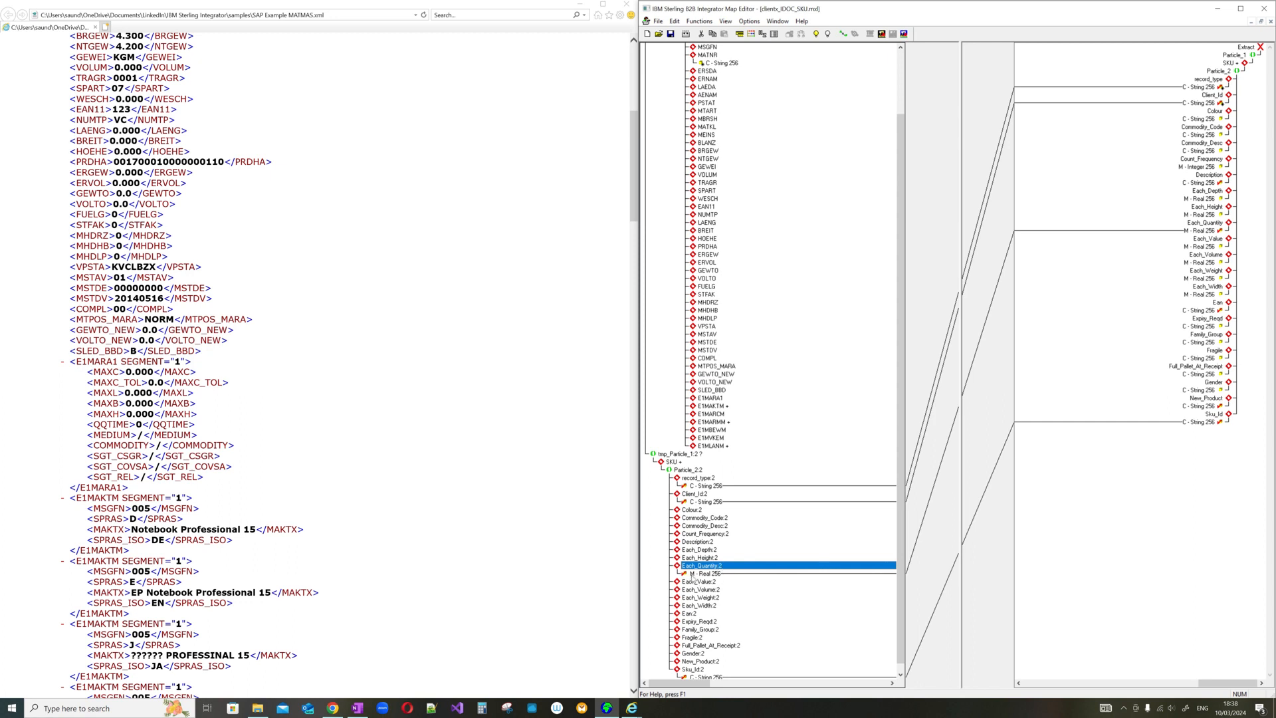
{"action": "double_click", "coordinate": [717, 561]}
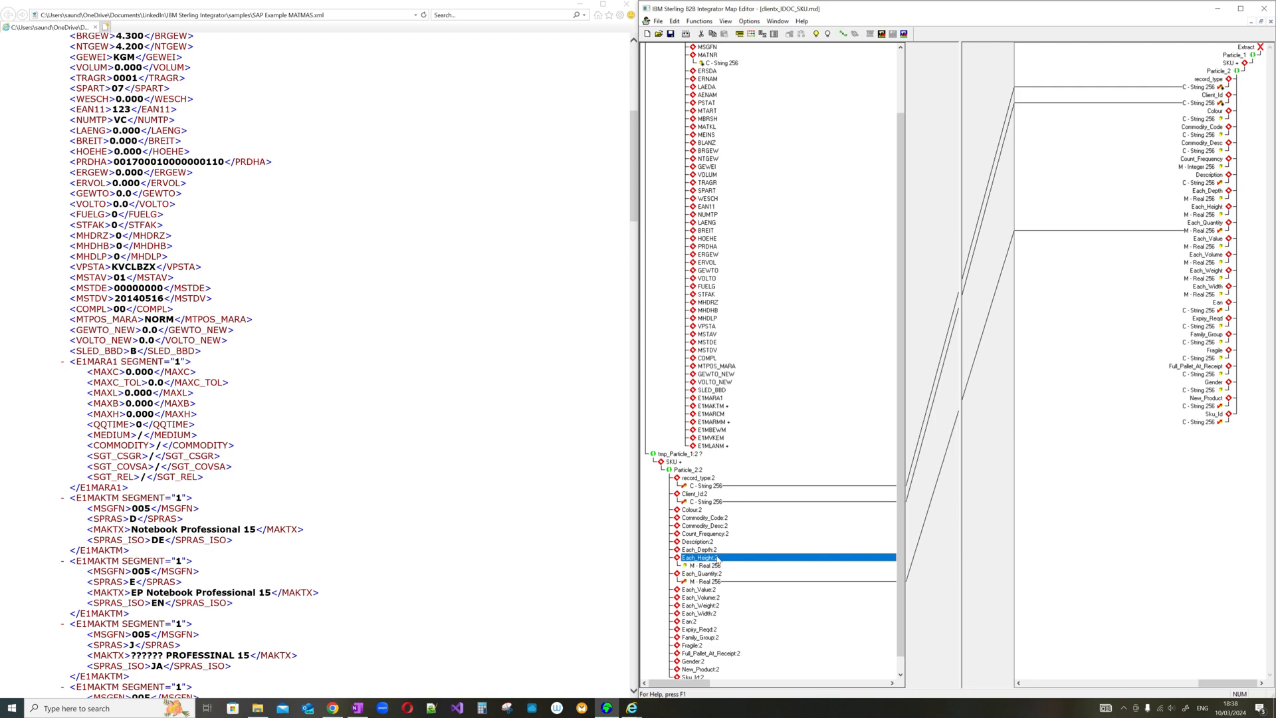
{"action": "left_click", "coordinate": [718, 566]}
{"action": "right_click", "coordinate": [718, 564]}
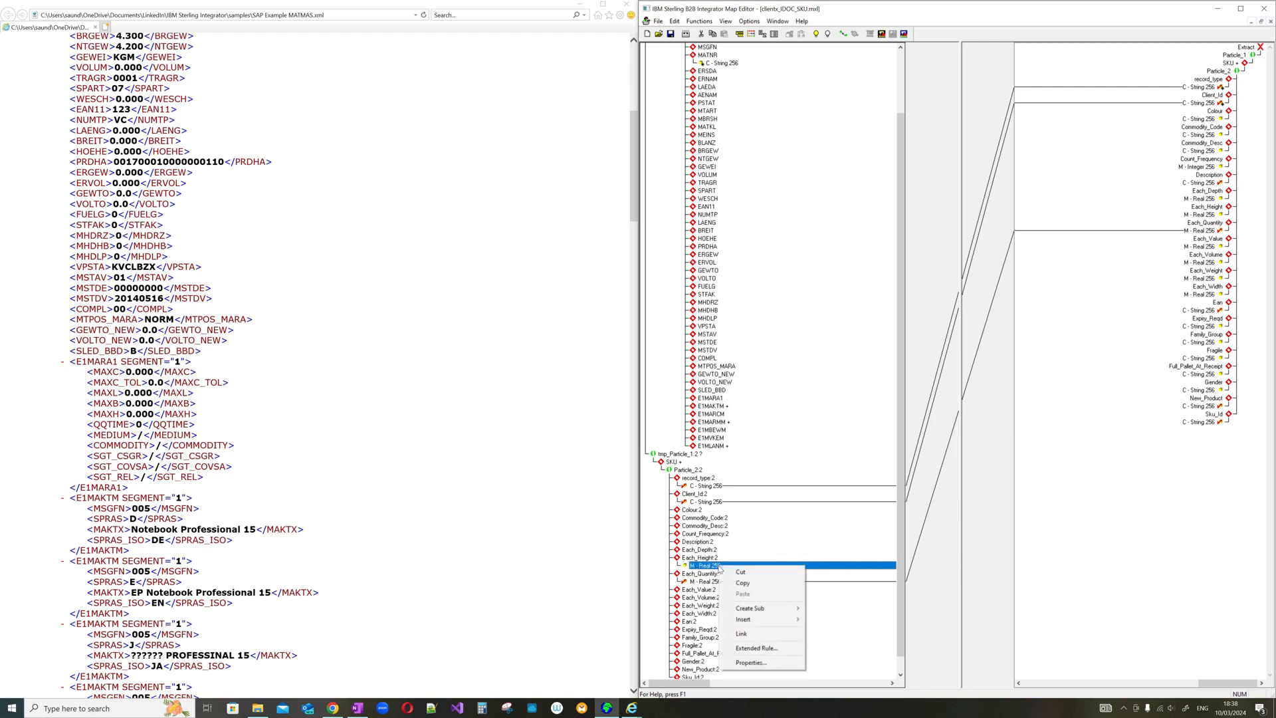
{"action": "left_click", "coordinate": [748, 661]}
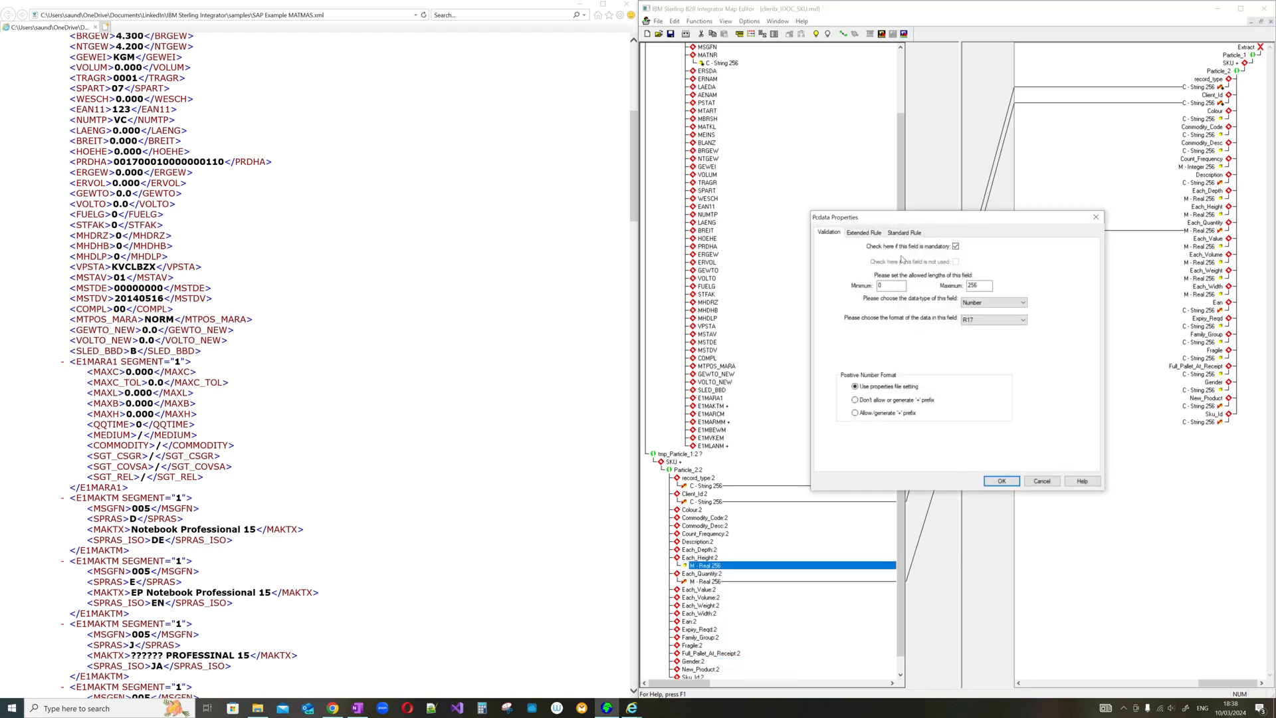
{"action": "left_click", "coordinate": [1097, 216]}
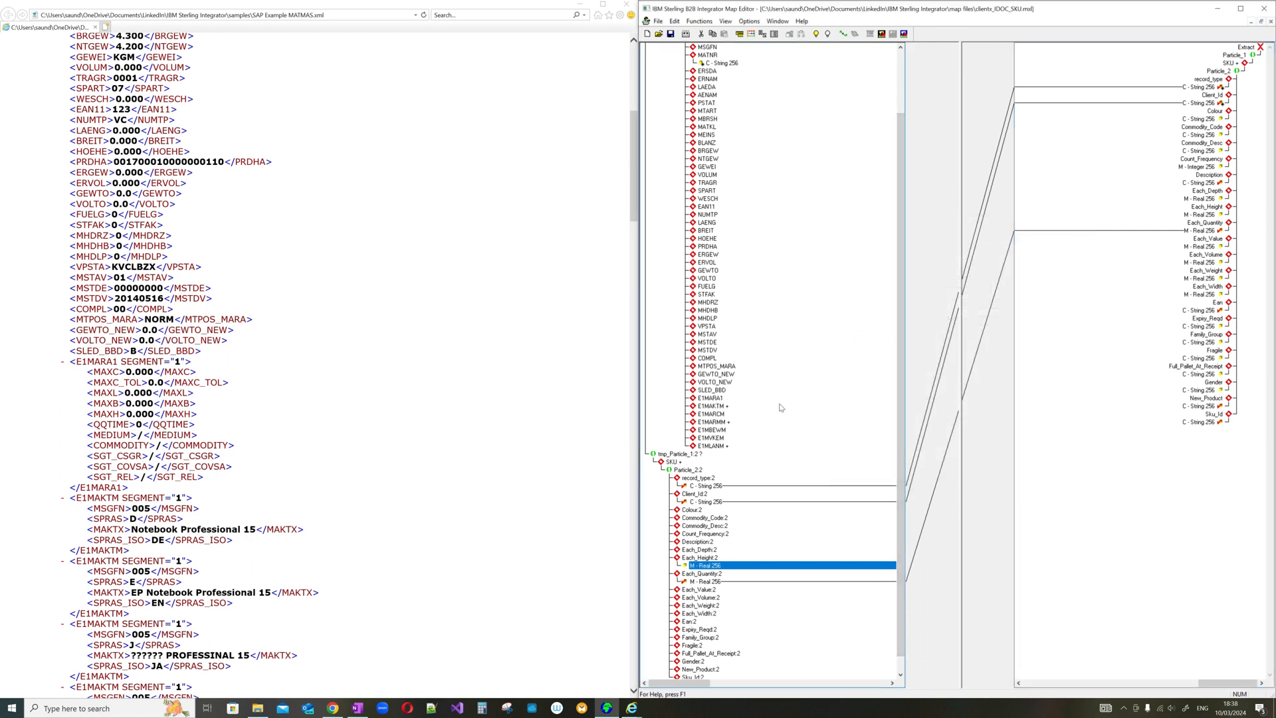
Expand Commodity_Code:2, Colour:2, Commodity_Desc:2, Count_Frequency:2 and Each_Depth:2 in the temporary SKU structure.
{"action": "double_click", "coordinate": [716, 519]}
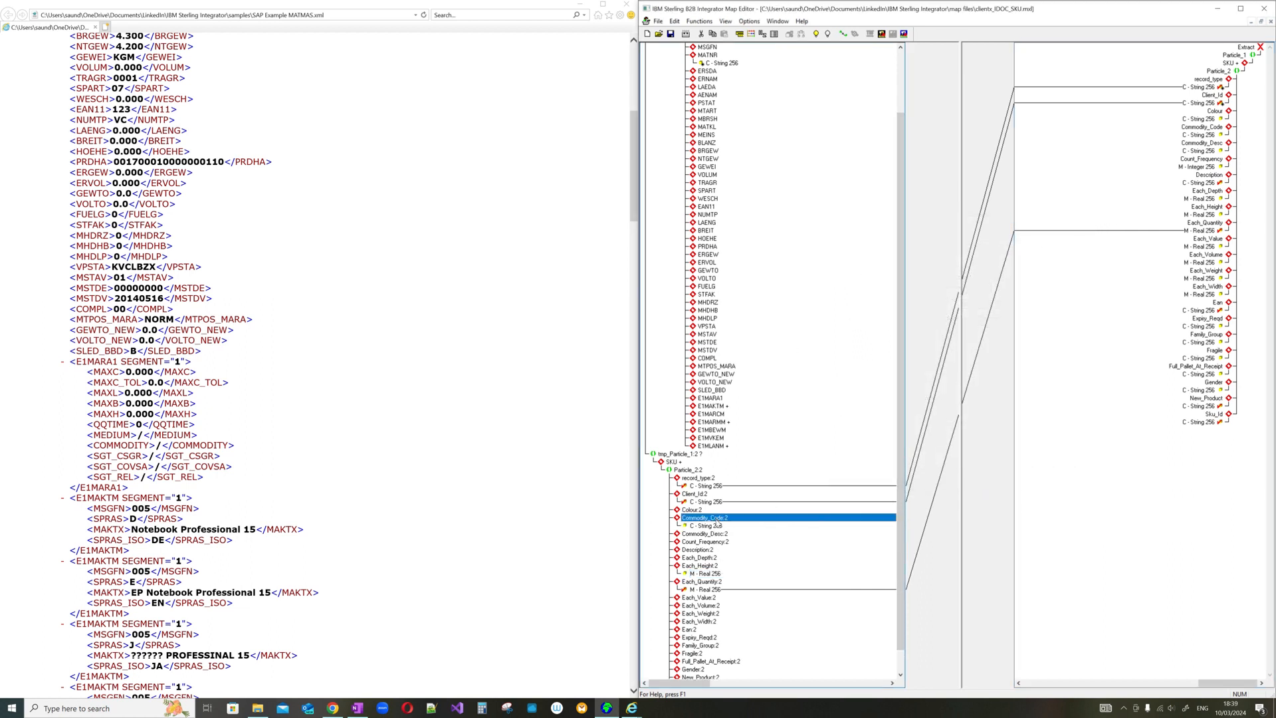
{"action": "double_click", "coordinate": [711, 509]}
{"action": "double_click", "coordinate": [718, 542]}
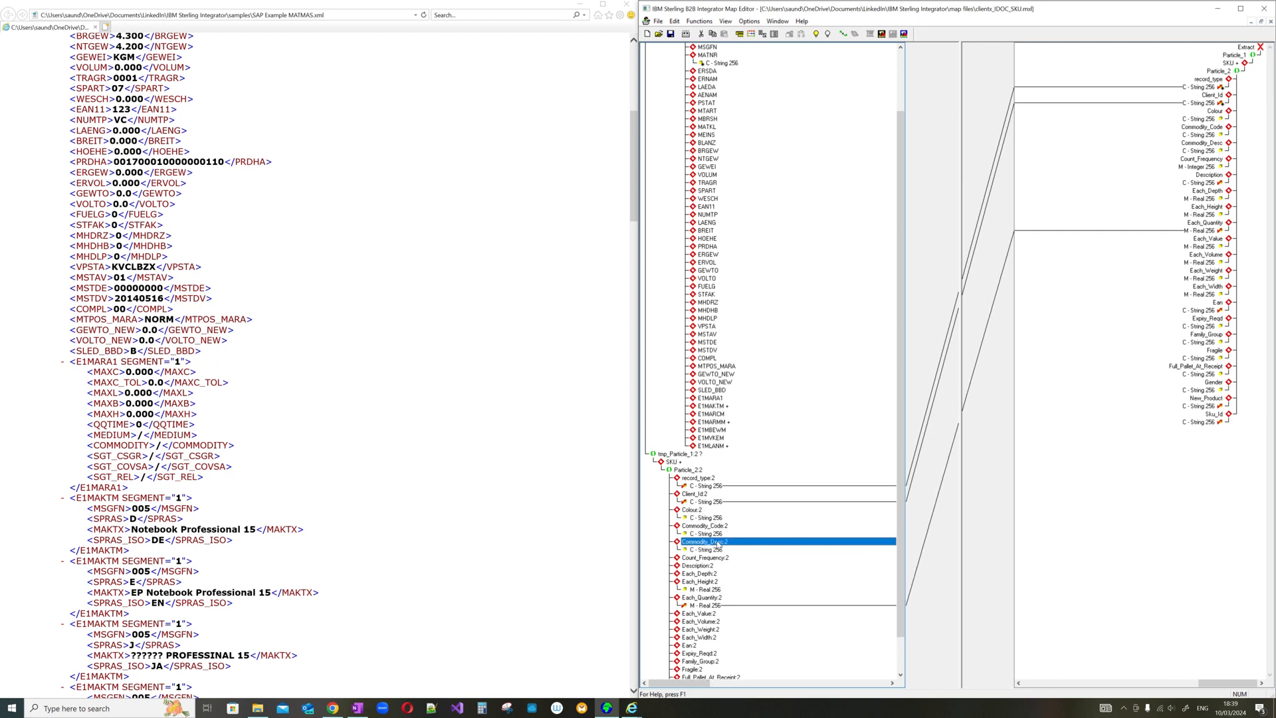
{"action": "double_click", "coordinate": [722, 558]}
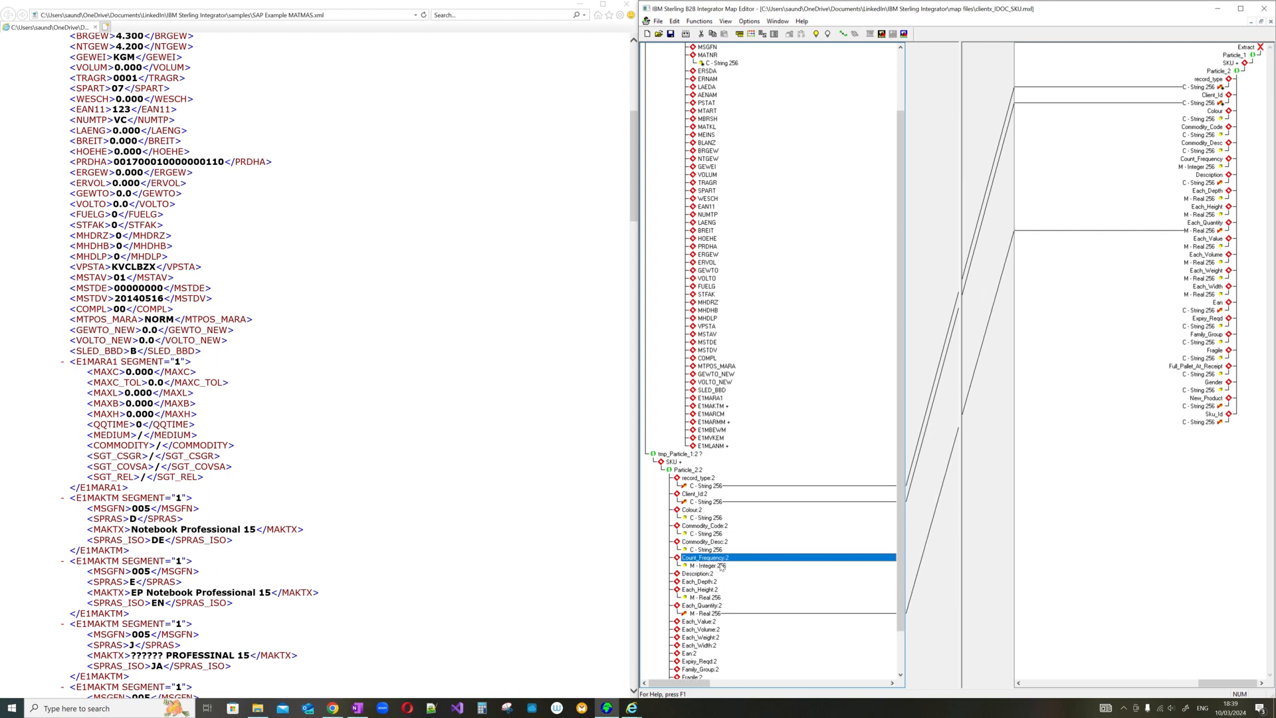
{"action": "scroll", "coordinate": [725, 567], "scroll_direction": "down", "scroll_amount": 2}
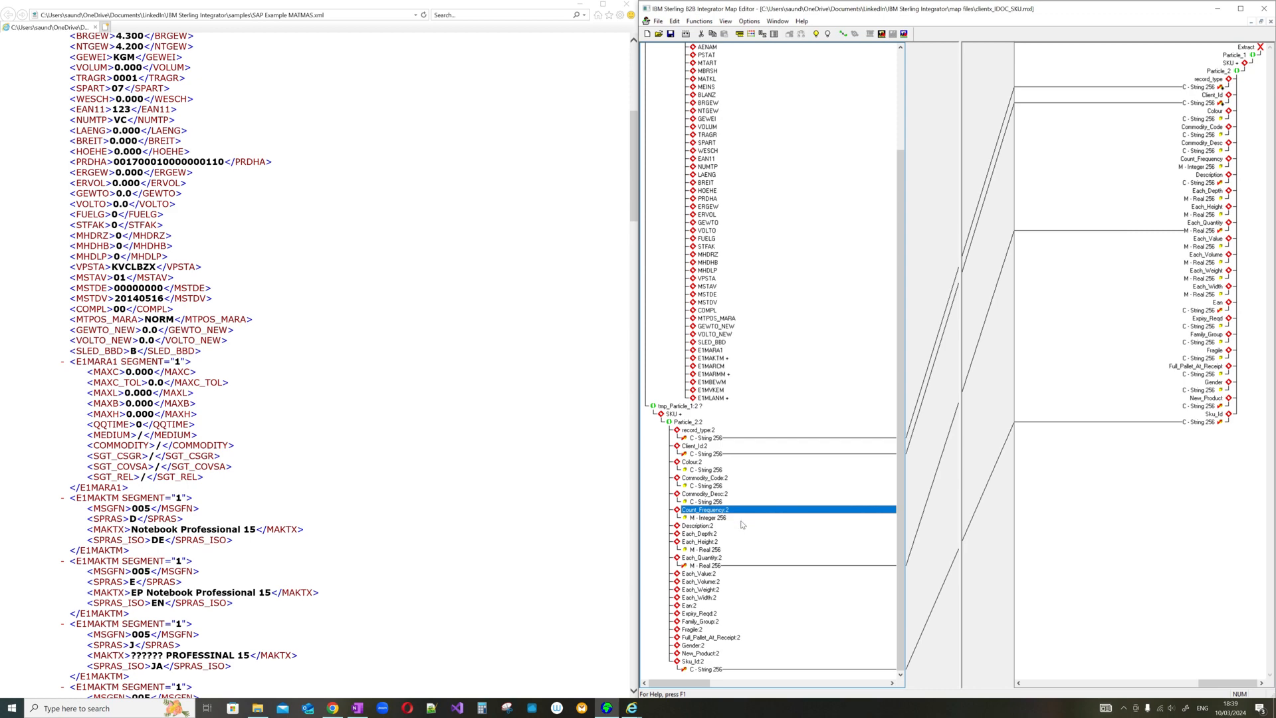
{"action": "double_click", "coordinate": [714, 536]}
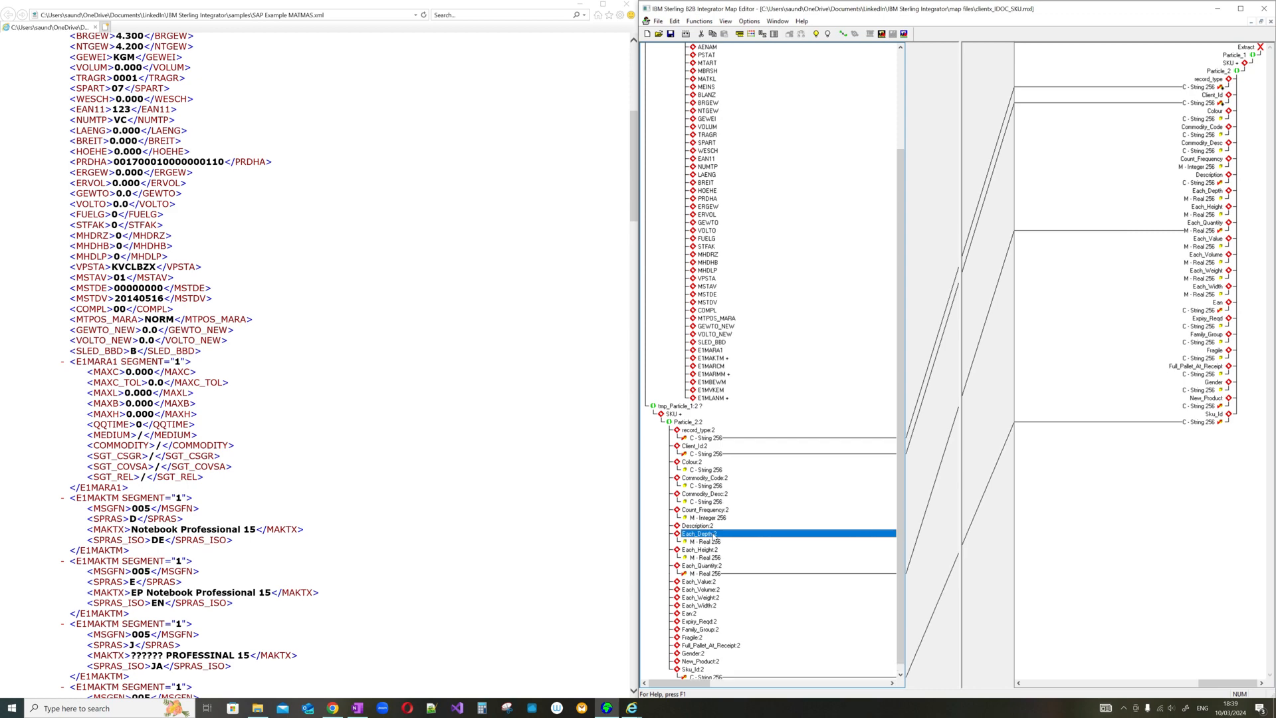
Copy the name of the temporary Each_Quantity:2 element from its properties.
{"action": "scroll", "coordinate": [794, 445], "scroll_direction": "up", "scroll_amount": 5}
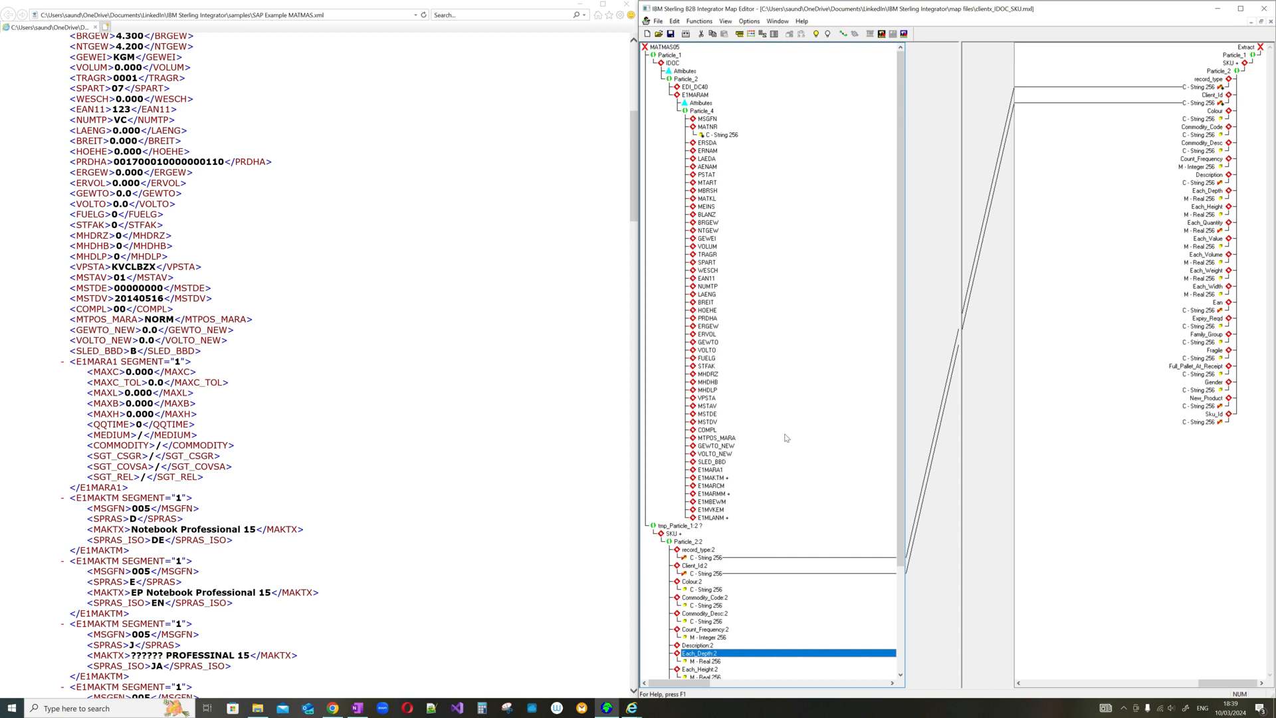
{"action": "scroll", "coordinate": [798, 419], "scroll_direction": "down", "scroll_amount": 3}
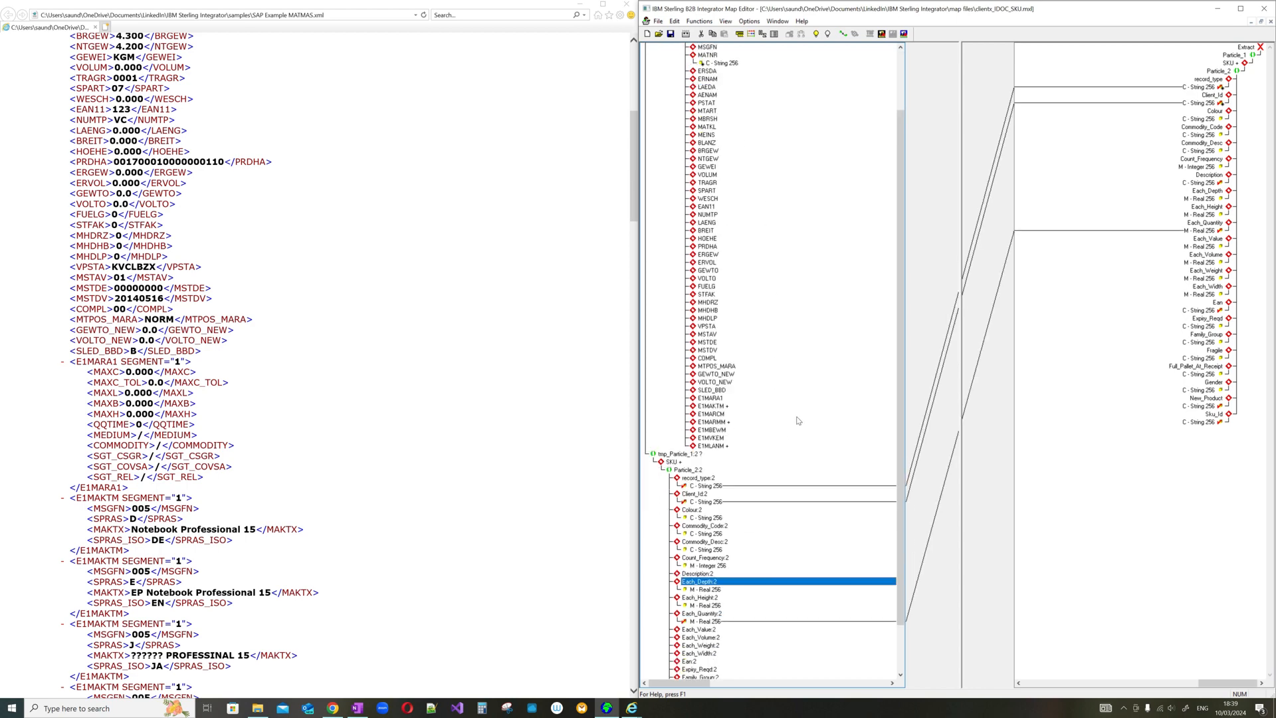
{"action": "scroll", "coordinate": [798, 420], "scroll_direction": "down", "scroll_amount": 2}
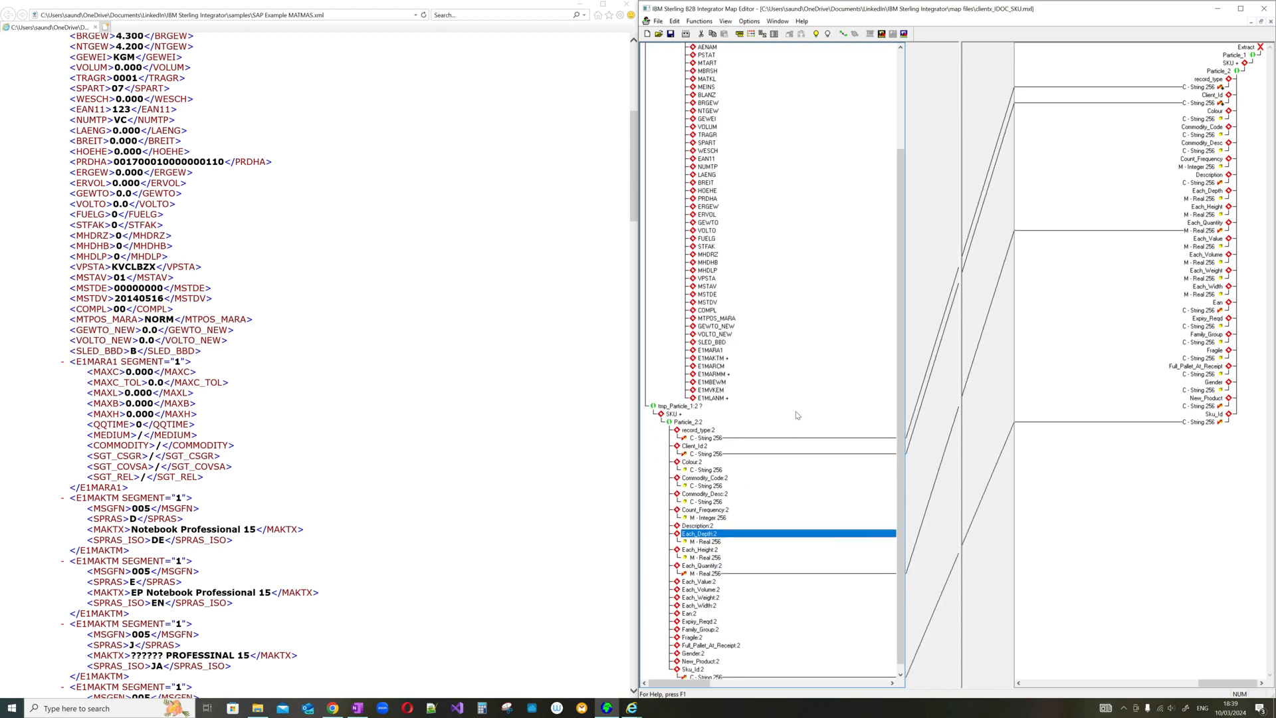
{"action": "left_click", "coordinate": [722, 573]}
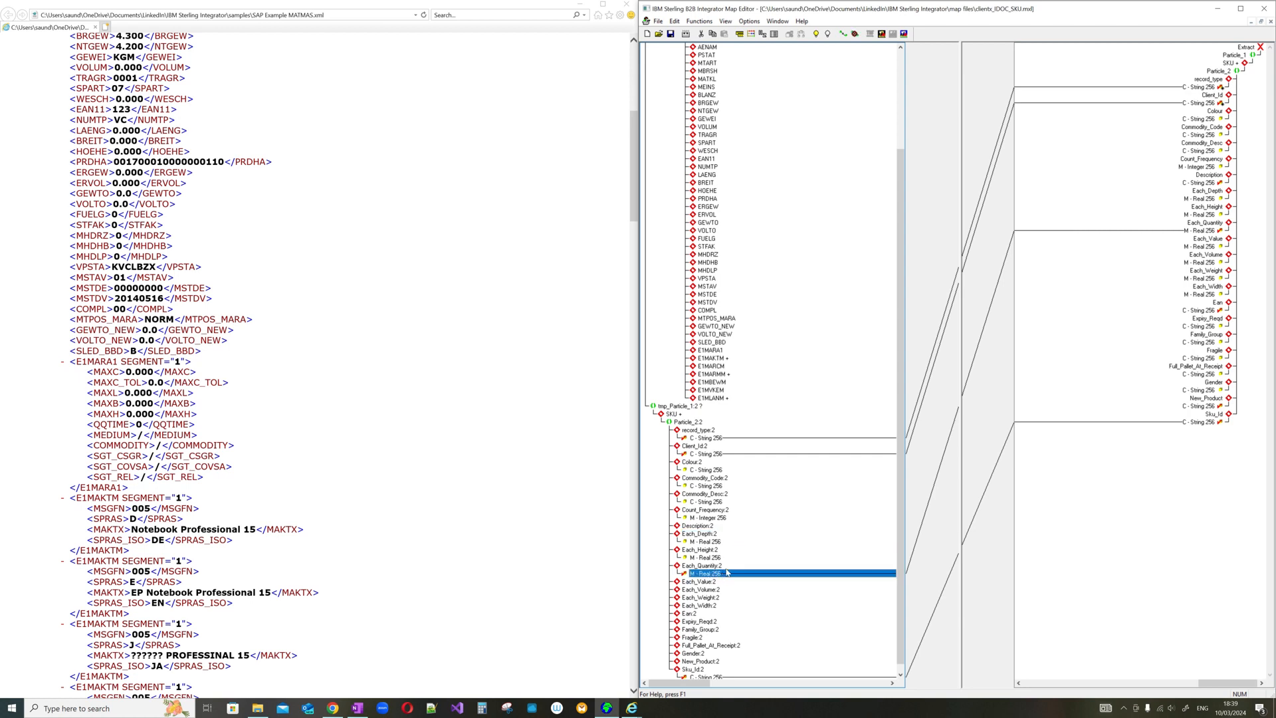
{"action": "right_click", "coordinate": [714, 566]}
{"action": "left_click", "coordinate": [744, 633]}
{"action": "key", "text": "ctrl+c"}
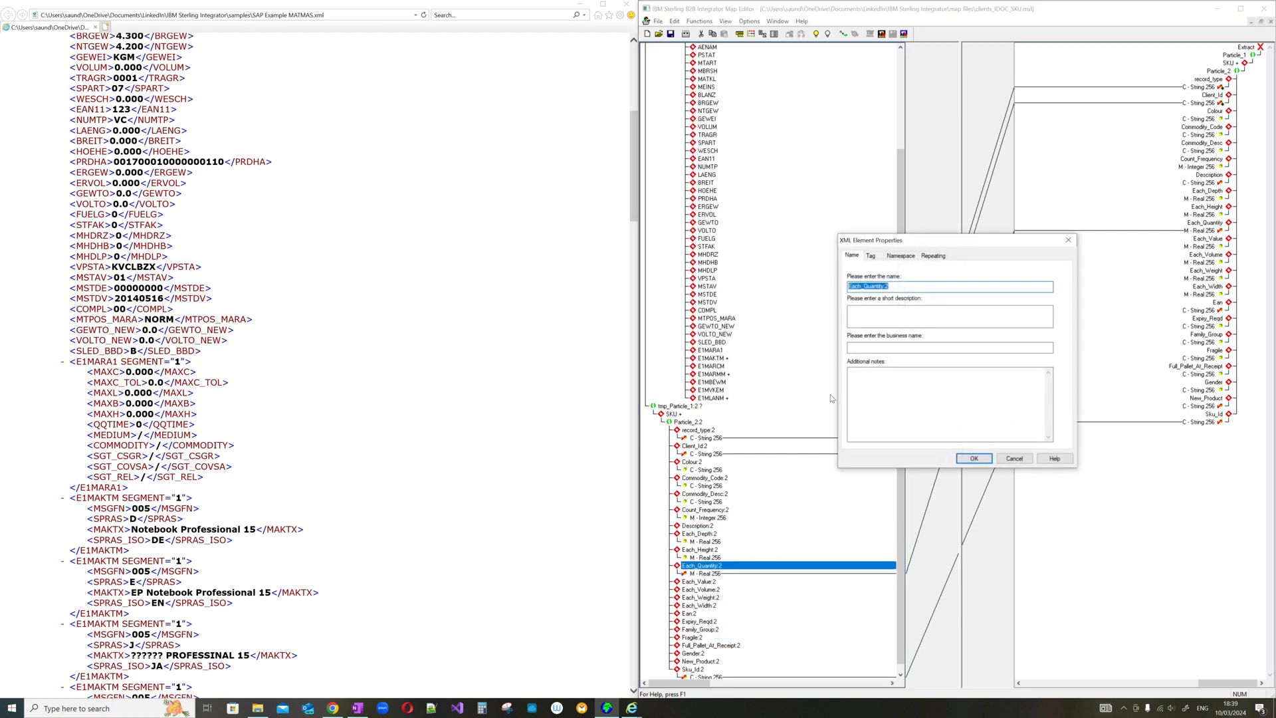
{"action": "left_click", "coordinate": [1014, 459]}
Add the line $SKU[1][1].#Each_Quantity:2 = 1; to the extended rule of the MATNR string and compile the rule.
{"action": "scroll", "coordinate": [833, 305], "scroll_direction": "up", "scroll_amount": 5}
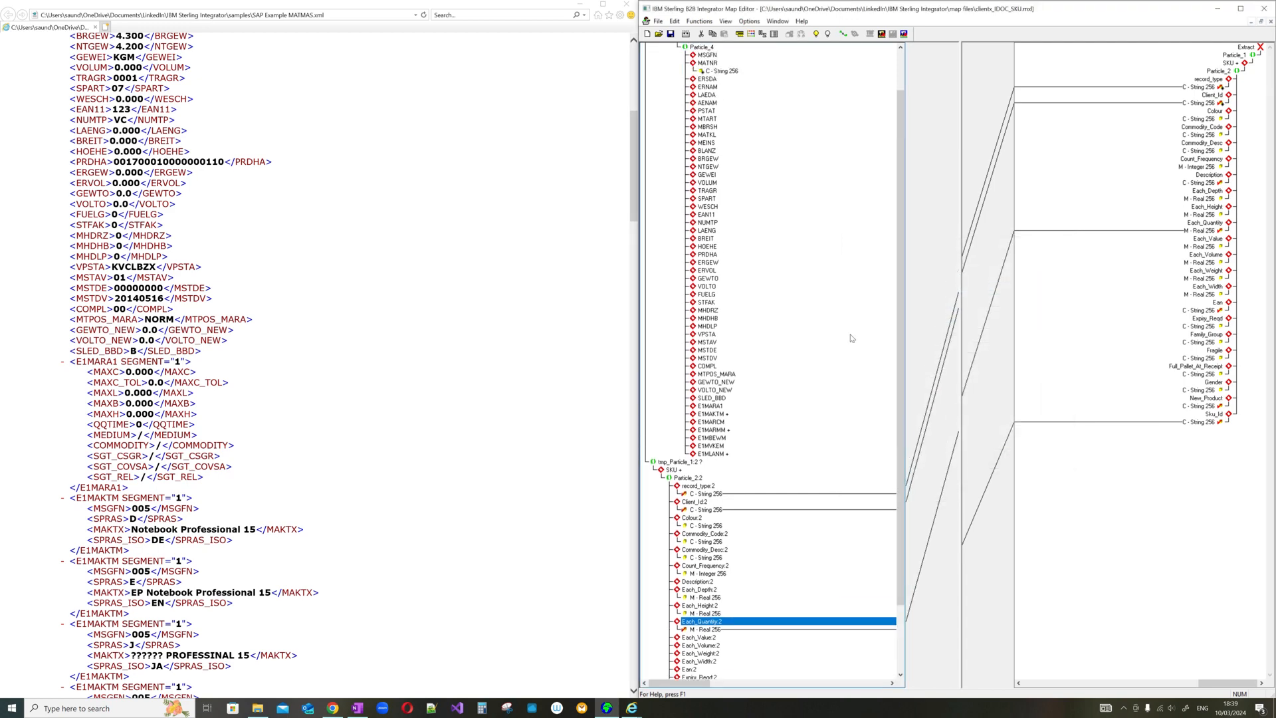
{"action": "right_click", "coordinate": [735, 137]}
{"action": "left_click", "coordinate": [771, 232]}
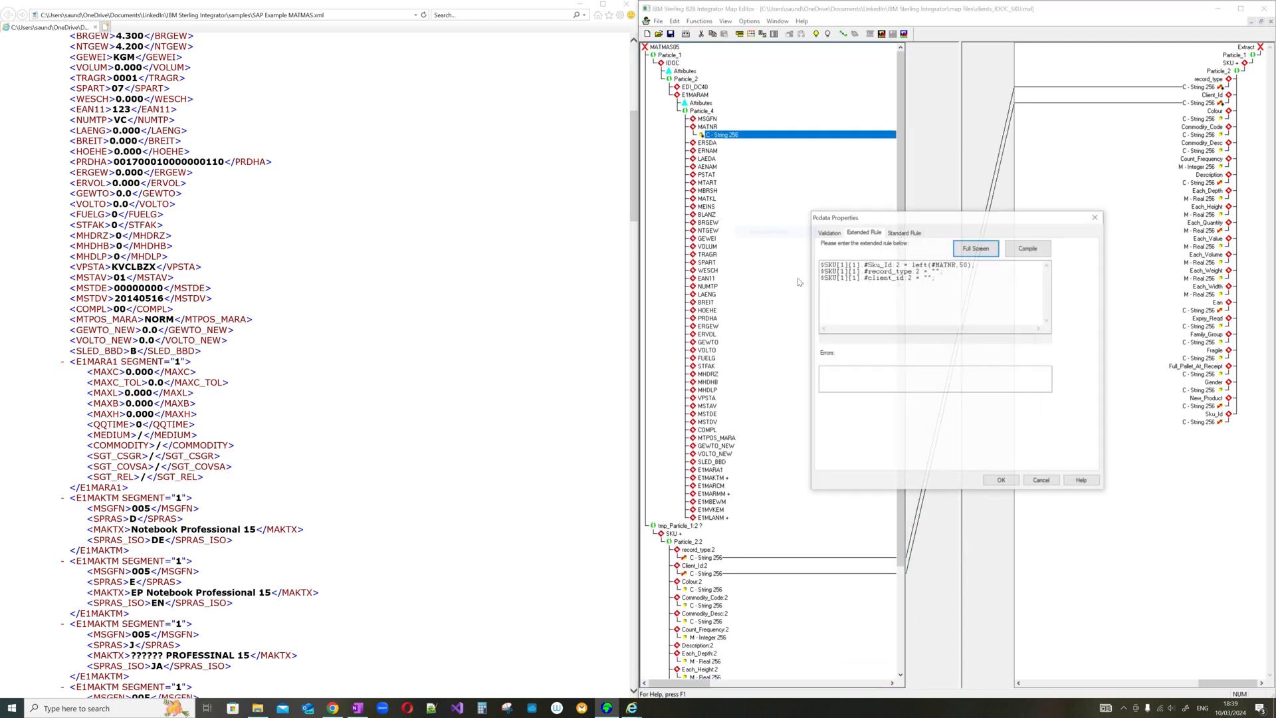
{"action": "left_click", "coordinate": [951, 276]}
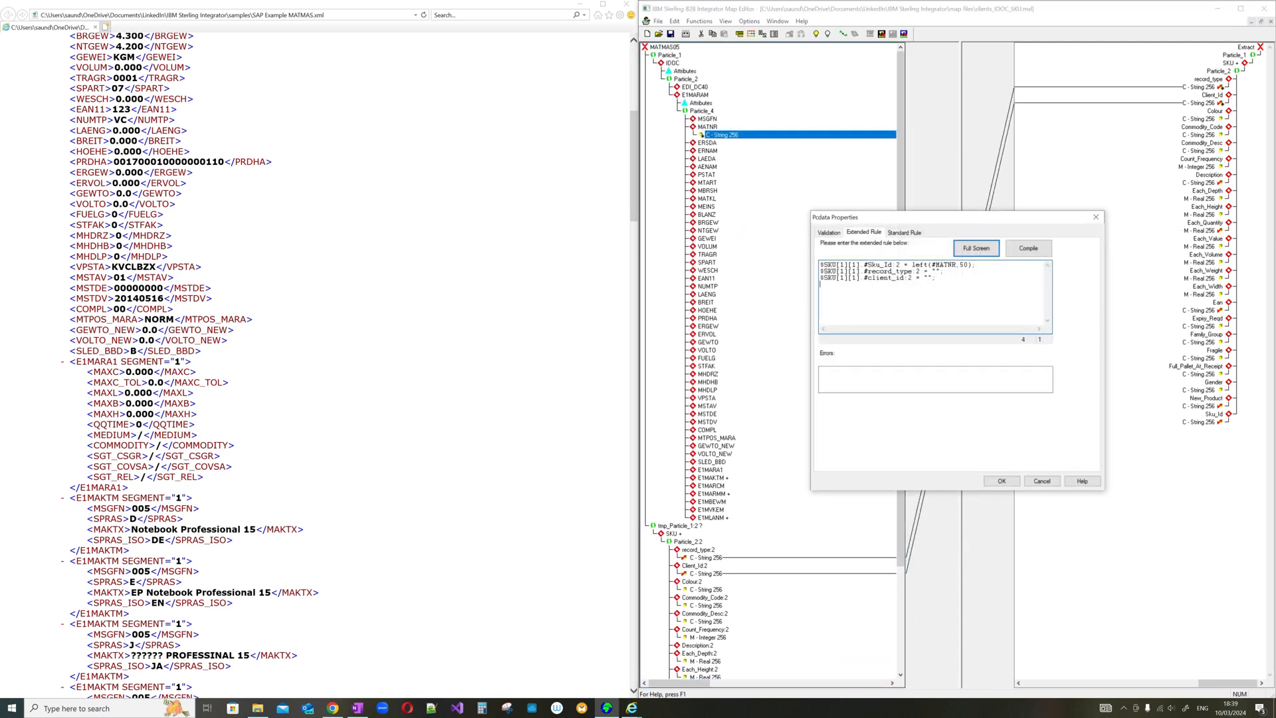
{"action": "key", "text": "ctrl+v"}
{"action": "left_click_drag", "start_coordinate": [868, 278], "coordinate": [819, 278]}
{"action": "key", "text": "ctrl+c"}
{"action": "left_click", "coordinate": [823, 285]}
{"action": "key", "text": "ctrl+v"}
{"action": "left_click", "coordinate": [942, 284]}
{"action": "left_click", "coordinate": [1029, 253]}
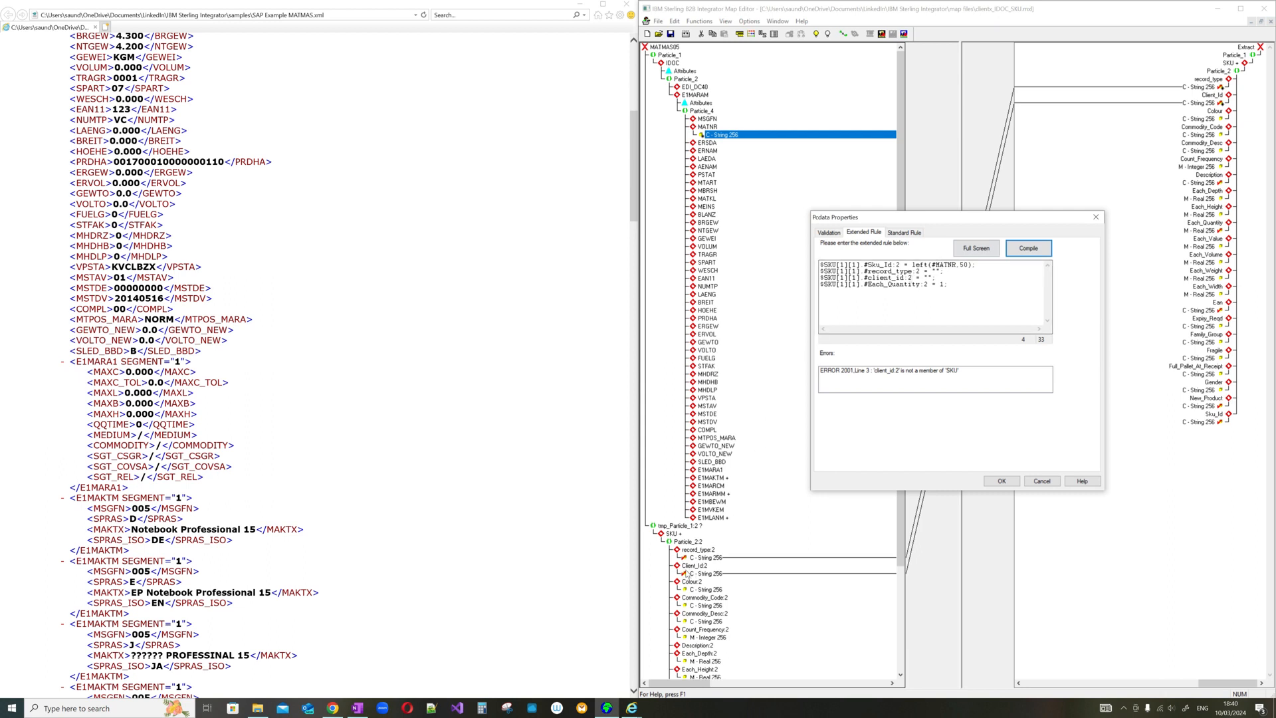
Correct client_id:2 to Client_Id:2 in the third line of the MATNR rule, recompile it and accept the properties.
{"action": "left_click", "coordinate": [872, 278]}
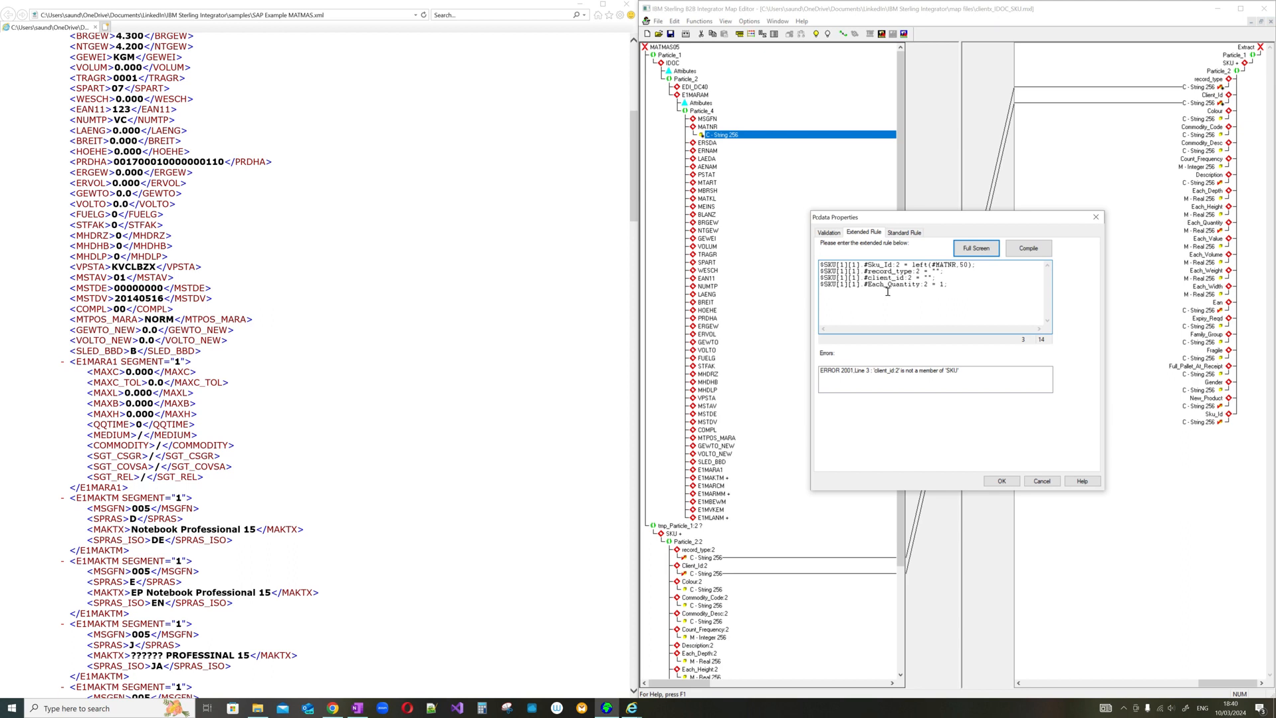
{"action": "key", "text": "BackSpace"}
{"action": "type", "text": "C"}
{"action": "key", "text": "BackSpace"}
{"action": "type", "text": "I"}
{"action": "left_click", "coordinate": [1022, 251]}
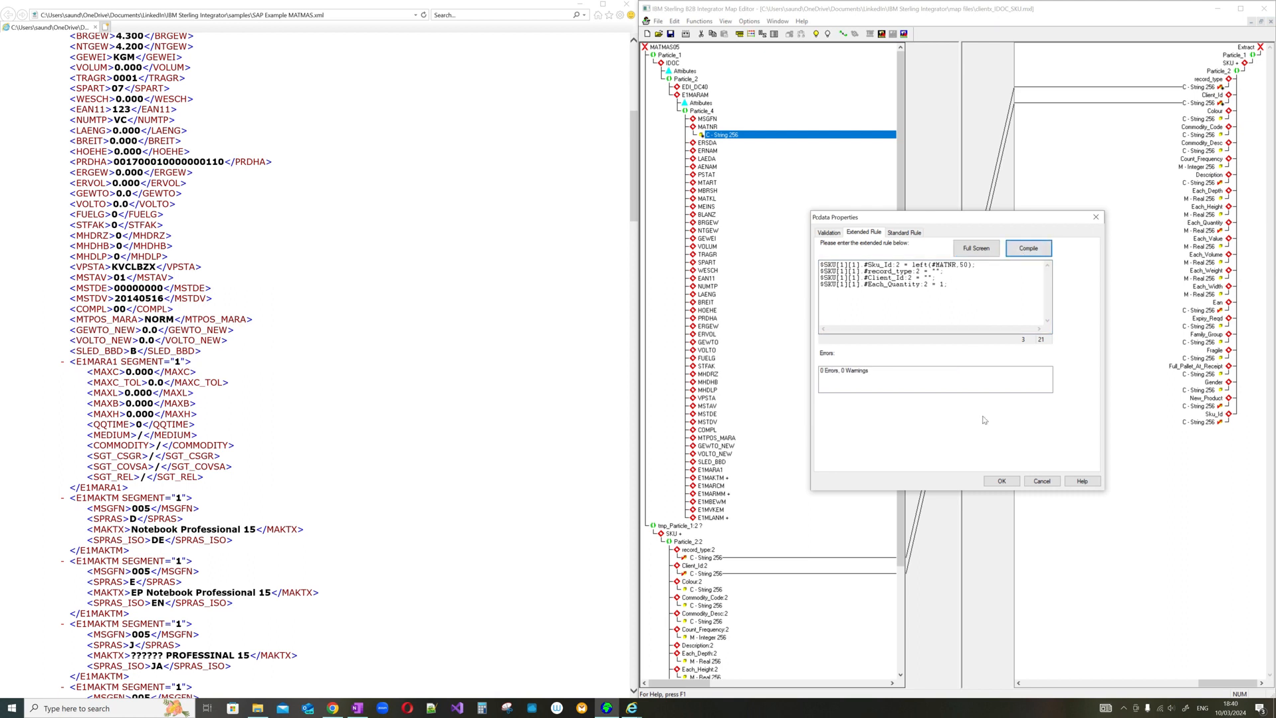
{"action": "left_click", "coordinate": [1002, 481]}
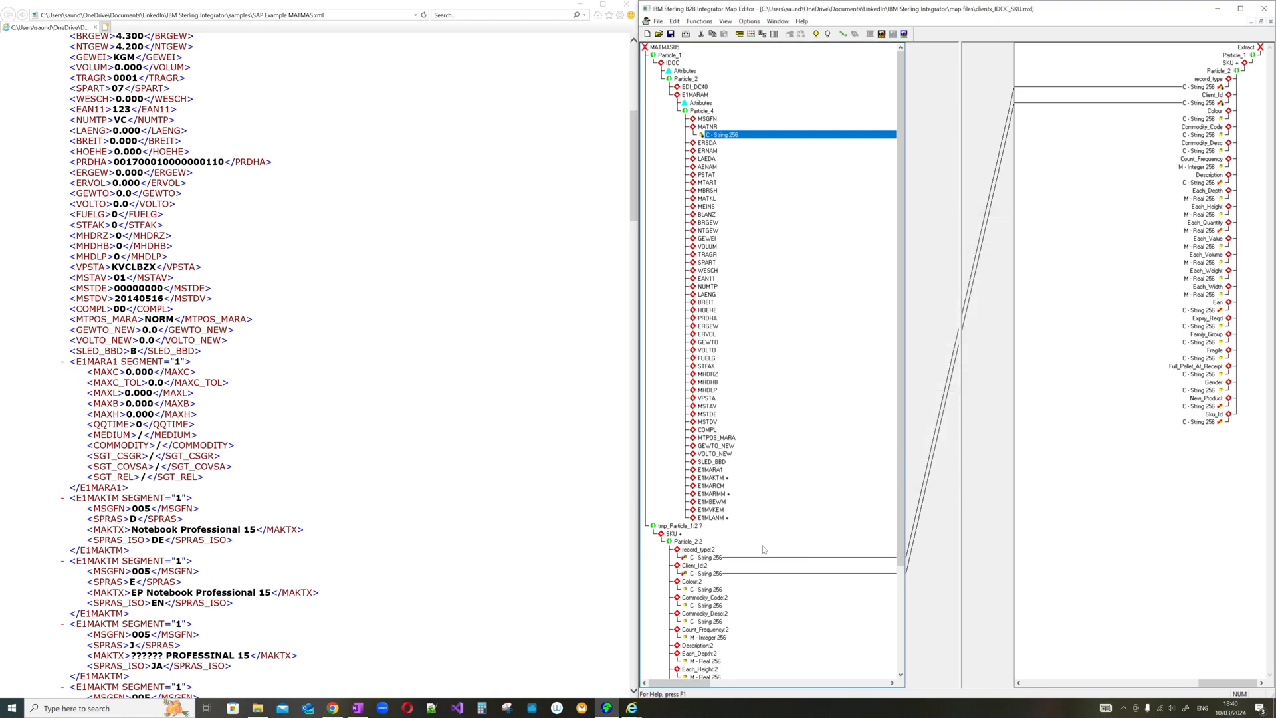
Expand the Ean:2 element in the temporary SKU structure.
{"action": "scroll", "coordinate": [751, 497], "scroll_direction": "down", "scroll_amount": 3}
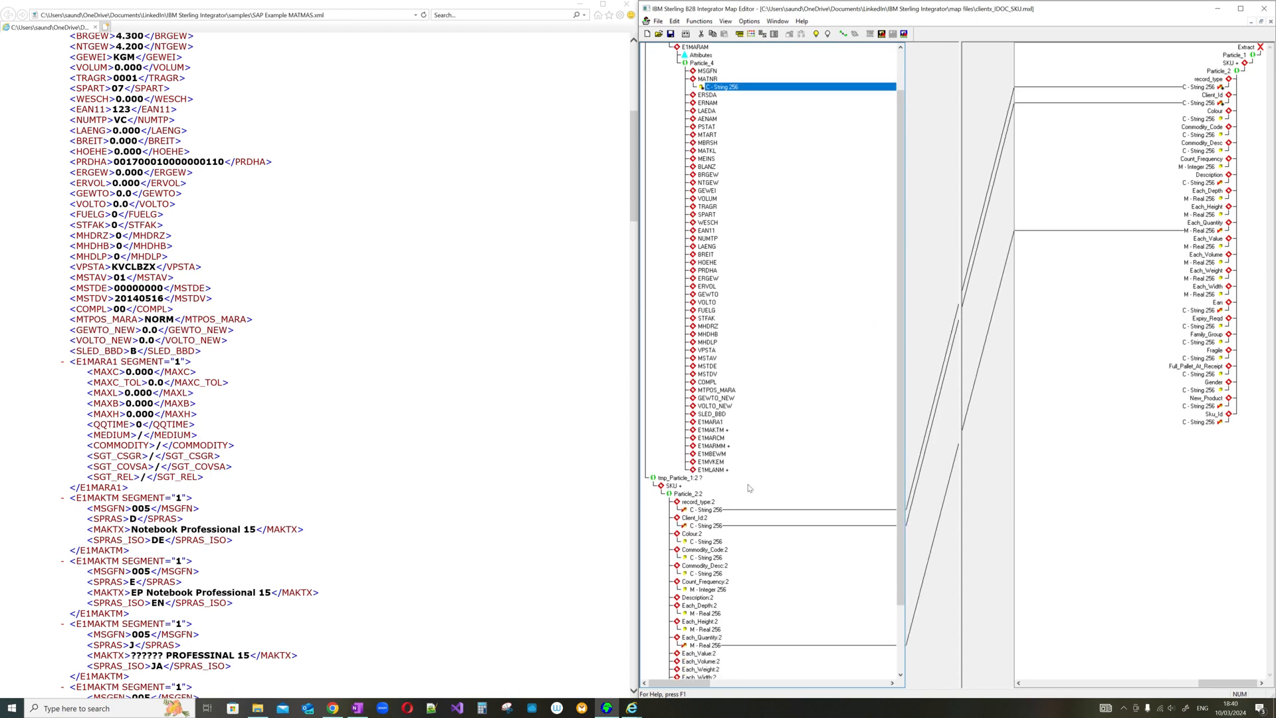
{"action": "scroll", "coordinate": [751, 498], "scroll_direction": "down", "scroll_amount": 4}
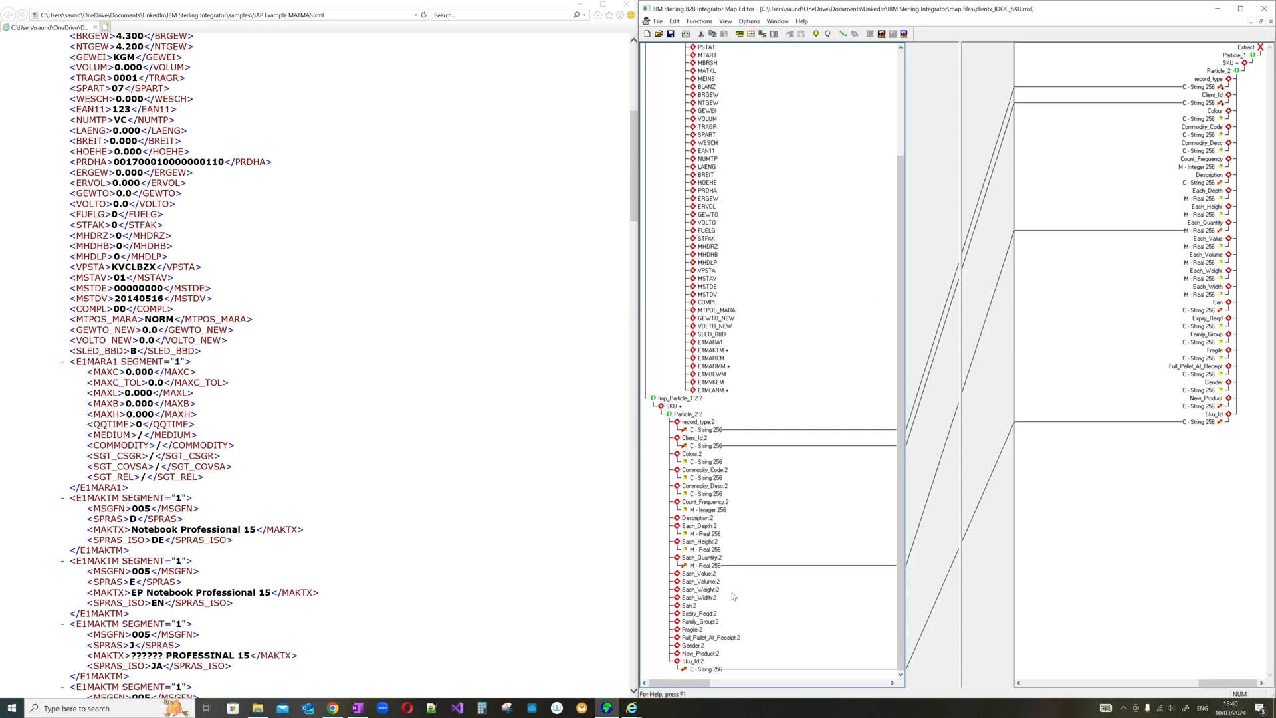
{"action": "left_click", "coordinate": [694, 605]}
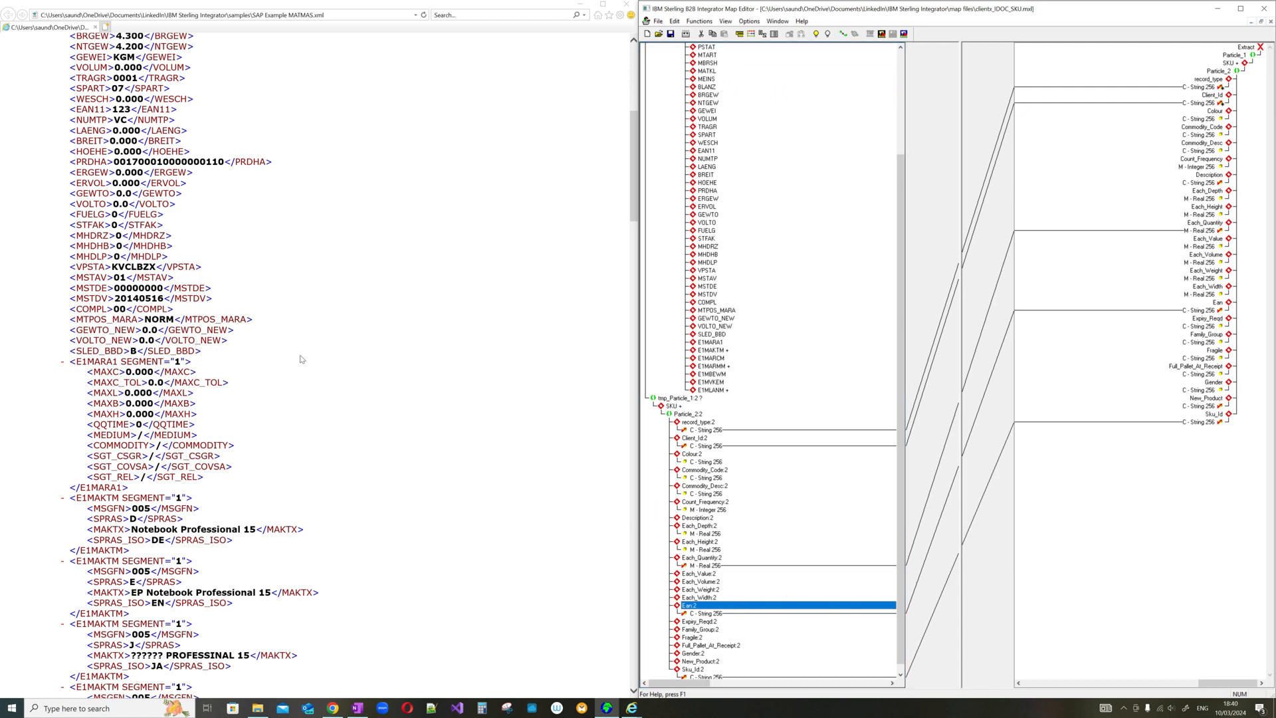
Look through the sample MATMAS XML for the barcode field and search the file for EAN.
{"action": "scroll", "coordinate": [339, 342], "scroll_direction": "up", "scroll_amount": 3}
{"action": "scroll", "coordinate": [339, 343], "scroll_direction": "up", "scroll_amount": 3}
{"action": "scroll", "coordinate": [334, 343], "scroll_direction": "down", "scroll_amount": 3}
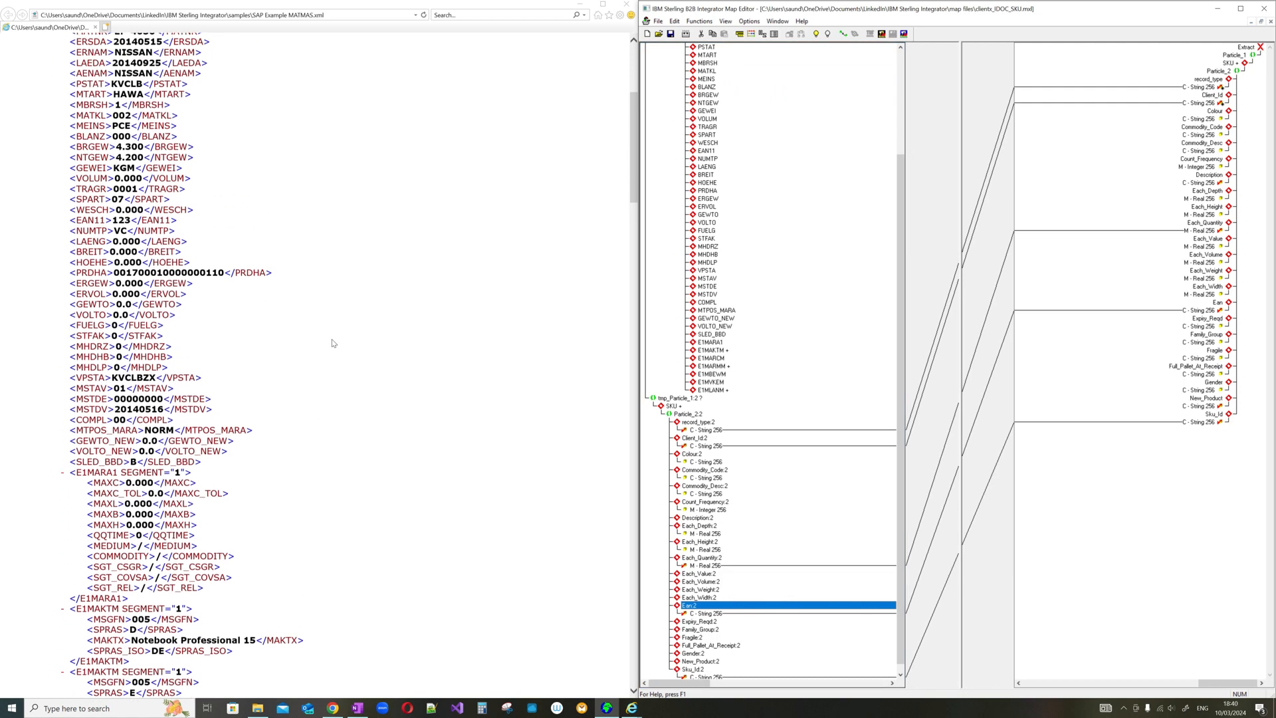
{"action": "scroll", "coordinate": [330, 343], "scroll_direction": "up", "scroll_amount": 6}
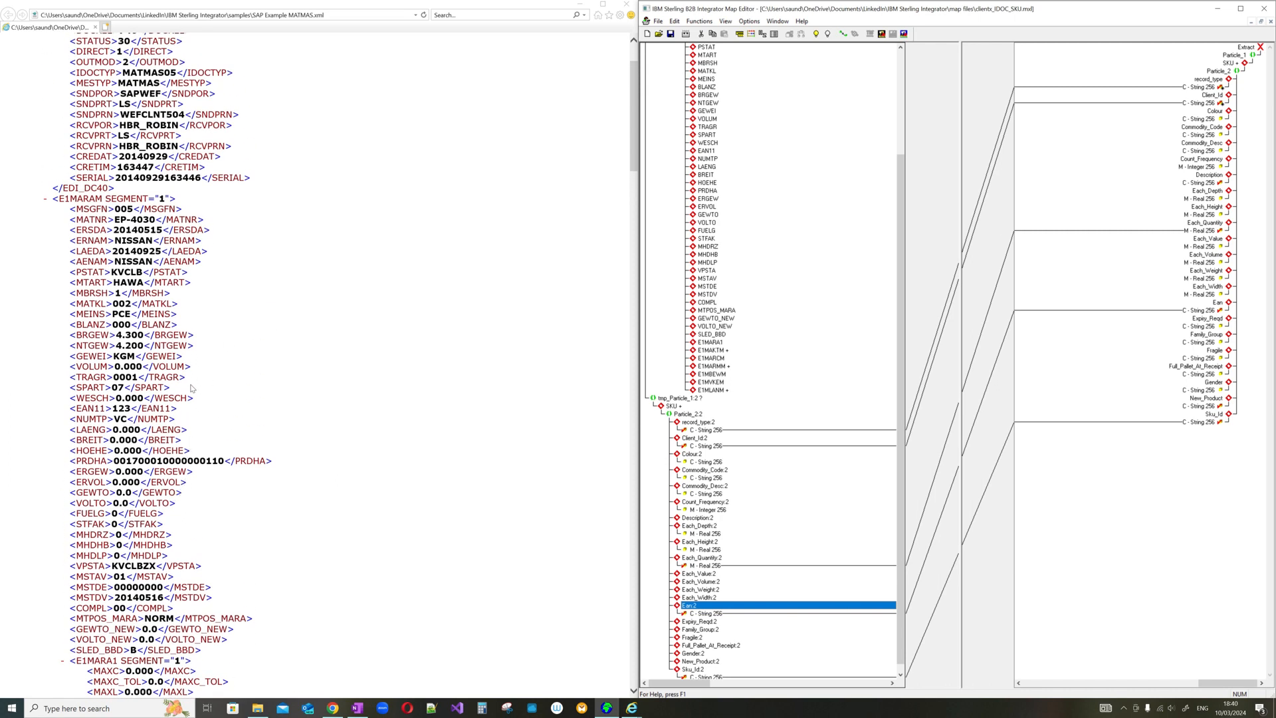
{"action": "scroll", "coordinate": [198, 382], "scroll_direction": "up", "scroll_amount": 3}
{"action": "scroll", "coordinate": [199, 381], "scroll_direction": "down", "scroll_amount": 9}
{"action": "scroll", "coordinate": [199, 381], "scroll_direction": "down", "scroll_amount": 12}
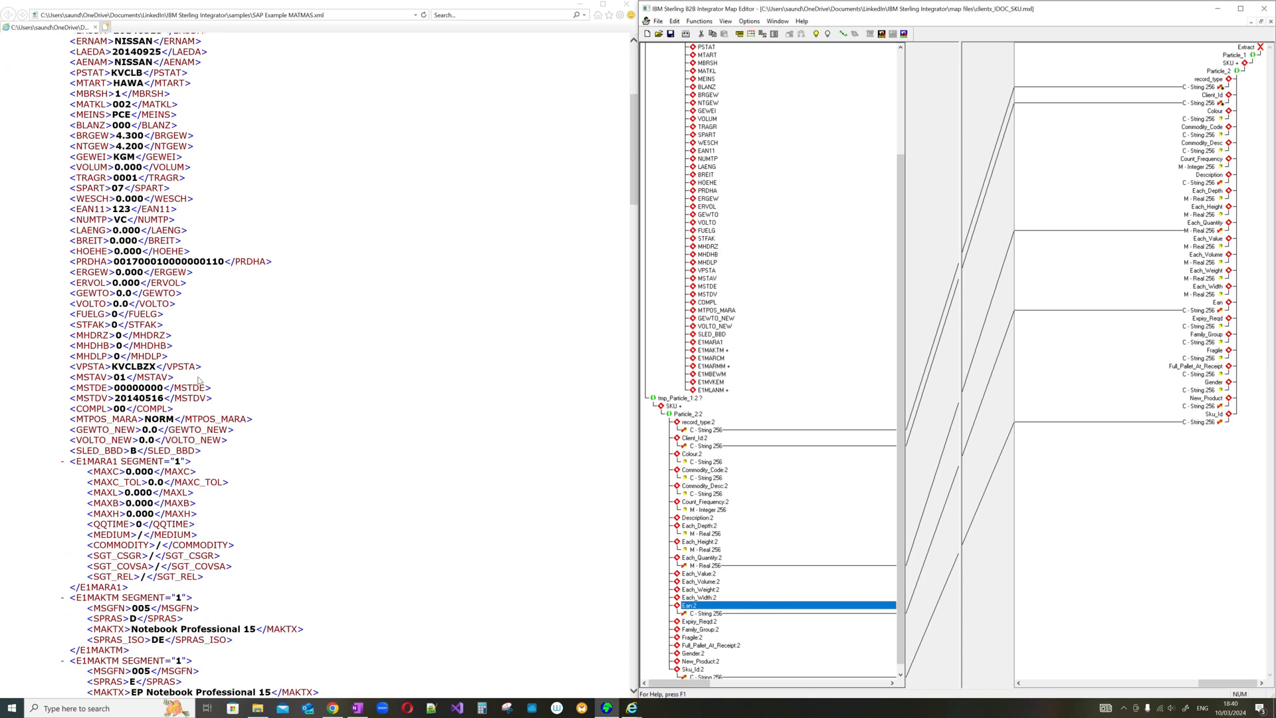
{"action": "scroll", "coordinate": [200, 381], "scroll_direction": "down", "scroll_amount": 9}
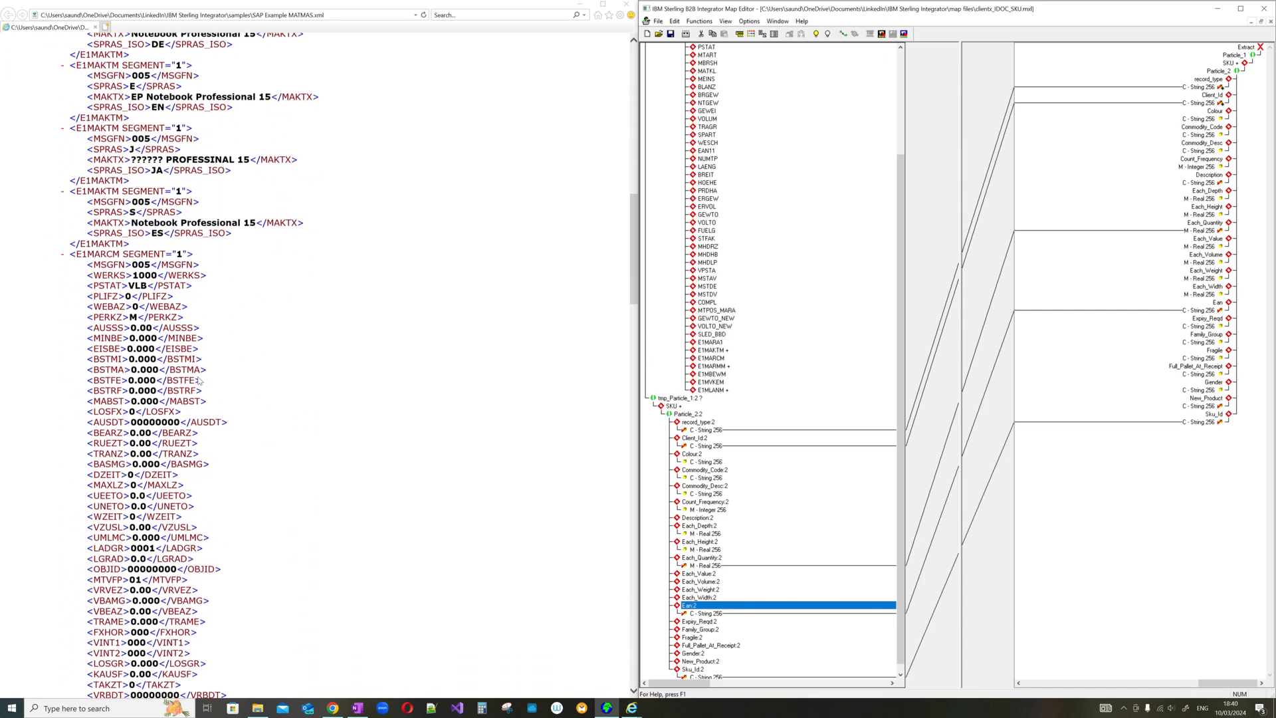
{"action": "left_click", "coordinate": [311, 372]}
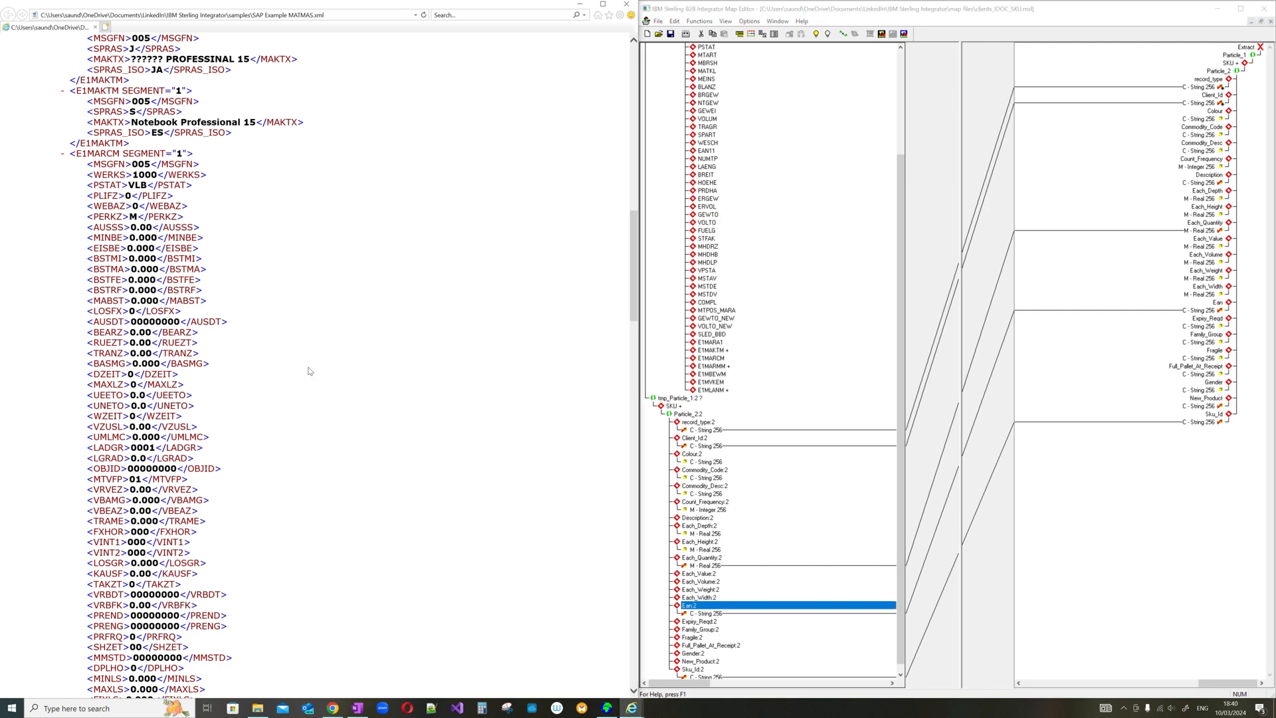
{"action": "key", "text": "ctrl+f"}
{"action": "type", "text": "EAB"}
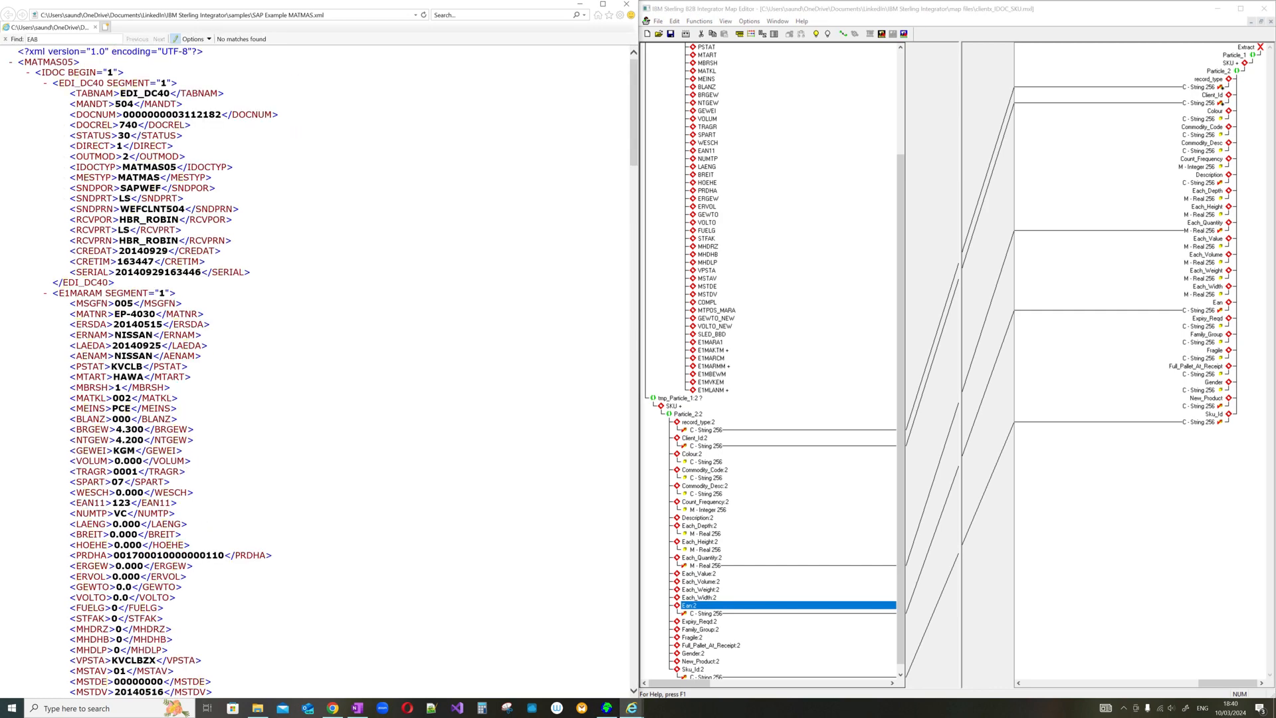
{"action": "key", "text": "BackSpace"}
{"action": "type", "text": "N"}
Expand the EAN11 field under E1MARAM in the map's input structure.
{"action": "left_click", "coordinate": [771, 278]}
{"action": "scroll", "coordinate": [769, 270], "scroll_direction": "up", "scroll_amount": 5}
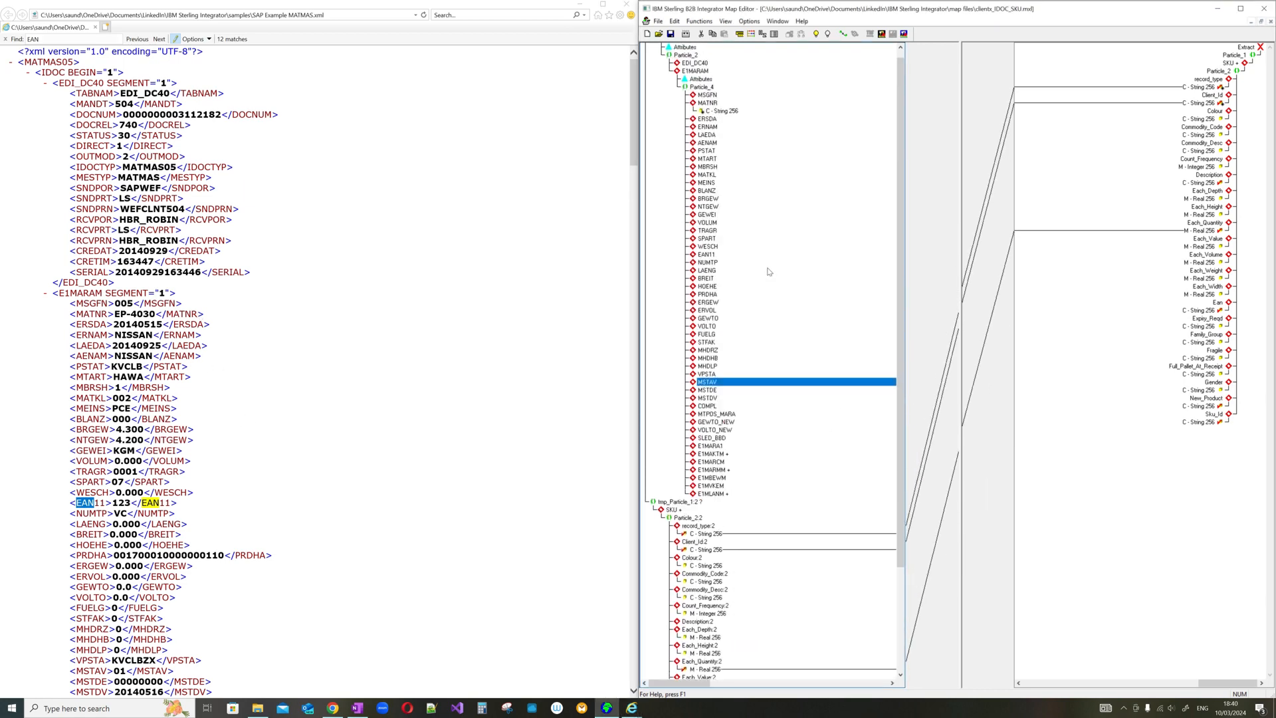
{"action": "double_click", "coordinate": [714, 279]}
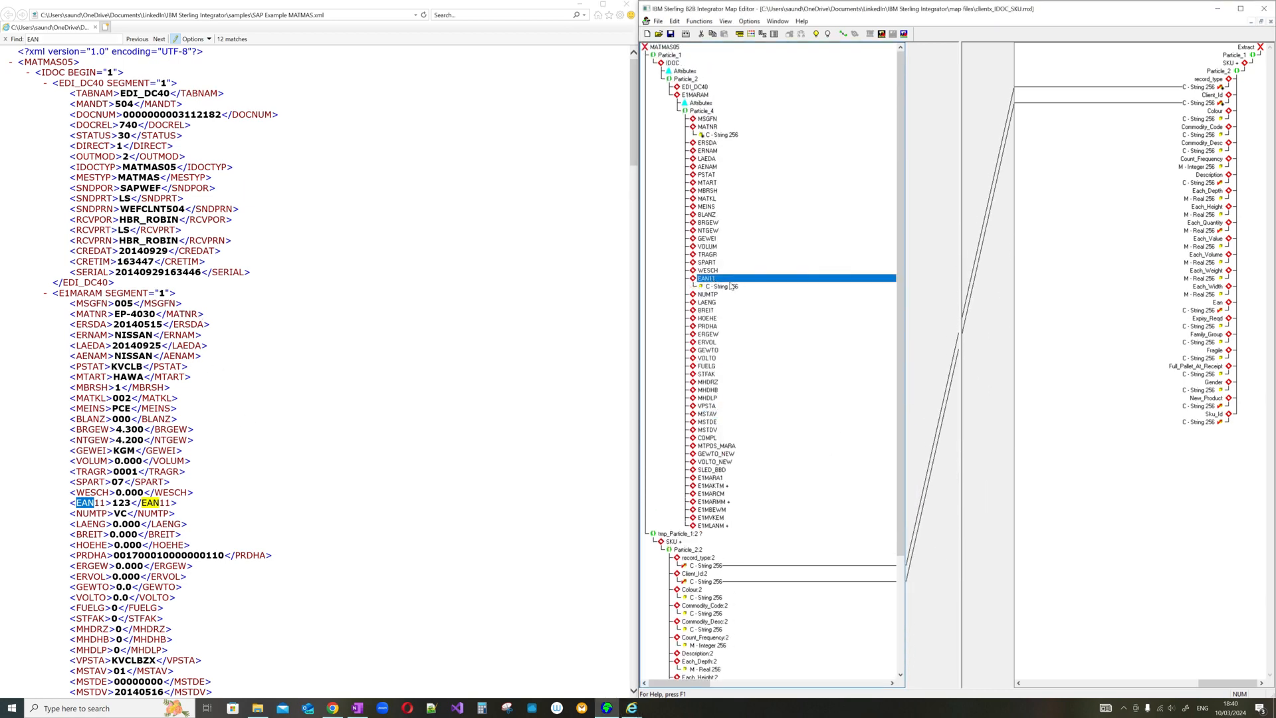
{"action": "right_click", "coordinate": [731, 287]}
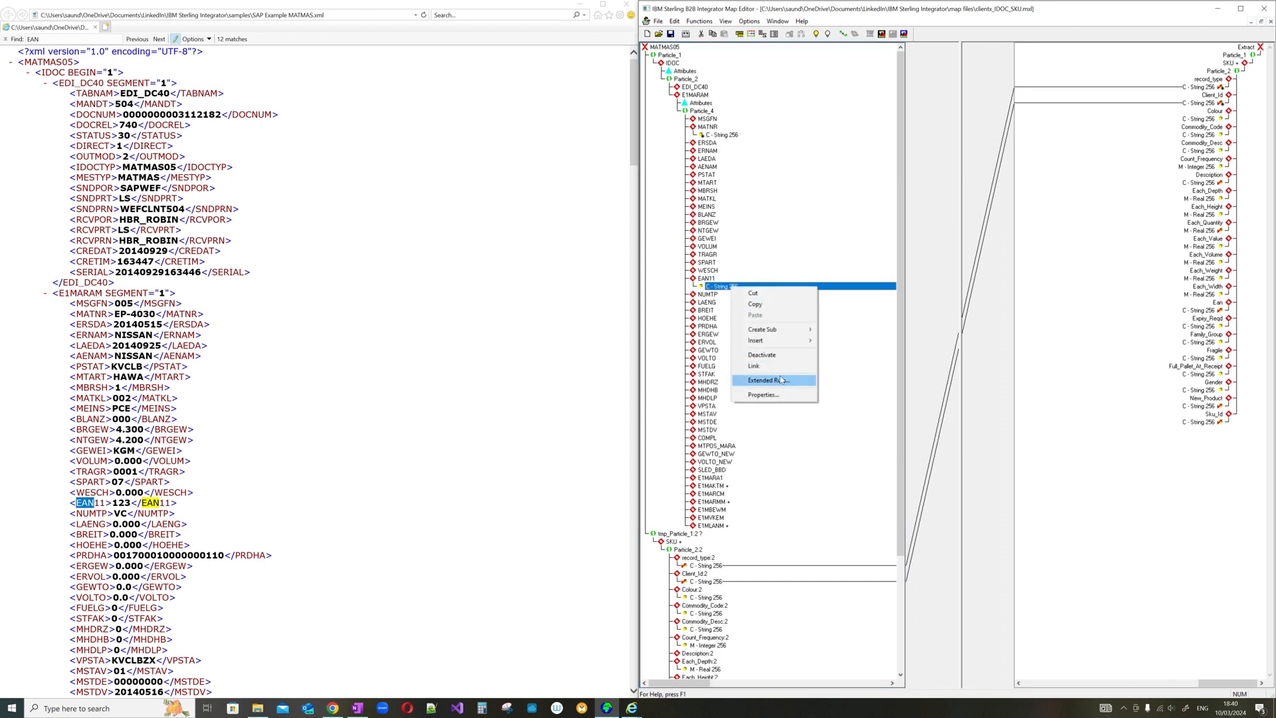
Copy the record_type:2 assignment line from the MATNR extended rule and close the properties without changes.
{"action": "left_click", "coordinate": [731, 136]}
{"action": "double_click", "coordinate": [733, 136]}
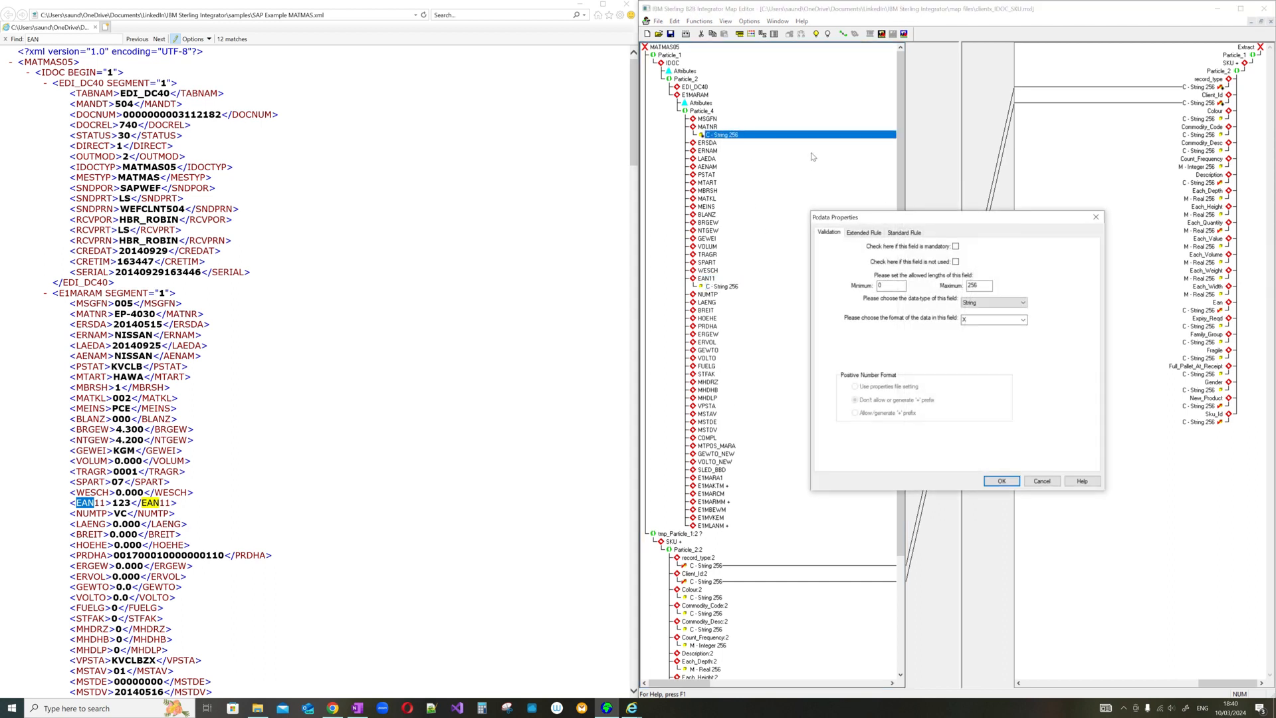
{"action": "left_click", "coordinate": [1096, 214]}
{"action": "right_click", "coordinate": [734, 133]}
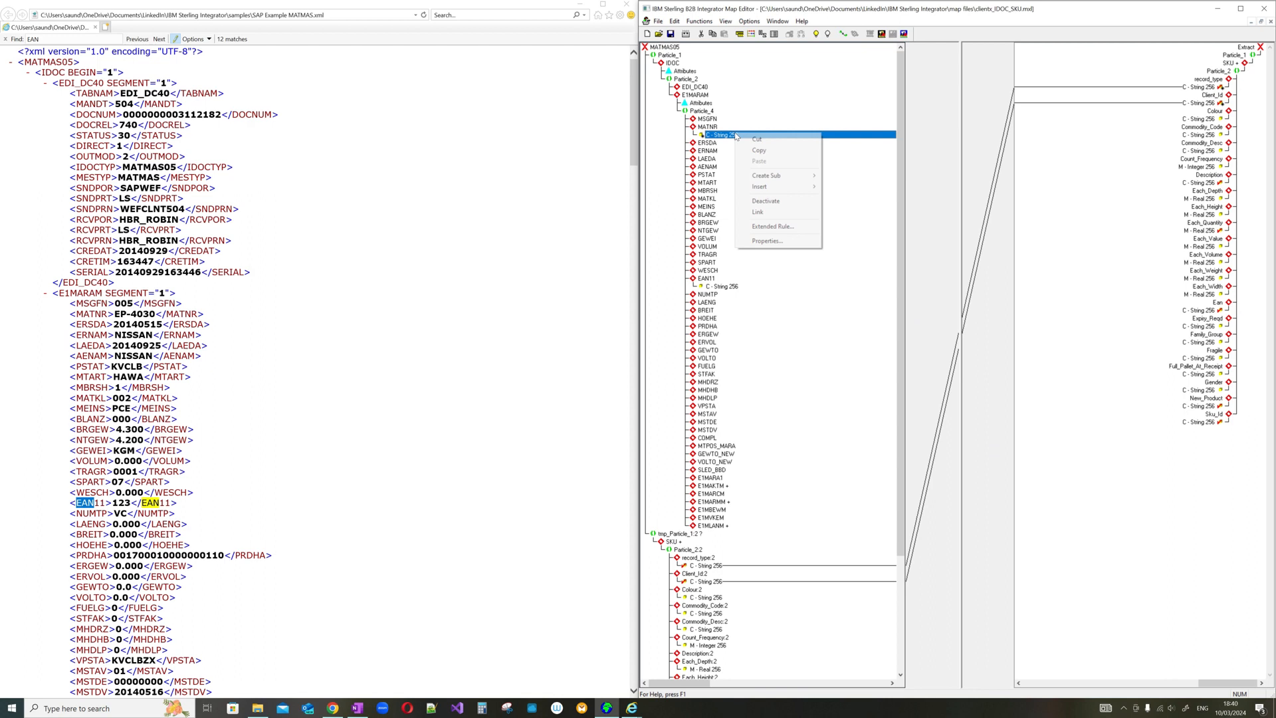
{"action": "left_click", "coordinate": [765, 228]}
{"action": "left_click_drag", "start_coordinate": [957, 287], "coordinate": [807, 279]}
{"action": "left_click", "coordinate": [970, 281]}
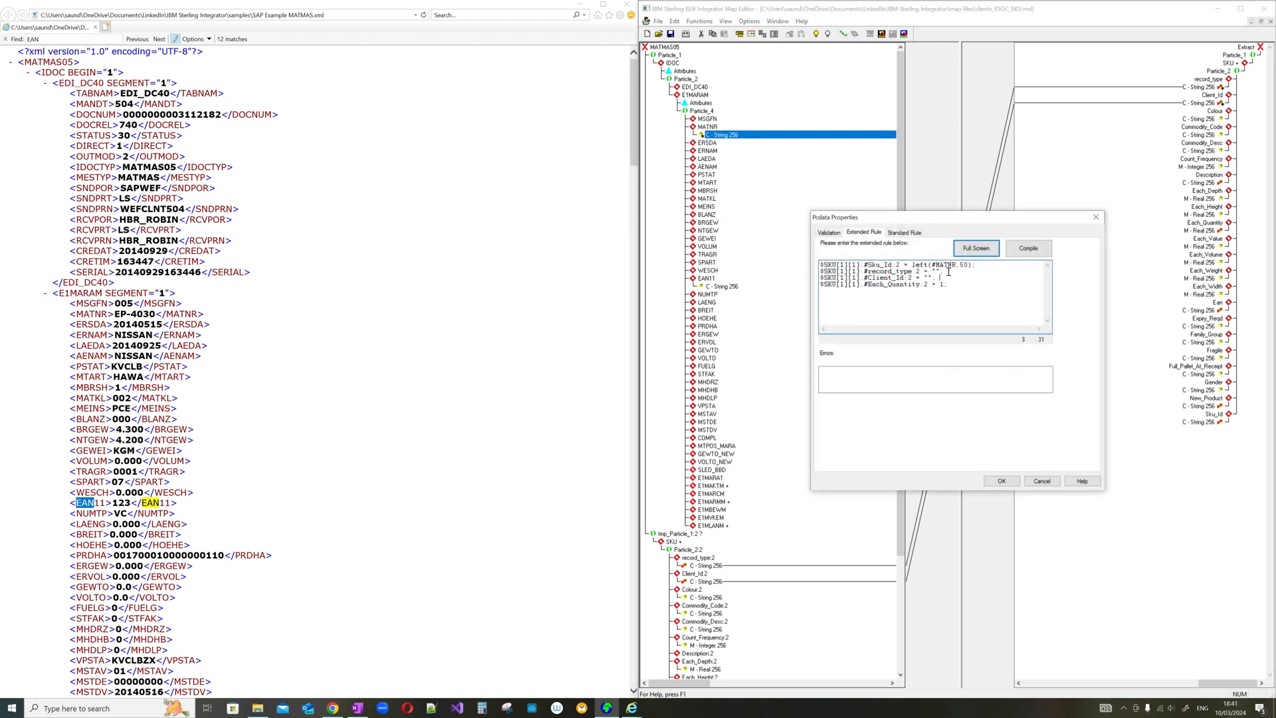
{"action": "left_click_drag", "start_coordinate": [949, 270], "coordinate": [798, 271]}
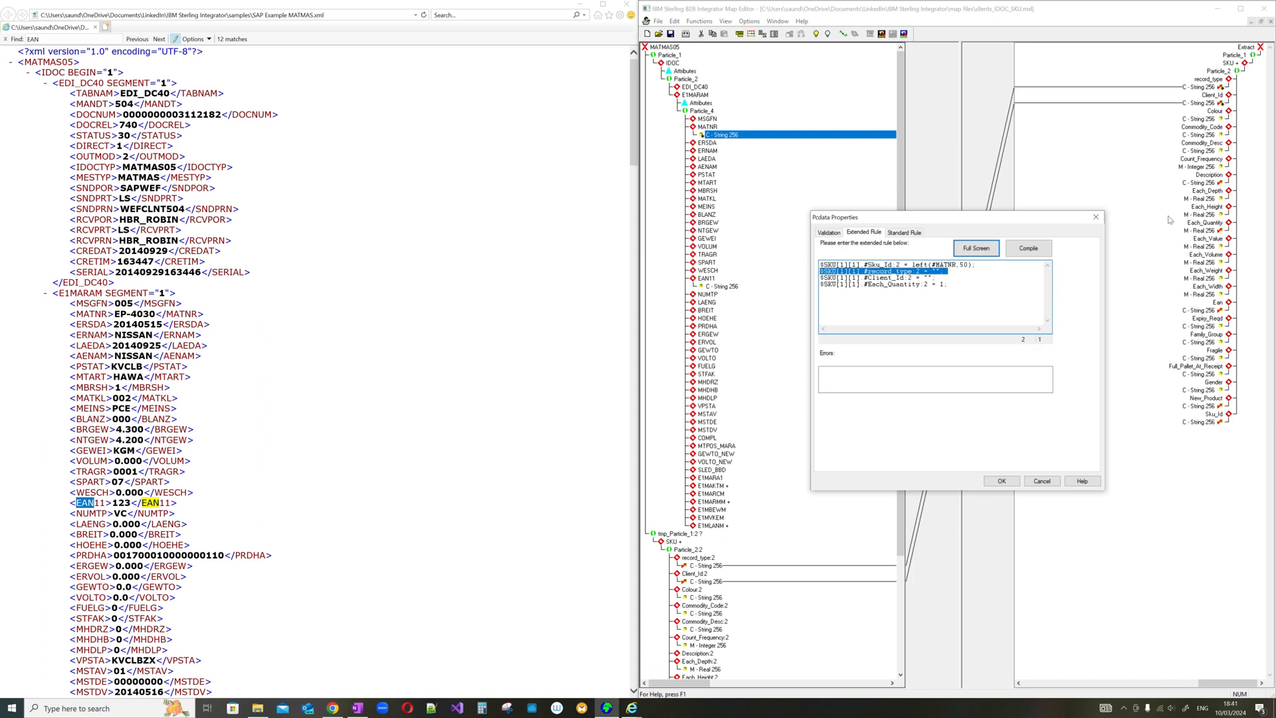
{"action": "left_click", "coordinate": [1096, 218]}
Set the extended rule of the EAN11 string to $SKU[1][1].#Ean:2 = #EAN11; then compile and accept it.
{"action": "right_click", "coordinate": [731, 287]}
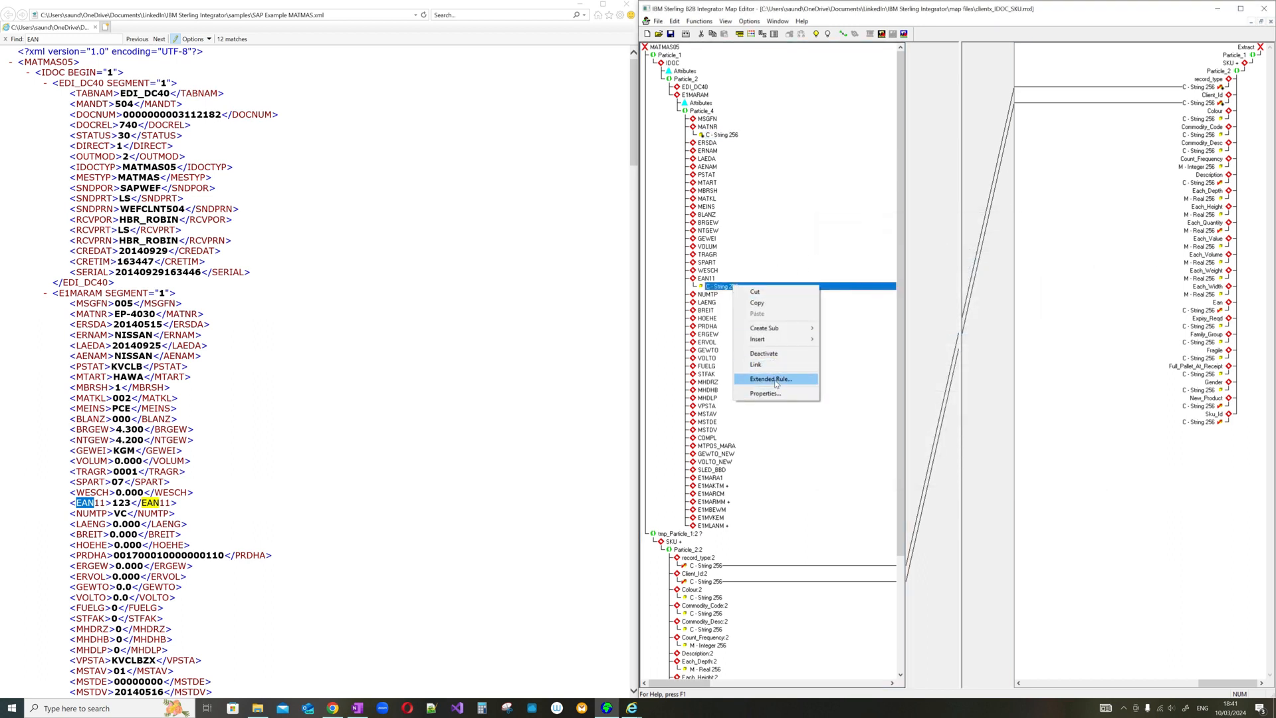
{"action": "left_click", "coordinate": [776, 395]}
{"action": "key", "text": "ctrl+v"}
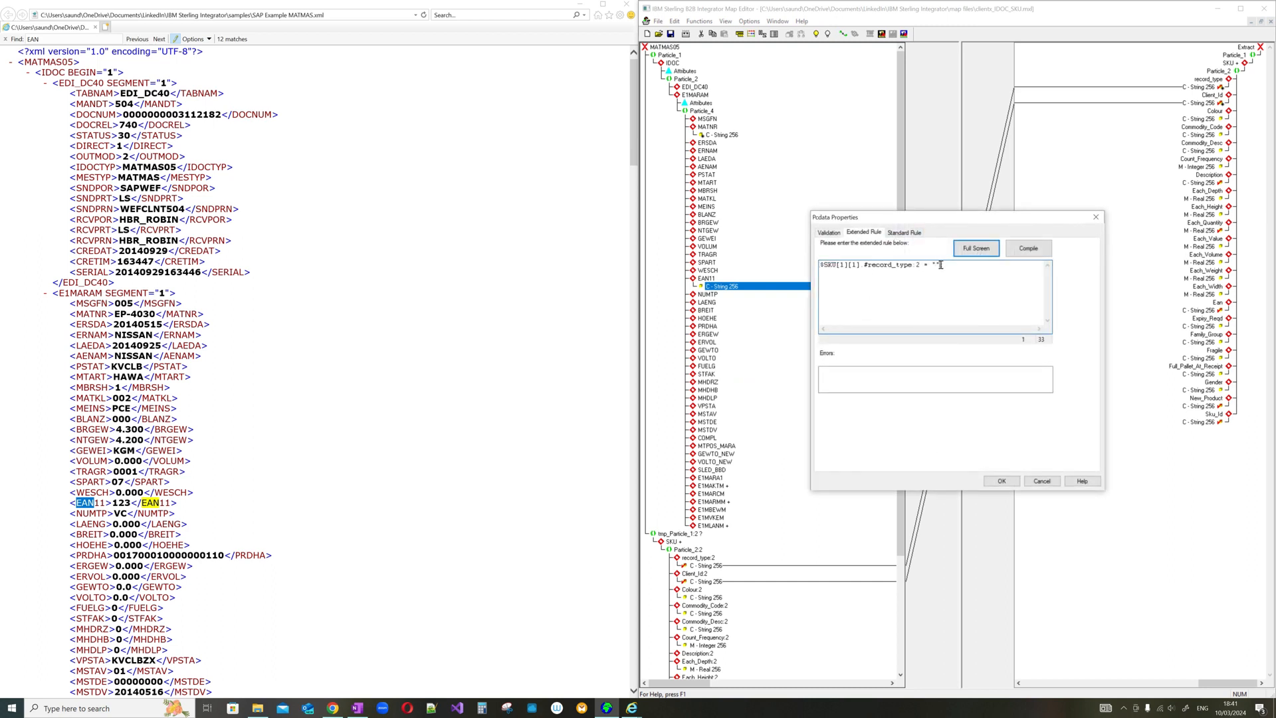
{"action": "left_click_drag", "start_coordinate": [941, 265], "coordinate": [934, 264]}
{"action": "type", "text": "EA"}
{"action": "type", "text": "#"}
{"action": "left_click_drag", "start_coordinate": [867, 265], "coordinate": [912, 263]}
{"action": "type", "text": "Ean"}
{"action": "left_click", "coordinate": [1029, 251]}
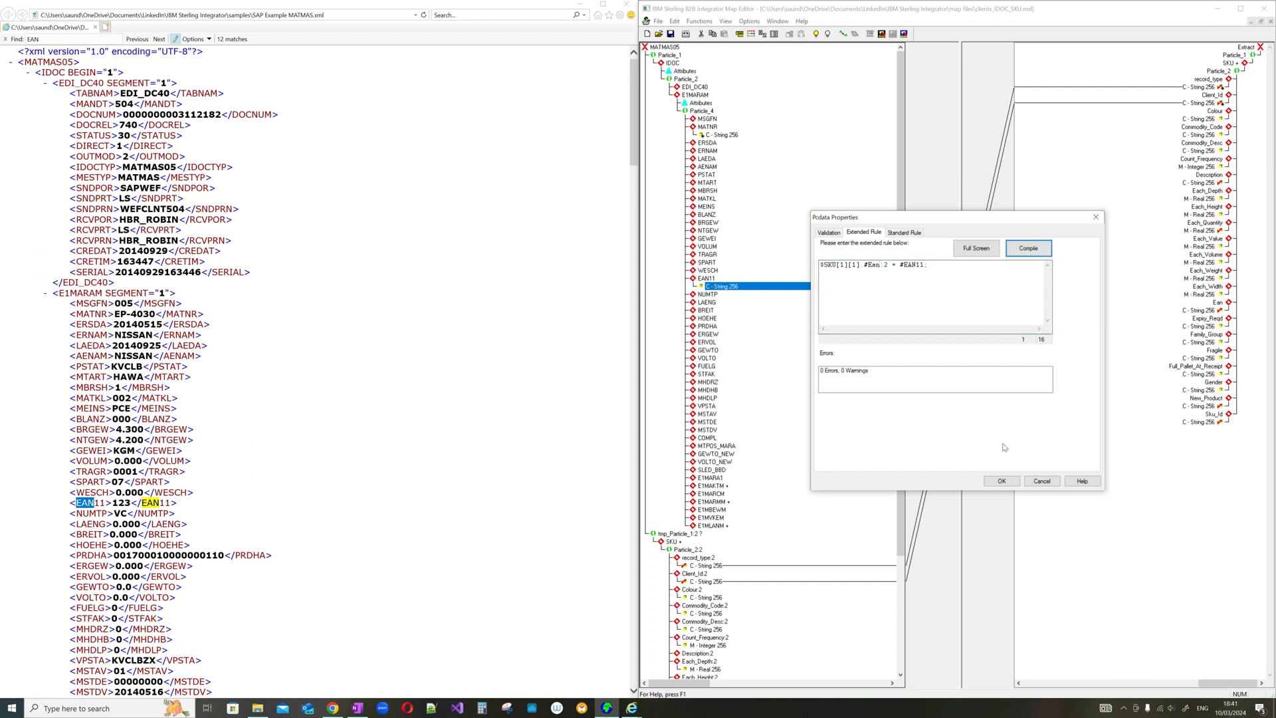
{"action": "left_click", "coordinate": [1002, 480]}
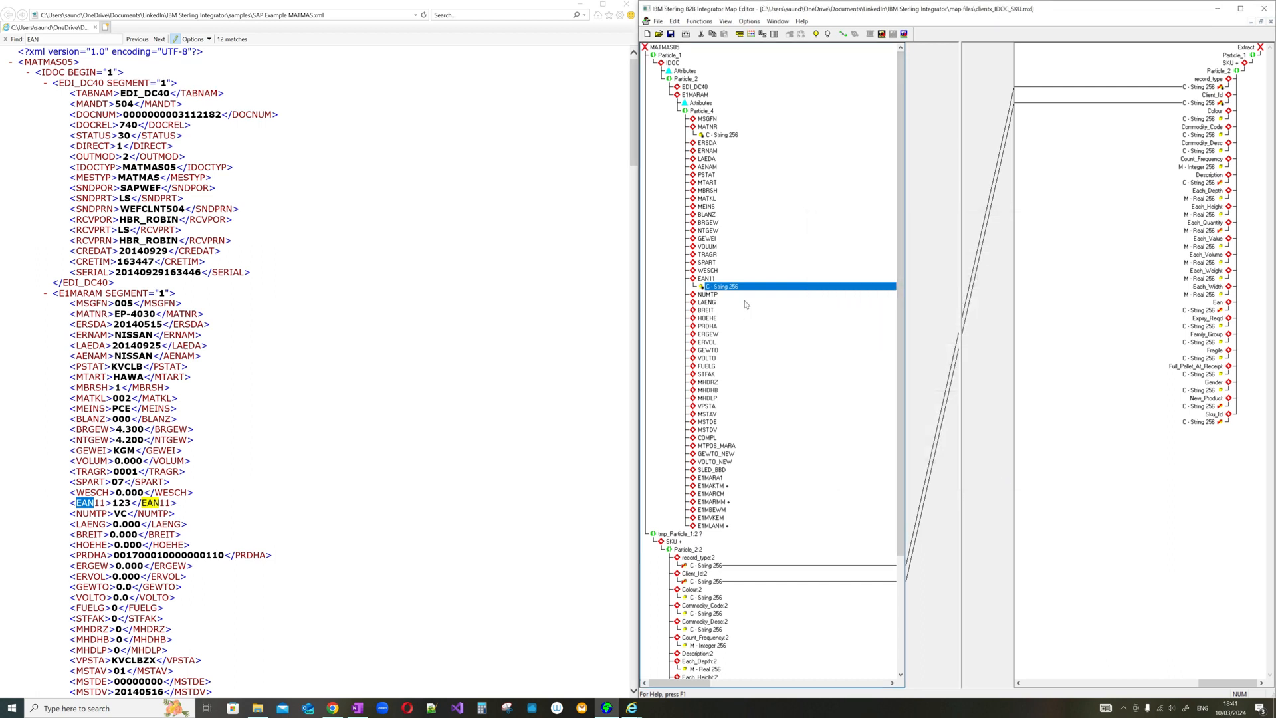
Check the extended rule of the MATNR string against the temporary SKU elements and close it without changes.
{"action": "scroll", "coordinate": [748, 305], "scroll_direction": "down", "scroll_amount": 6}
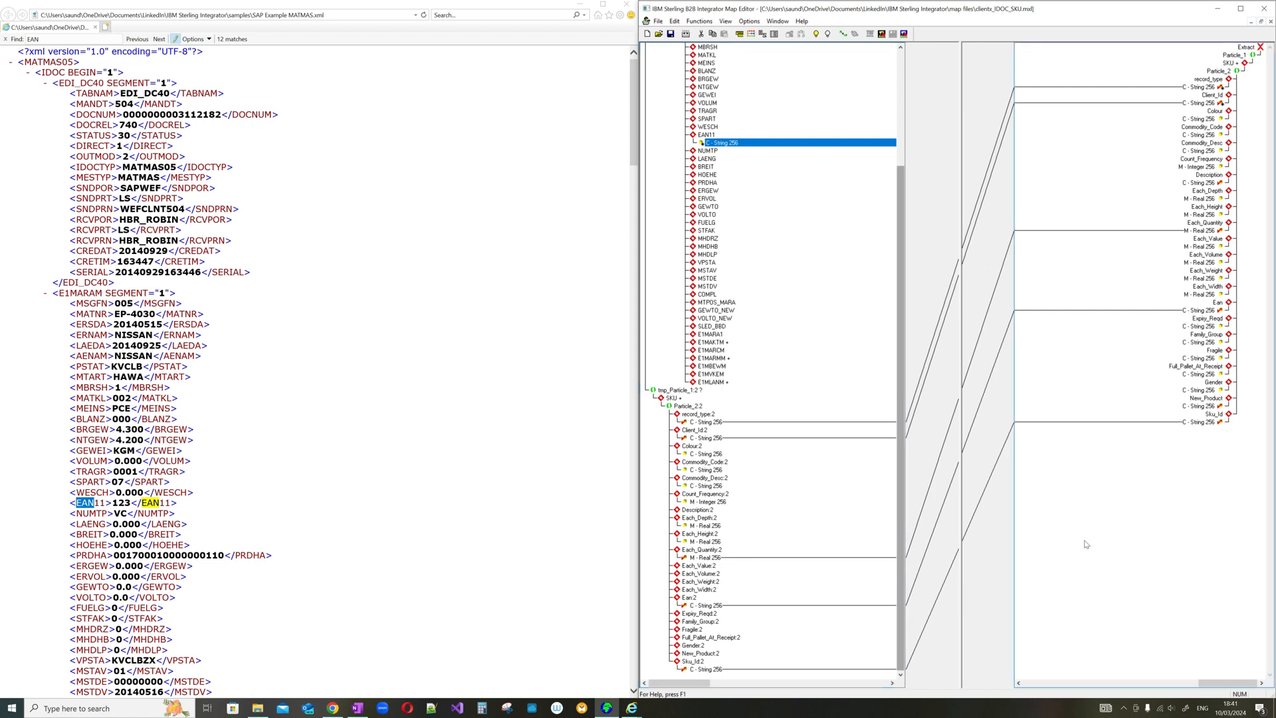
{"action": "scroll", "coordinate": [768, 570], "scroll_direction": "up", "scroll_amount": 4}
{"action": "scroll", "coordinate": [785, 459], "scroll_direction": "up", "scroll_amount": 1}
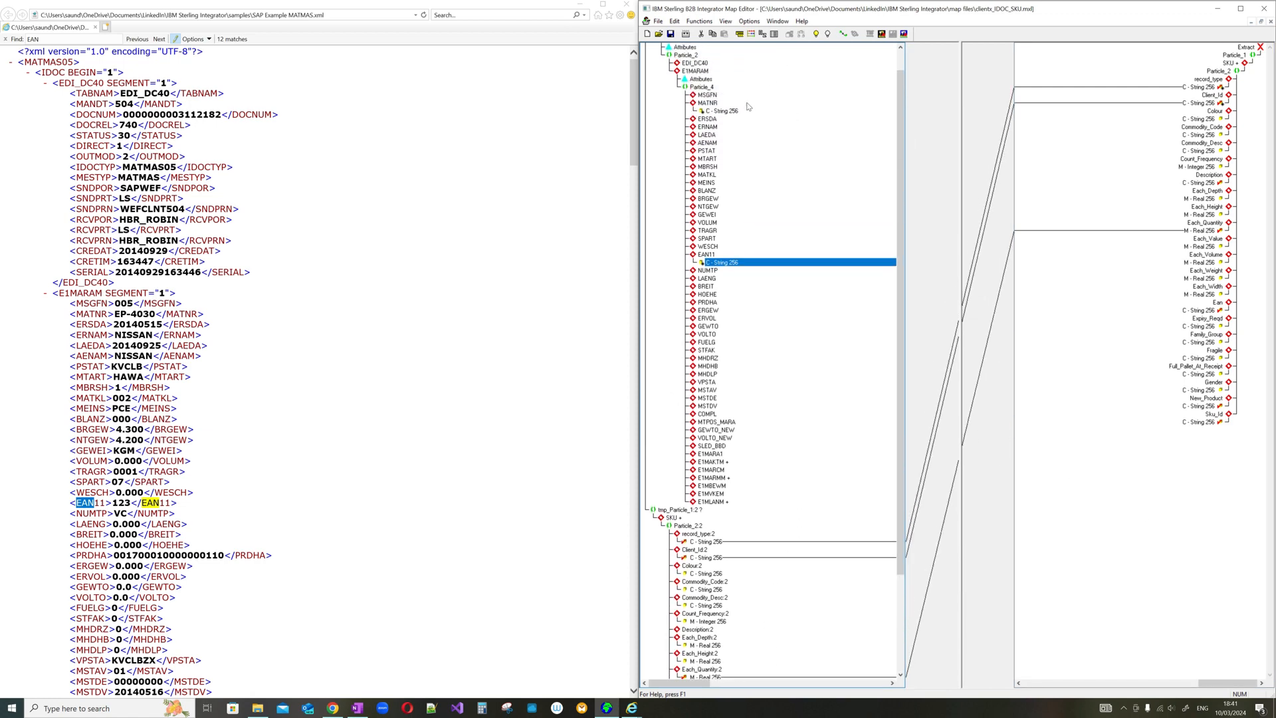
{"action": "right_click", "coordinate": [731, 111]}
{"action": "left_click", "coordinate": [772, 205]}
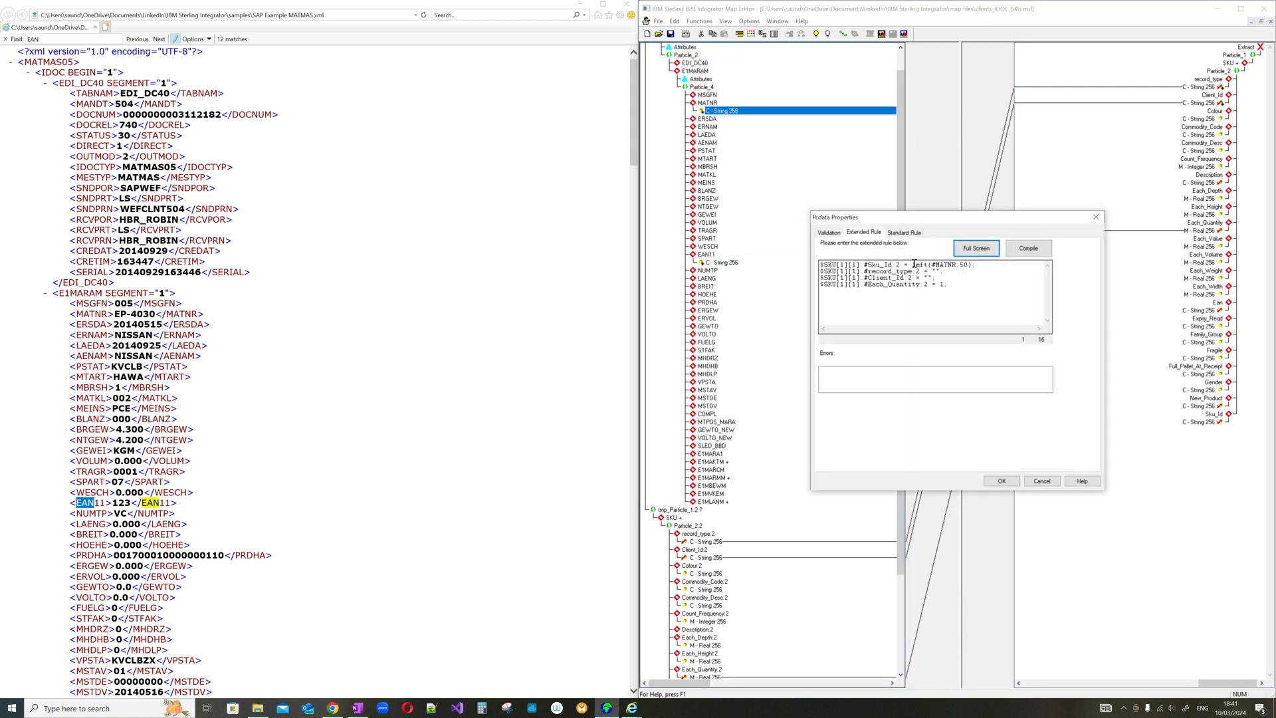
{"action": "left_click", "coordinate": [1002, 481]}
Expand New_Product:2 in the temporary SKU structure and copy the Client_Id:2 assignment line from the MATNR extended rule.
{"action": "scroll", "coordinate": [769, 553], "scroll_direction": "down", "scroll_amount": 5}
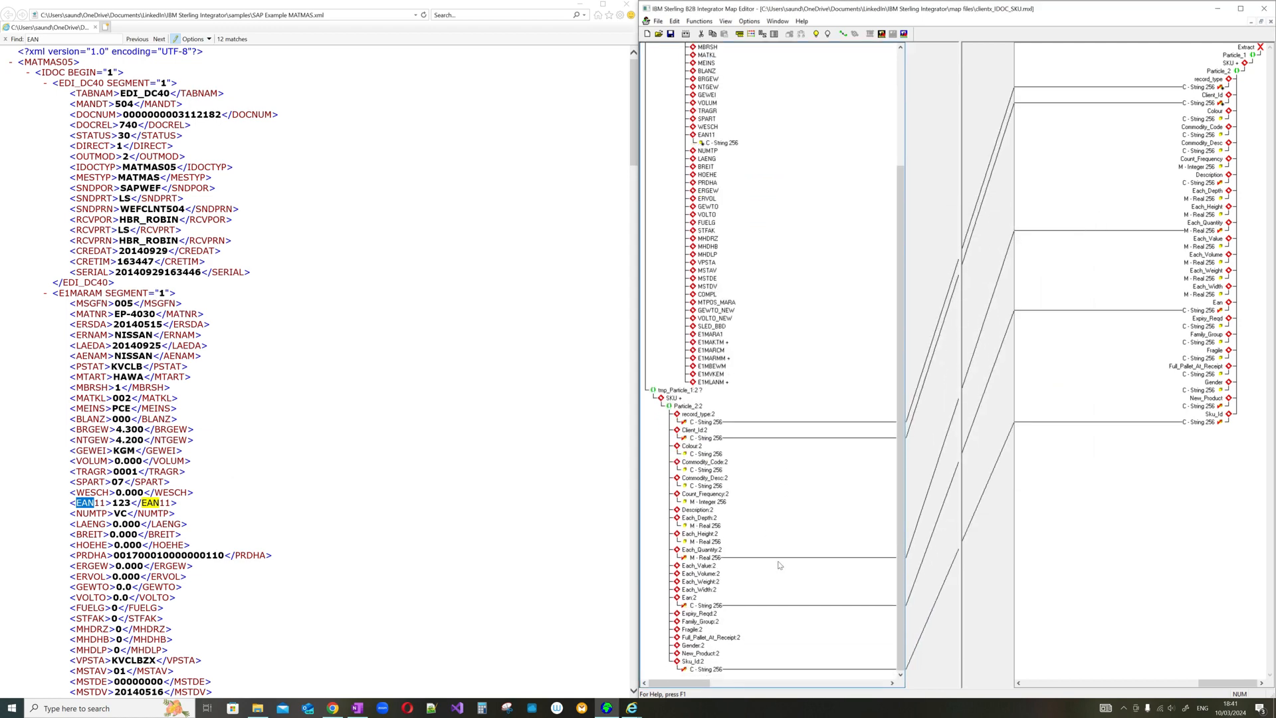
{"action": "left_click", "coordinate": [703, 653]}
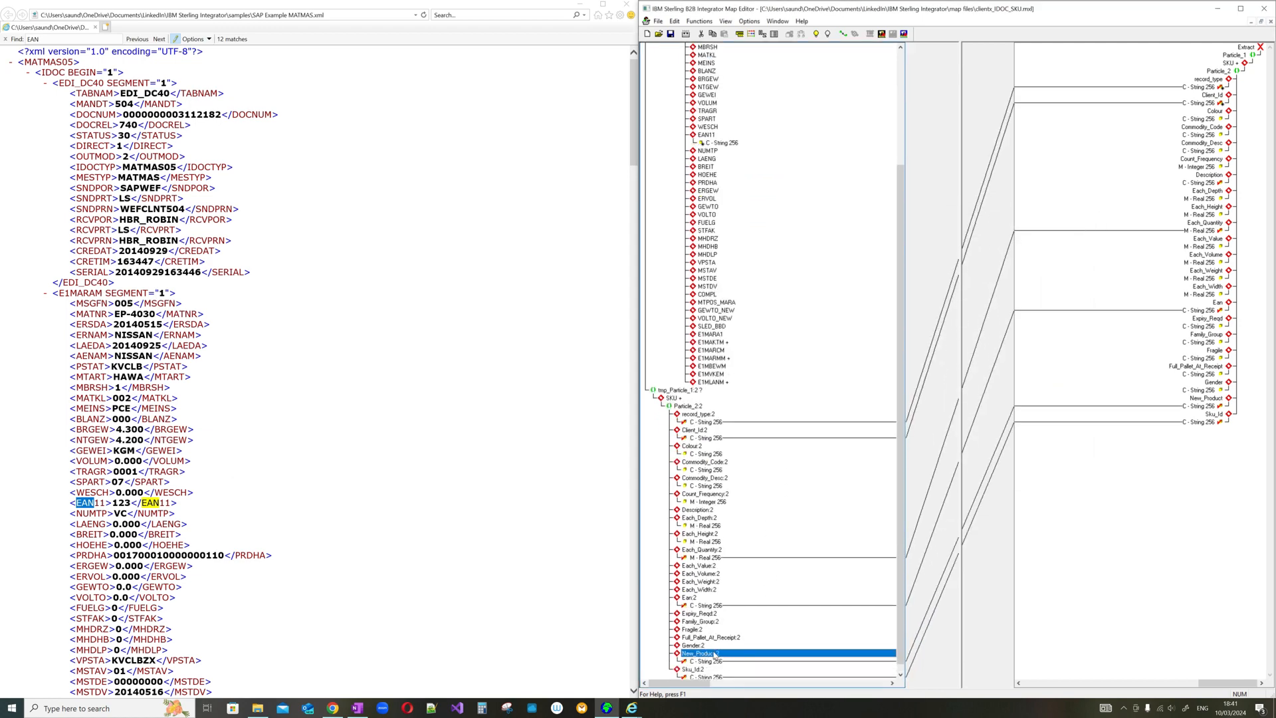
{"action": "scroll", "coordinate": [738, 149], "scroll_direction": "up", "scroll_amount": 6}
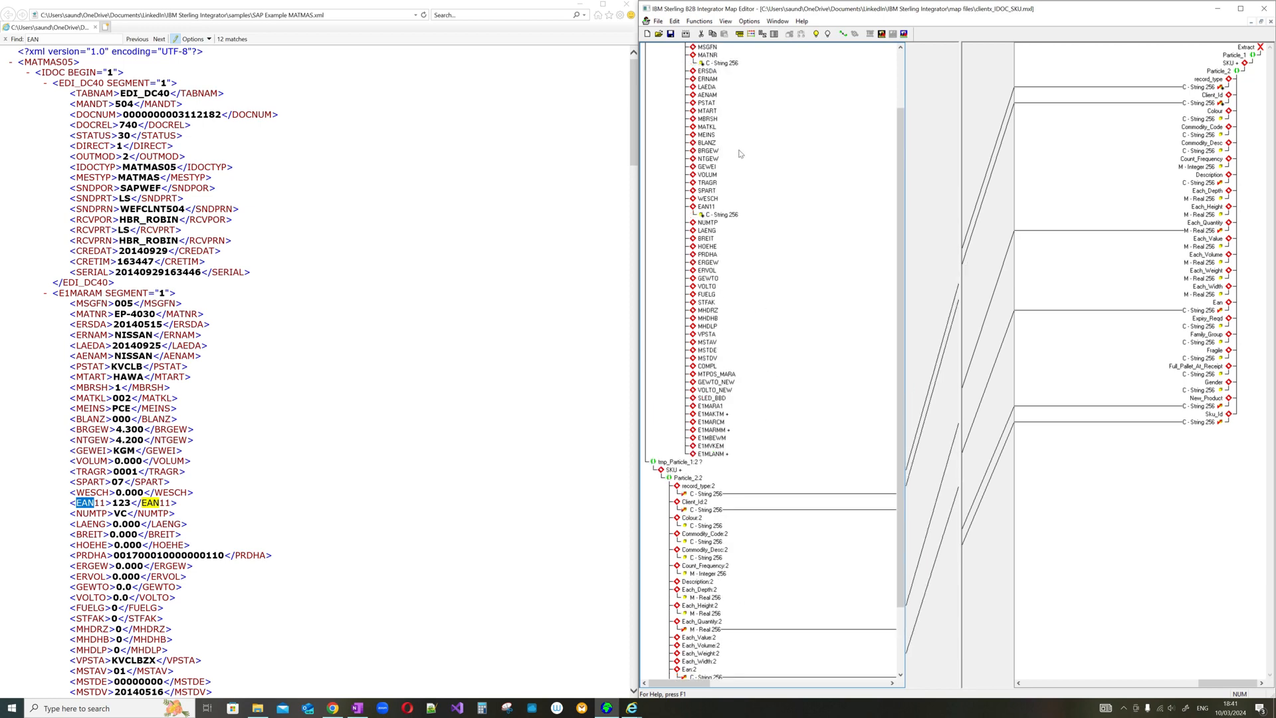
{"action": "right_click", "coordinate": [724, 135]}
{"action": "left_click", "coordinate": [768, 231]}
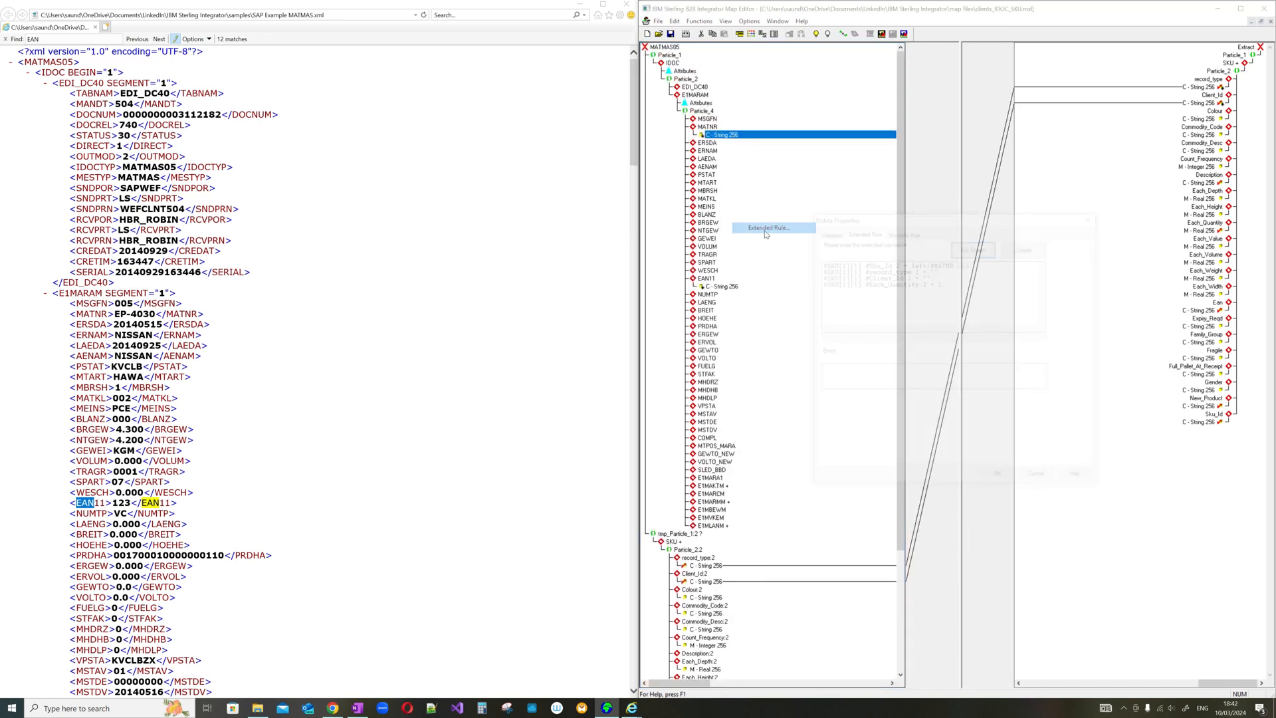
{"action": "left_click_drag", "start_coordinate": [952, 278], "coordinate": [812, 273]}
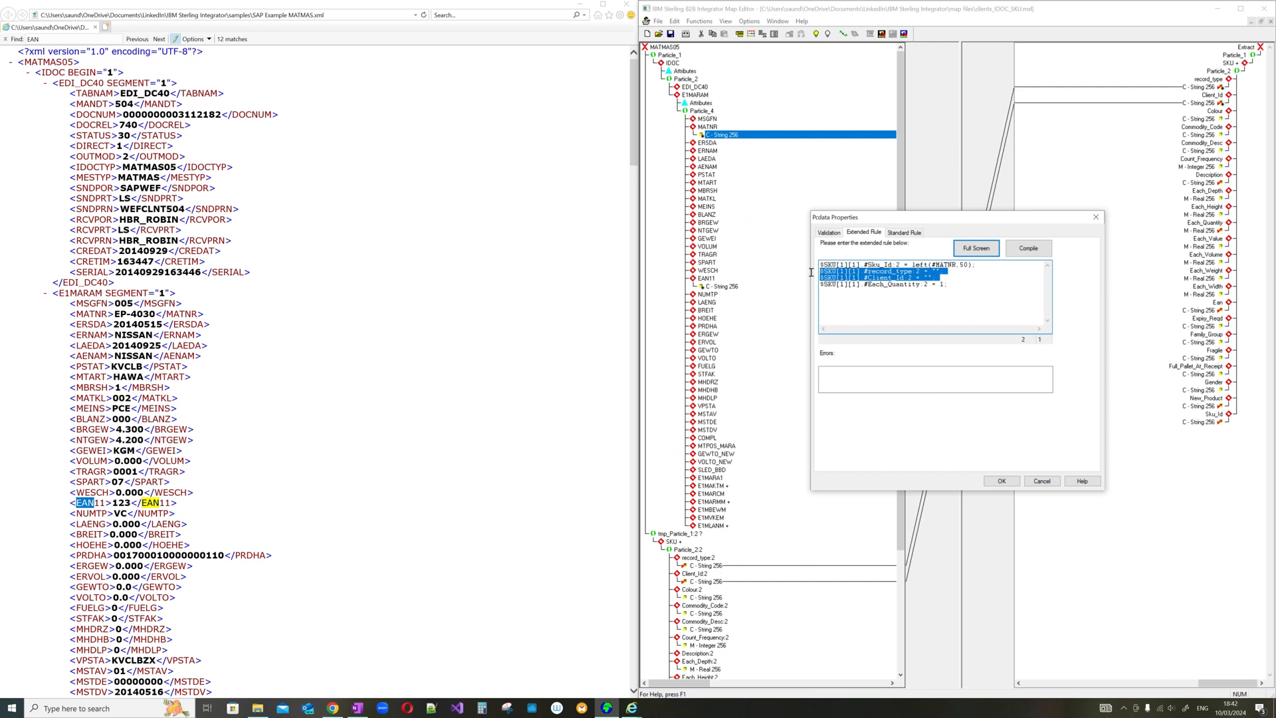
{"action": "left_click_drag", "start_coordinate": [952, 278], "coordinate": [798, 275]}
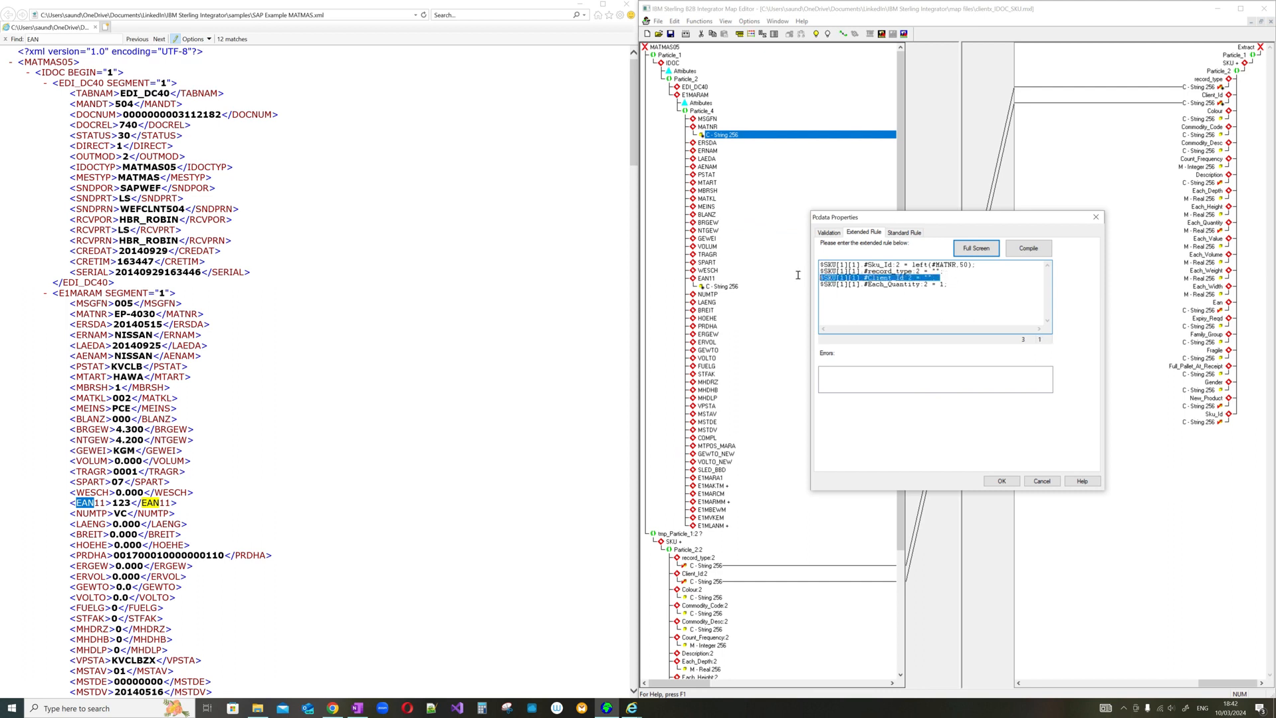
Append $SKU[1][1].#New_Product:2 = "Y"; to the MATNR extended rule, then compile and accept it.
{"action": "left_click", "coordinate": [998, 283]}
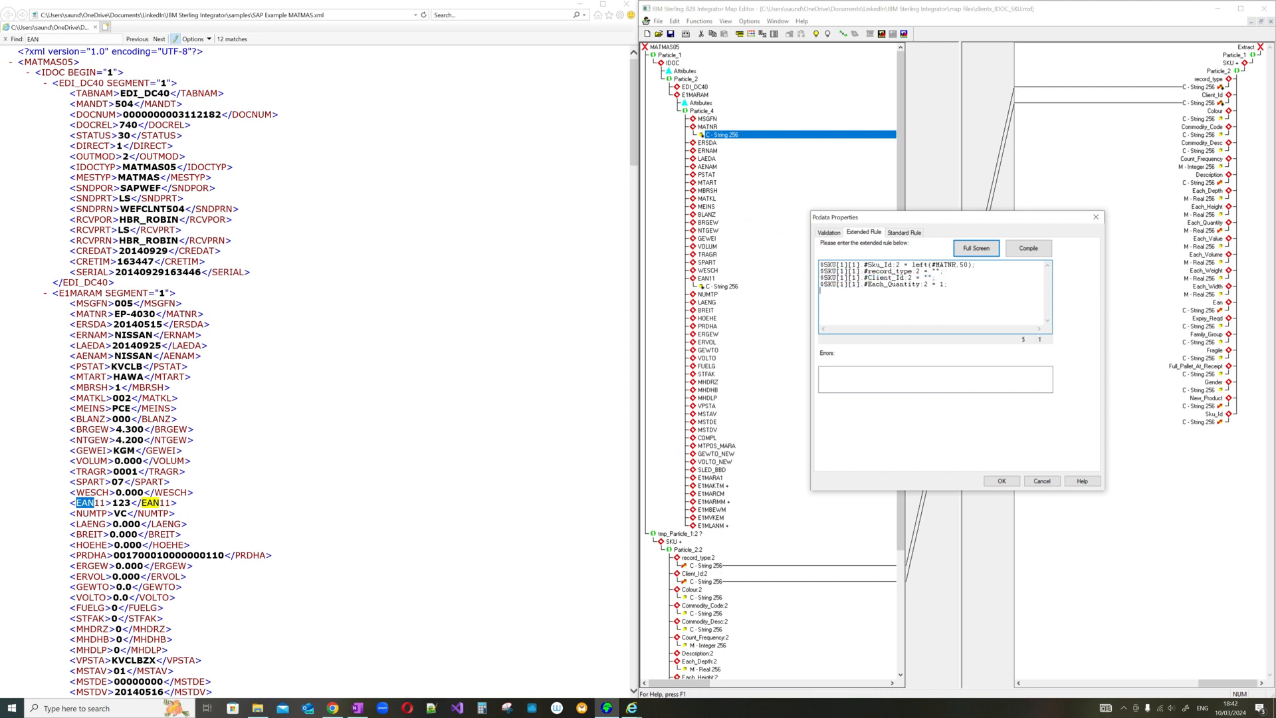
{"action": "key", "text": "ctrl+v"}
{"action": "key", "text": "BackSpace"}
{"action": "key", "text": "BackSpace"}
{"action": "key", "text": "BackSpace"}
{"action": "key", "text": "BackSpace"}
{"action": "key", "text": "BackSpace"}
{"action": "key", "text": "BackSpace"}
{"action": "key", "text": "BackSpace"}
{"action": "key", "text": "BackSpace"}
{"action": "key", "text": "BackSpace"}
{"action": "type", "text": "New_Product"}
{"action": "left_click", "coordinate": [934, 292]}
{"action": "left_click", "coordinate": [1025, 248]}
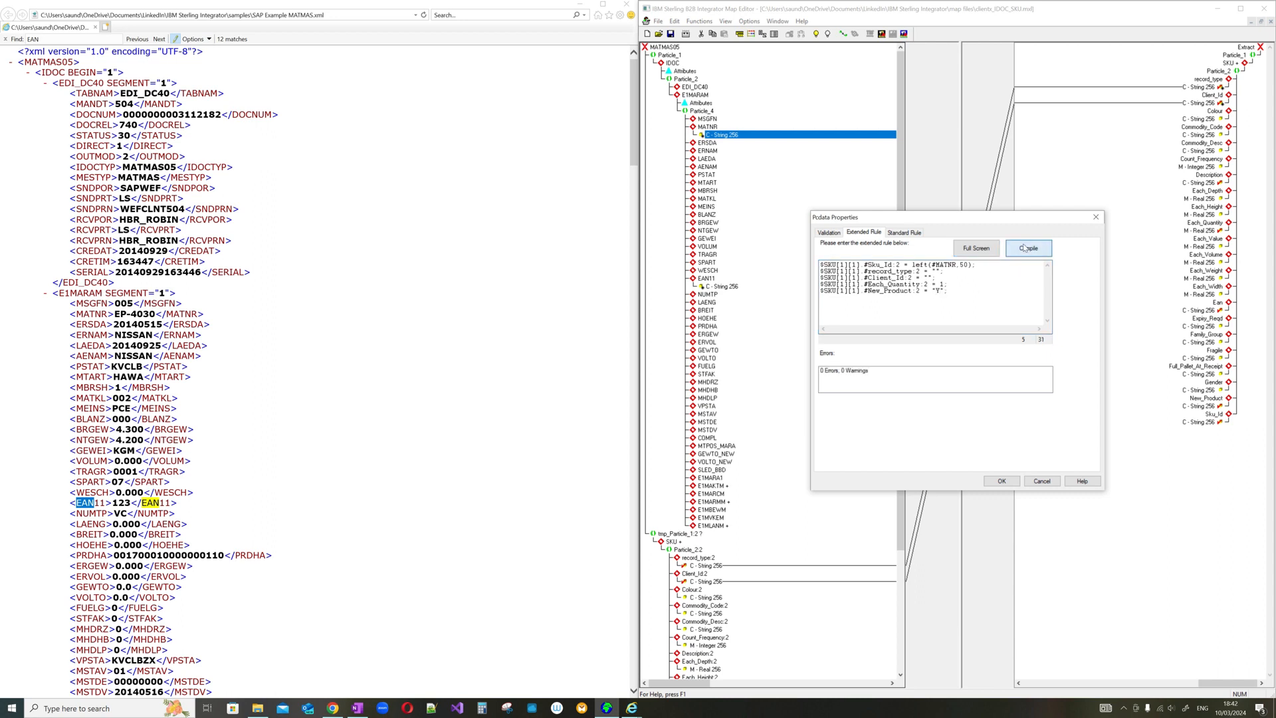
{"action": "left_click", "coordinate": [1000, 481]}
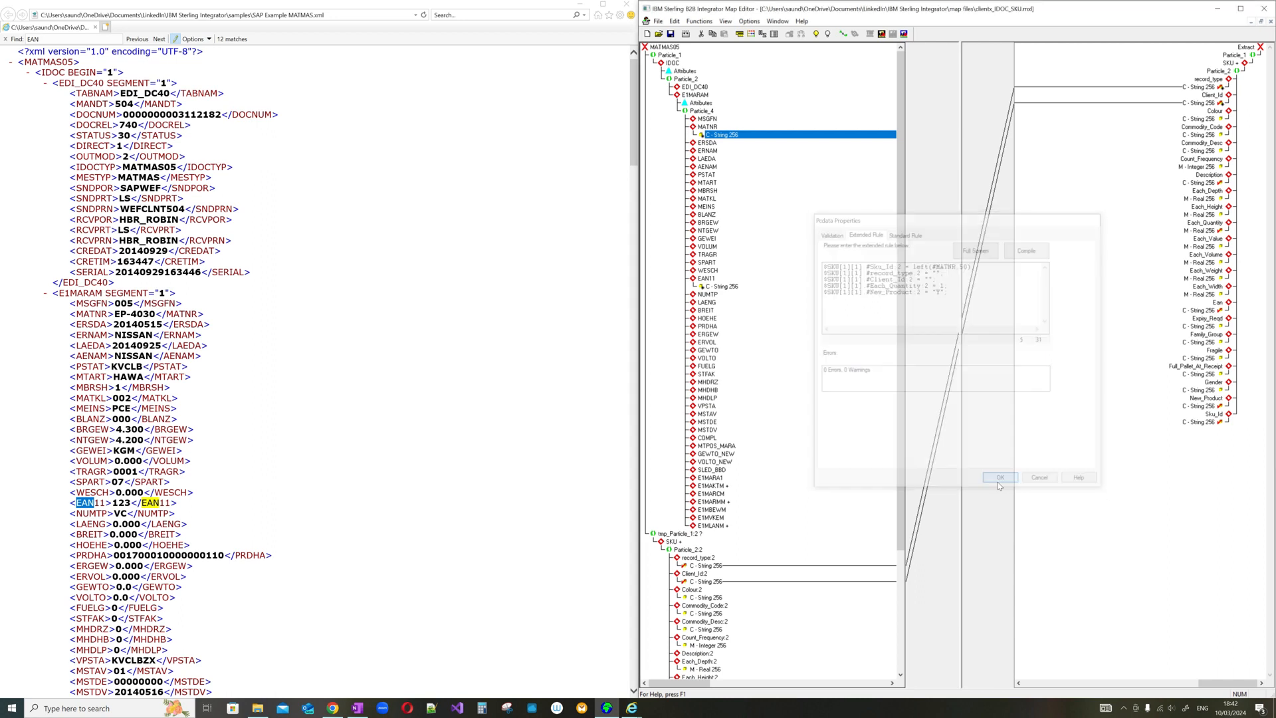
Save the map and compile it to the translation object clientx_IDOC_SKU.txo in the map files folder.
{"action": "left_click", "coordinate": [671, 34]}
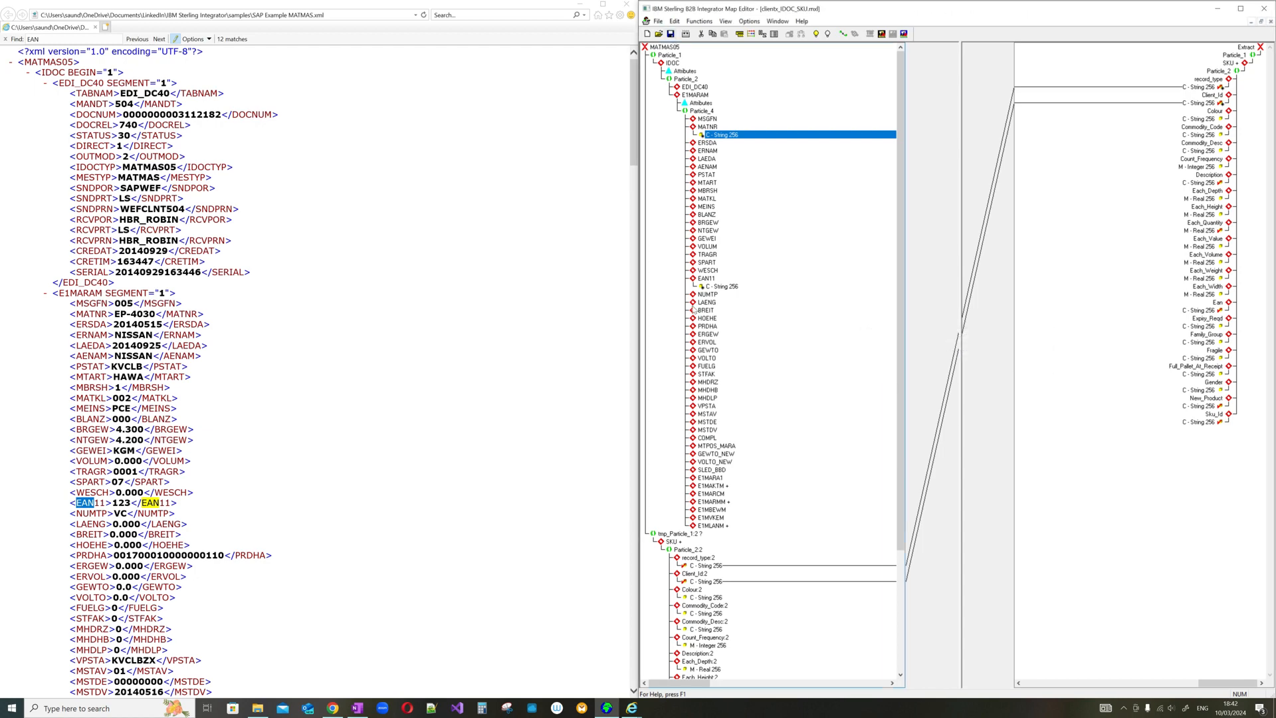
{"action": "scroll", "coordinate": [819, 342], "scroll_direction": "down", "scroll_amount": 6}
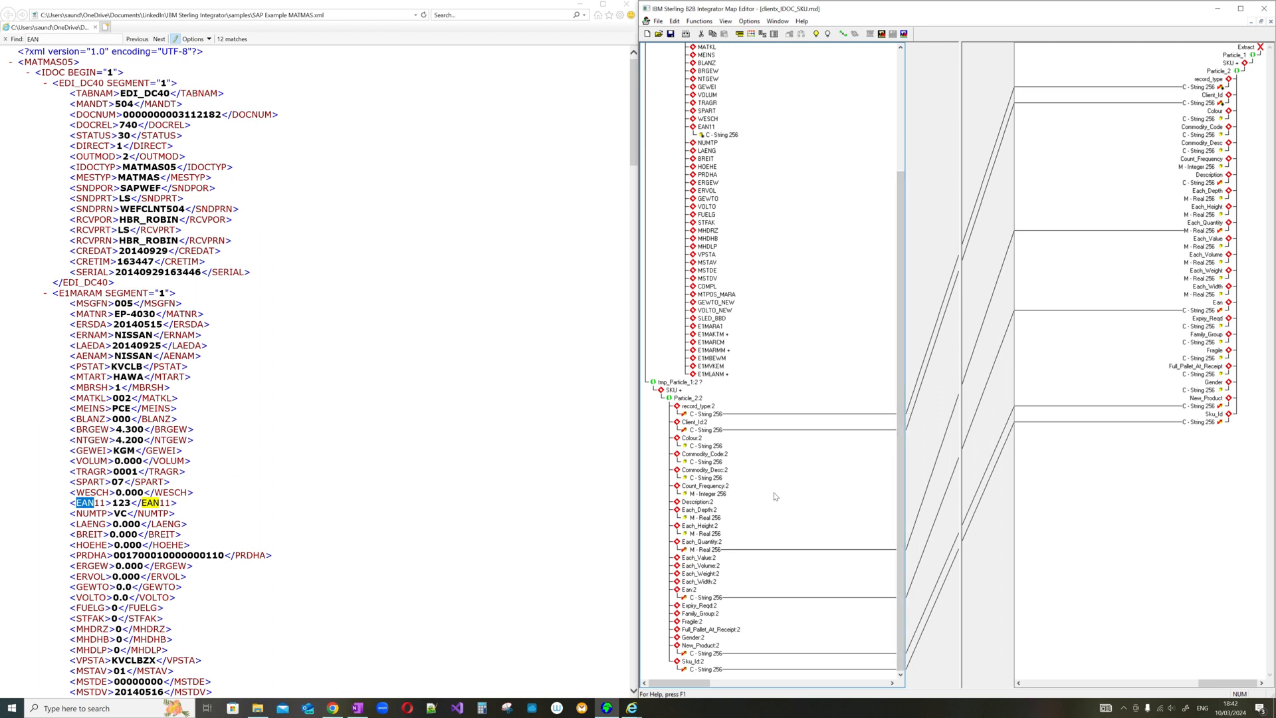
{"action": "scroll", "coordinate": [754, 492], "scroll_direction": "up", "scroll_amount": 5}
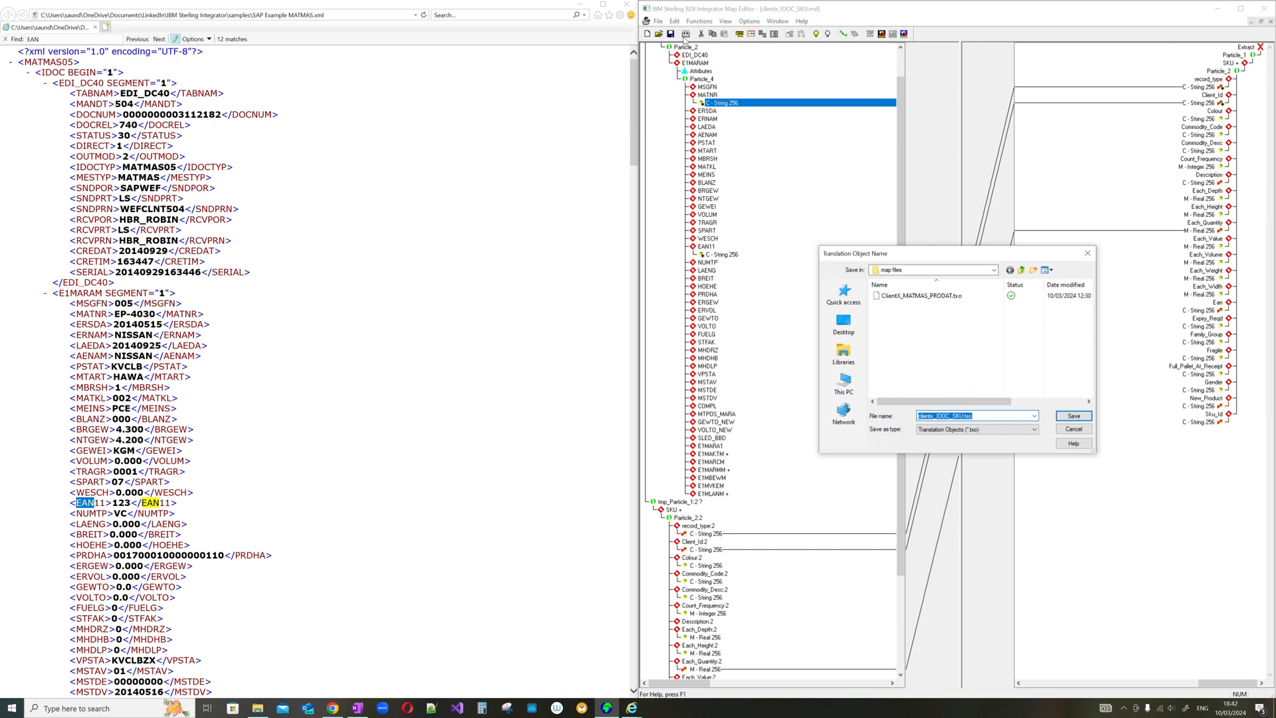
{"action": "left_click", "coordinate": [1072, 416]}
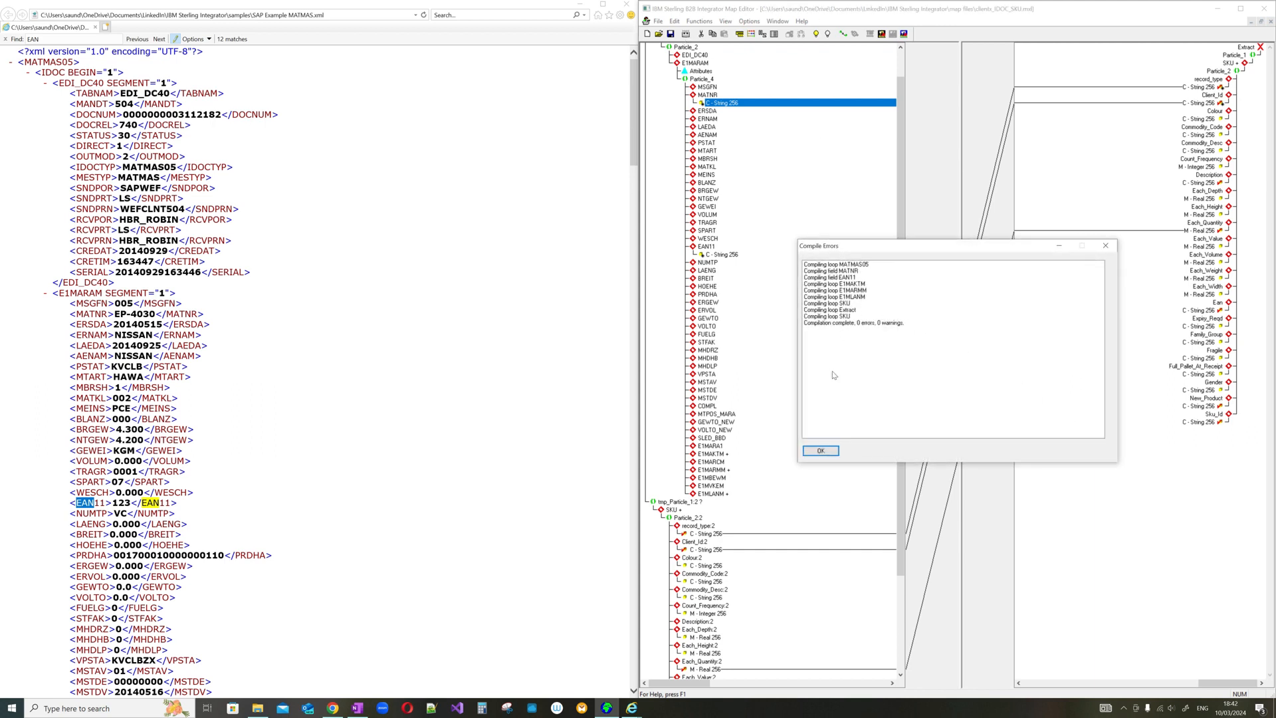
{"action": "left_click", "coordinate": [815, 451]}
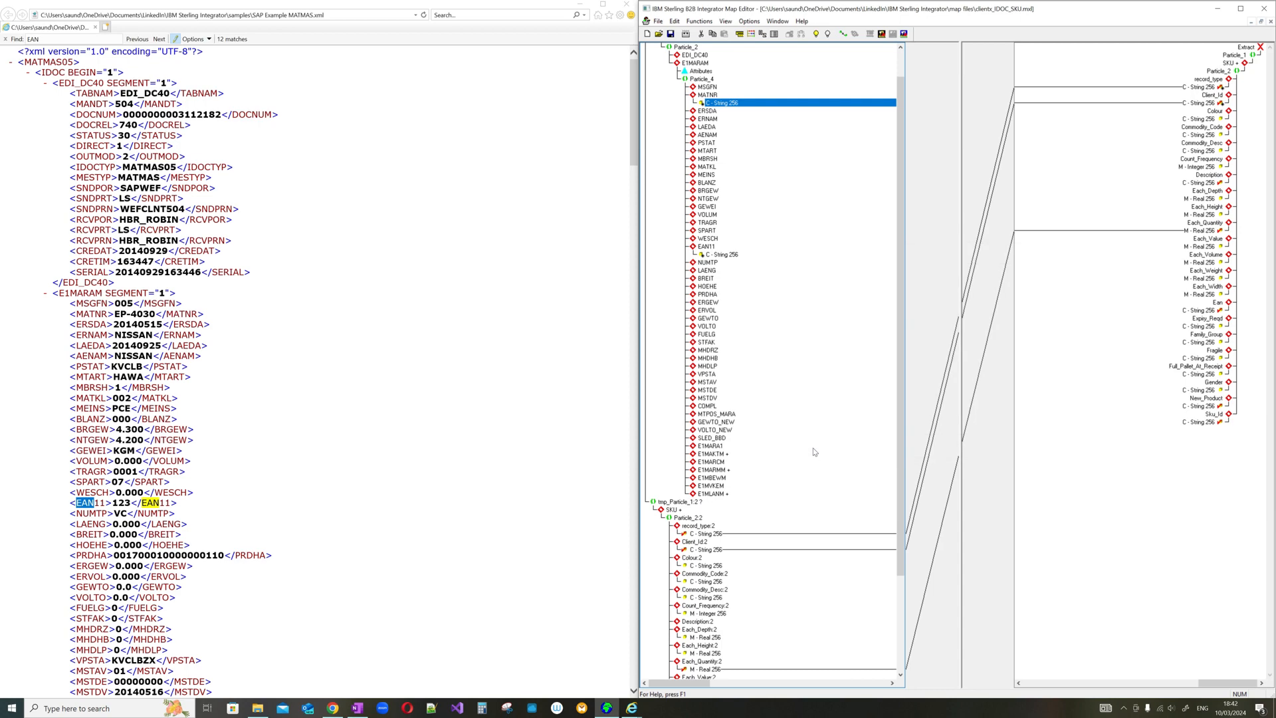
Look over the input structure and the links from the temporary SKU elements to the output fields.
{"action": "scroll", "coordinate": [843, 346], "scroll_direction": "down", "scroll_amount": 5}
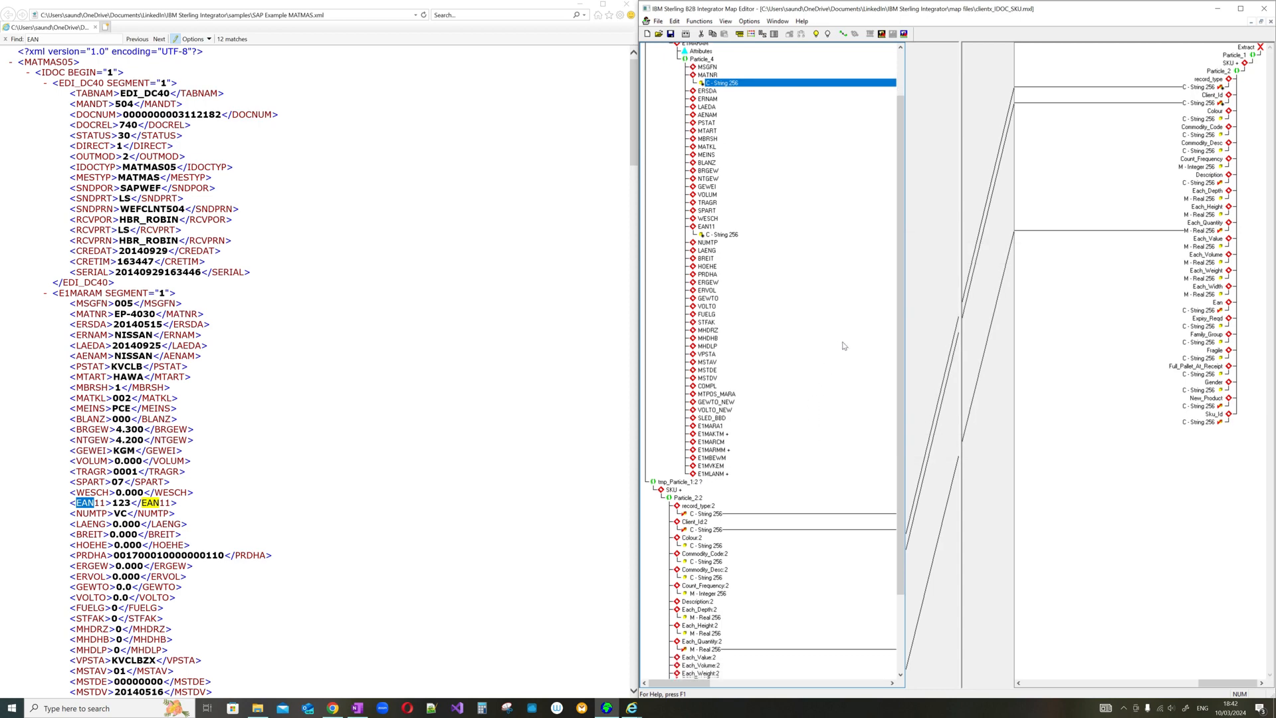
{"action": "scroll", "coordinate": [843, 346], "scroll_direction": "up", "scroll_amount": 5}
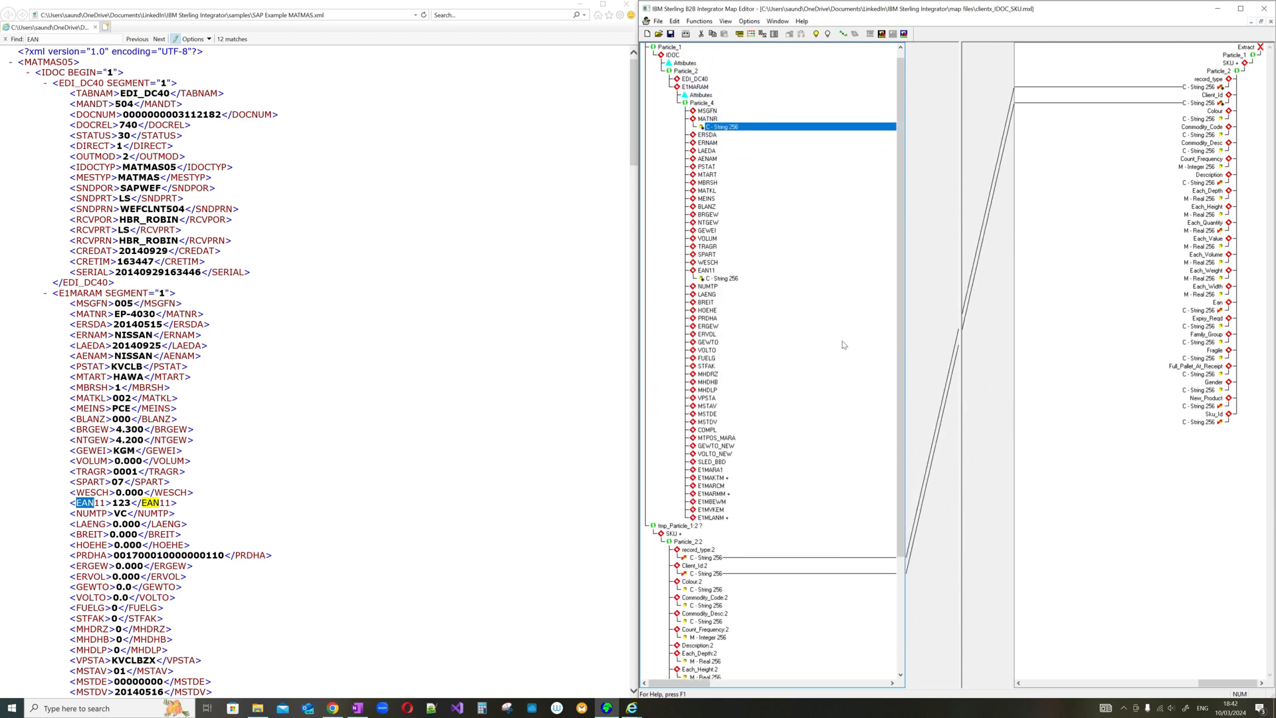
{"action": "scroll", "coordinate": [841, 343], "scroll_direction": "down", "scroll_amount": 2}
{"action": "scroll", "coordinate": [842, 344], "scroll_direction": "down", "scroll_amount": 1}
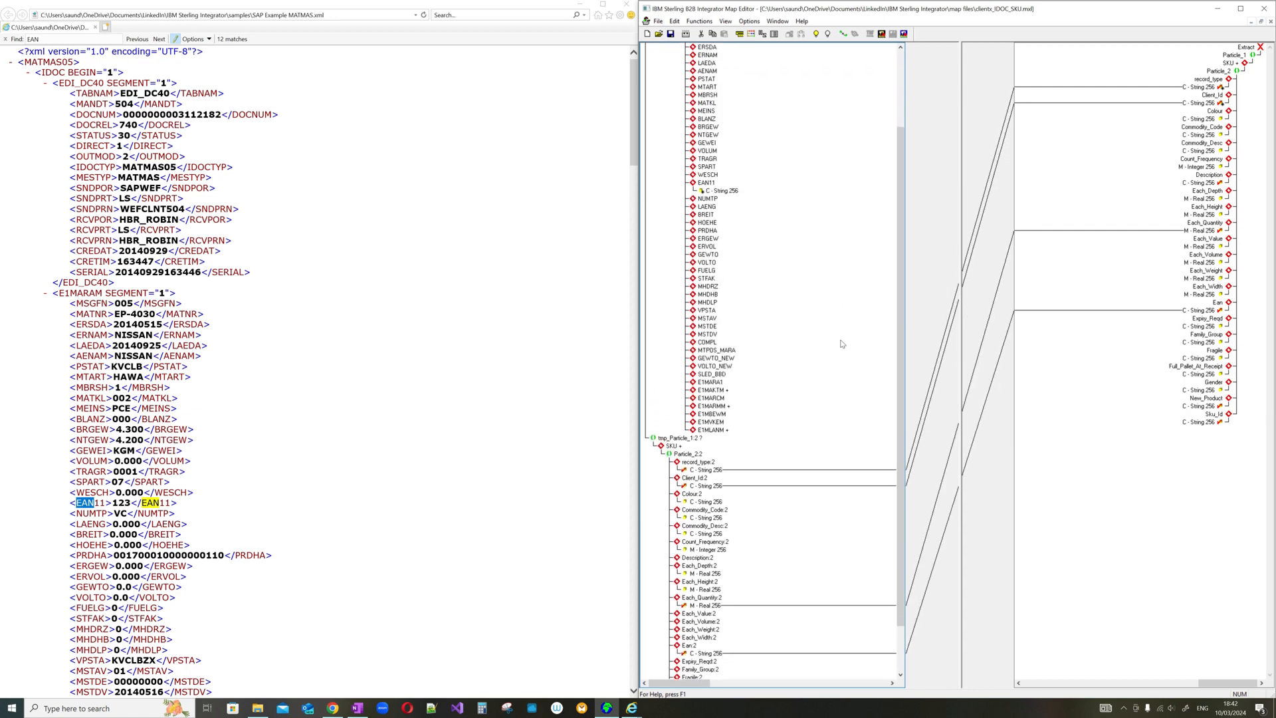
{"action": "scroll", "coordinate": [842, 343], "scroll_direction": "down", "scroll_amount": 3}
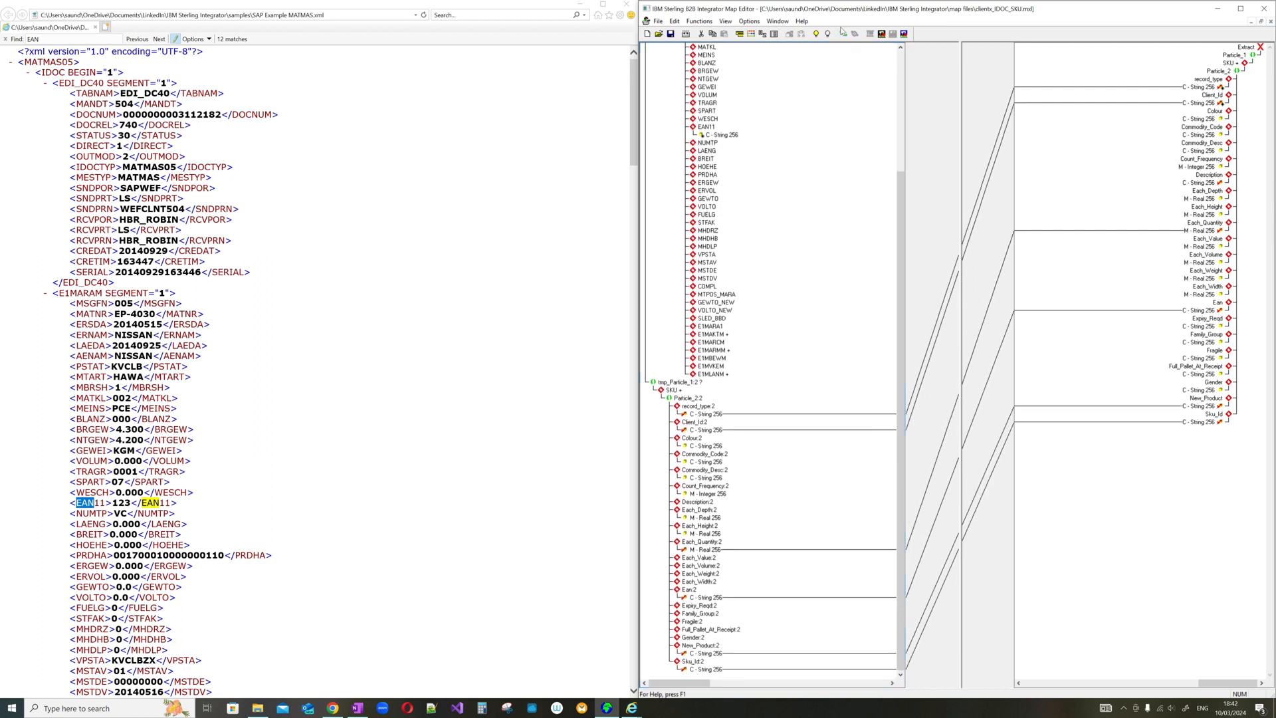
{"action": "left_click", "coordinate": [380, 263]}
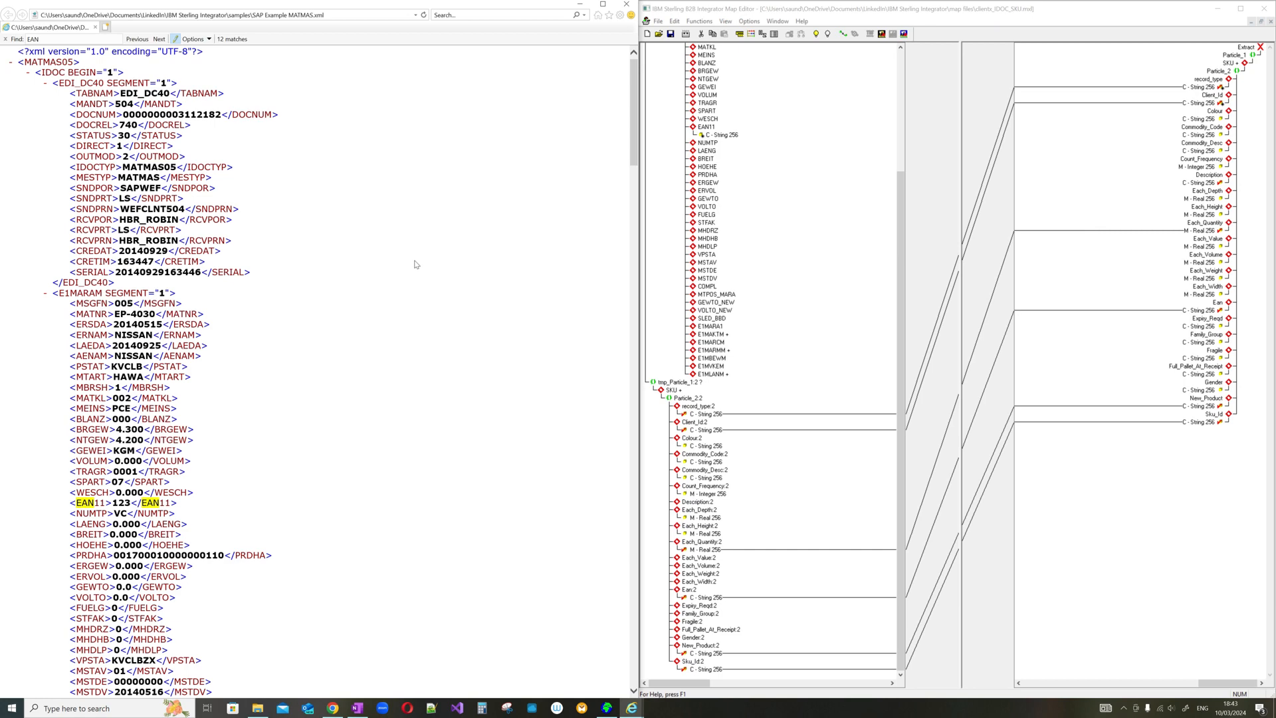
{"action": "scroll", "coordinate": [778, 403], "scroll_direction": "up", "scroll_amount": 7}
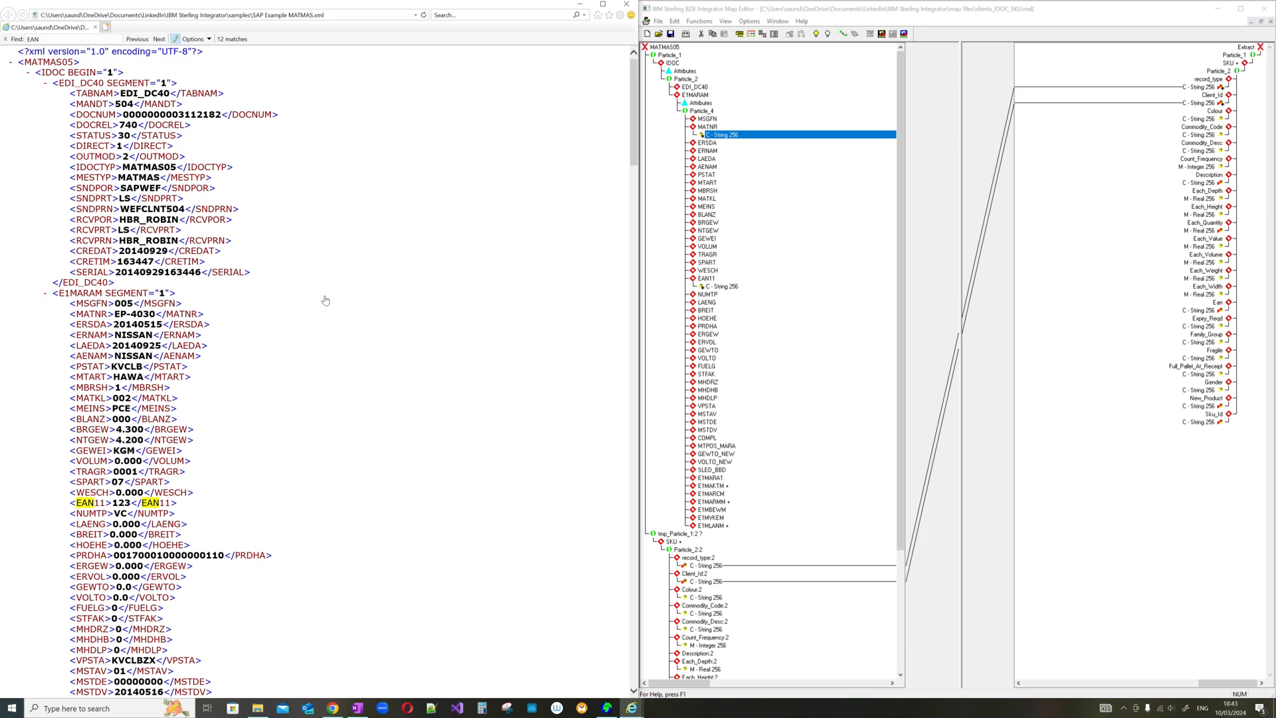
Collapse the EAN11 field, view which sub-elements can be created or inserted there, and save the map.
{"action": "double_click", "coordinate": [703, 279]}
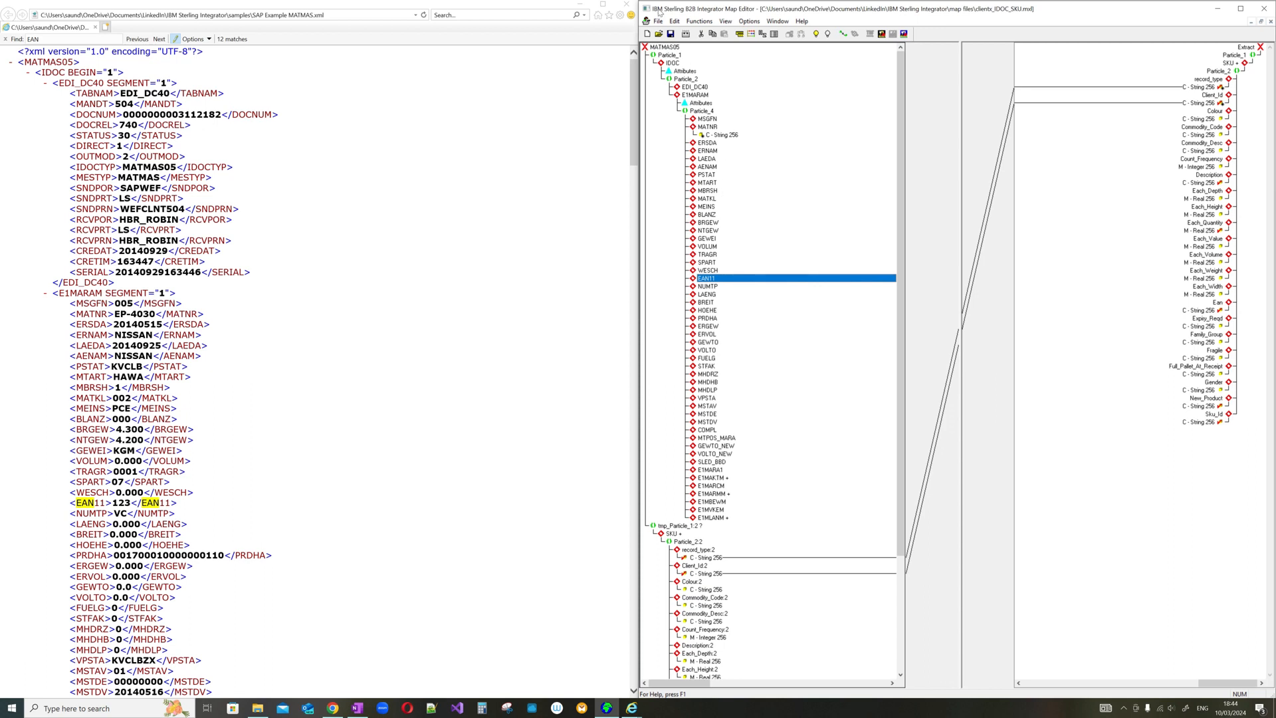
{"action": "right_click", "coordinate": [715, 279]}
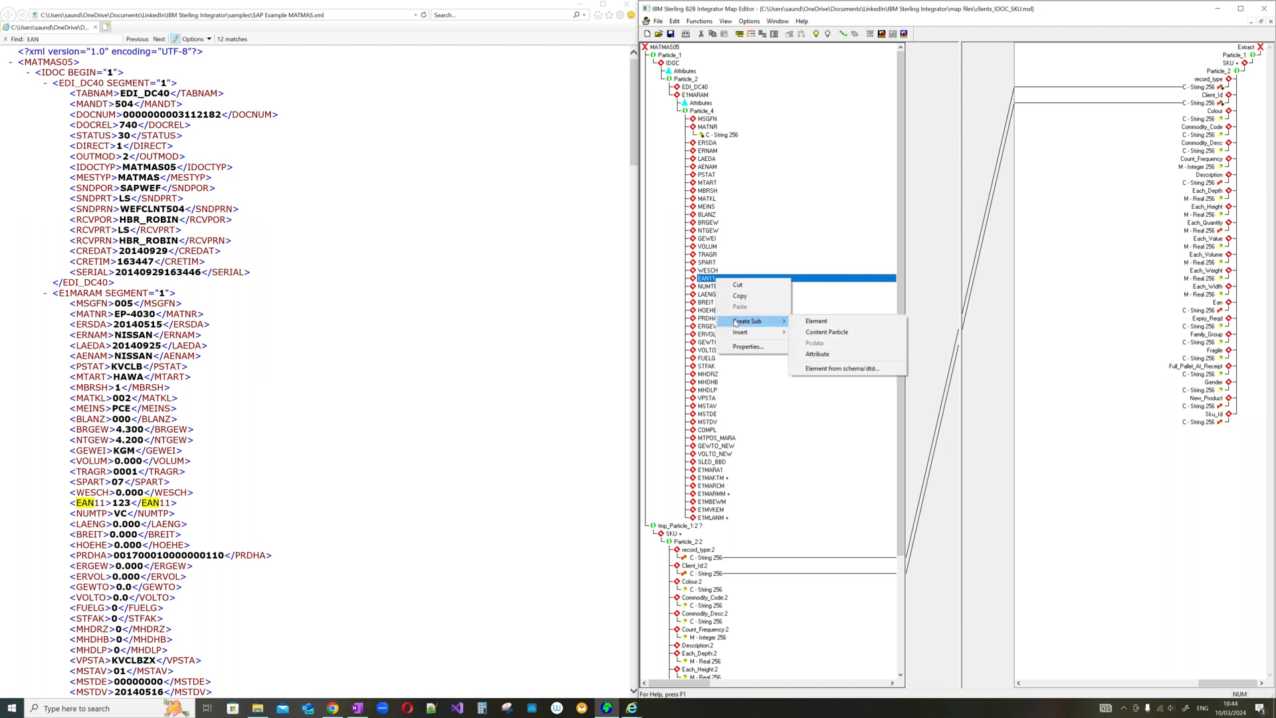
{"action": "mouse_move", "coordinate": [741, 334]}
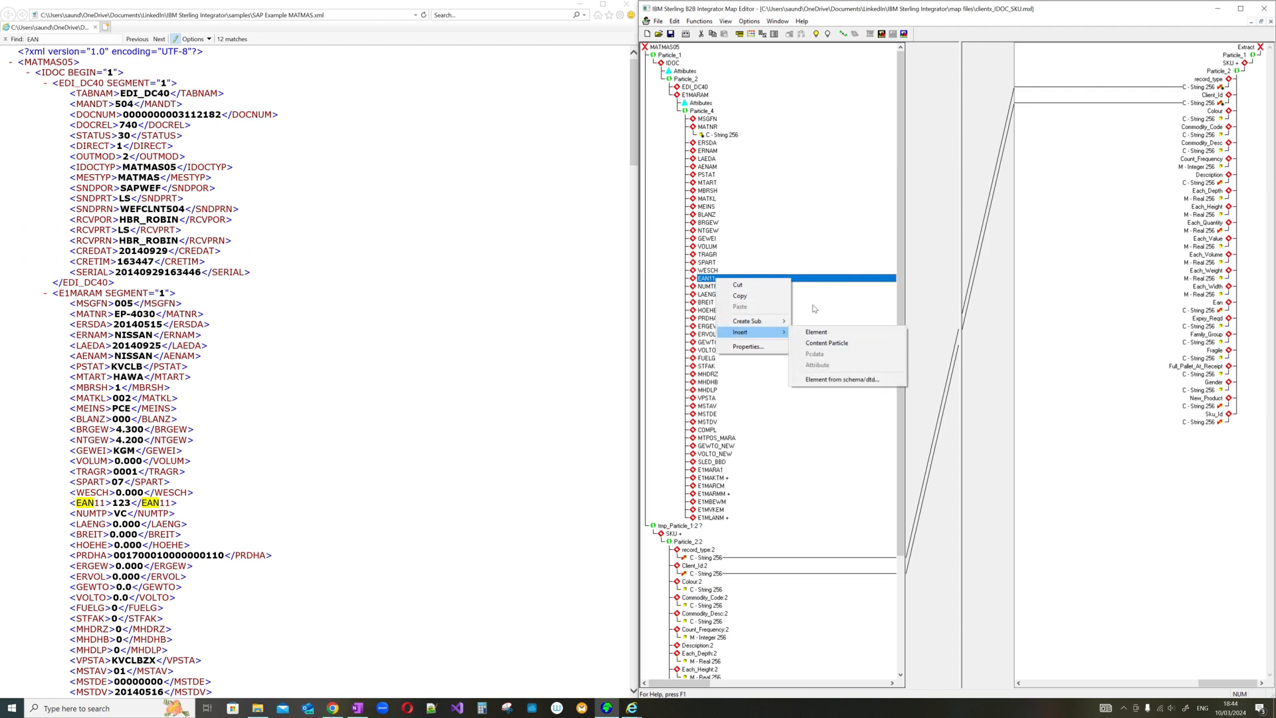
{"action": "left_click", "coordinate": [807, 237]}
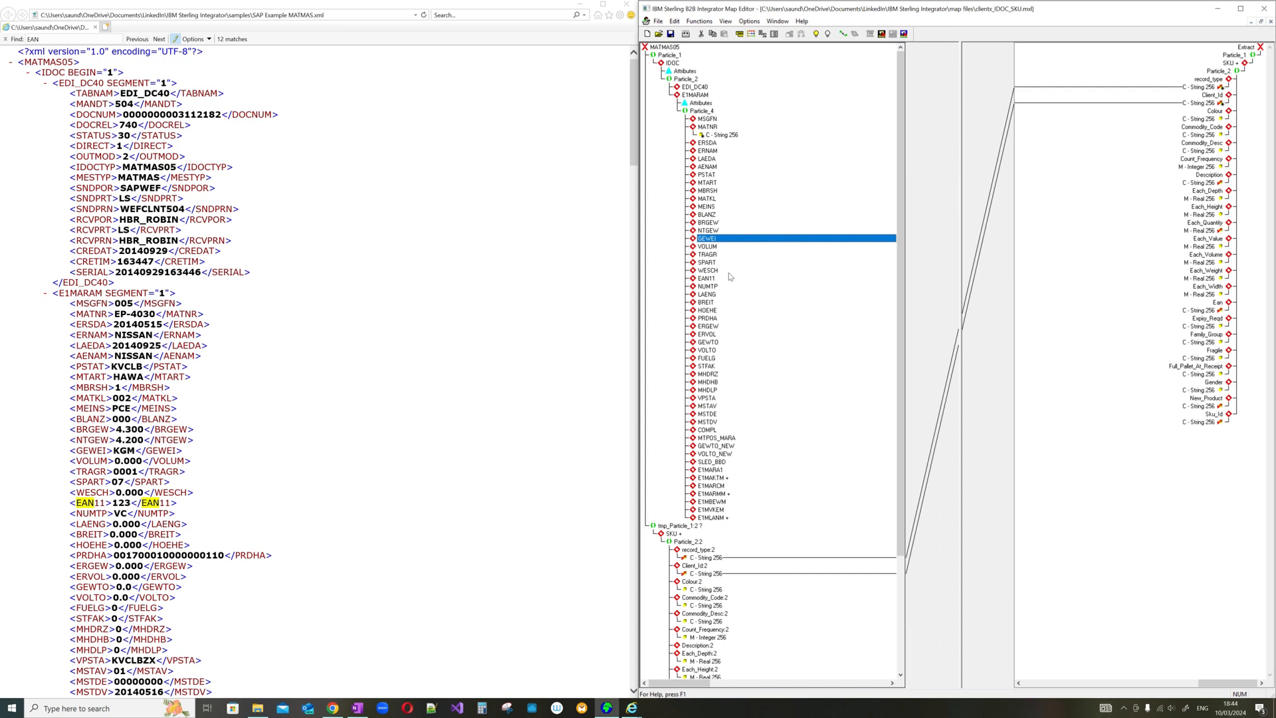
{"action": "left_click", "coordinate": [672, 35]}
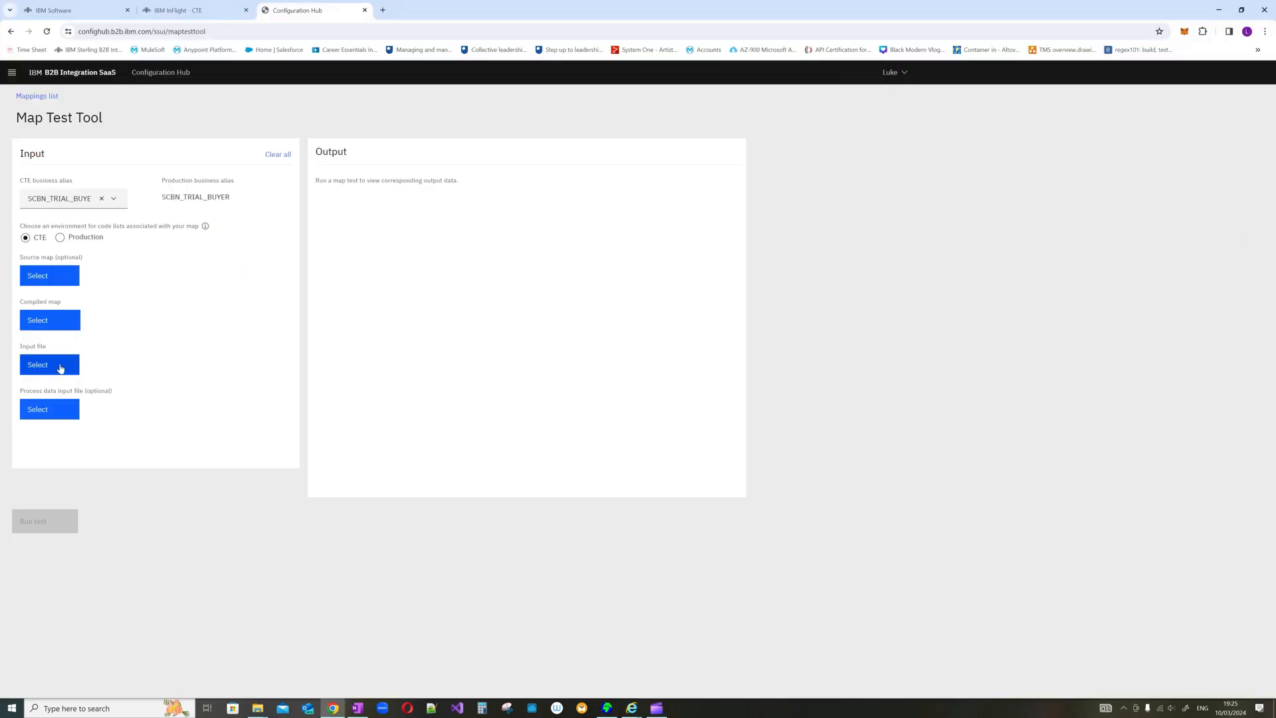
In the Configuration Hub's Map Test Tool, choose SAP Example MATMAS.xml from the samples folder as the input file.
{"action": "left_click", "coordinate": [60, 368]}
{"action": "left_click", "coordinate": [209, 24]}
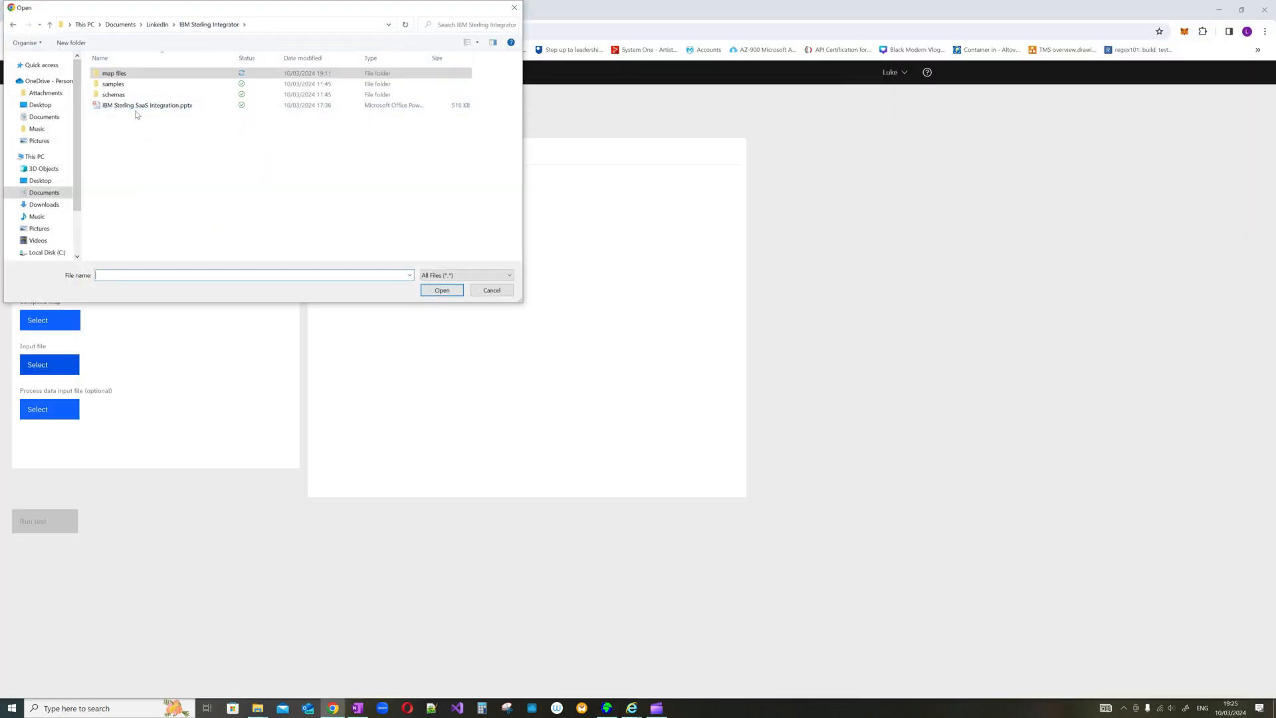
{"action": "double_click", "coordinate": [163, 84]}
{"action": "double_click", "coordinate": [179, 75]}
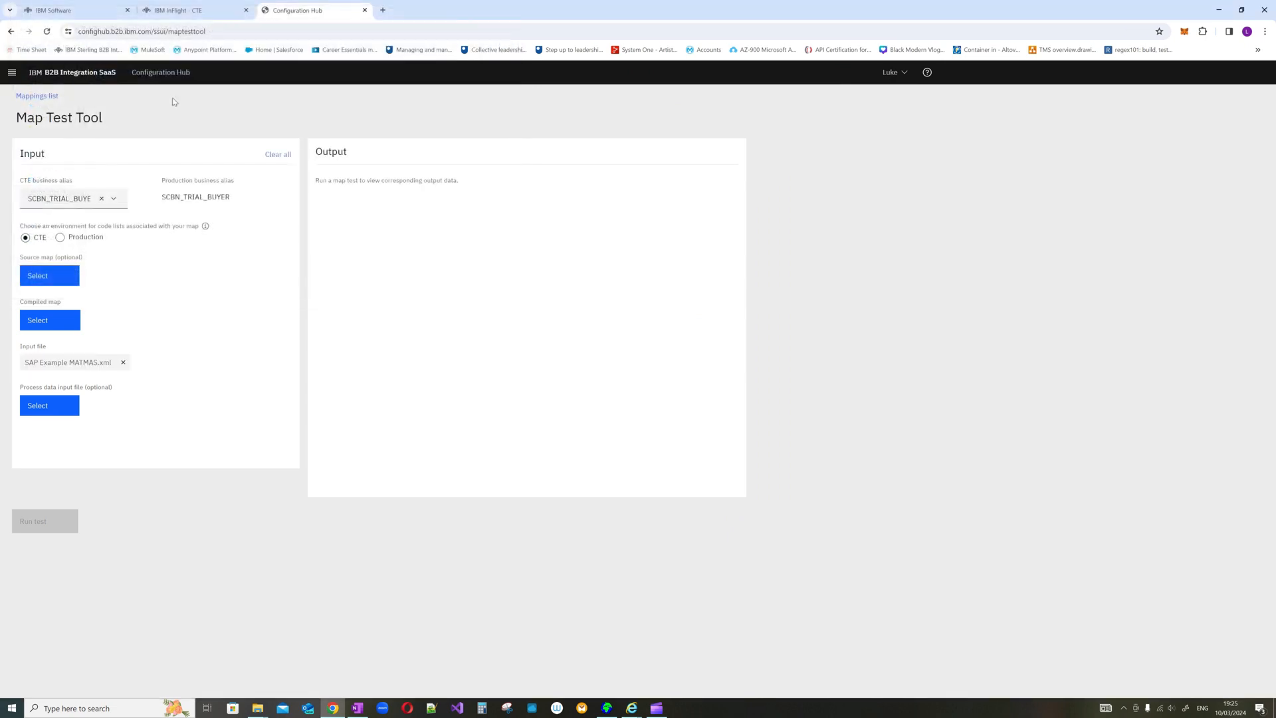
Choose clientx_IDOC_SKU.txo from the map files folder as the compiled map and run the test.
{"action": "left_click", "coordinate": [57, 323]}
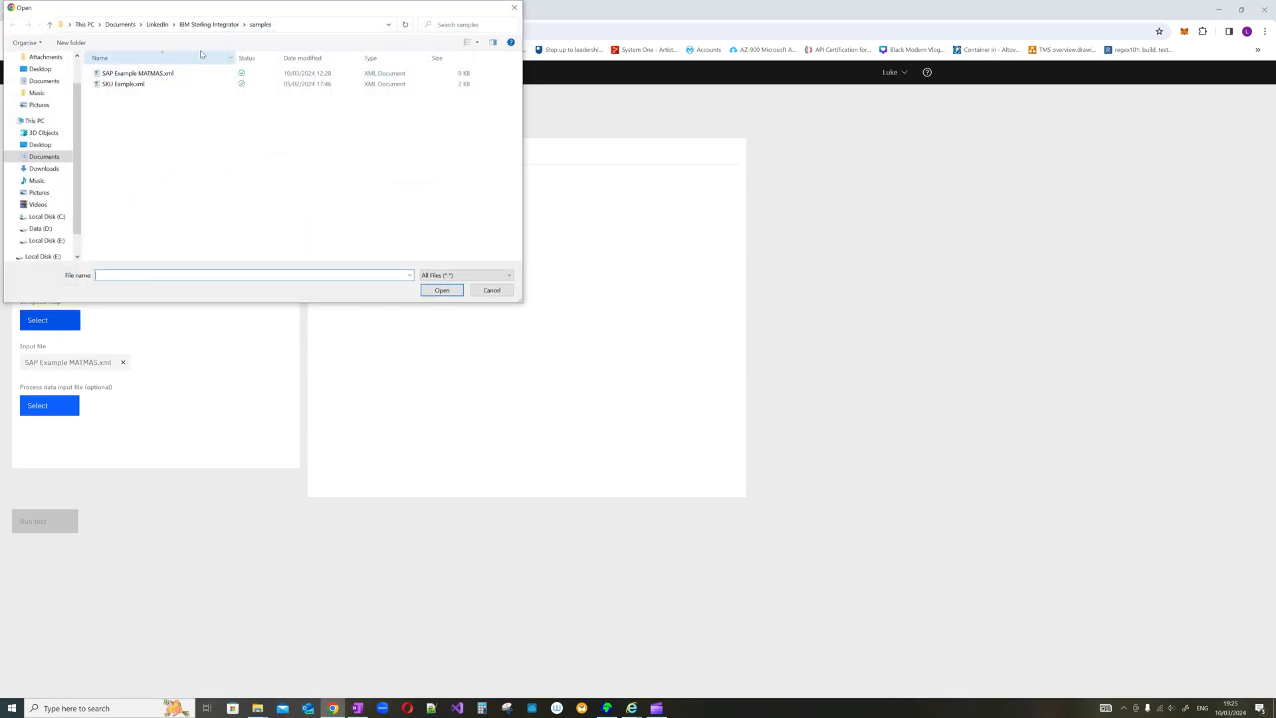
{"action": "left_click", "coordinate": [209, 24]}
{"action": "double_click", "coordinate": [148, 74]}
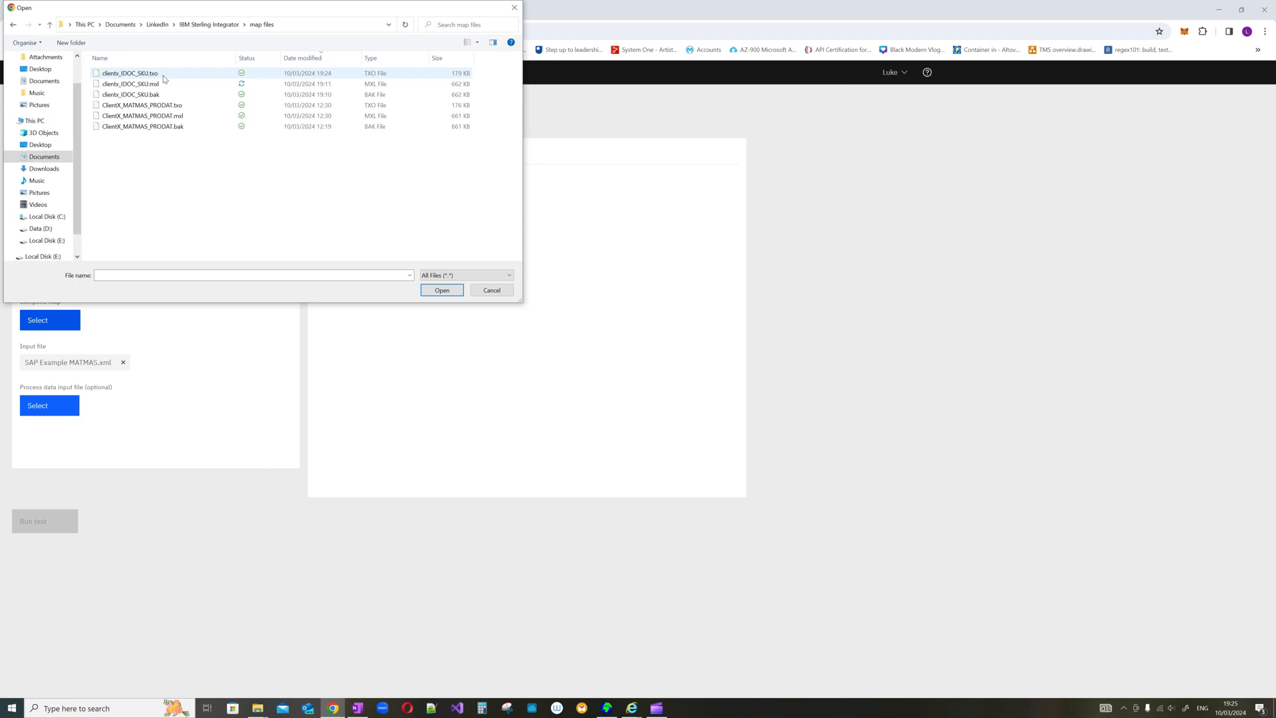
{"action": "double_click", "coordinate": [164, 79]}
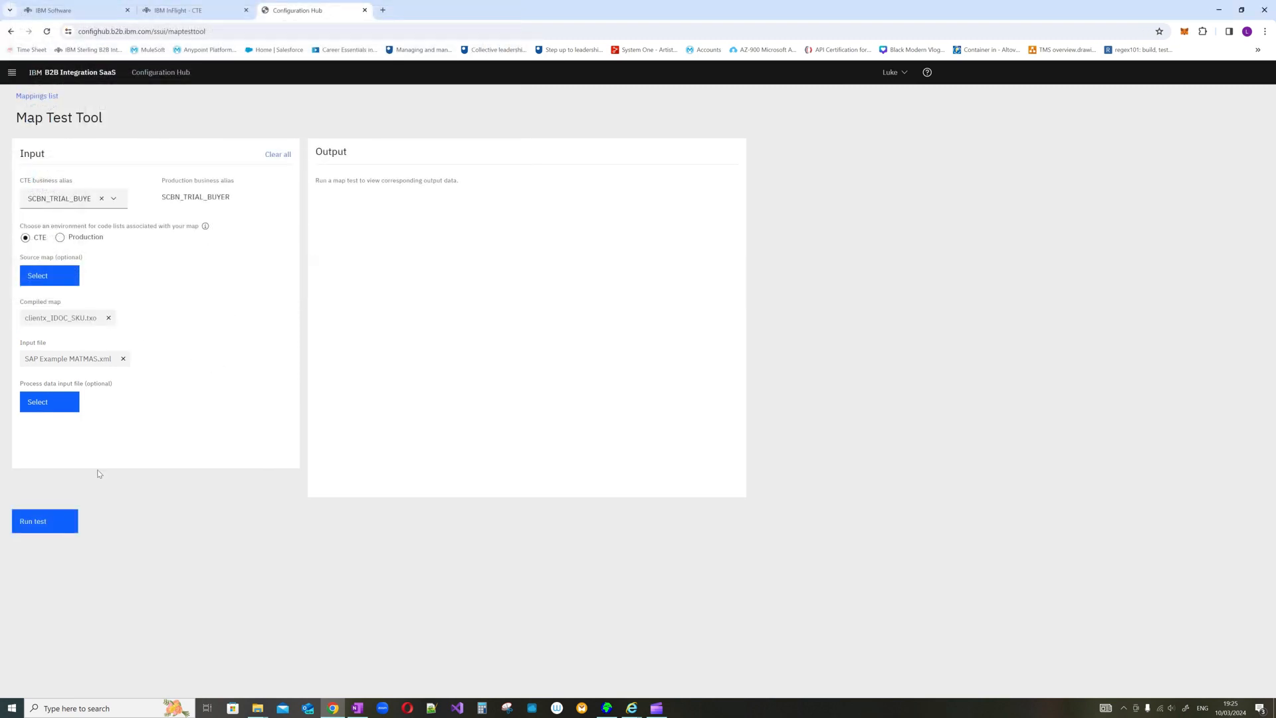
{"action": "left_click", "coordinate": [45, 521]}
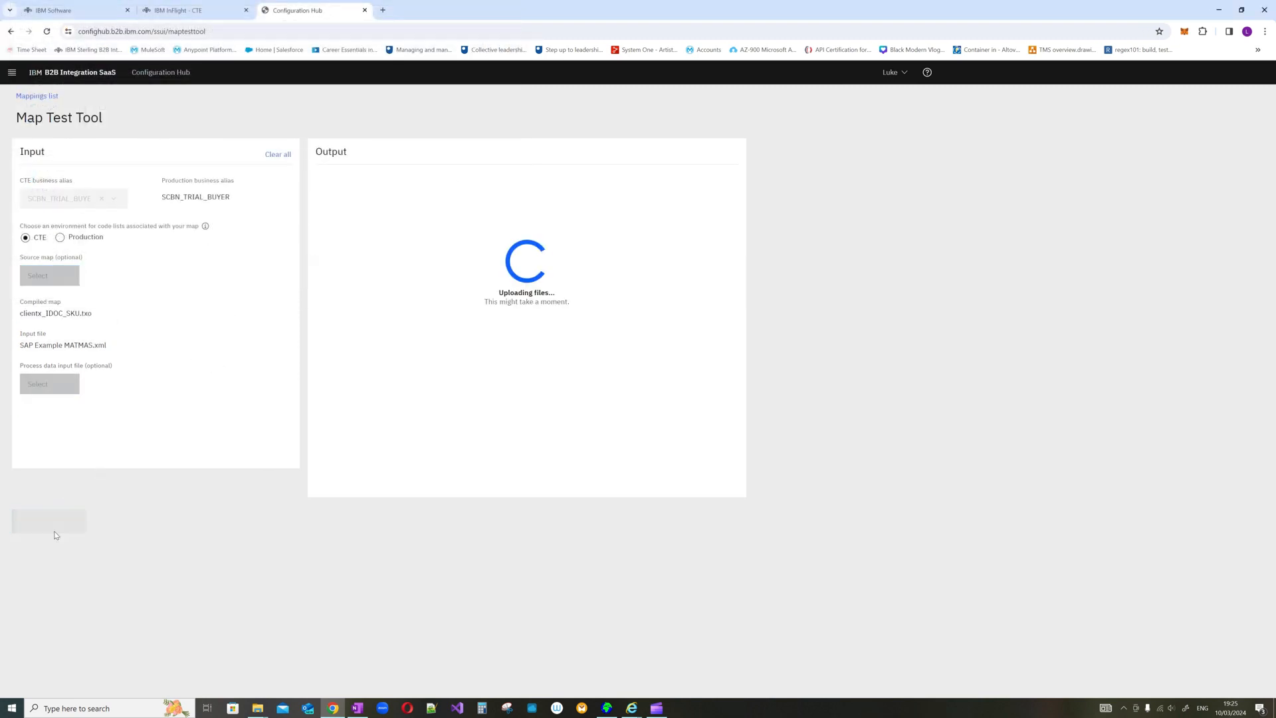
Switch to the Map Editor and look over the temporary SKU elements and their links to the output fields during the test.
{"action": "left_click", "coordinate": [607, 708]}
{"action": "scroll", "coordinate": [821, 133], "scroll_direction": "up", "scroll_amount": 9}
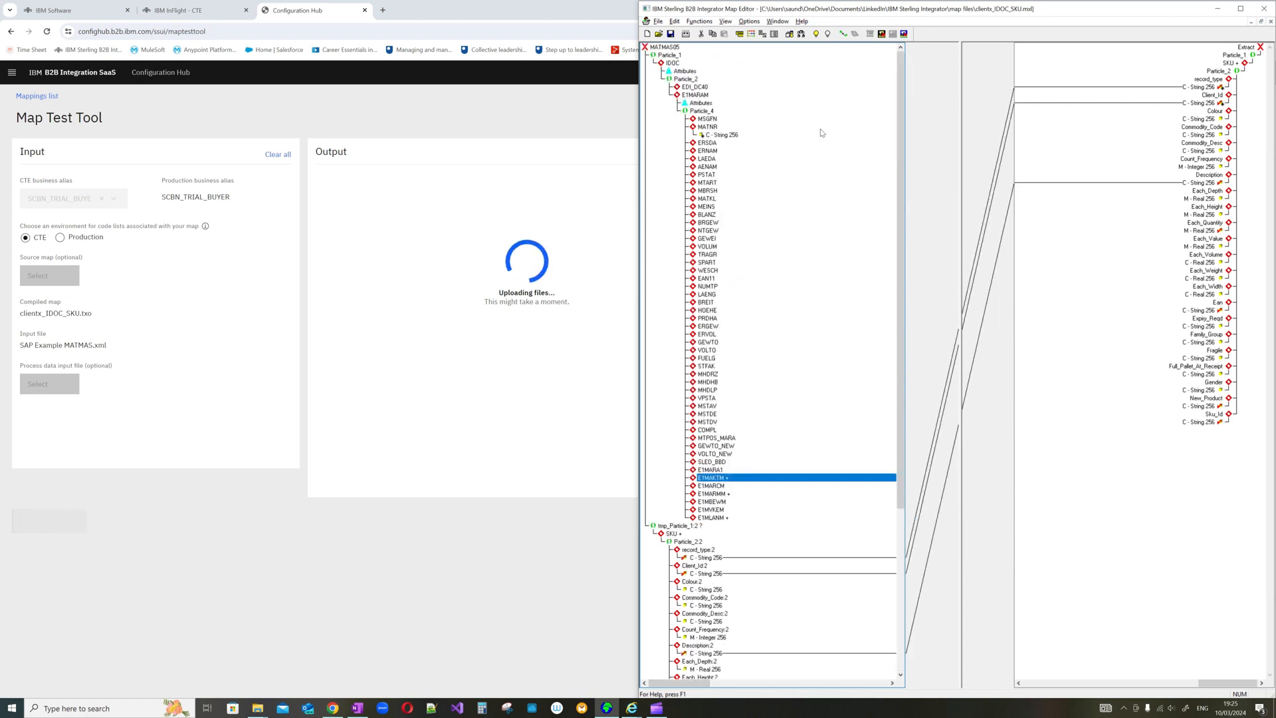
{"action": "scroll", "coordinate": [737, 436], "scroll_direction": "down", "scroll_amount": 1}
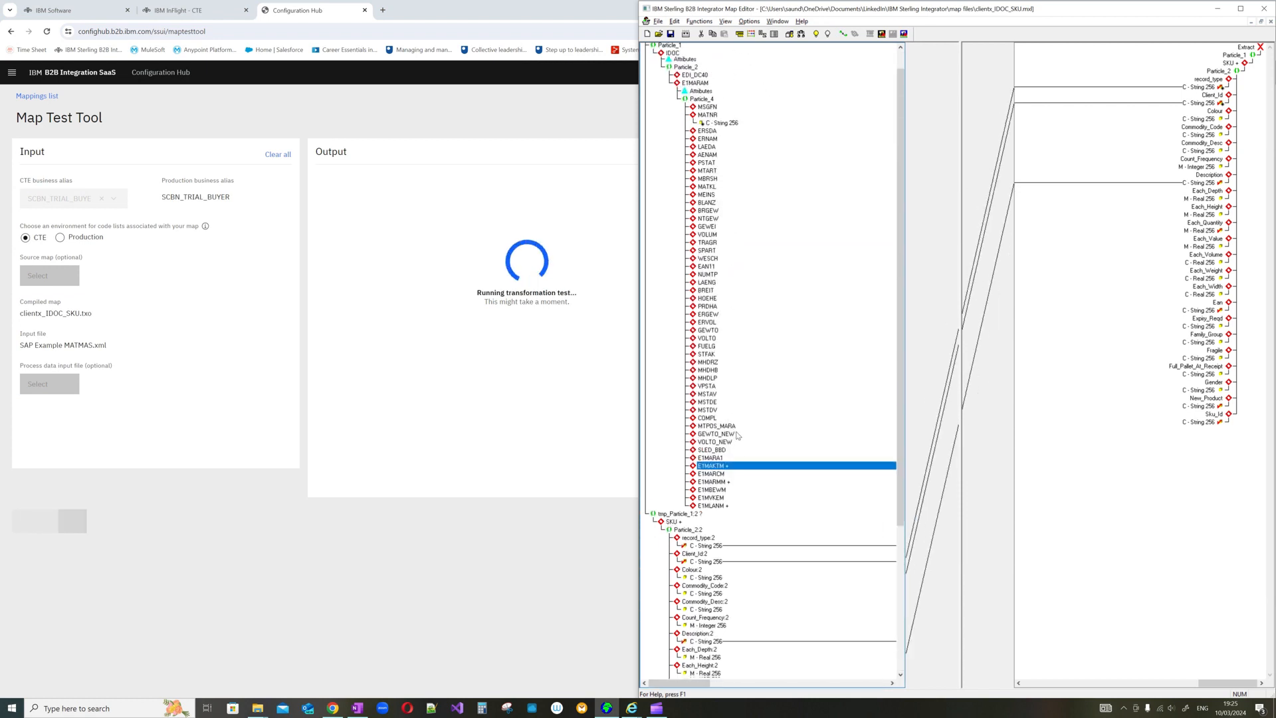
{"action": "scroll", "coordinate": [737, 435], "scroll_direction": "down", "scroll_amount": 2}
{"action": "scroll", "coordinate": [693, 506], "scroll_direction": "down", "scroll_amount": 6}
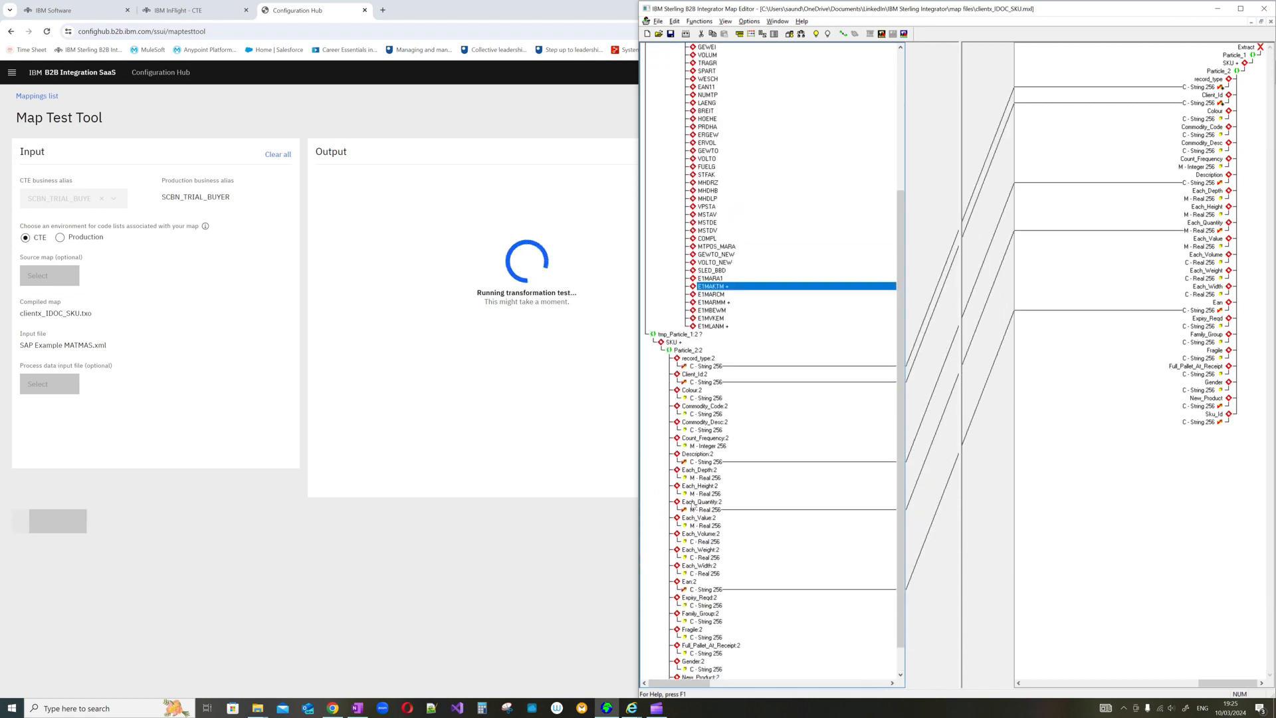
{"action": "scroll", "coordinate": [693, 508], "scroll_direction": "down", "scroll_amount": 2}
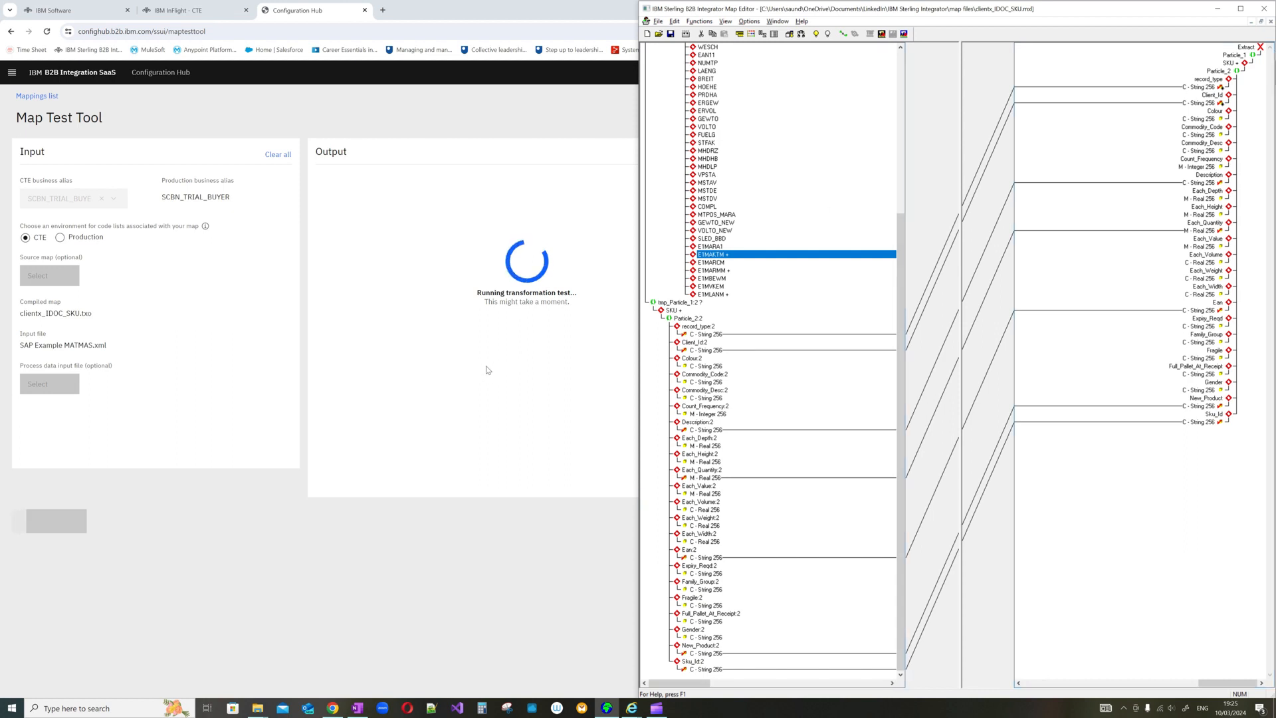
Return to the Configuration Hub and check the Sku_Id and New_Product values in the transformation output against the map.
{"action": "left_click", "coordinate": [485, 116]}
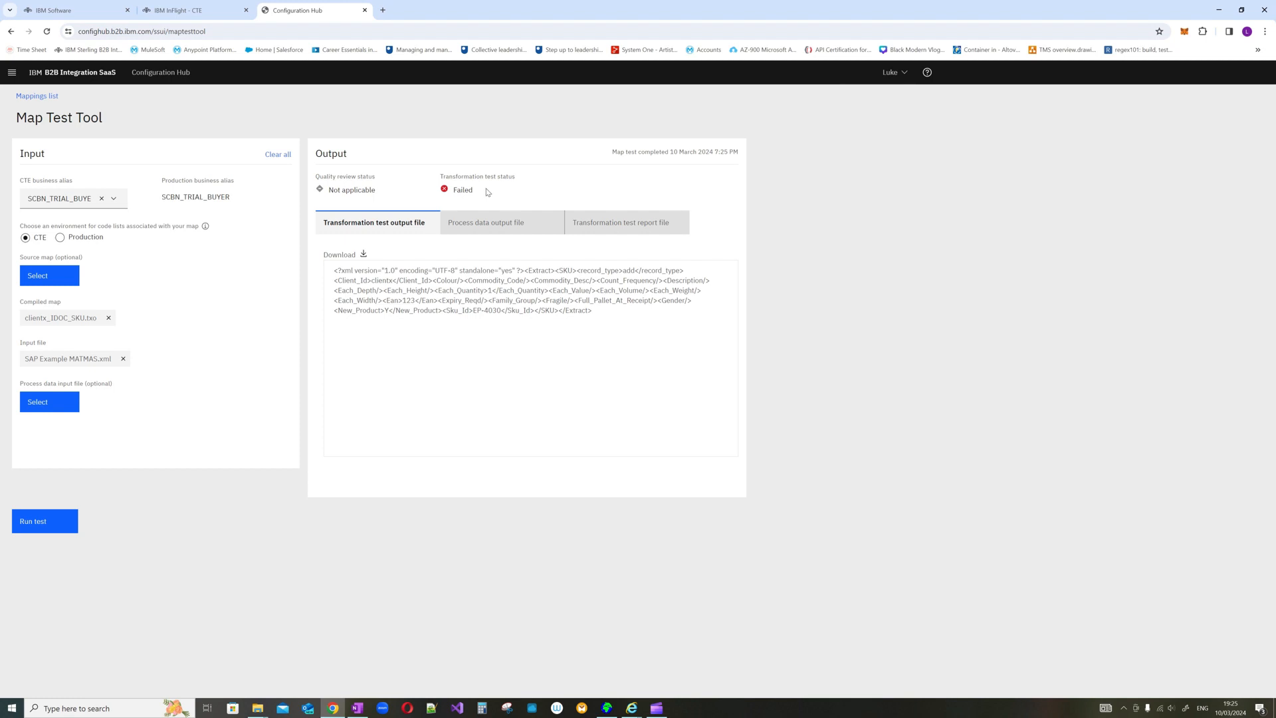
{"action": "left_click_drag", "start_coordinate": [473, 310], "coordinate": [502, 313]}
{"action": "left_click", "coordinate": [607, 708]}
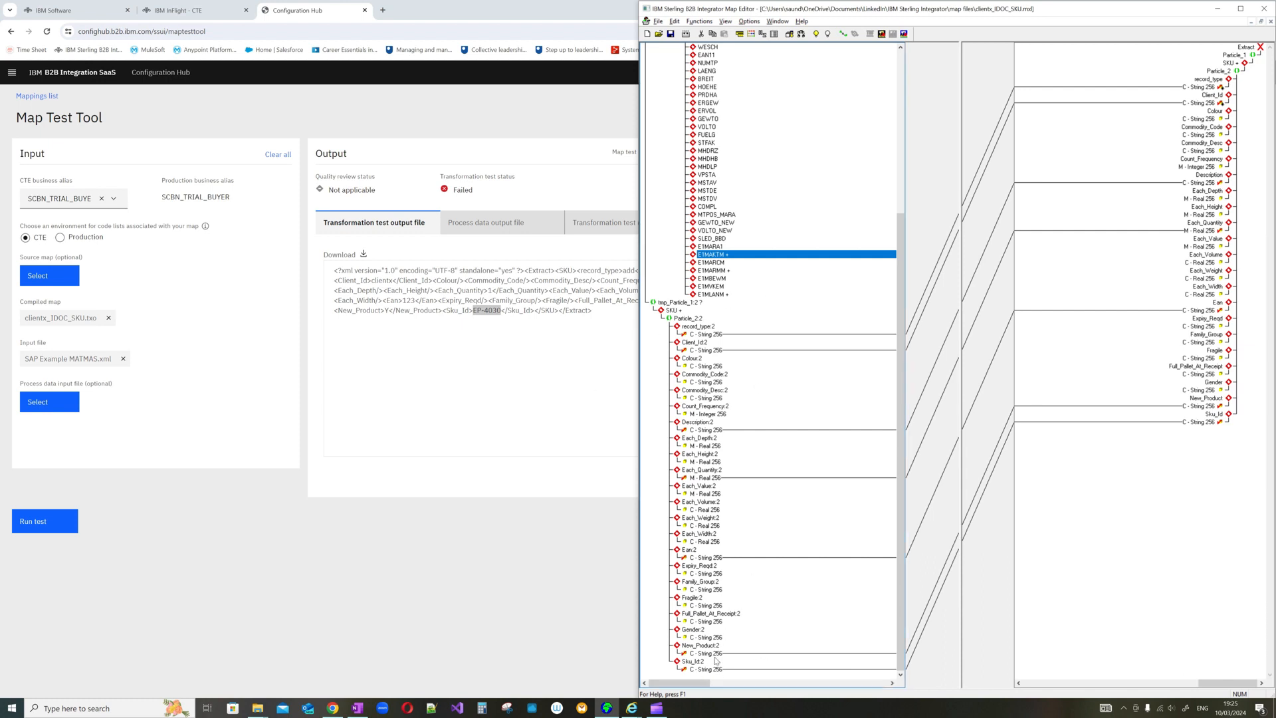
{"action": "left_click", "coordinate": [392, 310]}
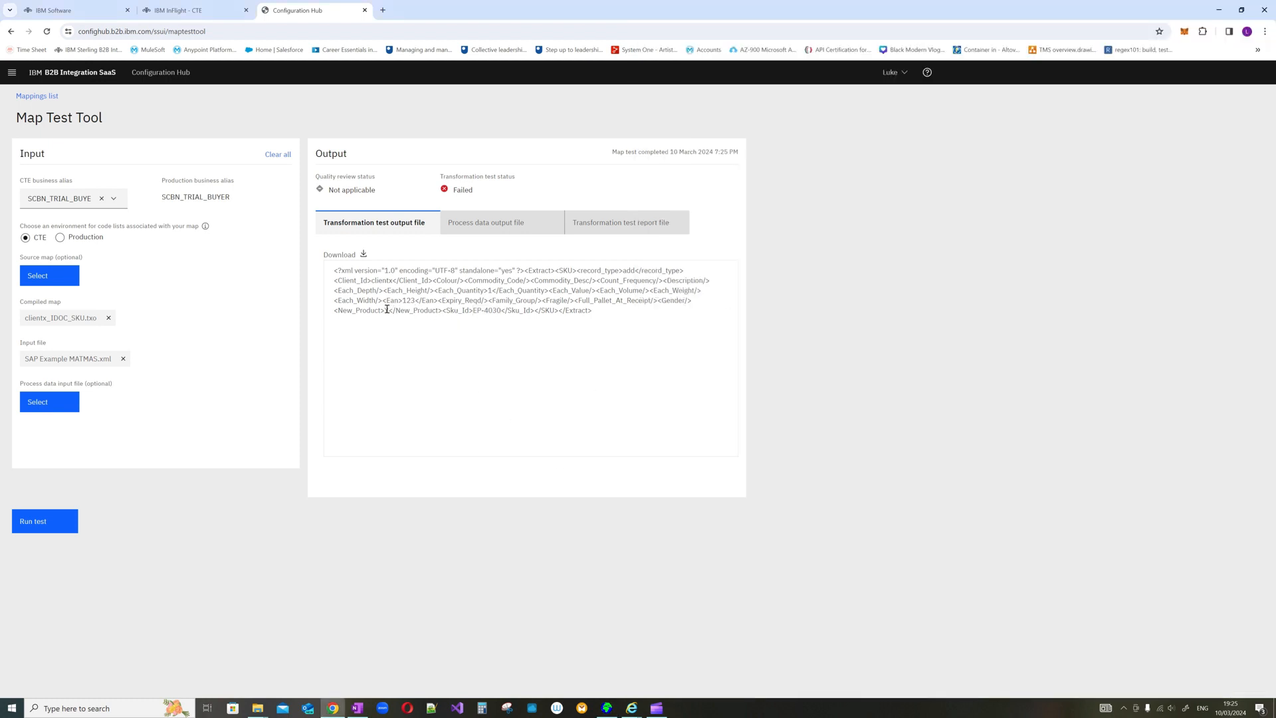
{"action": "double_click", "coordinate": [387, 309]}
{"action": "key", "text": "alt+Tab"}
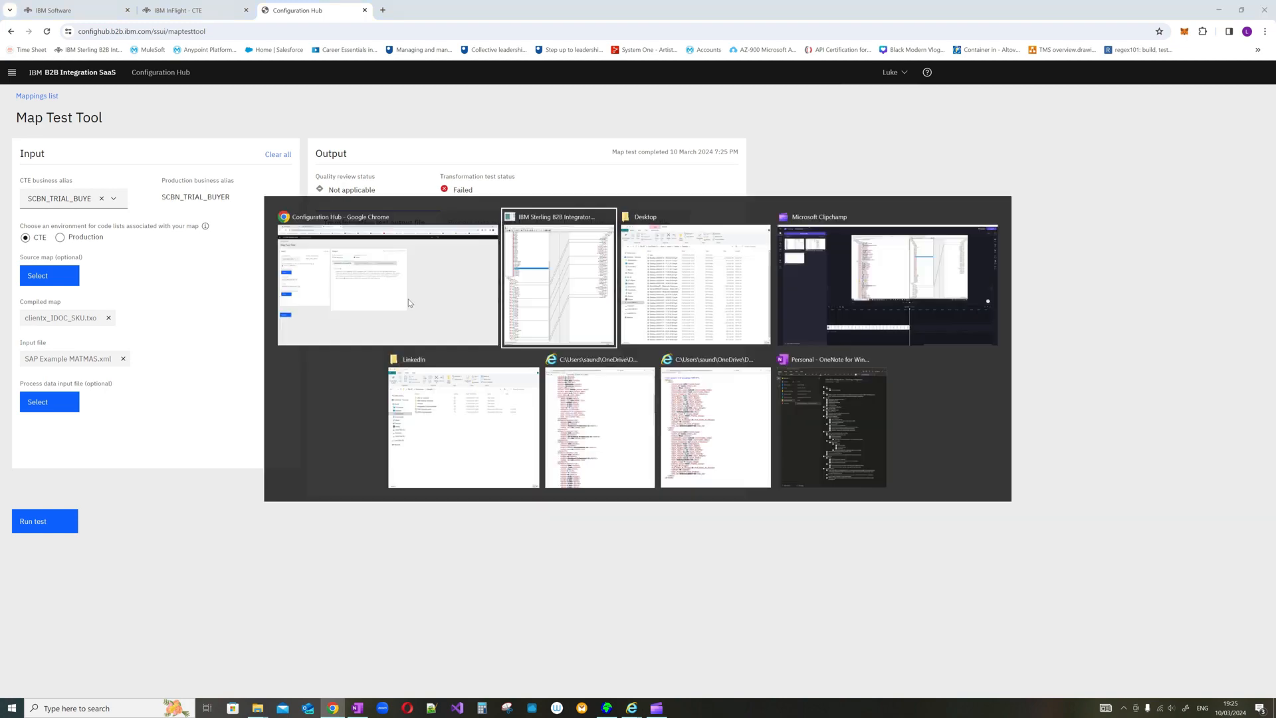
{"action": "left_click", "coordinate": [524, 361]}
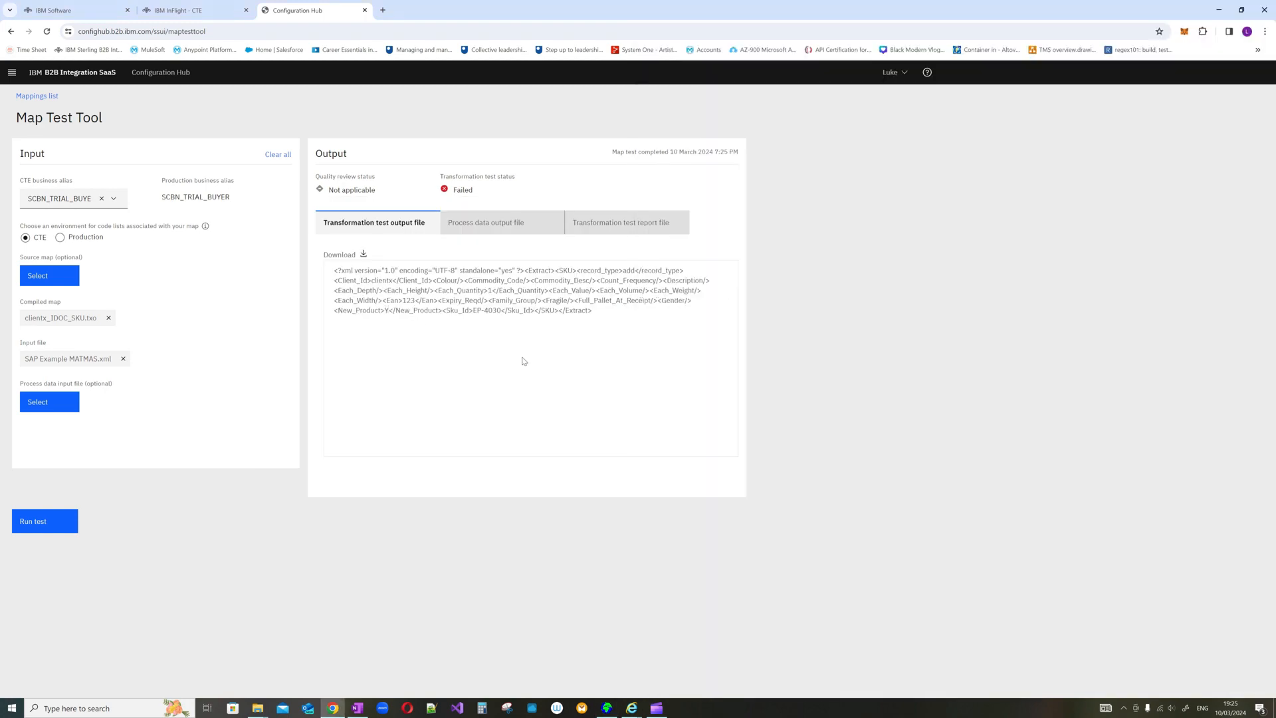
Place the Configuration Hub beside the Map Editor and check record_type, Client_Id, Each_Quantity and Description in the test output.
{"action": "key", "text": "super+Left"}
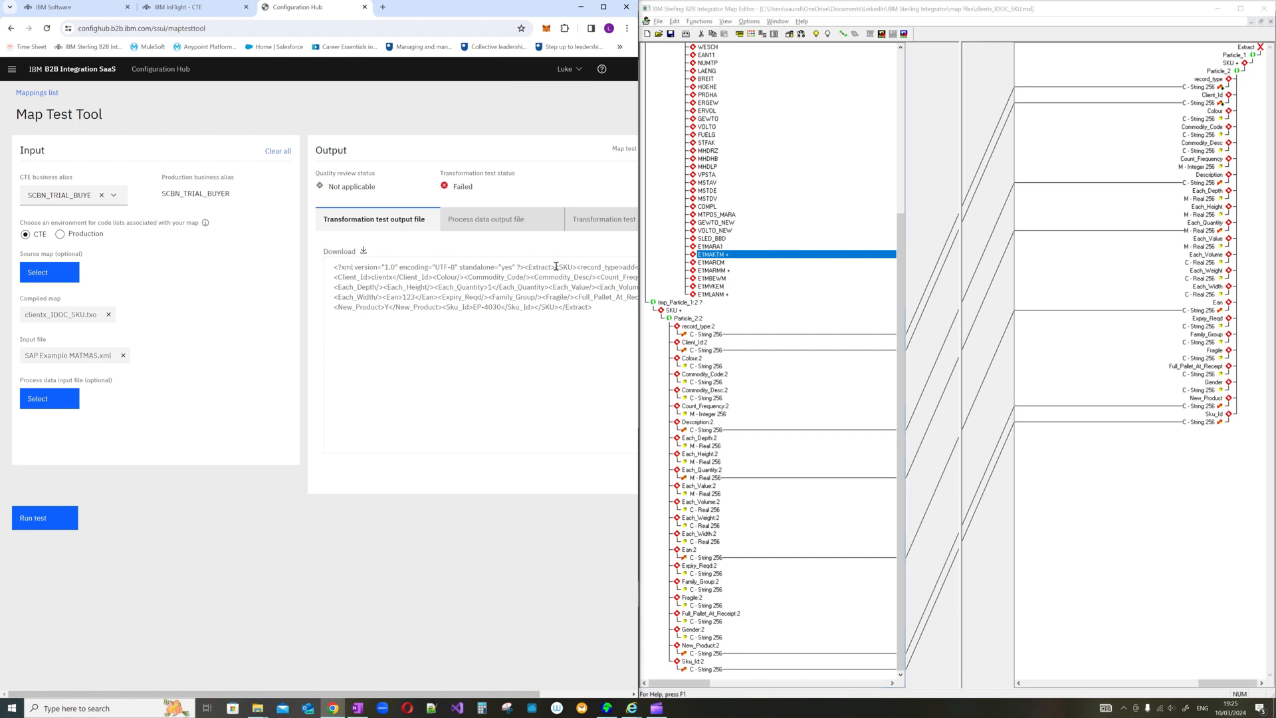
{"action": "left_click_drag", "start_coordinate": [241, 693], "coordinate": [331, 693]}
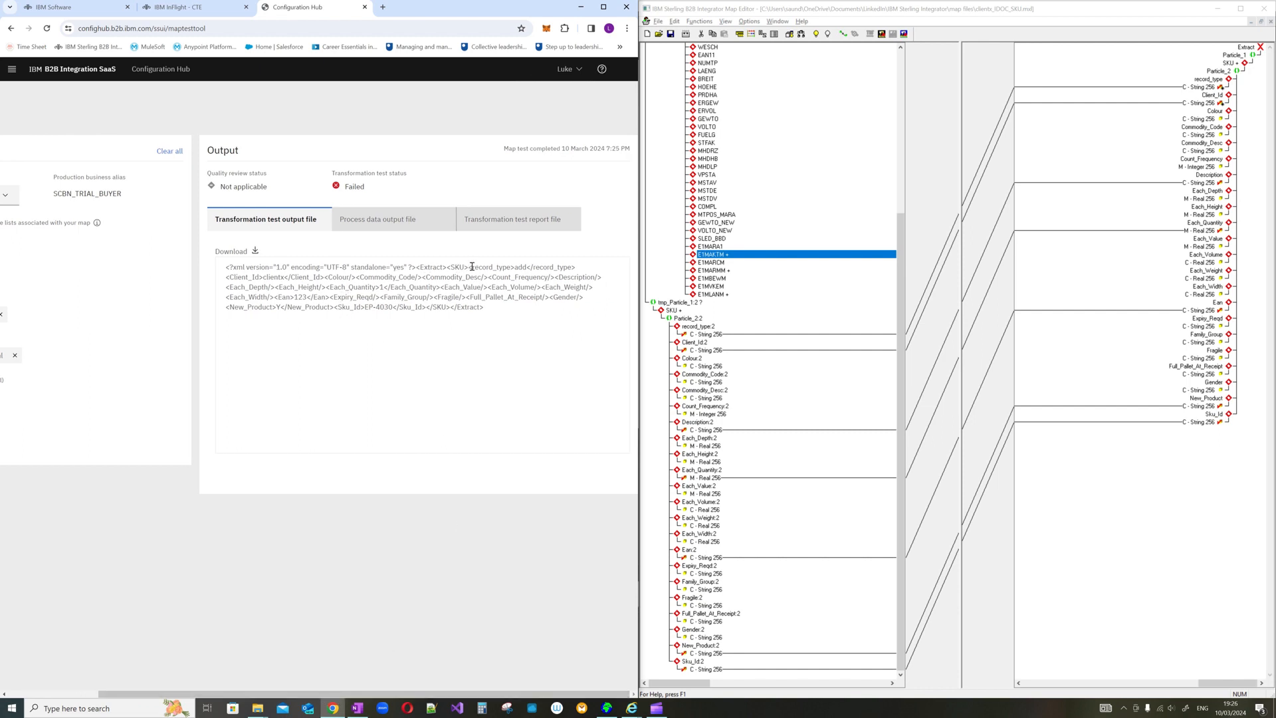
{"action": "double_click", "coordinate": [516, 267]}
{"action": "left_click_drag", "start_coordinate": [264, 277], "coordinate": [285, 277]}
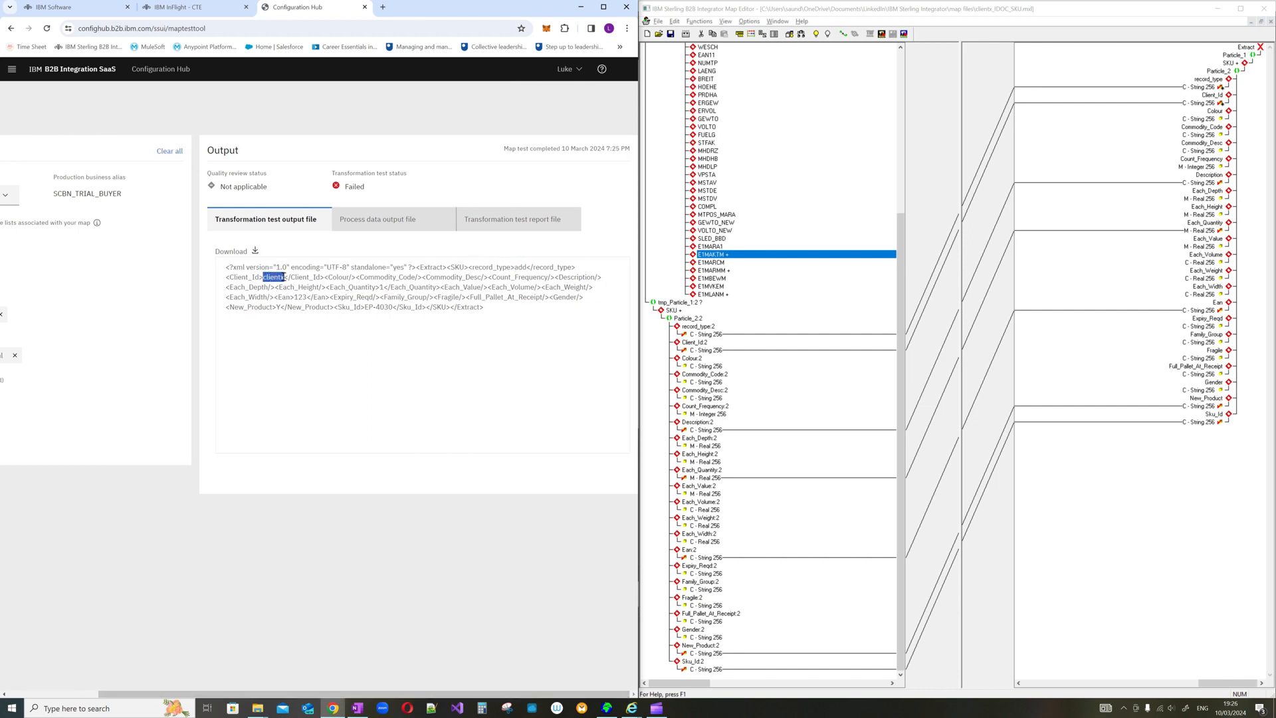
{"action": "double_click", "coordinate": [382, 288]}
{"action": "left_click_drag", "start_coordinate": [553, 276], "coordinate": [601, 275]}
Open the transformation test report and read its first error entry, including the field named in the block signature.
{"action": "left_click", "coordinate": [509, 225]}
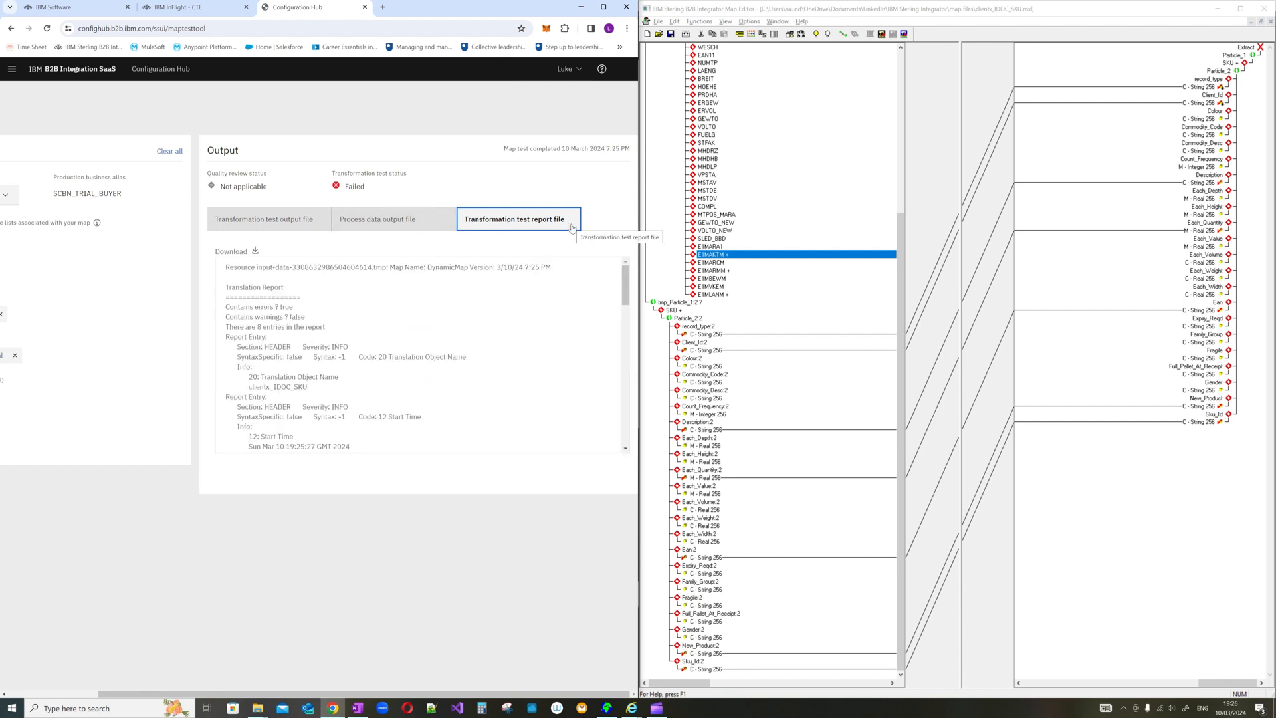
{"action": "left_click_drag", "start_coordinate": [627, 290], "coordinate": [628, 316]}
{"action": "scroll", "coordinate": [401, 429], "scroll_direction": "down", "scroll_amount": 1}
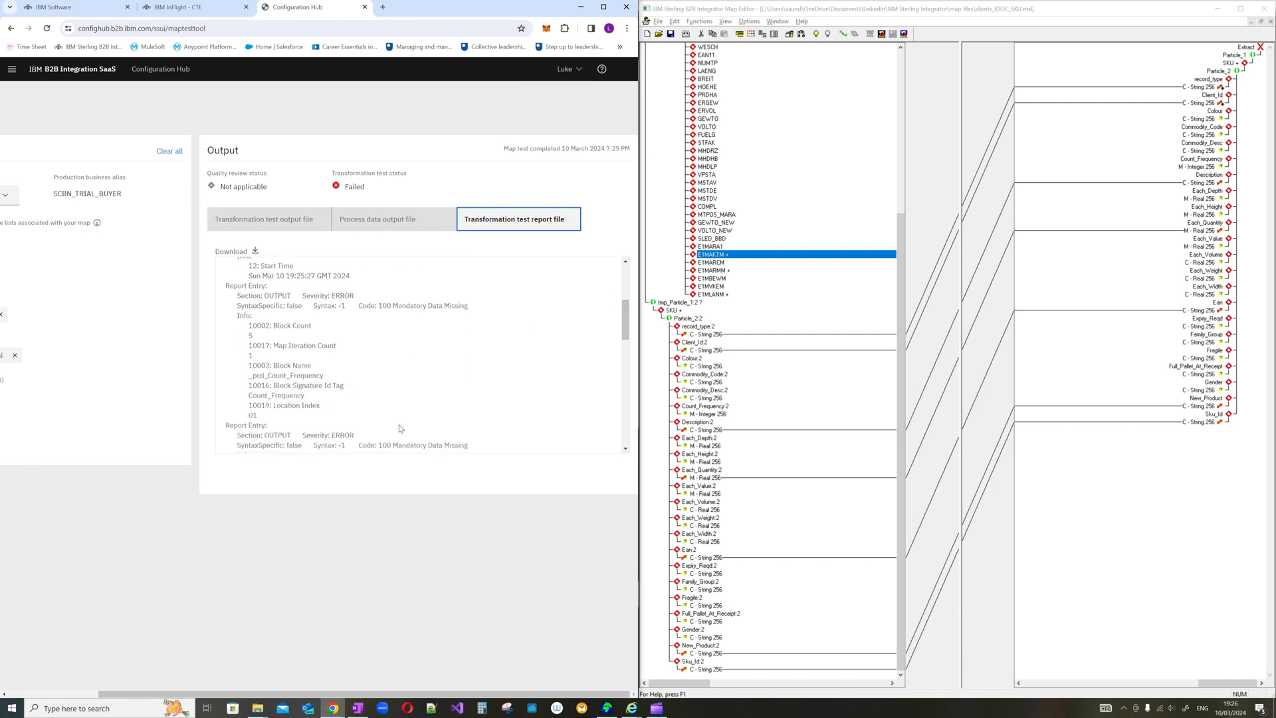
{"action": "left_click_drag", "start_coordinate": [247, 396], "coordinate": [305, 397]}
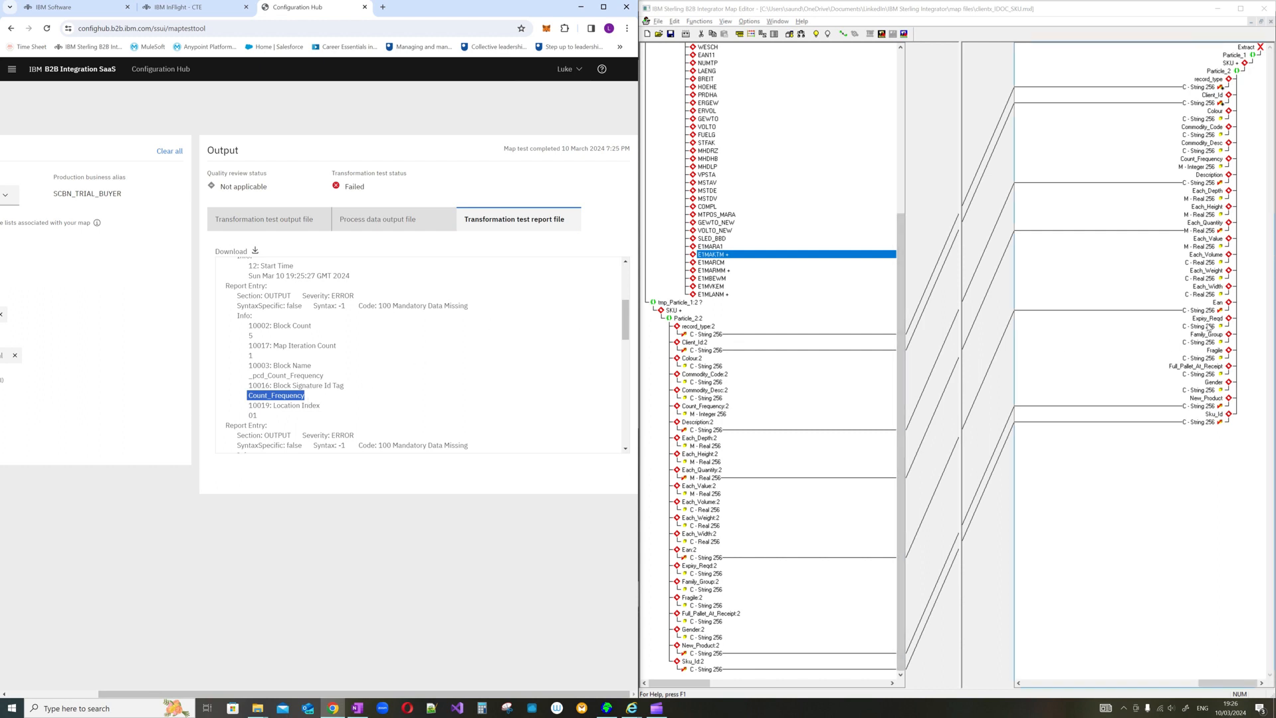
Inspect the validation properties of the integer value under the output's Count_Frequency field, leaving them as they are.
{"action": "left_click", "coordinate": [1202, 161]}
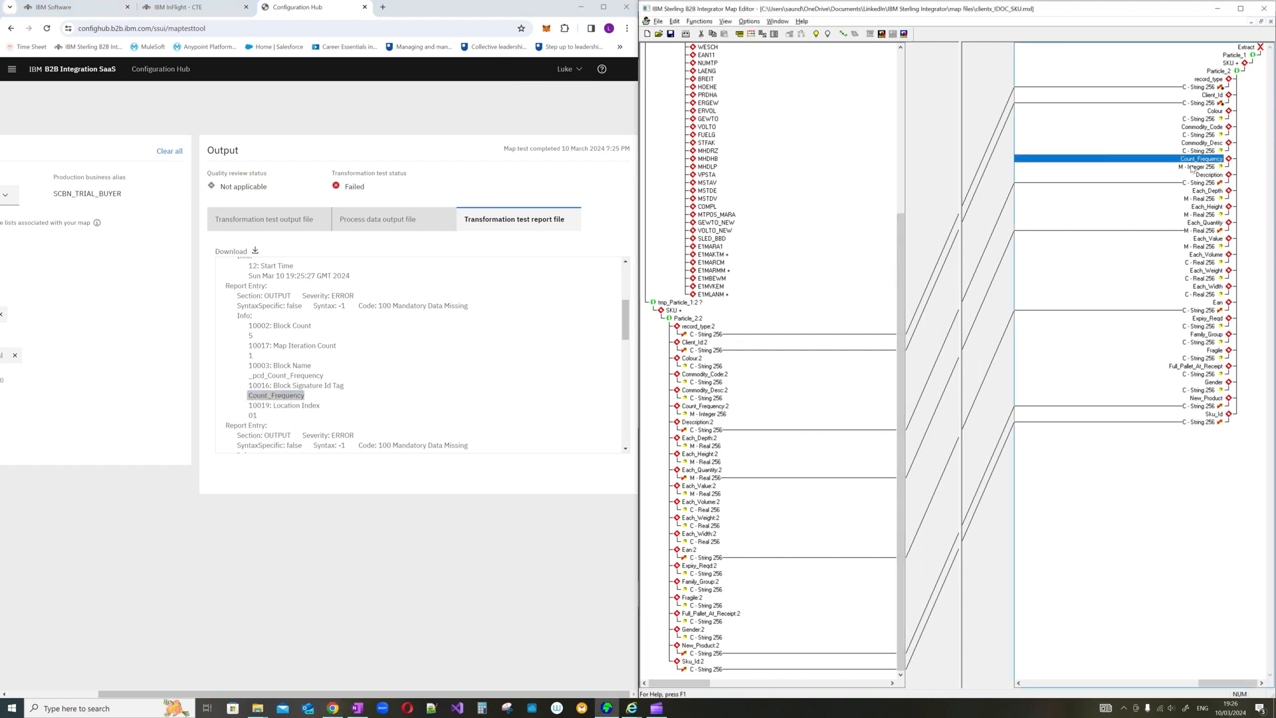
{"action": "left_click", "coordinate": [1198, 169]}
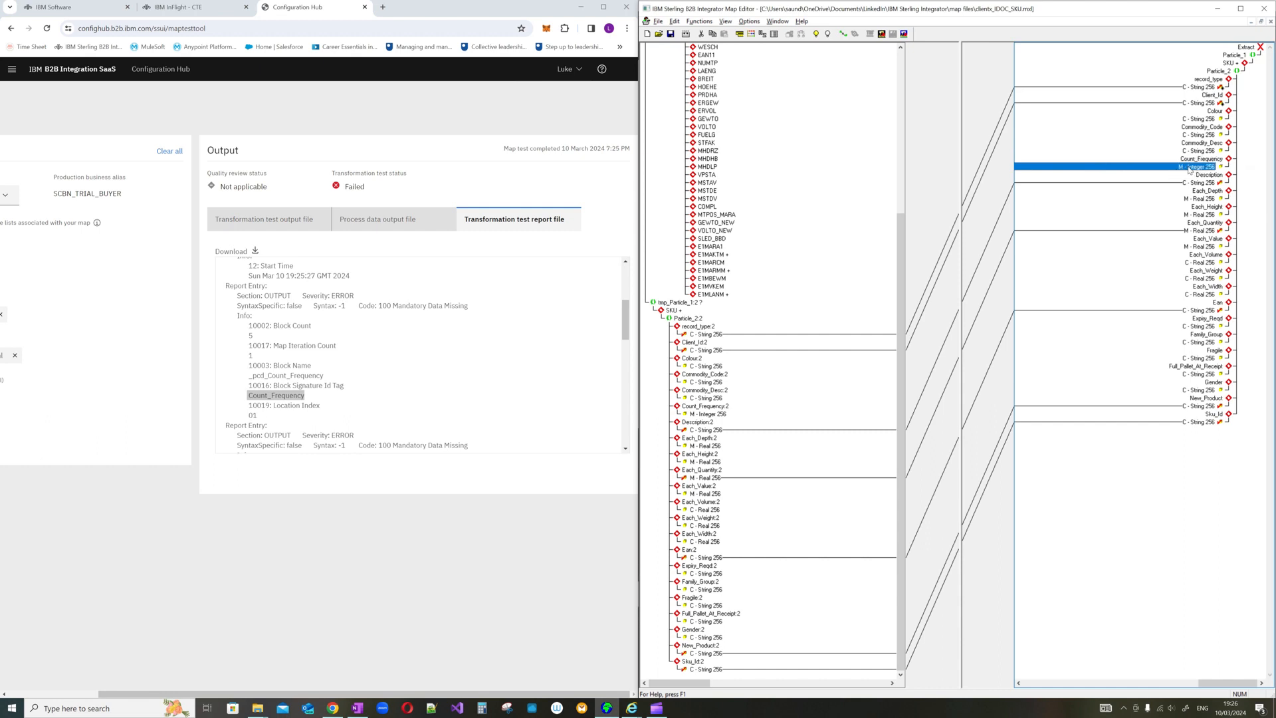
{"action": "right_click", "coordinate": [1190, 170]}
{"action": "left_click", "coordinate": [1207, 252]}
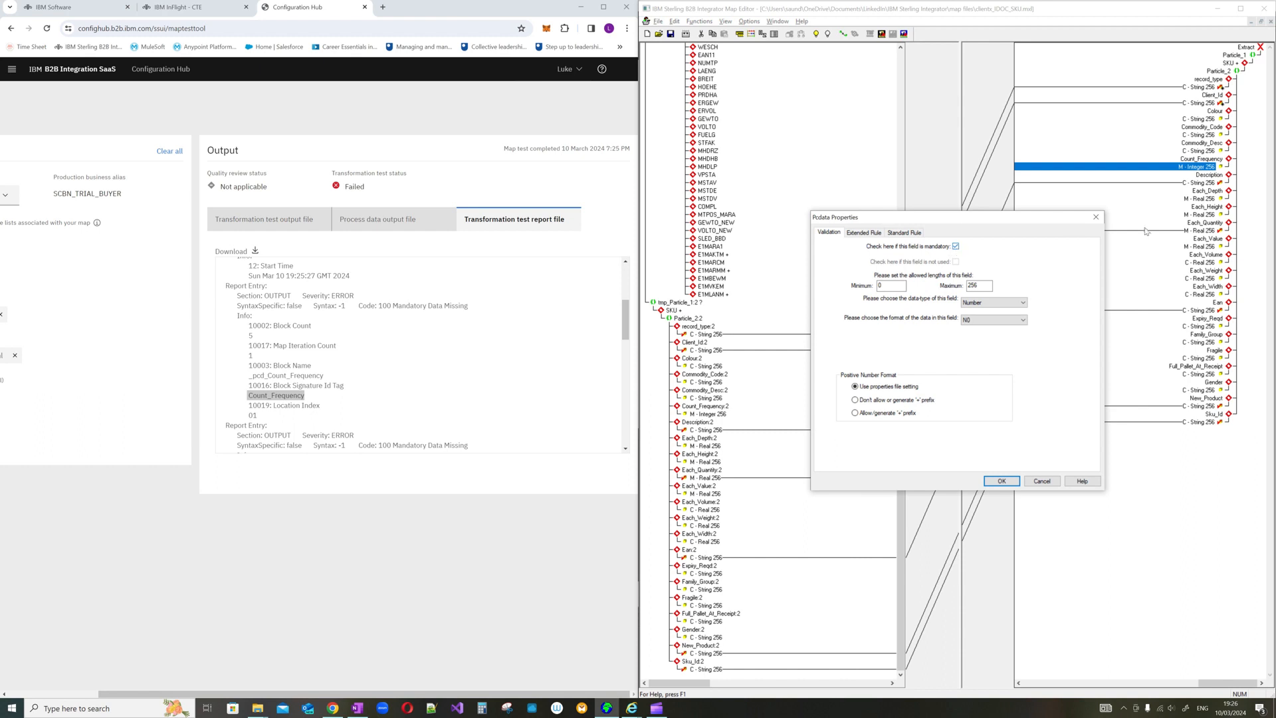
{"action": "left_click", "coordinate": [1097, 217]}
Read through the remaining error entries in the test report to identify which output fields they concern.
{"action": "left_click", "coordinate": [491, 342]}
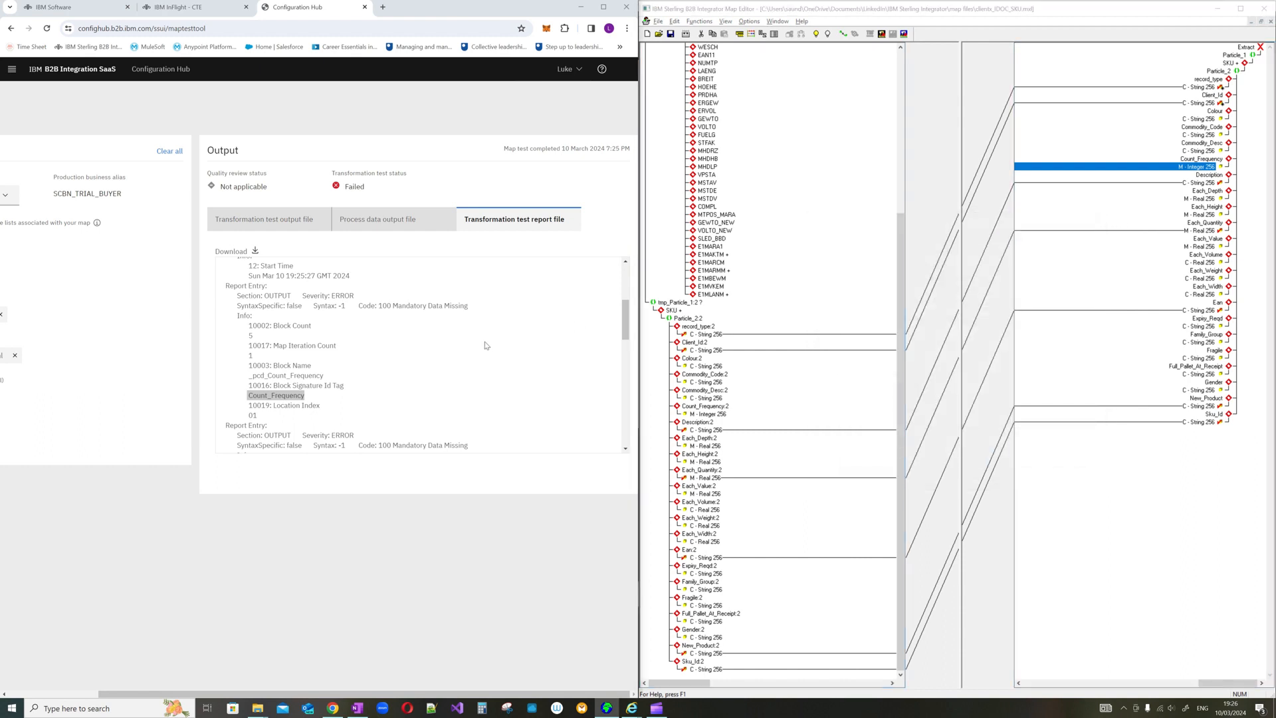
{"action": "scroll", "coordinate": [495, 343], "scroll_direction": "down", "scroll_amount": 3}
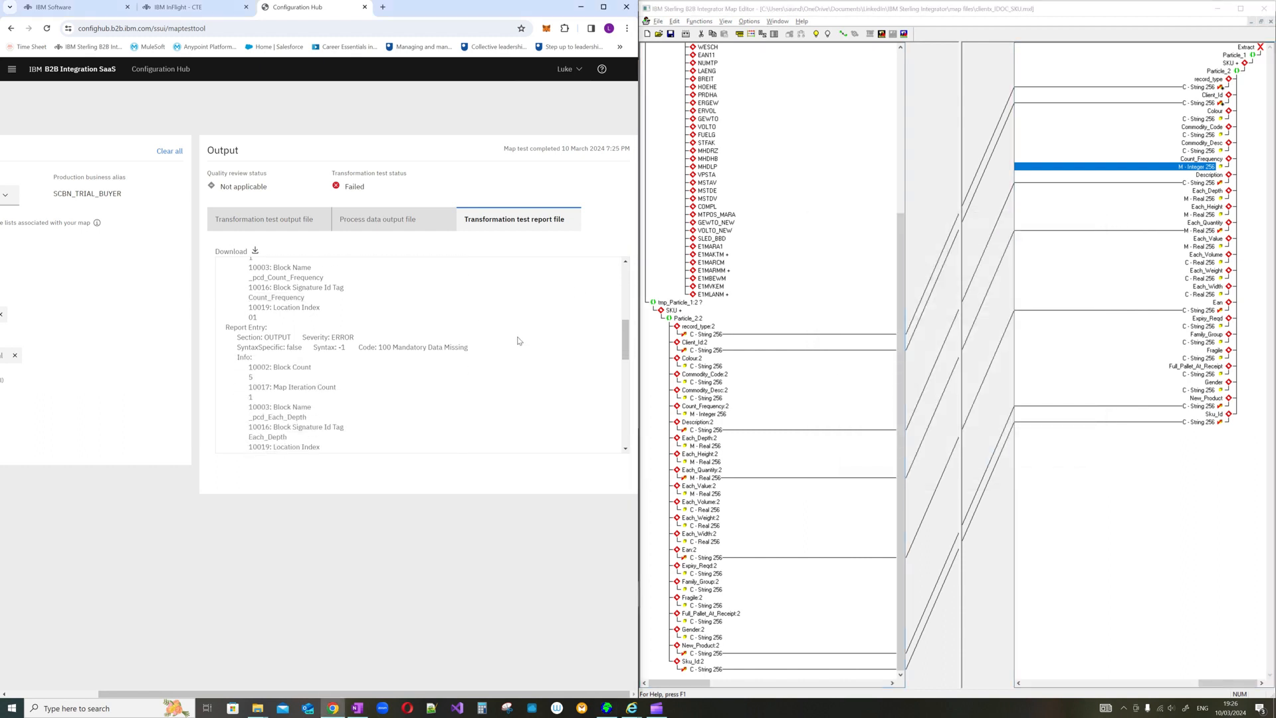
{"action": "scroll", "coordinate": [512, 343], "scroll_direction": "down", "scroll_amount": 3}
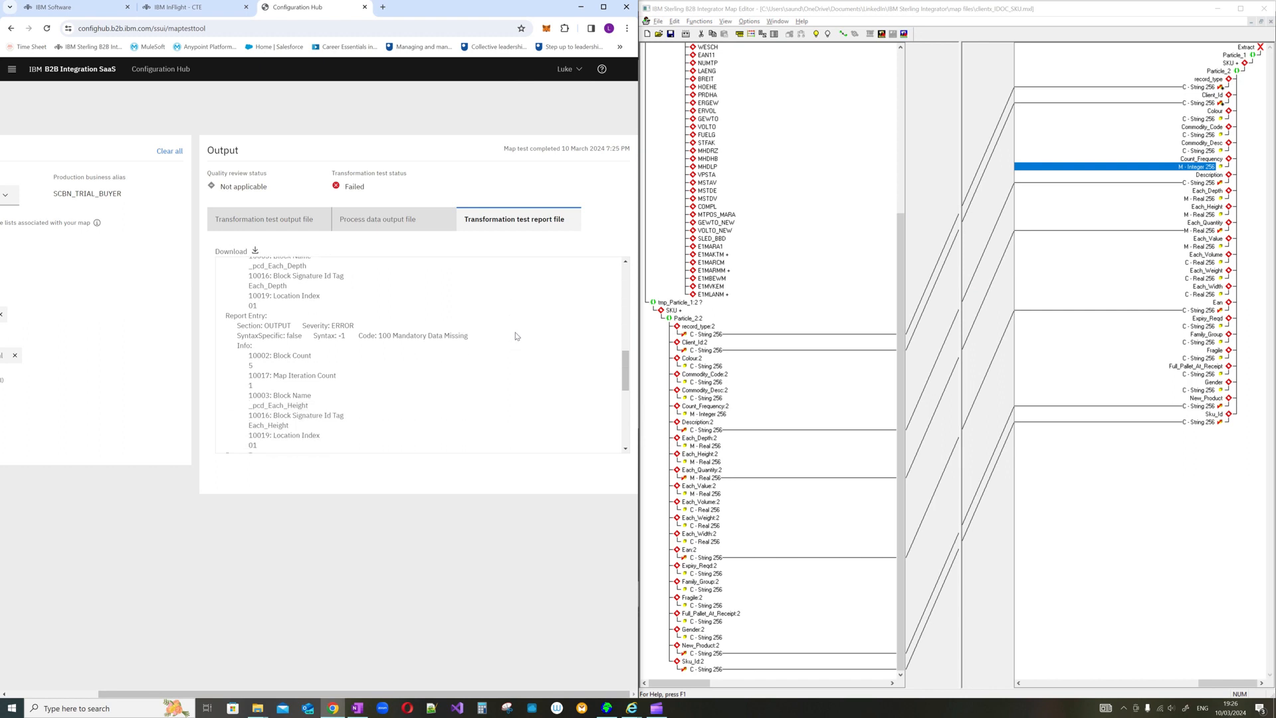
{"action": "scroll", "coordinate": [489, 357], "scroll_direction": "down", "scroll_amount": 2}
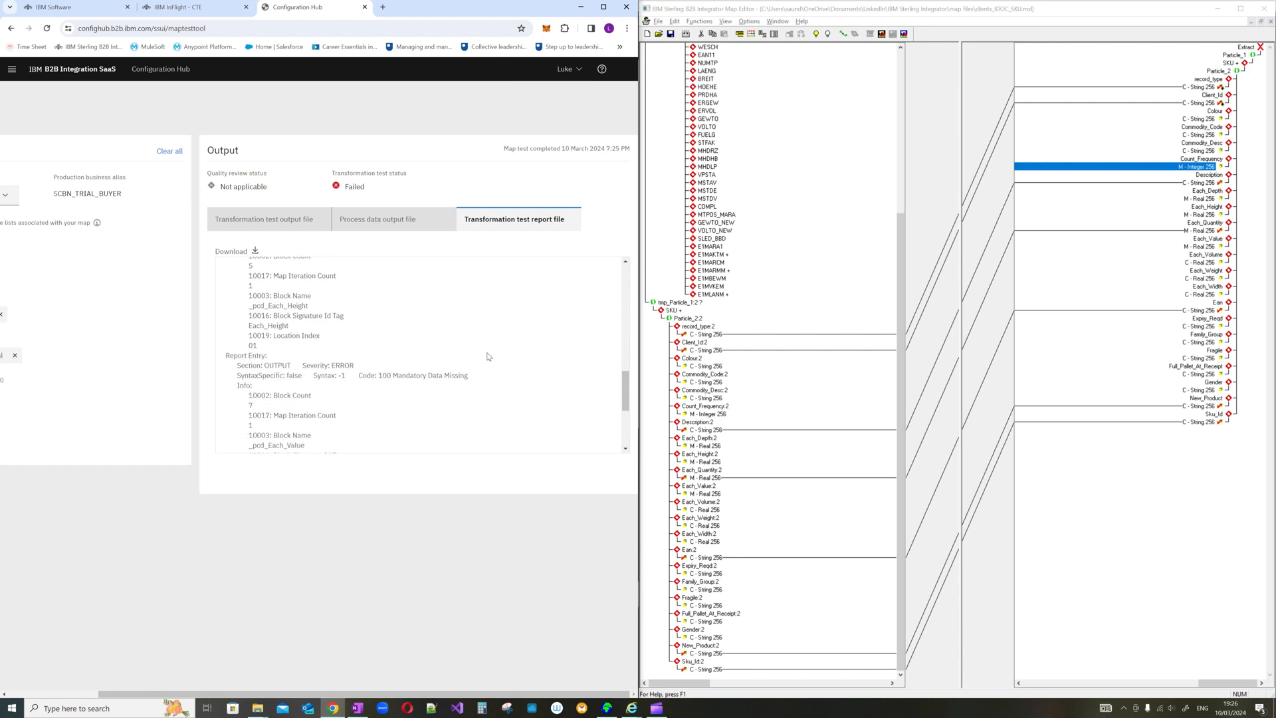
{"action": "scroll", "coordinate": [489, 357], "scroll_direction": "up", "scroll_amount": 2}
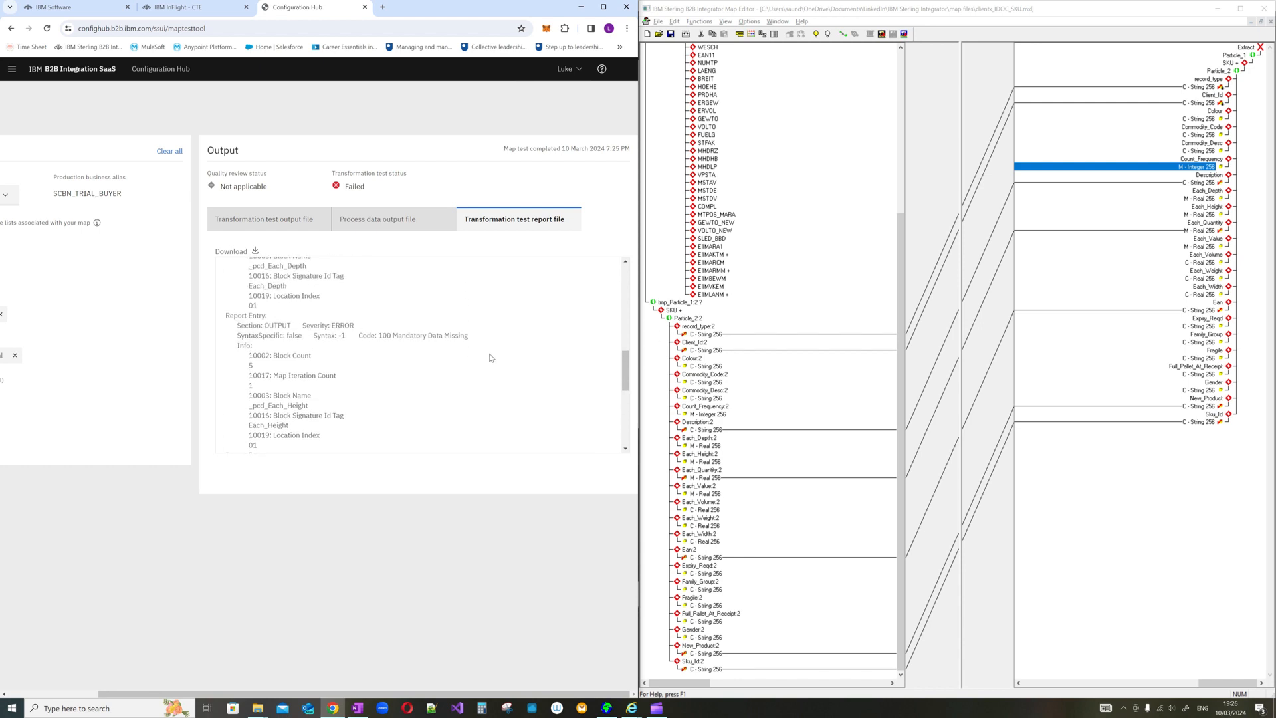
{"action": "scroll", "coordinate": [489, 358], "scroll_direction": "up", "scroll_amount": 3}
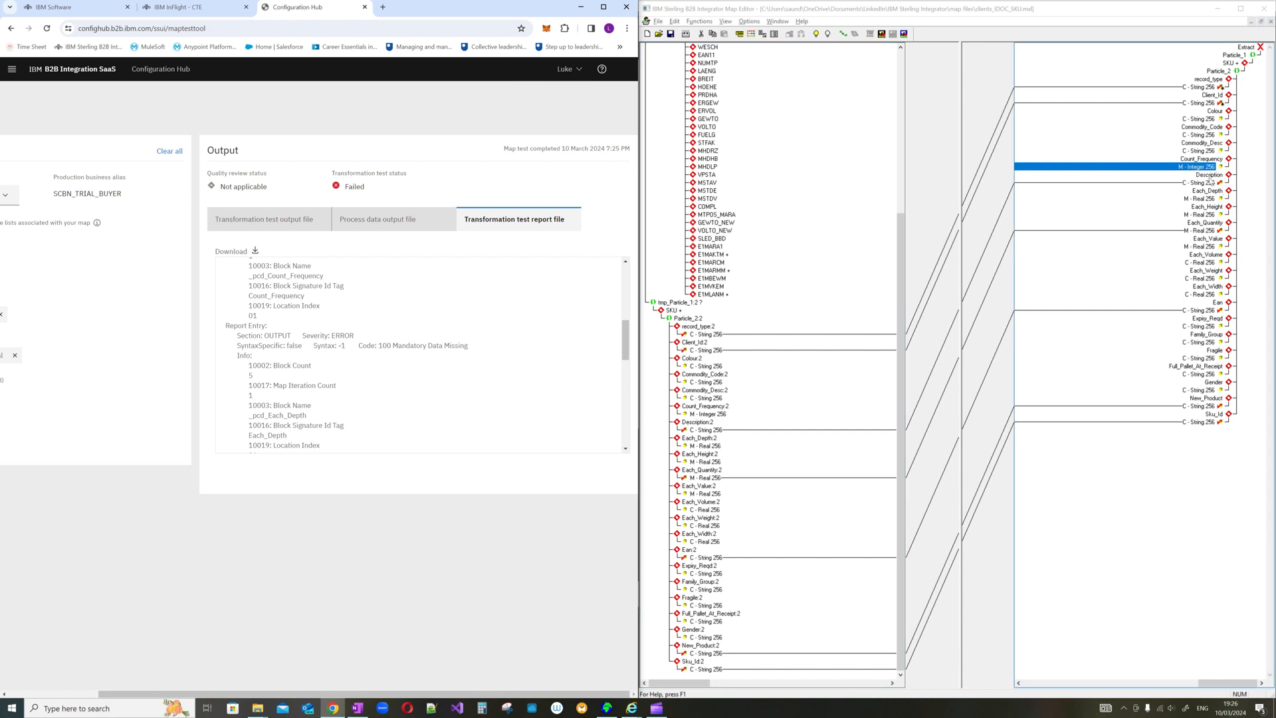
{"action": "left_click", "coordinate": [1205, 167]}
{"action": "right_click", "coordinate": [1190, 166]}
{"action": "left_click", "coordinate": [1181, 170]}
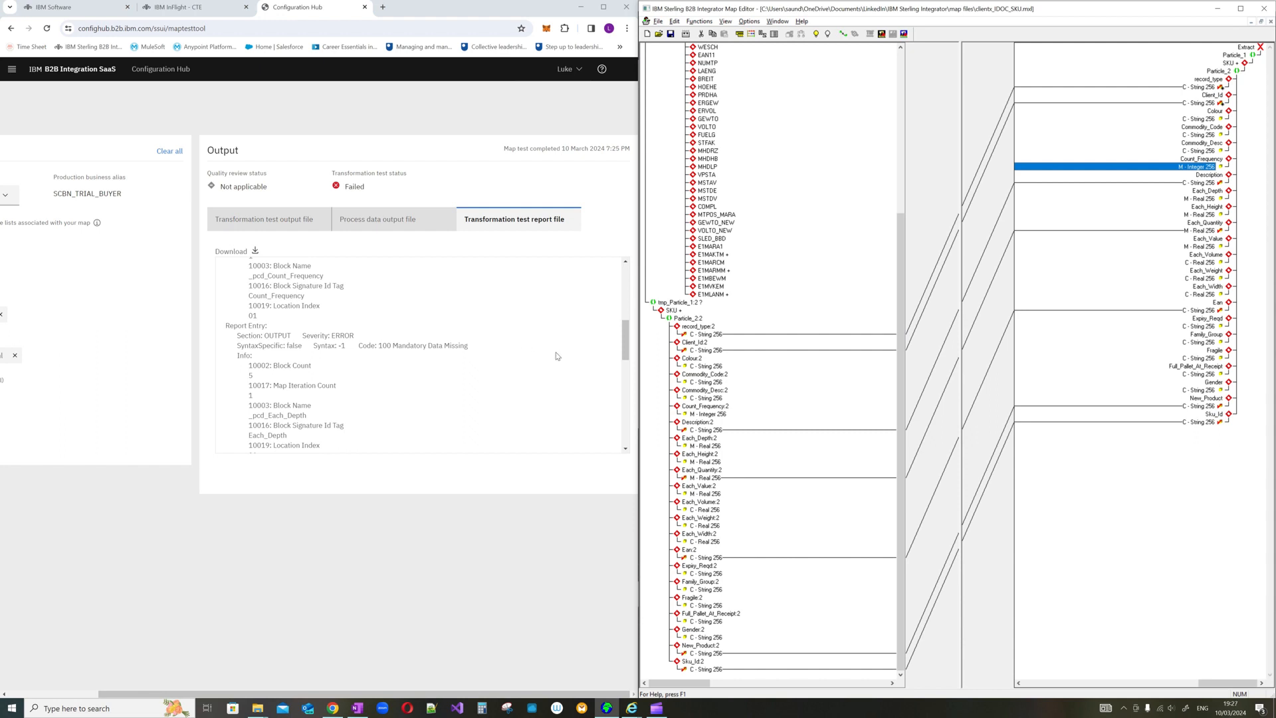
{"action": "scroll", "coordinate": [557, 353], "scroll_direction": "up", "scroll_amount": 5}
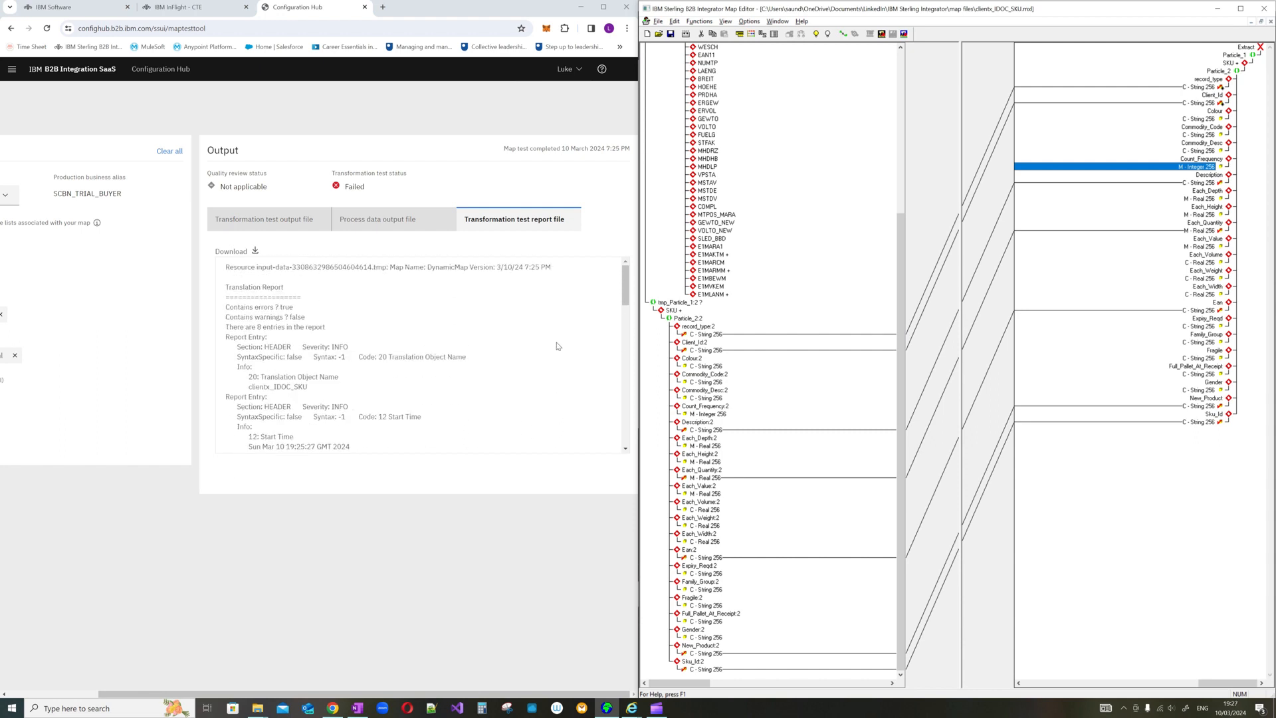
{"action": "left_click", "coordinate": [583, 335]}
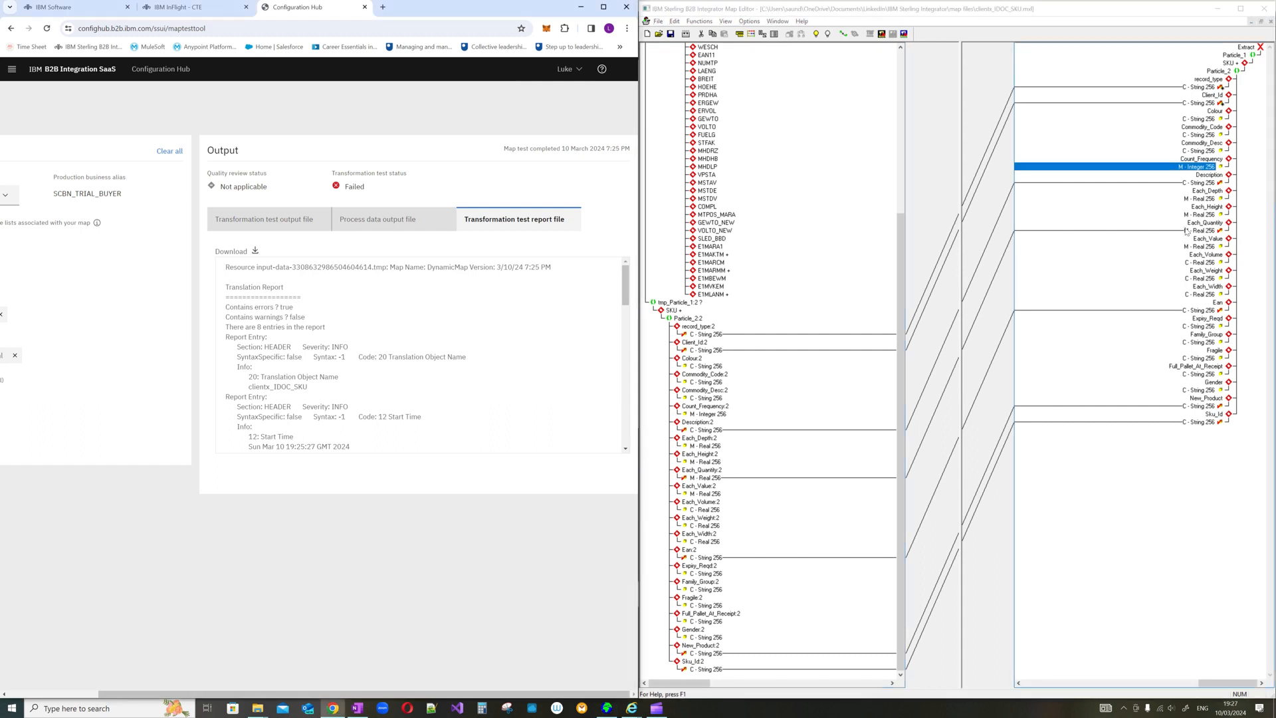
Make the integer value under the output's Count_Frequency field non-mandatory.
{"action": "right_click", "coordinate": [1190, 168]}
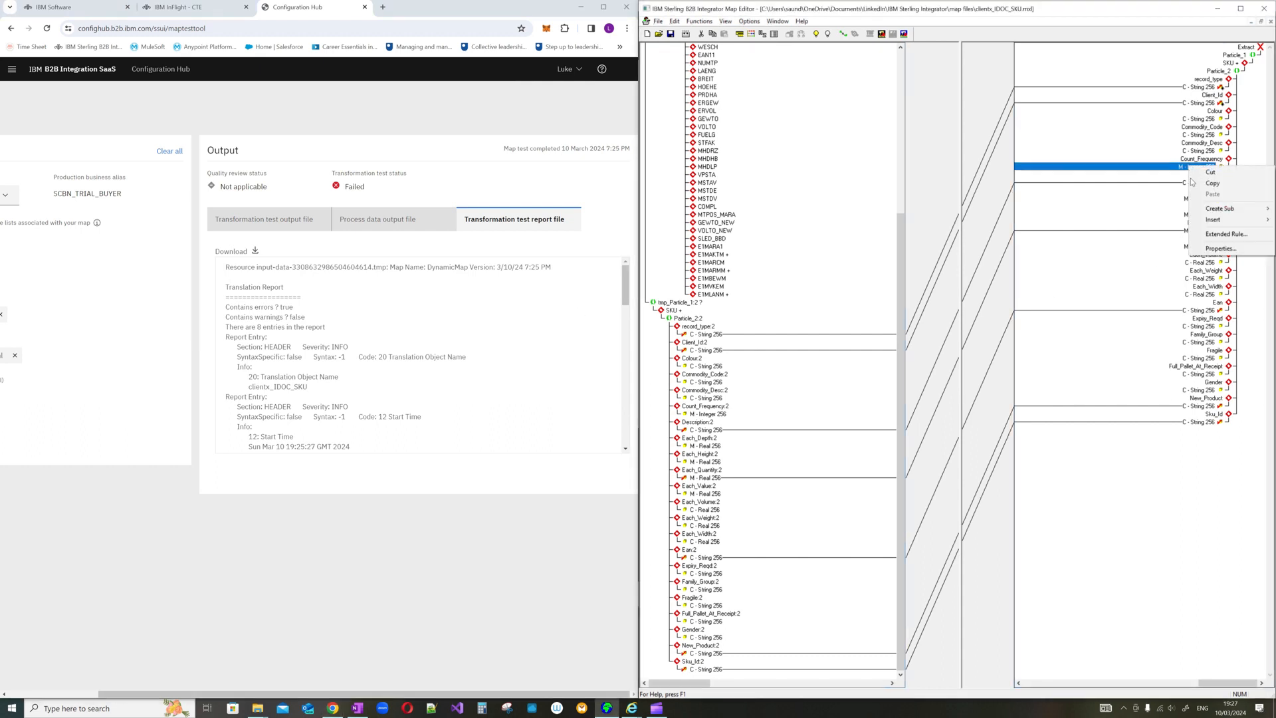
{"action": "left_click", "coordinate": [1210, 248]}
{"action": "left_click", "coordinate": [956, 246]}
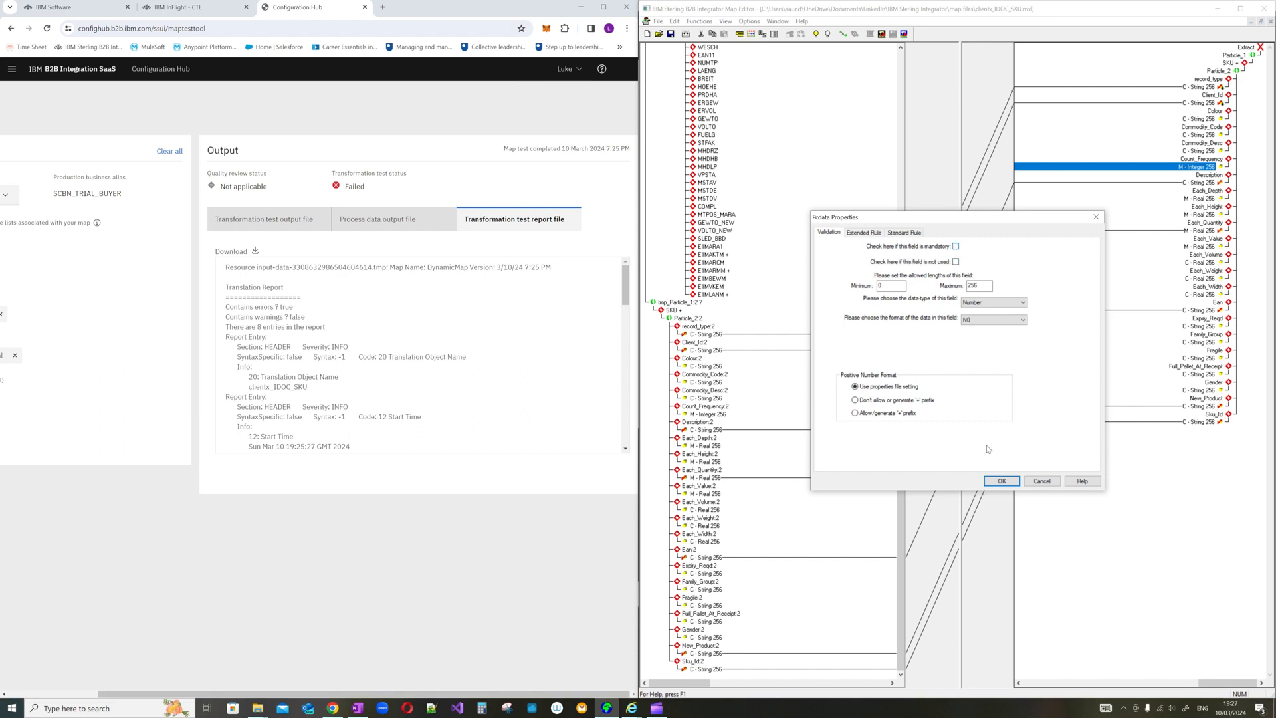
{"action": "left_click", "coordinate": [1001, 480]}
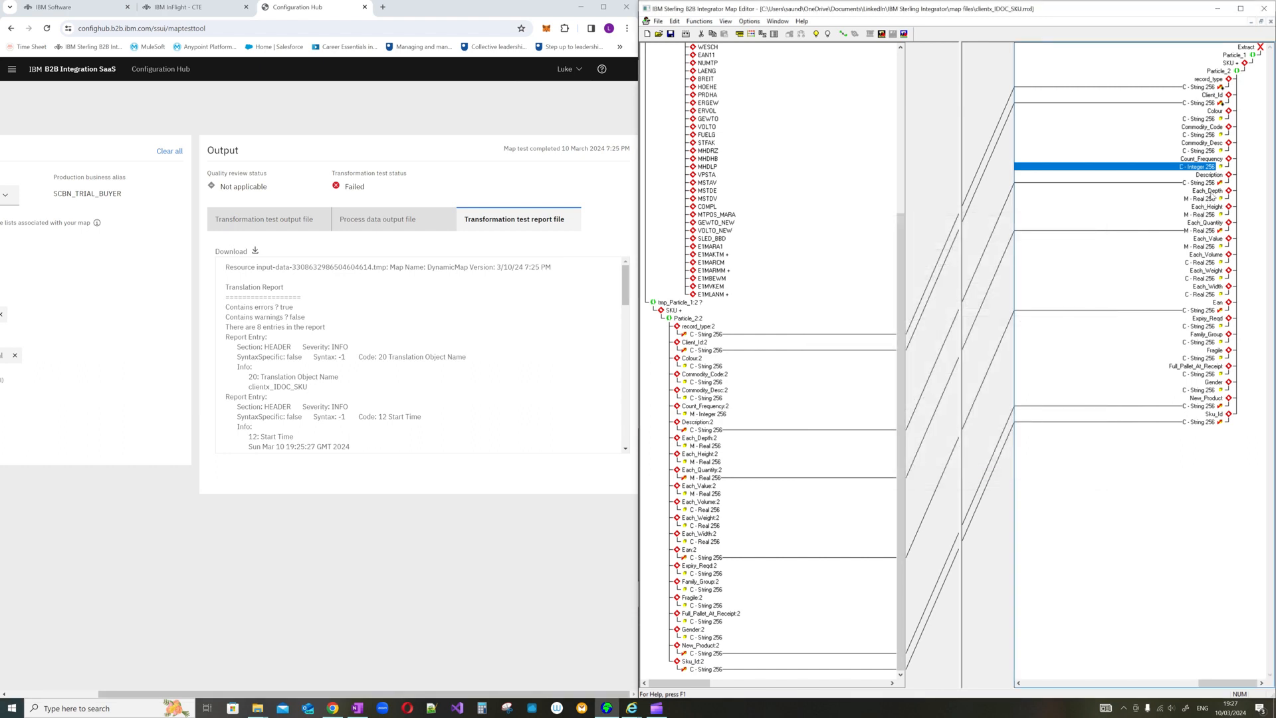
Make the real-number value under the output's Each_Depth field non-mandatory.
{"action": "right_click", "coordinate": [1213, 197]}
{"action": "left_click", "coordinate": [1209, 280]}
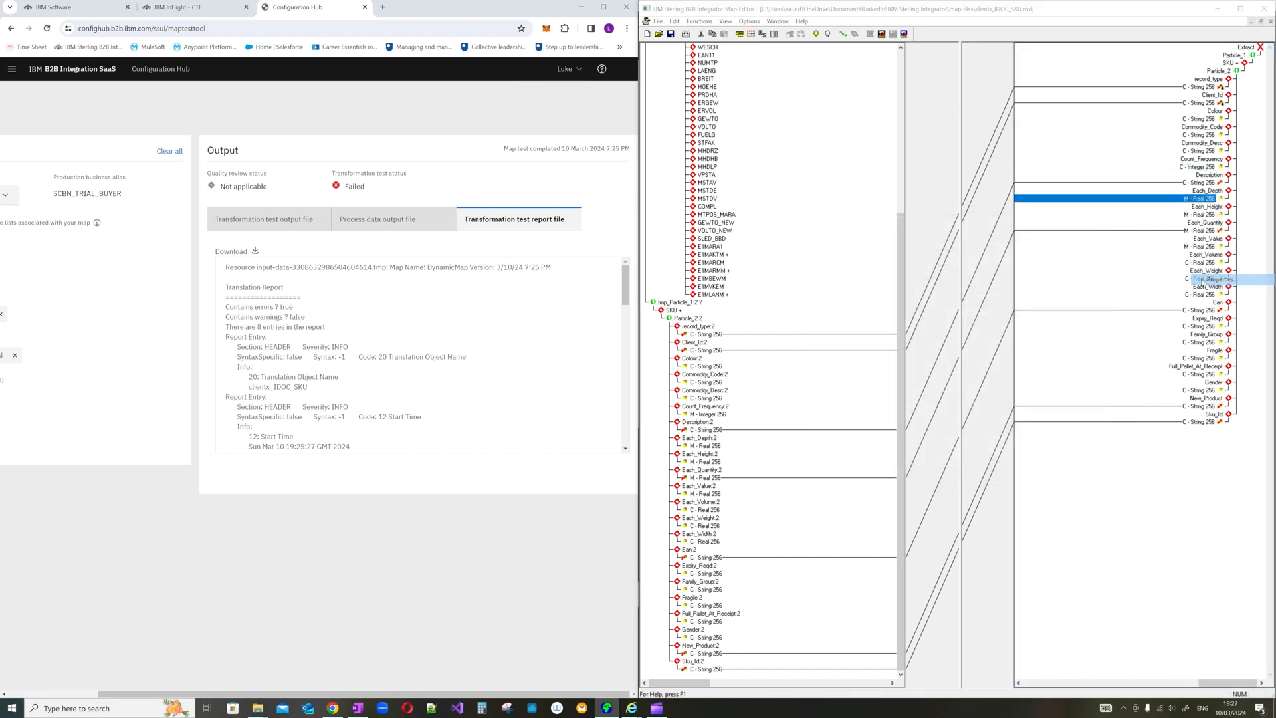
{"action": "left_click", "coordinate": [956, 246]}
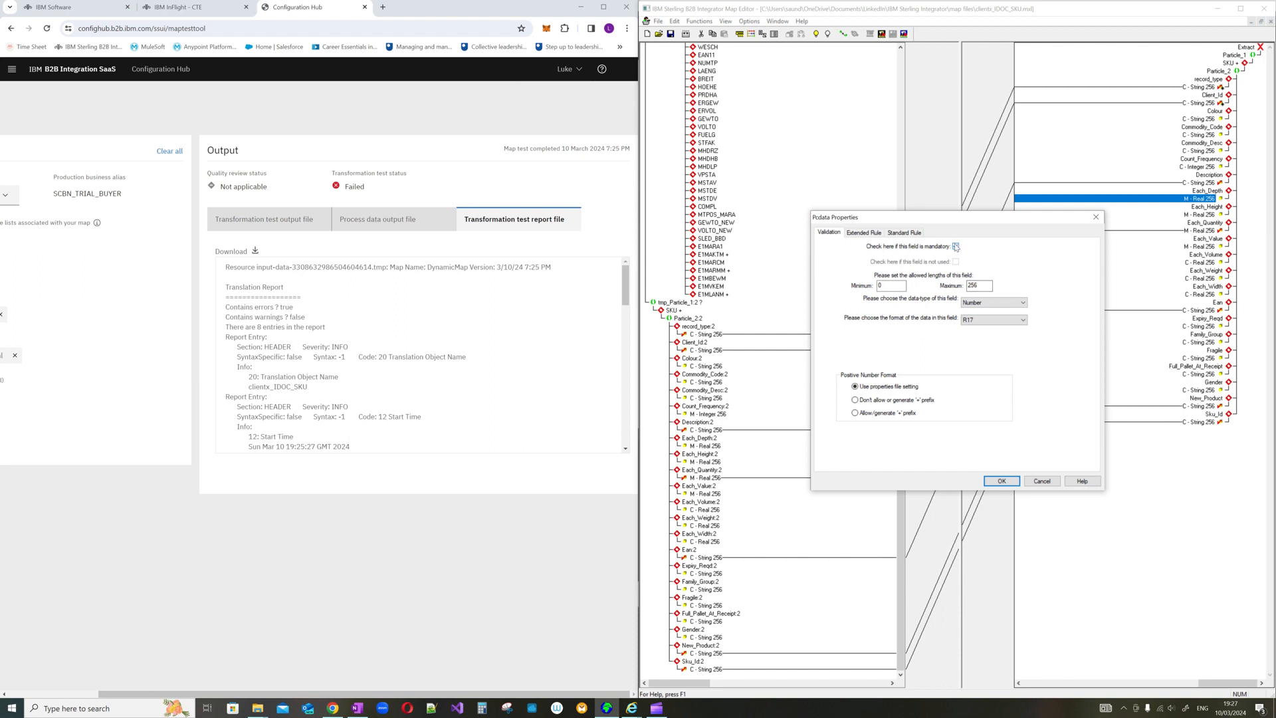
{"action": "left_click", "coordinate": [1001, 481]}
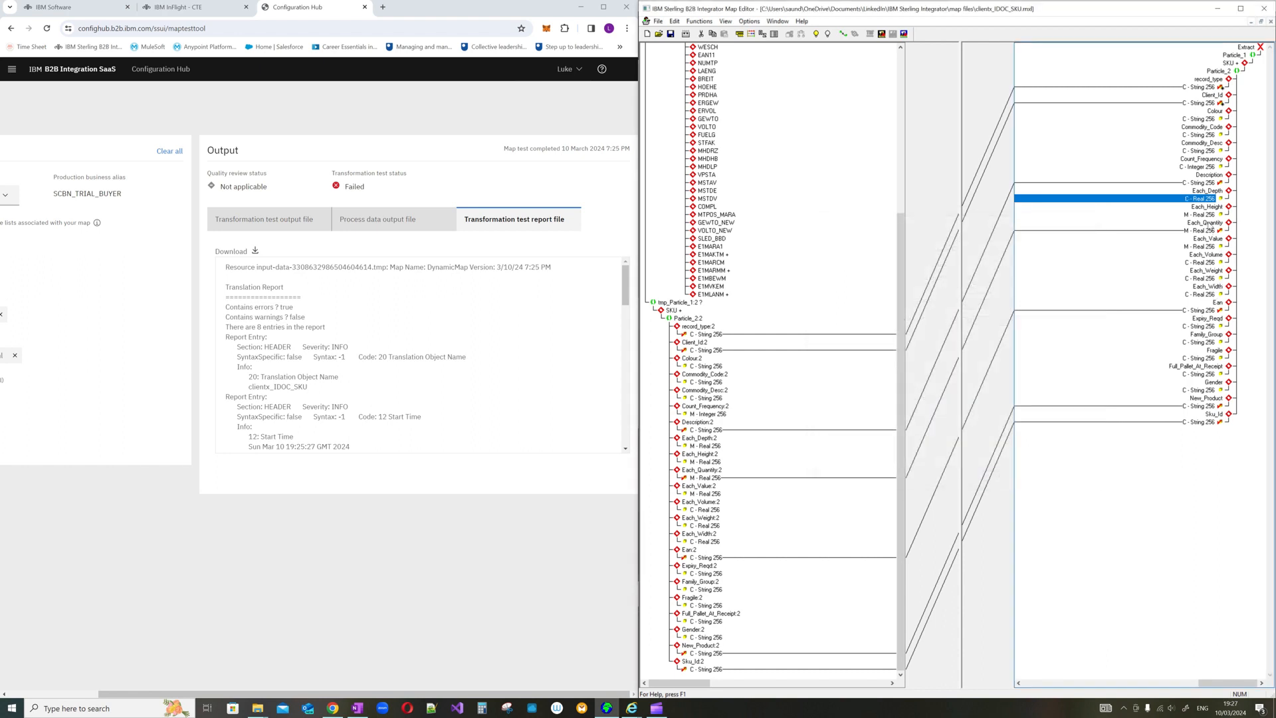
Make the real-number value under the output's Each_Height field non-mandatory.
{"action": "right_click", "coordinate": [1210, 215]}
{"action": "left_click", "coordinate": [1197, 300]}
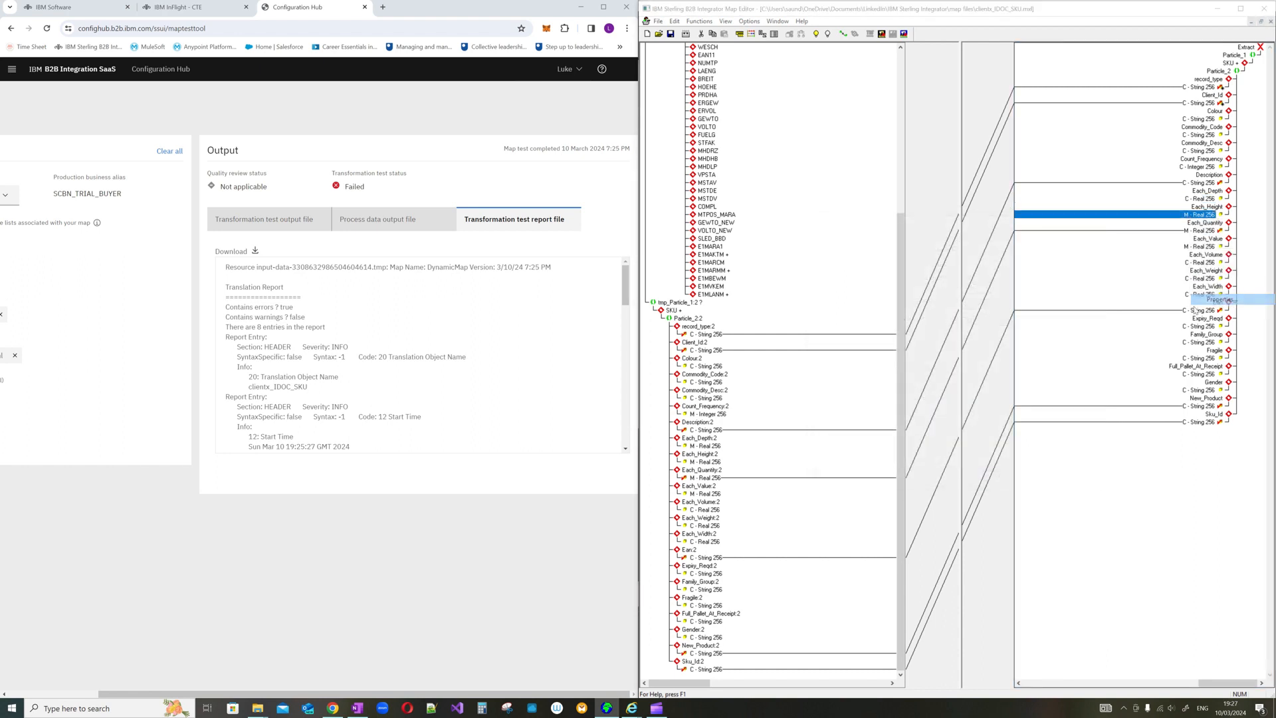
{"action": "left_click", "coordinate": [956, 246]}
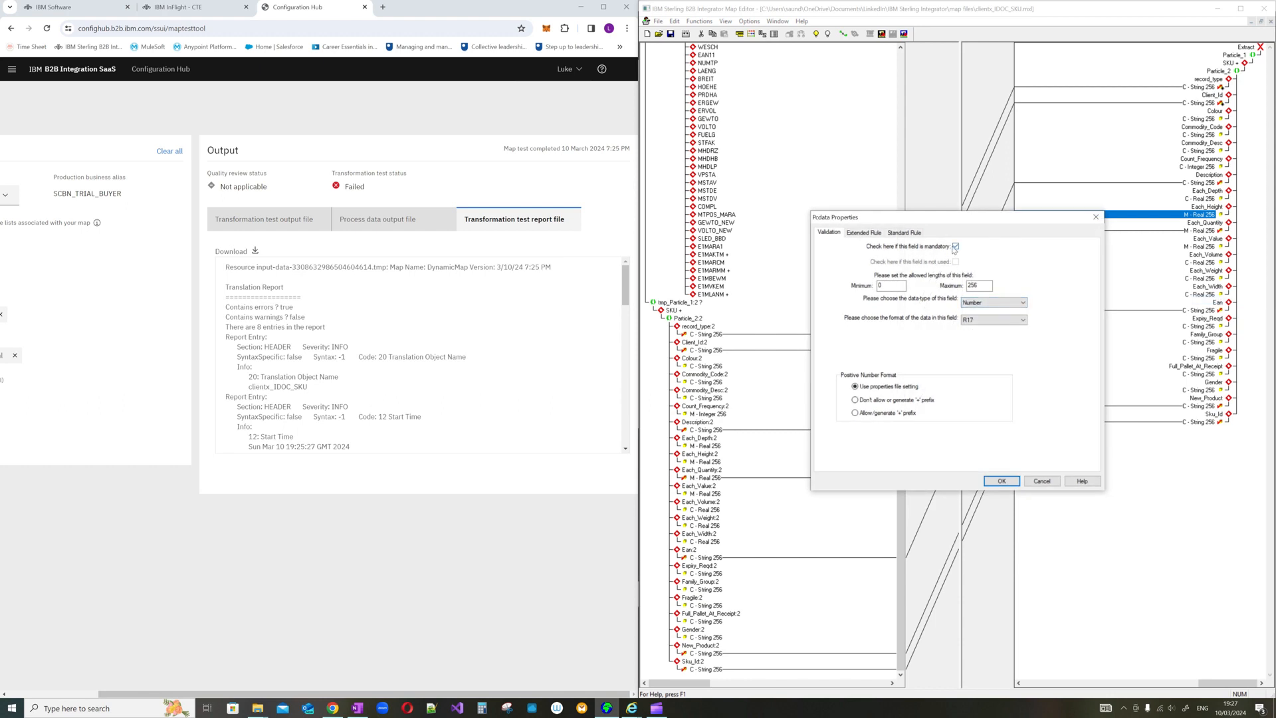
{"action": "left_click", "coordinate": [1002, 482]}
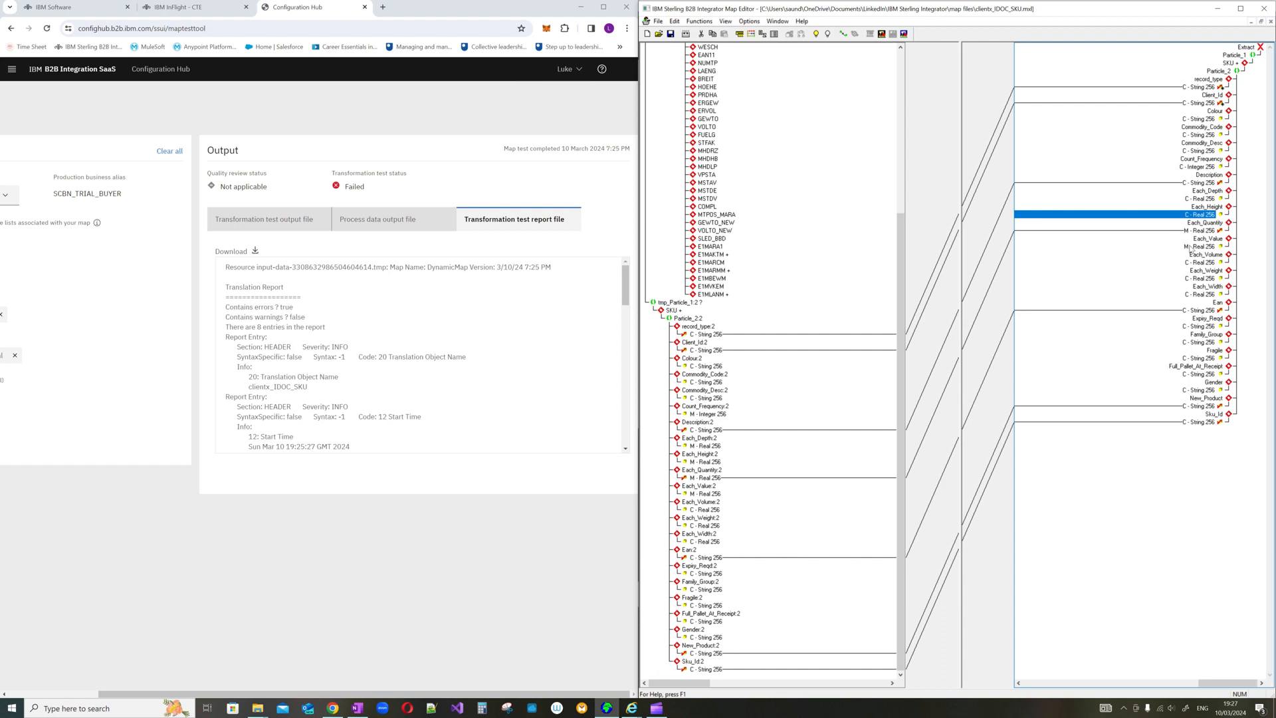
Make the real-number value under the output's Each_Value field non-mandatory.
{"action": "left_click", "coordinate": [1197, 246]}
{"action": "right_click", "coordinate": [1196, 246]}
{"action": "left_click", "coordinate": [1204, 332]}
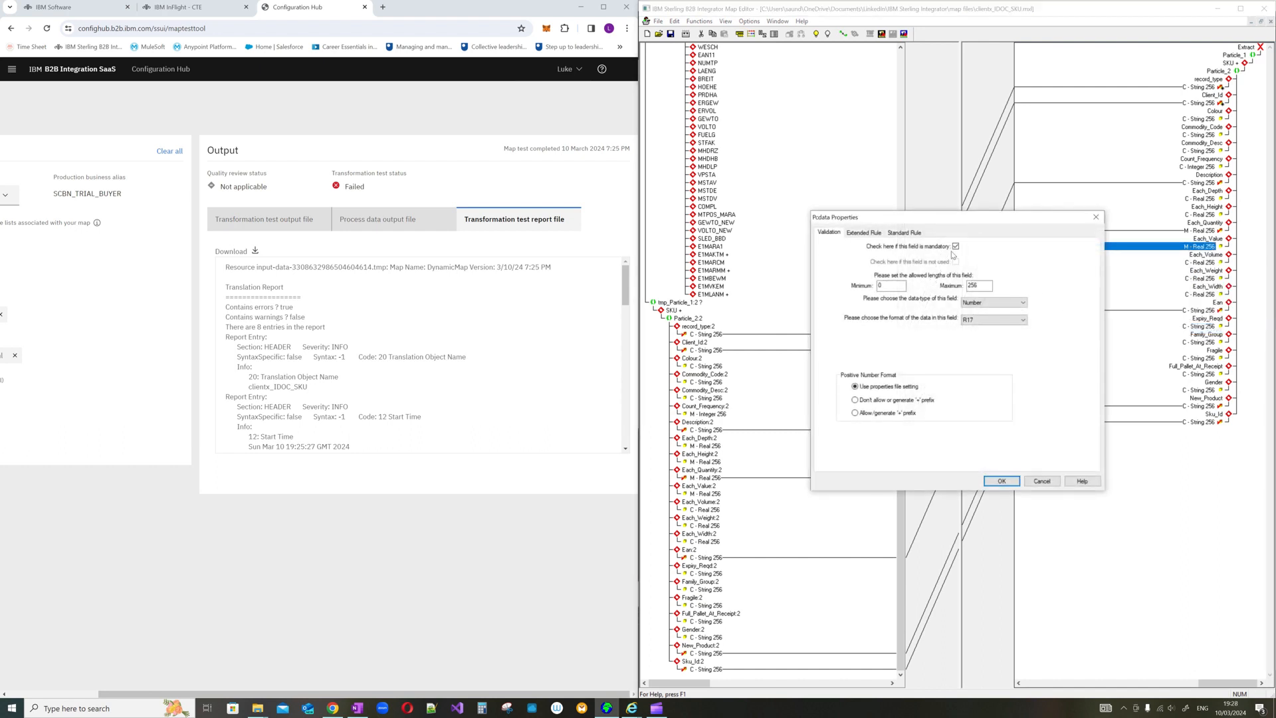
{"action": "left_click", "coordinate": [956, 246]}
{"action": "left_click", "coordinate": [1001, 481]}
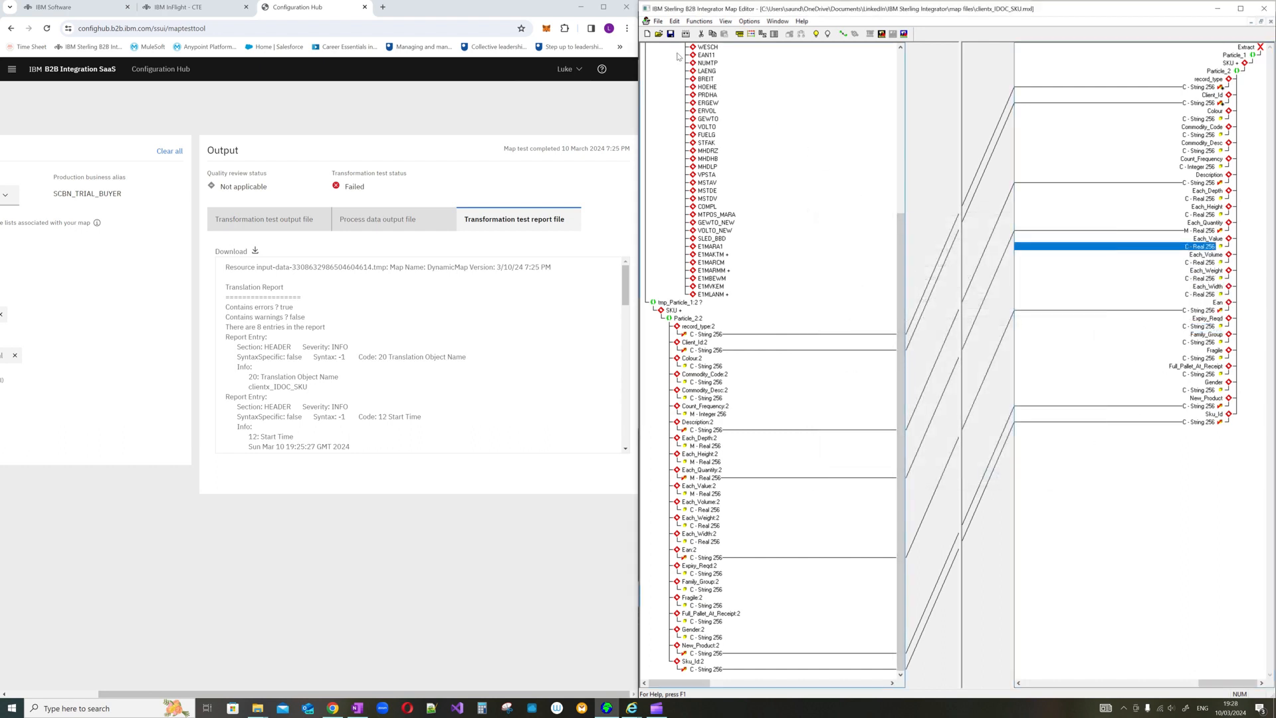
Save the map and compile it to clientx_IDOC_SKU.txo in the map files folder, replacing the existing file.
{"action": "left_click", "coordinate": [671, 34]}
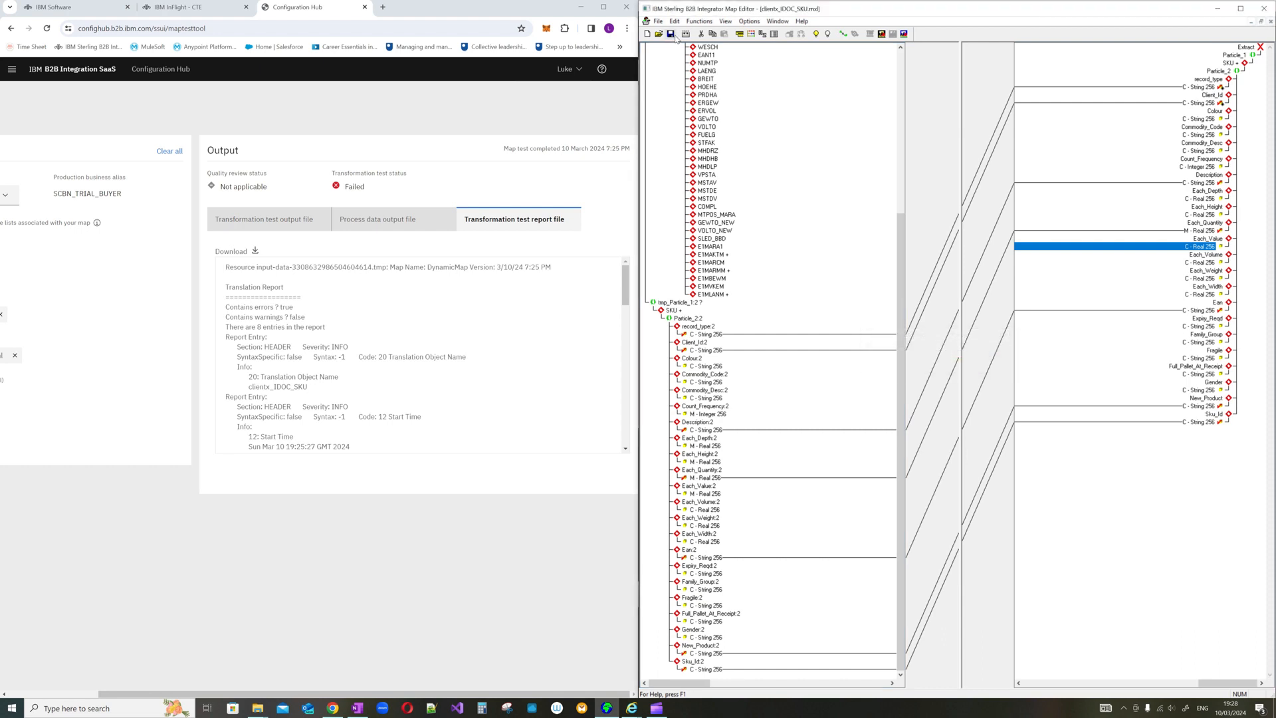
{"action": "left_click", "coordinate": [687, 37]}
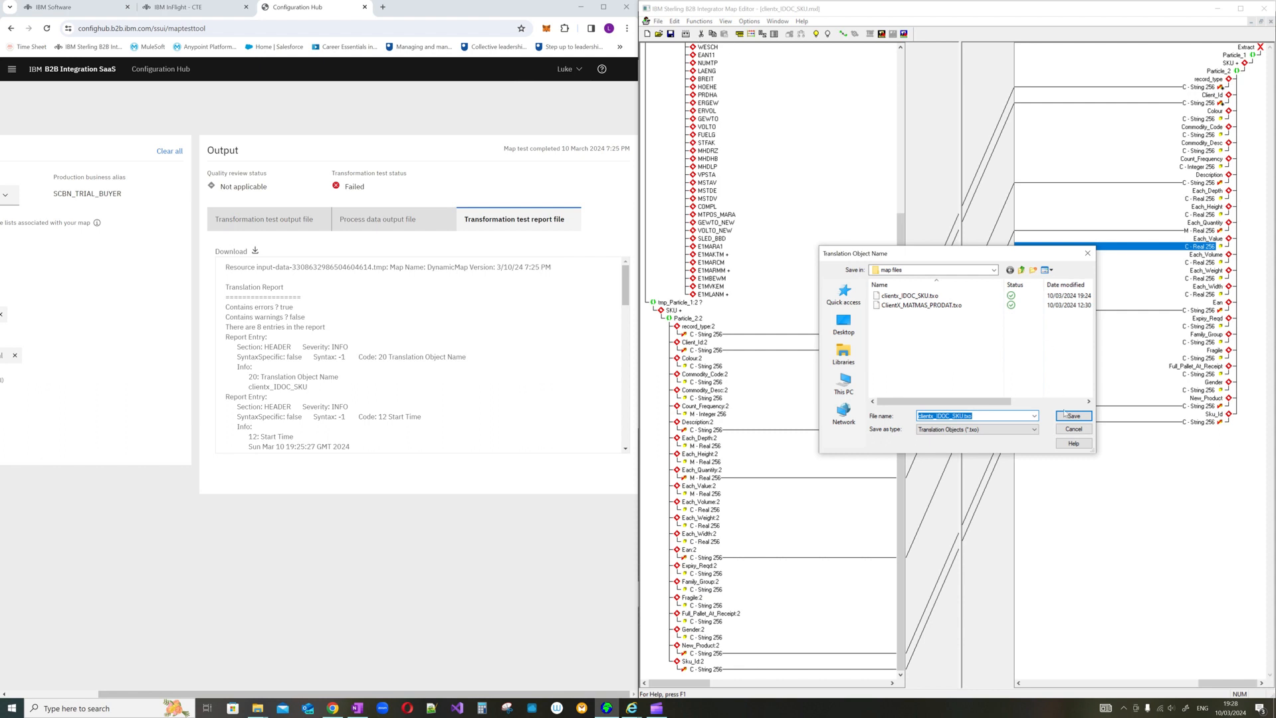
{"action": "left_click", "coordinate": [1066, 415]}
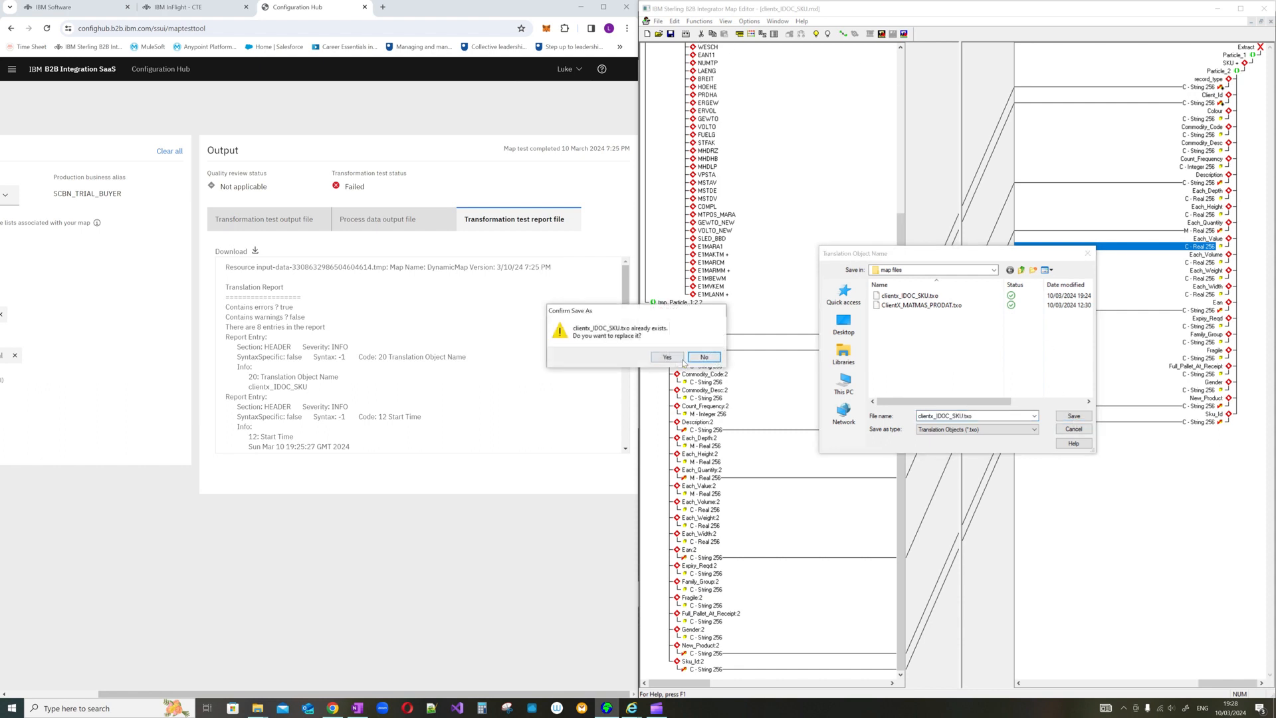
{"action": "left_click", "coordinate": [681, 359]}
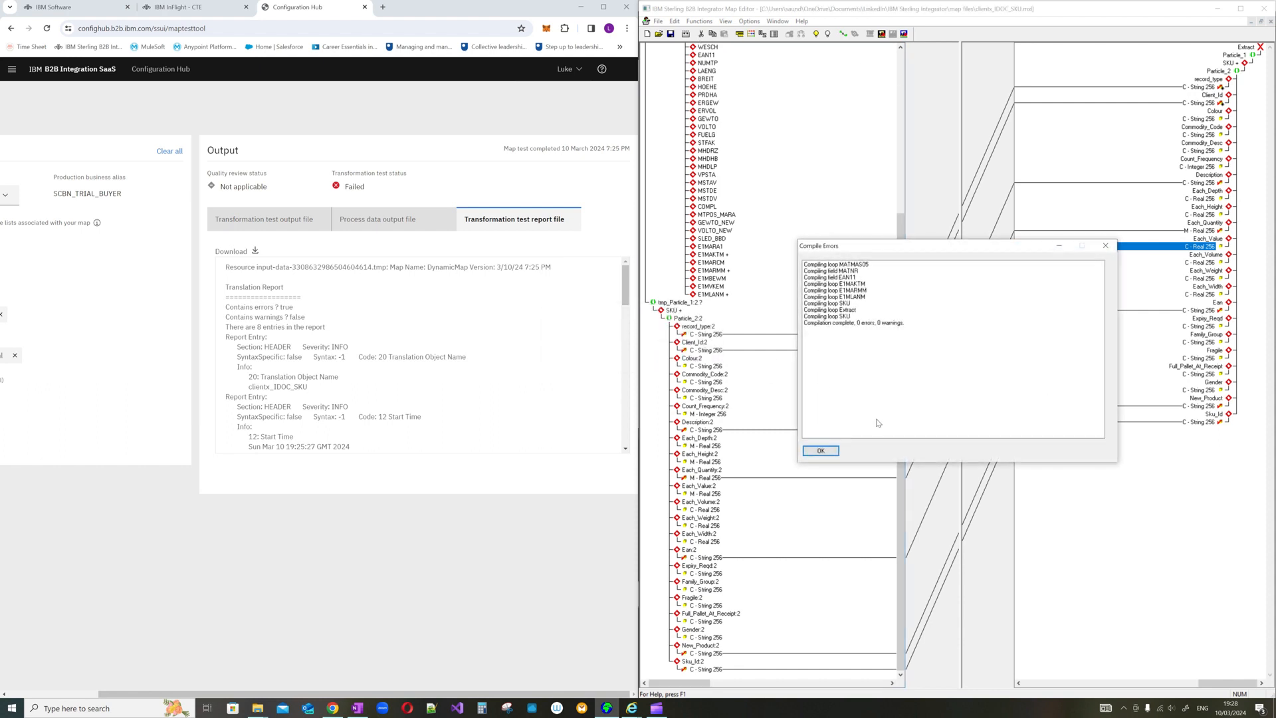
{"action": "left_click", "coordinate": [821, 450]}
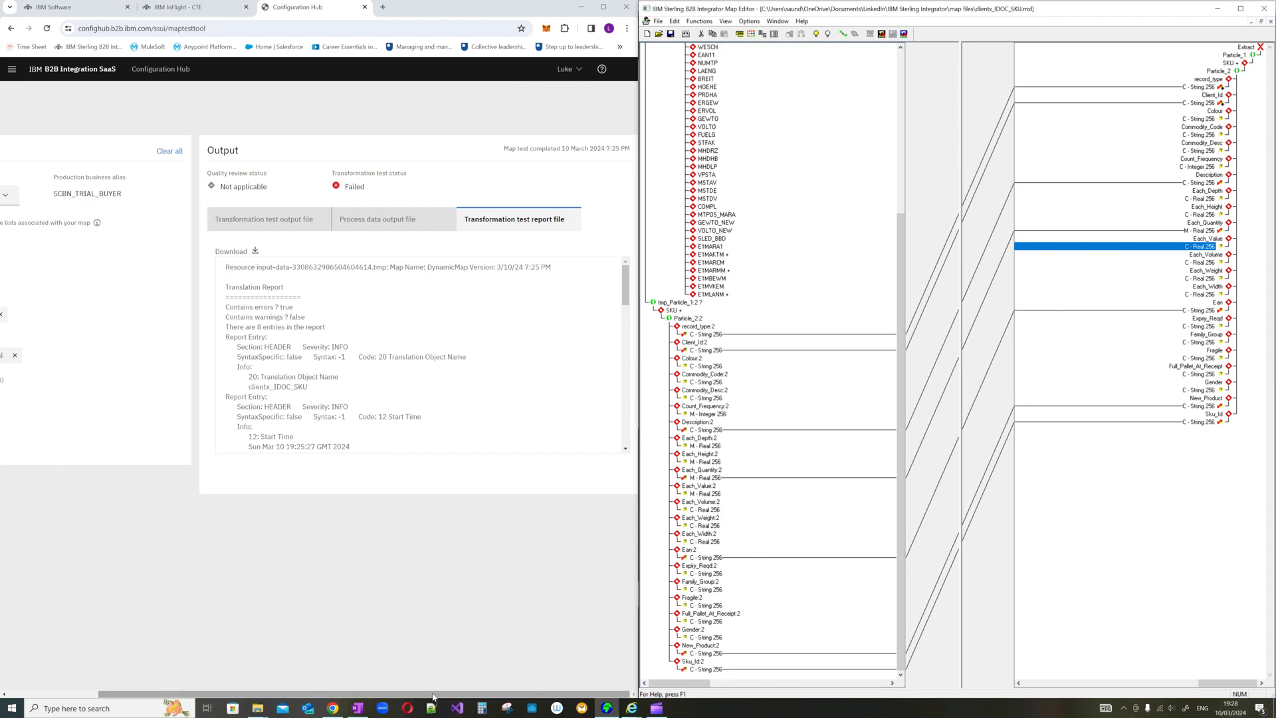
Load the recompiled clientx_IDOC_SKU.txo into the Map Test Tool in the browser and rerun the test with SAP Example MATMAS.xml.
{"action": "left_click_drag", "start_coordinate": [433, 697], "coordinate": [335, 697]}
{"action": "left_click", "coordinate": [120, 316]}
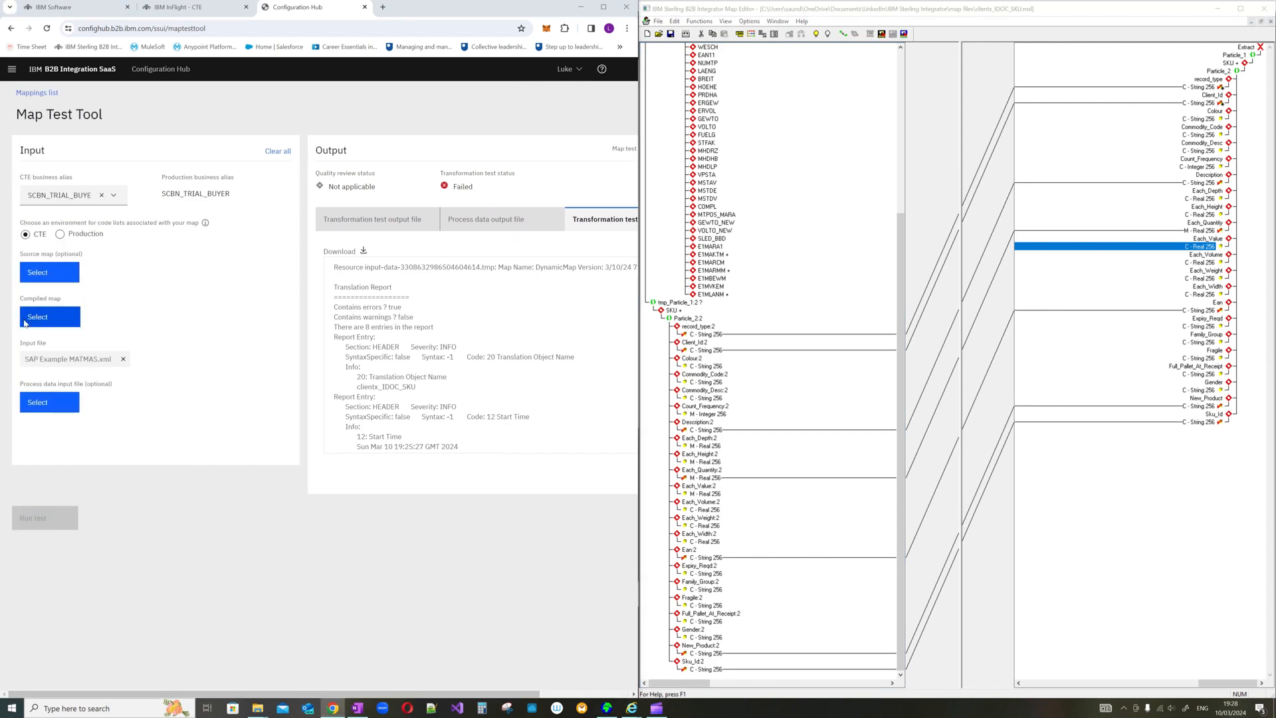
{"action": "left_click", "coordinate": [37, 317]}
{"action": "double_click", "coordinate": [126, 83]}
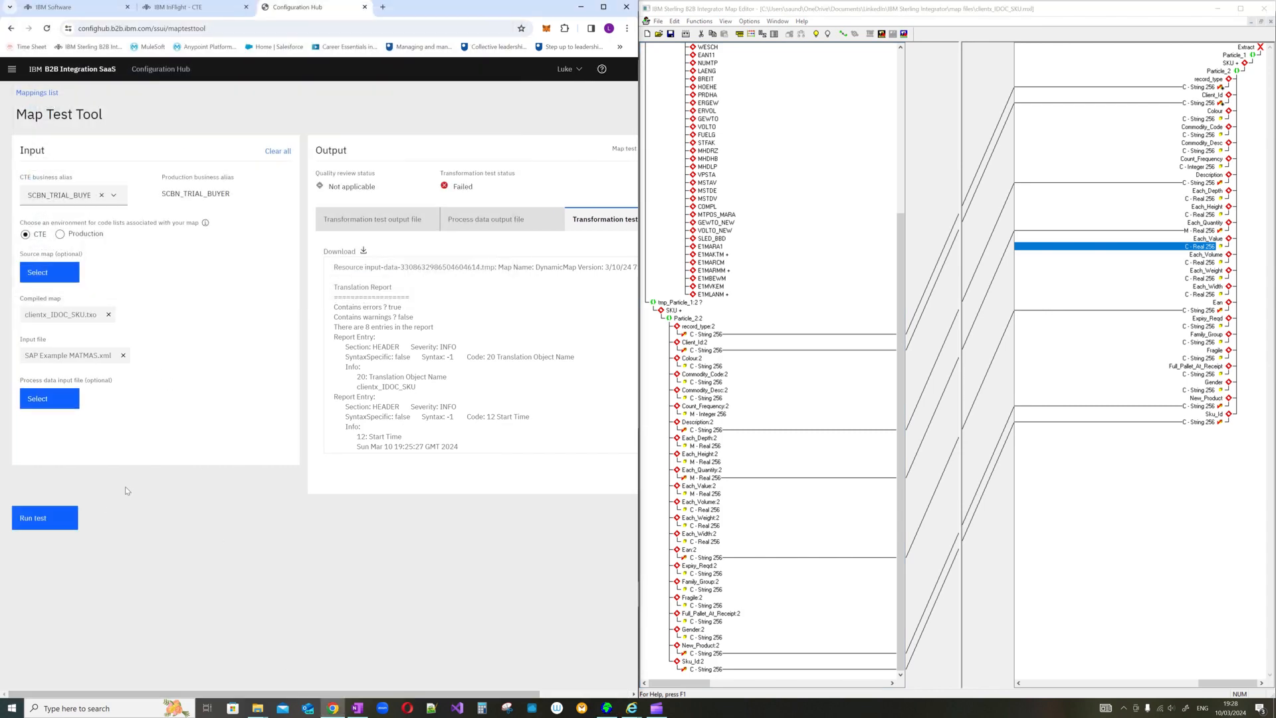
{"action": "left_click", "coordinate": [62, 517]}
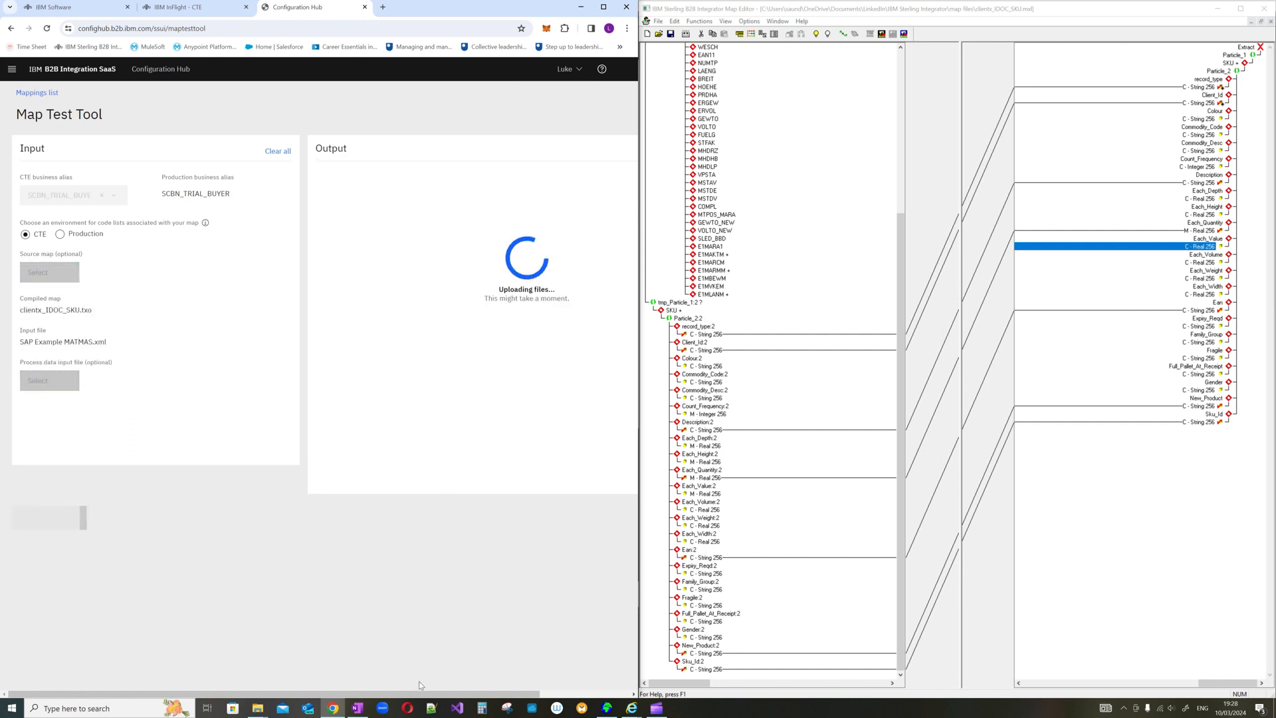
{"action": "left_click_drag", "start_coordinate": [420, 694], "coordinate": [514, 707]}
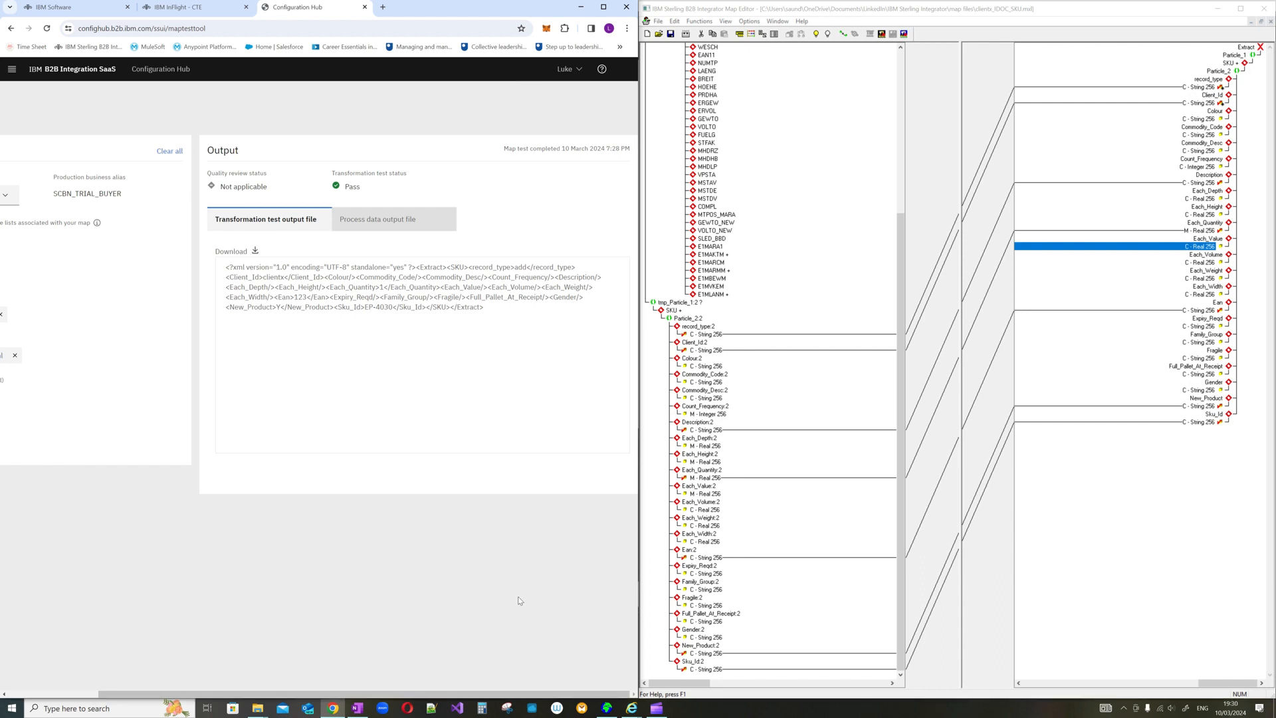
Compare the test output's Description element with the MAKTX texts per language in the E1MAKTM segments of SAP Example MATMAS.xml.
{"action": "scroll", "coordinate": [828, 352], "scroll_direction": "up", "scroll_amount": 3}
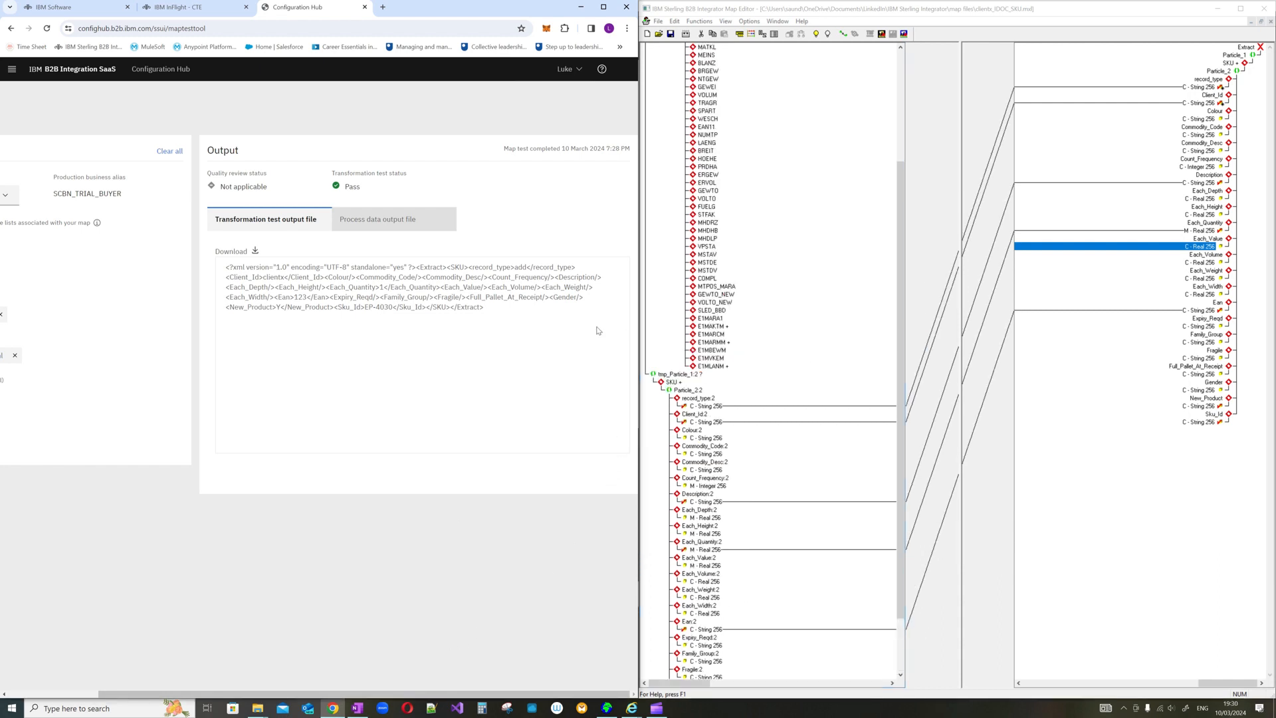
{"action": "left_click_drag", "start_coordinate": [555, 275], "coordinate": [605, 276]}
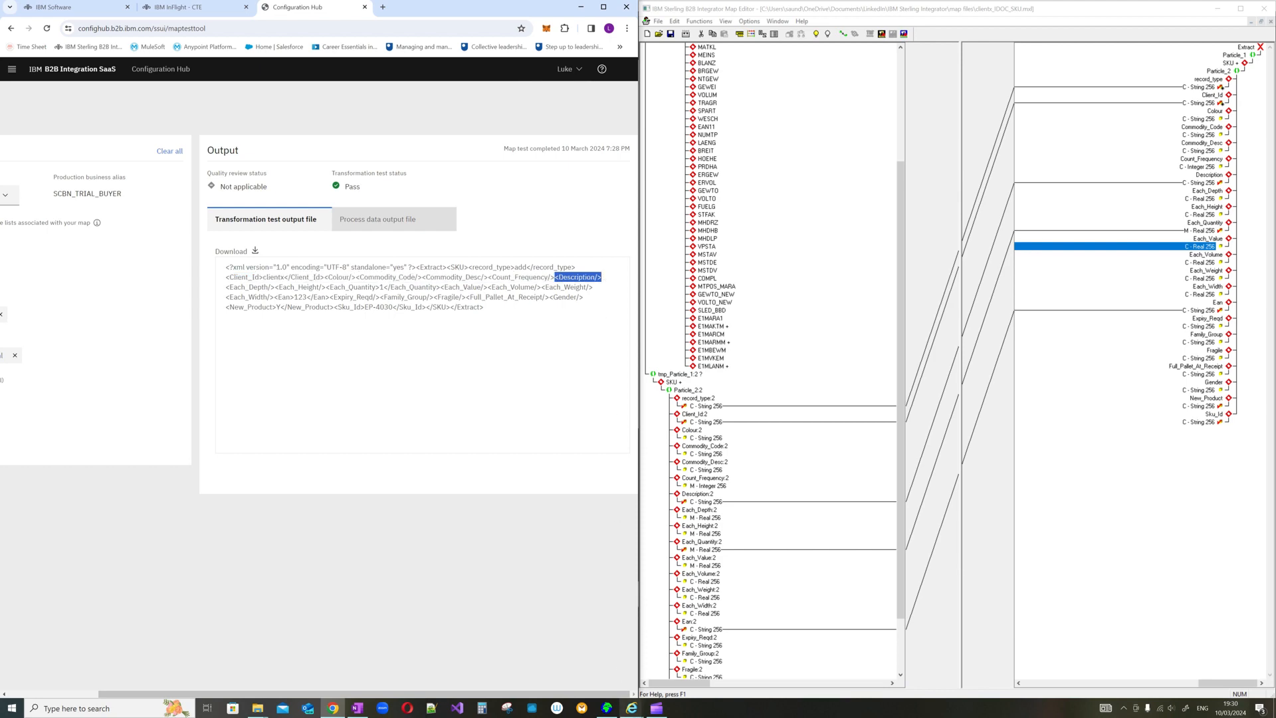
{"action": "mouse_move", "coordinate": [633, 709]}
{"action": "left_click", "coordinate": [600, 664]}
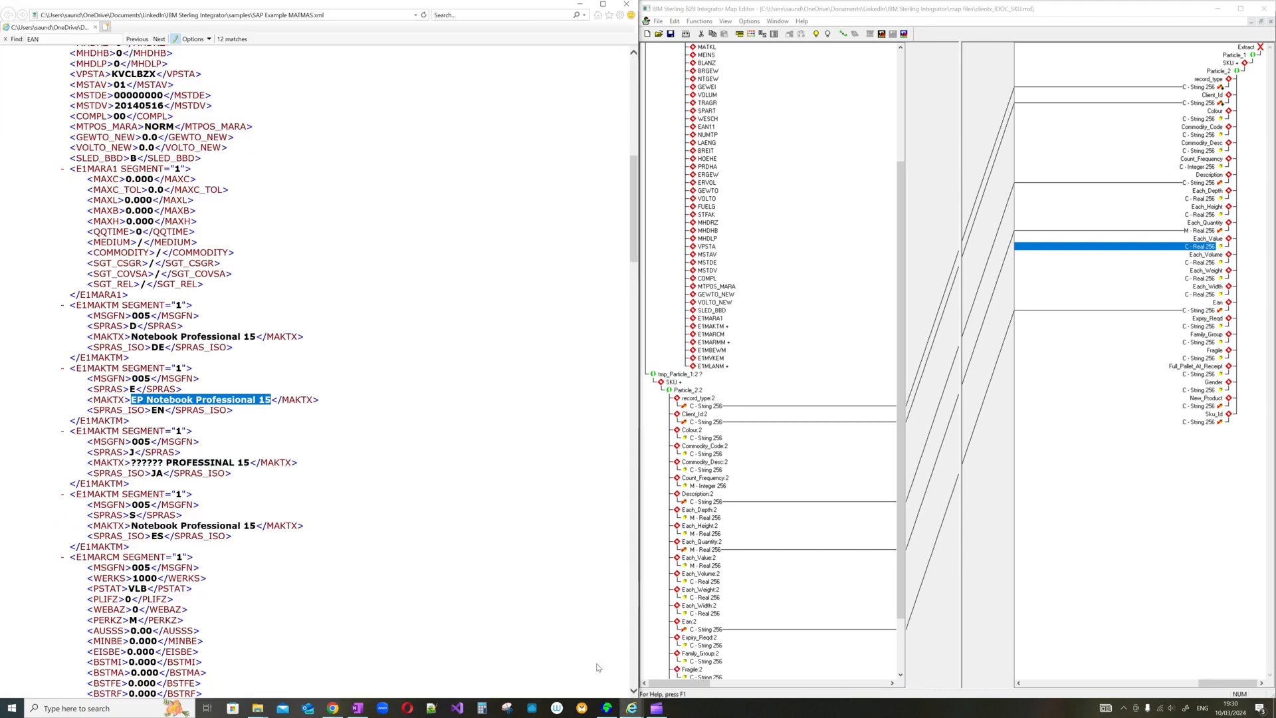
{"action": "left_click", "coordinate": [326, 357]}
{"action": "scroll", "coordinate": [123, 272], "scroll_direction": "up", "scroll_amount": 3}
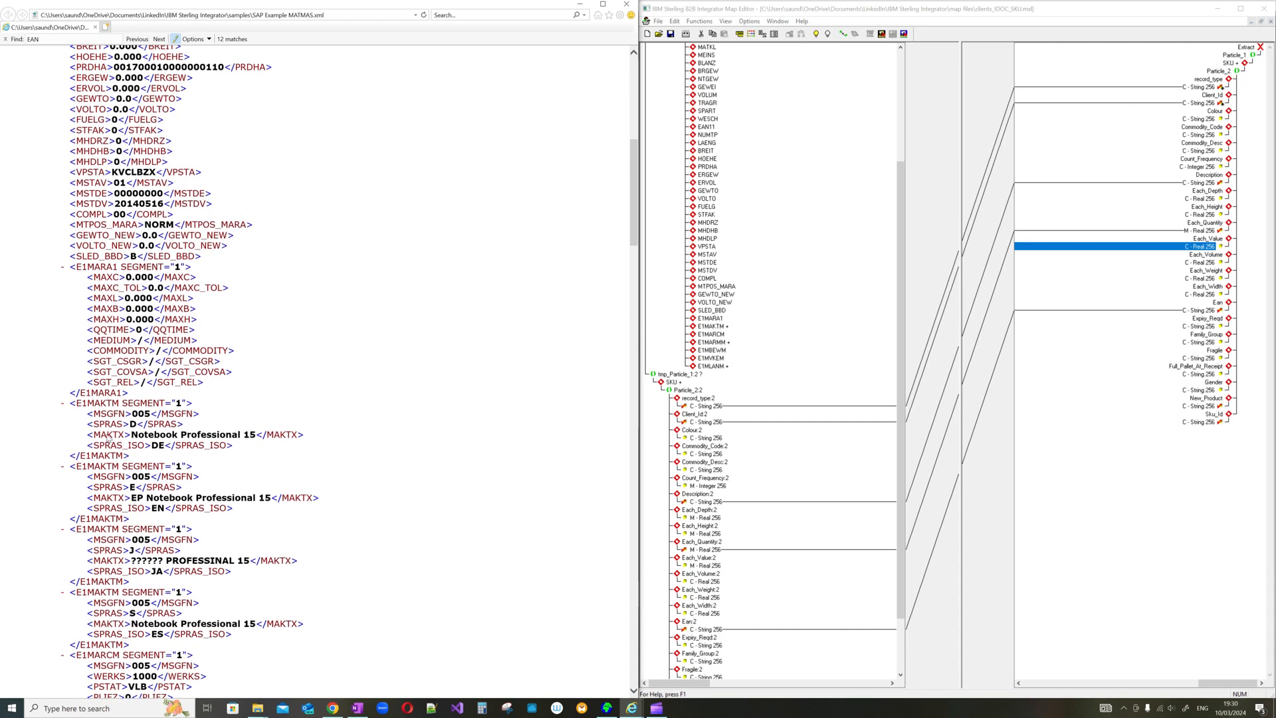
{"action": "scroll", "coordinate": [123, 444], "scroll_direction": "down", "scroll_amount": 3}
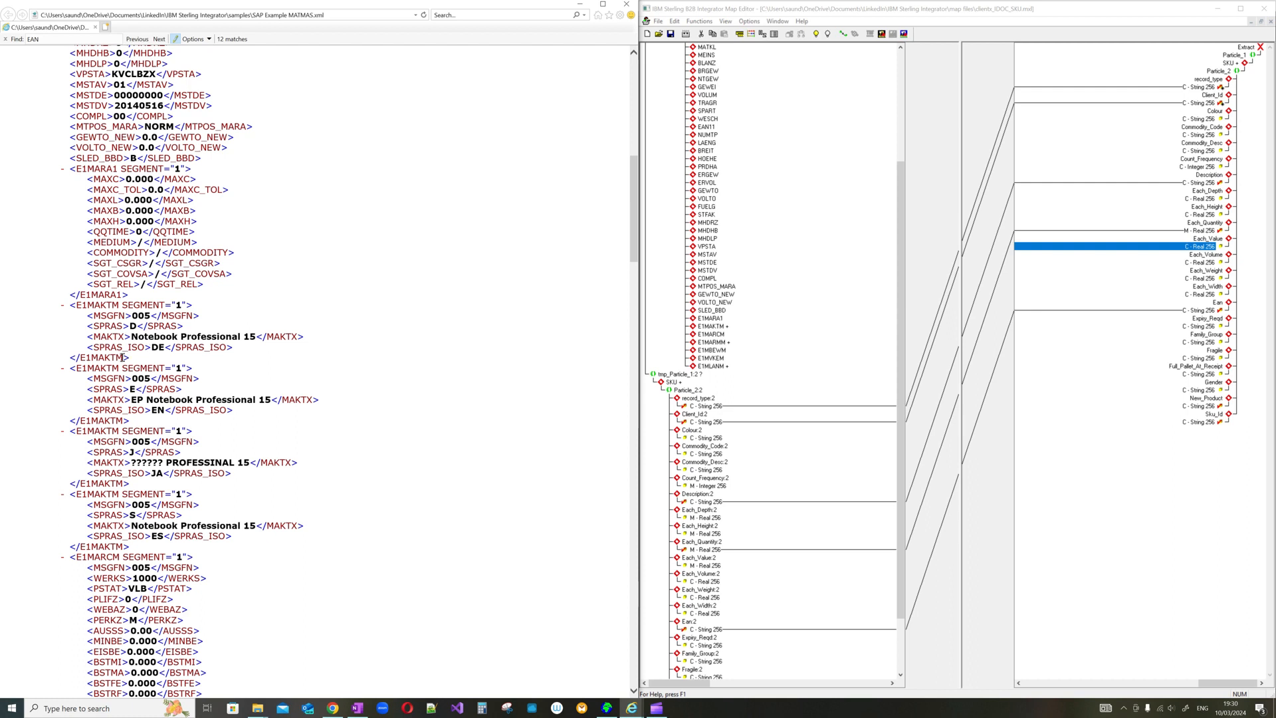
{"action": "double_click", "coordinate": [153, 348]}
{"action": "left_click_drag", "start_coordinate": [131, 337], "coordinate": [256, 337]}
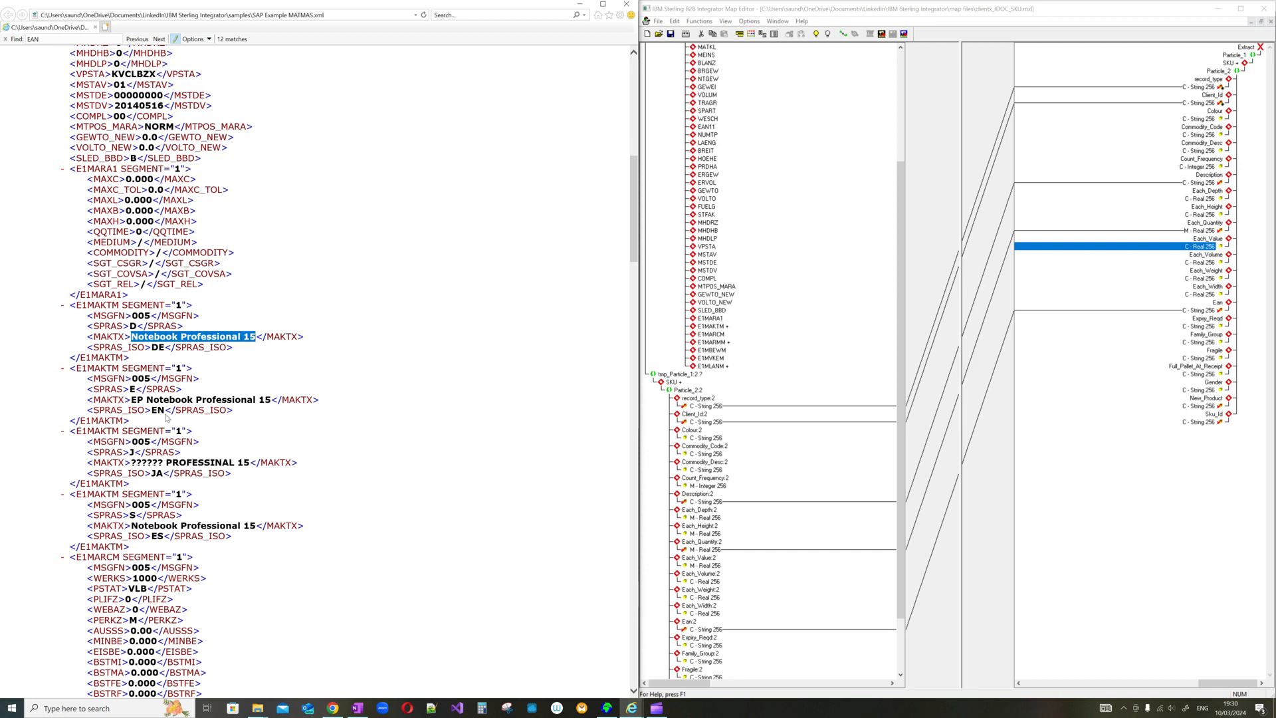
{"action": "left_click_drag", "start_coordinate": [131, 399], "coordinate": [246, 404]}
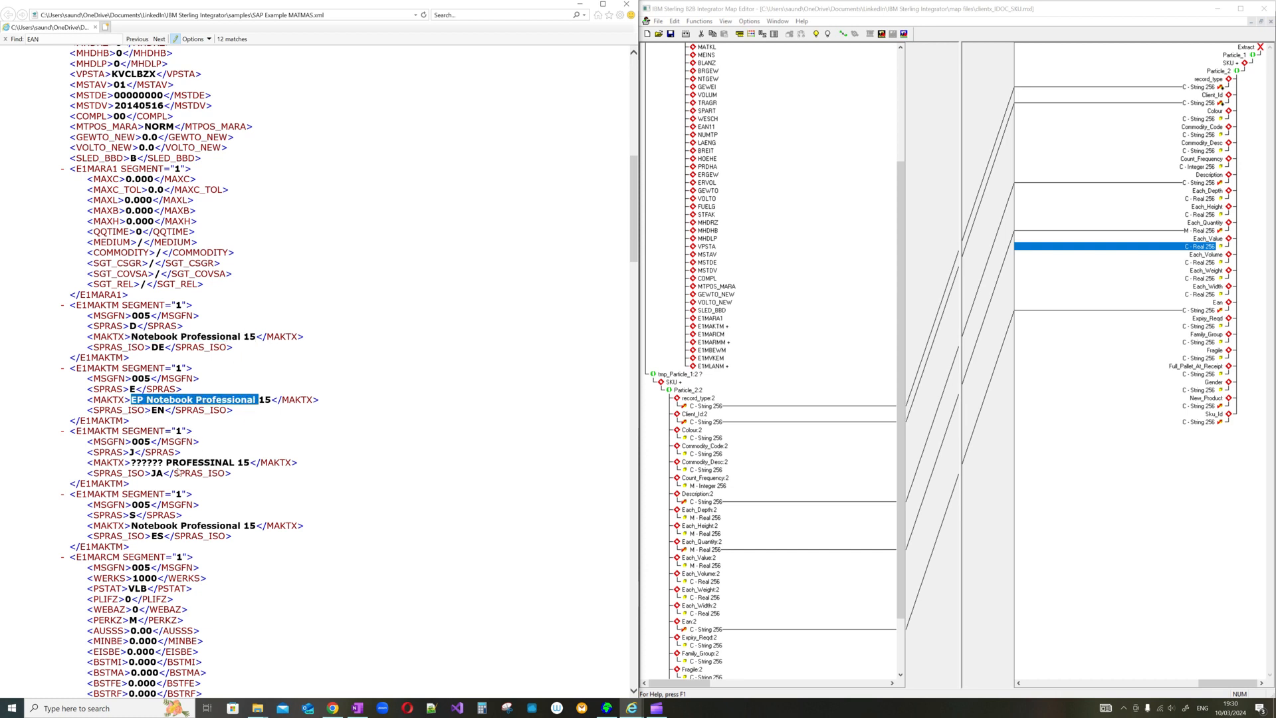
{"action": "mouse_move", "coordinate": [133, 464]}
{"action": "left_mouse_down"}
{"action": "mouse_move", "coordinate": [239, 464]}
{"action": "mouse_move", "coordinate": [135, 464]}
{"action": "left_mouse_up"}
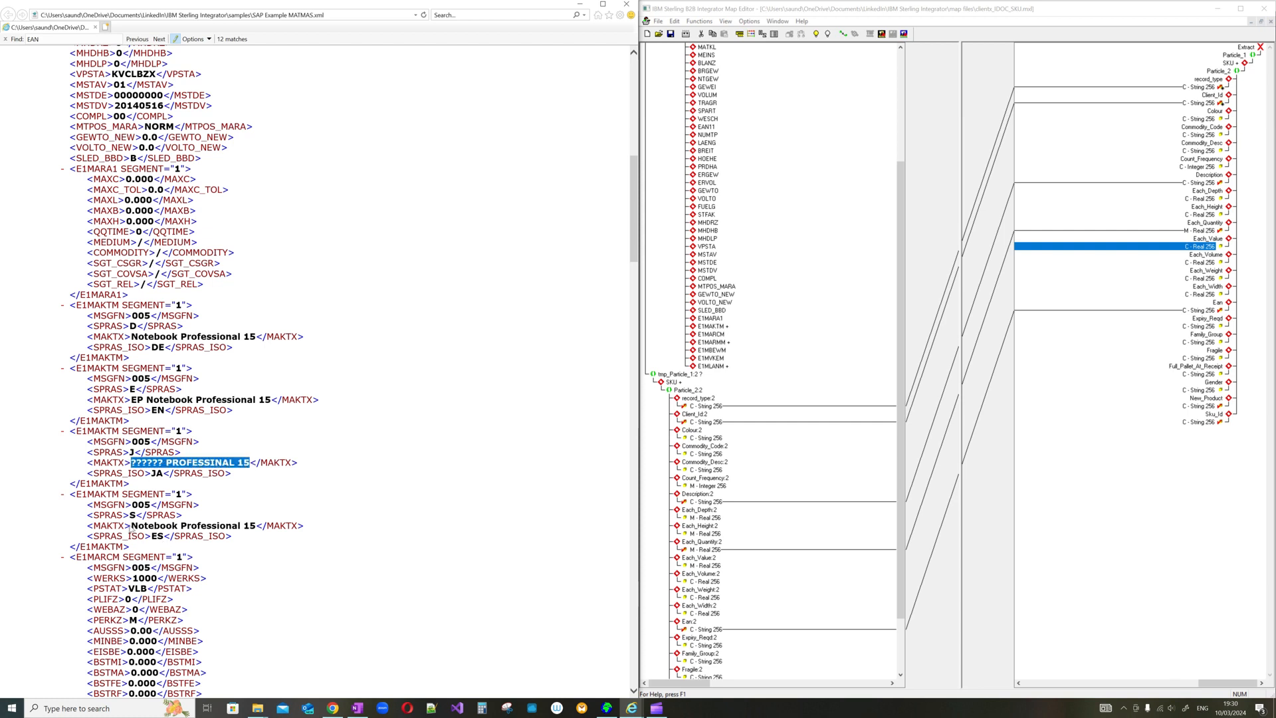
{"action": "left_click_drag", "start_coordinate": [132, 530], "coordinate": [256, 530]}
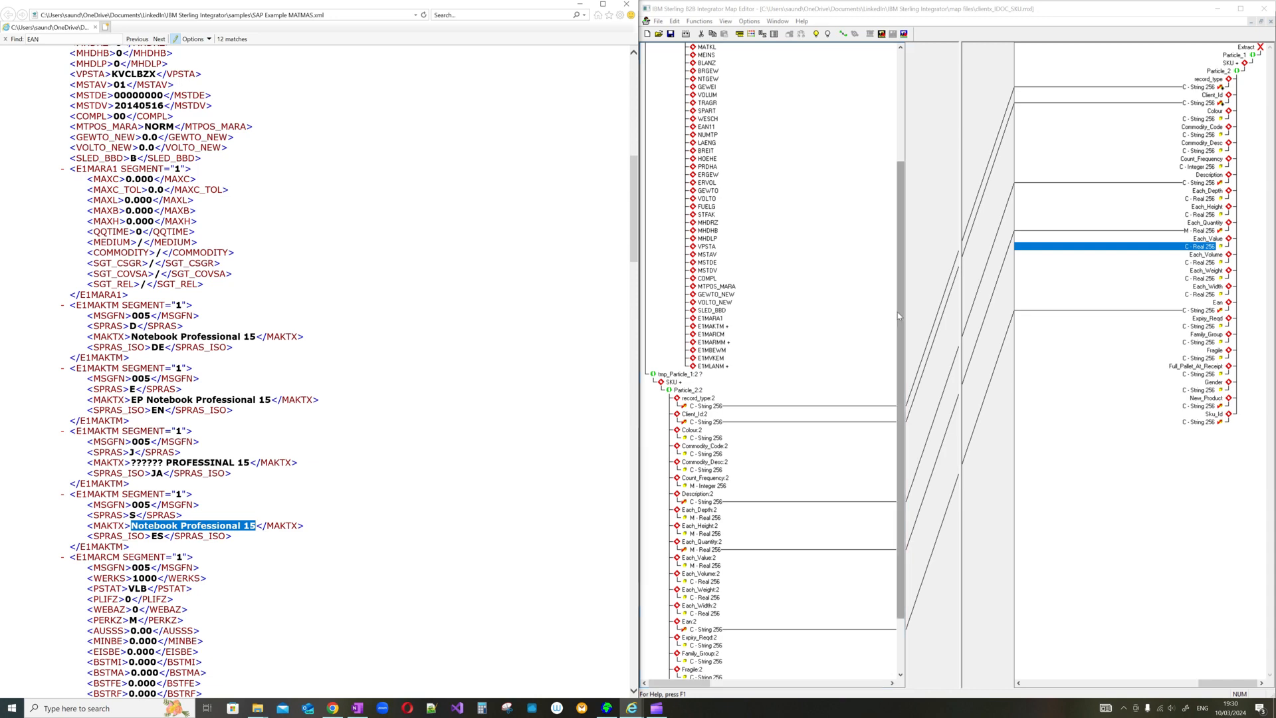
Expand the input's E1MAKTM segment down to the string value under its MAKTX field in the Map Editor.
{"action": "left_click_drag", "start_coordinate": [902, 314], "coordinate": [902, 303]}
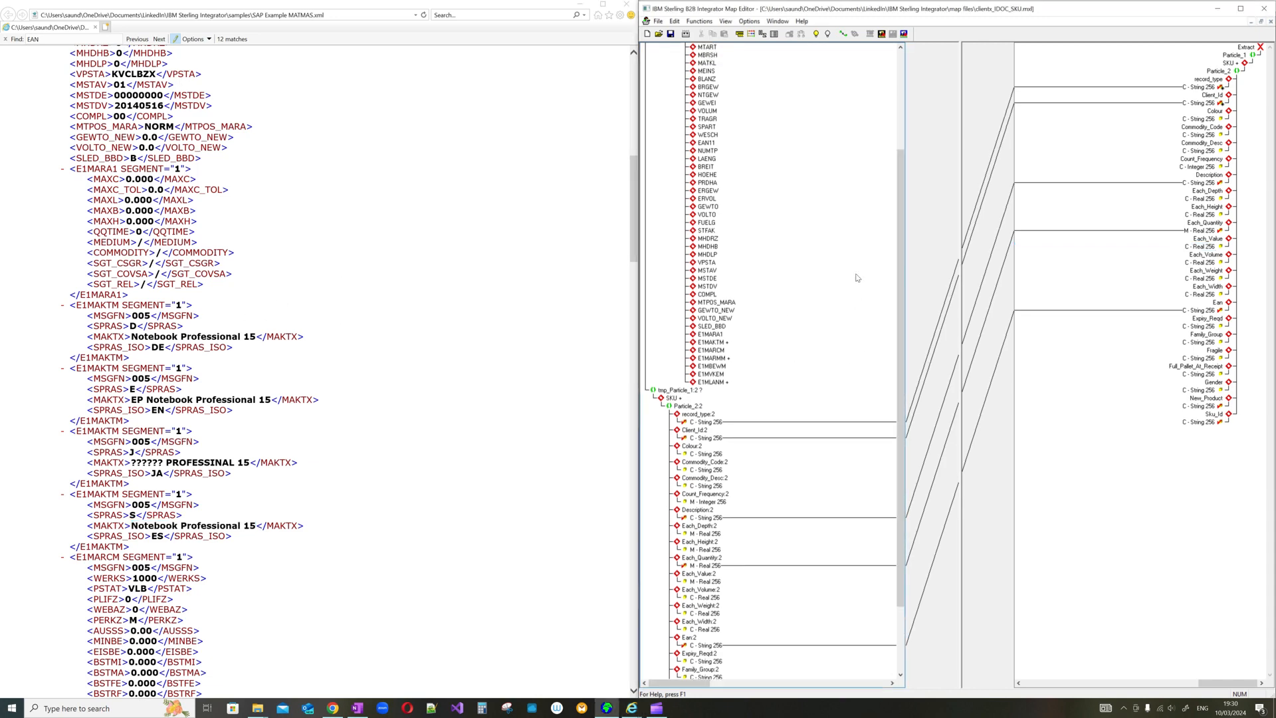
{"action": "left_click_drag", "start_coordinate": [901, 221], "coordinate": [901, 181]}
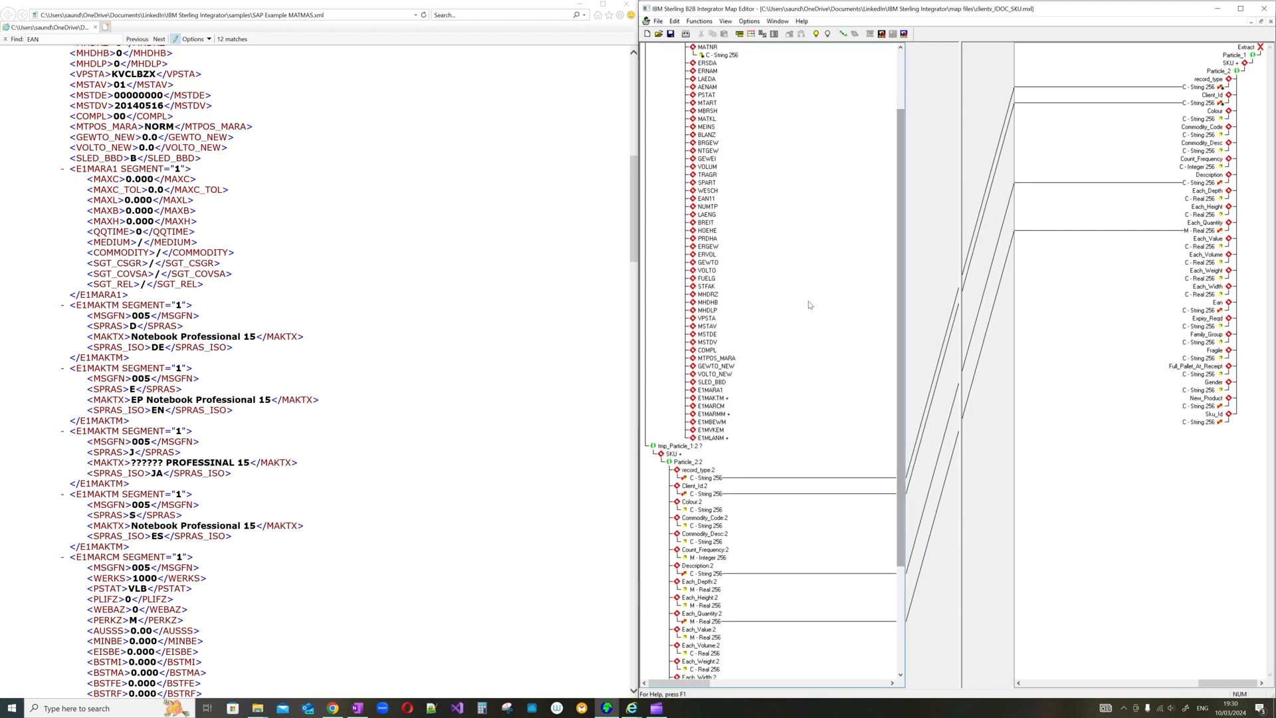
{"action": "double_click", "coordinate": [716, 399]}
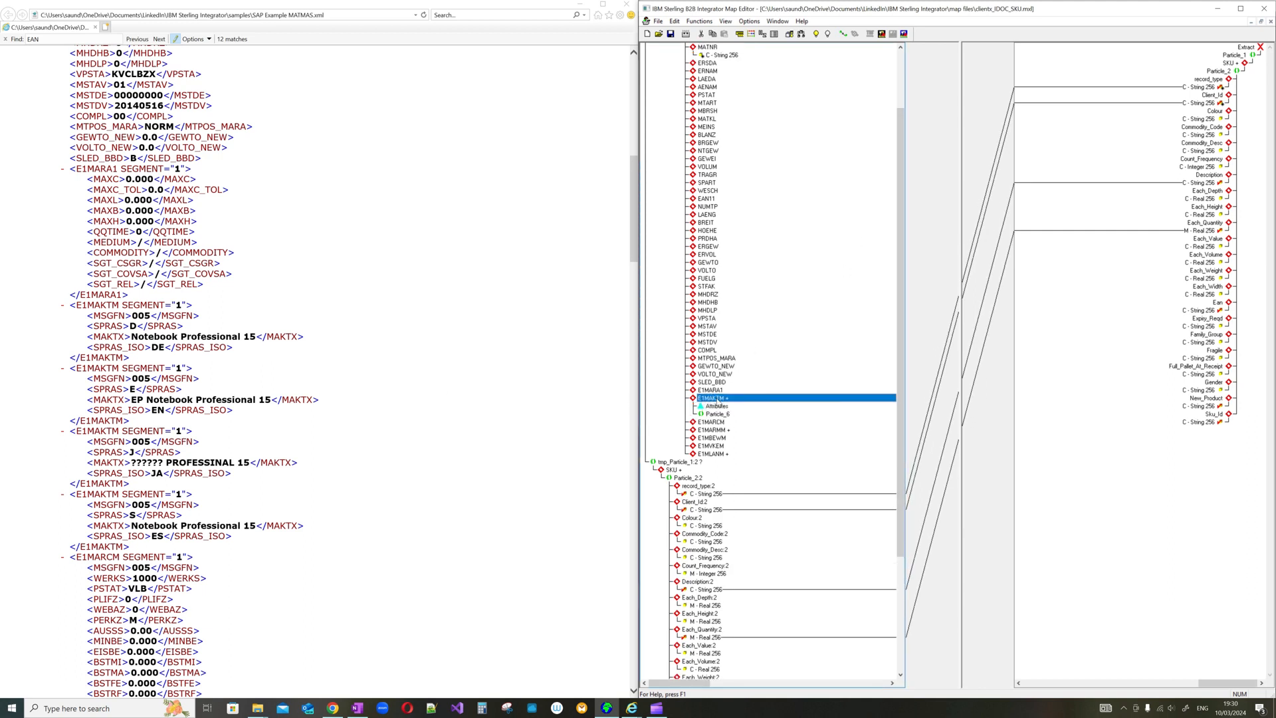
{"action": "double_click", "coordinate": [718, 414]}
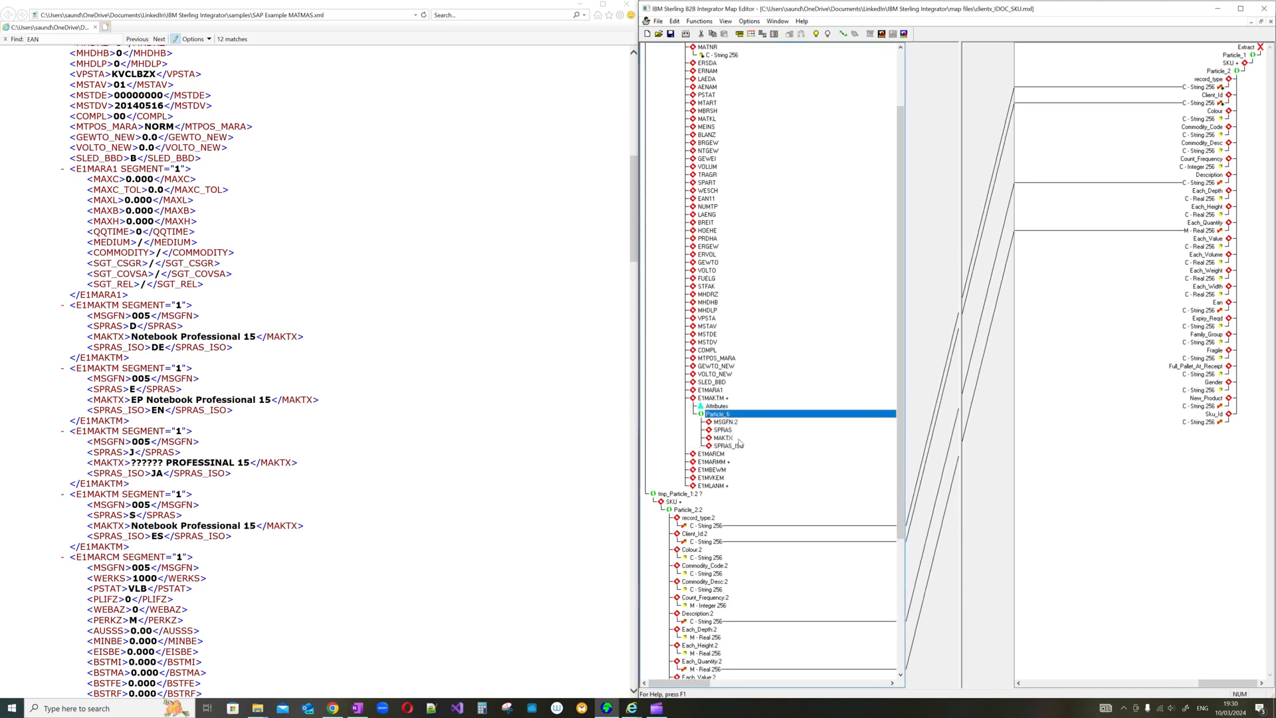
{"action": "double_click", "coordinate": [738, 439]}
Inspect the extended rule editor of the string value under MAKTX without entering a rule.
{"action": "right_click", "coordinate": [745, 447]}
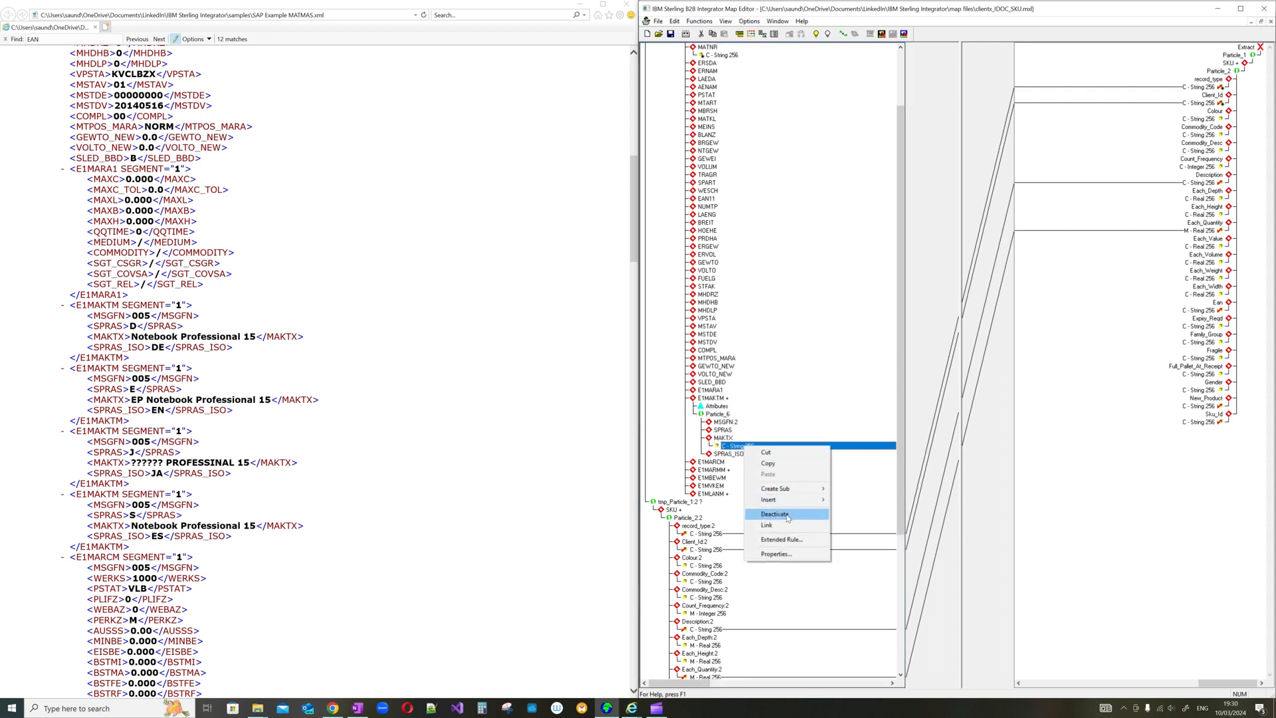
{"action": "left_click", "coordinate": [781, 539]}
{"action": "left_click", "coordinate": [939, 290]}
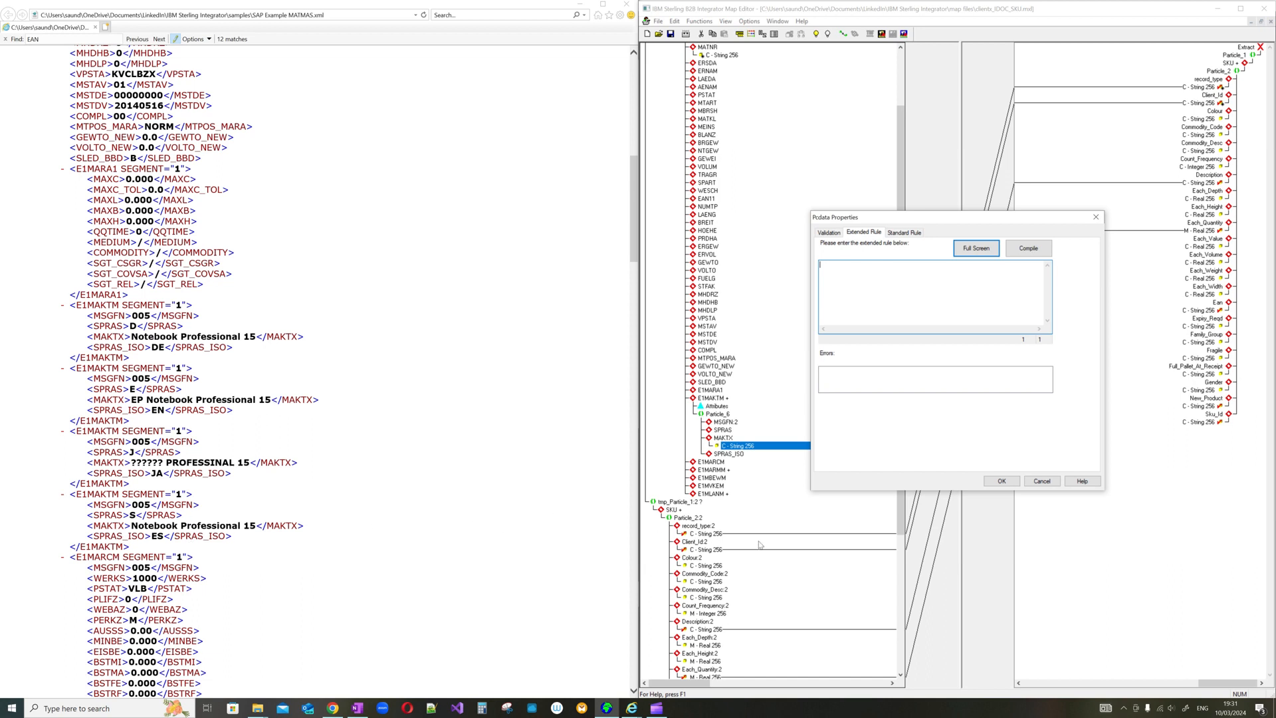
{"action": "left_click", "coordinate": [1000, 481]}
Check the repeating settings in the properties of the input's E1MAKTM element.
{"action": "left_click", "coordinate": [717, 398]}
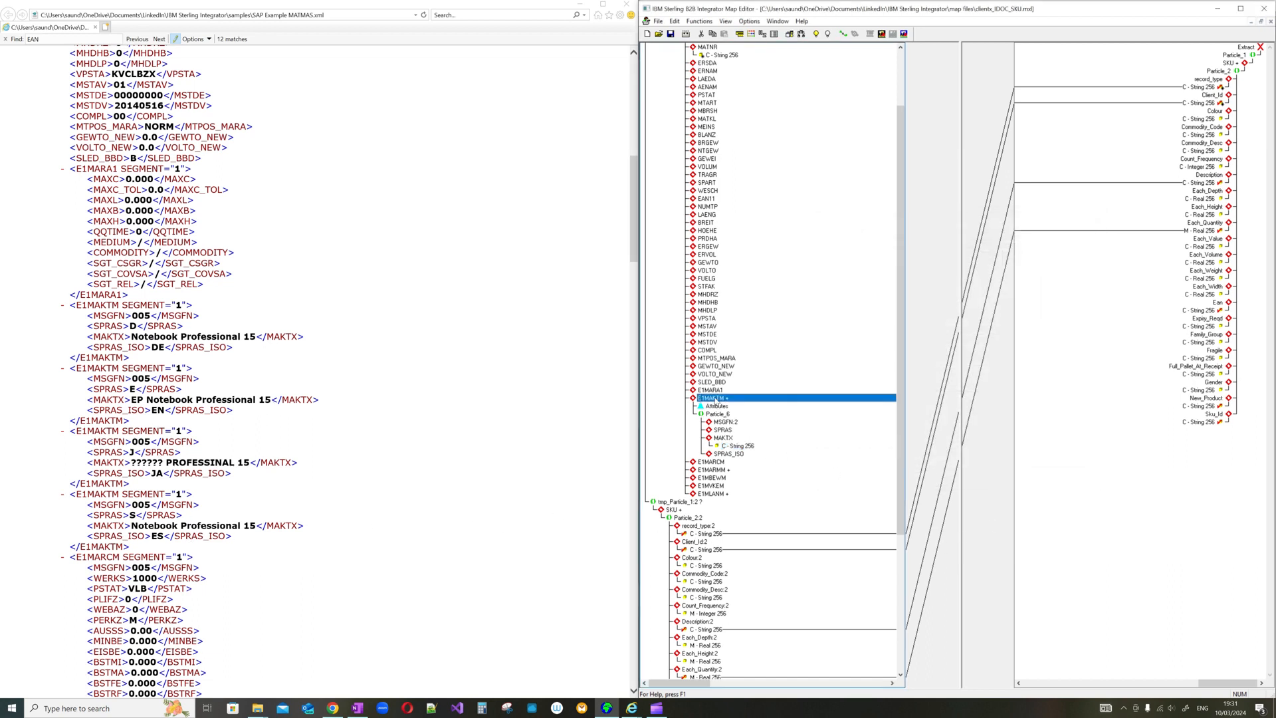
{"action": "right_click", "coordinate": [716, 398]}
{"action": "left_click", "coordinate": [748, 505]}
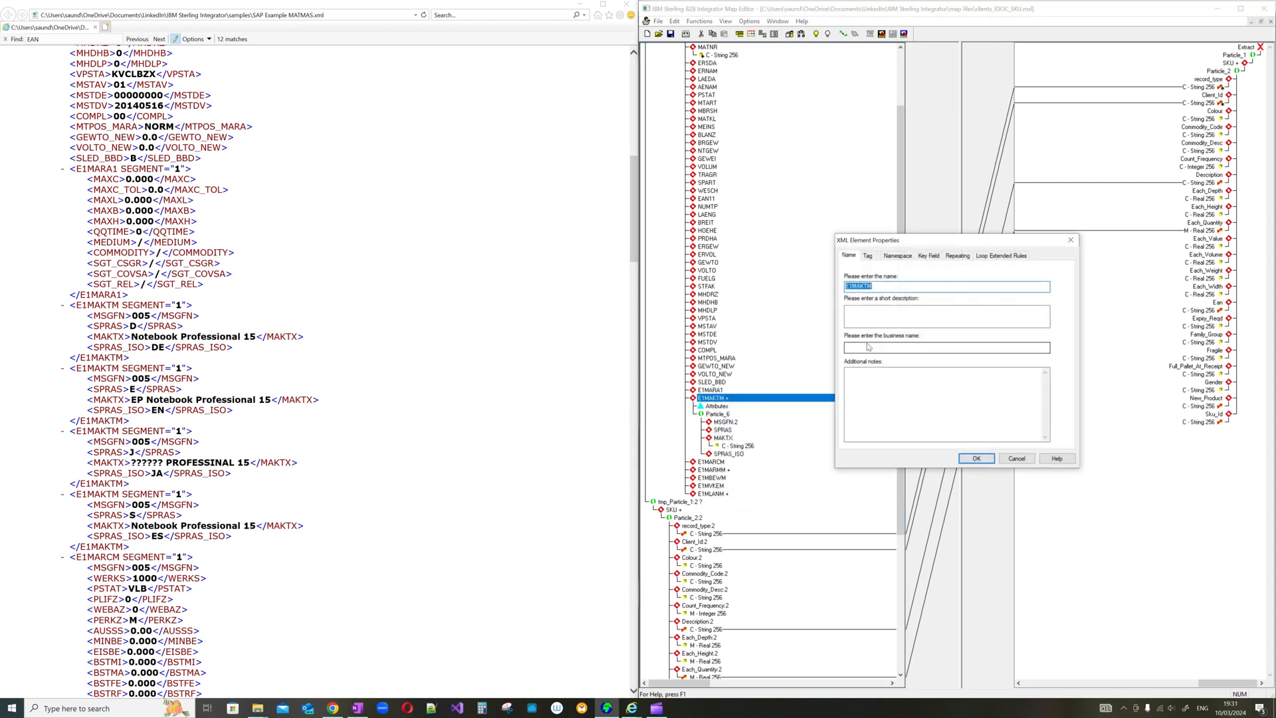
{"action": "left_click", "coordinate": [960, 256]}
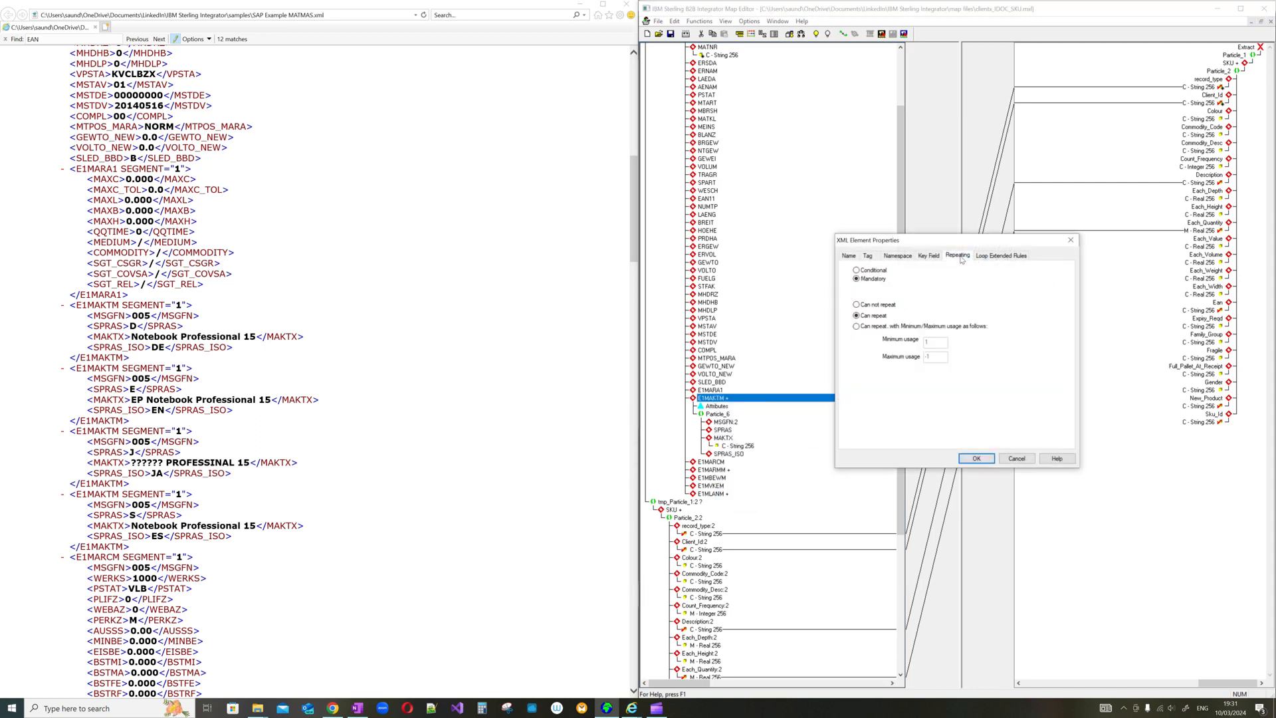
{"action": "left_click", "coordinate": [1070, 240]}
Enter the E1MAKTM On End loop rule: IF #SPRAS_ISO = "EN" THEN BEGIN $SKU[1][1].#Description:2 = left(#MAKTX,100); END.
{"action": "right_click", "coordinate": [728, 397]}
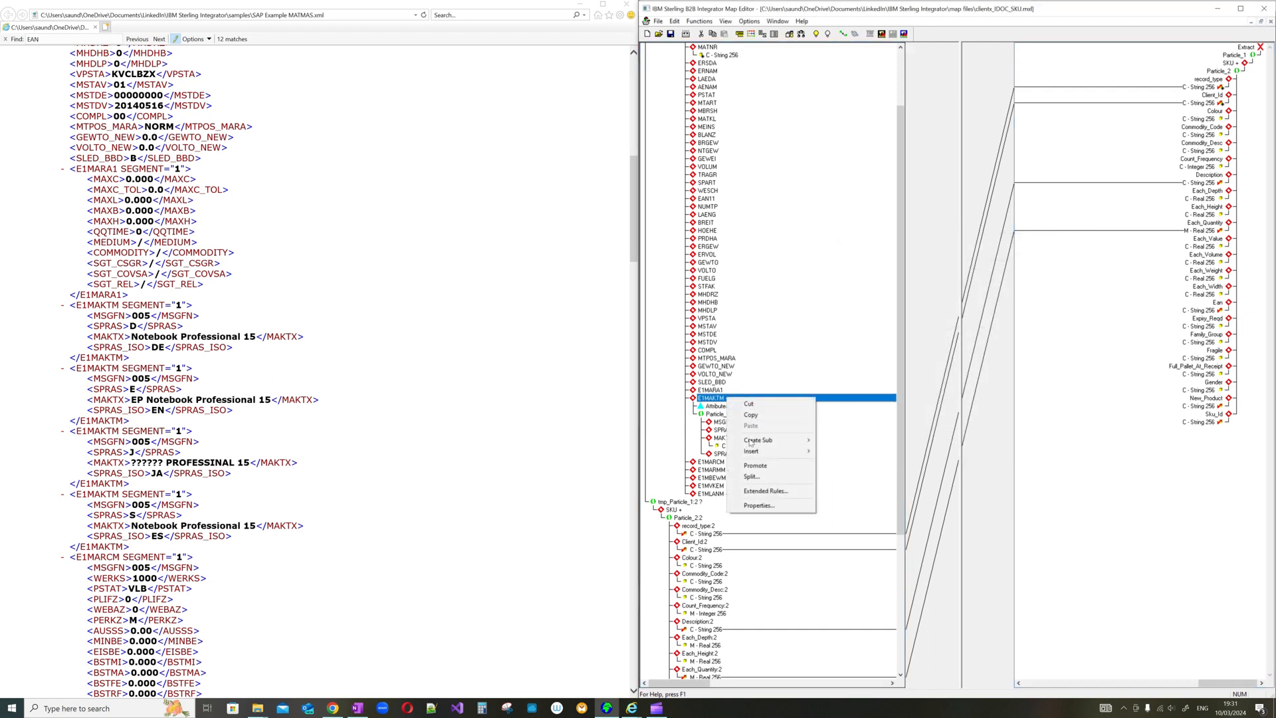
{"action": "left_click", "coordinate": [759, 492]}
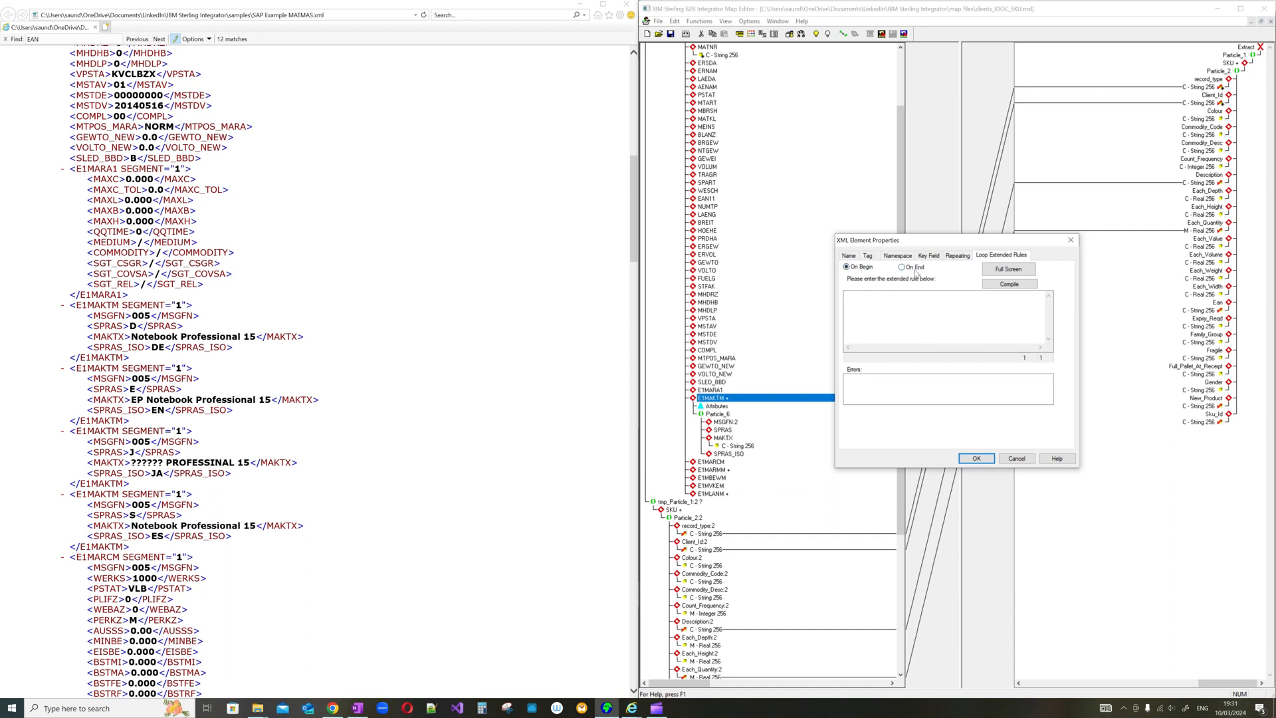
{"action": "left_click", "coordinate": [877, 300]}
{"action": "left_click", "coordinate": [901, 268]}
{"action": "left_click", "coordinate": [867, 313]}
{"action": "type", "text": "IF #SPRAS_ISO = \"EN\" THEN BEGIN    $SKU[1][1].#Description:2 = left(#MAKTX,100); END"}
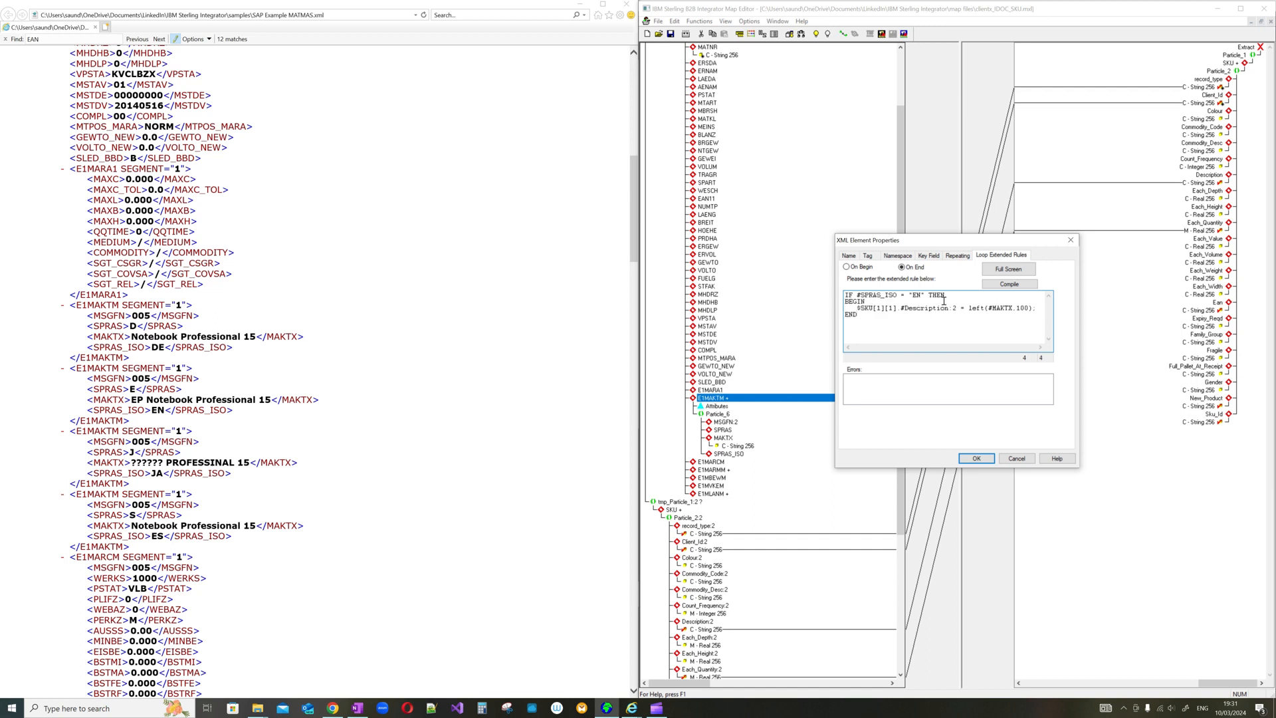
Check the rule's SPRAS_ISO condition and Description assignment against the English E1MAKTM segment in SAP Example MATMAS.xml.
{"action": "left_click_drag", "start_coordinate": [889, 317], "coordinate": [926, 296]}
{"action": "left_click", "coordinate": [854, 299]}
{"action": "left_click", "coordinate": [847, 296]}
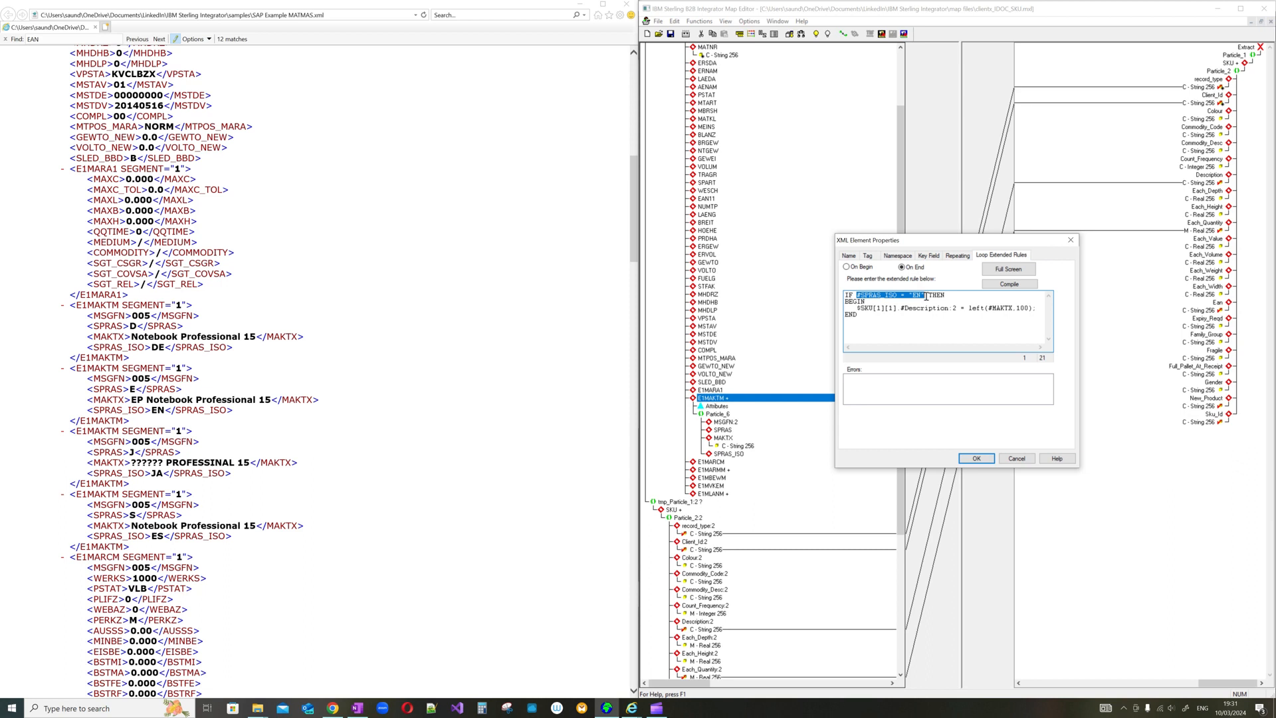
{"action": "double_click", "coordinate": [158, 410]}
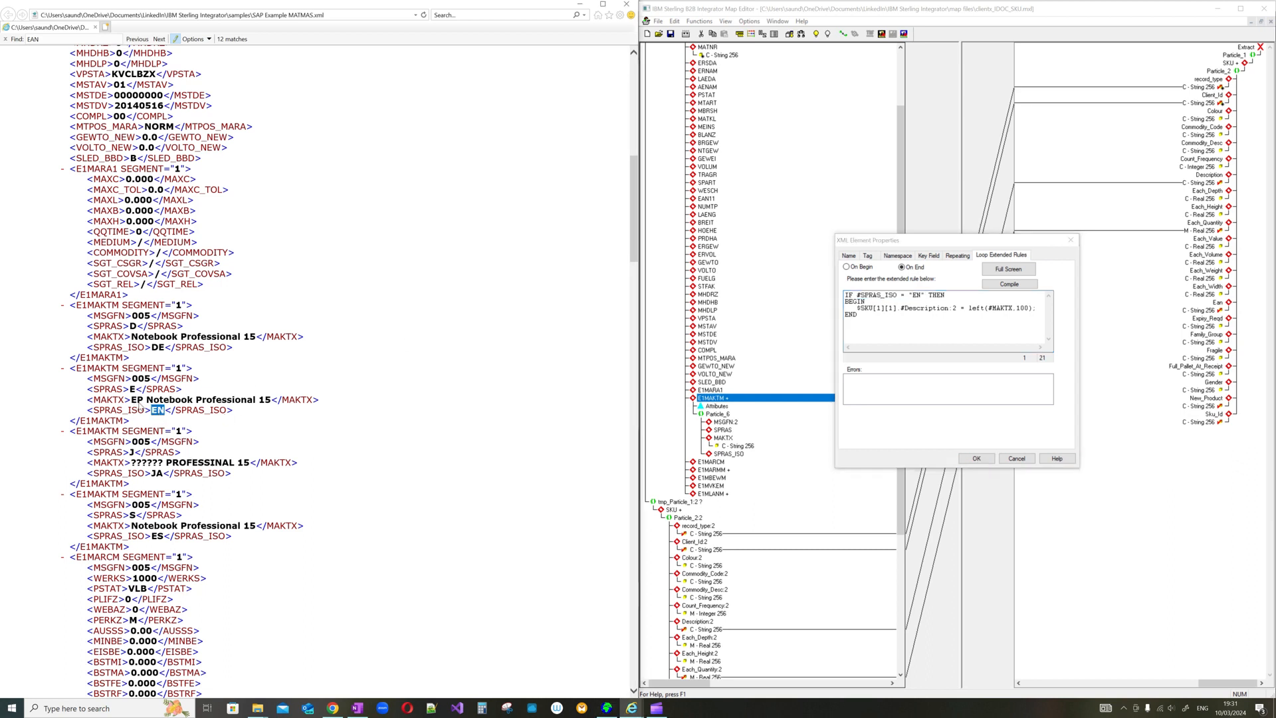
{"action": "left_click_drag", "start_coordinate": [131, 399], "coordinate": [271, 400]}
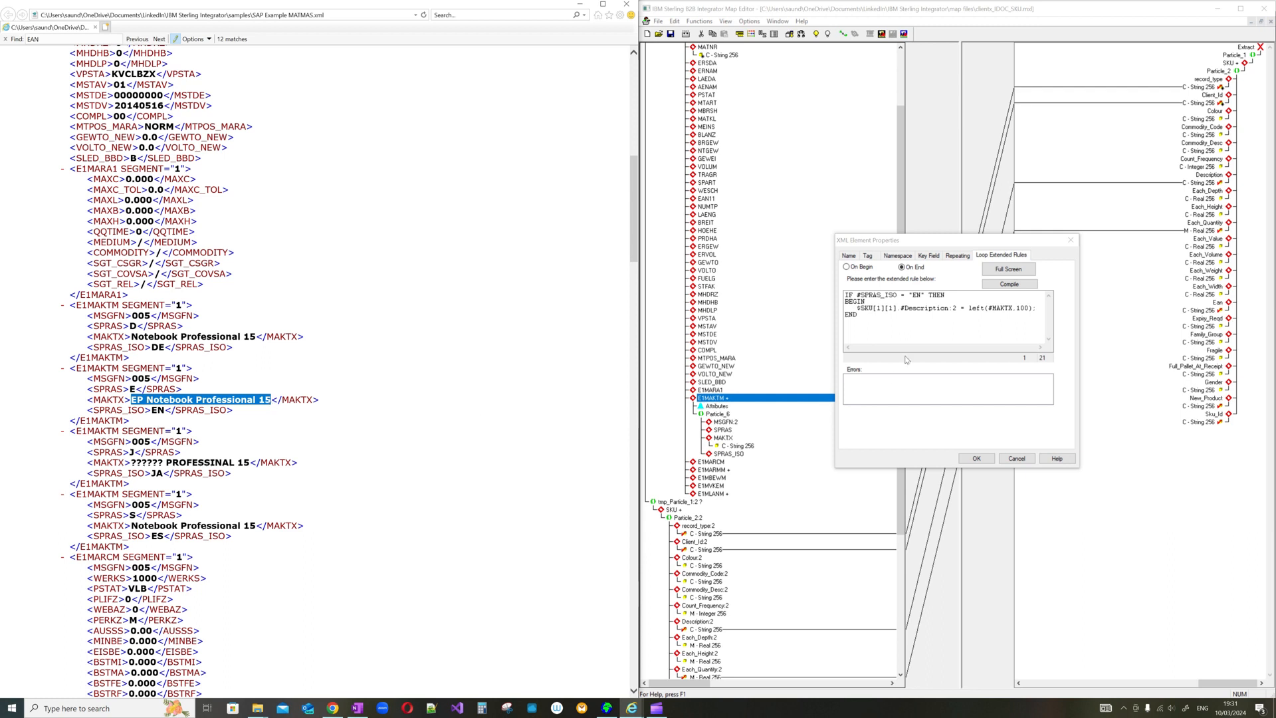
{"action": "left_click_drag", "start_coordinate": [853, 307], "coordinate": [1041, 308]}
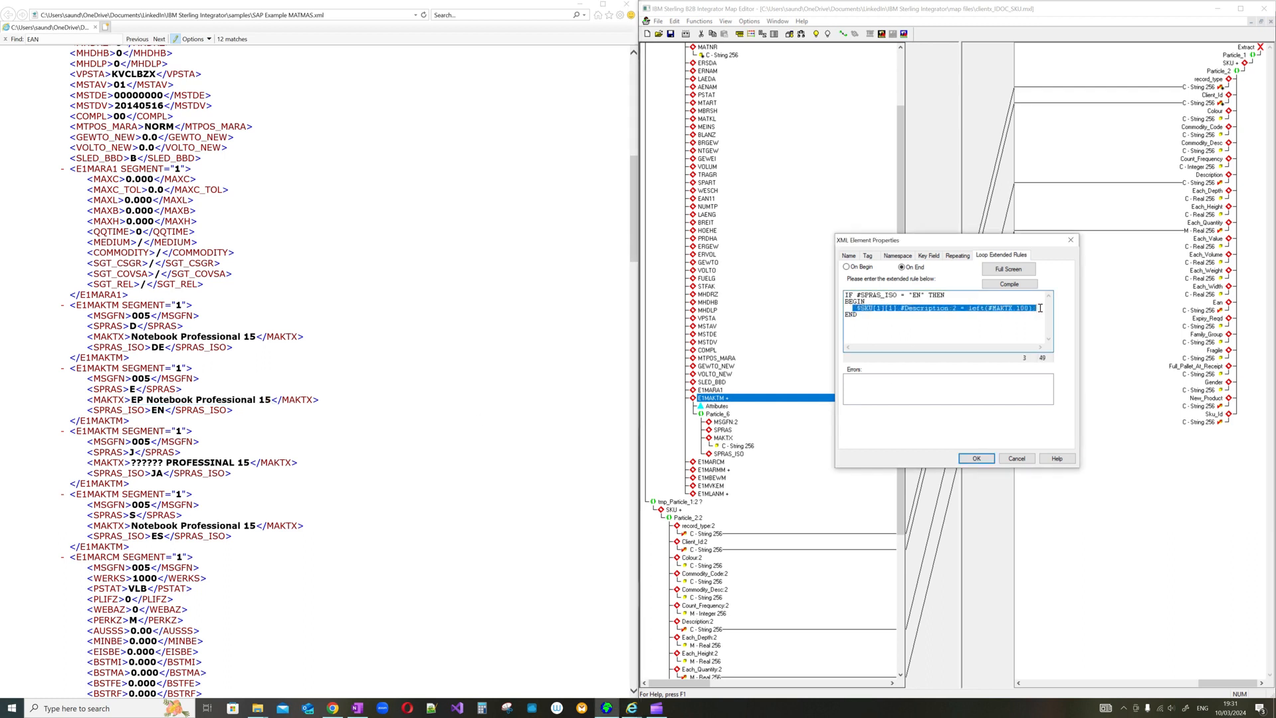
{"action": "left_click", "coordinate": [1042, 308]}
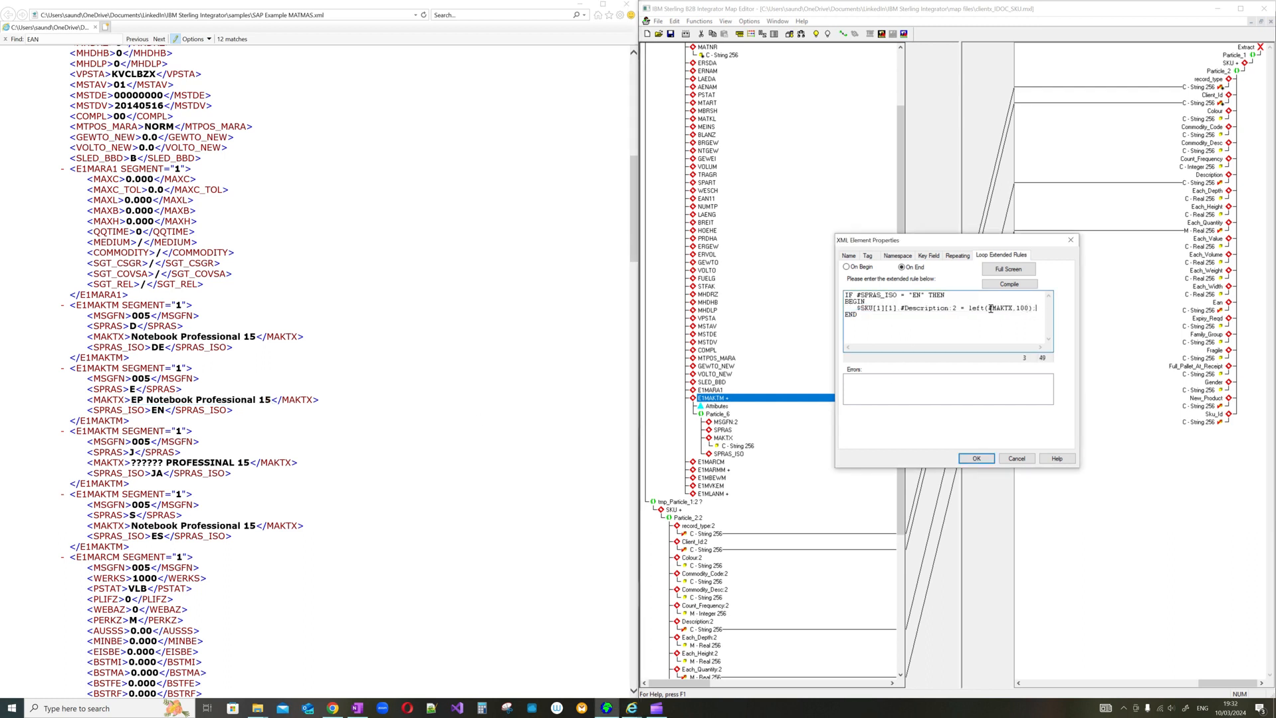
{"action": "left_click_drag", "start_coordinate": [1030, 308], "coordinate": [1018, 308]}
{"action": "left_click_drag", "start_coordinate": [857, 307], "coordinate": [1039, 308]}
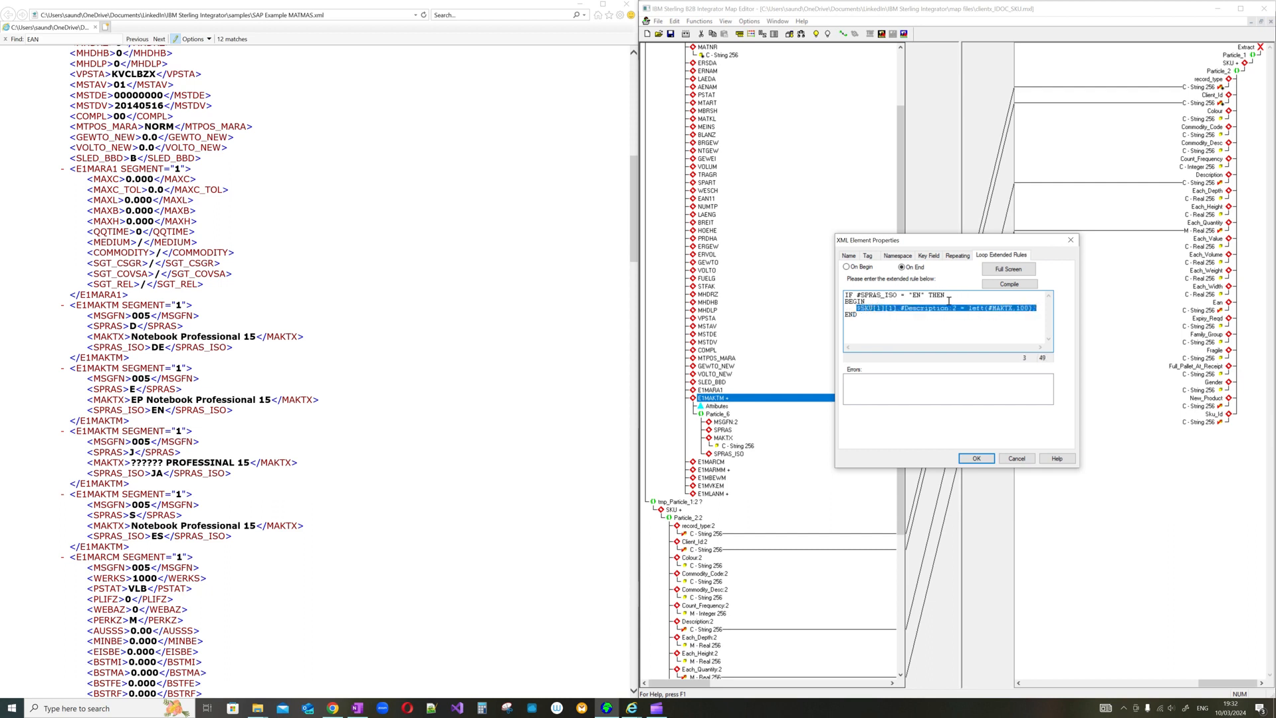
{"action": "double_click", "coordinate": [916, 294]}
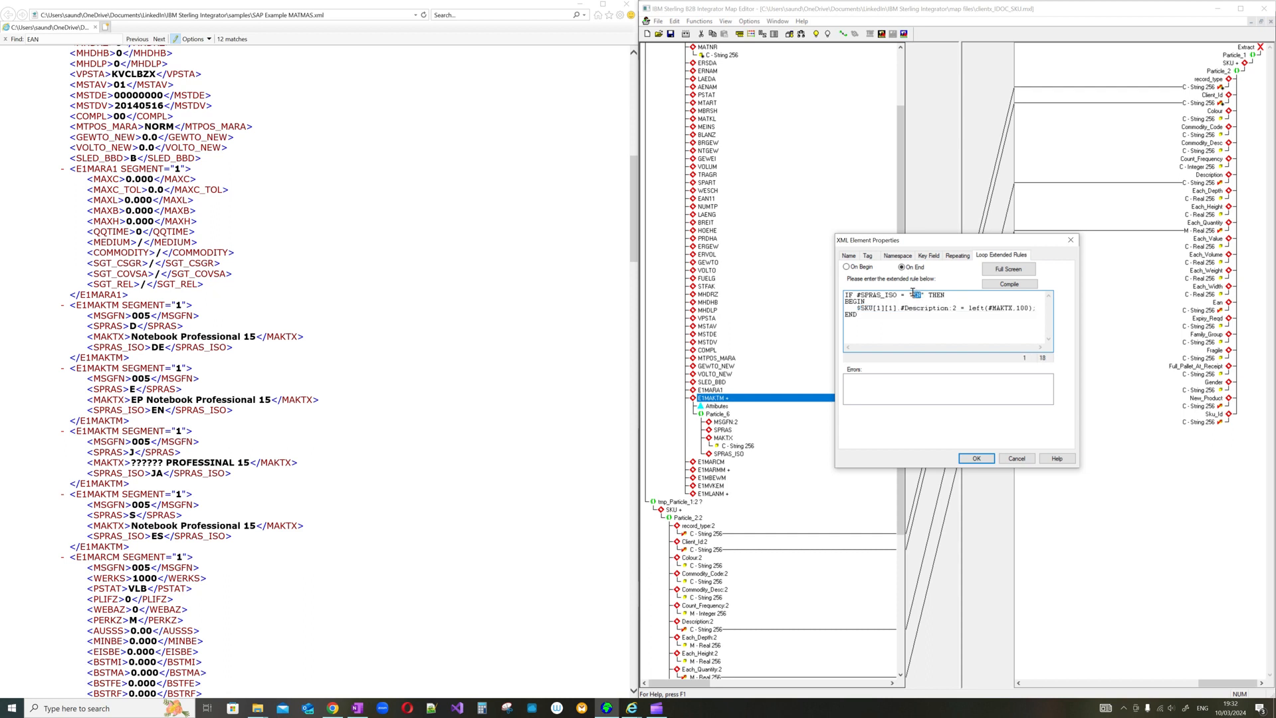
Compile the E1MAKTM On End rule and accept the element properties.
{"action": "left_click", "coordinate": [976, 459]}
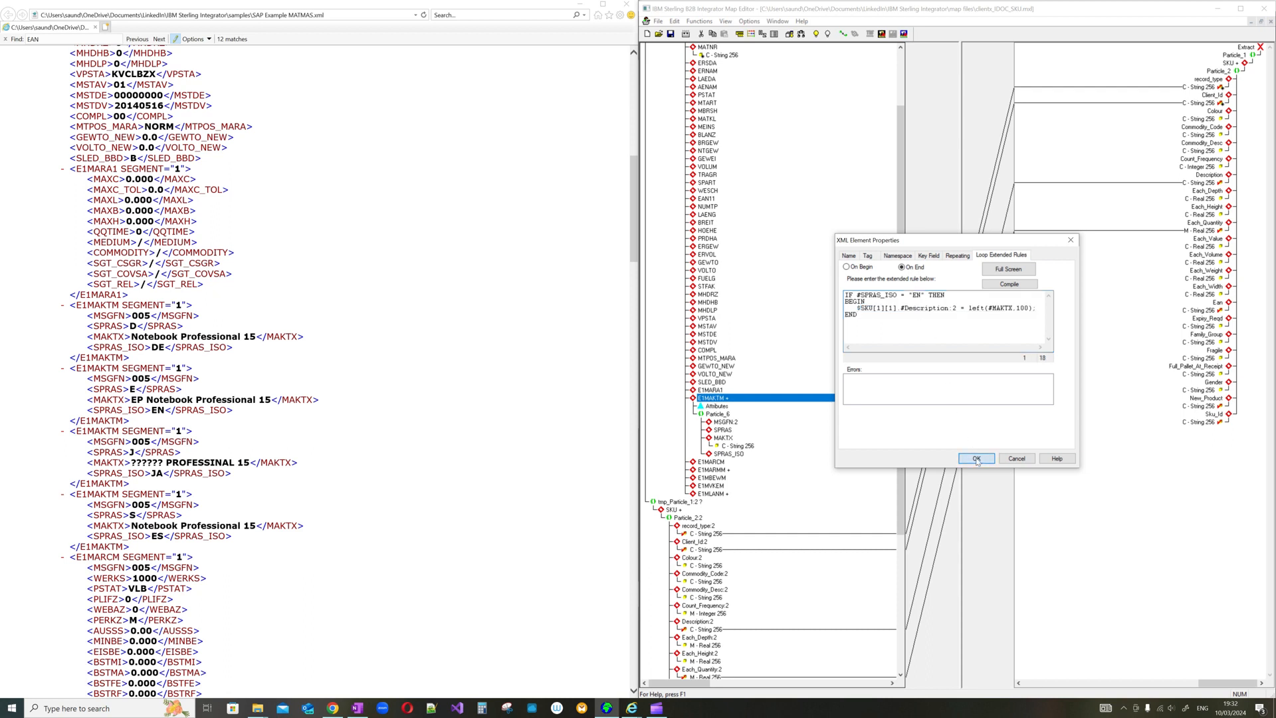
{"action": "left_click", "coordinate": [1005, 284]}
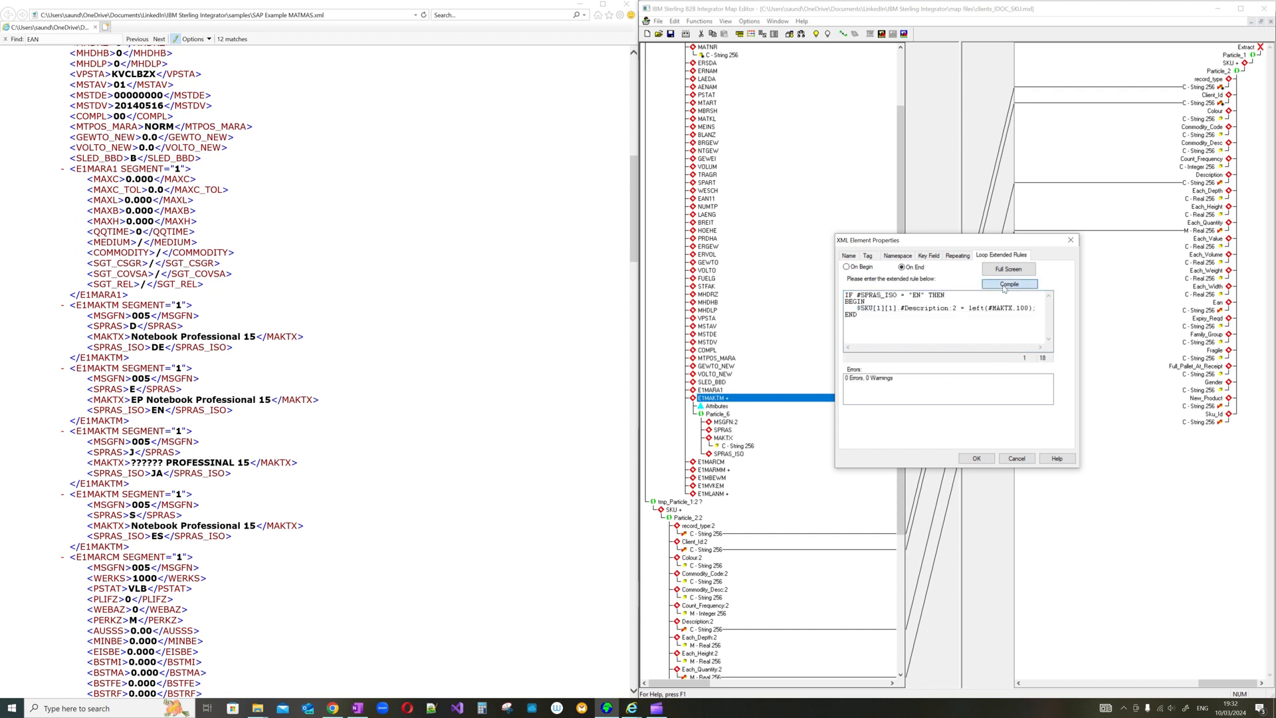
{"action": "left_click", "coordinate": [973, 459]}
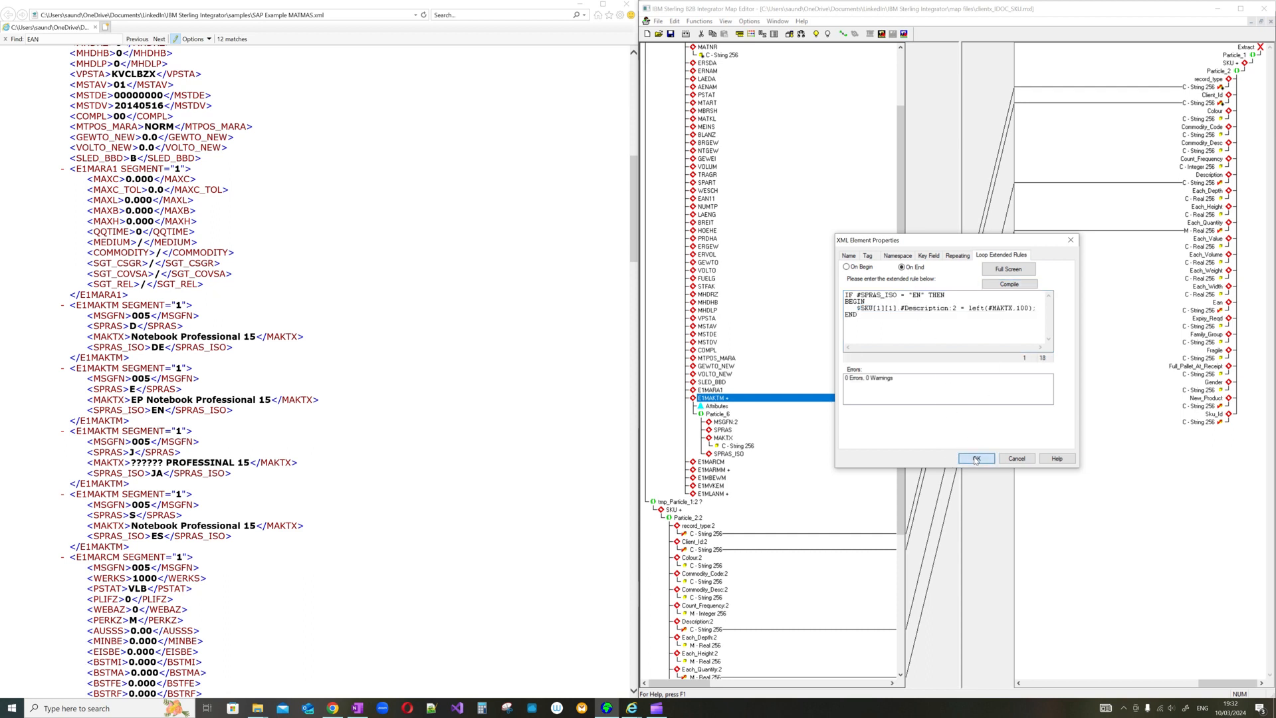
Save the map and compile it, overwriting the existing clientx_IDOC_SKU.txo, then dismiss the compile report.
{"action": "left_click", "coordinate": [672, 35]}
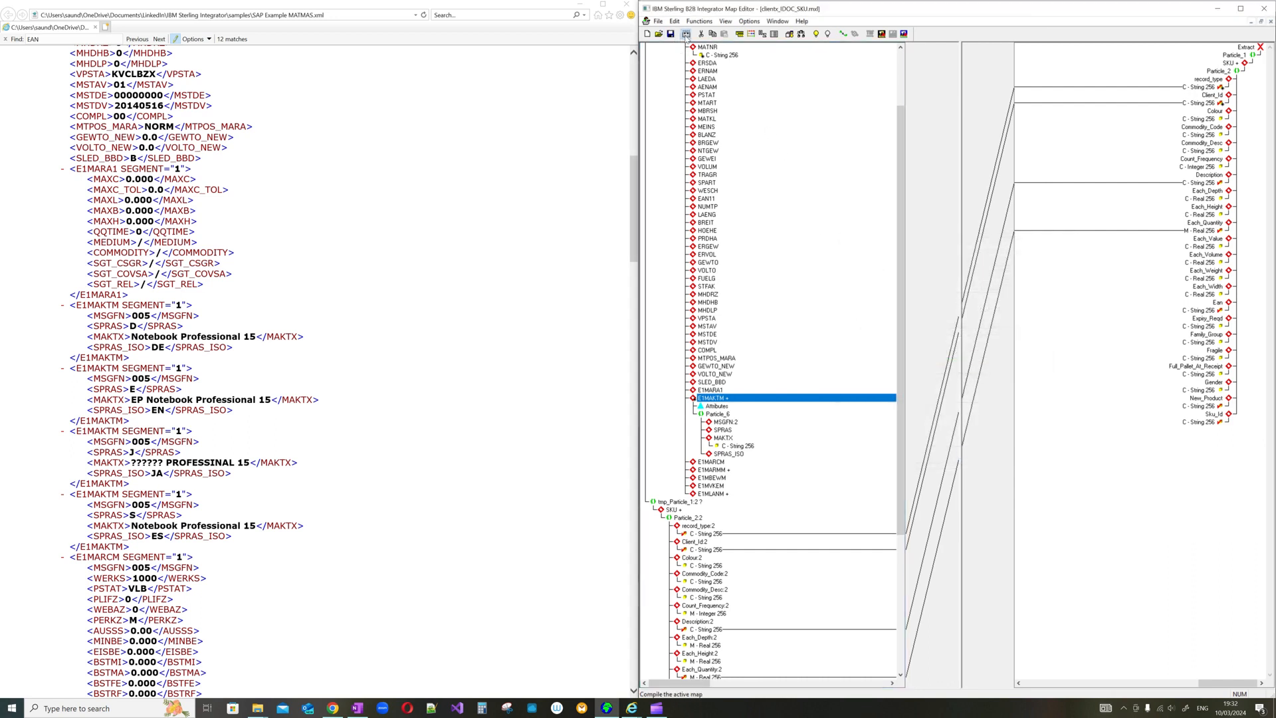
{"action": "left_click", "coordinate": [686, 35]}
{"action": "left_click", "coordinate": [1080, 417]}
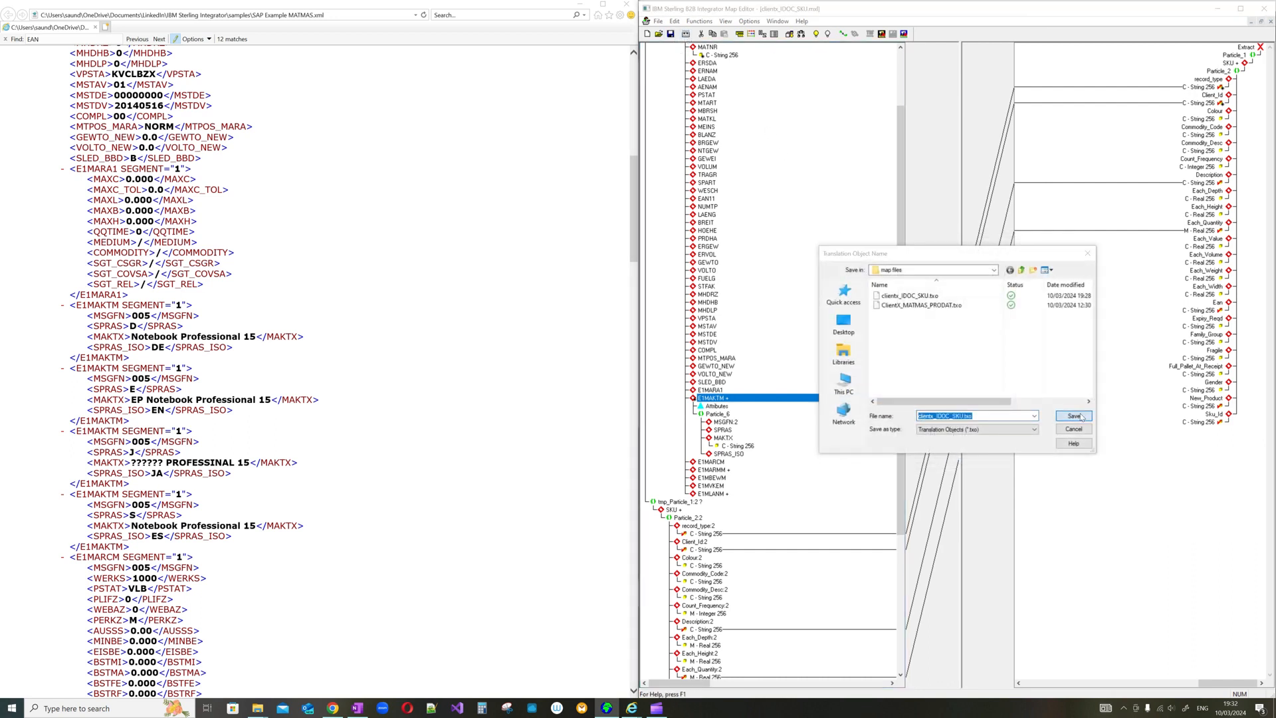
{"action": "left_click", "coordinate": [672, 363]}
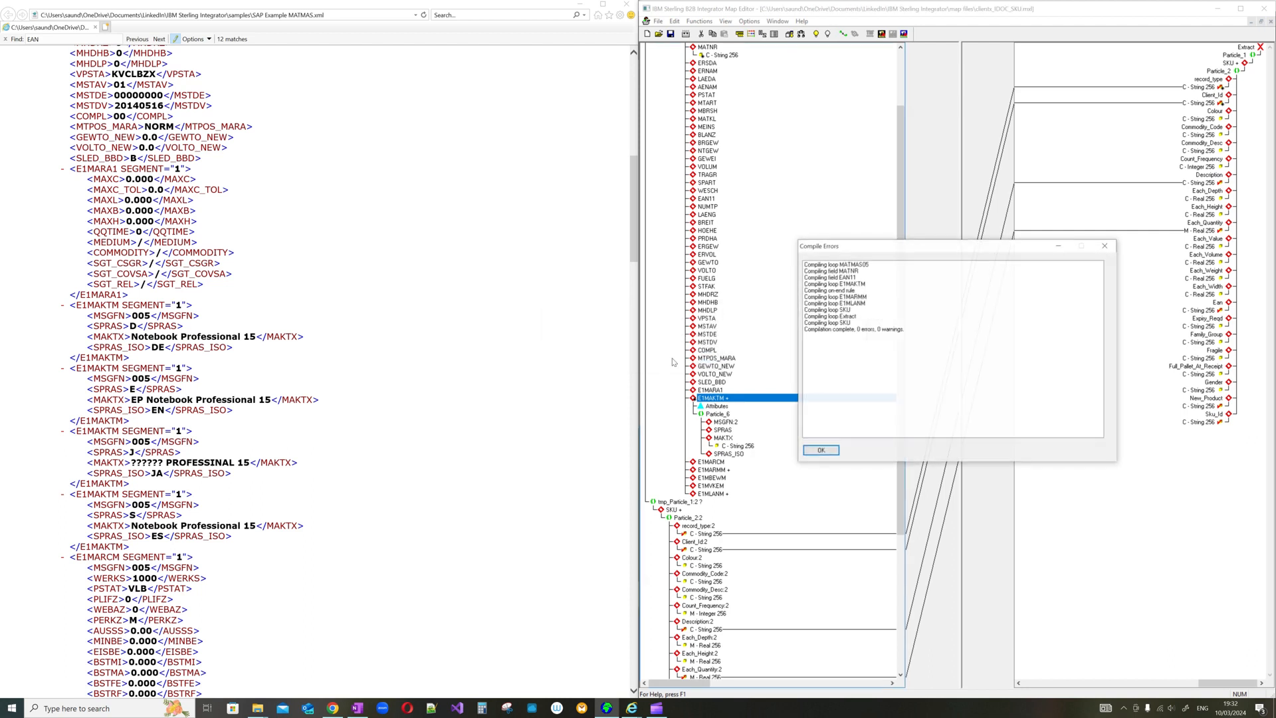
{"action": "left_click", "coordinate": [834, 452]}
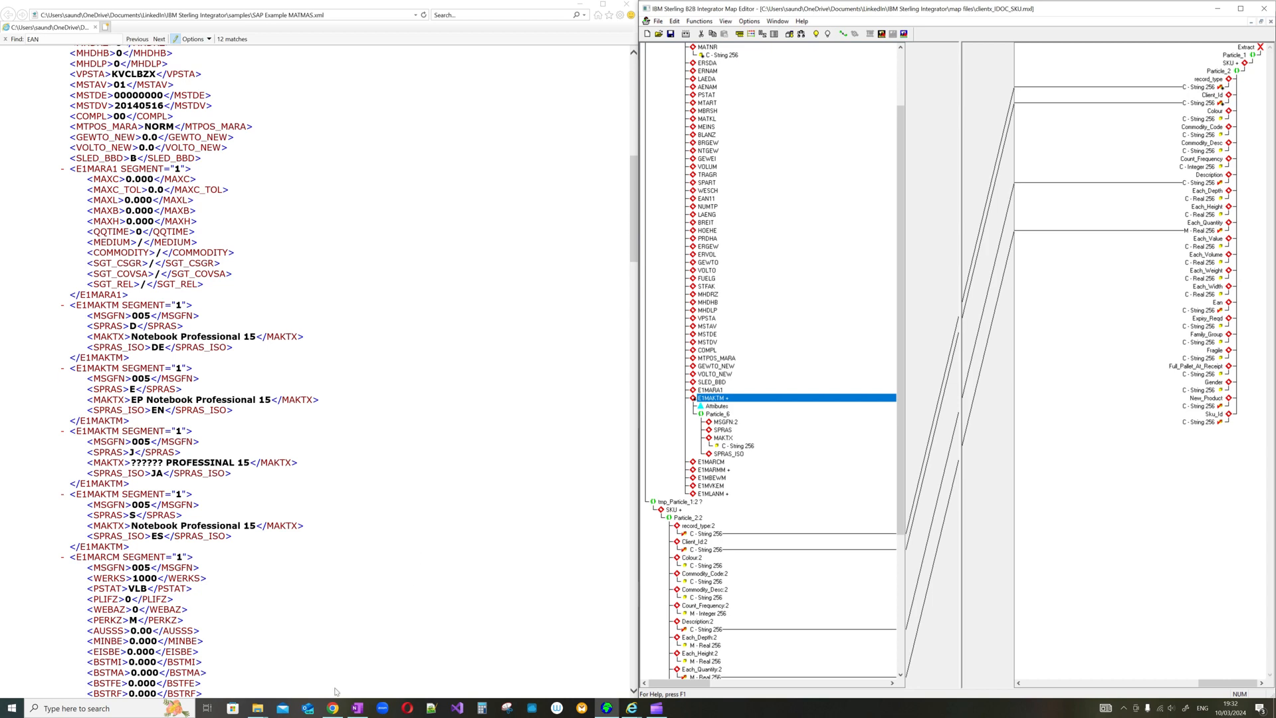
In the browser's Map Test Tool, replace the compiled map with the recompiled clientx_IDOC_SKU.txo and run the test.
{"action": "mouse_move", "coordinate": [333, 708]}
{"action": "left_click", "coordinate": [332, 658]}
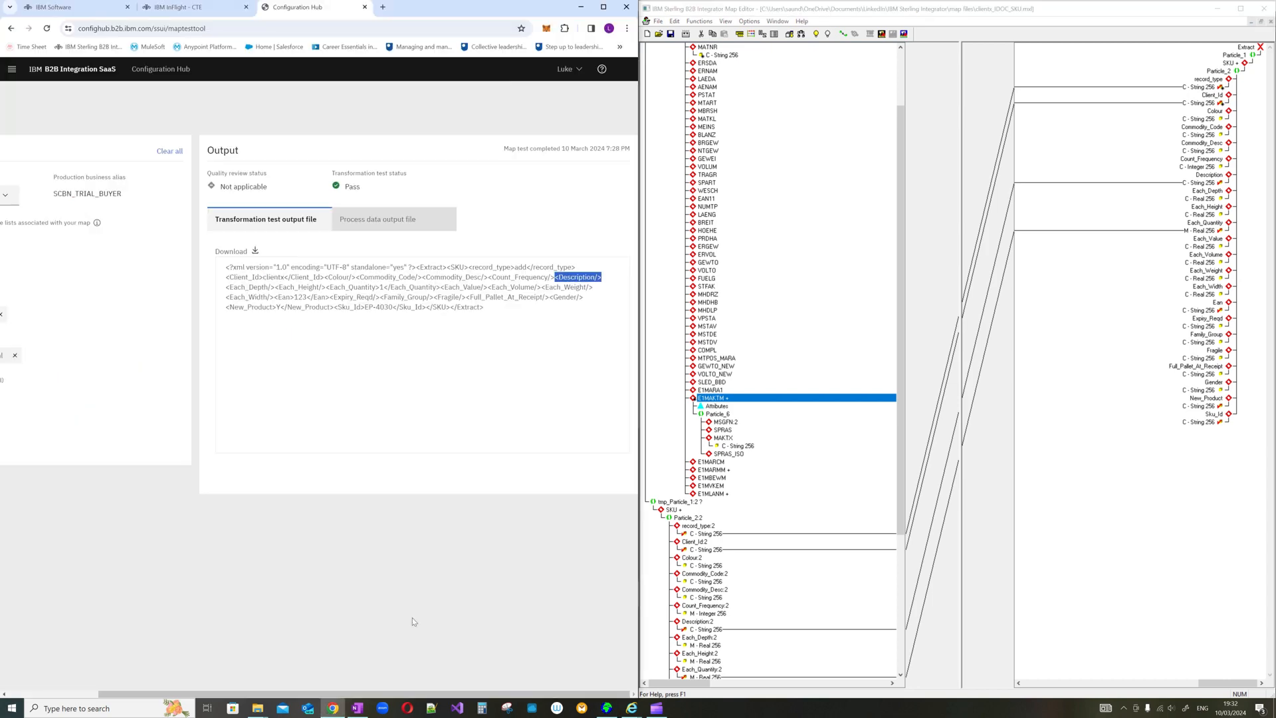
{"action": "left_click_drag", "start_coordinate": [428, 694], "coordinate": [306, 693]}
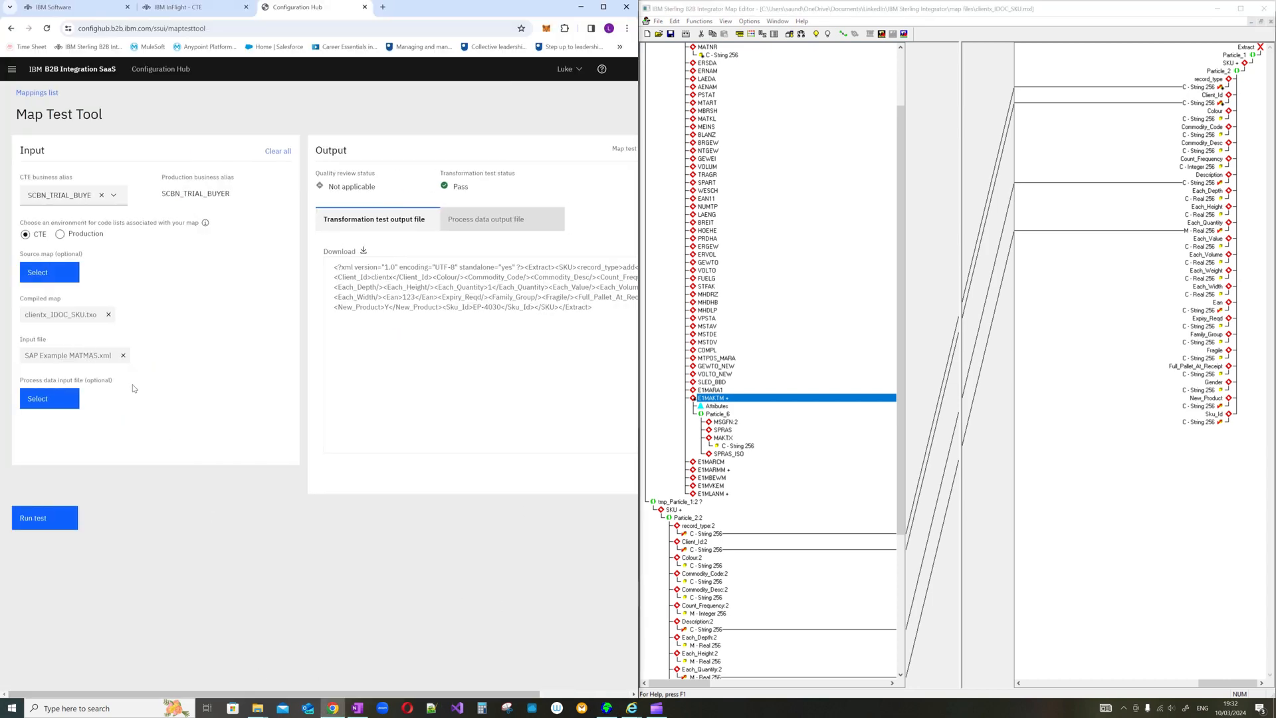
{"action": "left_click", "coordinate": [109, 315]}
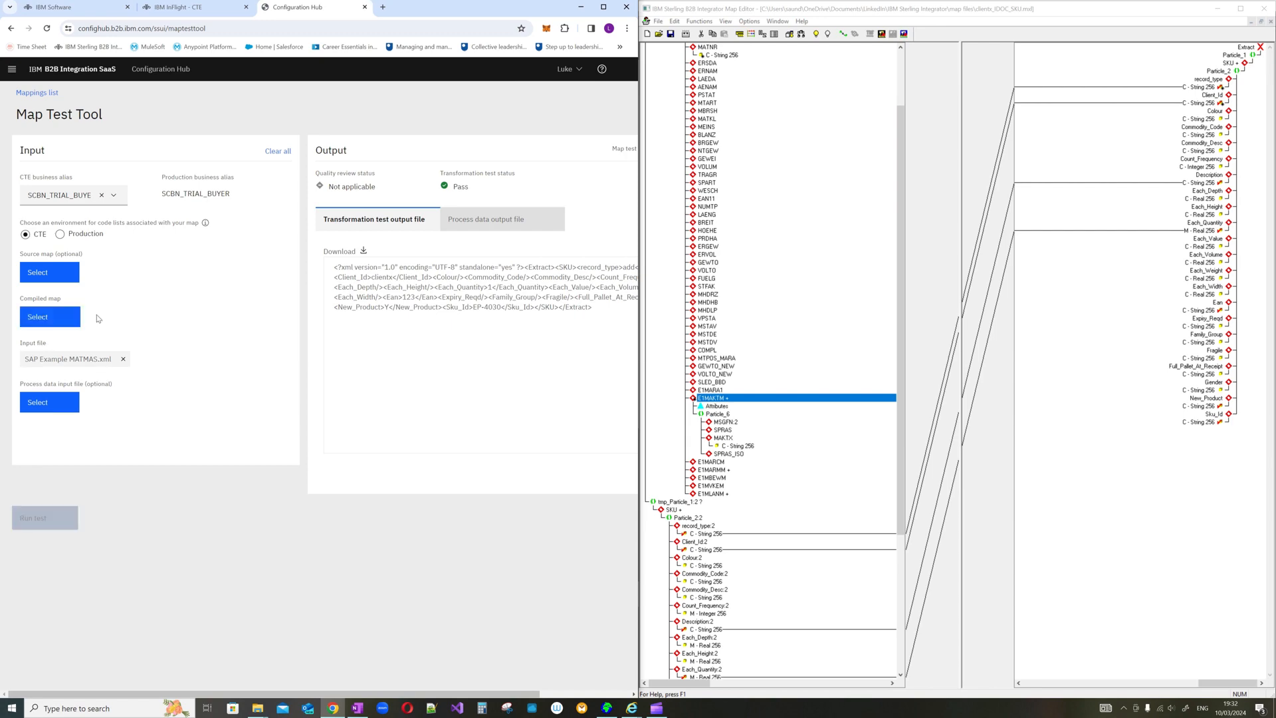
{"action": "left_click", "coordinate": [57, 318]}
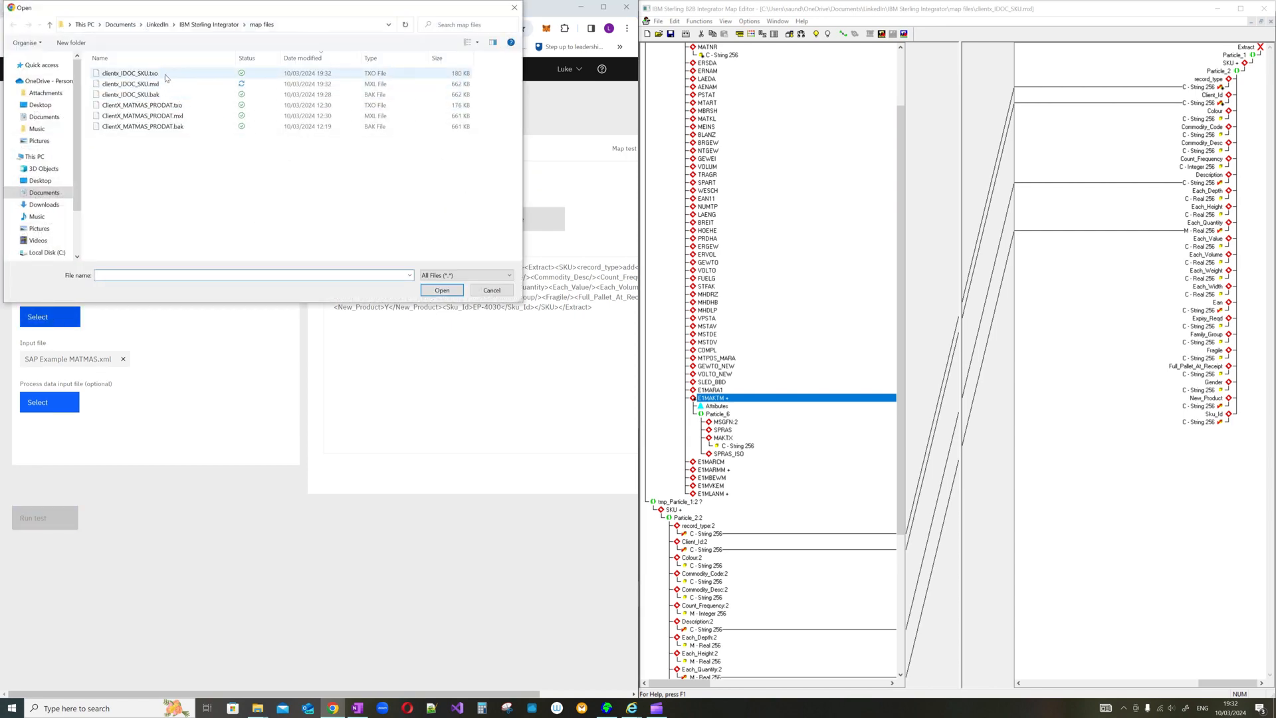
{"action": "double_click", "coordinate": [206, 76]}
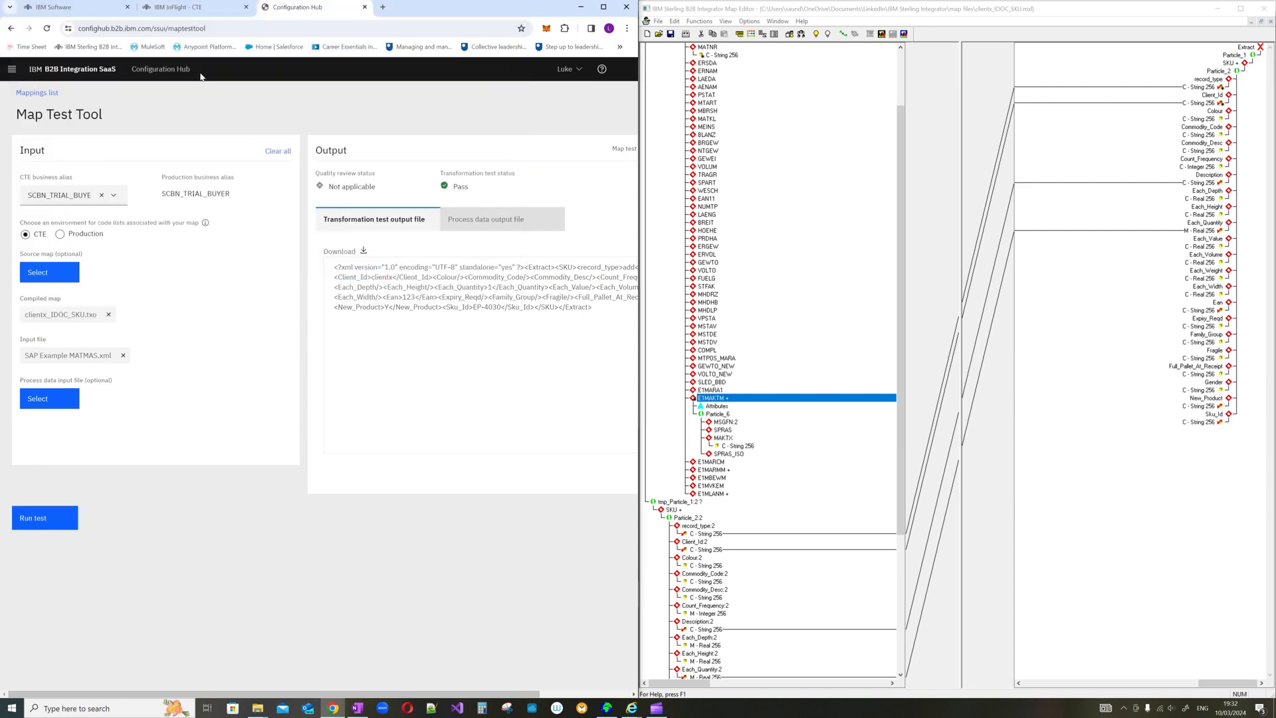
{"action": "left_click", "coordinate": [67, 516]}
Compare the Description in the new test output with the English MAKTX text in SAP Example MATMAS.xml.
{"action": "left_click_drag", "start_coordinate": [247, 695], "coordinate": [337, 696]}
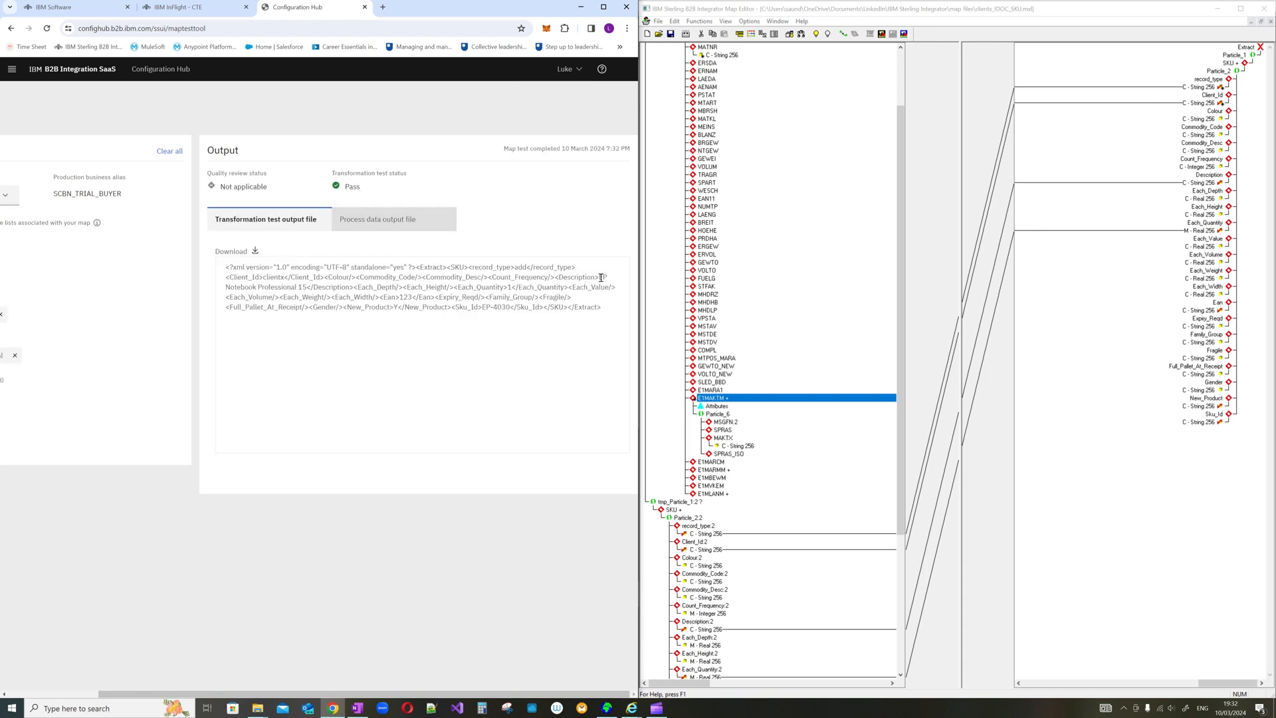
{"action": "left_click_drag", "start_coordinate": [601, 277], "coordinate": [309, 288]}
{"action": "left_click", "coordinate": [631, 708]}
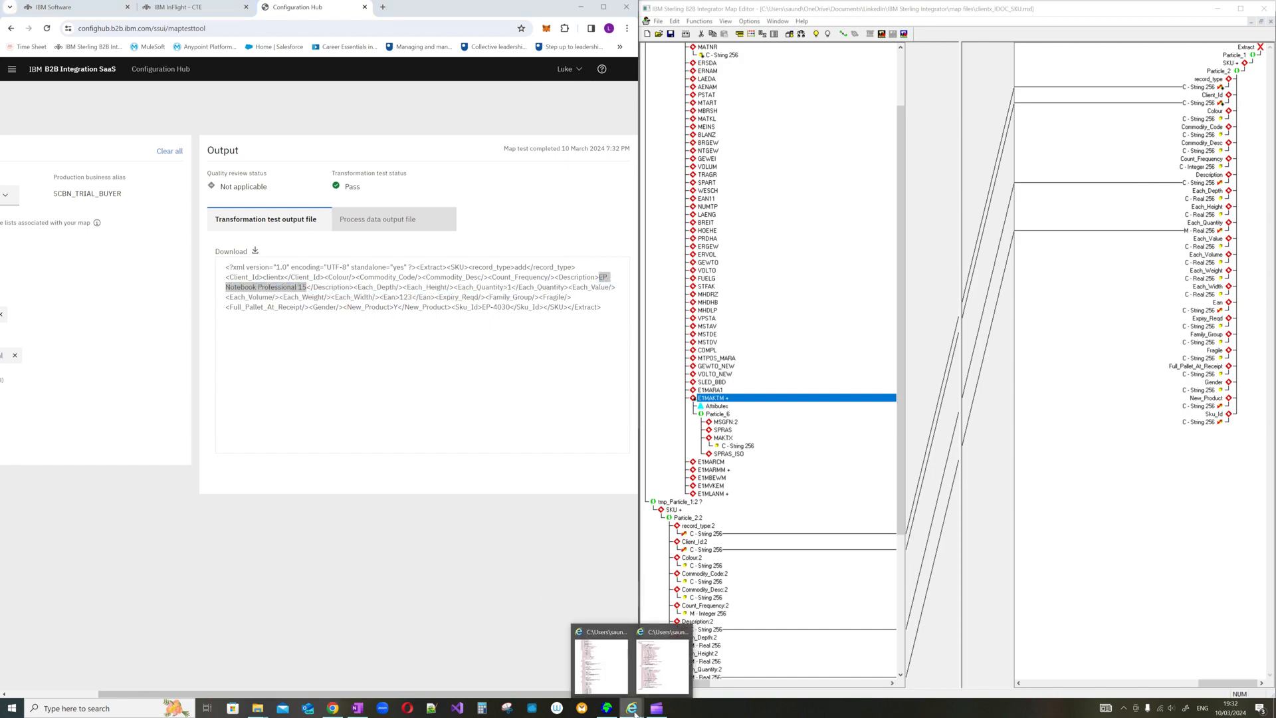
{"action": "left_click", "coordinate": [605, 669]}
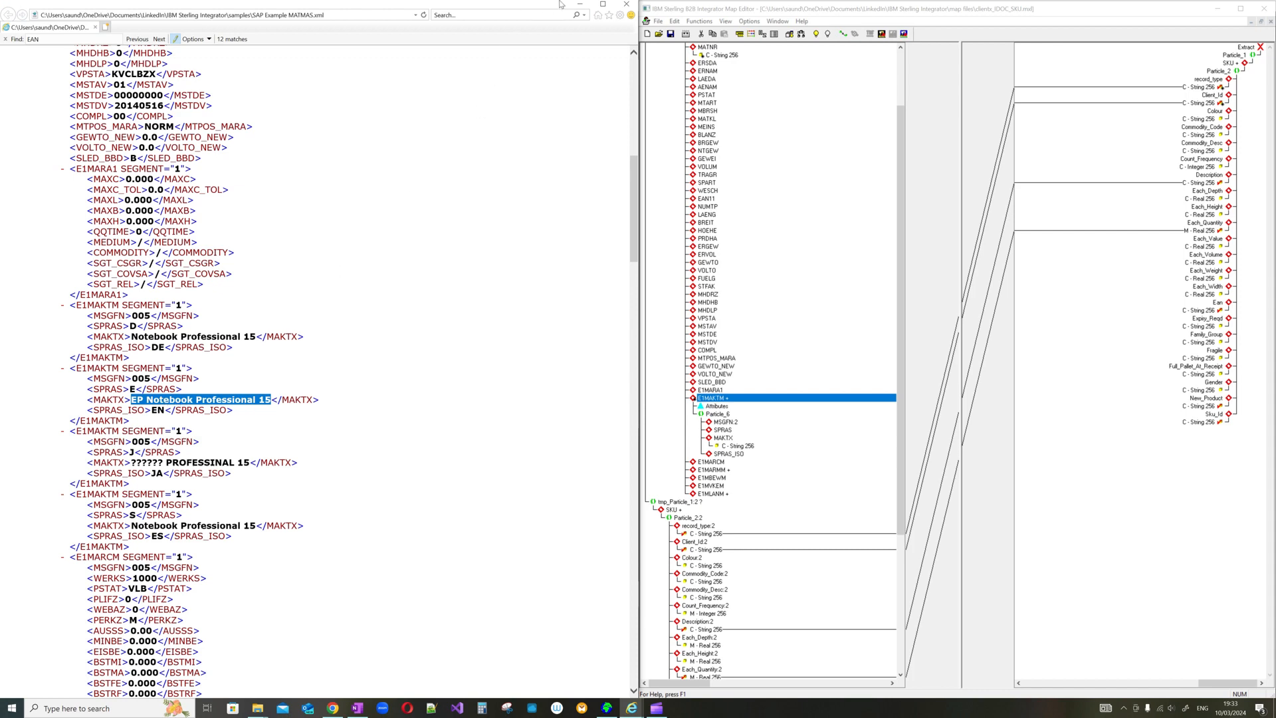
{"action": "left_click", "coordinate": [580, 4]}
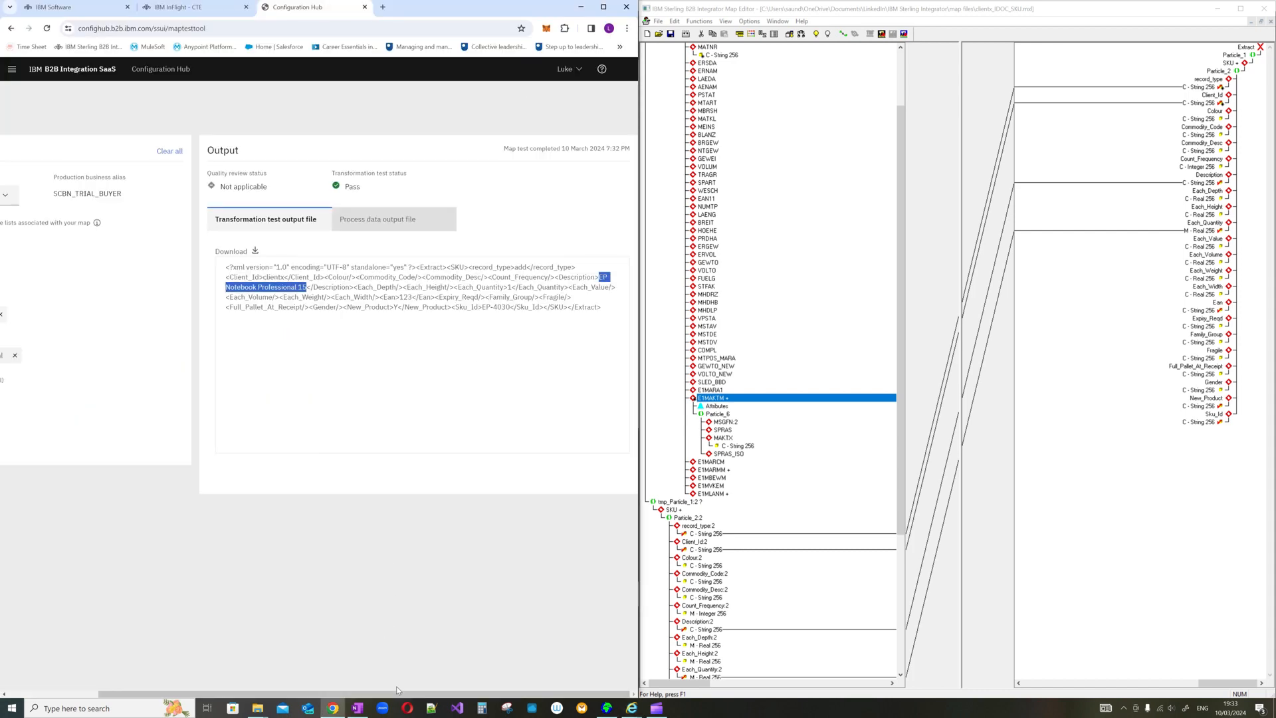
Leave the Map Test Tool and return to the mappings list.
{"action": "left_click_drag", "start_coordinate": [397, 691], "coordinate": [292, 695]}
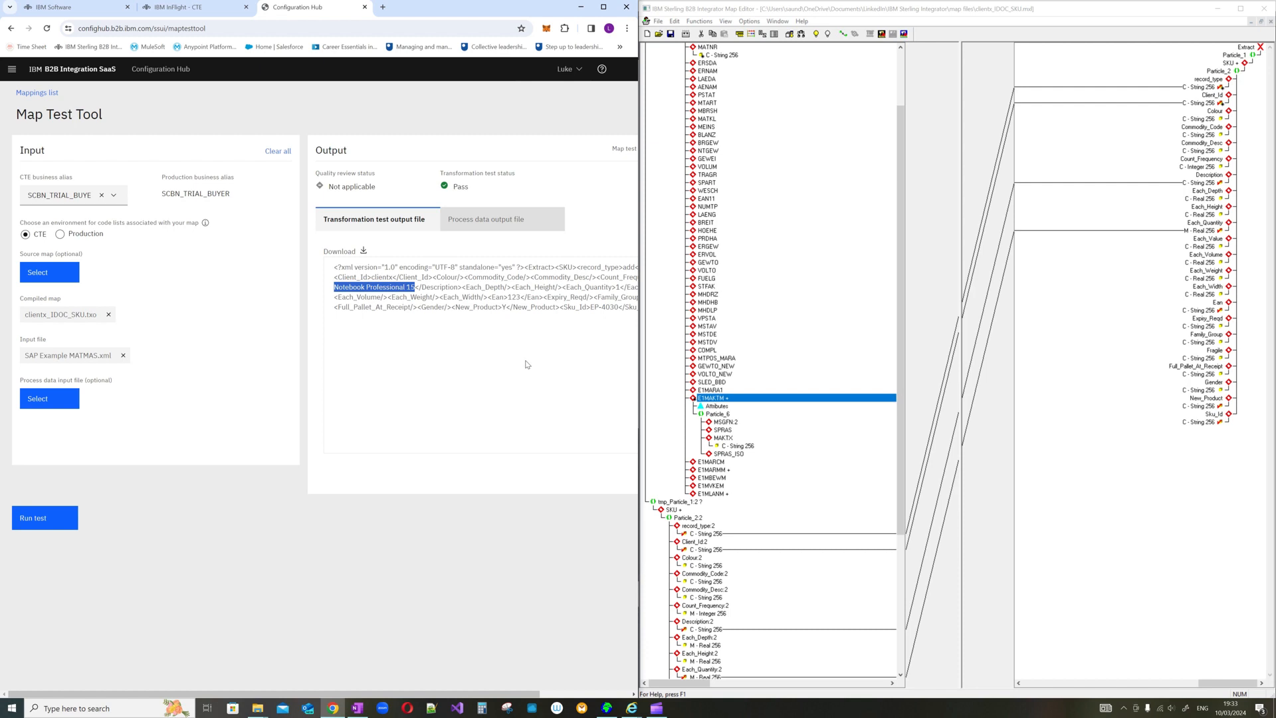
{"action": "left_click", "coordinate": [33, 92]}
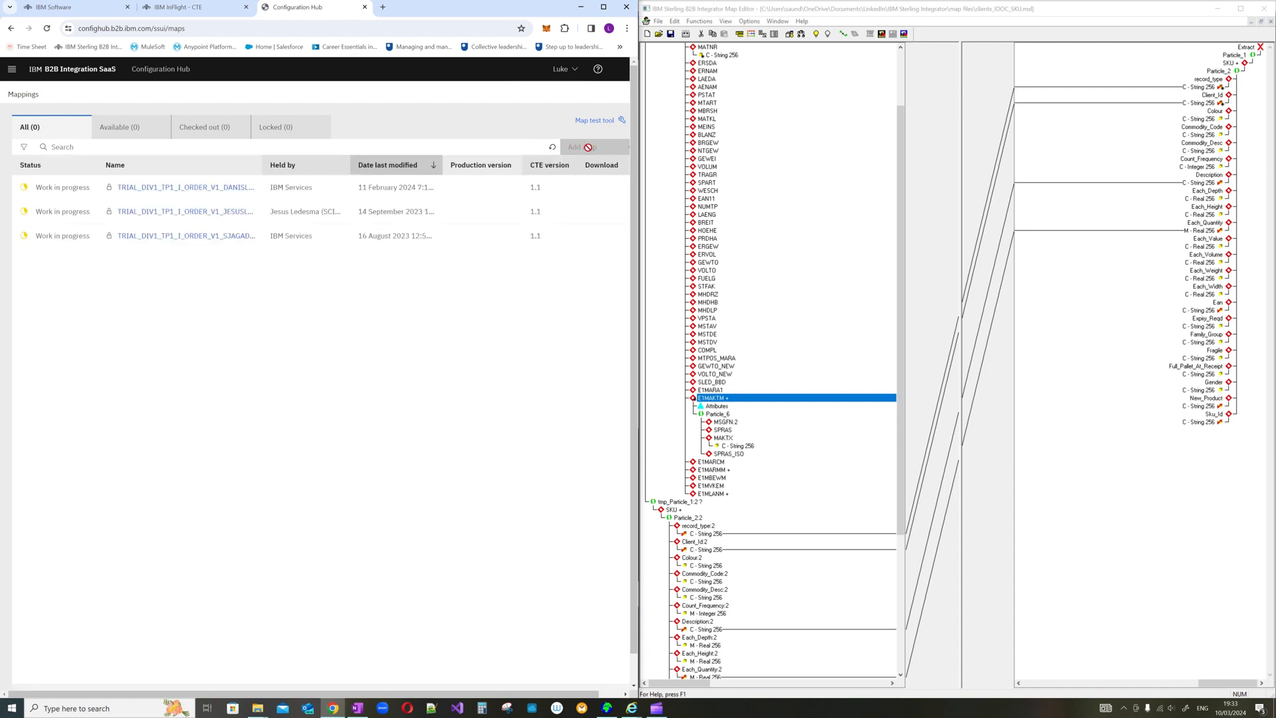